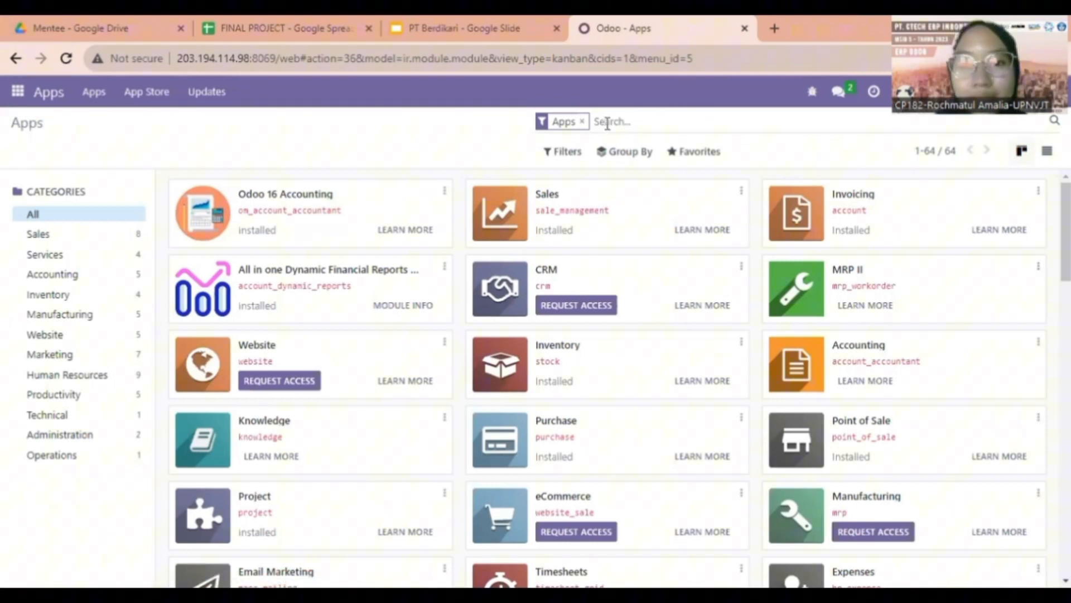
Search the apps for 'mas' and 'sale' to find the Mass Cancel Sales Order module
click(583, 122)
text(mas)
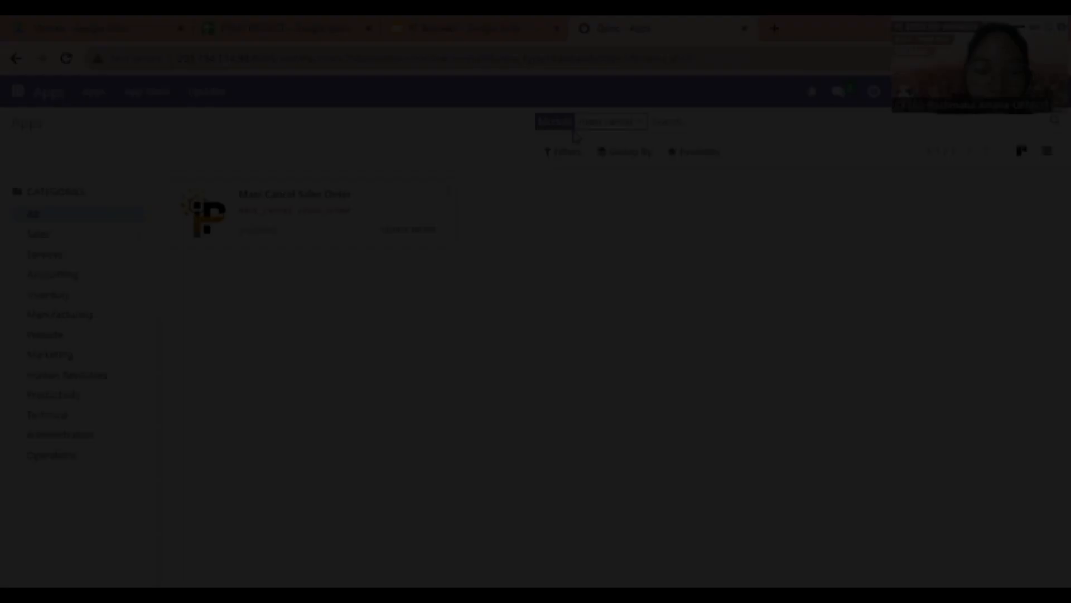
text(sale)
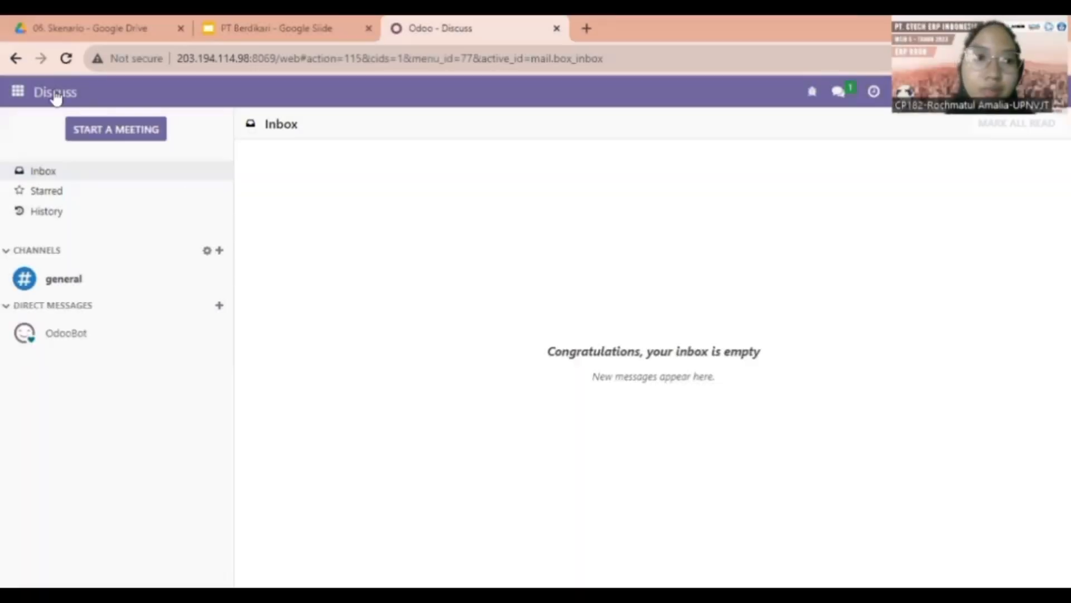
Open the Sales app and clear the My Quotations filter to list all orders
click(23, 96)
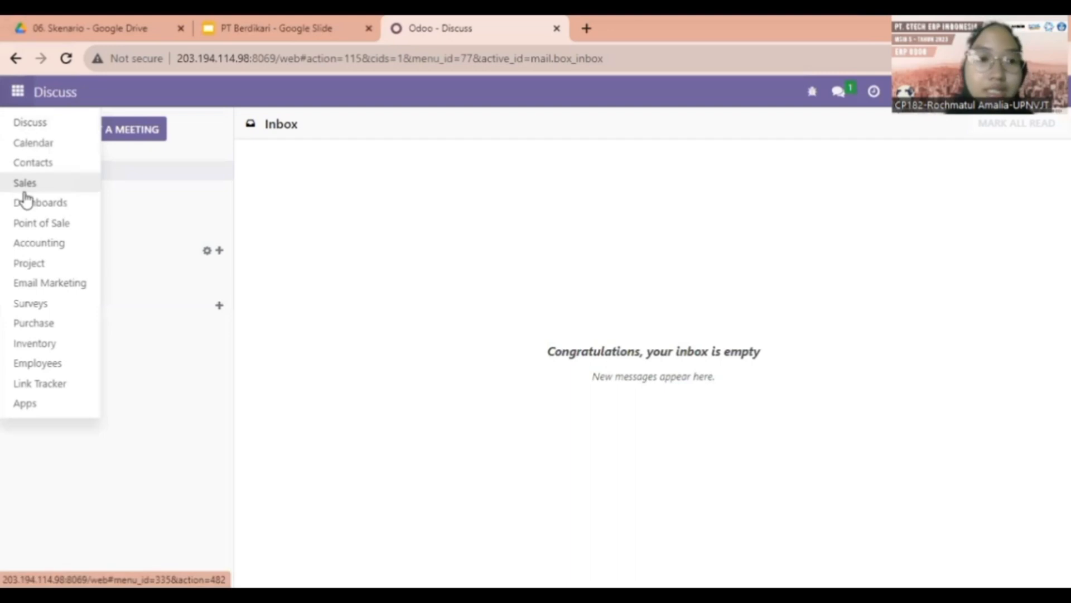
click(24, 191)
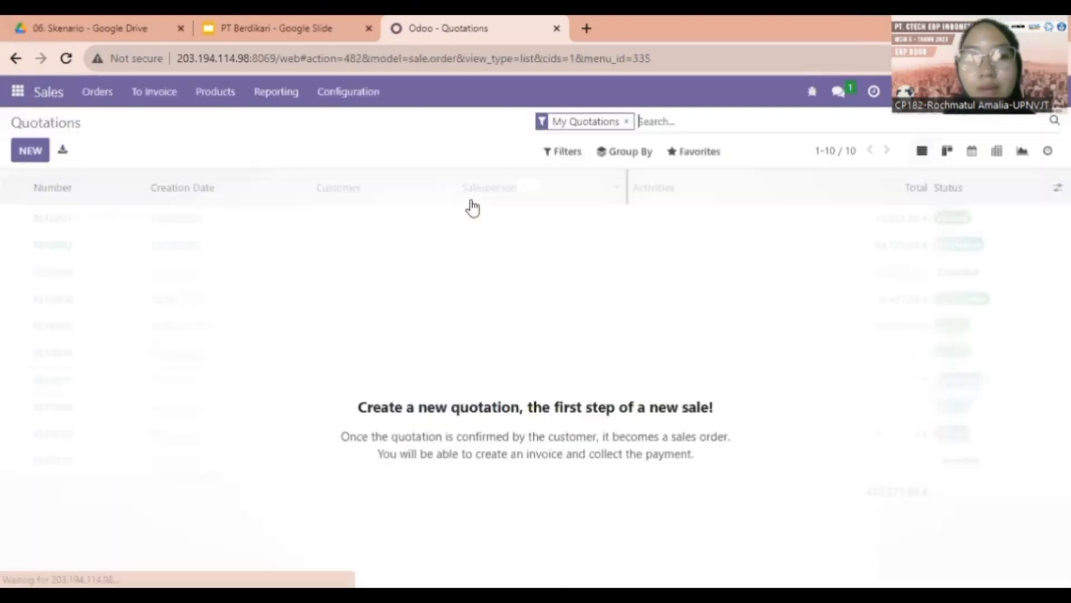
click(628, 122)
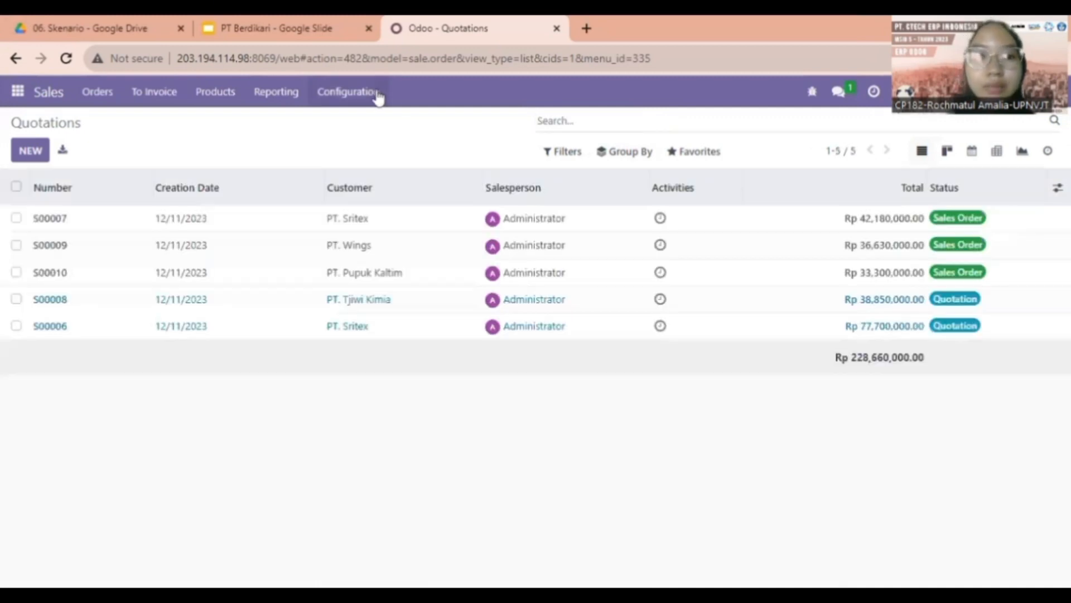
Go to the Pricelists list (Public Pricelist, Gulux, Guprem) and start a new pricelist
click(373, 96)
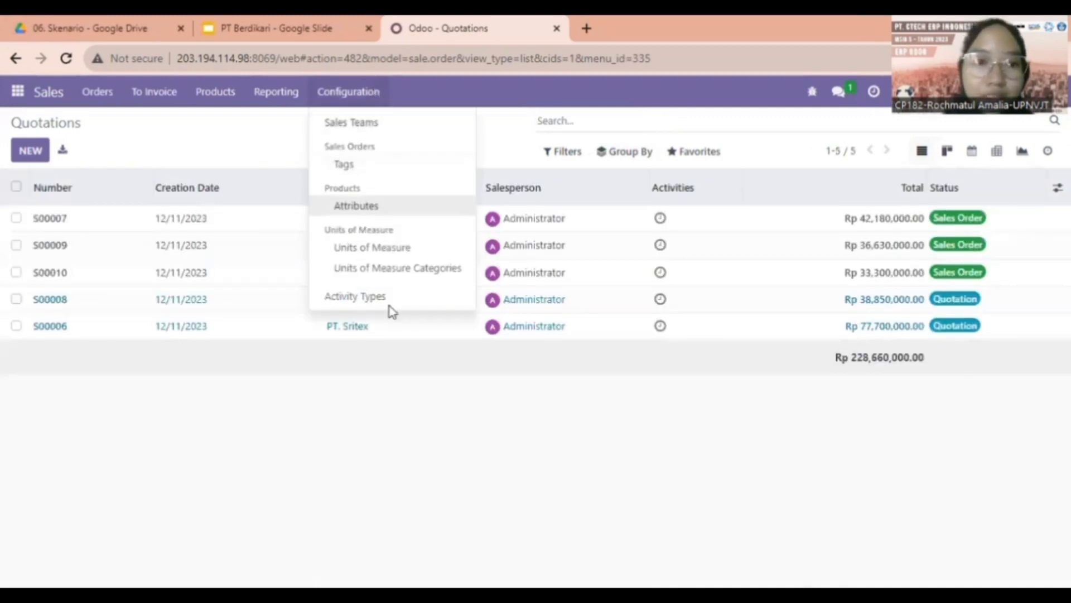
click(208, 91)
click(234, 163)
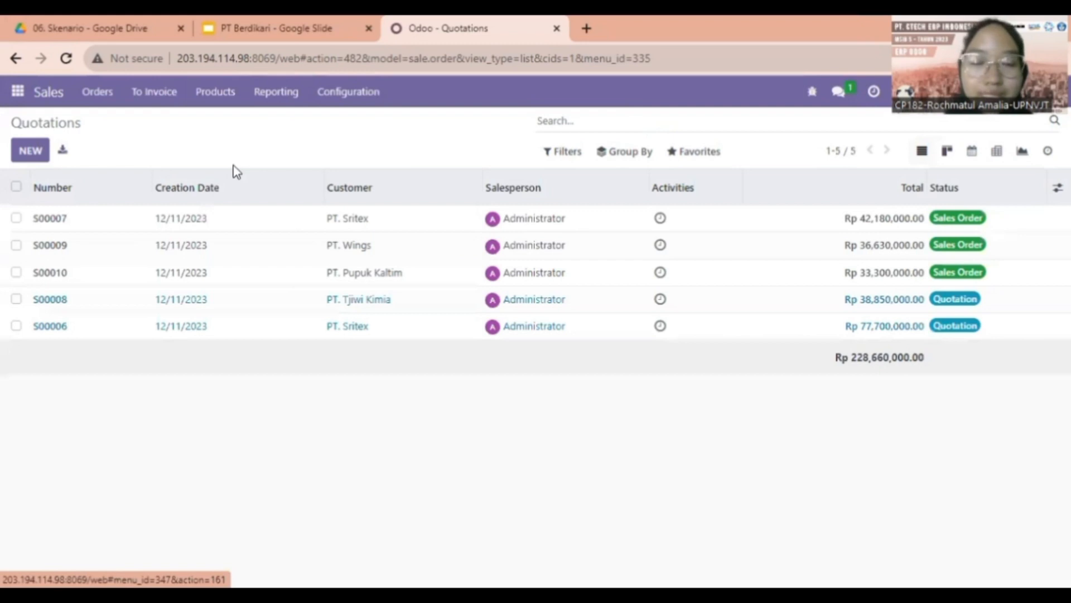
click(22, 148)
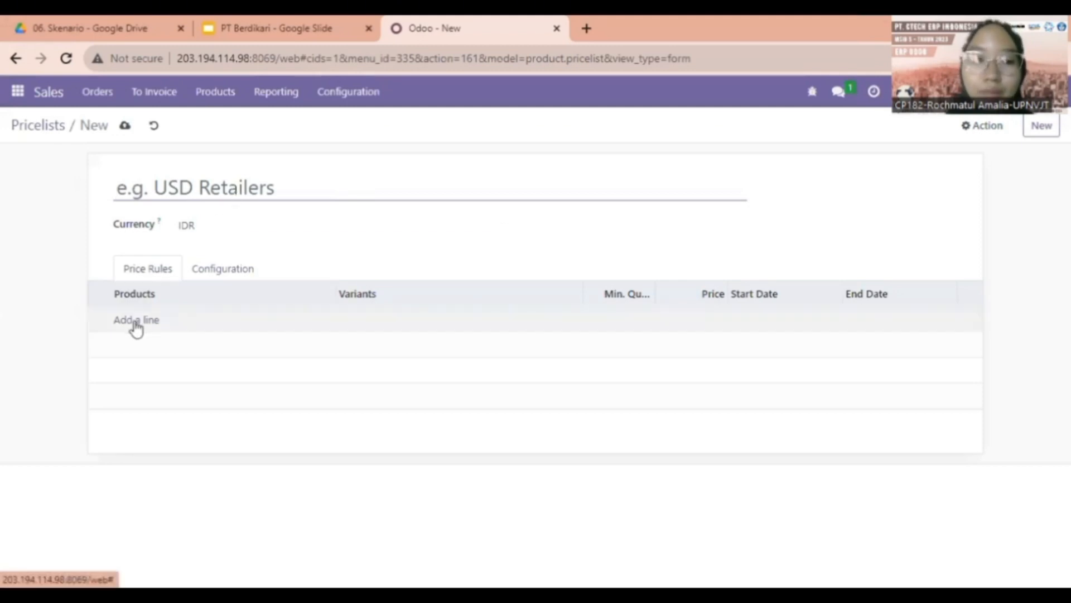
Discard the new pricelist and load the Pricelist sheet of FINAL PROJECT.xlsx for import
click(153, 125)
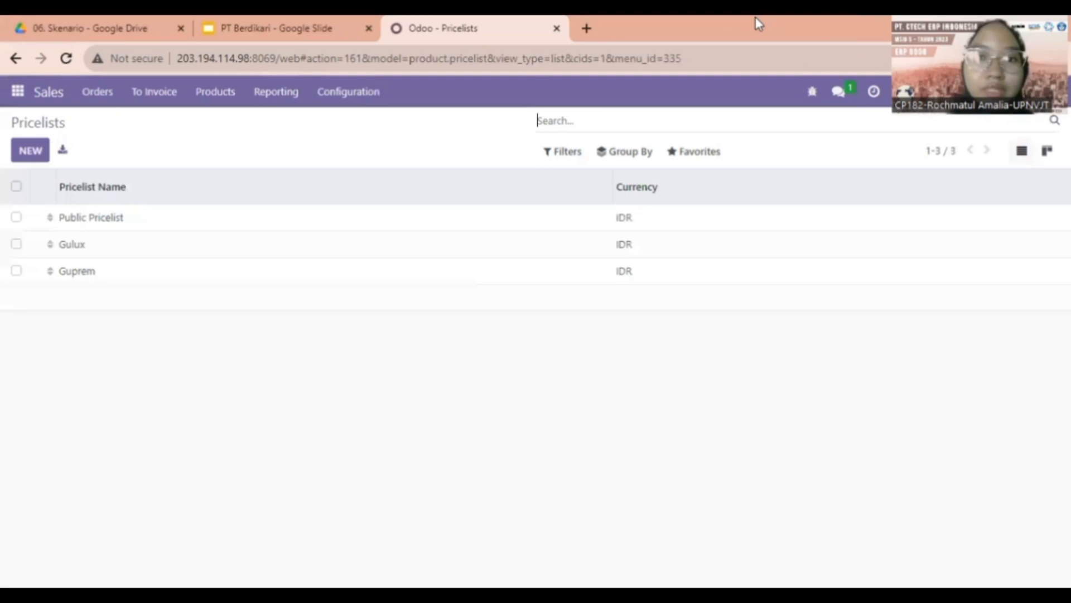
click(698, 151)
click(710, 208)
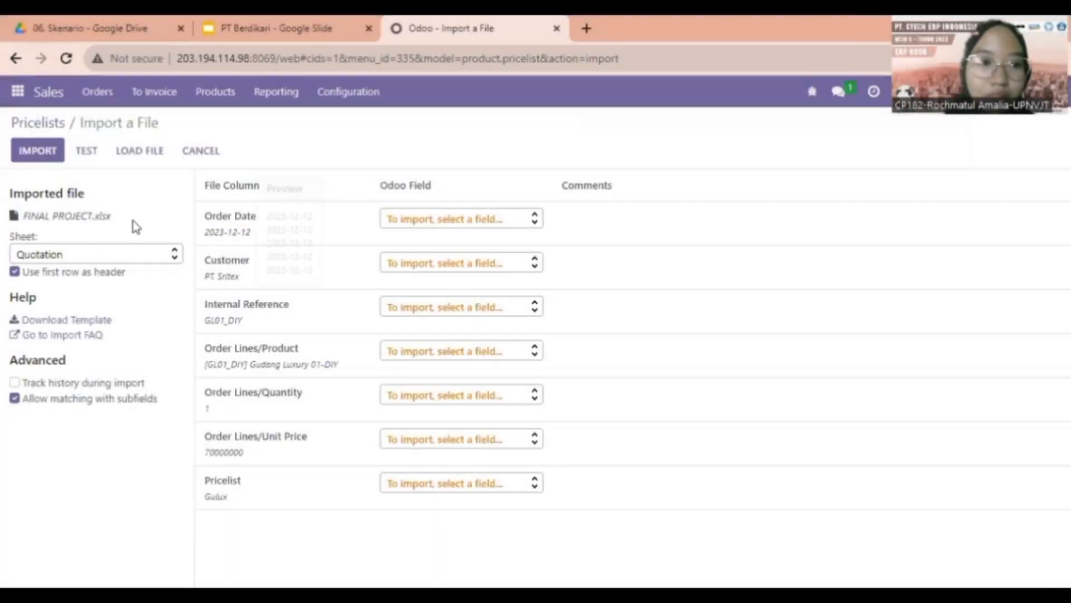
click(88, 254)
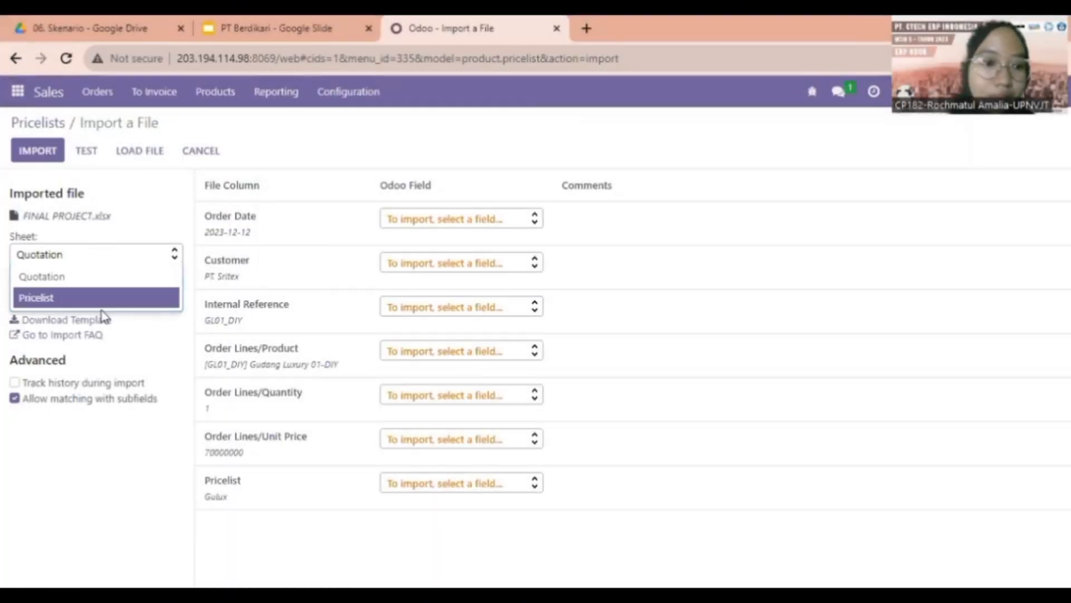
click(103, 302)
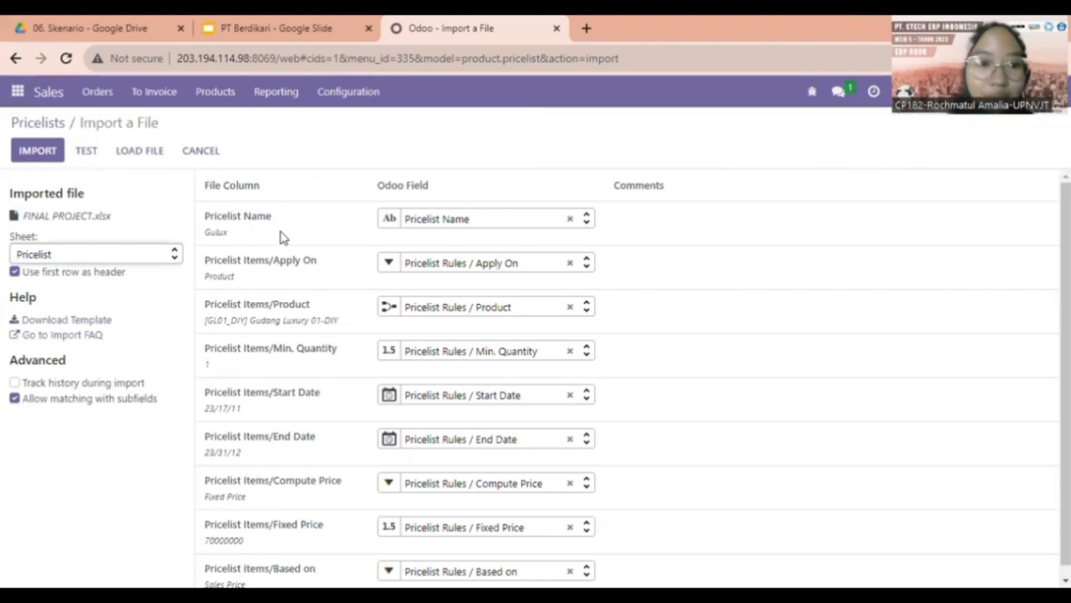
scroll(295, 270, down, 1)
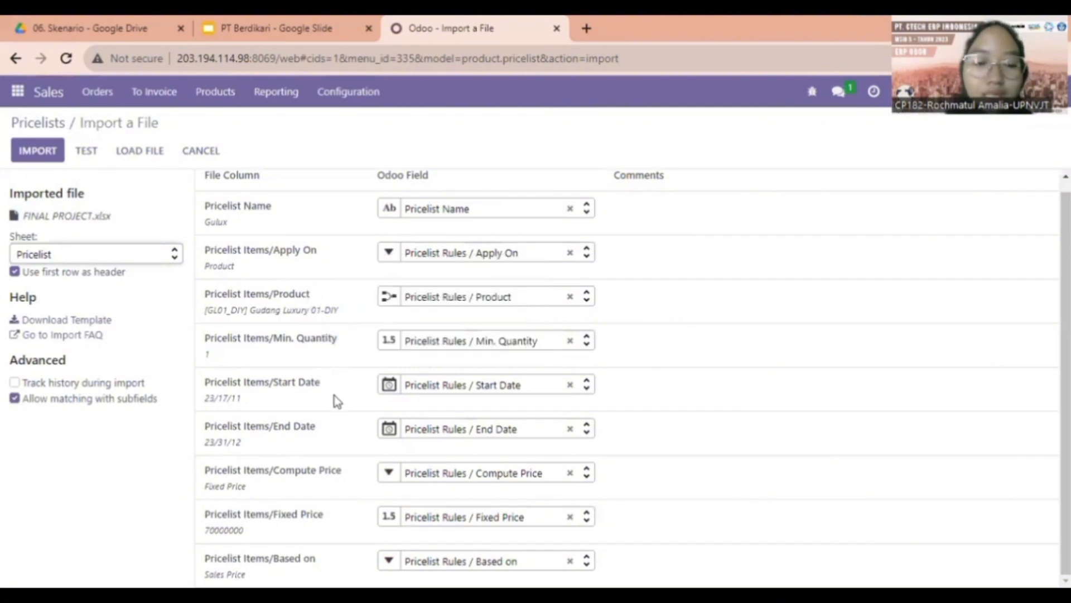
scroll(319, 453, up, 1)
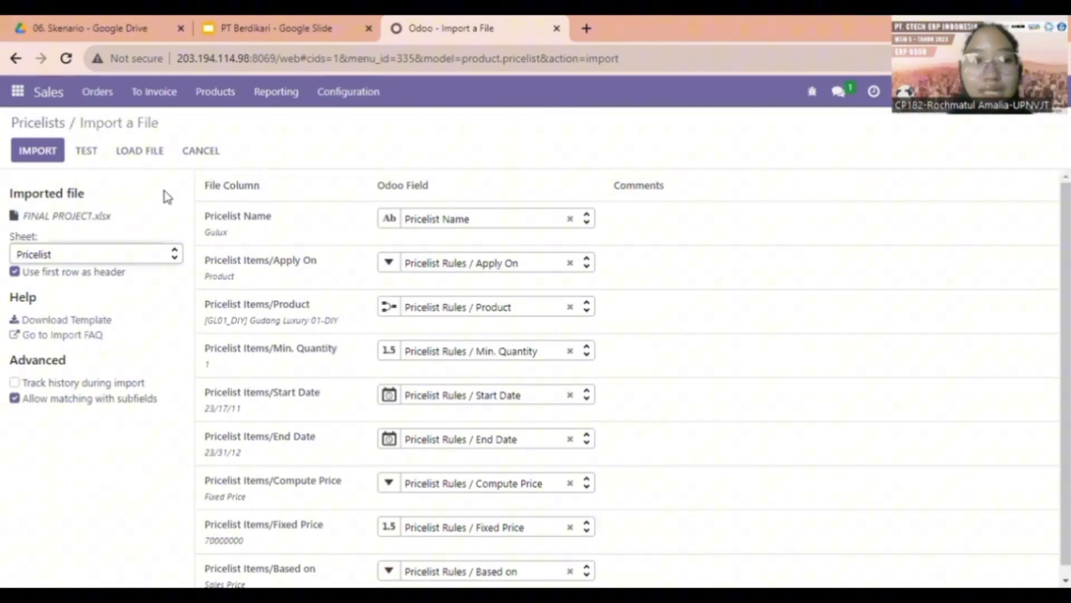
Test the pricelist import, then leave it and open the Gulux pricelist's three rules
click(93, 154)
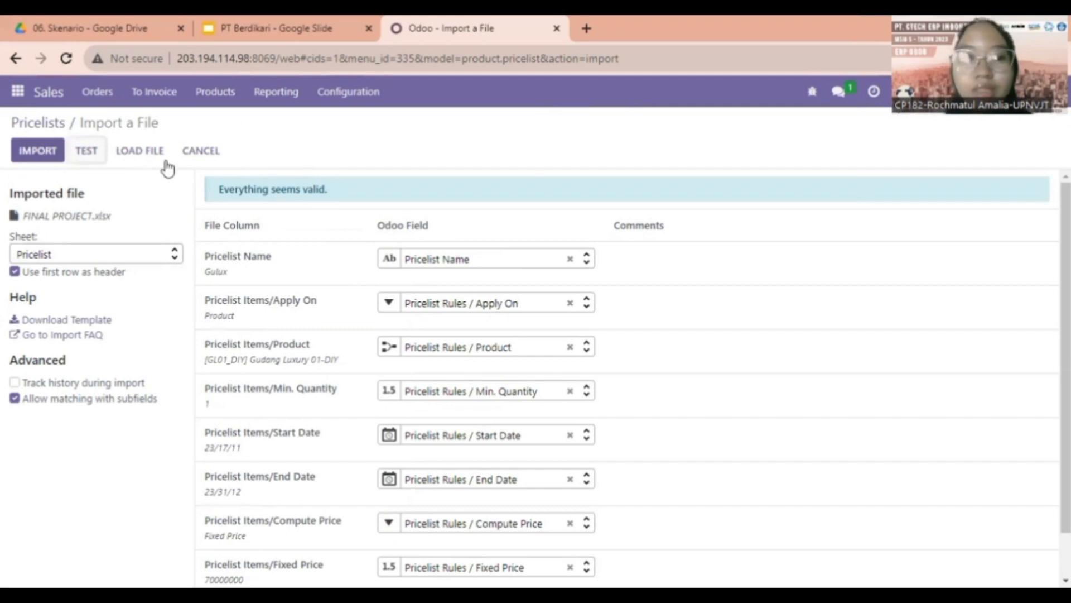
click(192, 154)
click(101, 254)
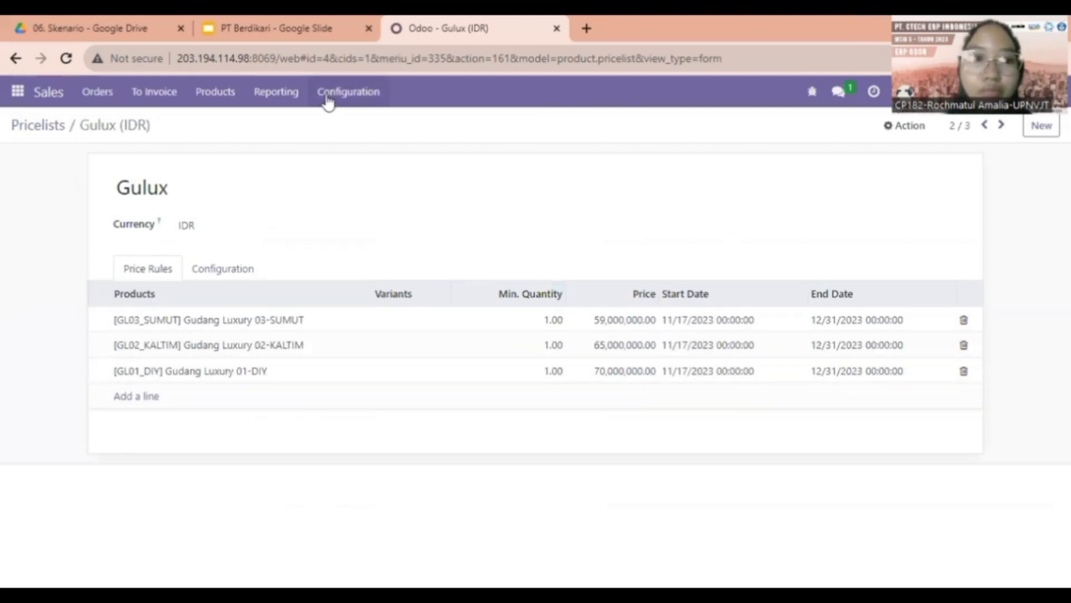
Review the Guprem pricelist's six Gudang Premium rules priced 30 to 42.5 million IDR
click(53, 128)
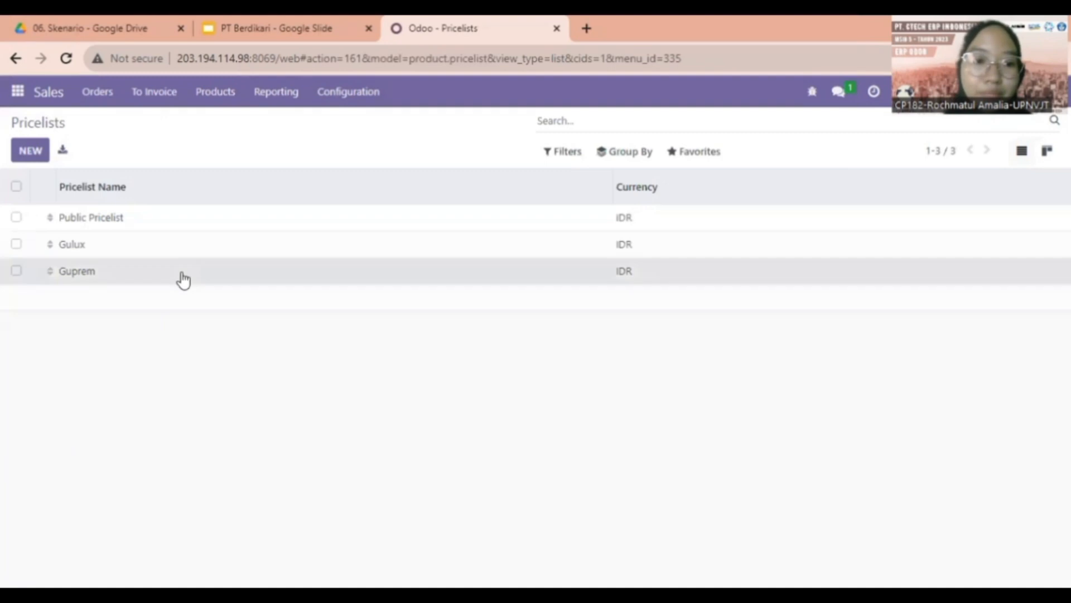
click(180, 278)
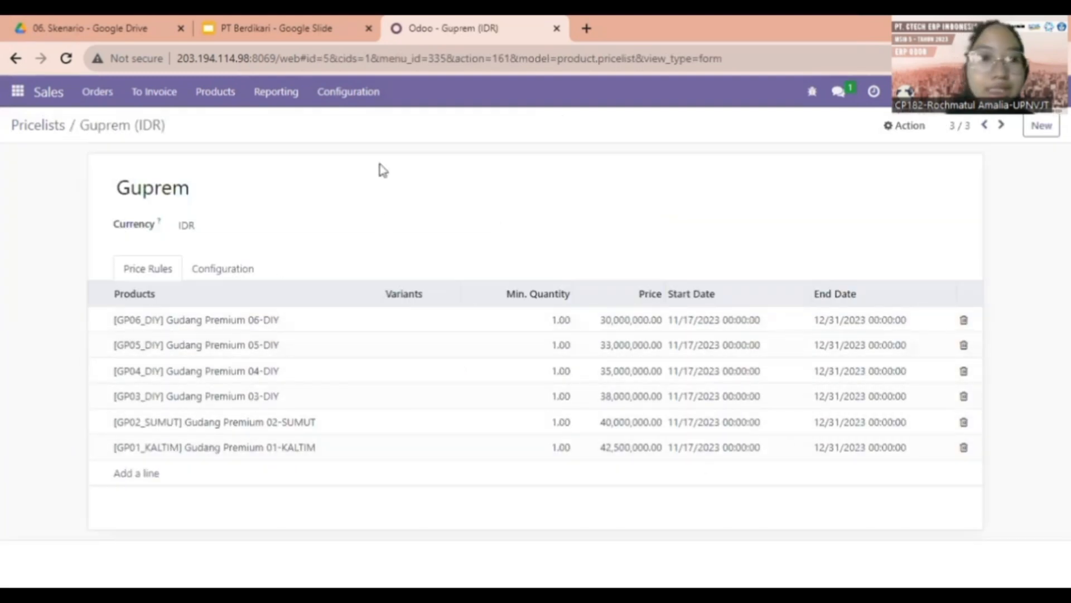
click(282, 25)
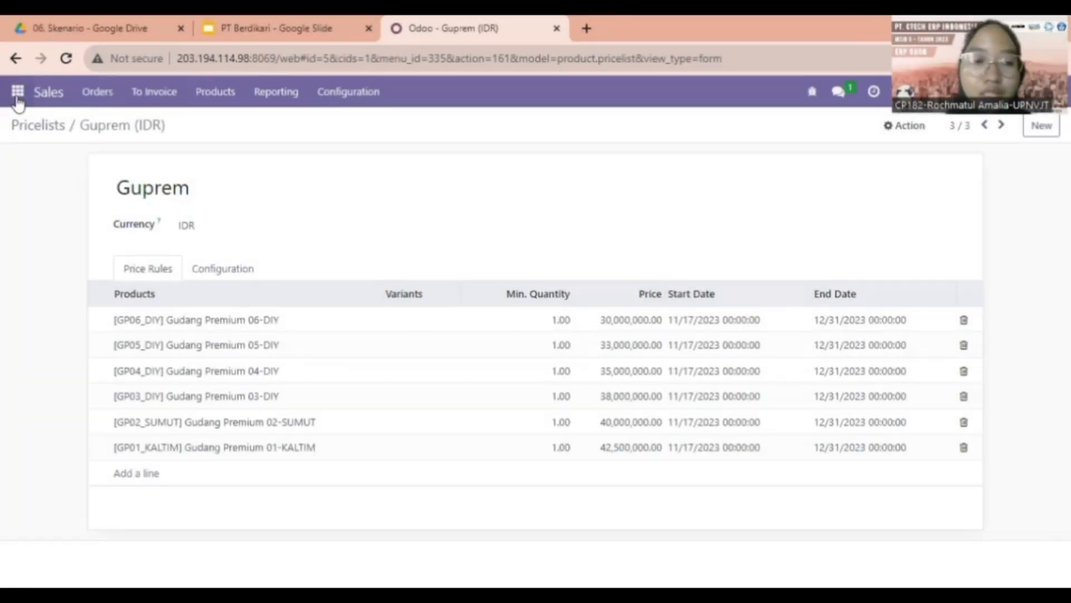
Return to the Sales quotations list
click(17, 92)
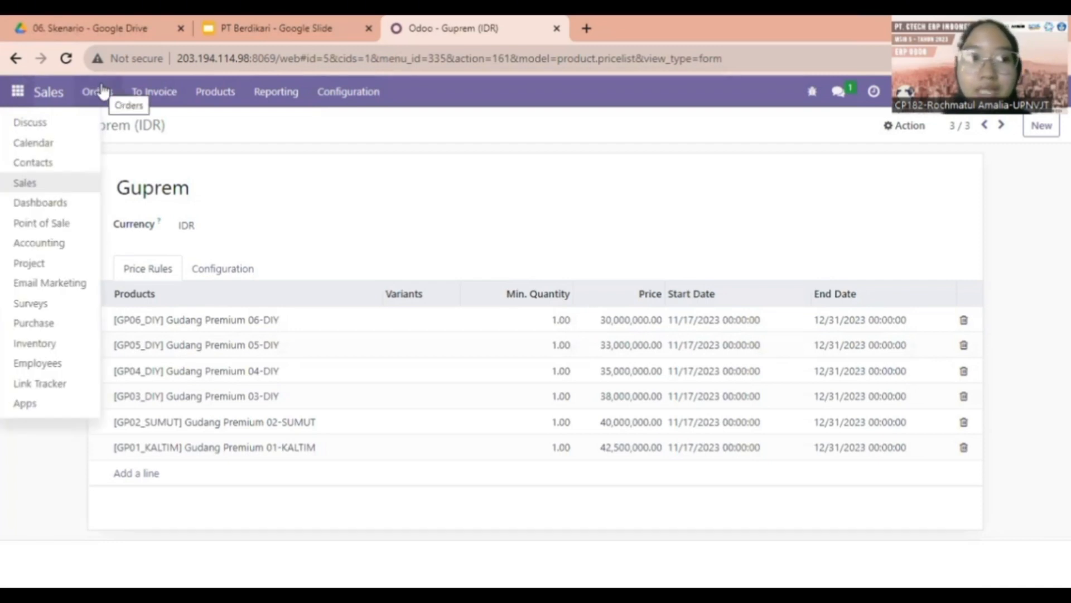
click(102, 91)
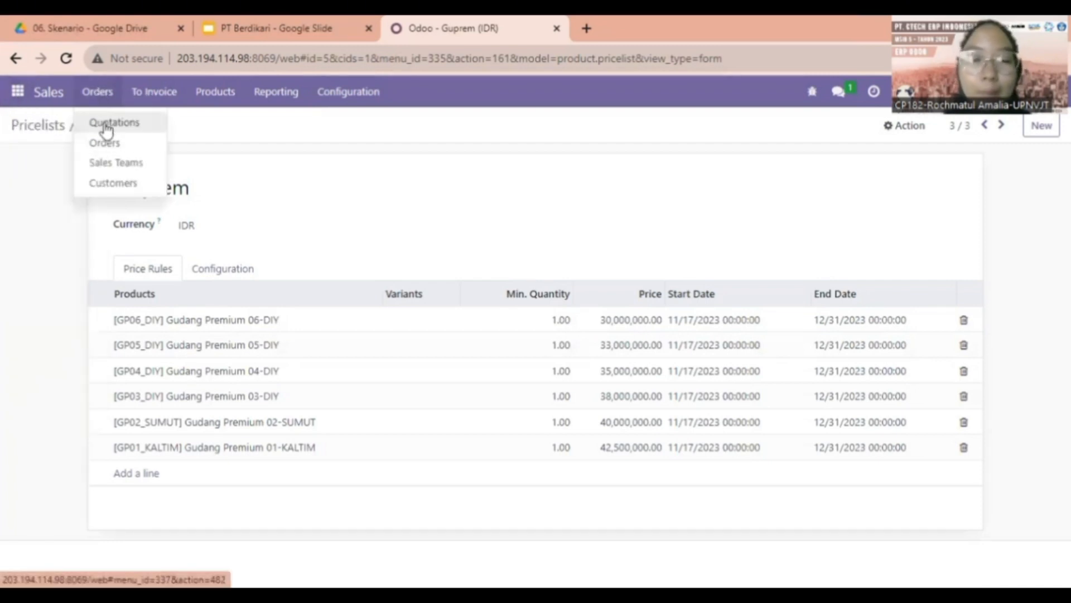
click(106, 125)
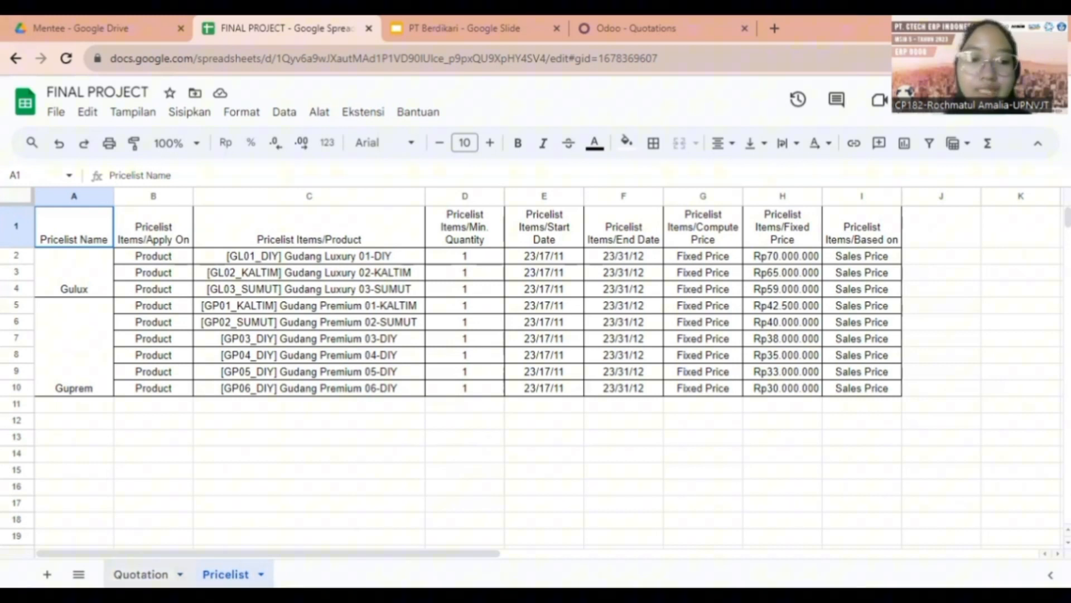
Test-import the Quotation sheet of FINAL PROJECT.xlsx, then return to the five-quotation list
click(140, 574)
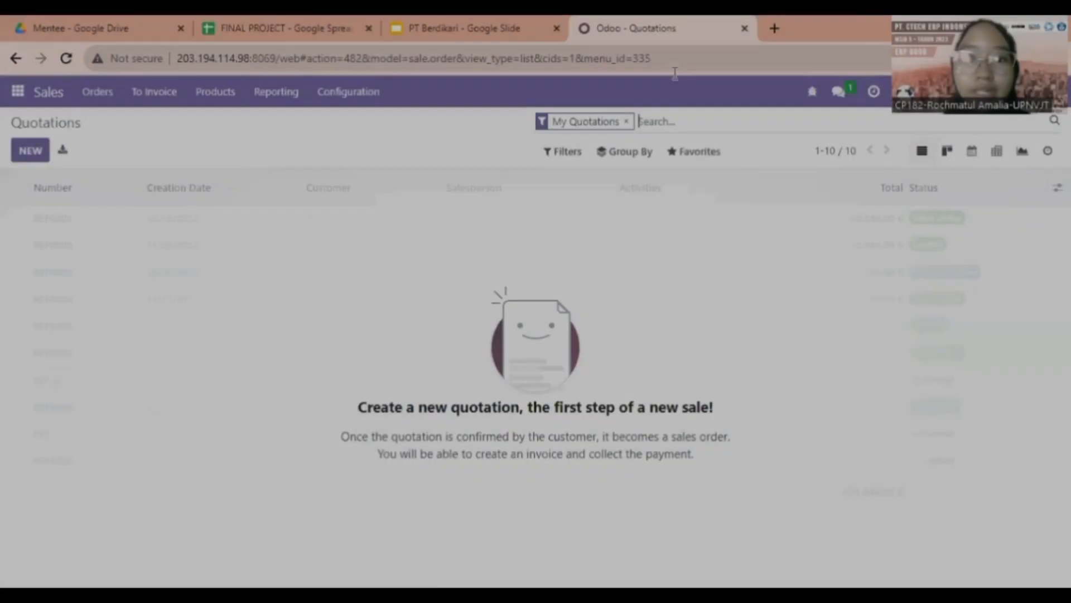
click(698, 152)
click(712, 210)
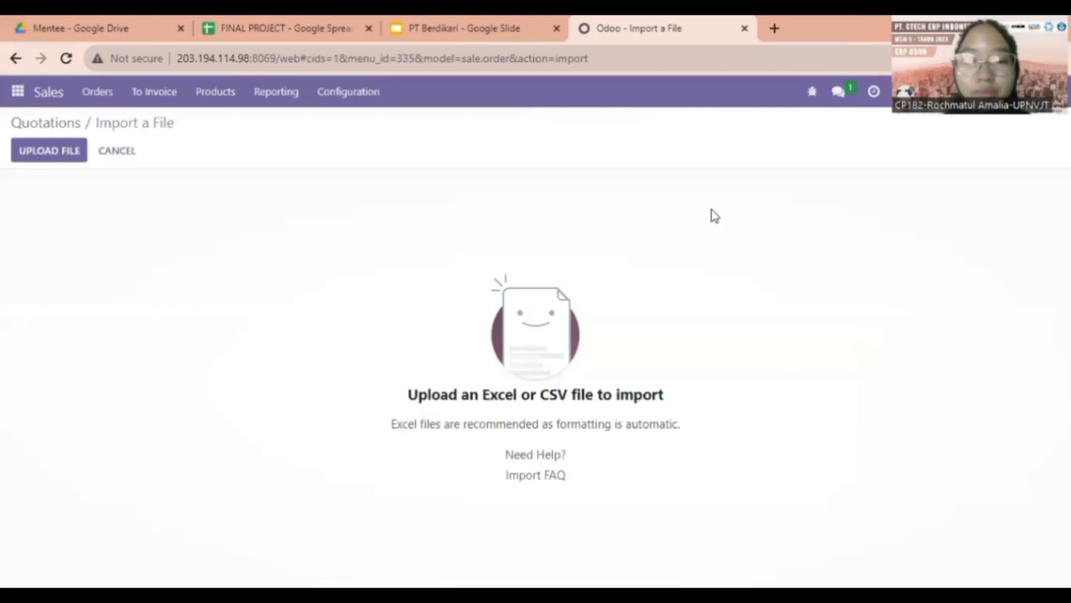
click(47, 148)
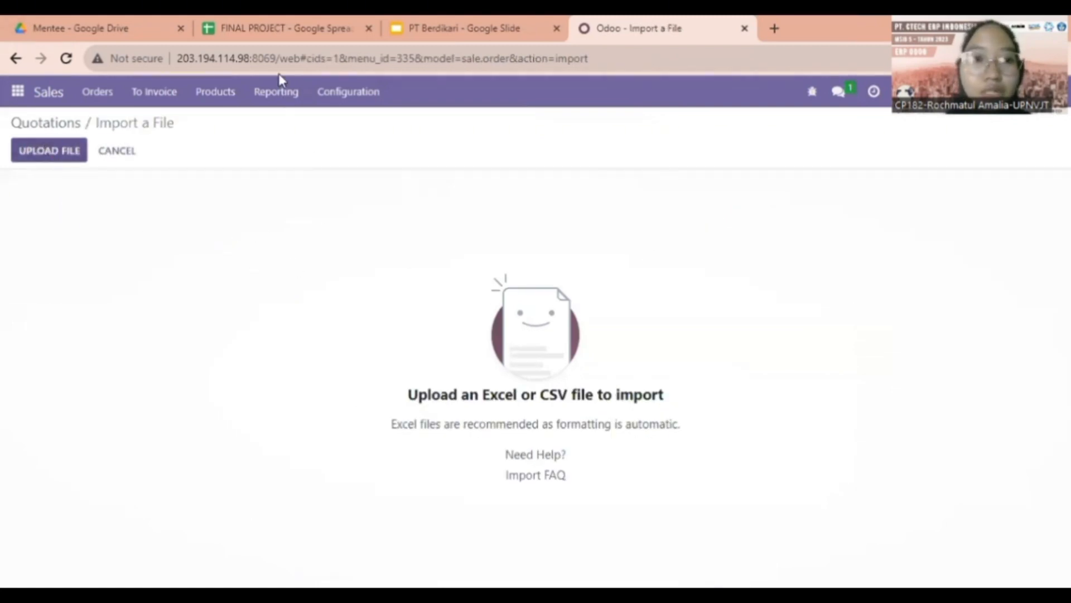
click(38, 157)
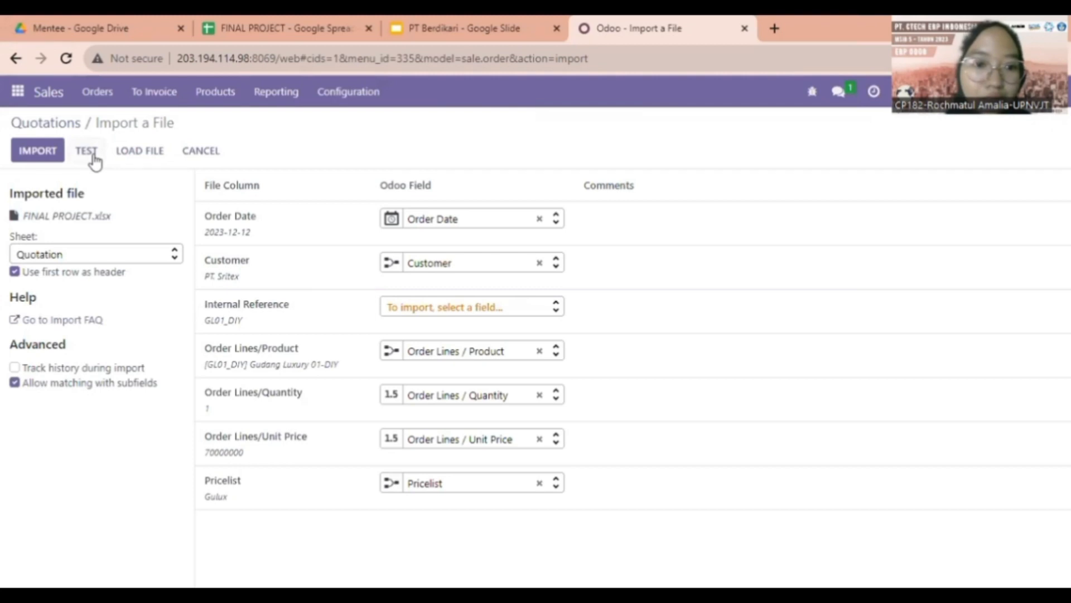
click(93, 157)
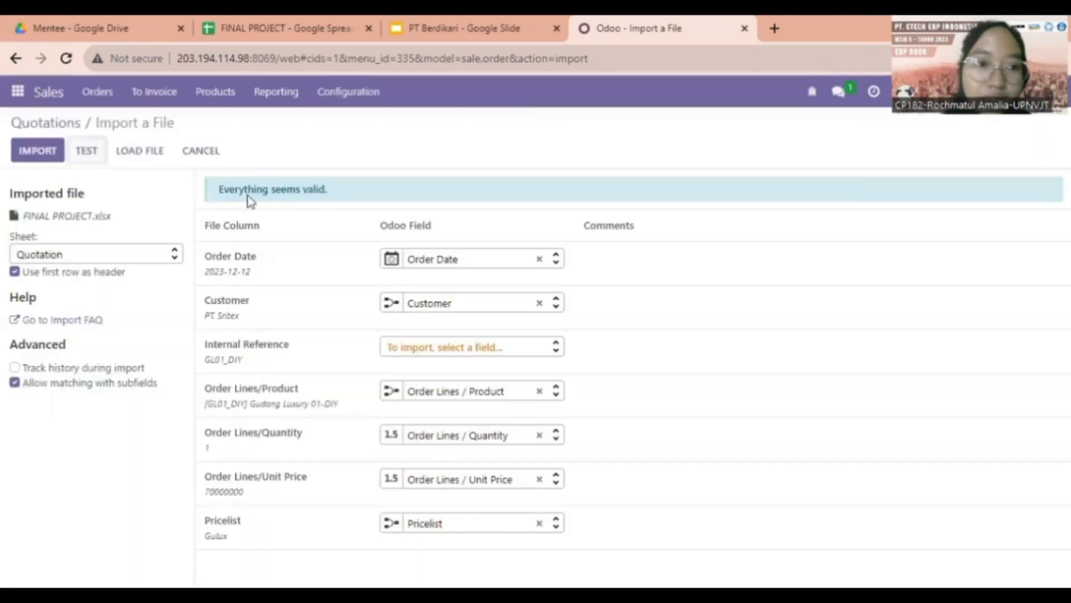
click(47, 123)
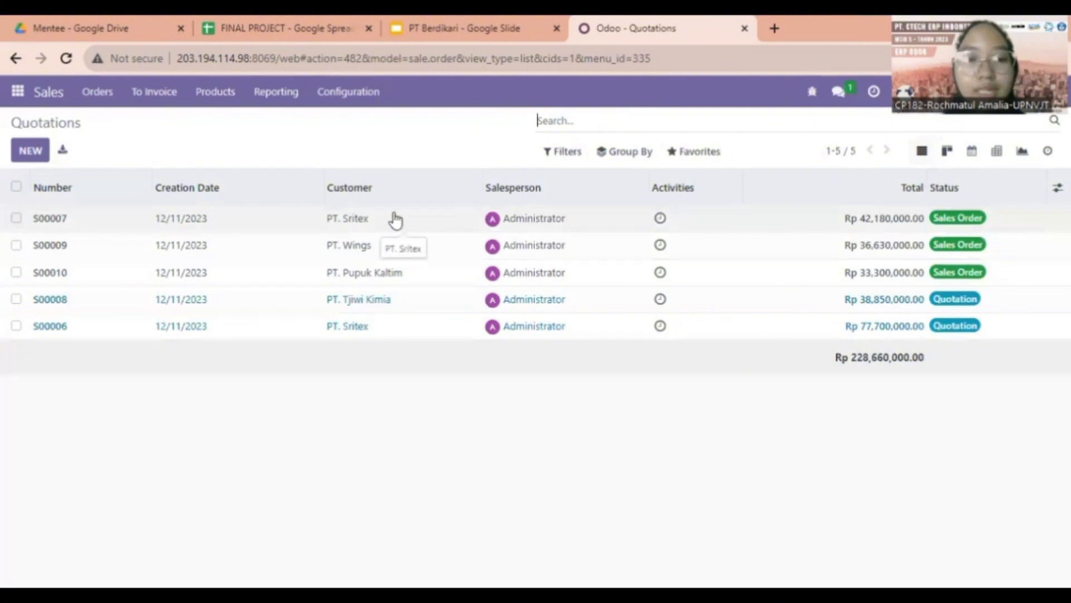
click(455, 22)
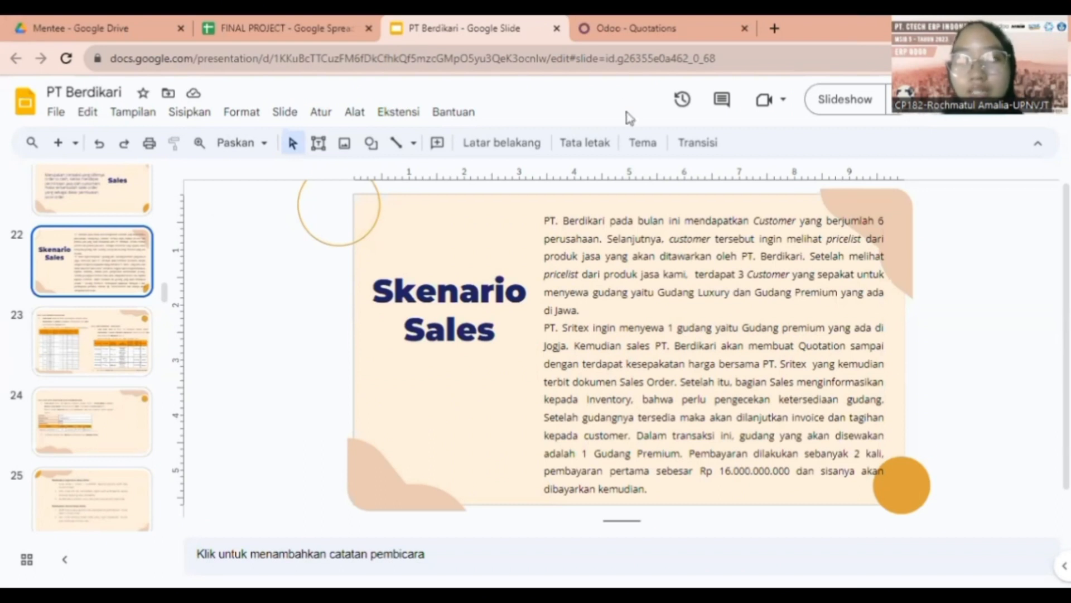
click(612, 20)
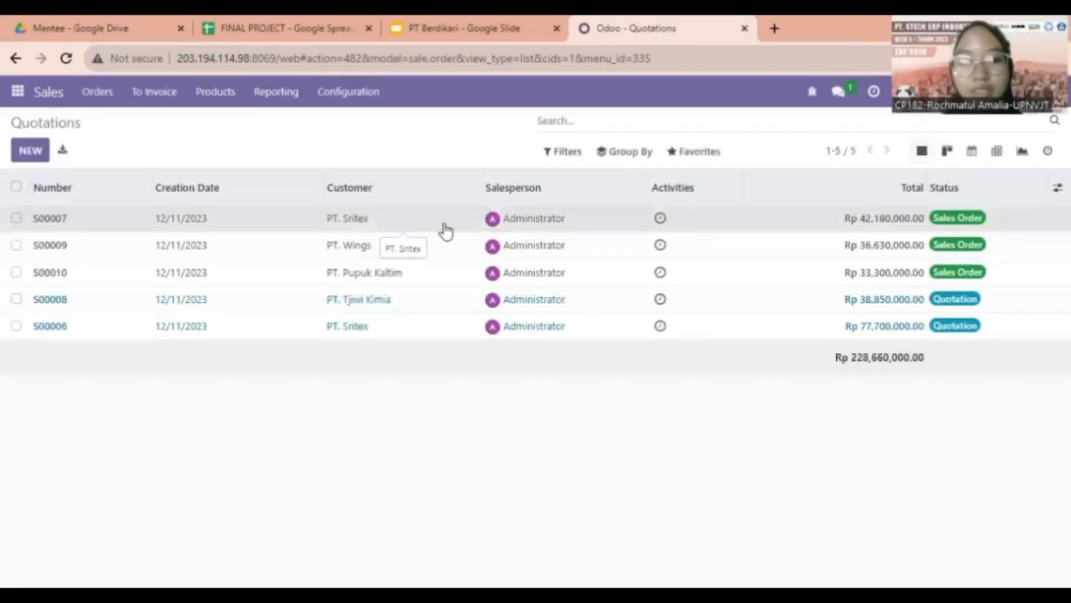
Review PT. Sritex order S00007, entering then cancelling a 160000000 down-payment invoice
click(545, 226)
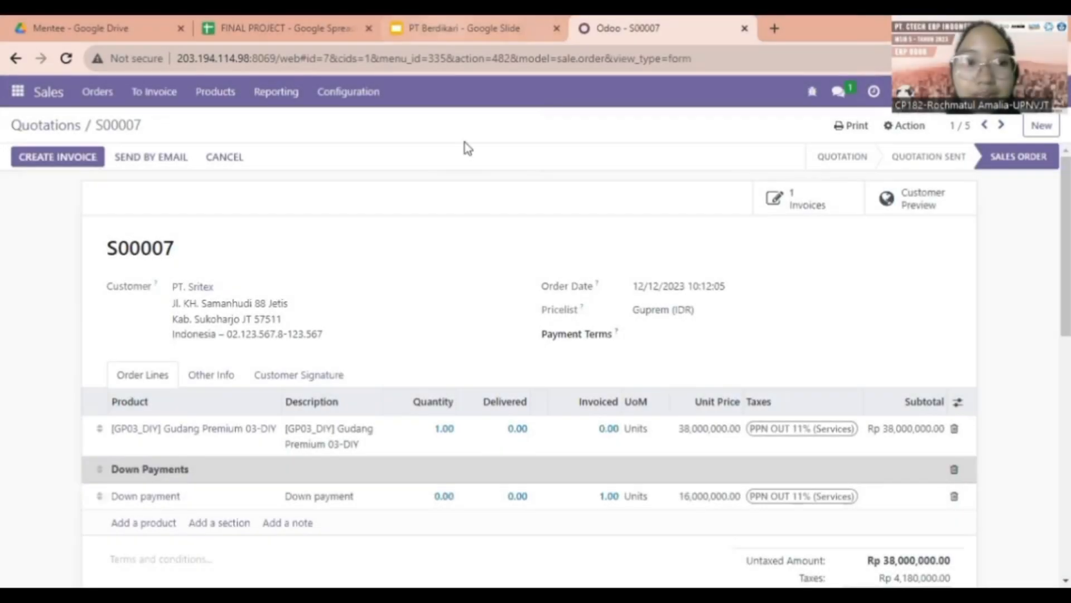
click(47, 158)
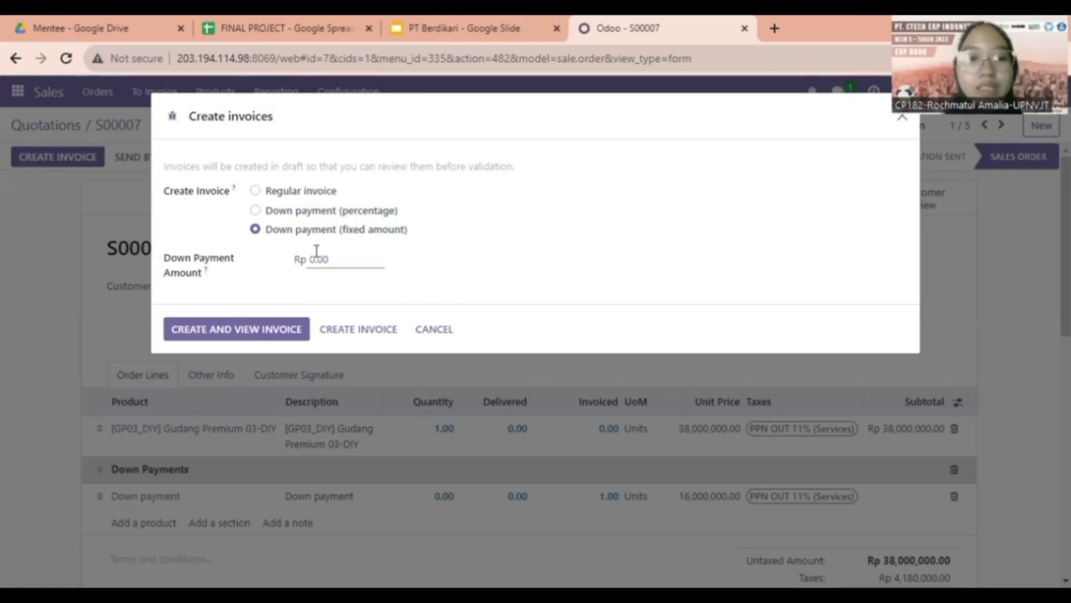
drag(336, 261, 298, 265)
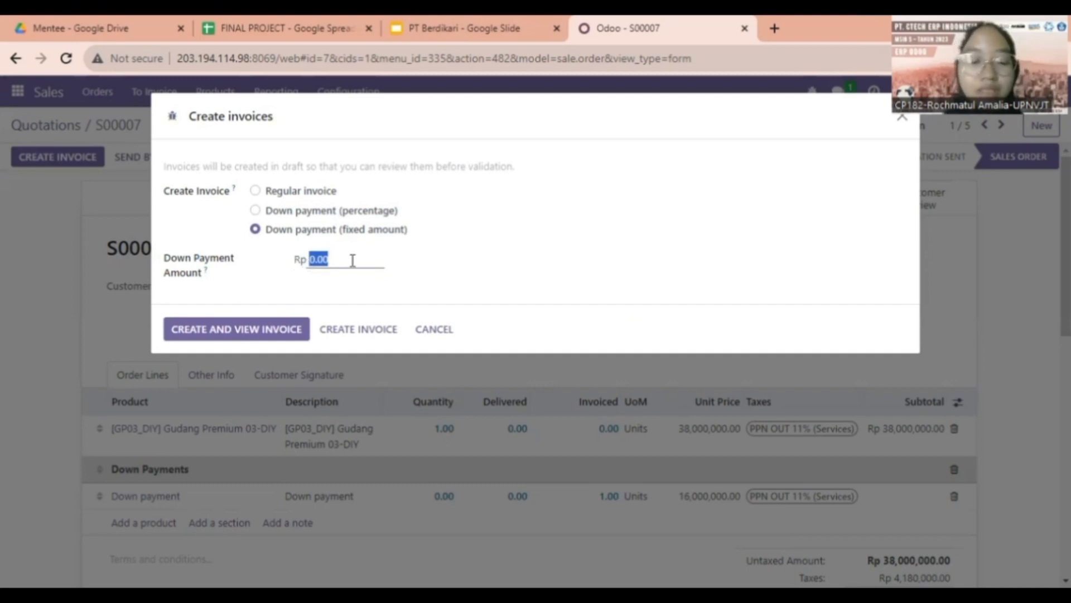
text(160000000)
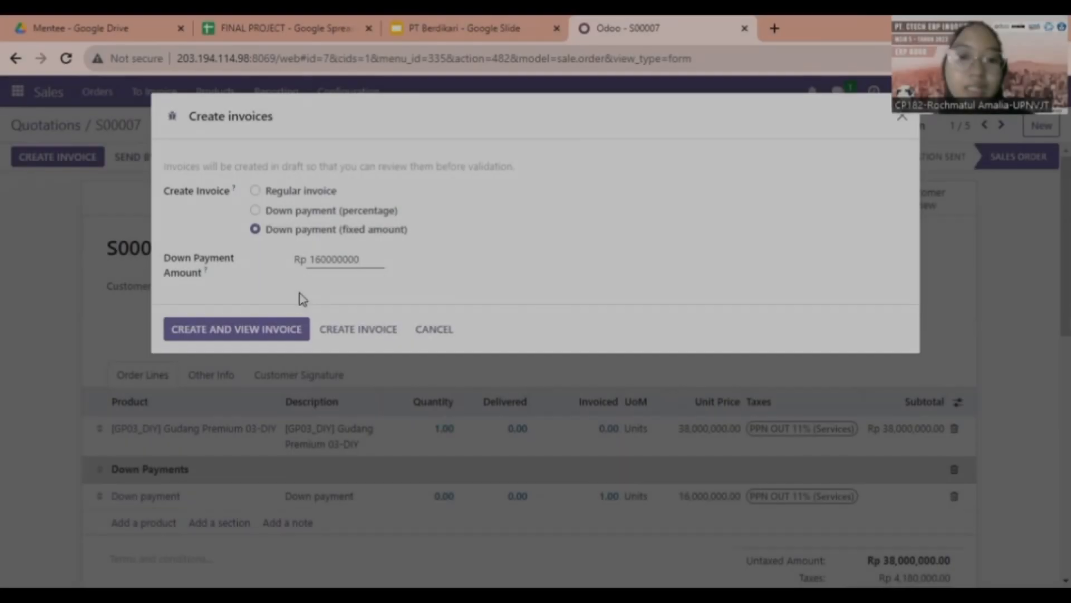
click(452, 335)
scroll(490, 368, down, 2)
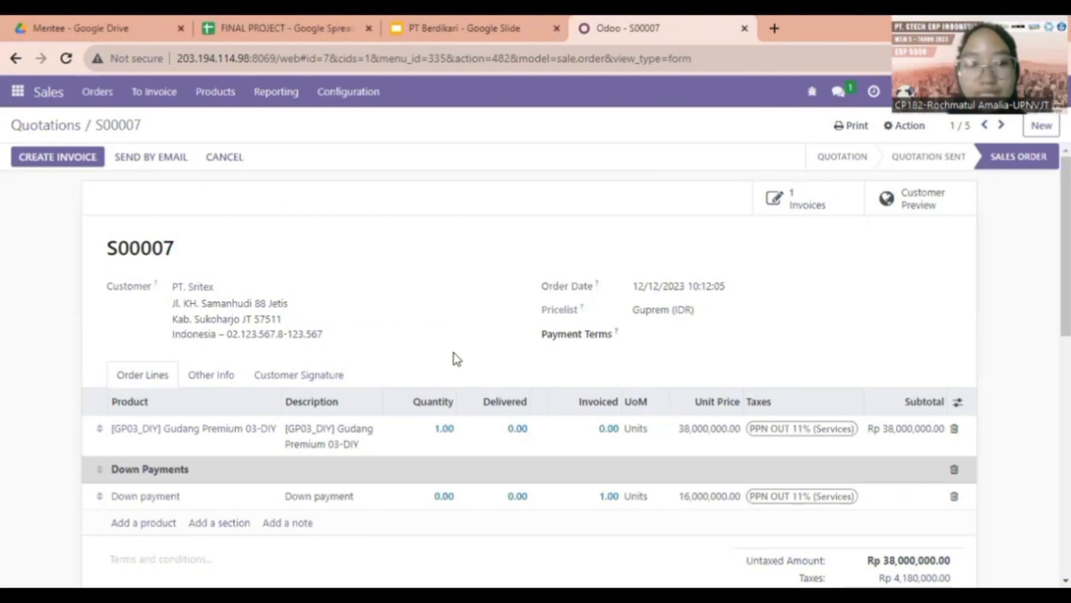
click(61, 127)
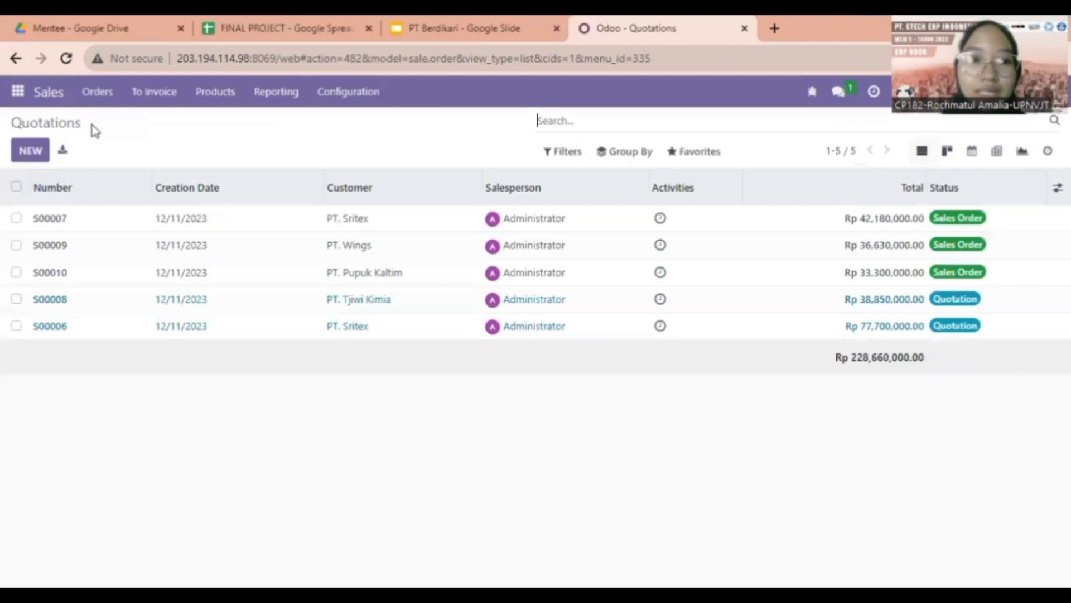
click(249, 229)
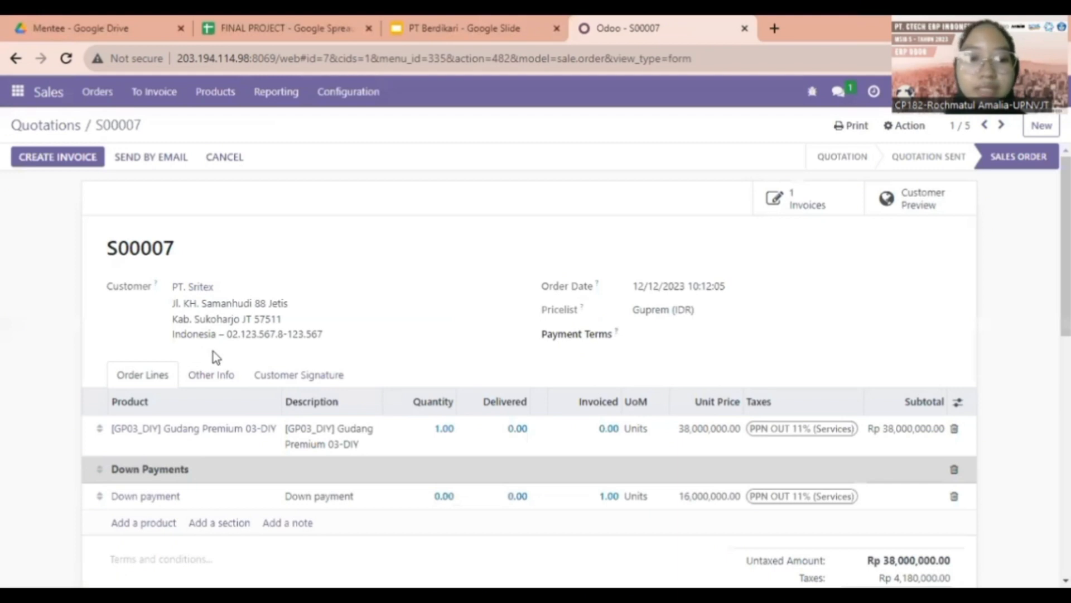
click(261, 377)
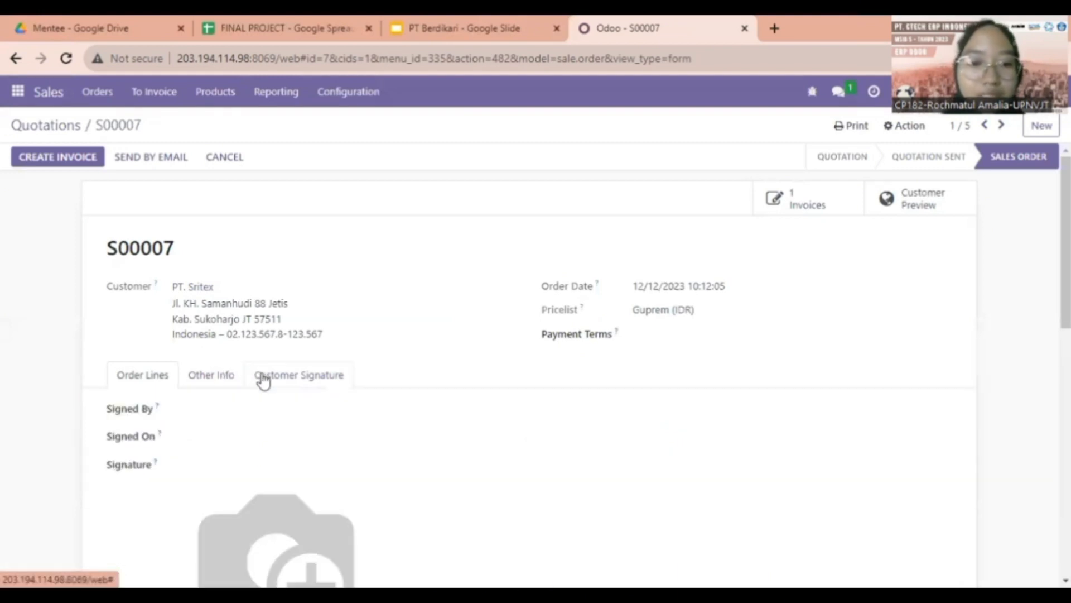
scroll(257, 377, down, 3)
click(204, 225)
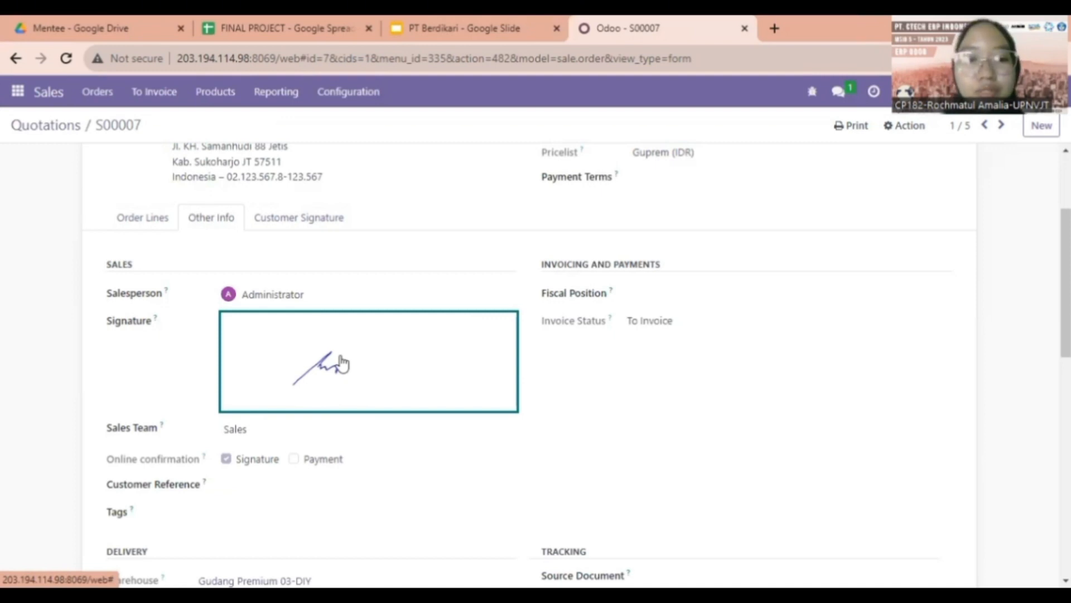
scroll(342, 362, up, 1)
scroll(340, 362, down, 1)
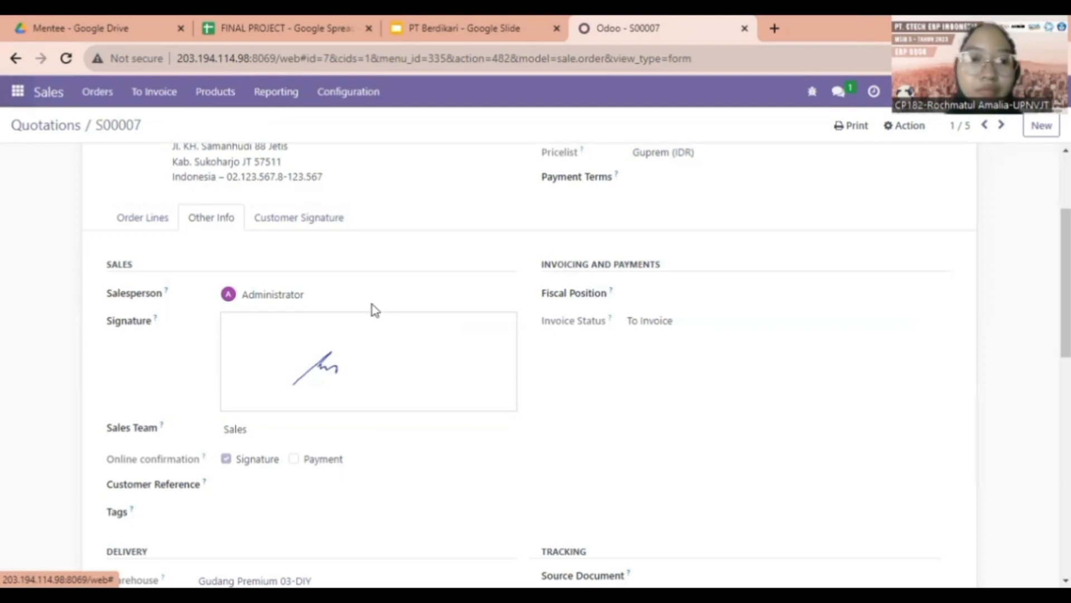
click(627, 122)
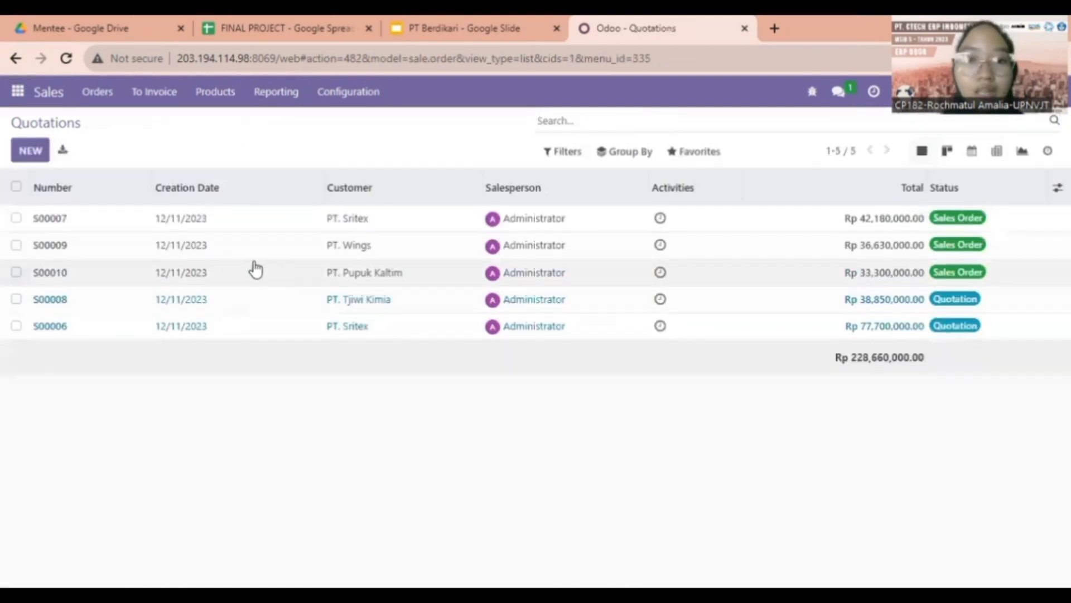
Glance at order S00010, then open quotation S00008 for PT. Tjiwi Kimia
click(284, 279)
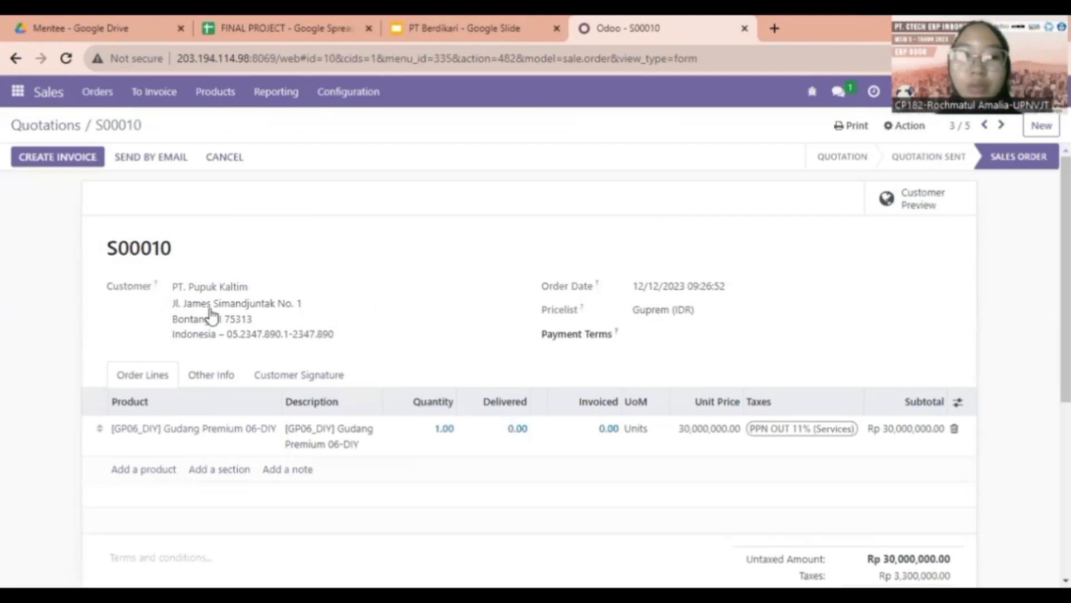
click(20, 127)
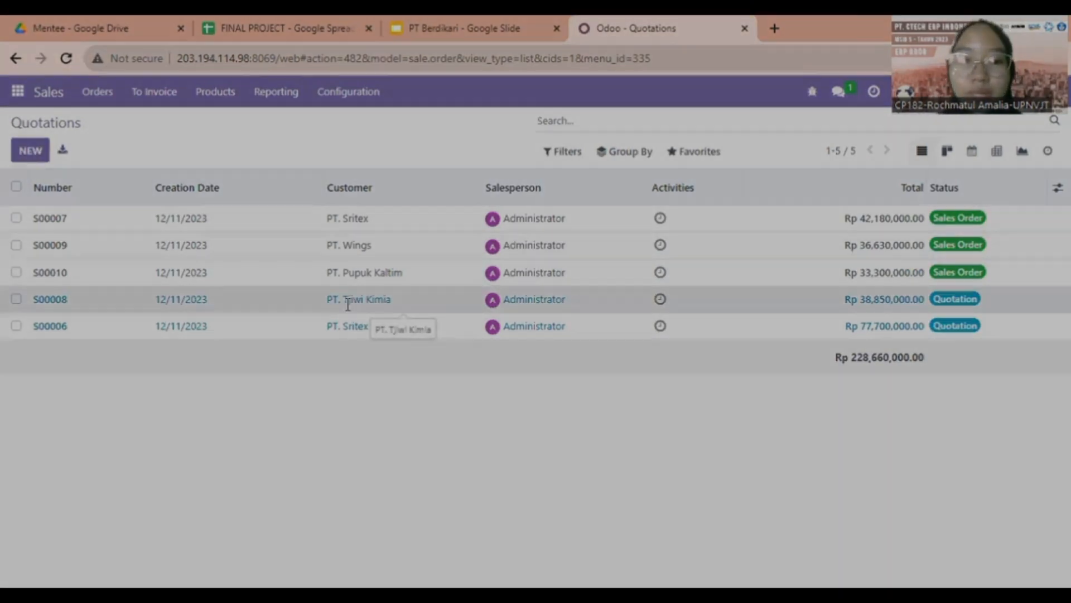
click(347, 305)
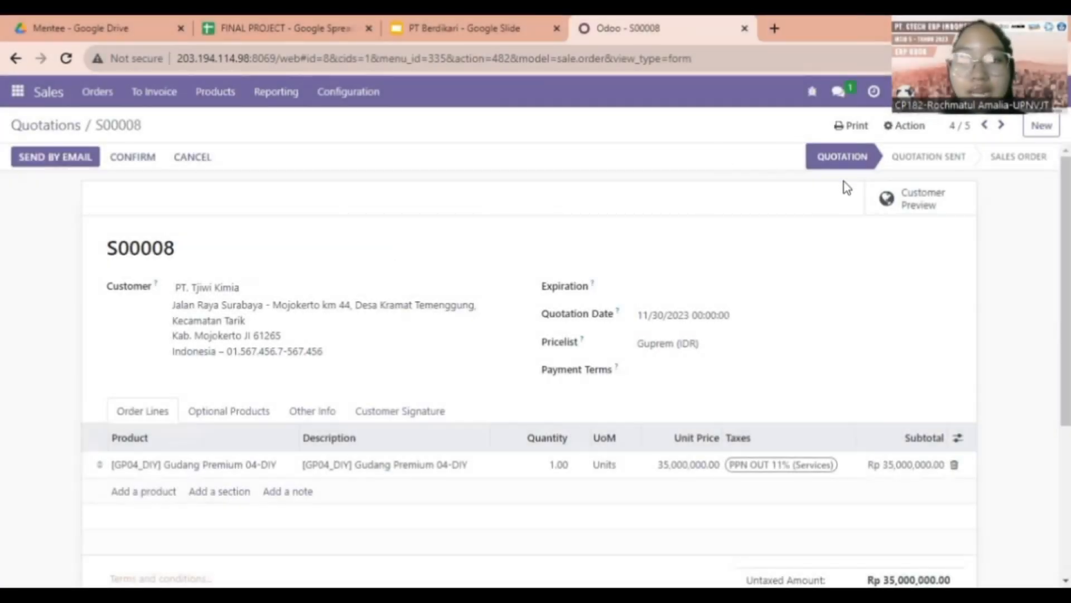
Send S00008 by email, marking it Quotation Sent, and view its Other Info fields
click(33, 158)
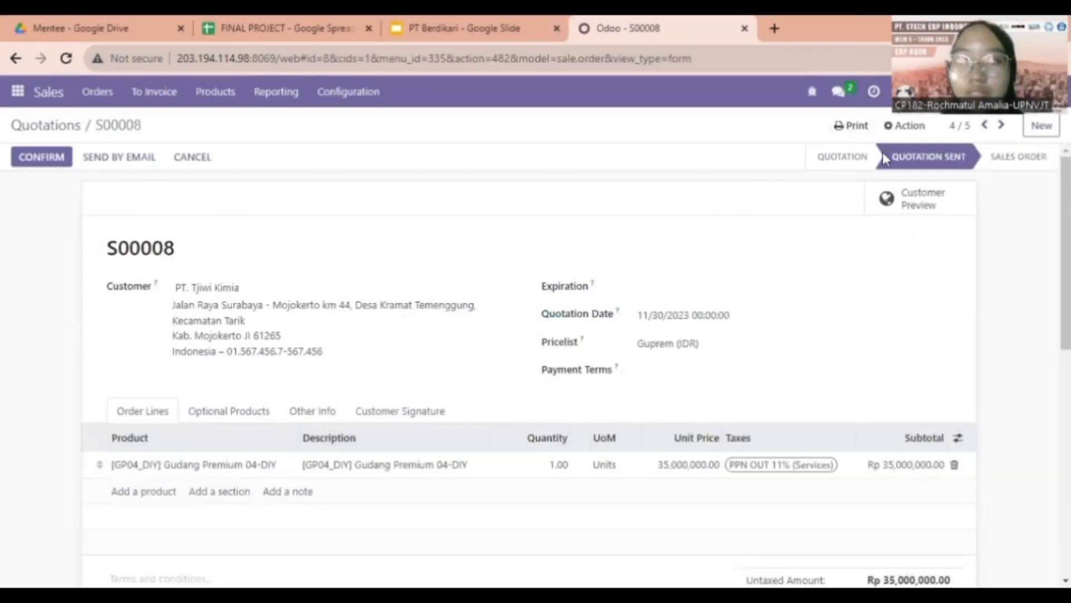
mouse_move(949, 168)
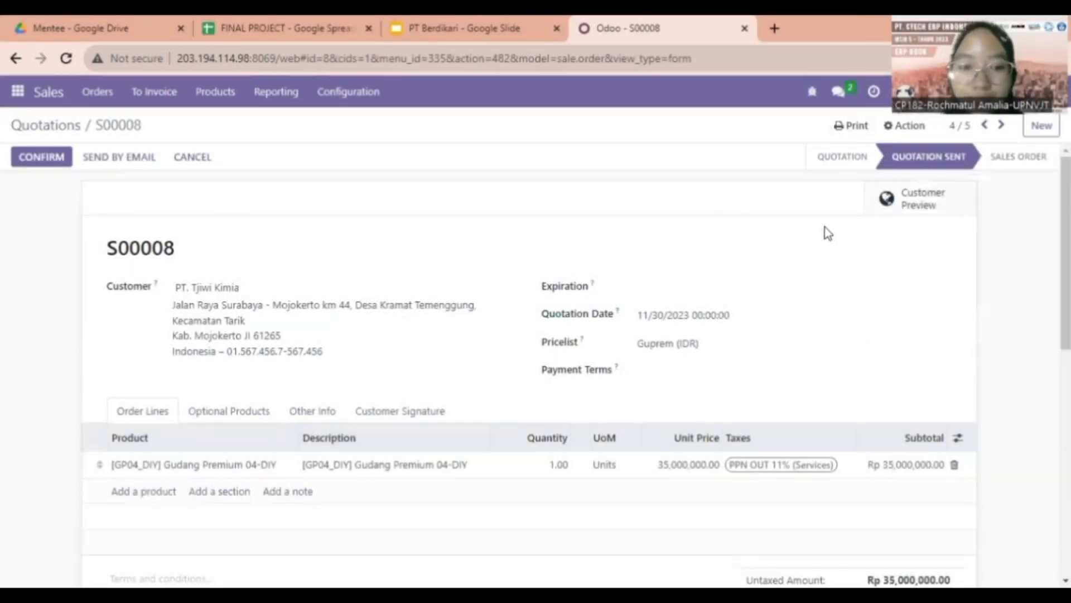
scroll(241, 333, down, 1)
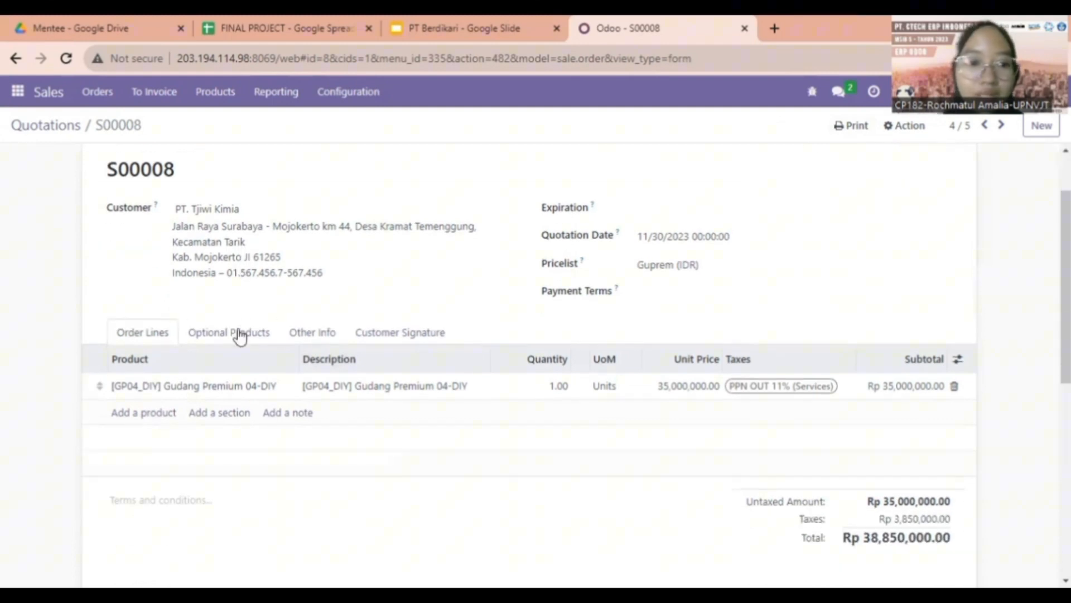
click(305, 337)
Add a drawn signature to S00008, save it, and confirm it as a sales order
scroll(305, 337, down, 3)
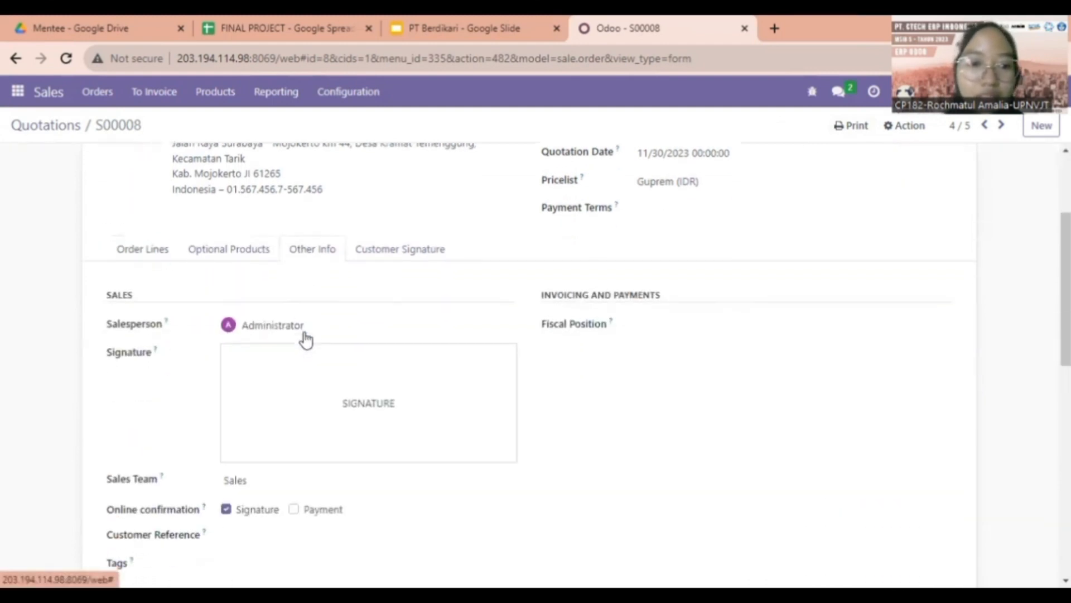
click(289, 285)
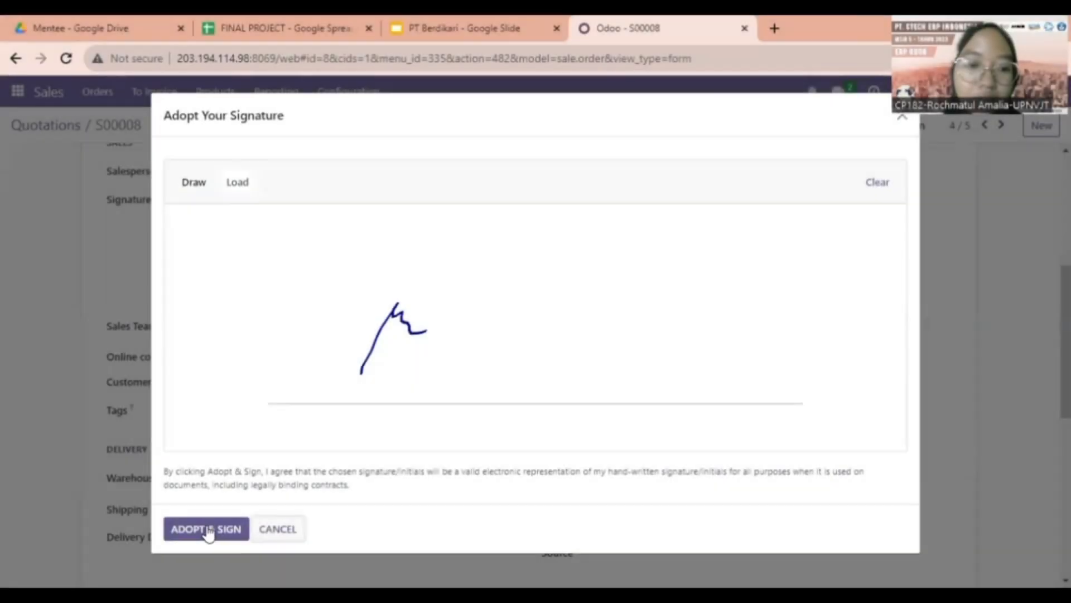
click(211, 529)
scroll(277, 427, up, 1)
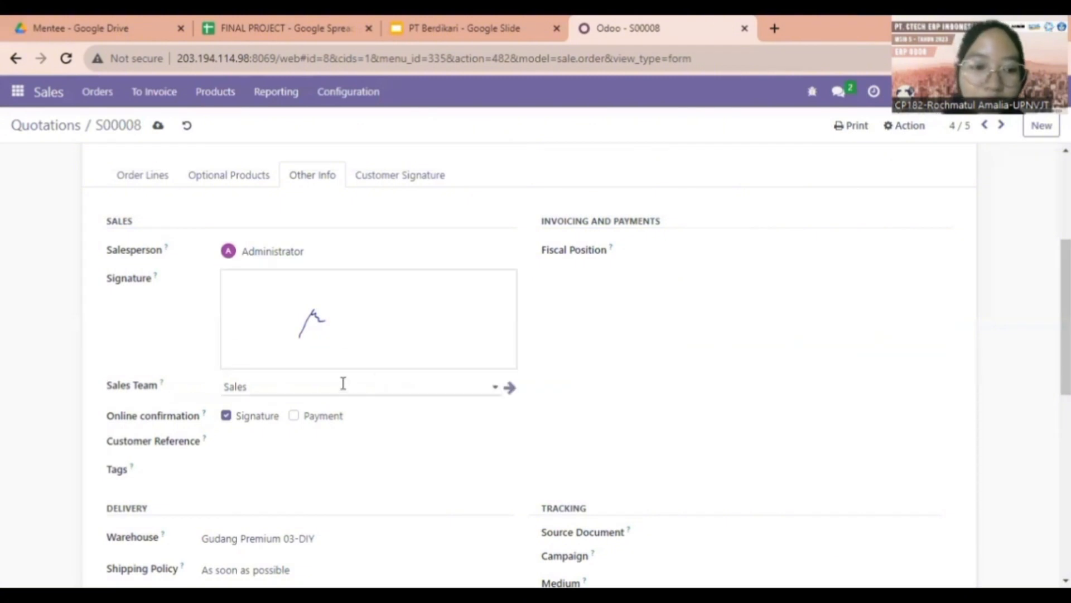
click(158, 128)
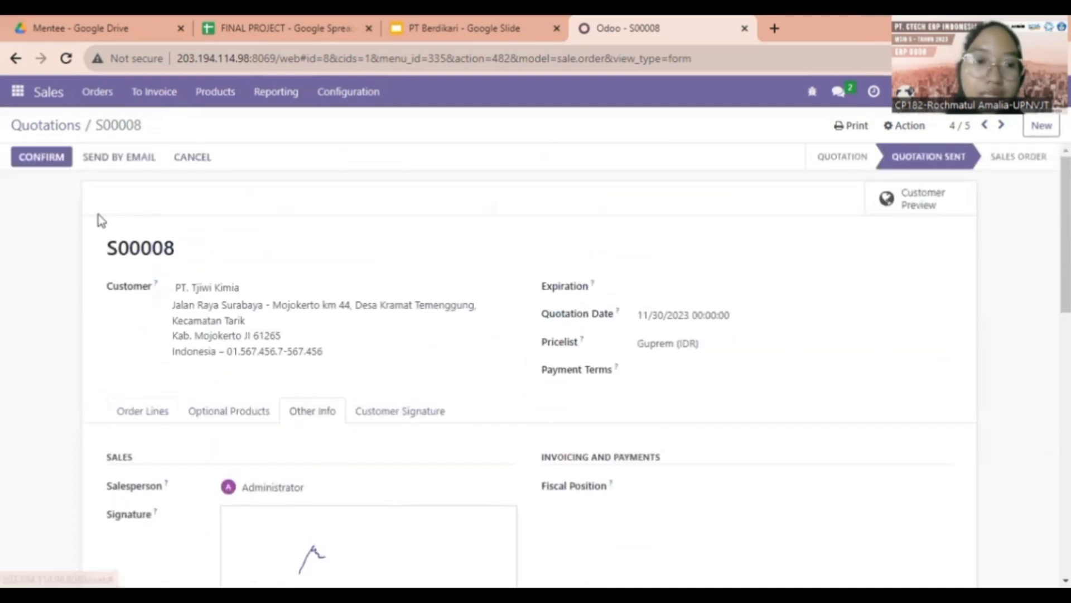
click(48, 158)
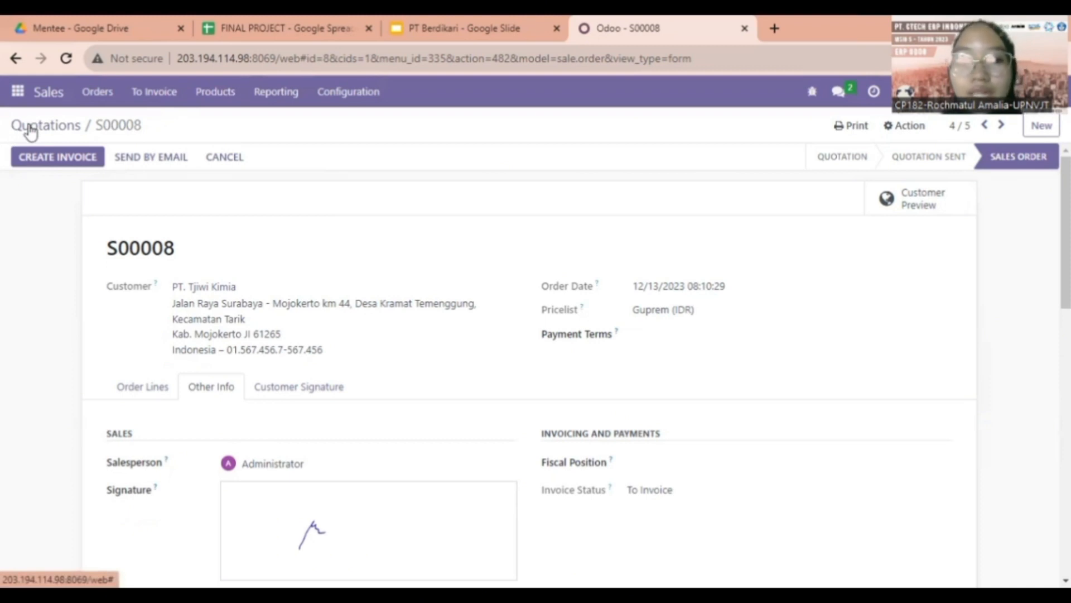
Return to the quotations list and look over order S00010
click(30, 132)
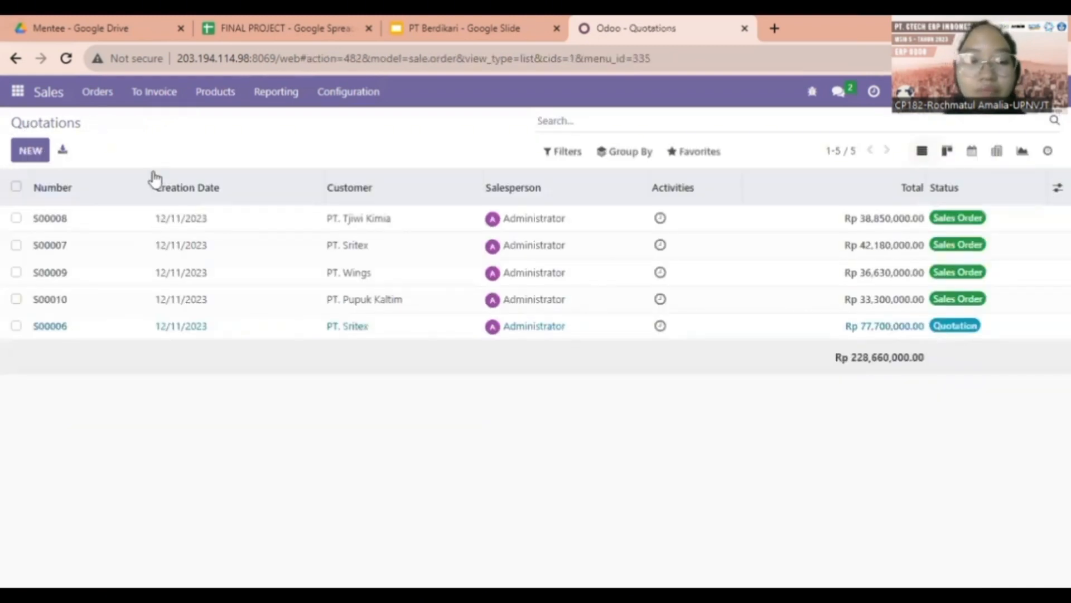
click(183, 305)
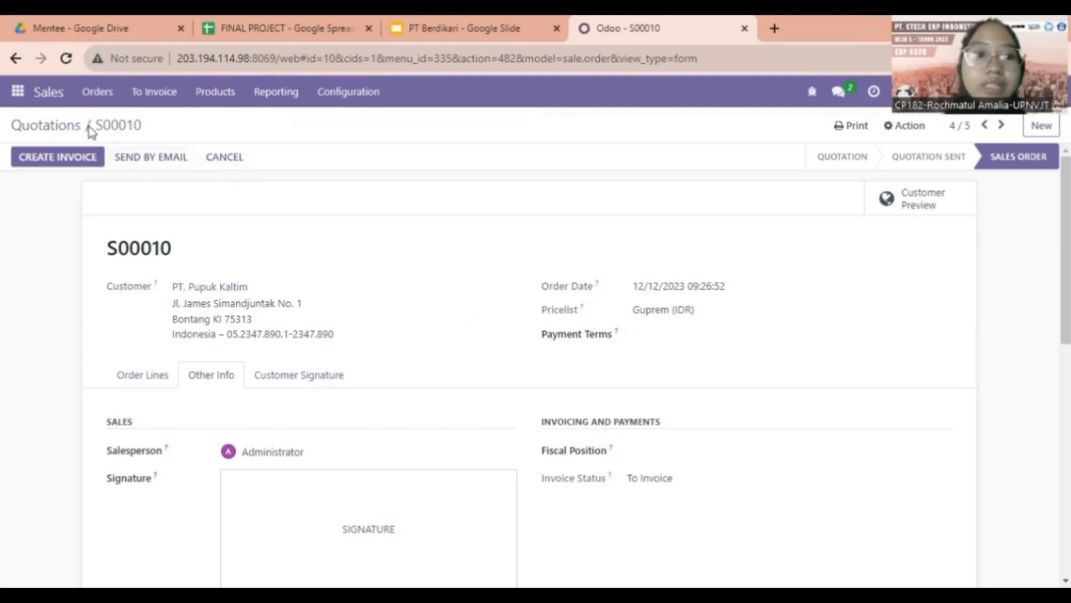
click(64, 136)
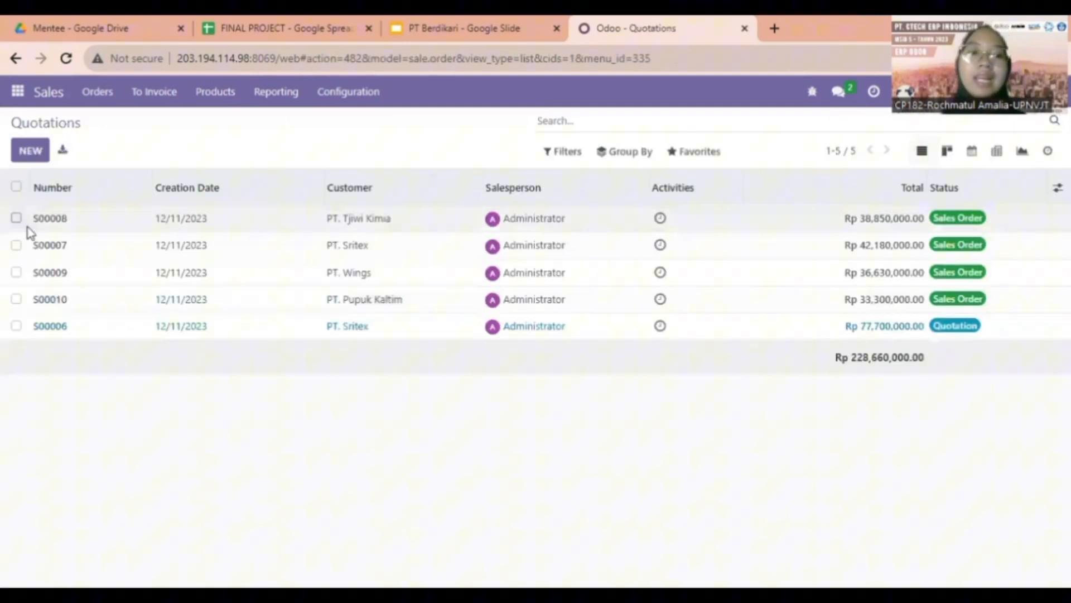
Cancel orders S00010 and S00008 together with Action > Cancel Order
click(17, 300)
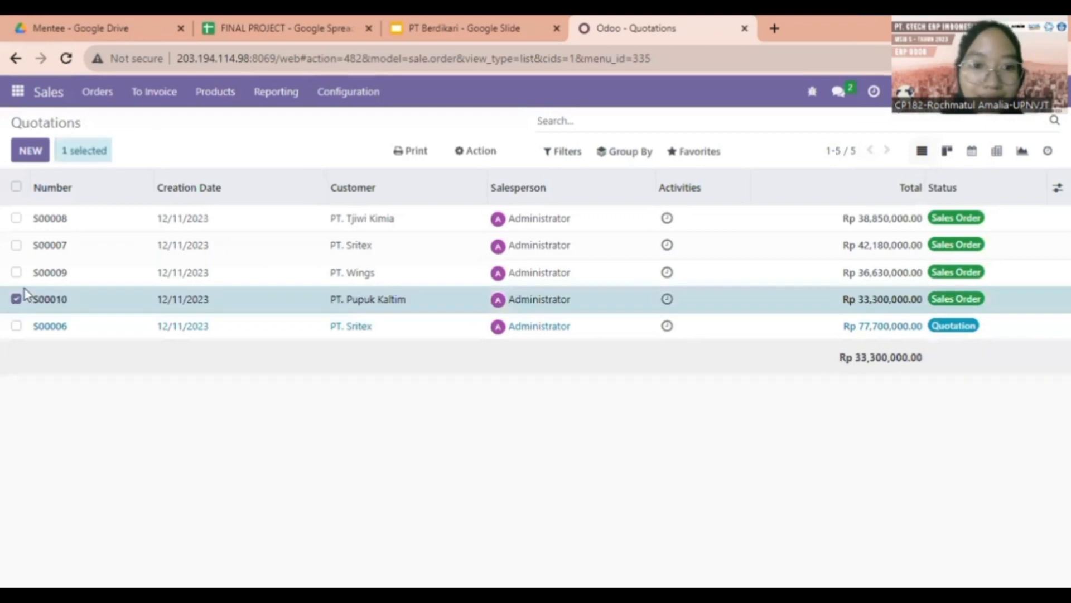
click(16, 218)
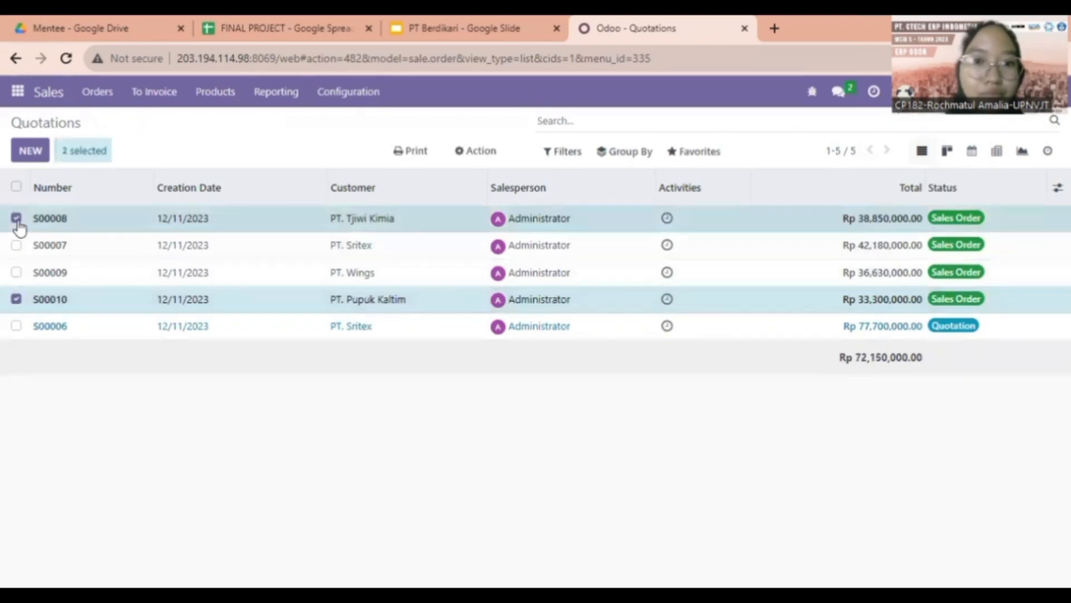
click(481, 156)
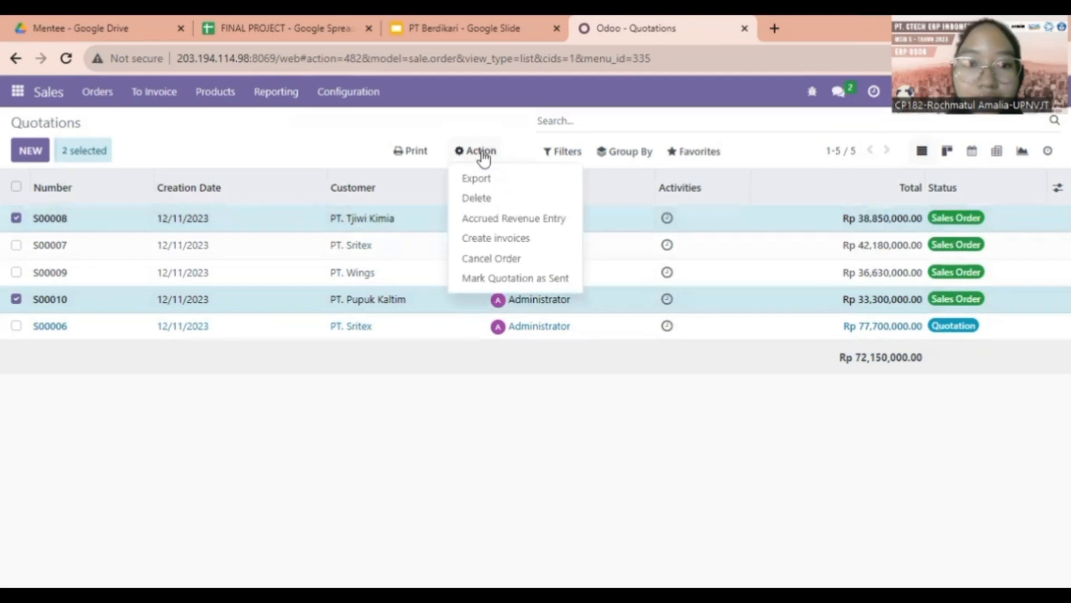
click(513, 259)
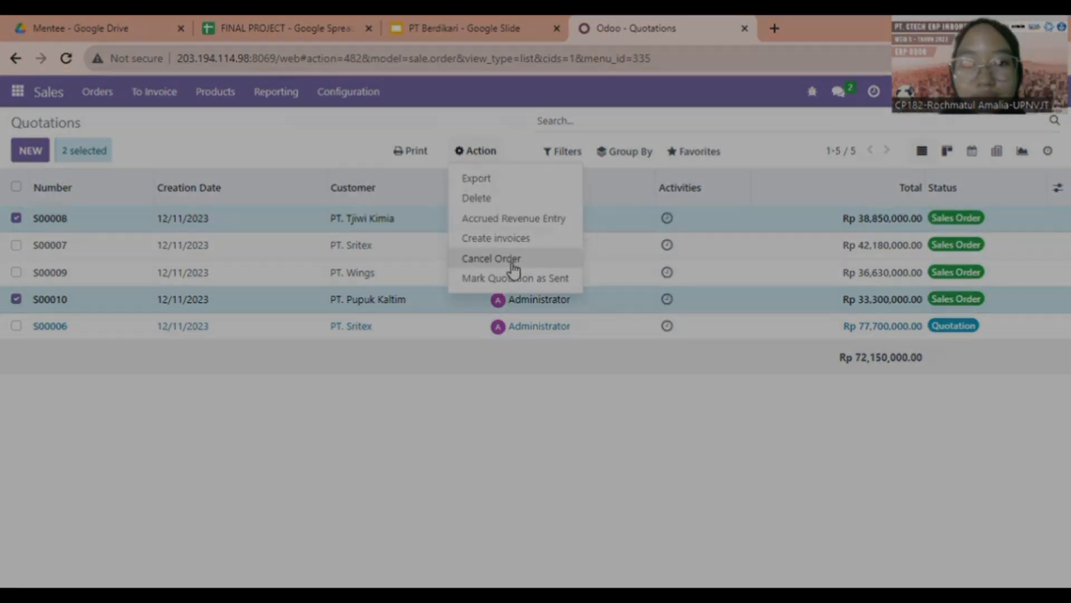
click(204, 234)
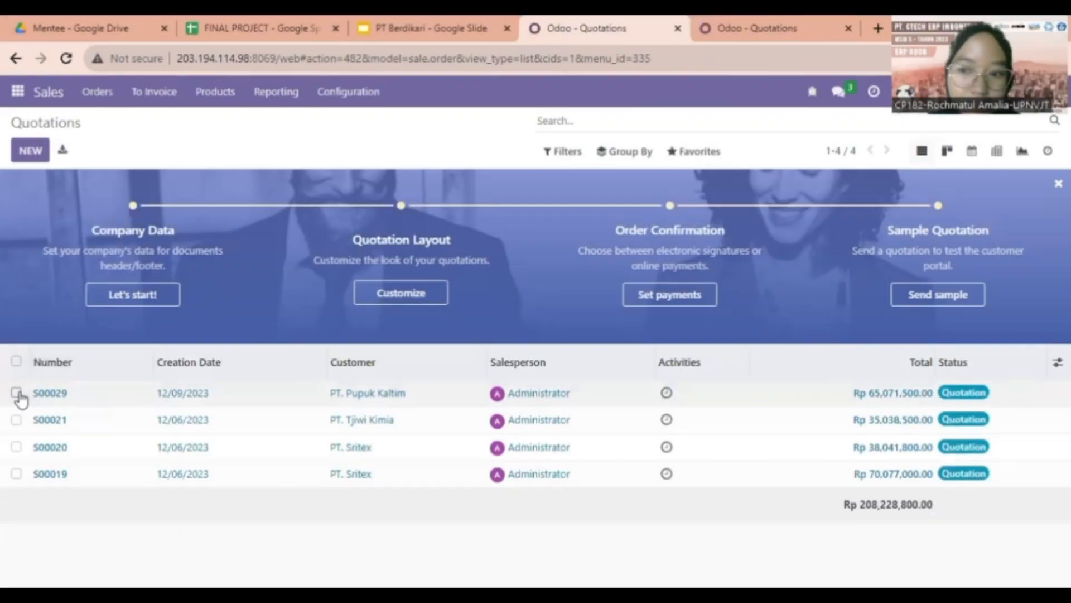
Select quotations S00029 and S00021 and browse the bulk actions in both quotation tabs
click(16, 393)
click(17, 419)
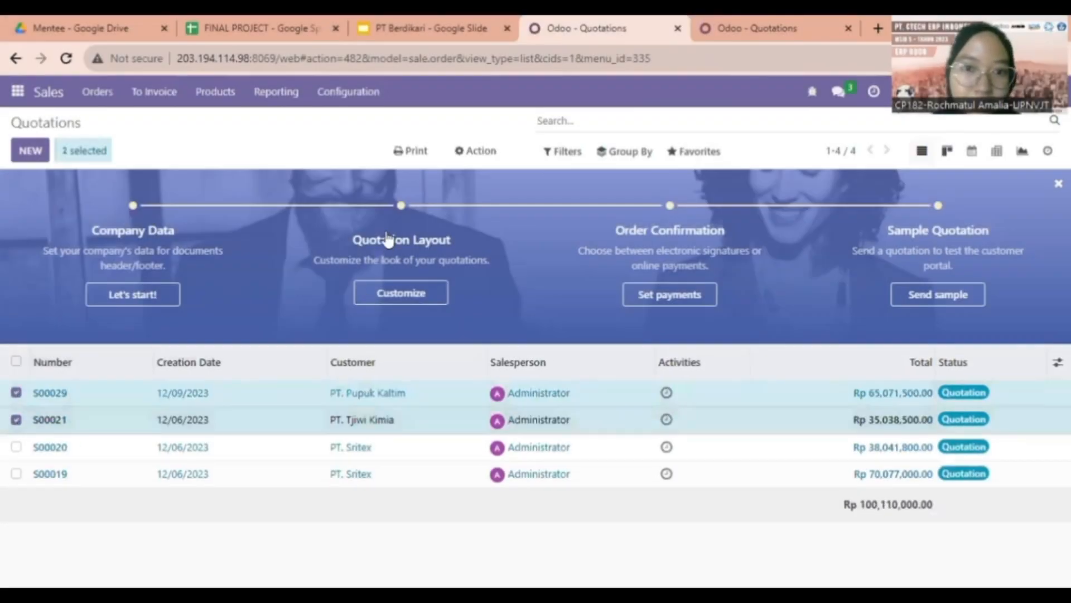
click(475, 152)
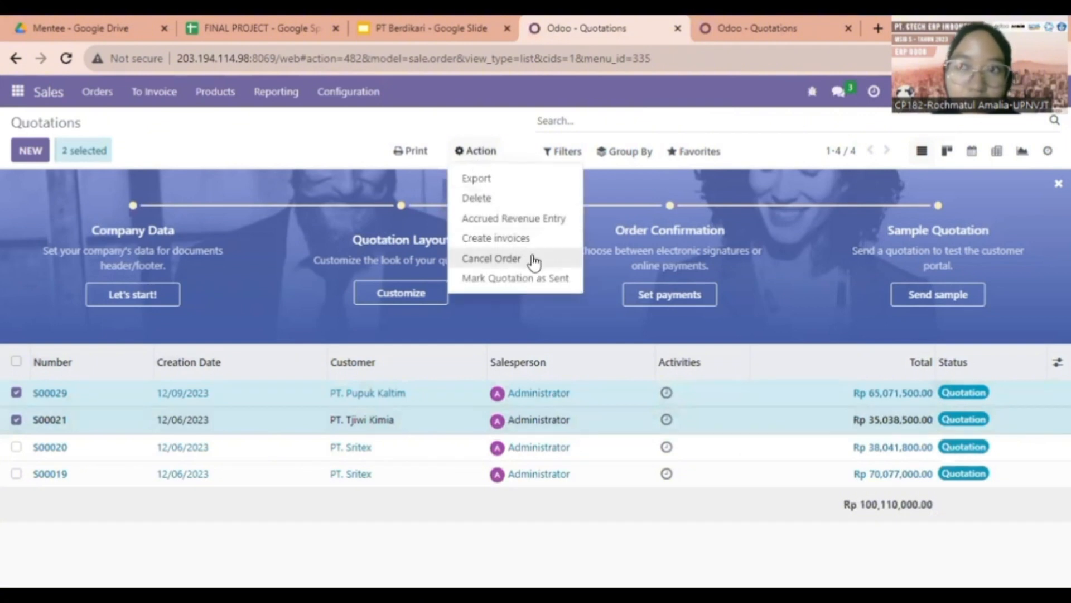
click(758, 22)
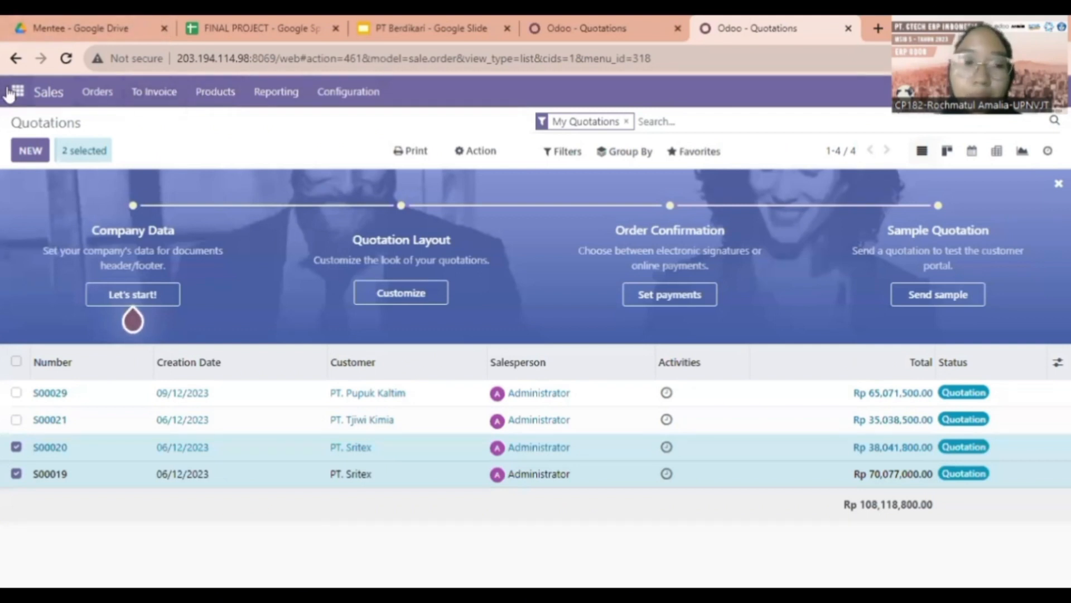
click(491, 151)
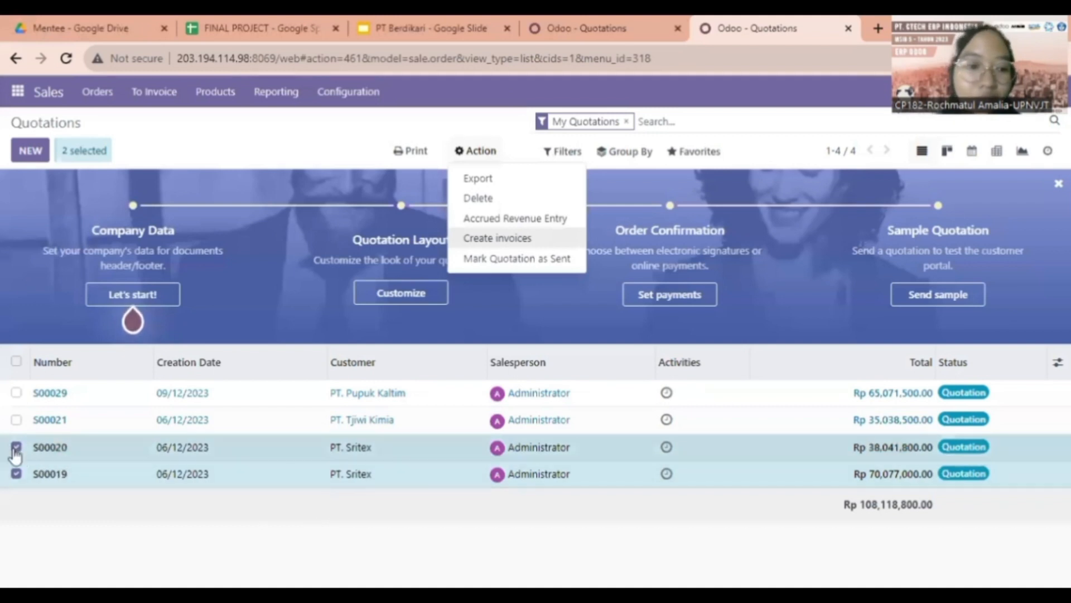
click(16, 446)
click(17, 473)
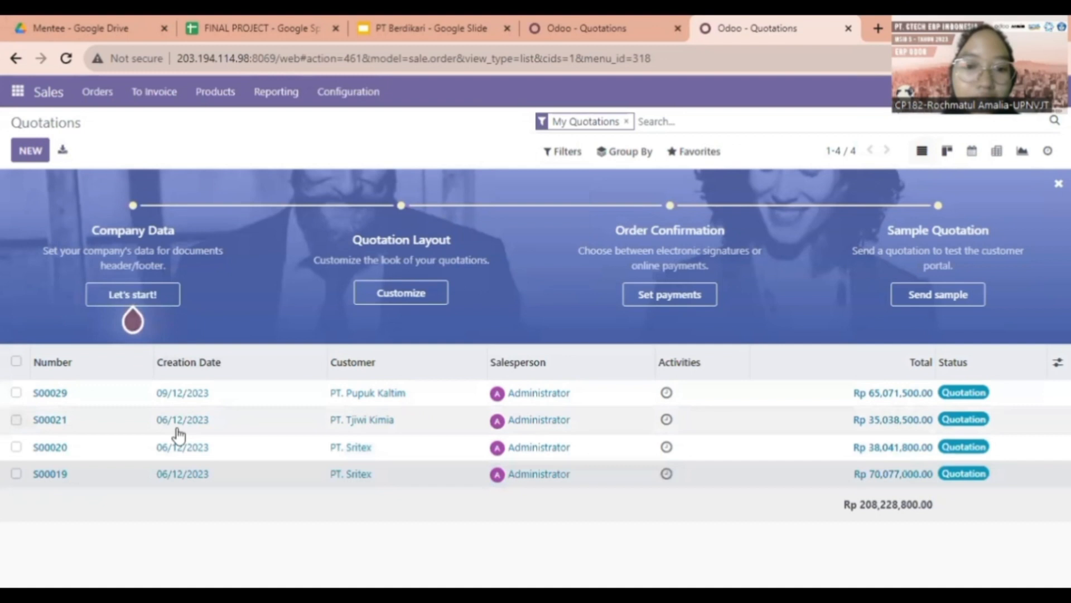
Review the Other Info fields of quotation S00019, then close its browser tab
click(176, 466)
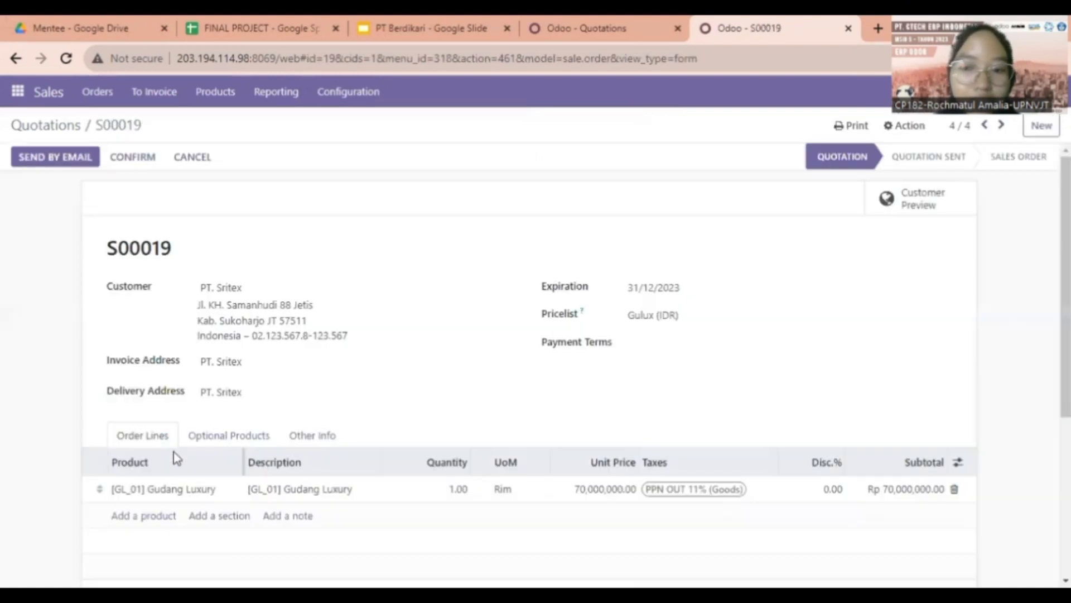
click(300, 438)
scroll(301, 445, down, 3)
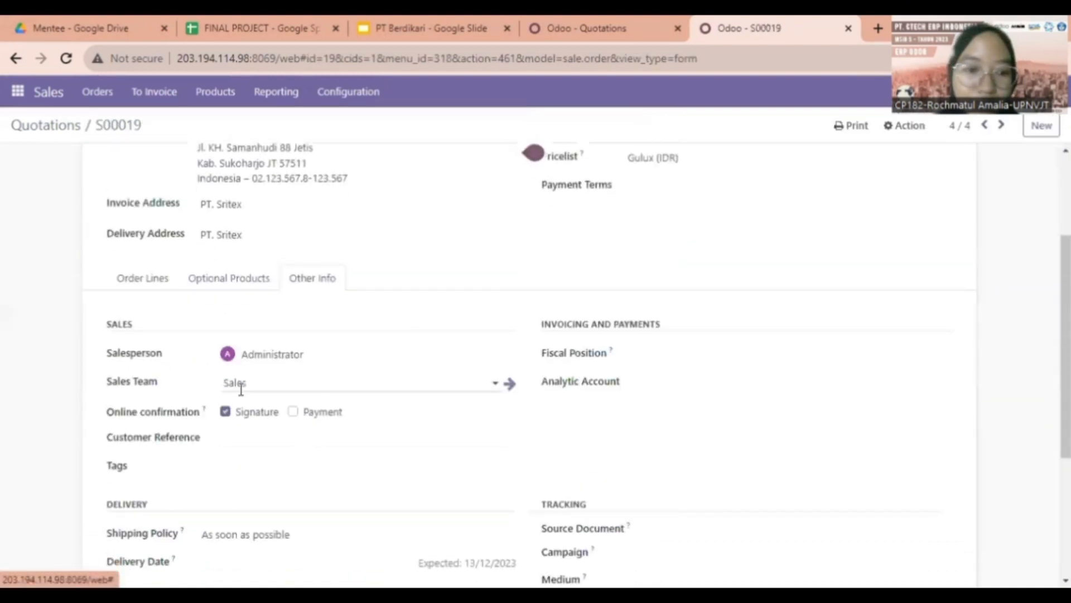
scroll(218, 397, down, 2)
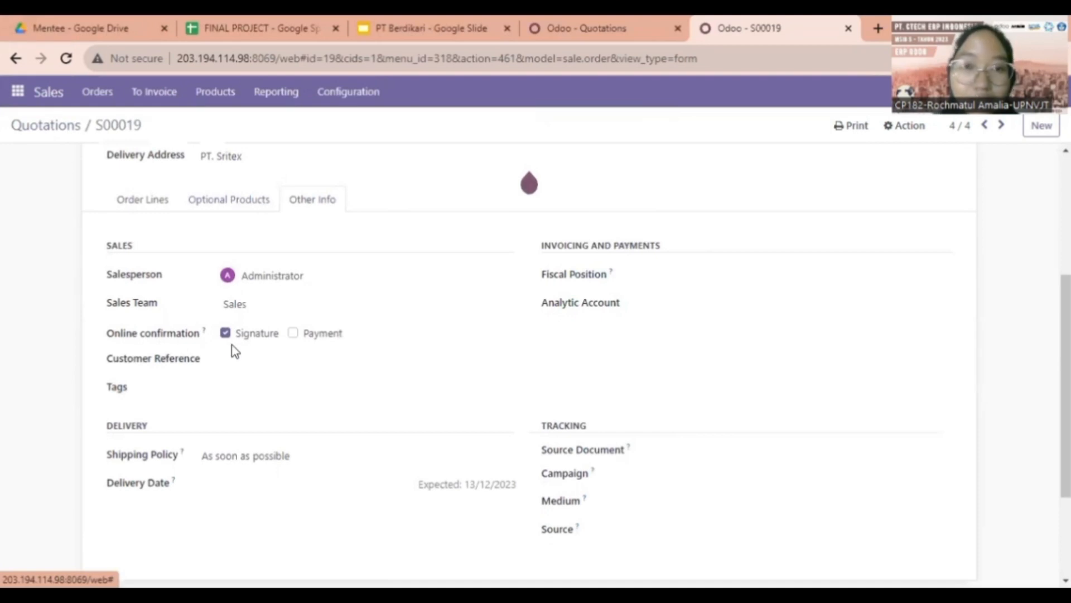
key(ctrl+w)
Review the Other Info fields of quotation S00006, still in Quotation status
click(312, 510)
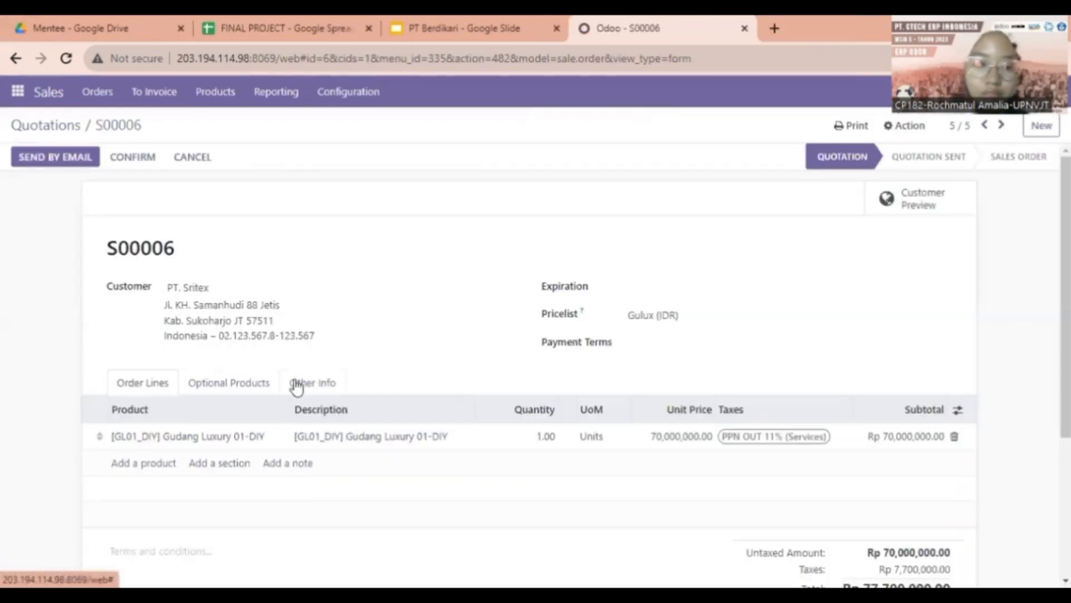
click(296, 384)
scroll(295, 388, down, 3)
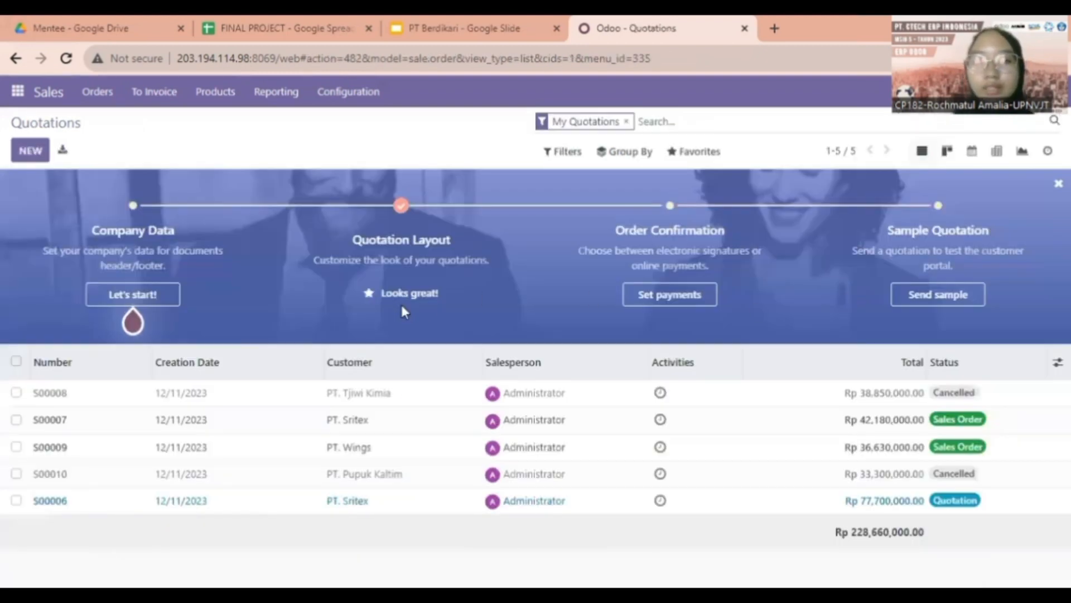
click(463, 30)
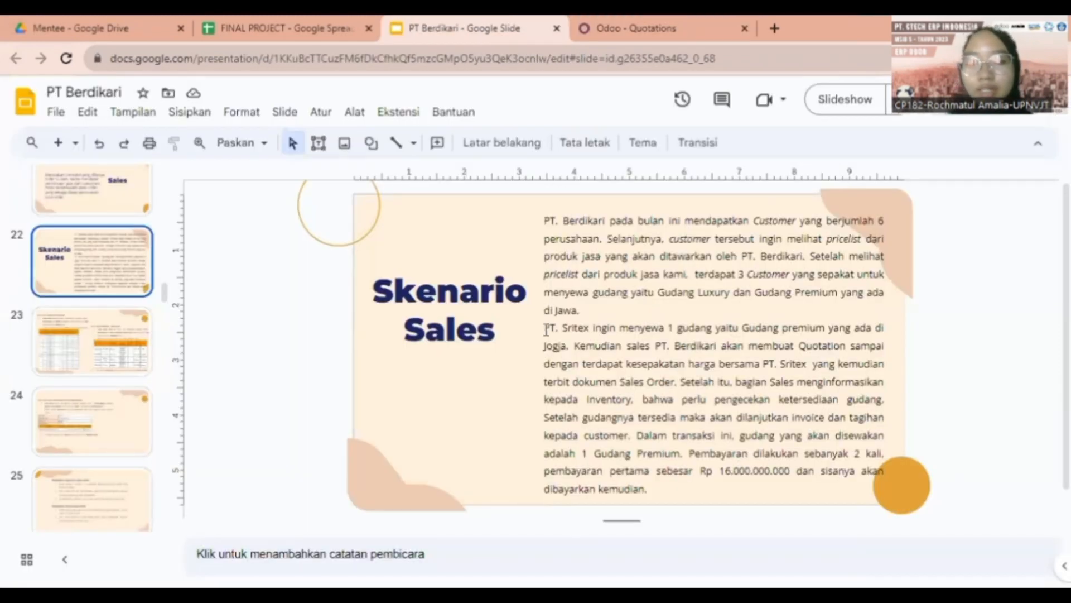
drag(580, 316, 604, 330)
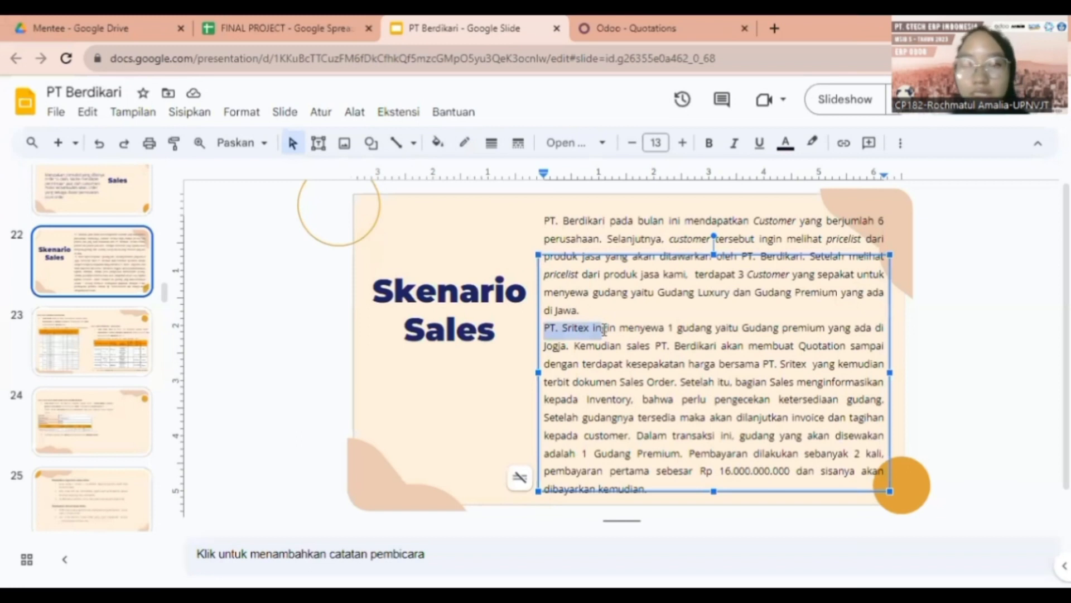
click(612, 23)
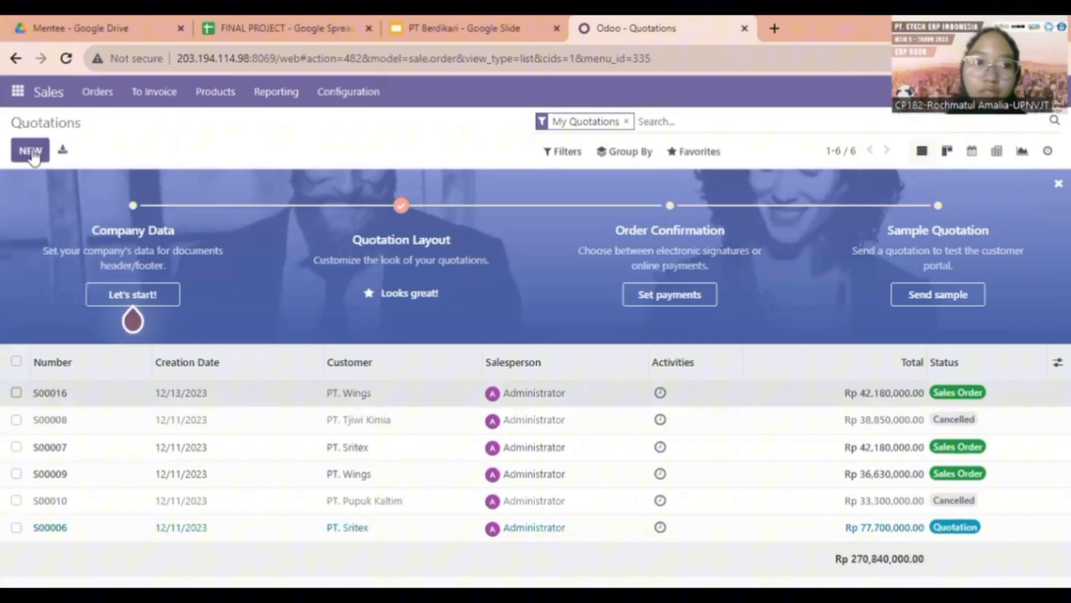
Create and save a PT. Sritex quotation for Gudang Premium 03-DIY at 38,000,000.00, then email it
click(31, 151)
click(222, 285)
click(215, 309)
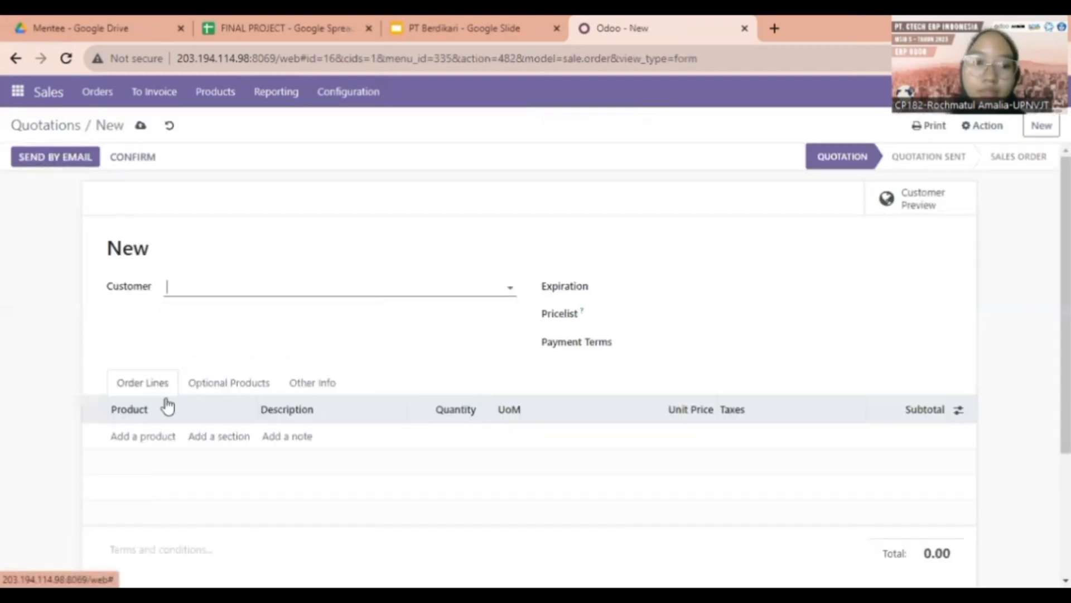
click(144, 444)
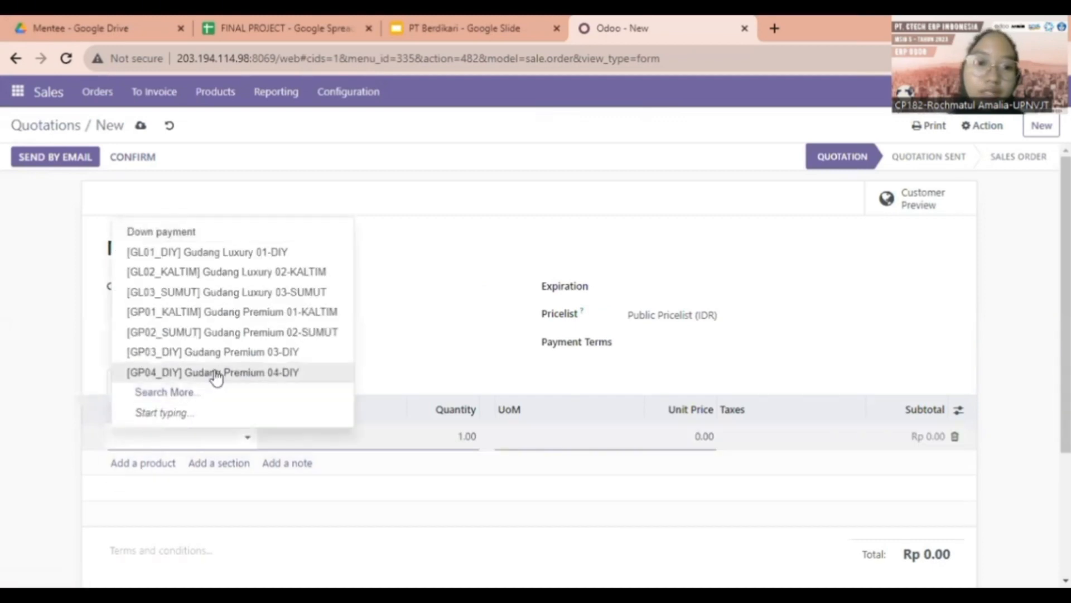
click(225, 352)
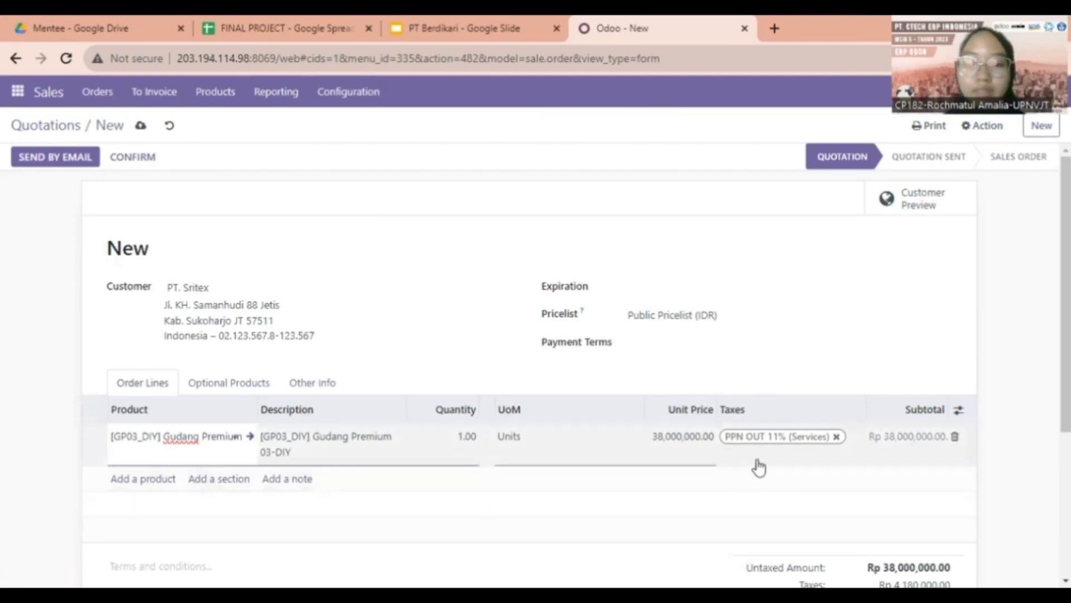
scroll(731, 450, down, 4)
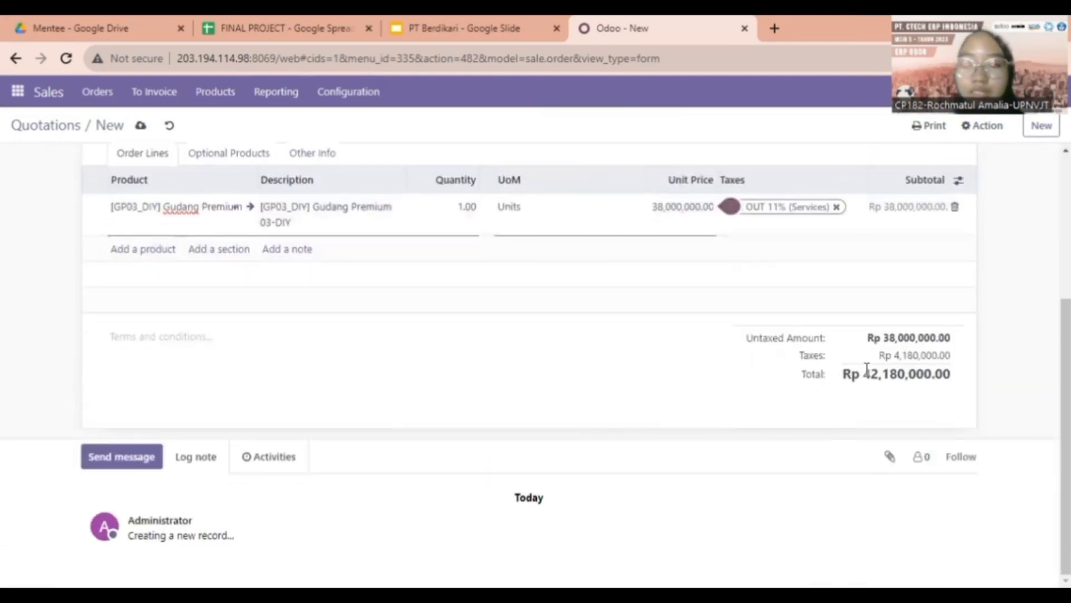
scroll(918, 380, up, 4)
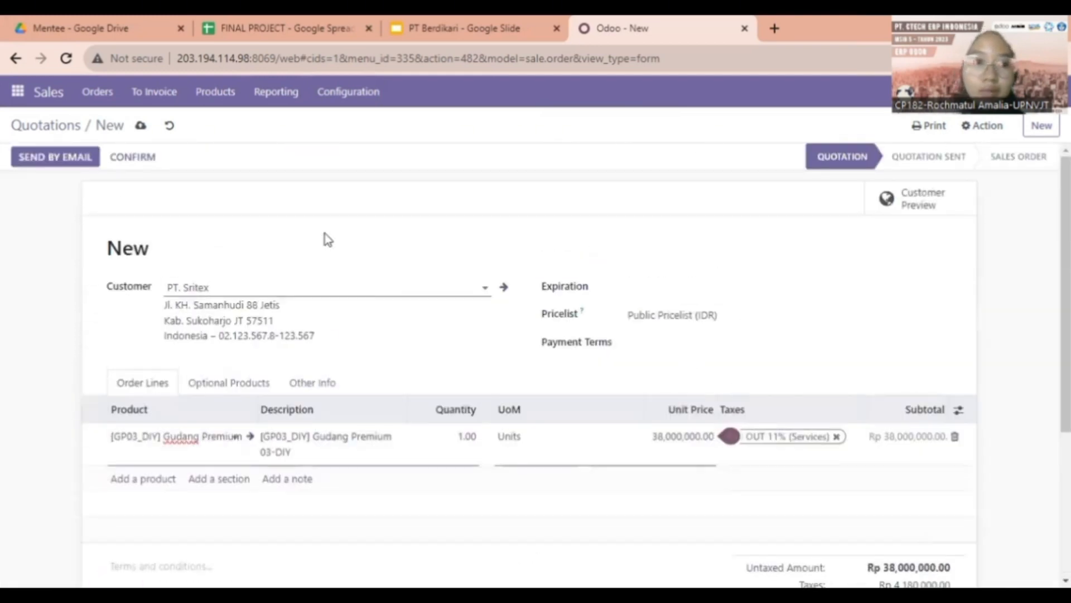
click(141, 125)
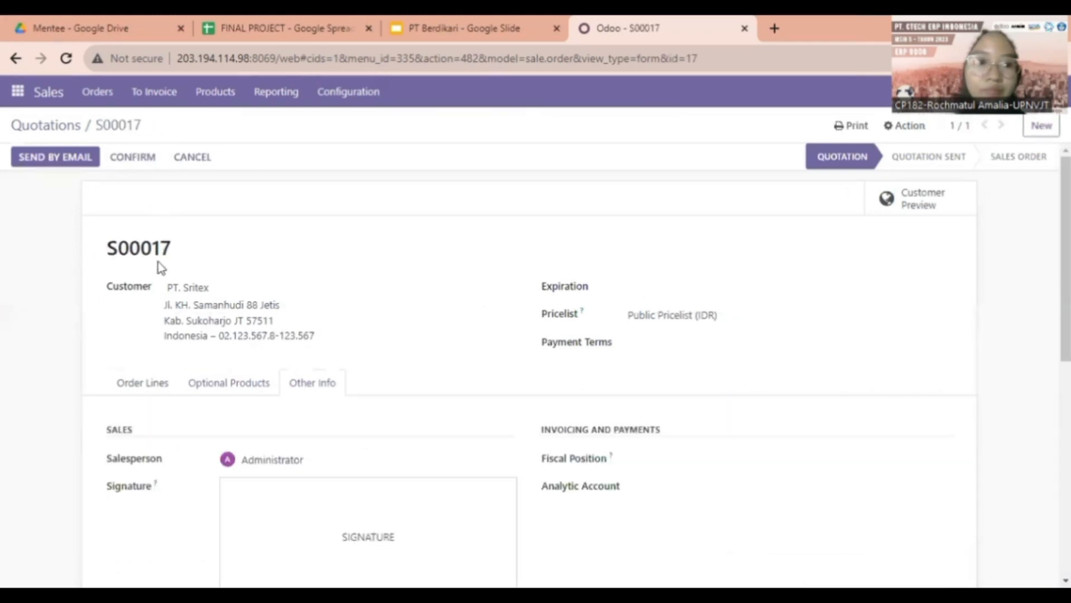
click(60, 160)
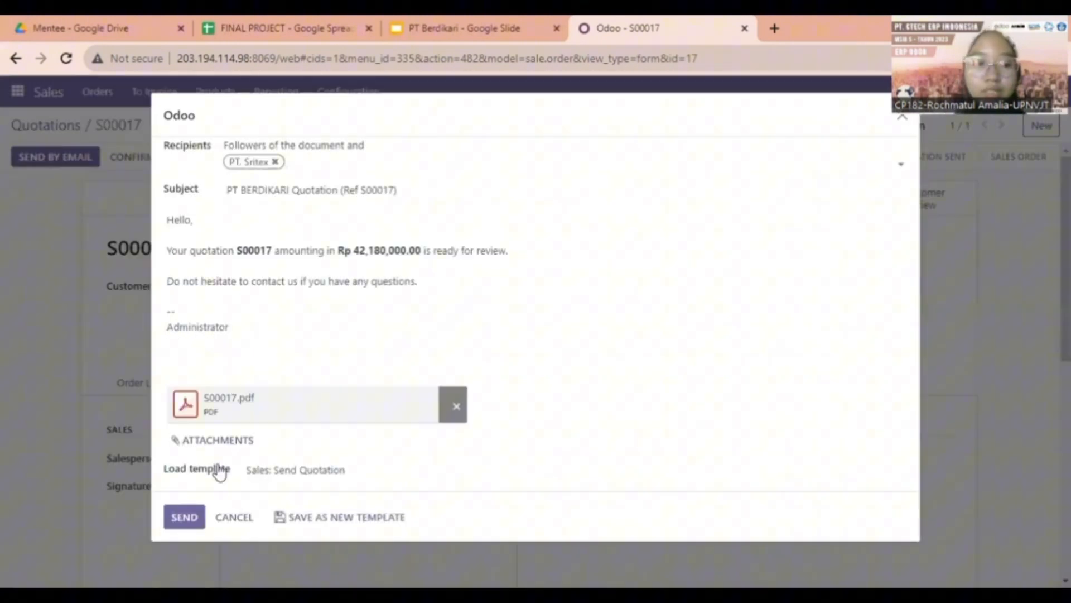
click(186, 519)
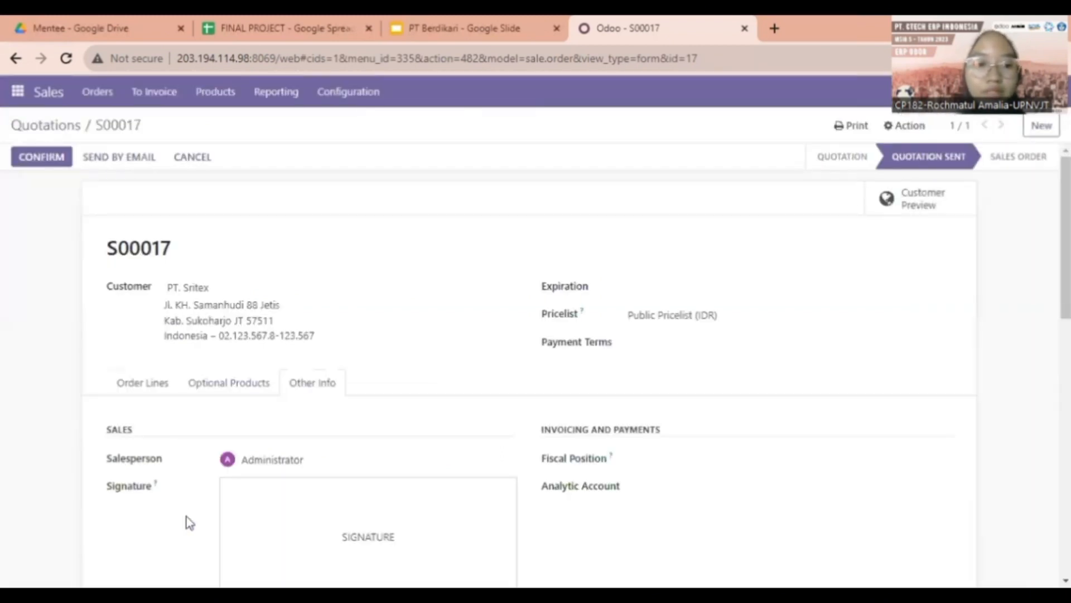
Add a drawn customer signature to quotation S00017, save it, and confirm it as a Sales Order
scroll(252, 436, down, 3)
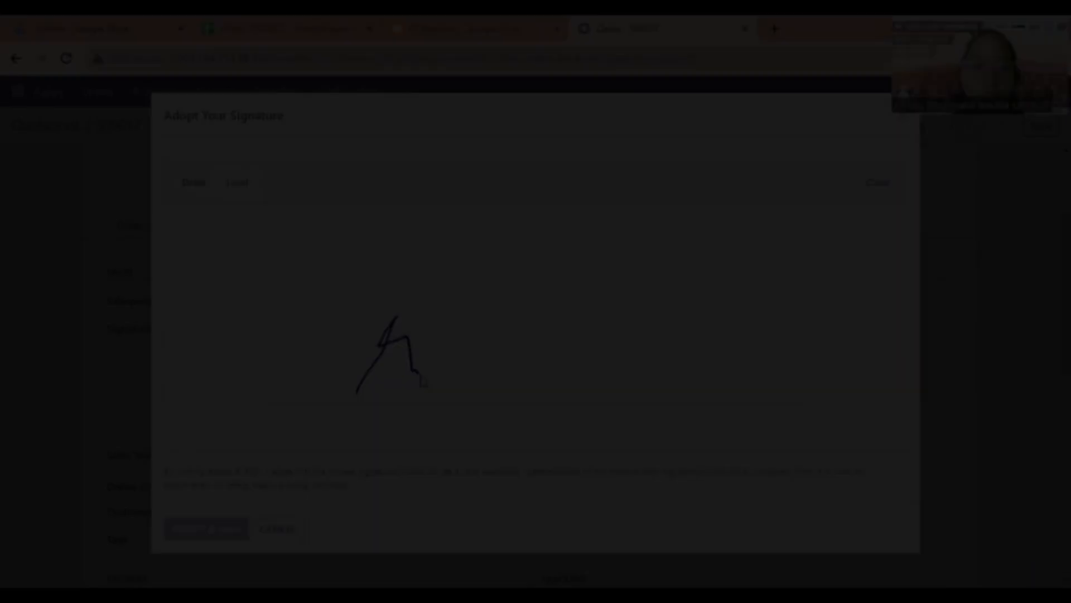
drag(422, 381, 456, 384)
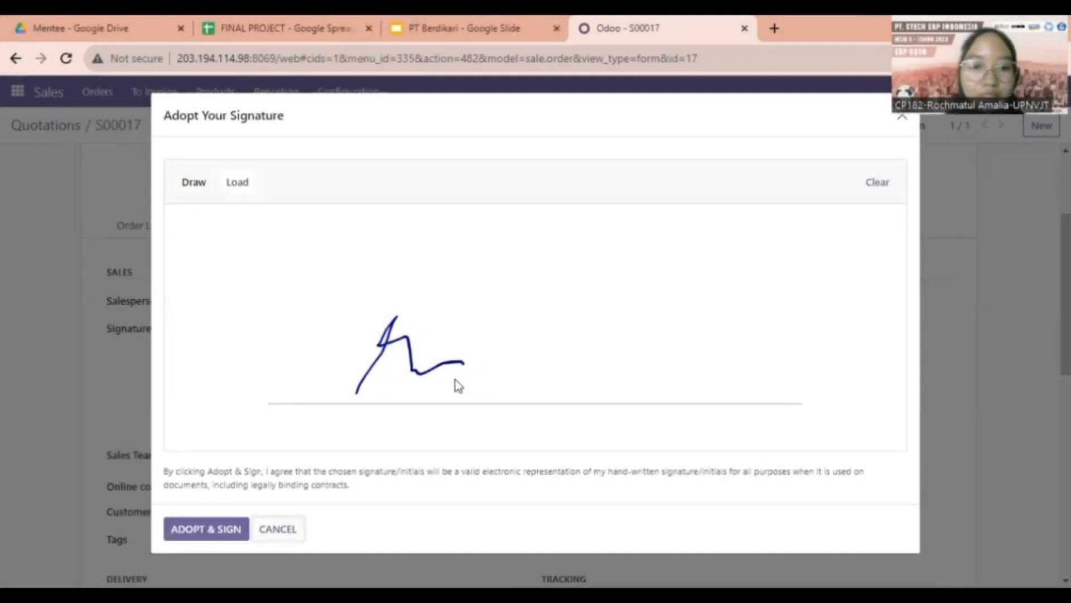
click(206, 529)
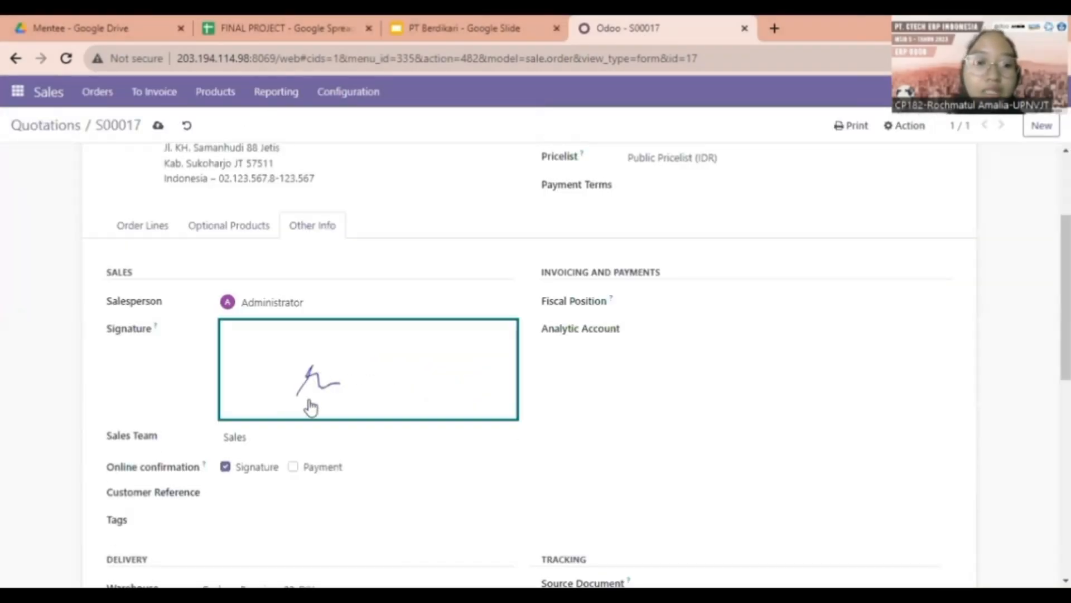
scroll(312, 408, up, 3)
click(157, 125)
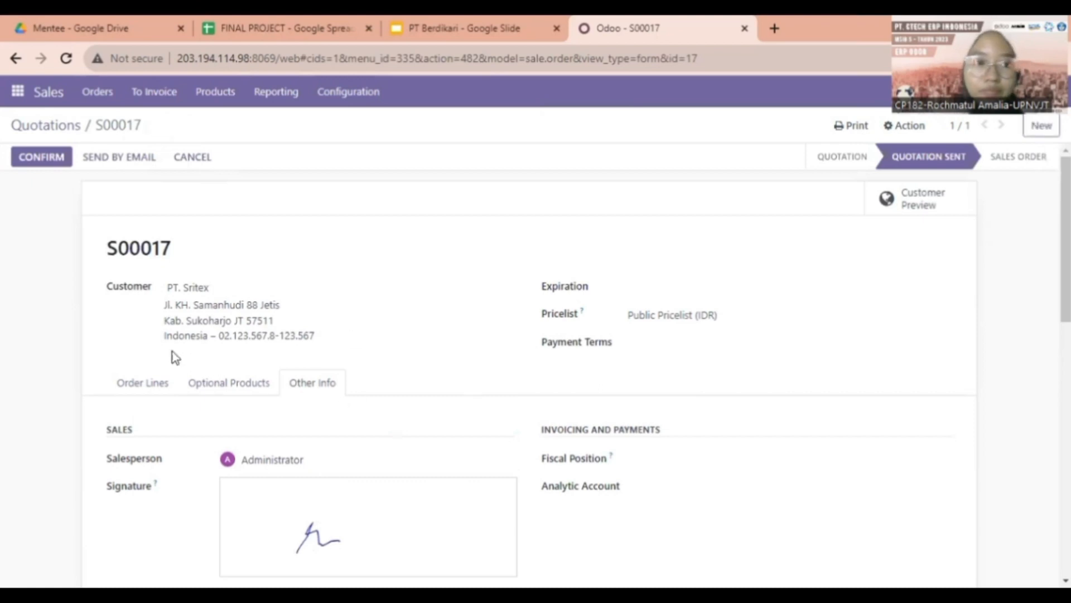
click(58, 165)
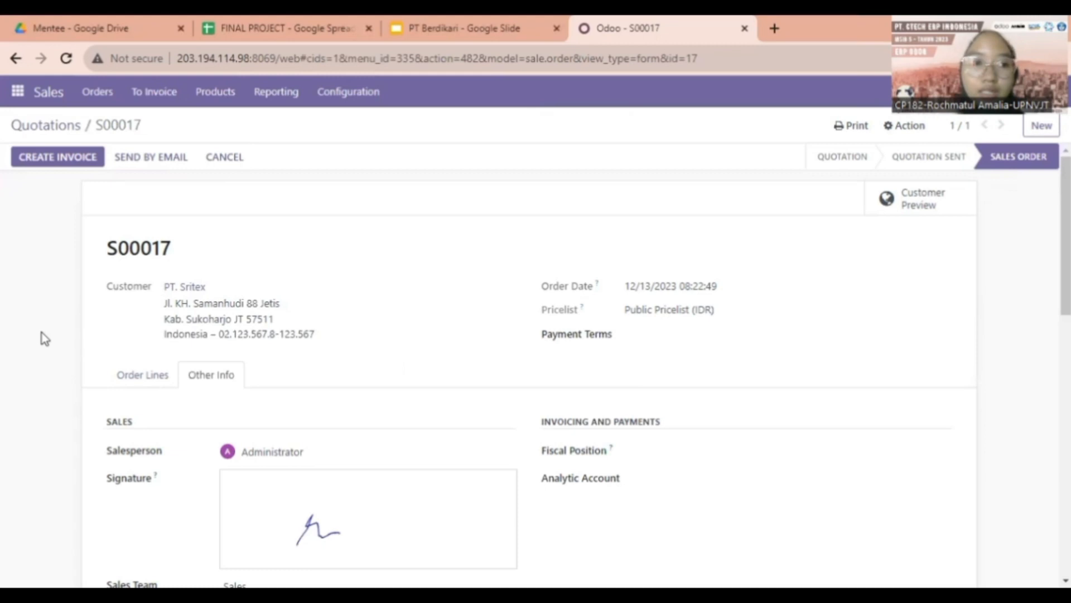
Create a draft fixed-amount down-payment invoice of 16,000,000 for order S00017
click(51, 166)
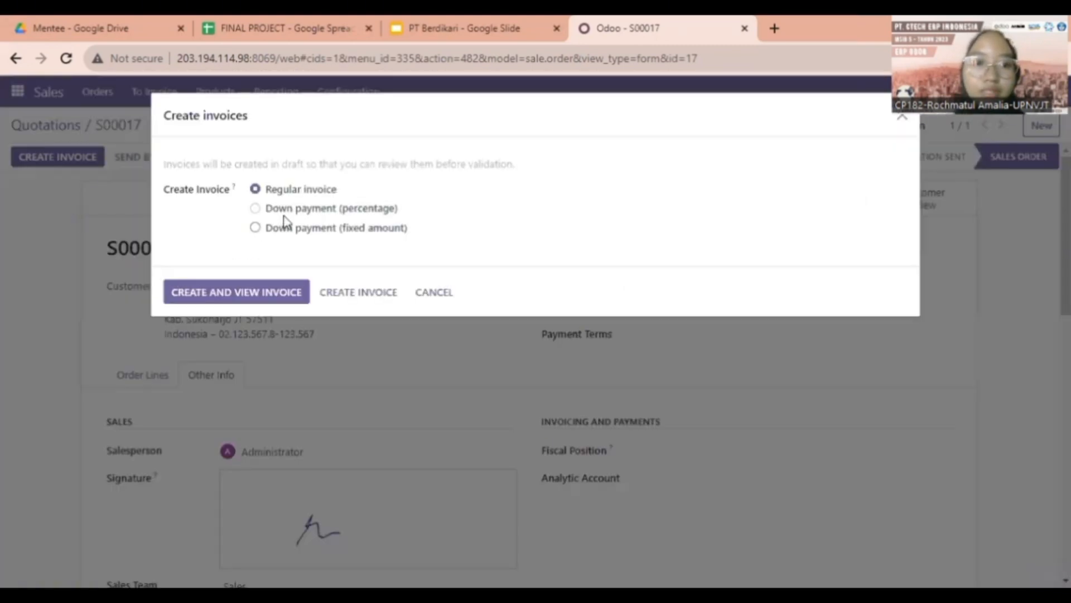
click(255, 228)
drag(334, 257, 242, 268)
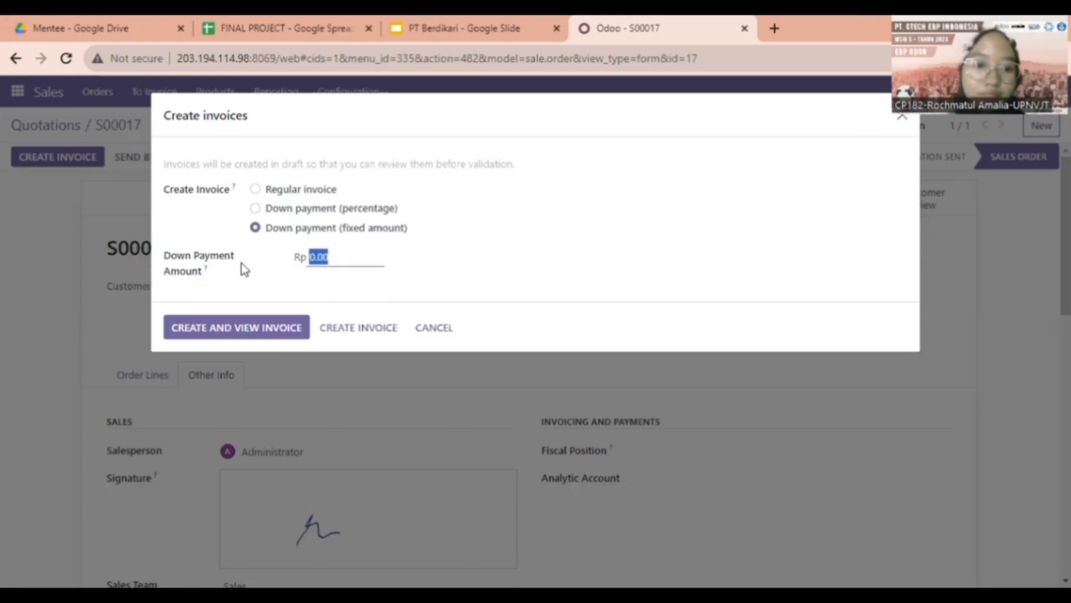
text(16,)
text(000,000)
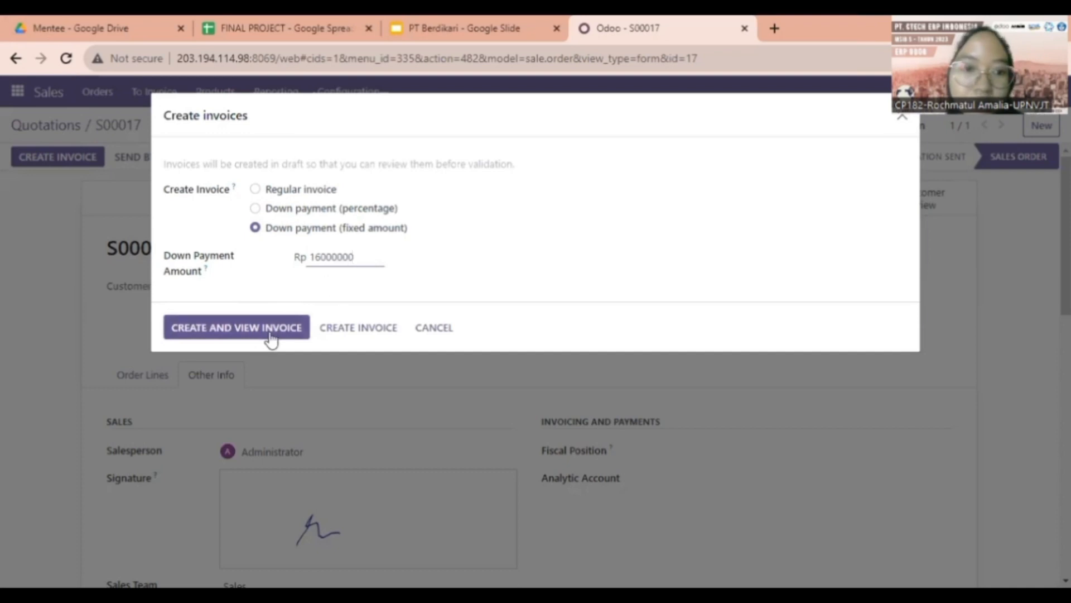
click(428, 279)
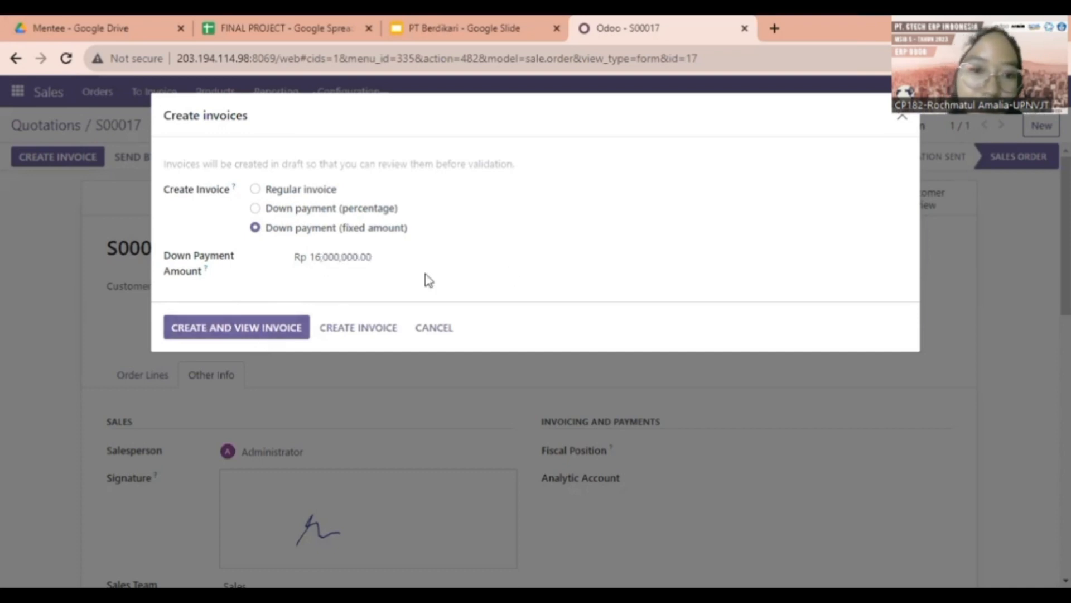
click(216, 329)
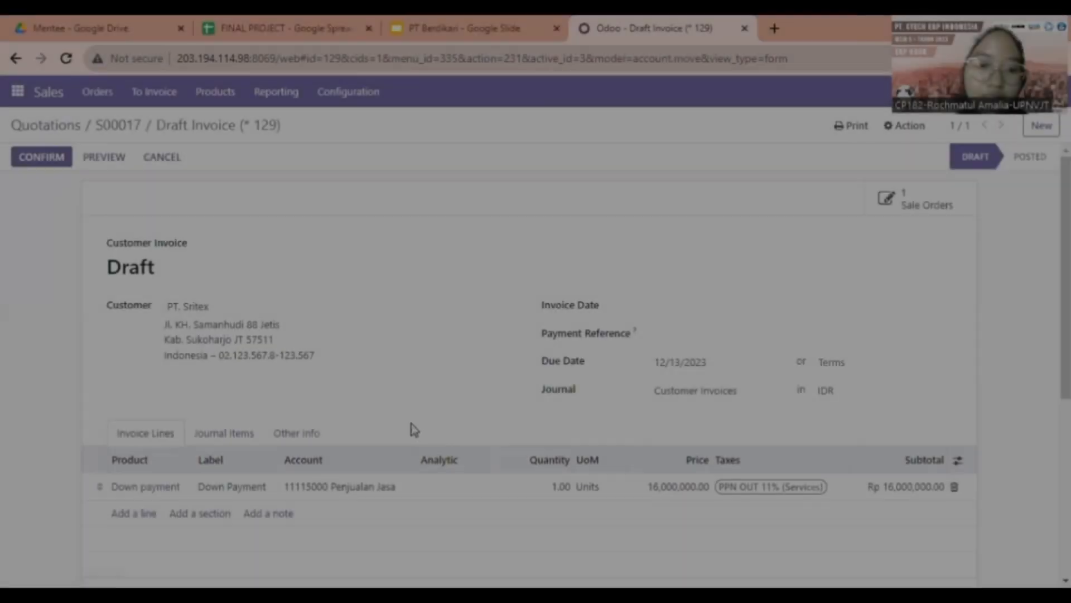
Review the draft invoice totalling Rp 17,760,000, then advance the presentation to the Lokasi Inventory slide
scroll(306, 363, down, 3)
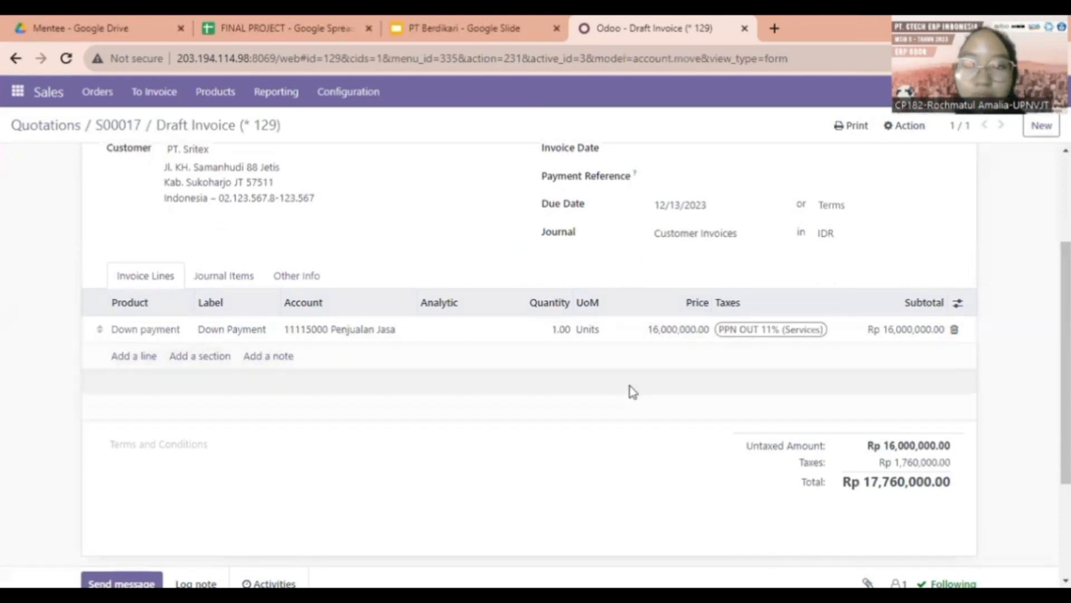
scroll(629, 390, up, 3)
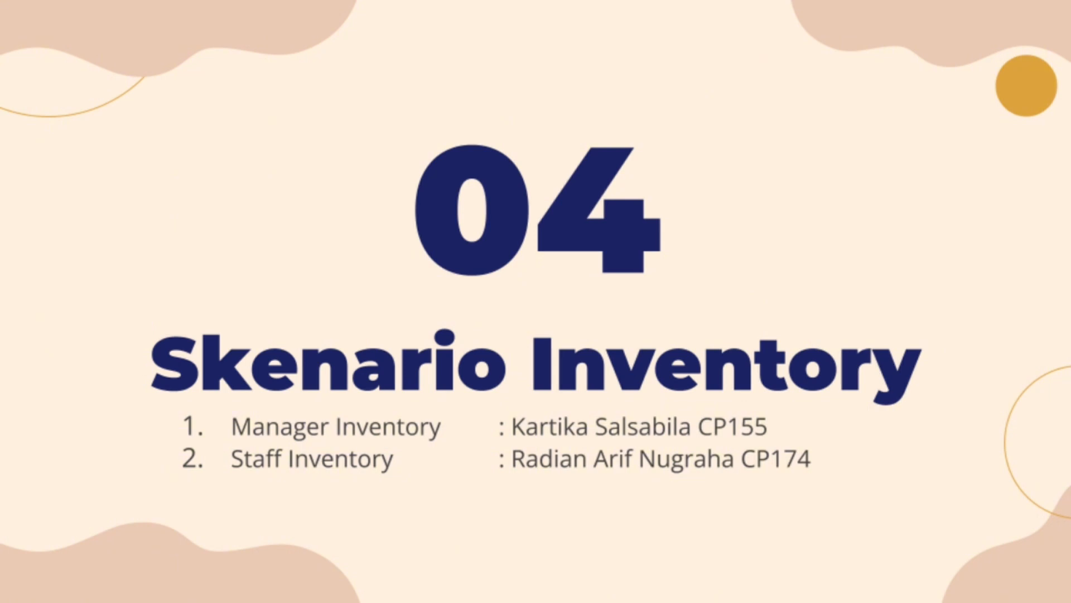
key(Right)
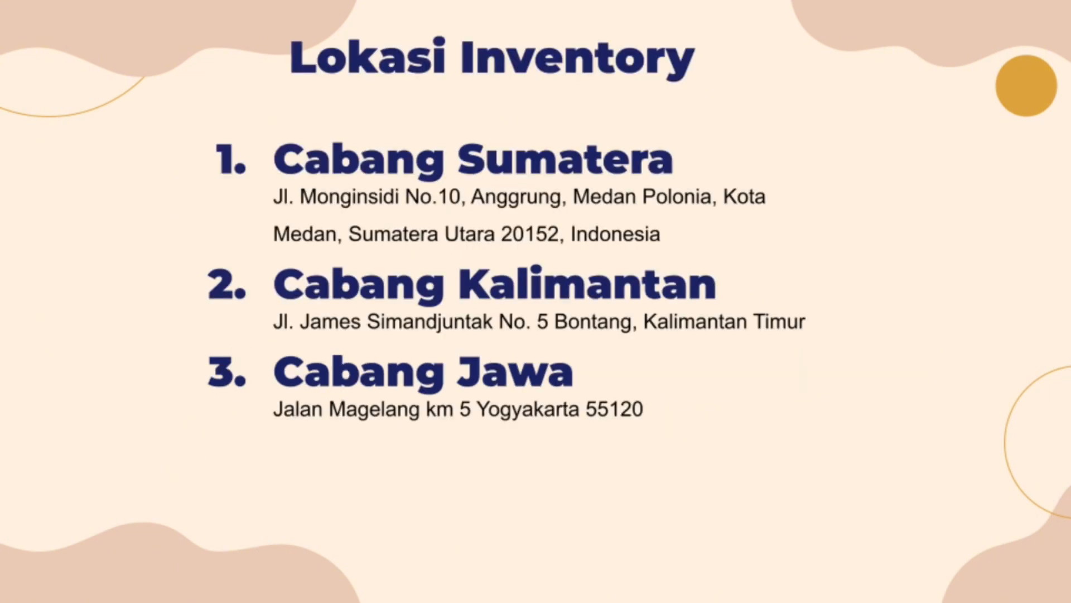
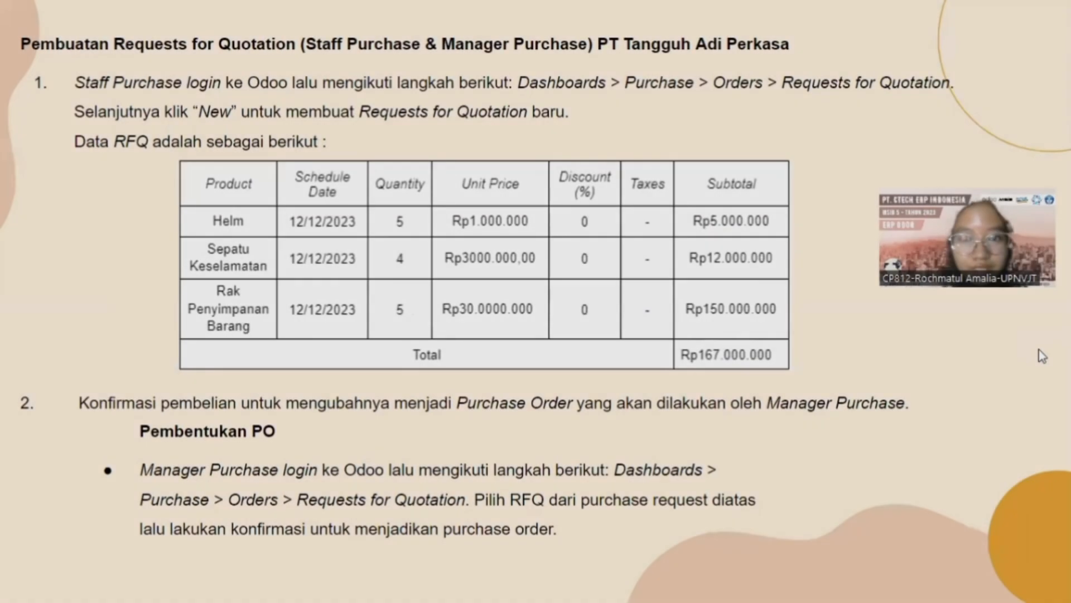
Advance the deck to the Extra Modul slide, then bring up Odoo's apps menu
key(Right)
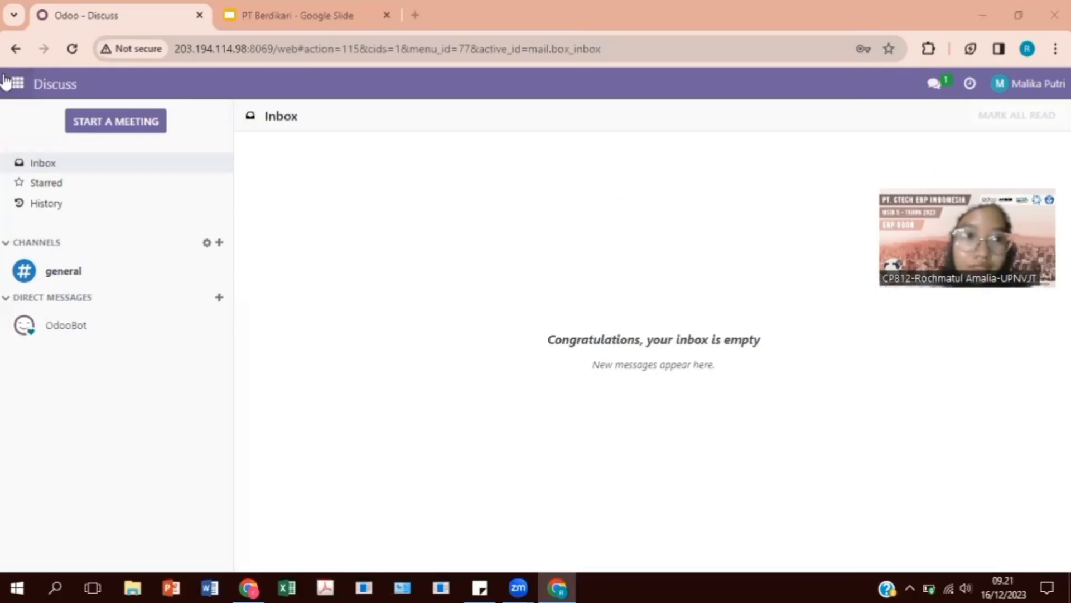
click(6, 80)
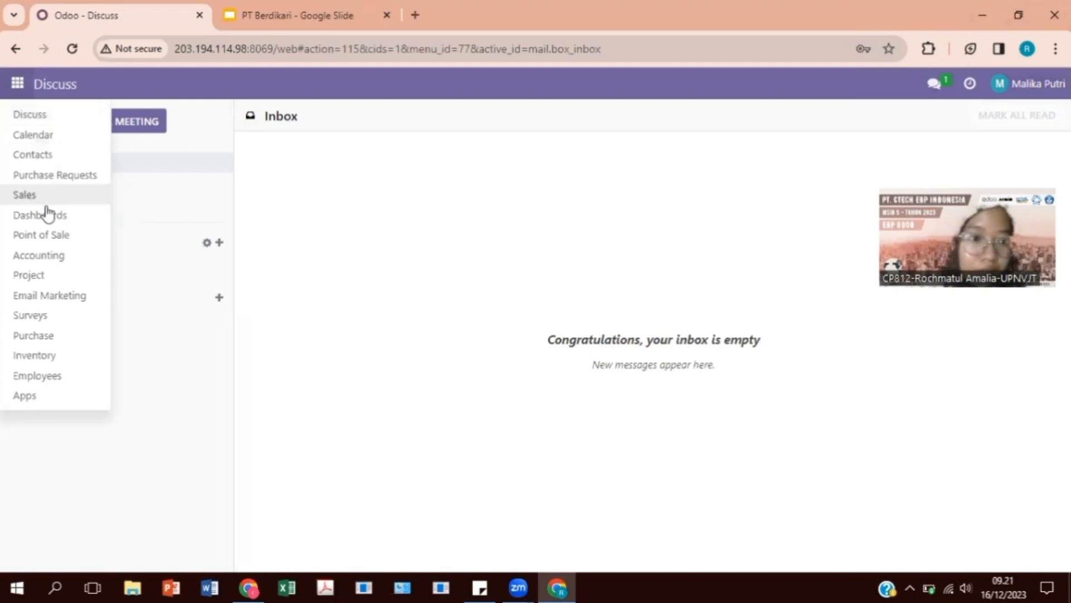
Open the EQW purchase request dated 12/12/2023 and approve it
click(17, 176)
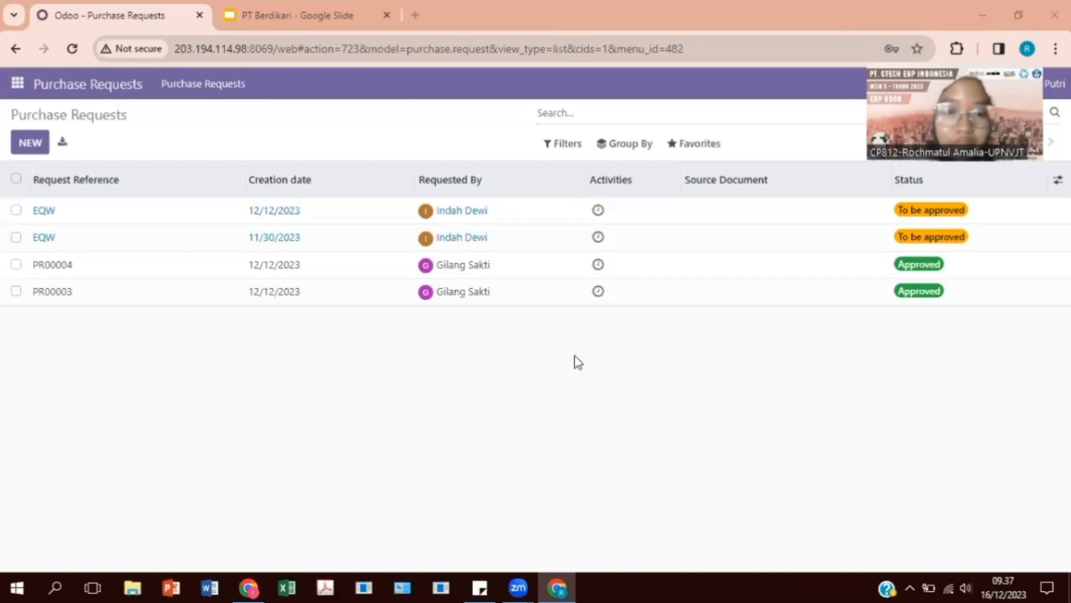
click(462, 222)
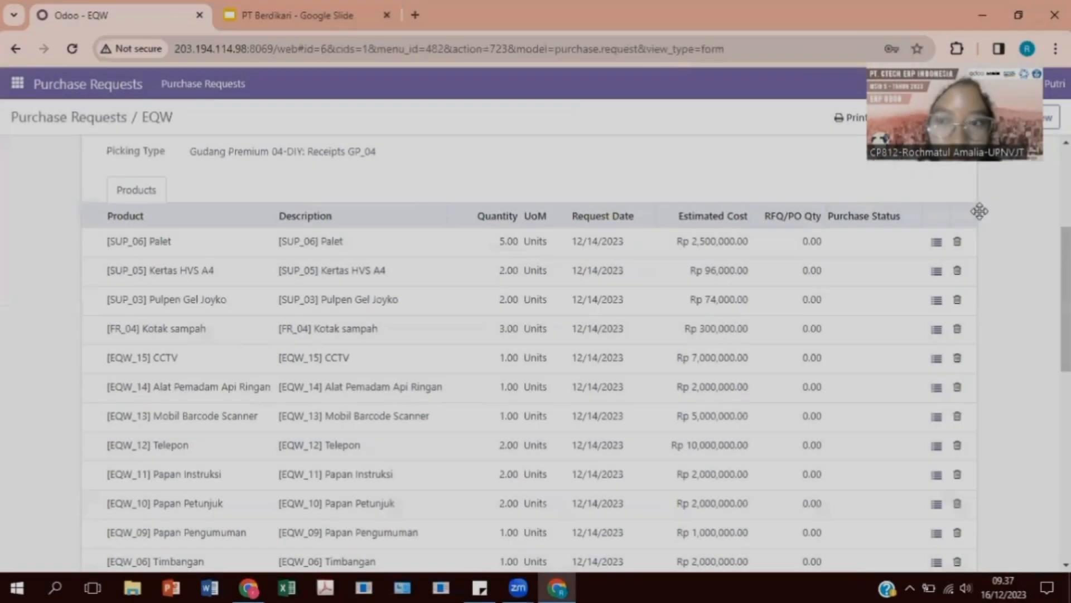
drag(954, 123, 980, 212)
click(1002, 116)
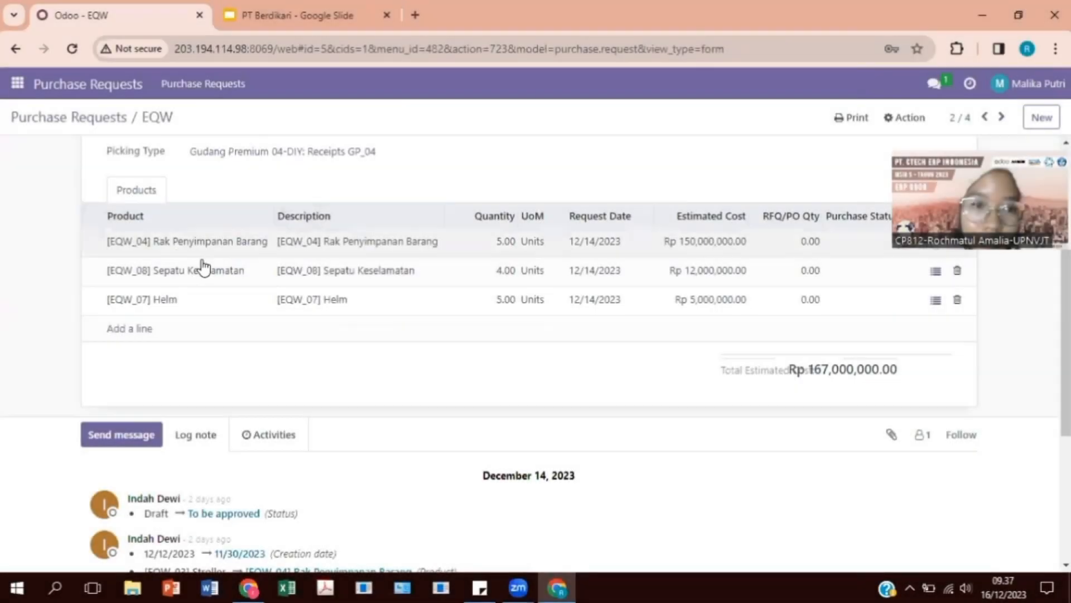
scroll(205, 262, up, 5)
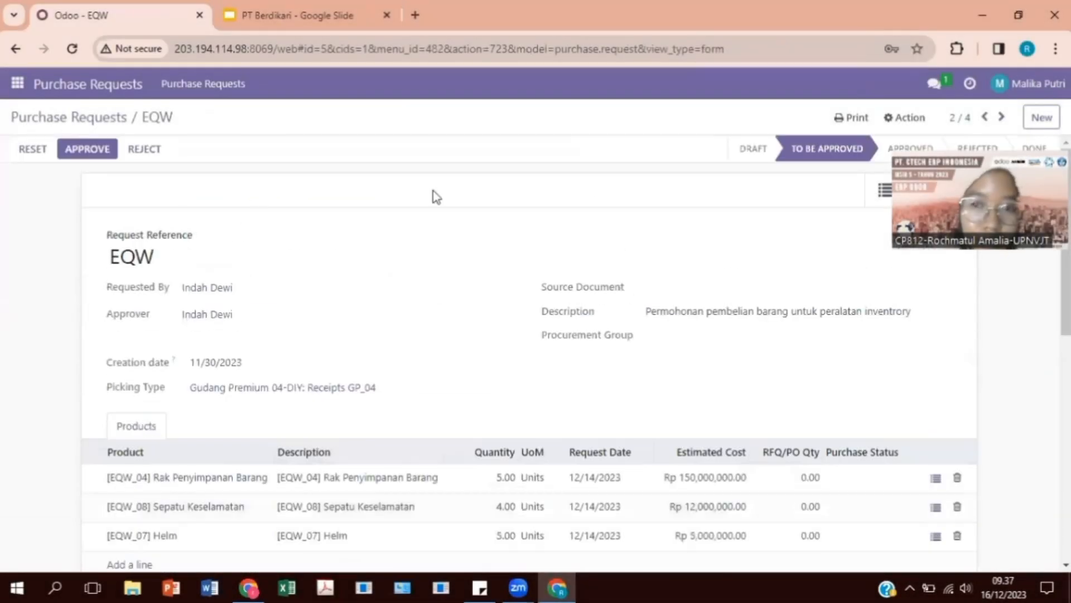
click(986, 117)
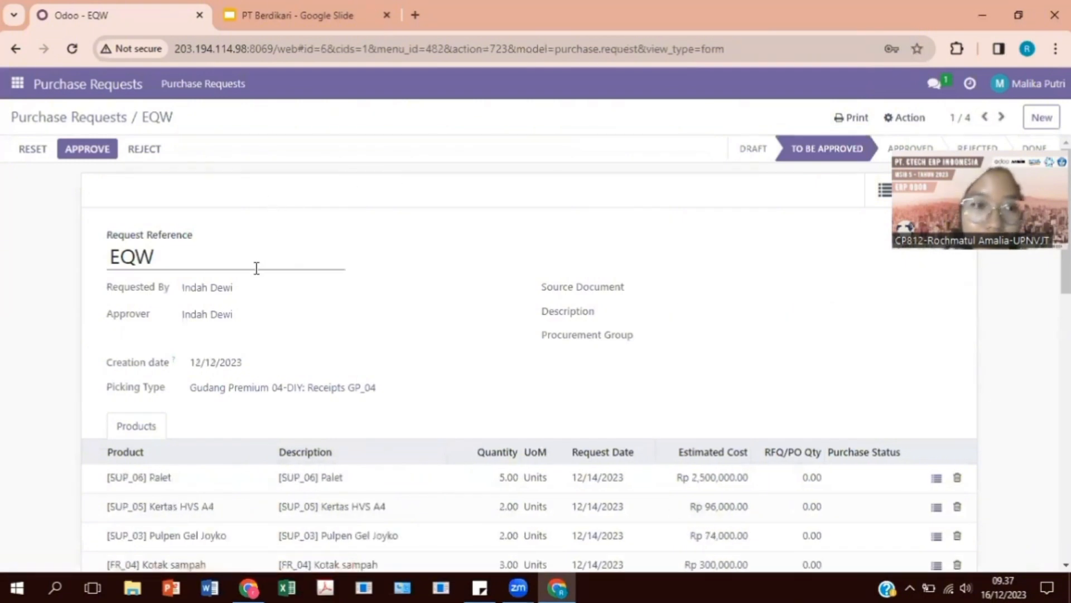
click(88, 152)
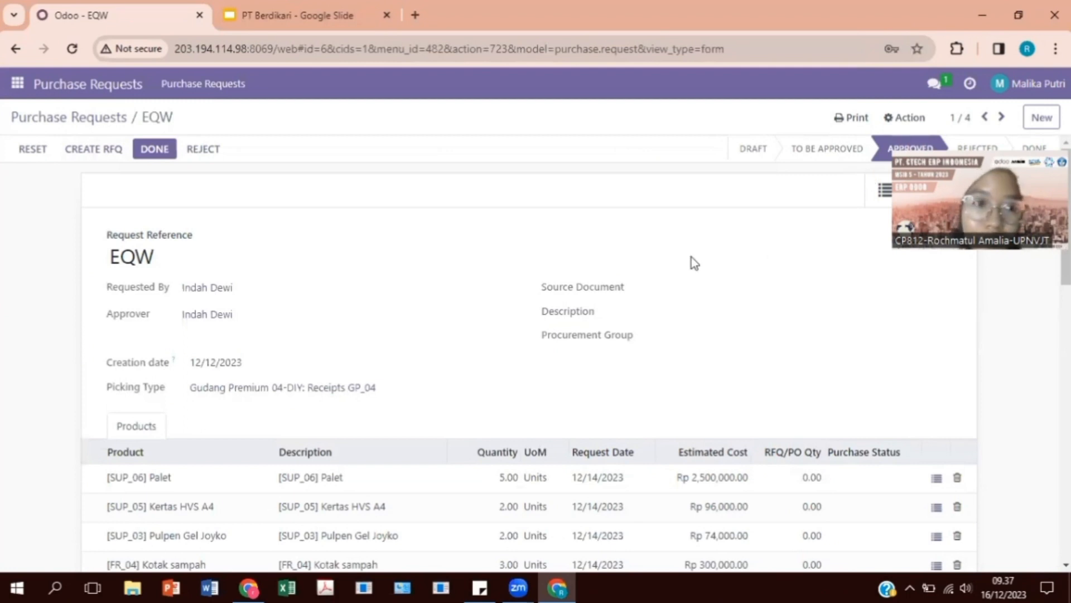
Create RFQ P00012 for supplier PT Denko Wahana Saktii from the approved EQW request
click(84, 158)
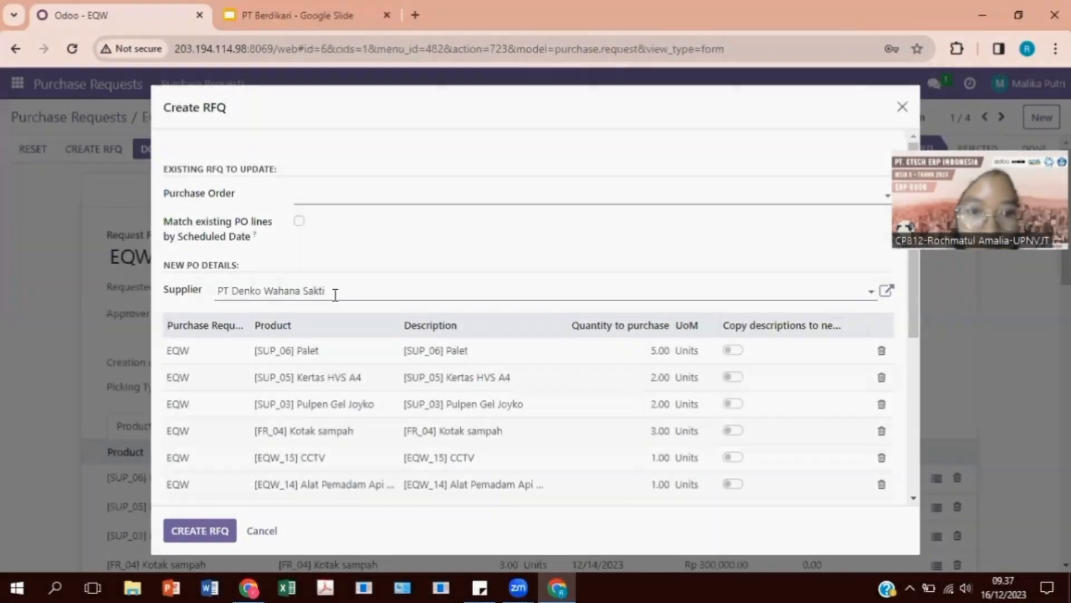
click(334, 294)
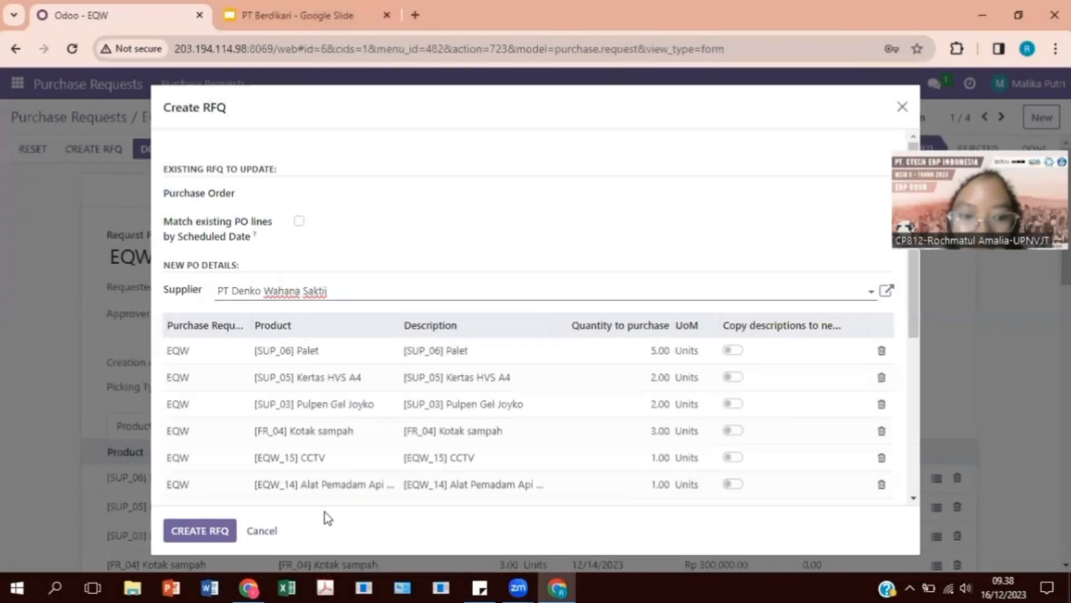
click(222, 532)
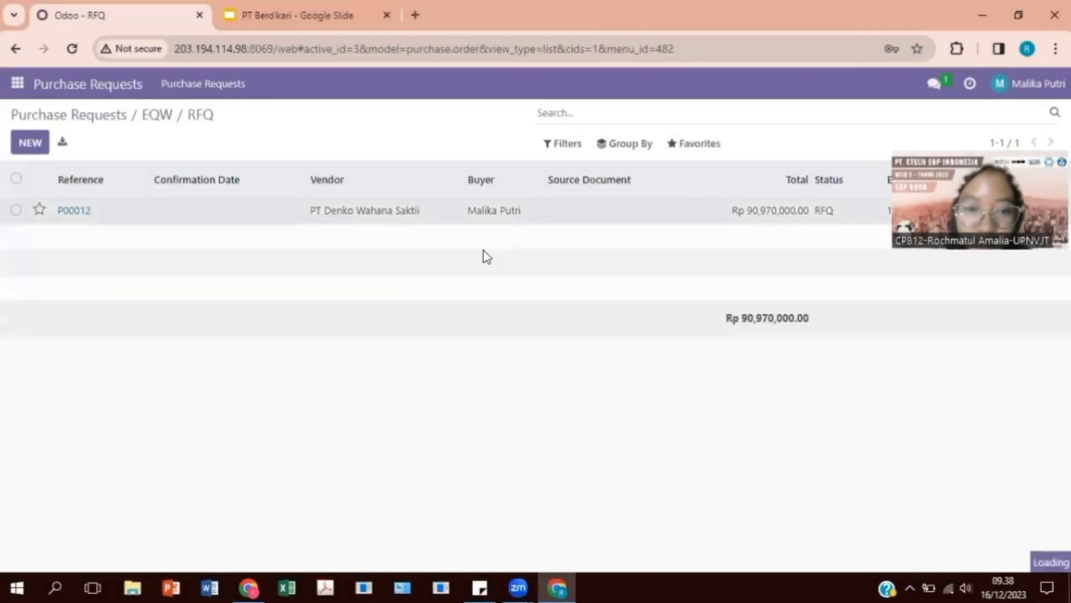
Confirm P00012 as a purchase order, then go back to the EQW request
click(363, 209)
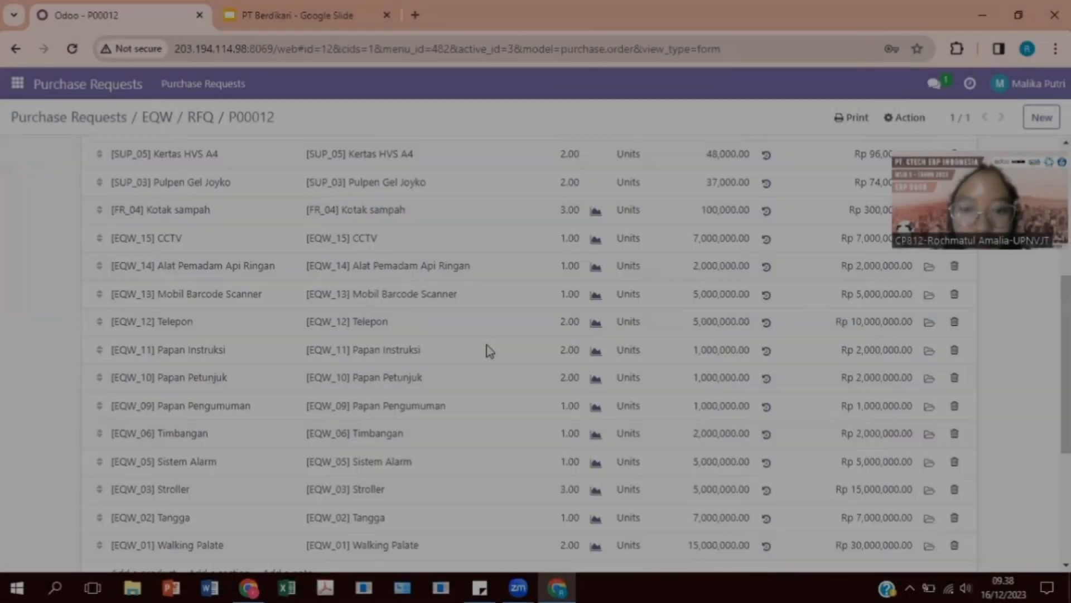
scroll(487, 345, down, 5)
scroll(487, 352, up, 5)
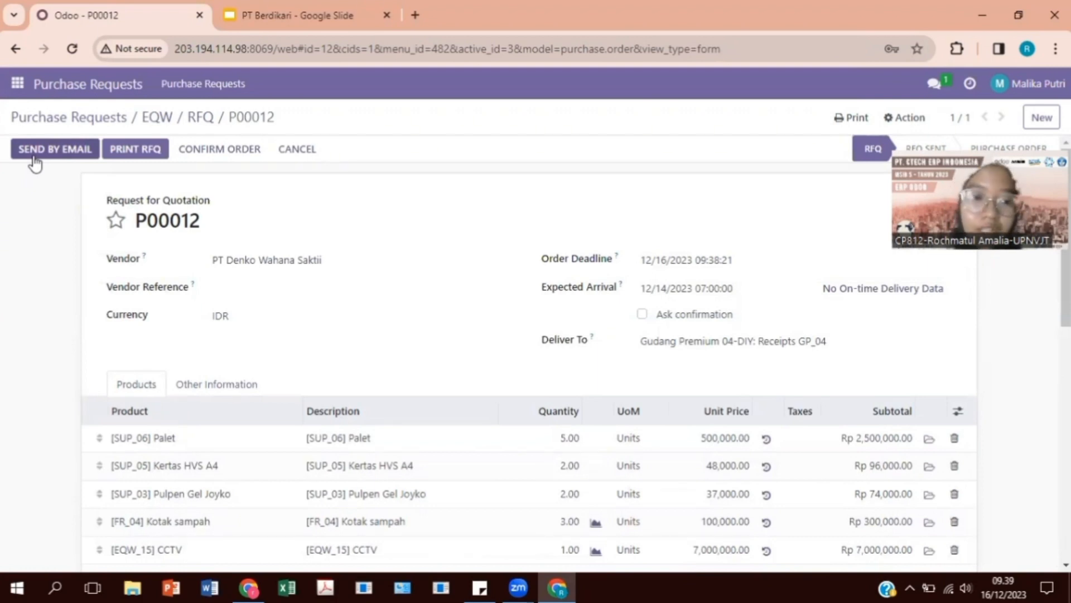
click(202, 151)
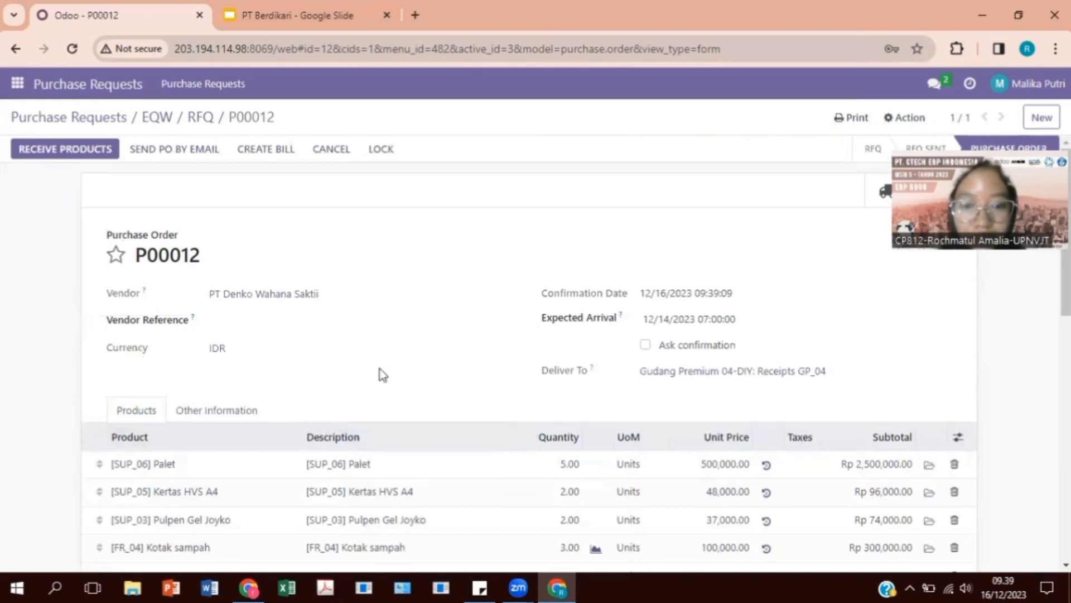
scroll(337, 370, down, 9)
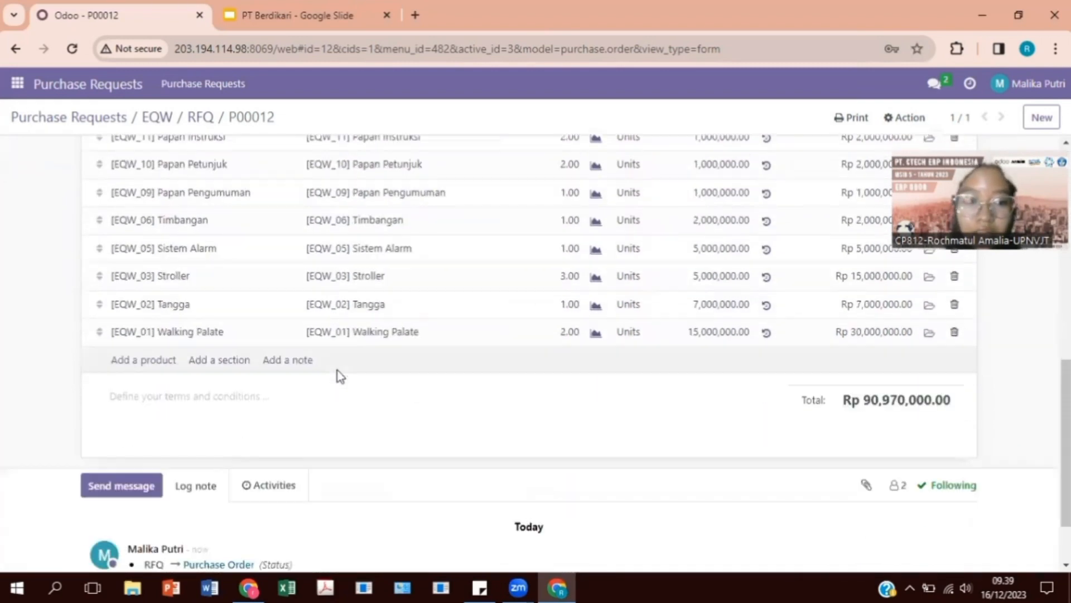
scroll(339, 372, up, 10)
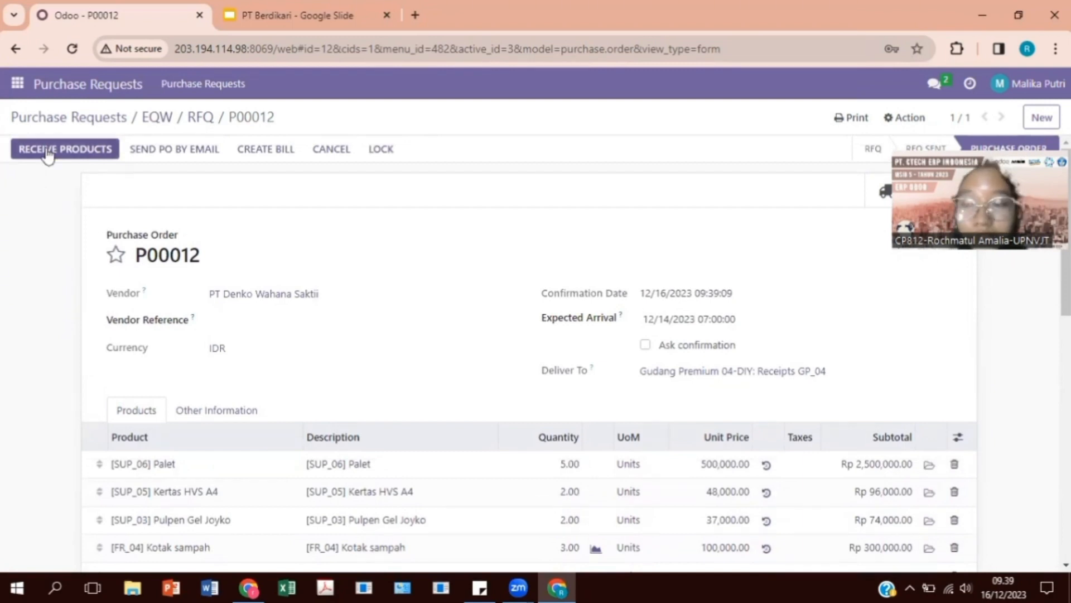
click(151, 119)
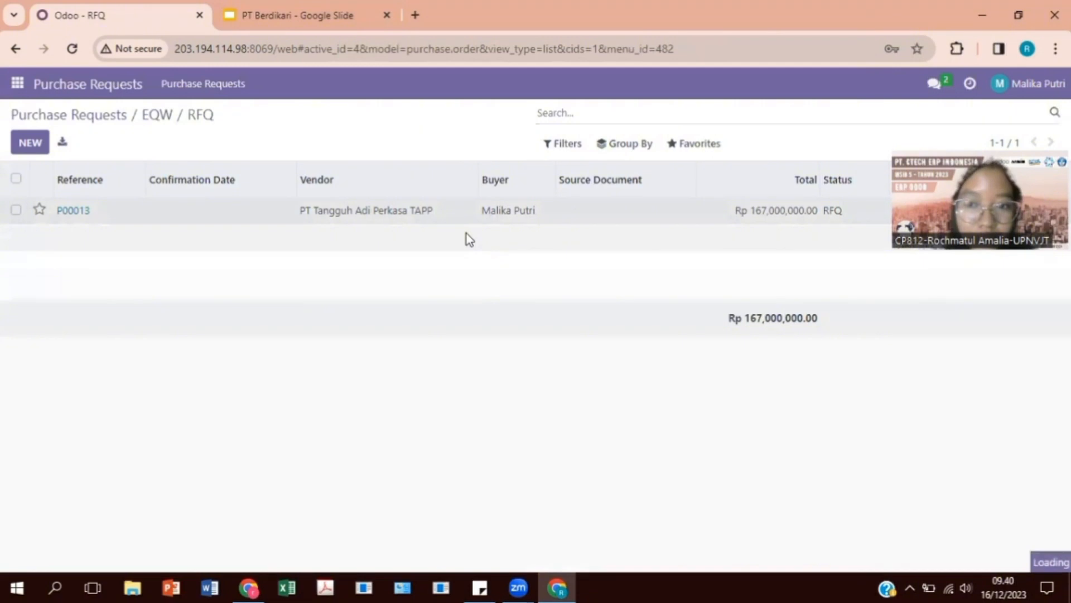
Confirm RFQ P00013 for PT Tangguh Adi Perkasa TAPP as a purchase order
click(467, 229)
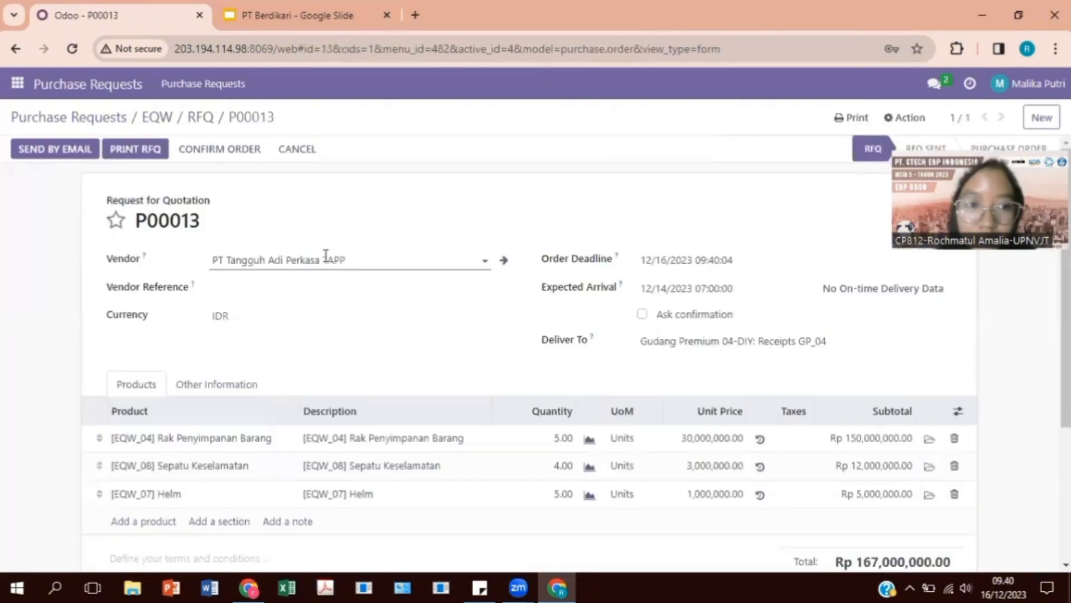
click(202, 146)
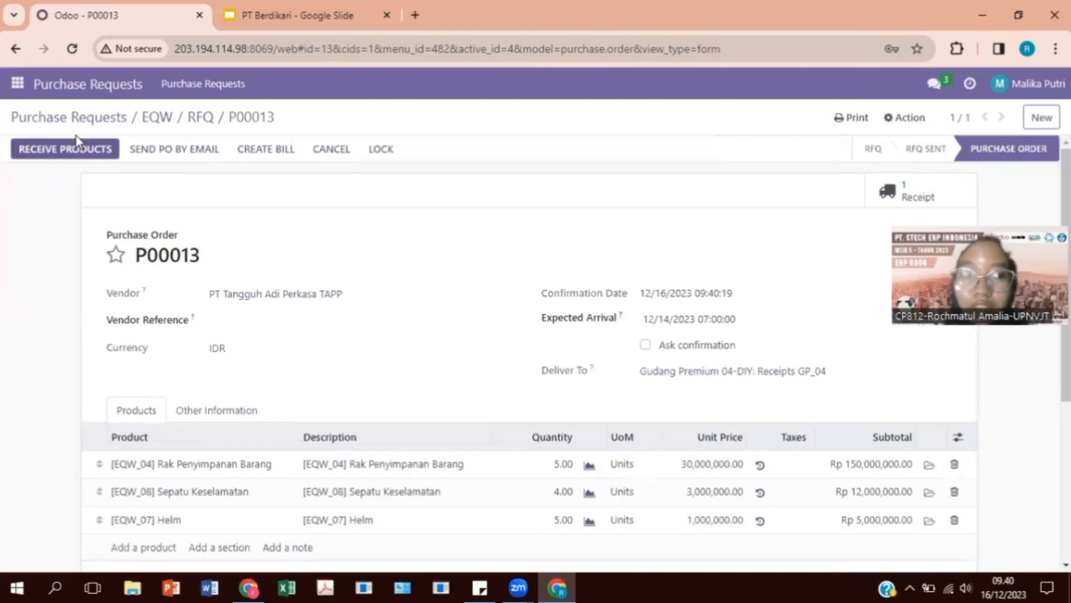
click(66, 118)
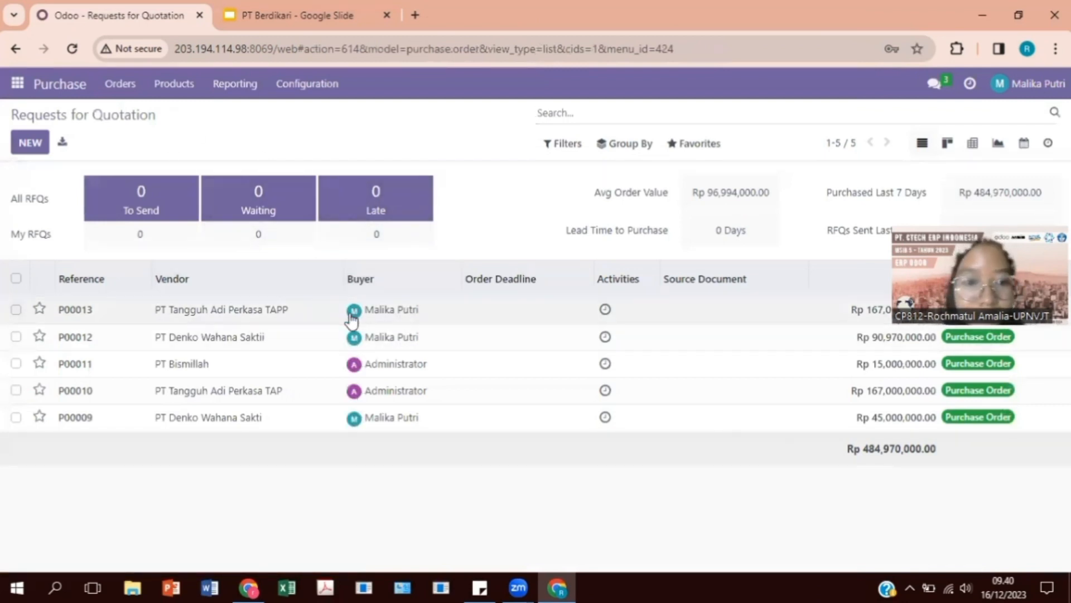
Select the P00013 row in the Requests for Quotation list
click(16, 309)
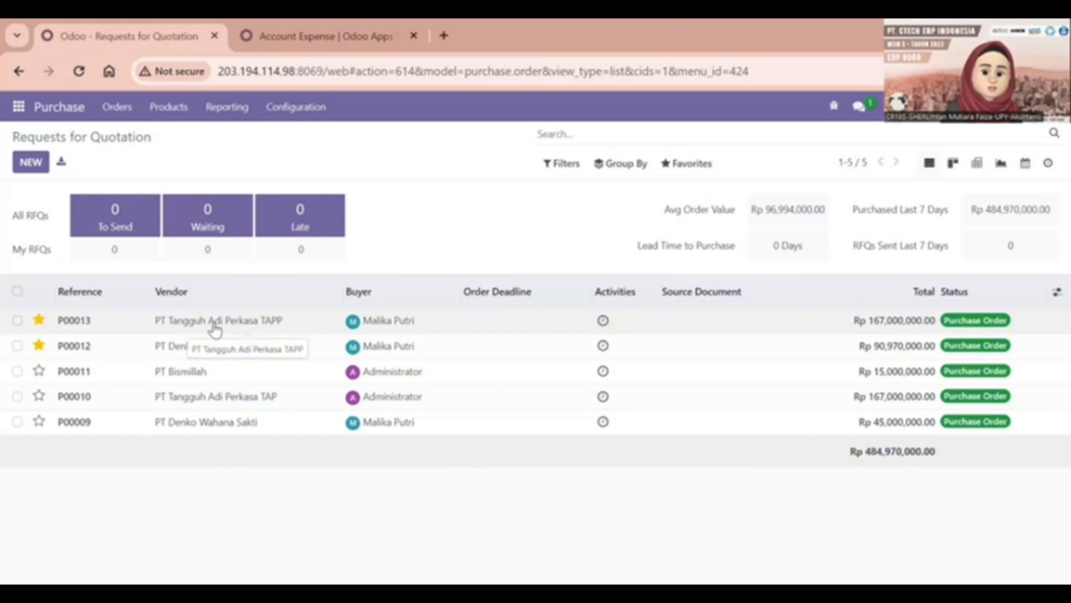
Open purchase order P00012 and check that its product lines show 0.00 received and billed
click(214, 340)
scroll(329, 408, down, 5)
scroll(271, 388, down, 4)
scroll(271, 383, up, 10)
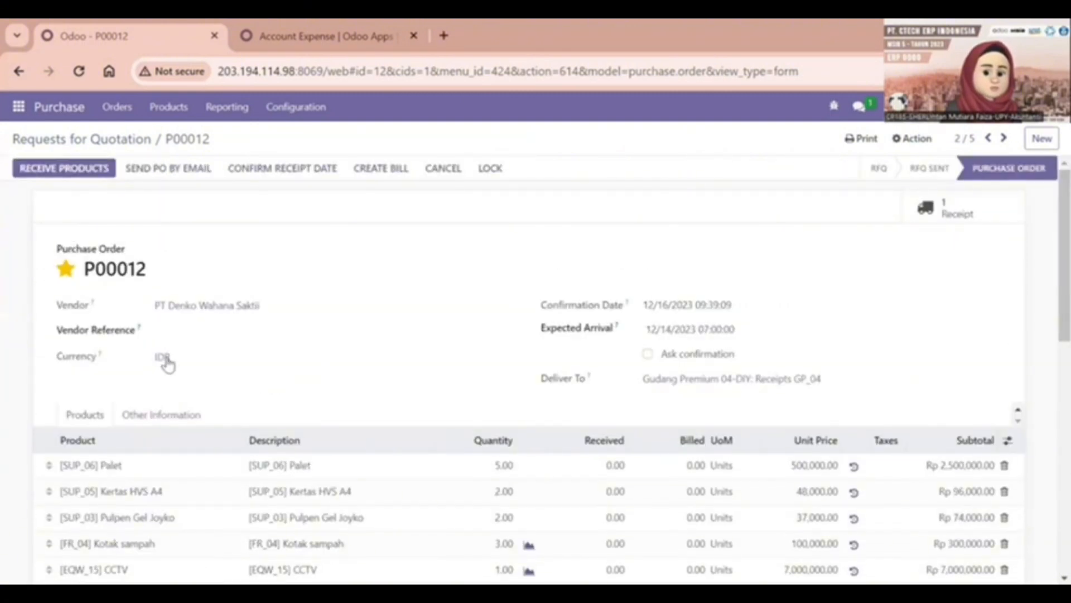
scroll(321, 398, down, 10)
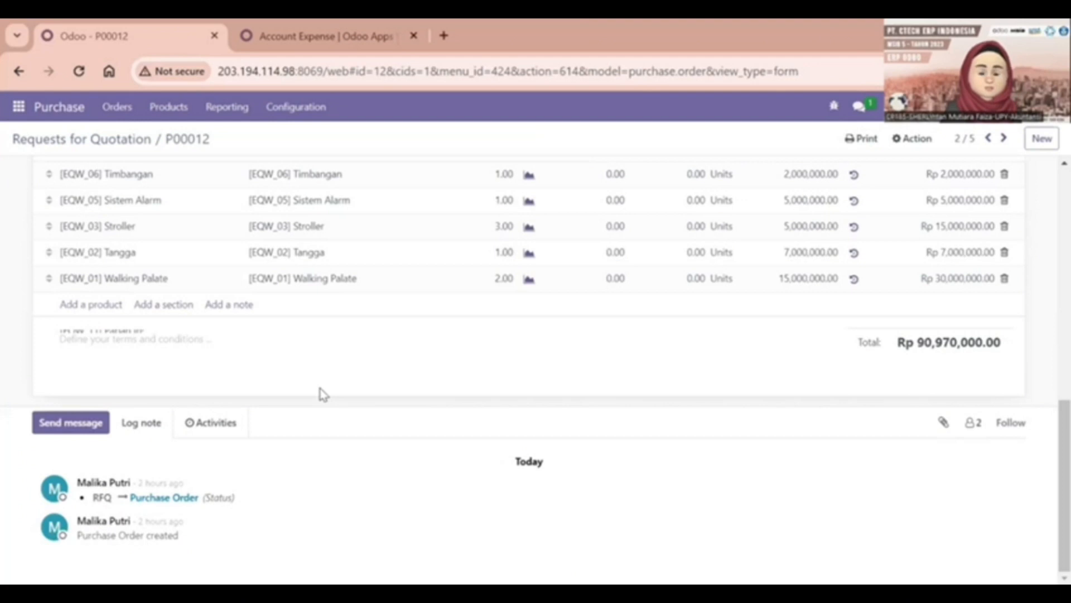
scroll(323, 394, up, 10)
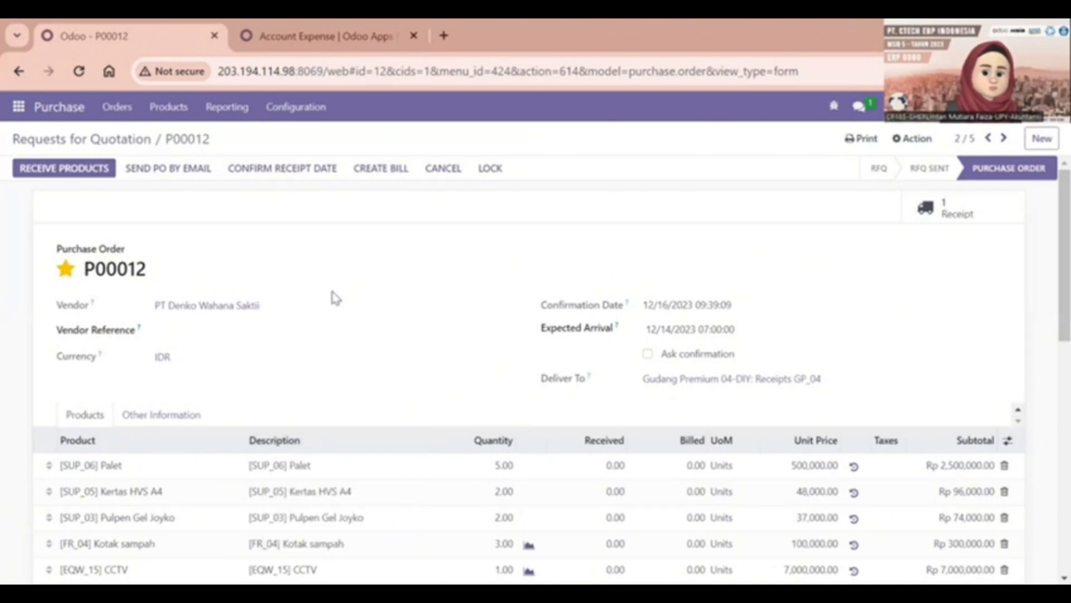
scroll(181, 288, down, 1)
scroll(181, 287, up, 1)
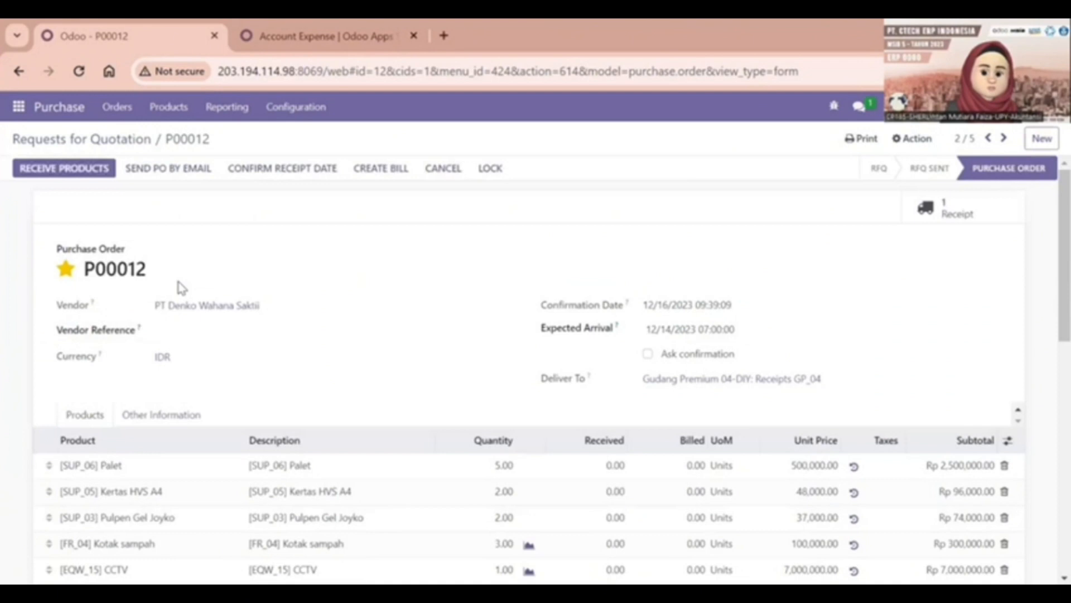
scroll(444, 400, down, 8)
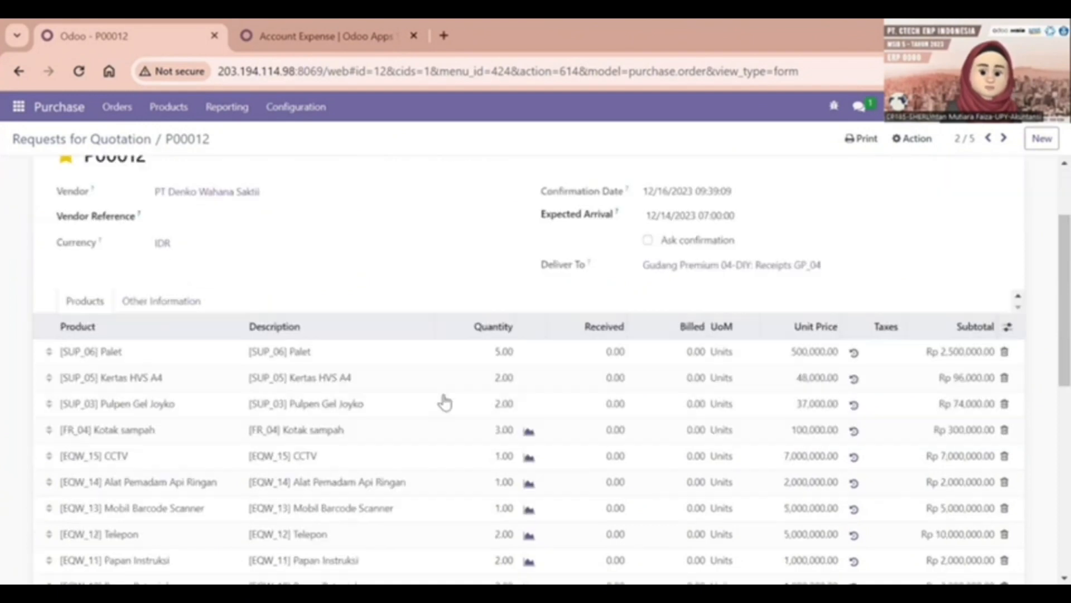
scroll(424, 371, up, 4)
scroll(301, 325, up, 1)
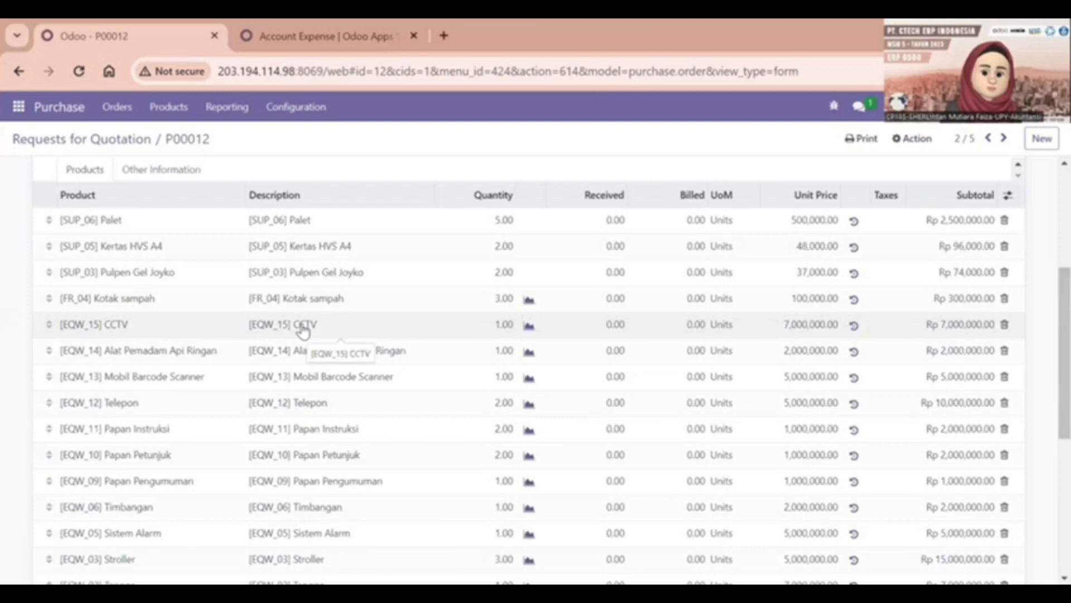
scroll(303, 331, up, 3)
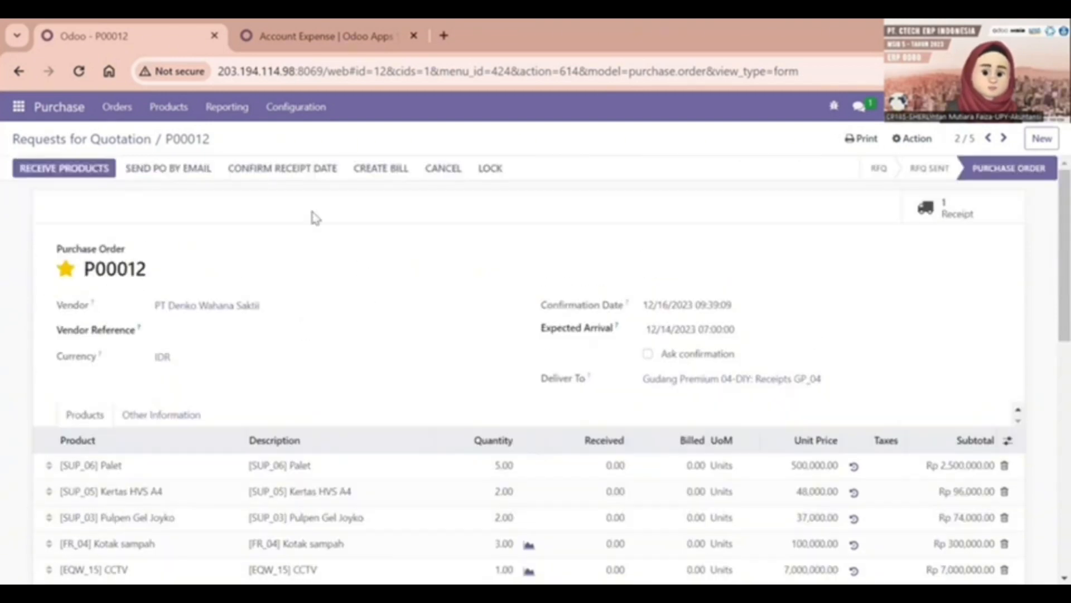
Open P00012's receipt and enter 5 as the done quantity for Palet
click(75, 169)
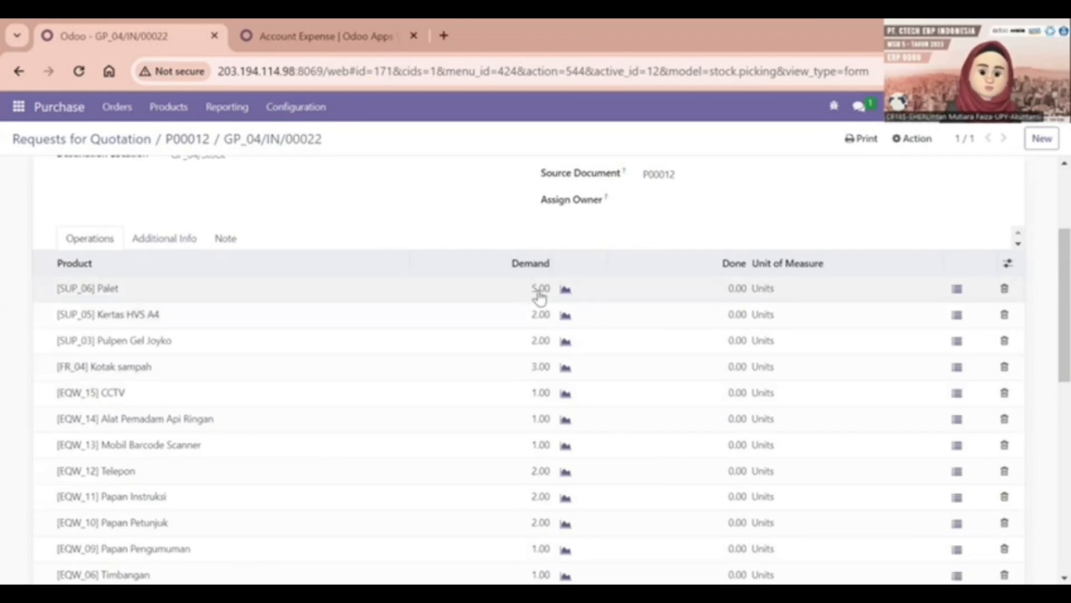
click(737, 287)
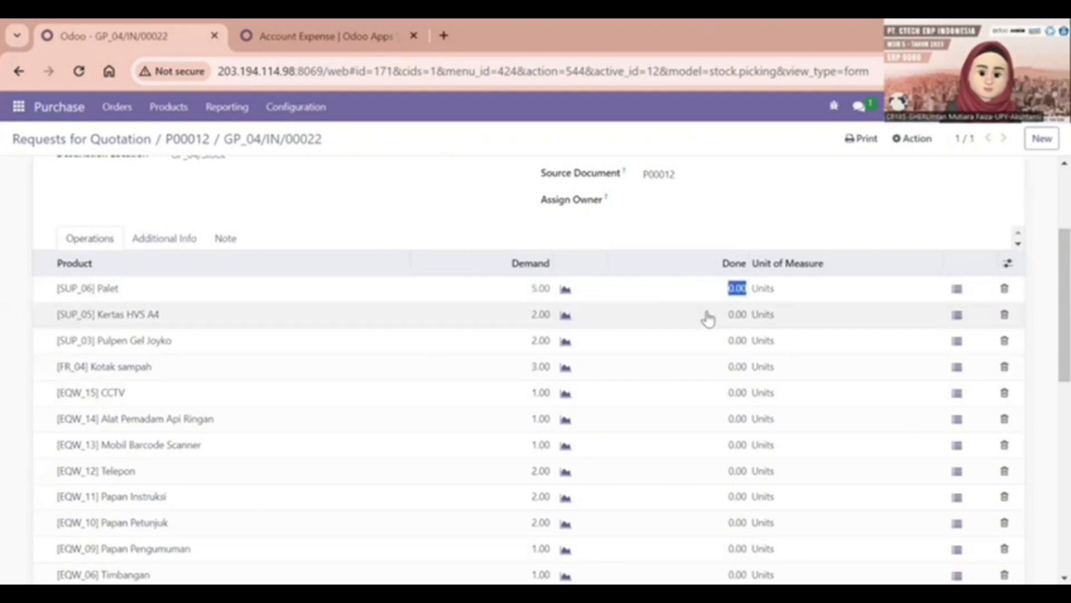
text(5)
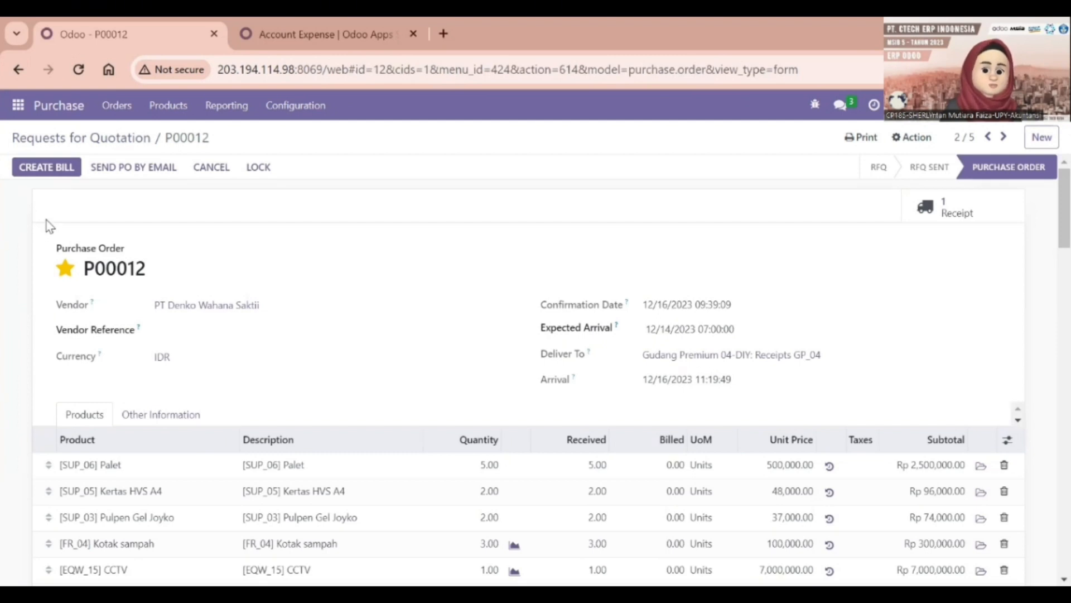
scroll(268, 257, down, 10)
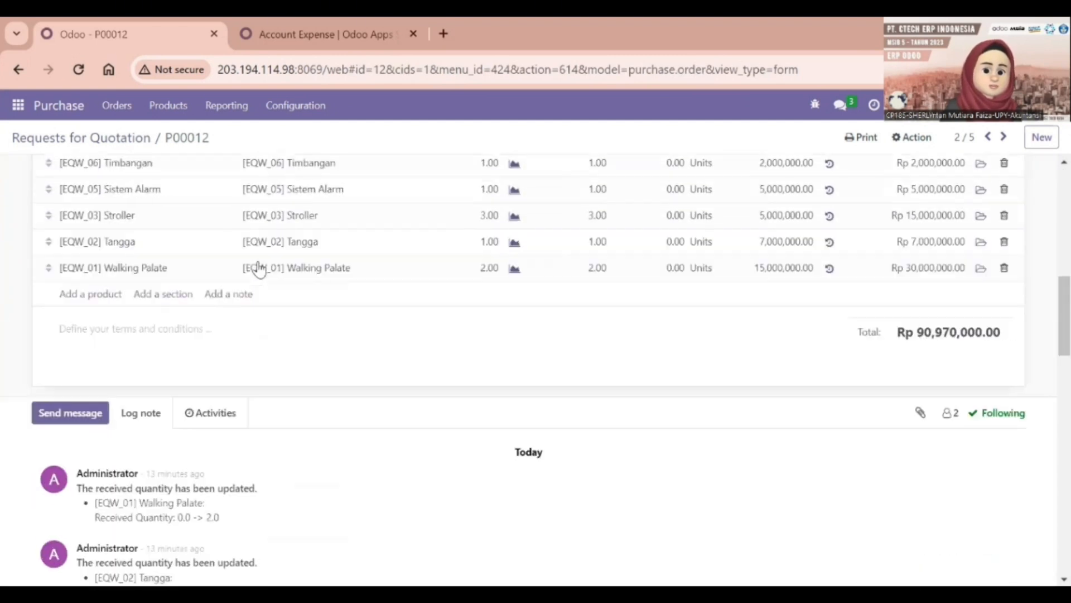
scroll(259, 265, up, 10)
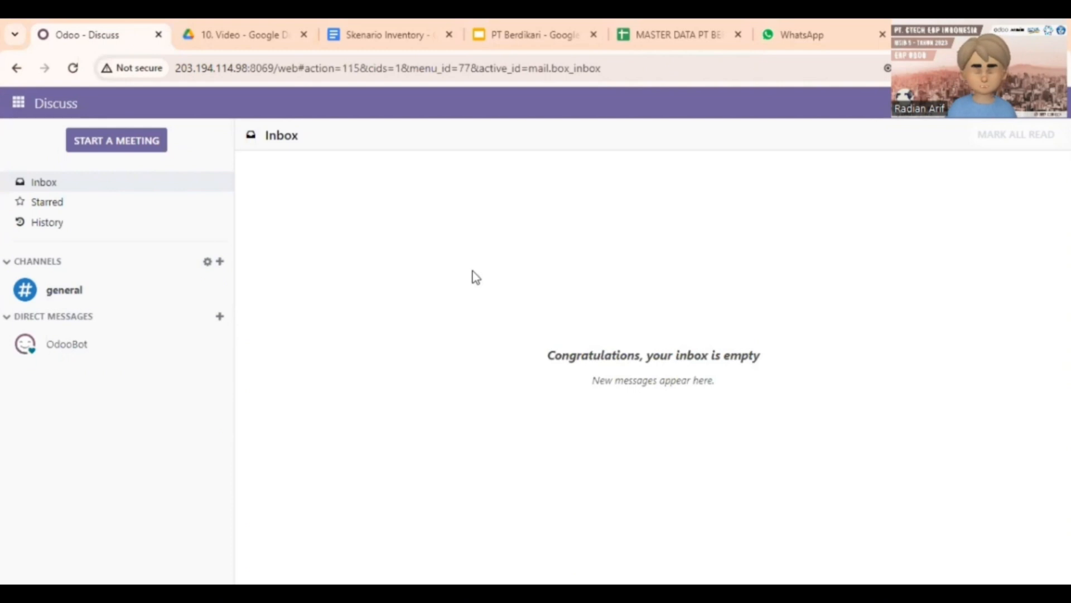
Switch from the Discuss inbox to the Inventory app's overview
click(19, 103)
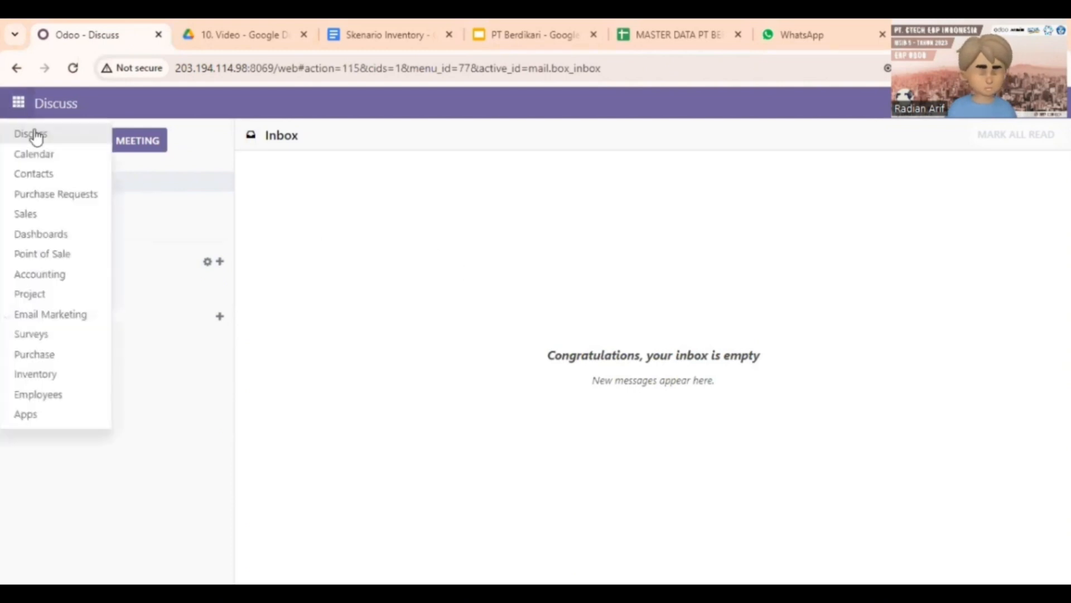
click(83, 375)
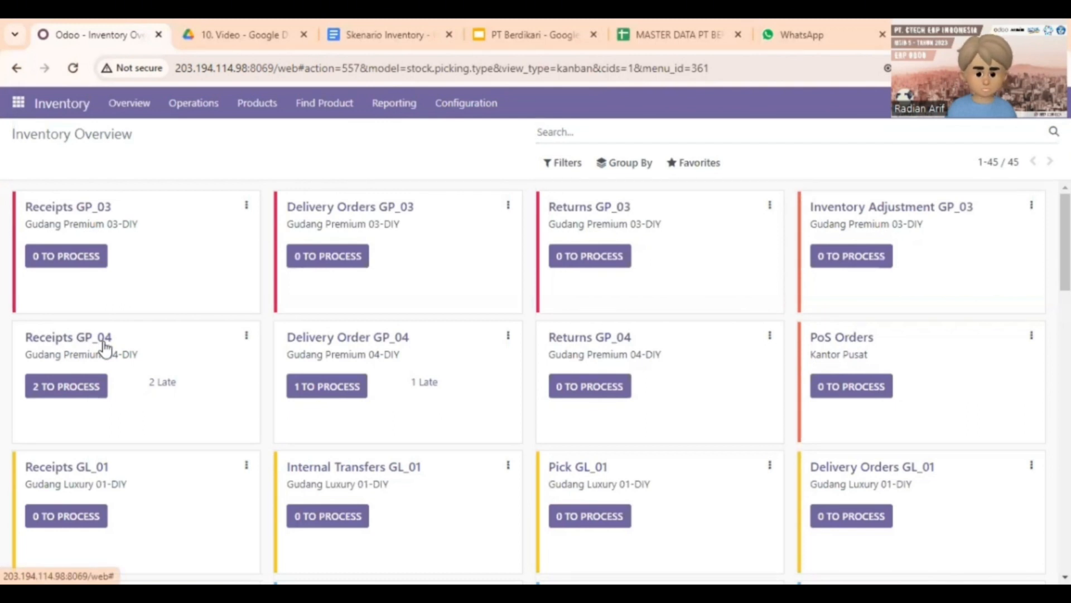
Open the ready receipt GP_04/IN/00025 for P00014 from the Receipts GP_04 list
click(104, 347)
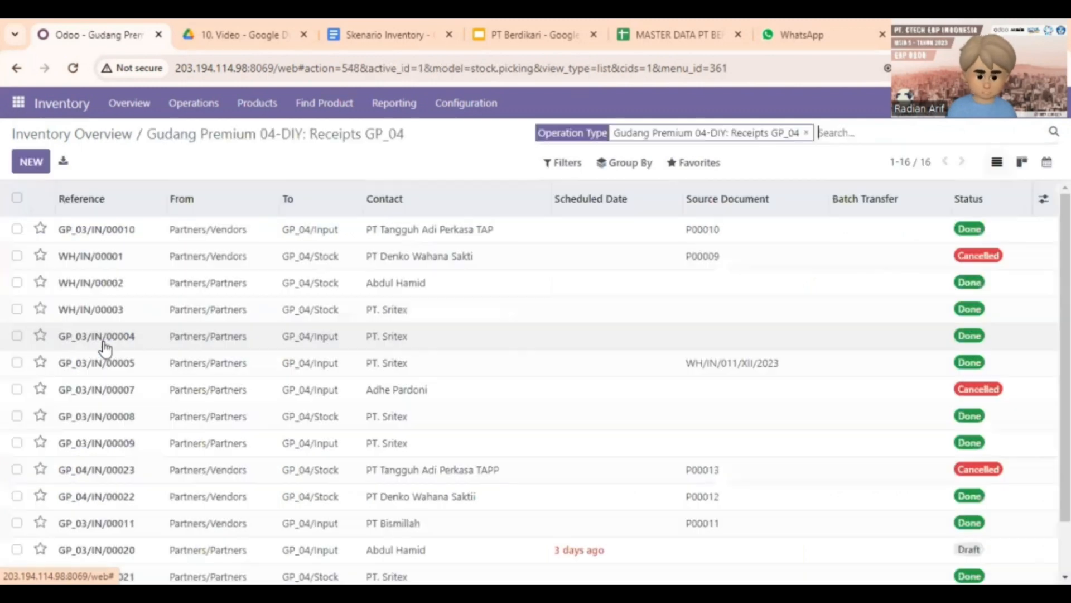
scroll(204, 252, down, 2)
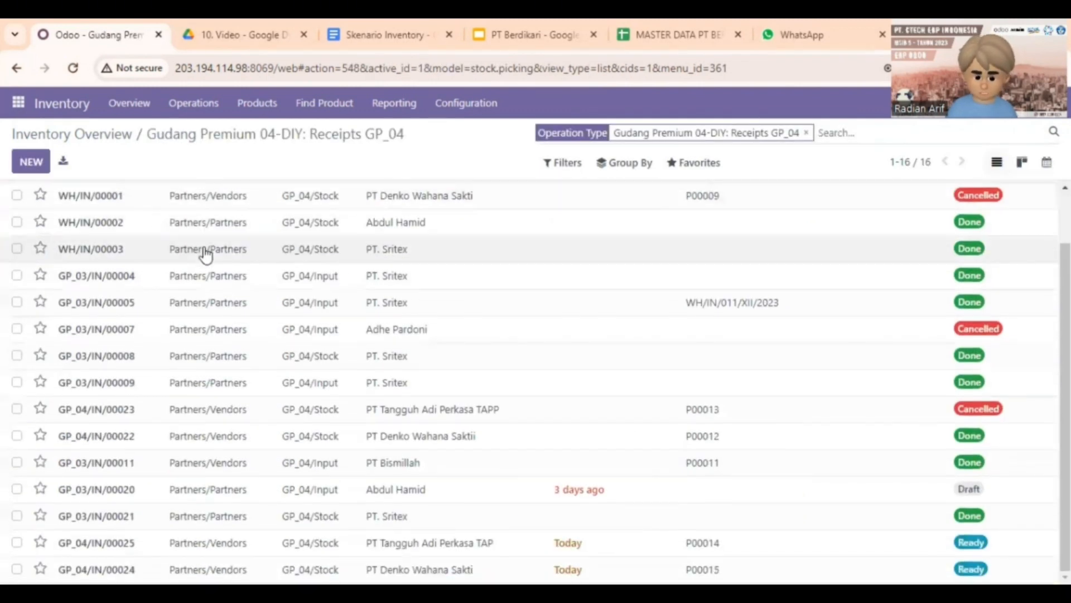
scroll(199, 267, up, 2)
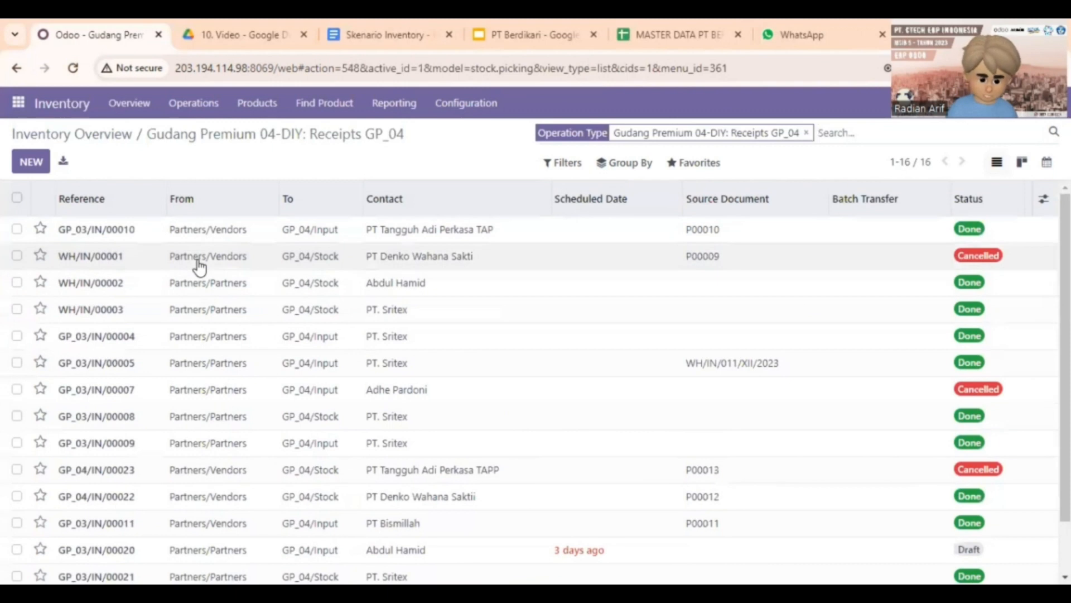
scroll(200, 267, down, 2)
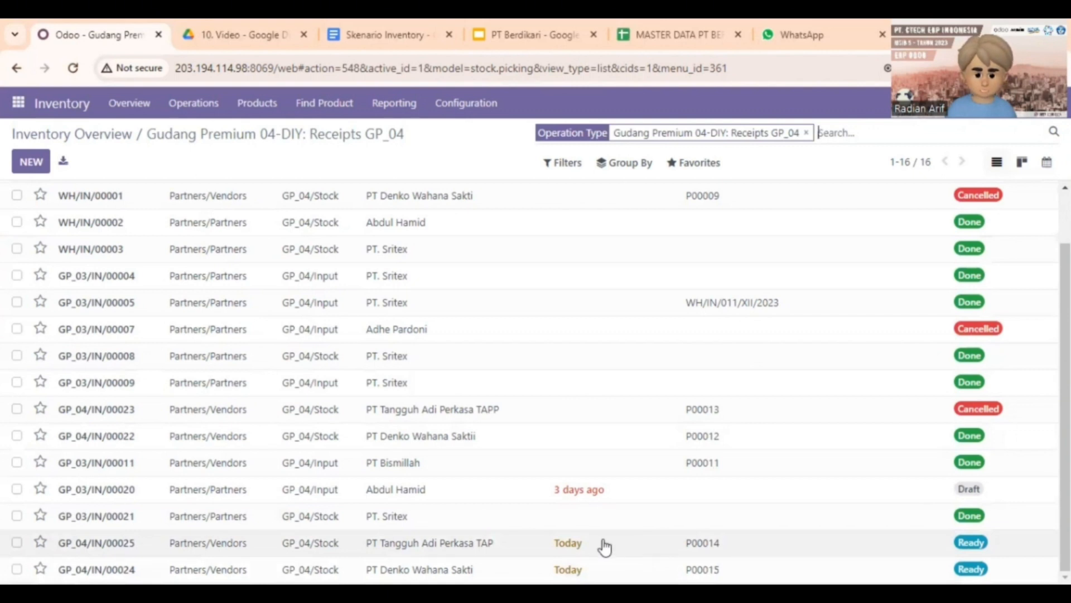
click(467, 552)
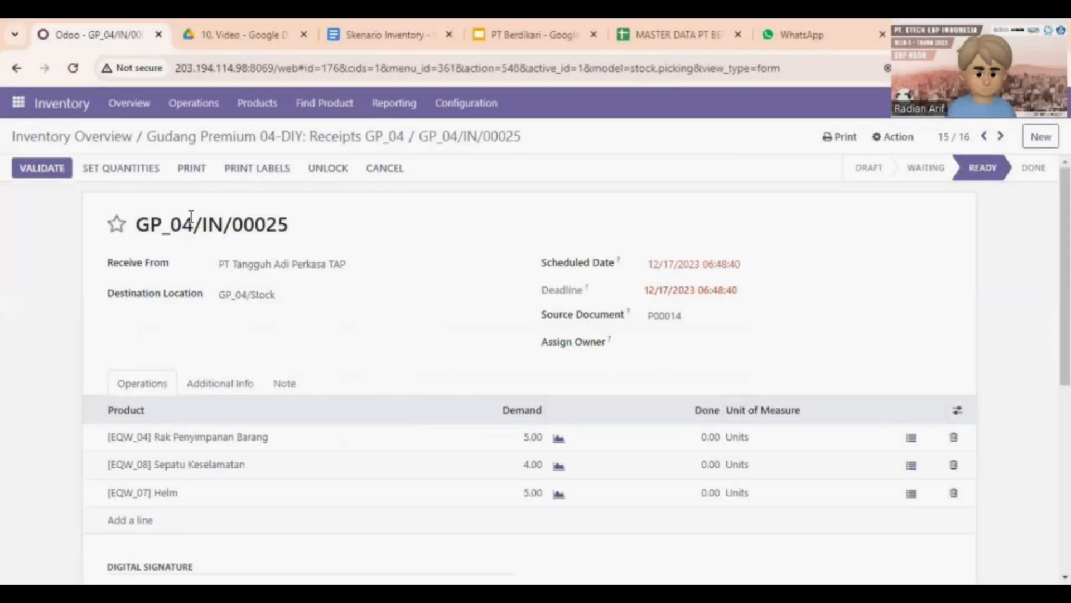
Validate receipt GP_04/IN/00025 so all its products are received
scroll(206, 247, down, 6)
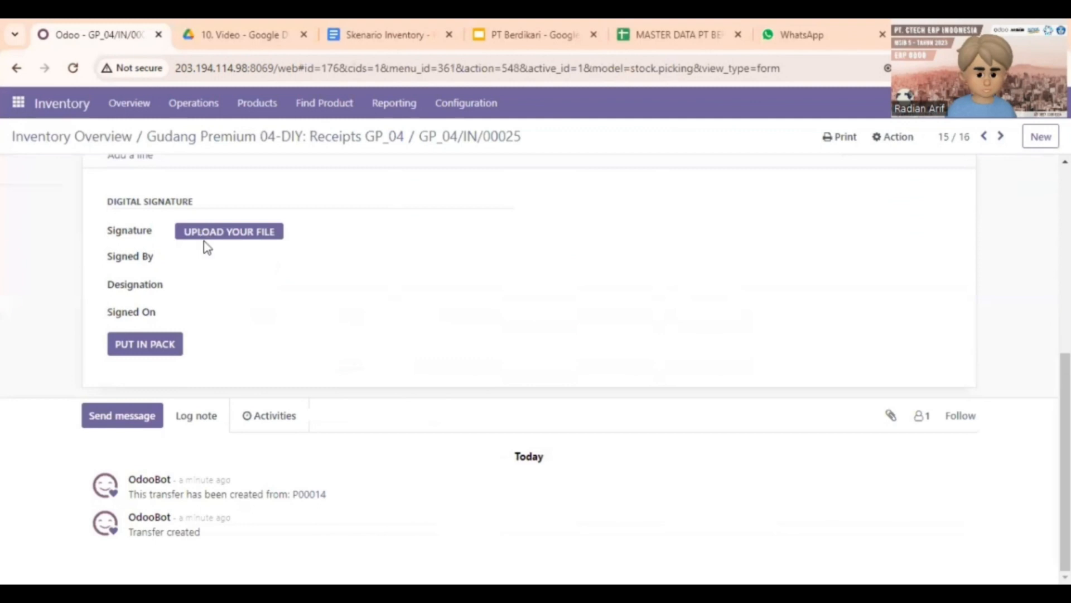
click(232, 237)
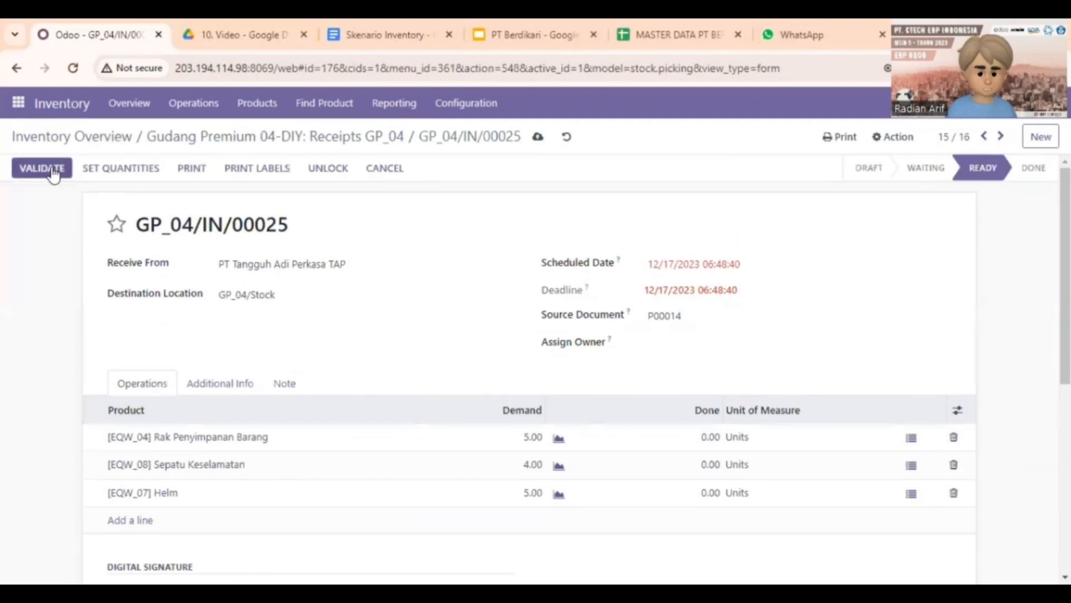
click(54, 172)
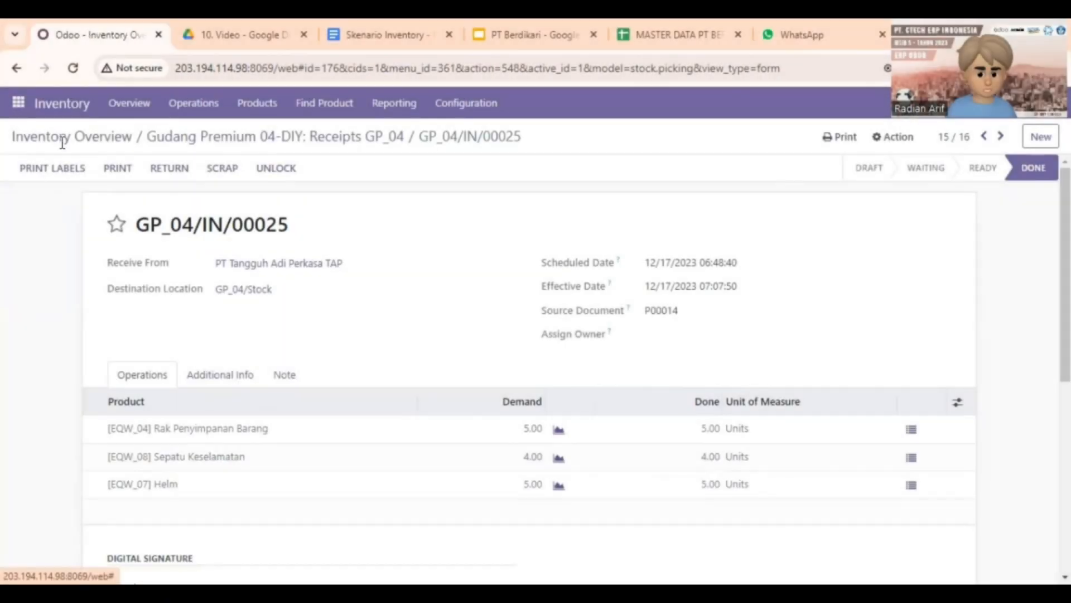
Open the next ready receipt GP_04/IN/00024 and validate it as well
click(60, 139)
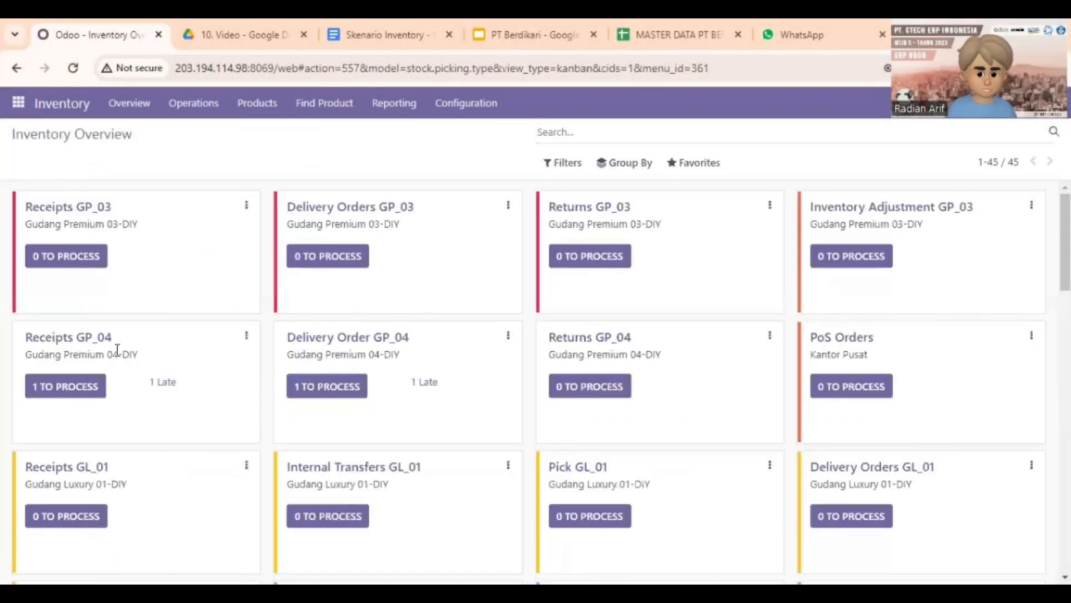
click(94, 342)
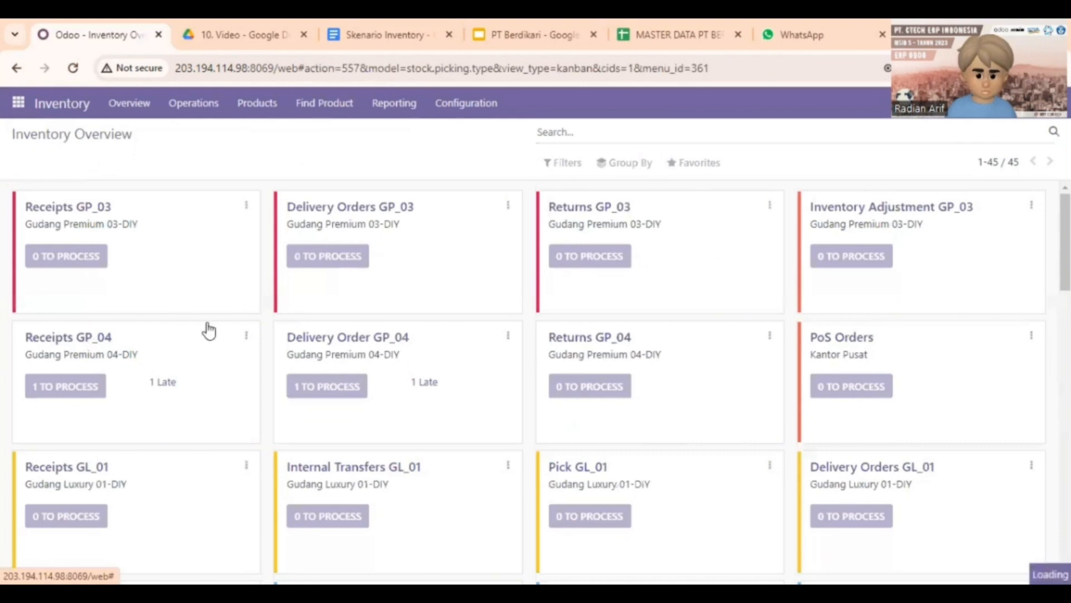
scroll(552, 365, down, 1)
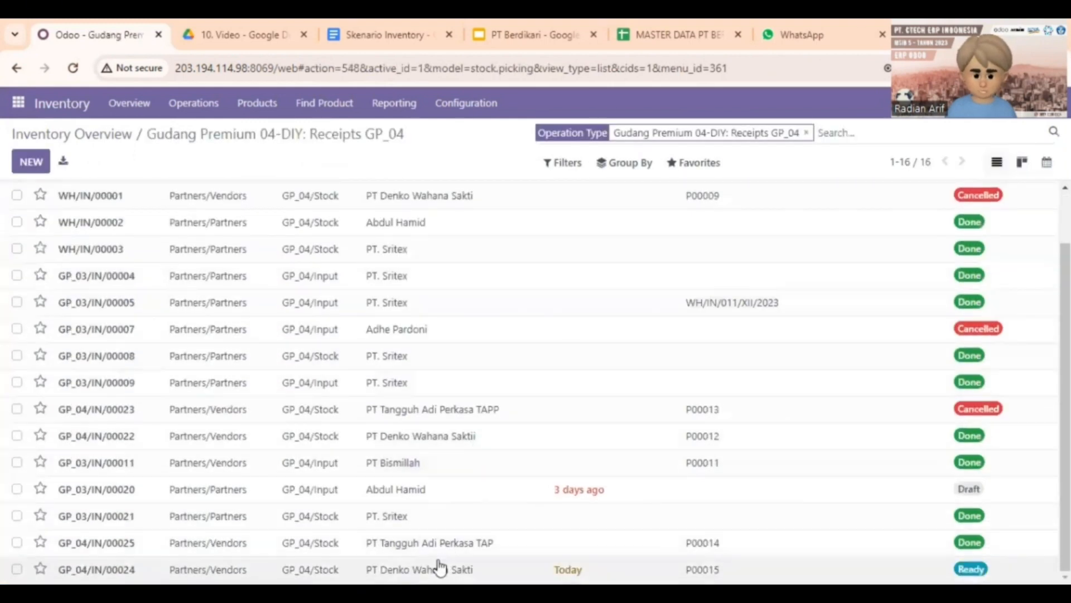
click(442, 569)
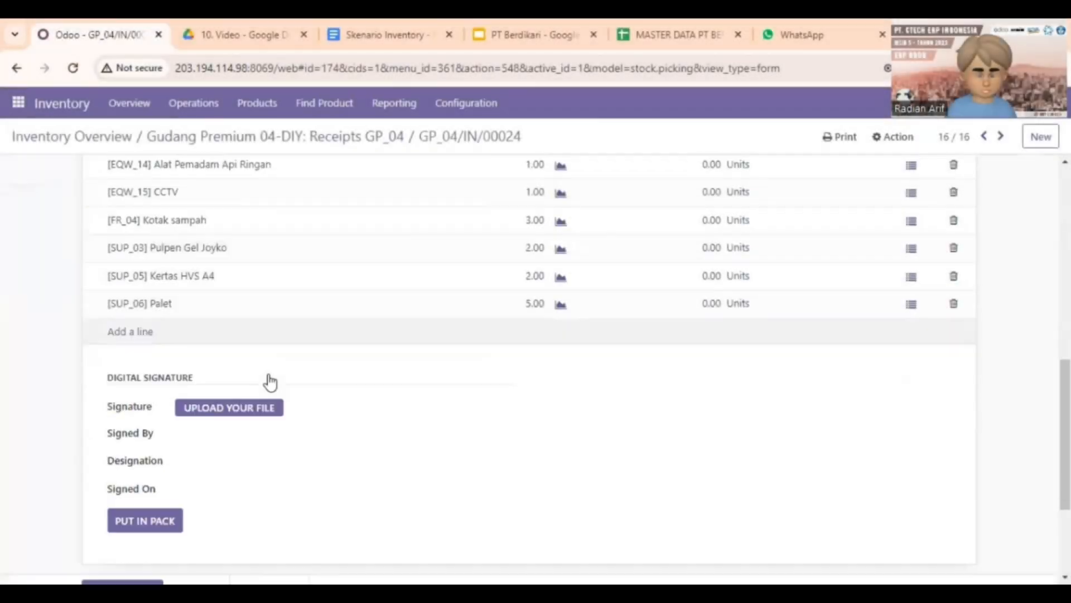
scroll(240, 313, down, 3)
click(229, 254)
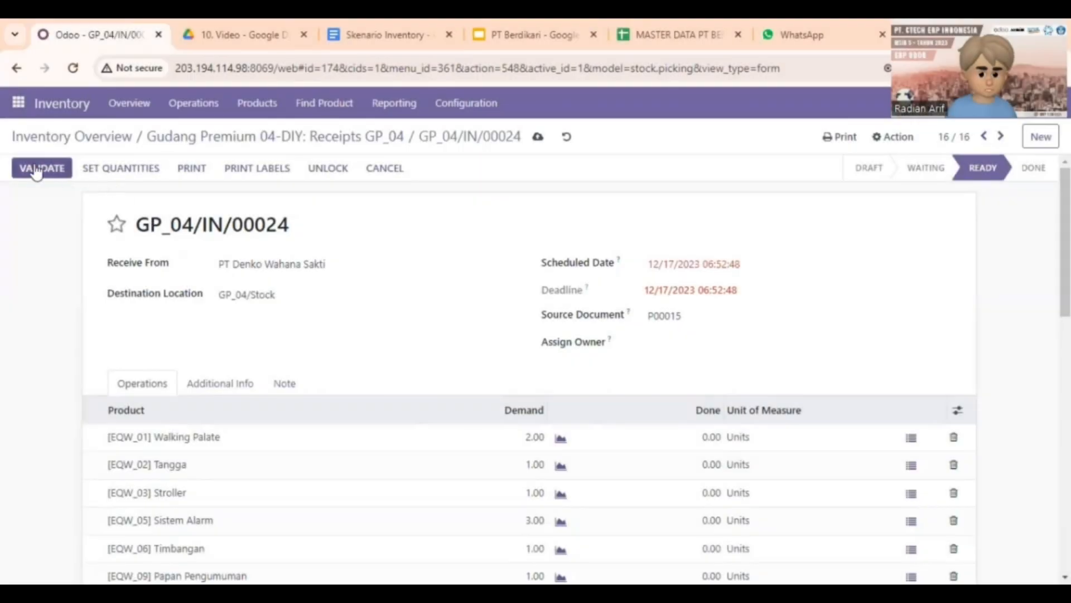
click(42, 168)
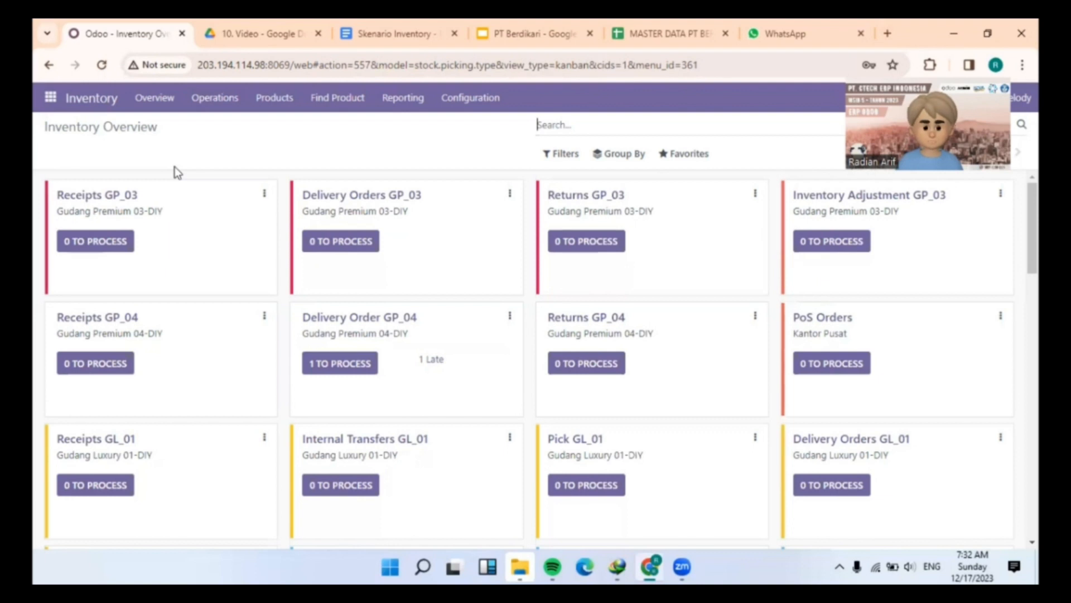
Start a new scrap order for Kertas Putih with quantity 20
click(216, 102)
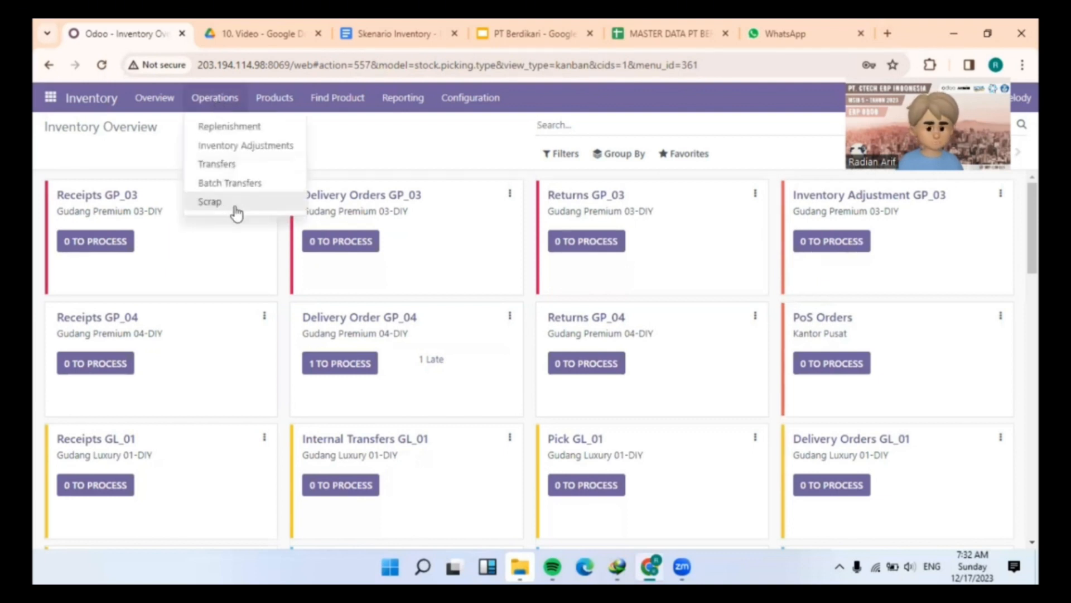
click(235, 205)
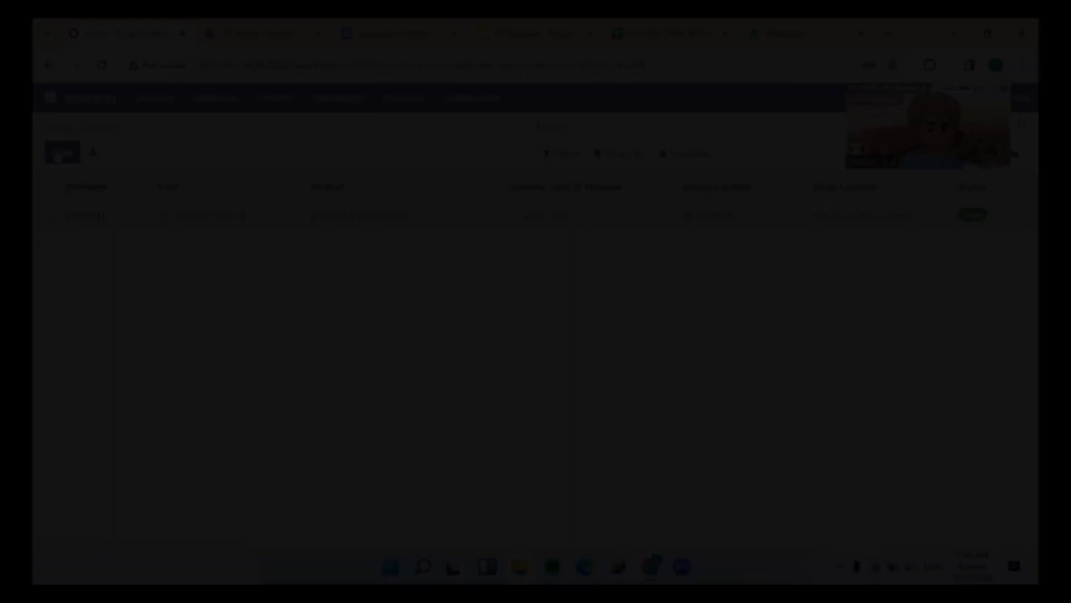
click(59, 151)
click(323, 254)
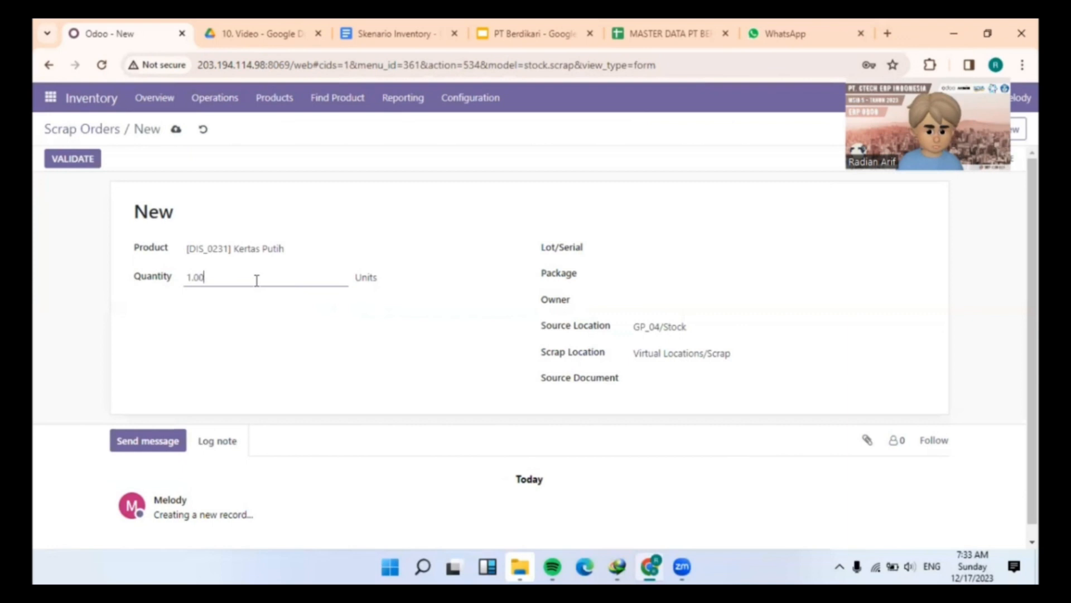
click(257, 281)
text(20)
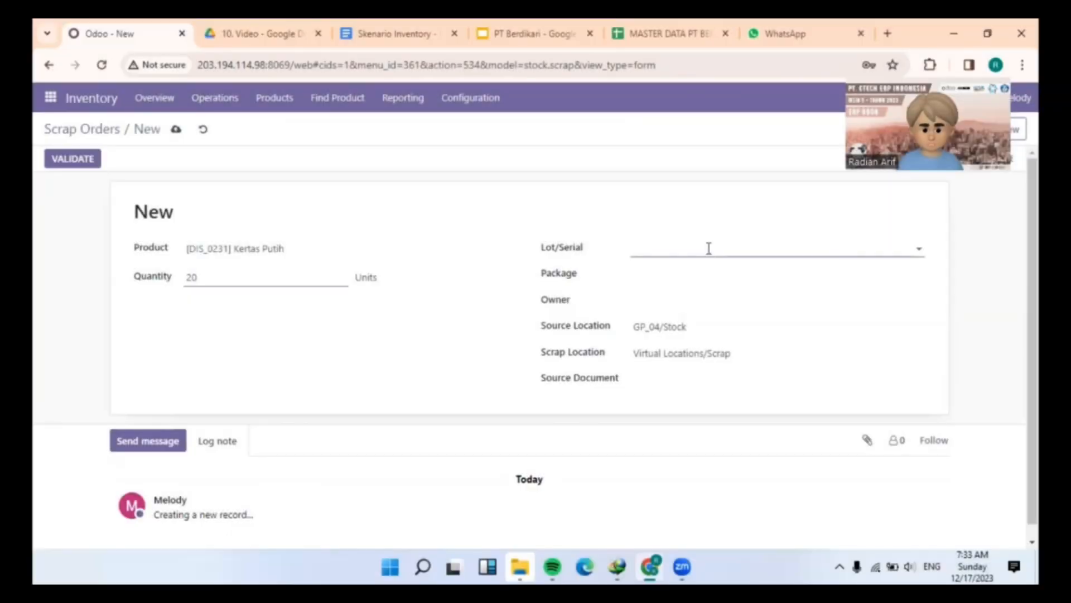
click(709, 249)
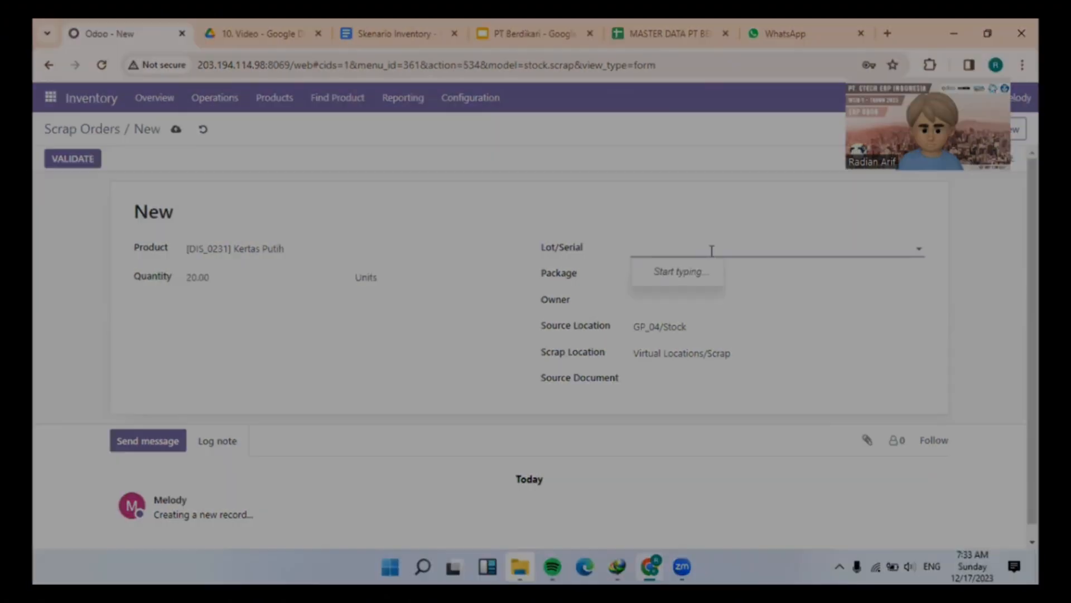
text(2023110134)
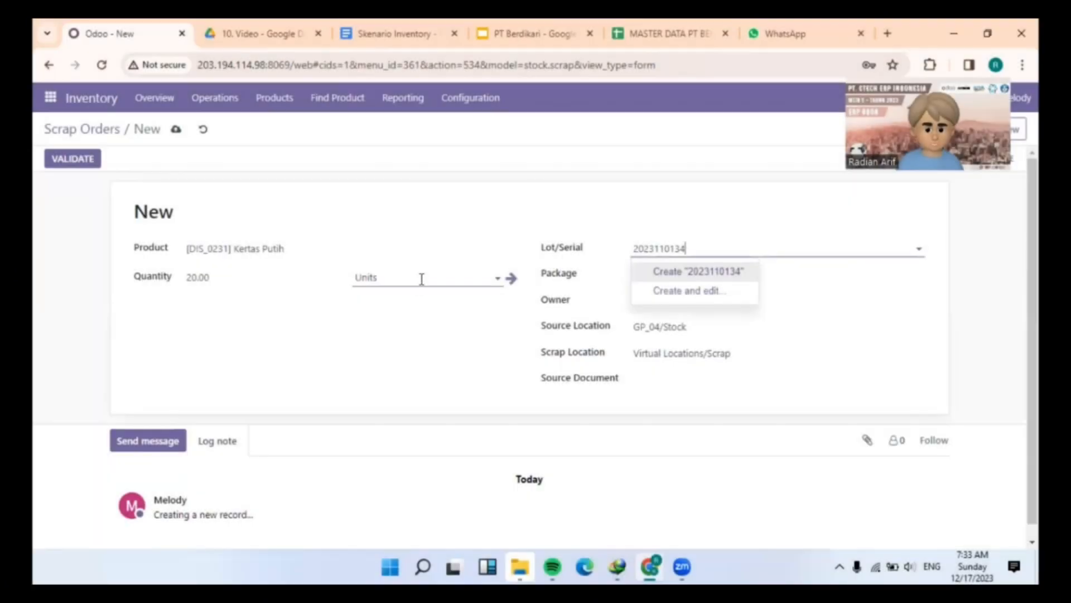
click(421, 279)
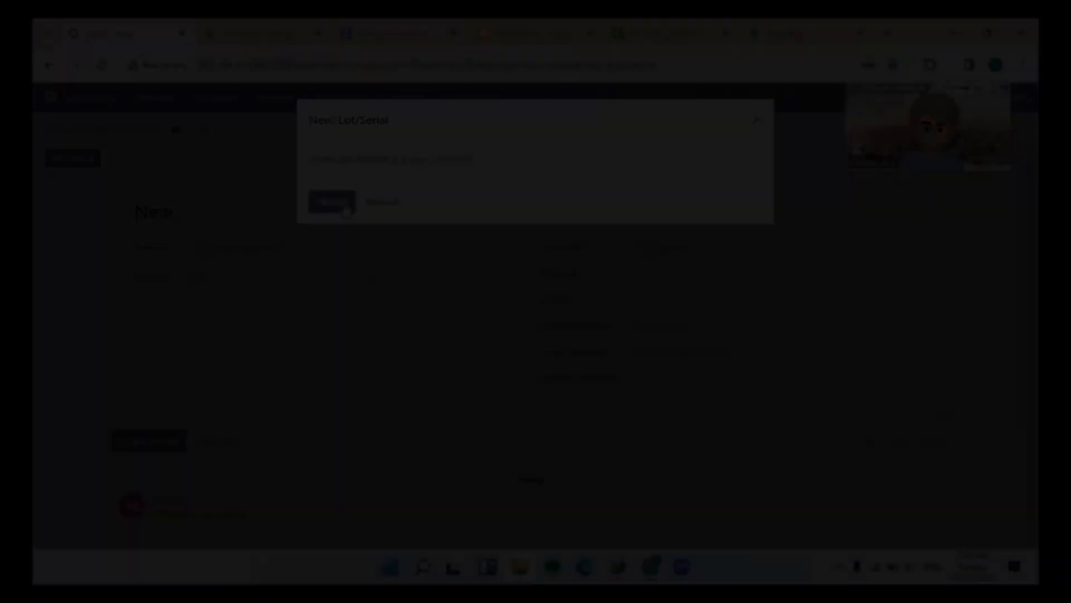
click(341, 202)
text(Rim)
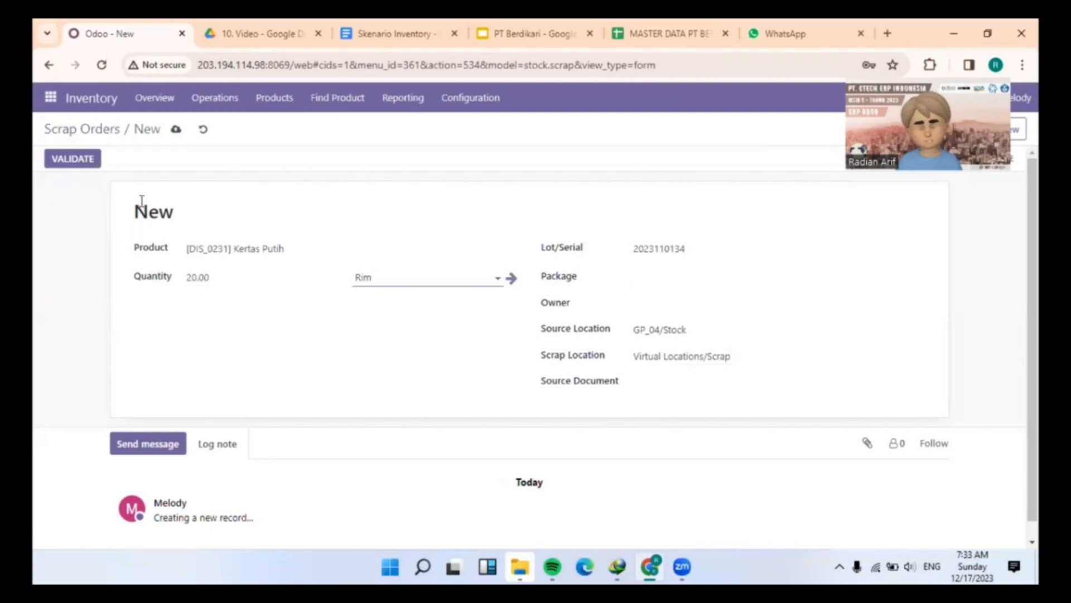
click(88, 161)
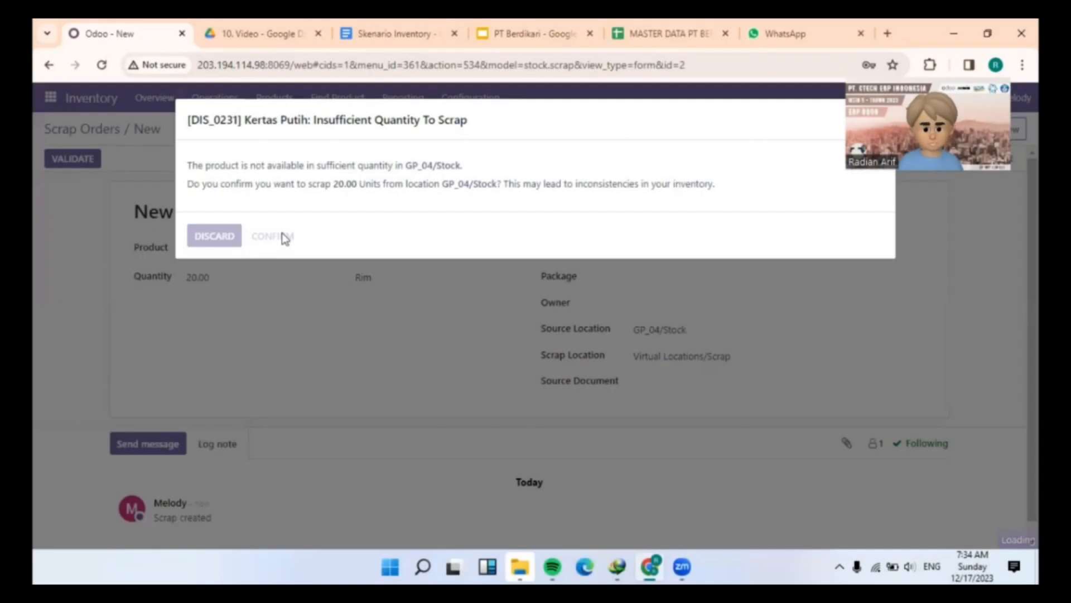
click(274, 236)
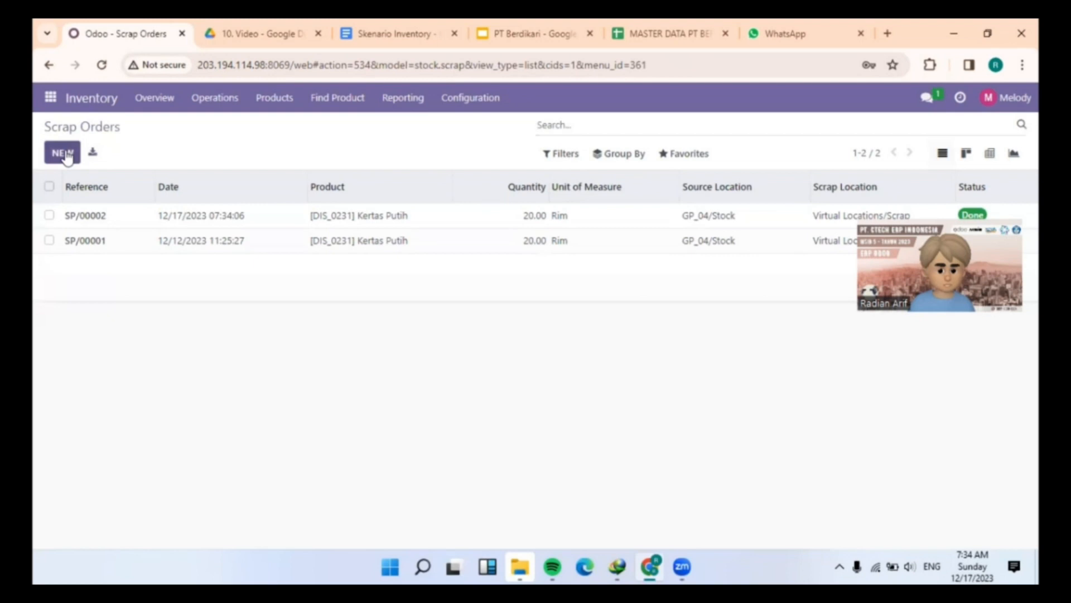
click(67, 157)
click(297, 252)
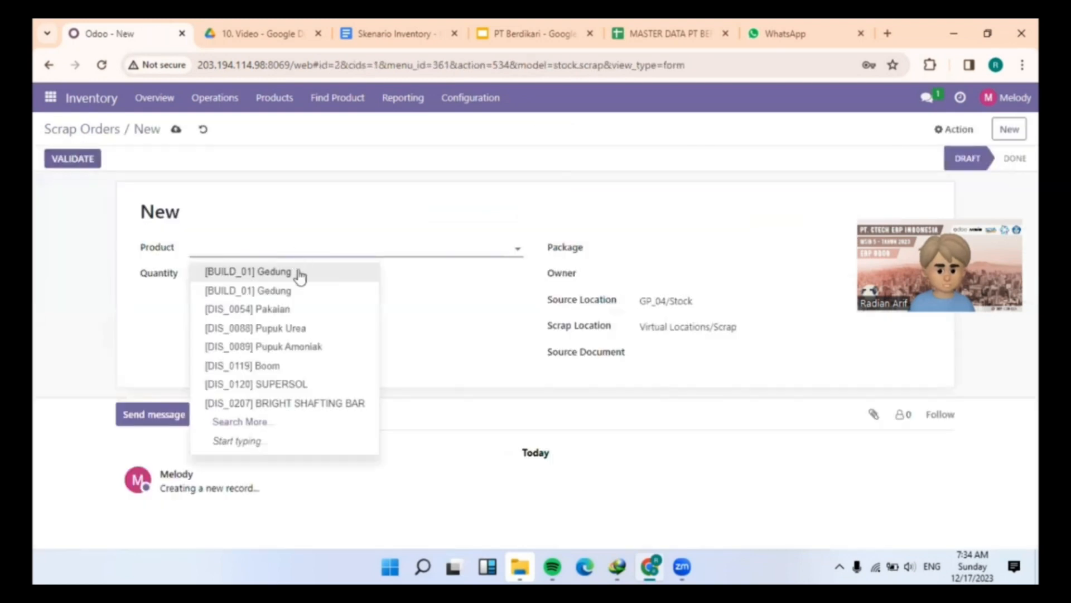
click(283, 428)
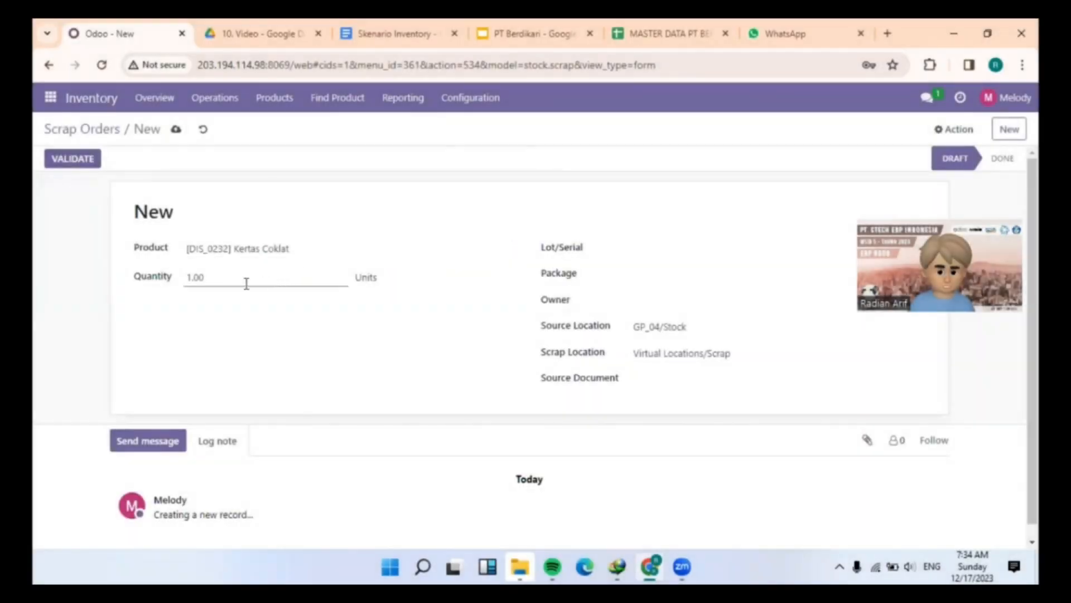
click(246, 283)
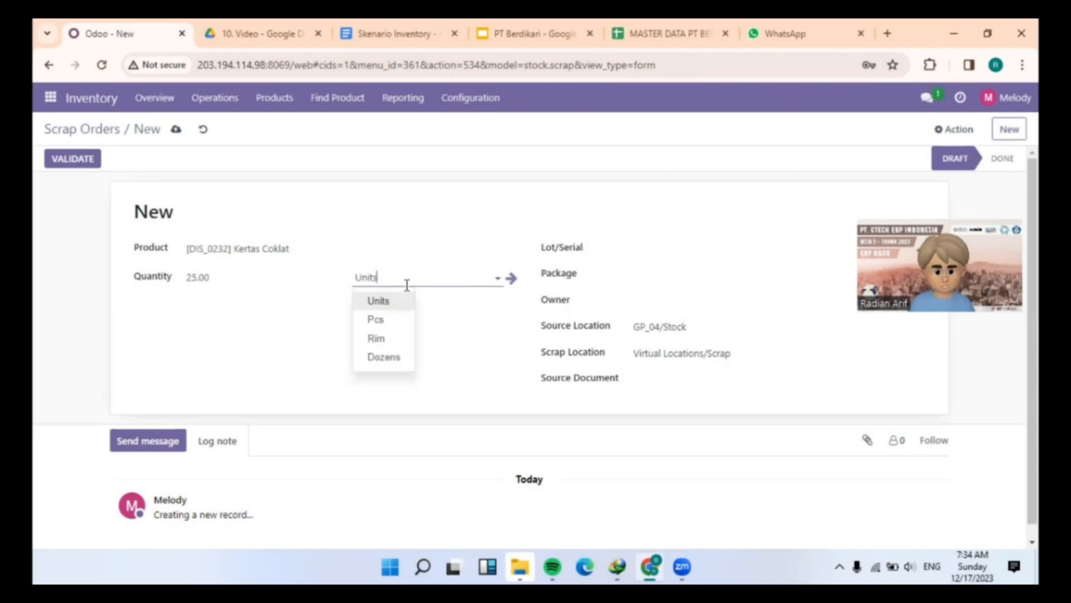
click(391, 339)
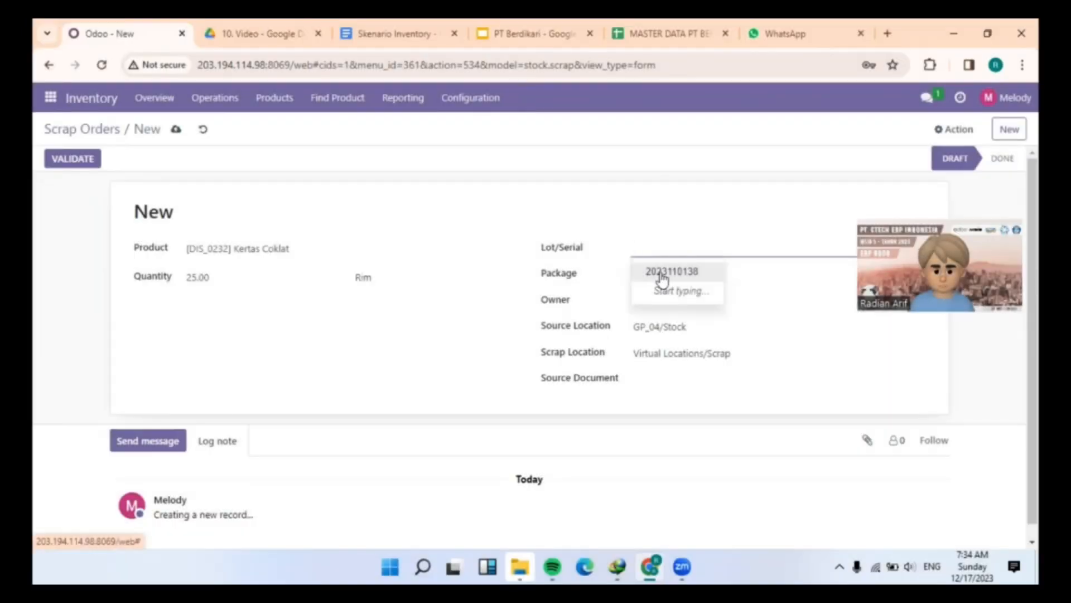
click(663, 274)
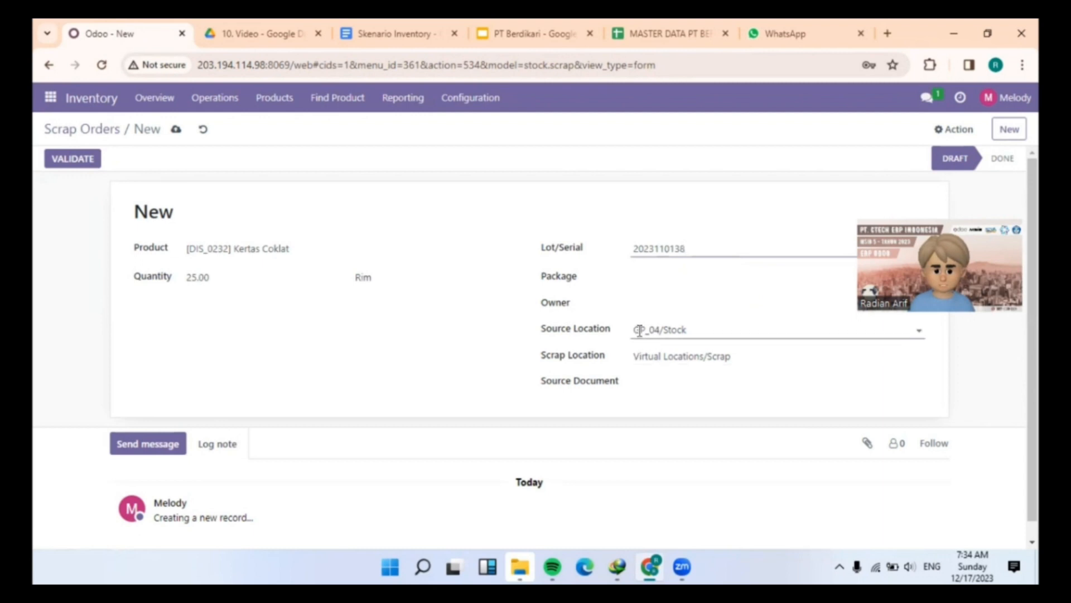
click(78, 162)
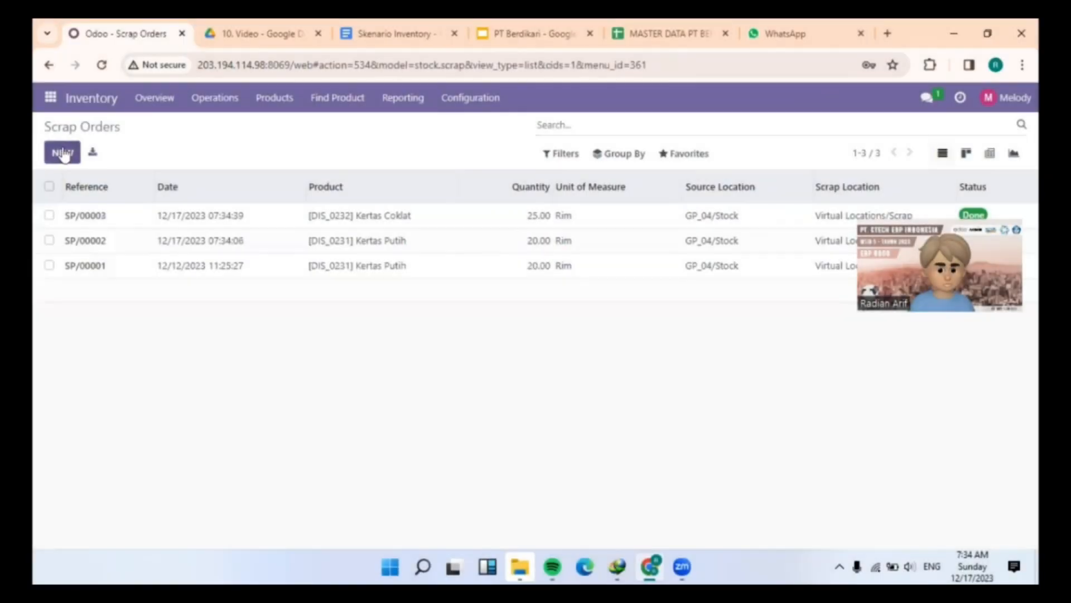
click(63, 156)
click(310, 251)
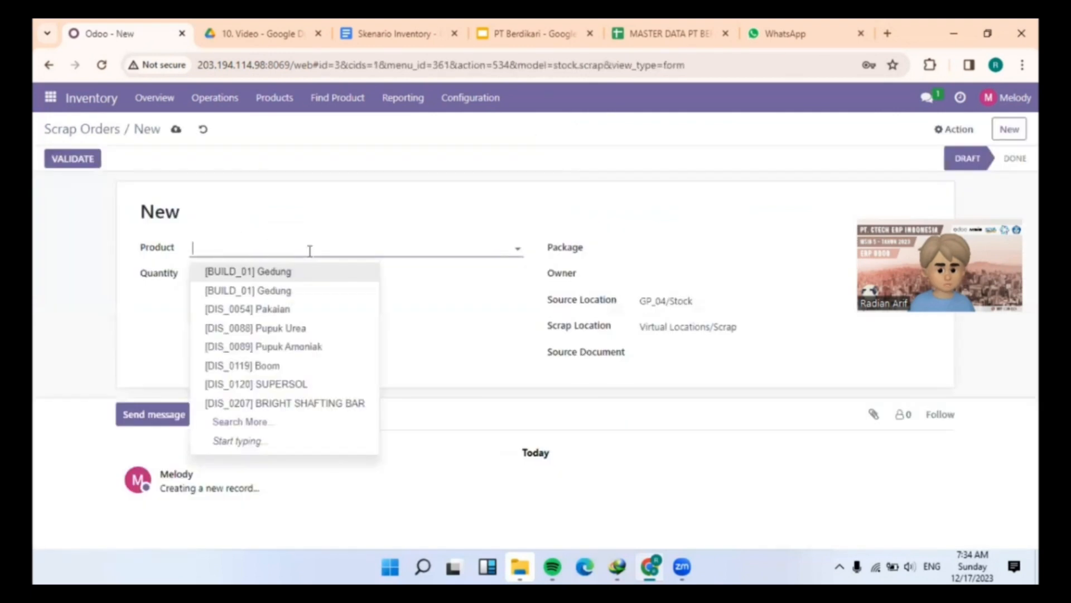
click(313, 328)
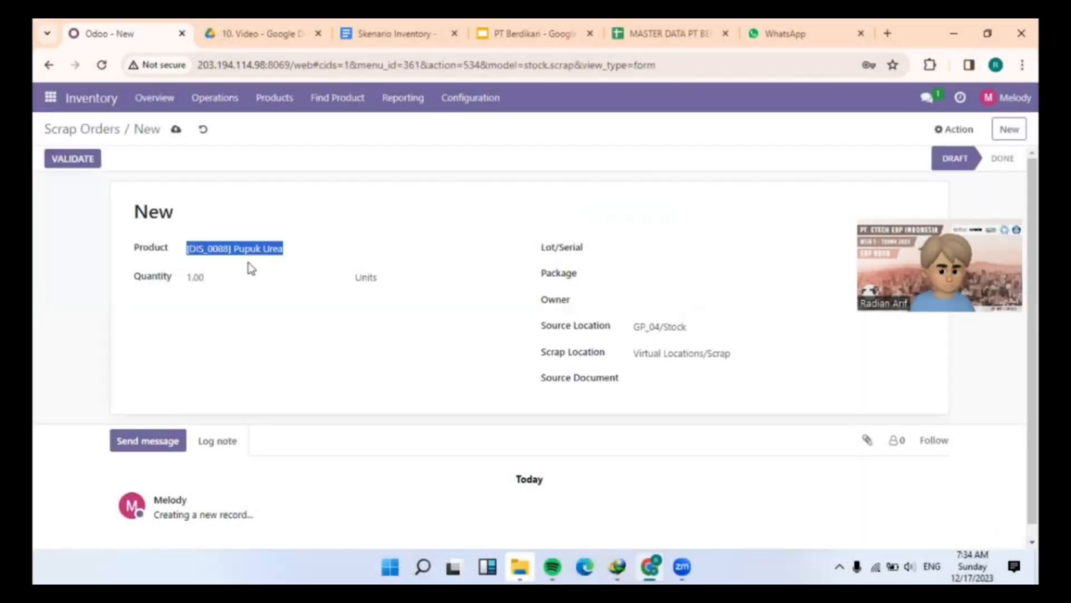
click(249, 271)
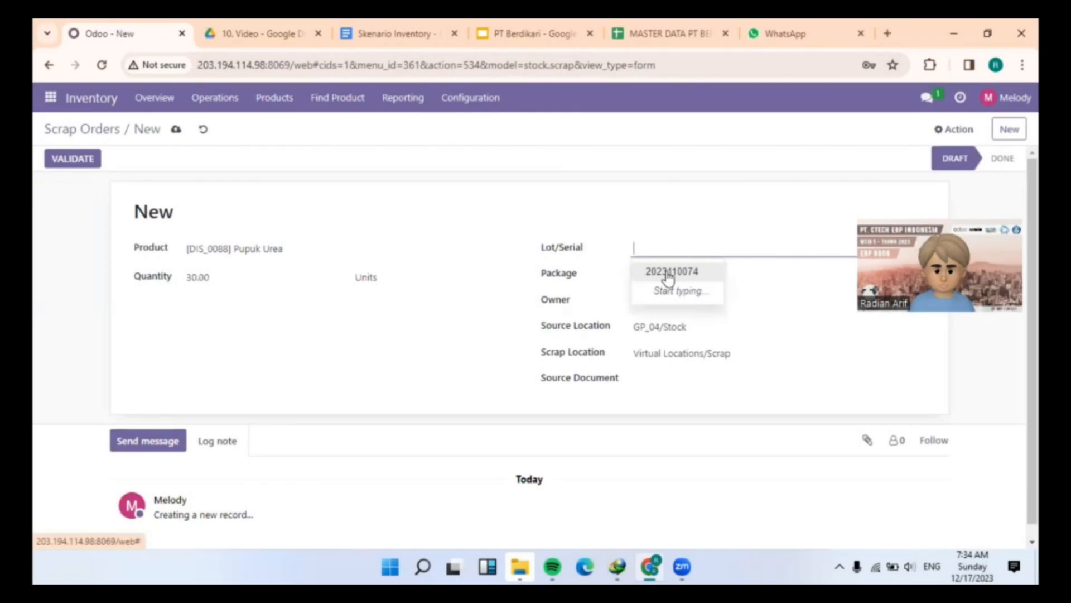
click(669, 273)
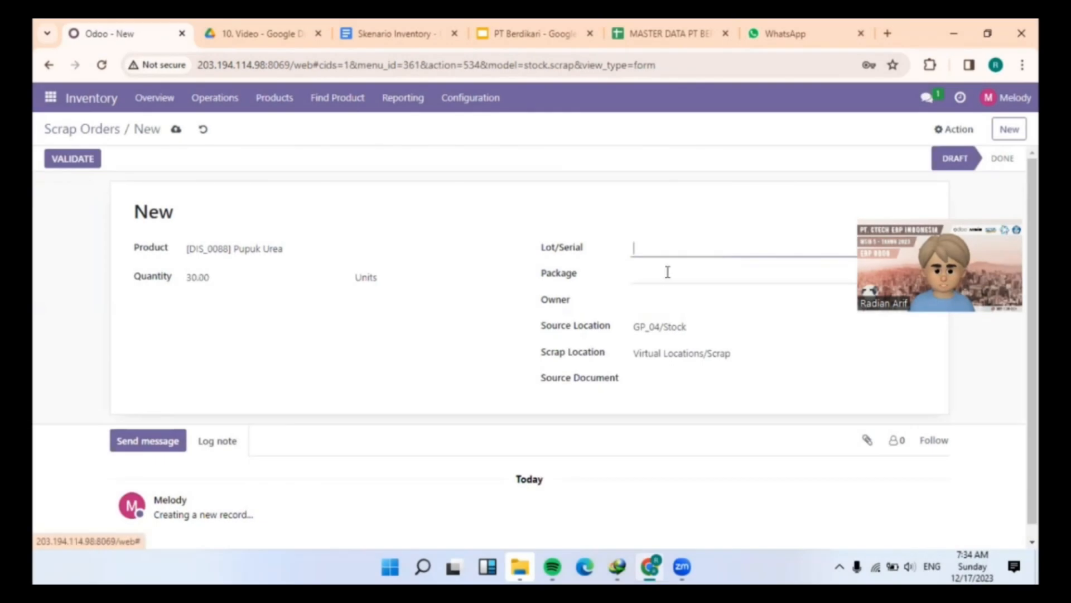
click(74, 159)
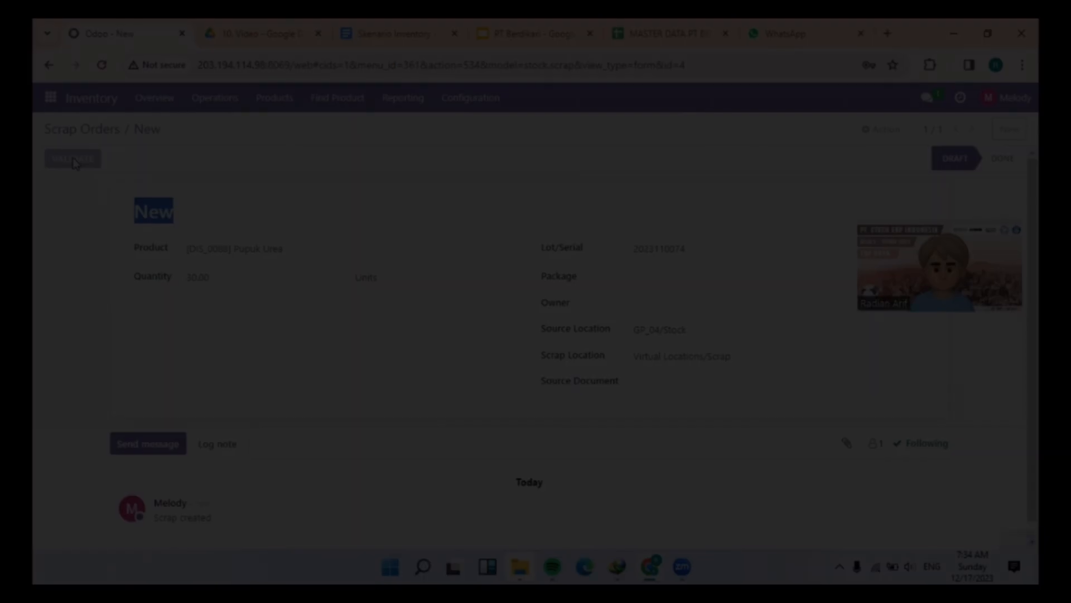
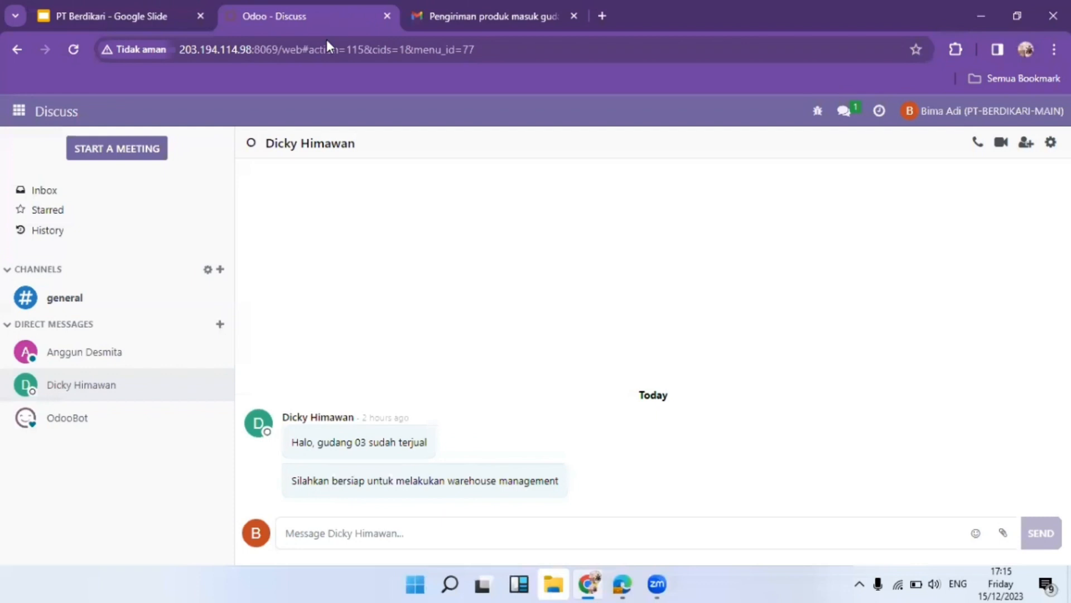
Review the SRITEX delivery note image attached to the incoming-goods email
click(477, 14)
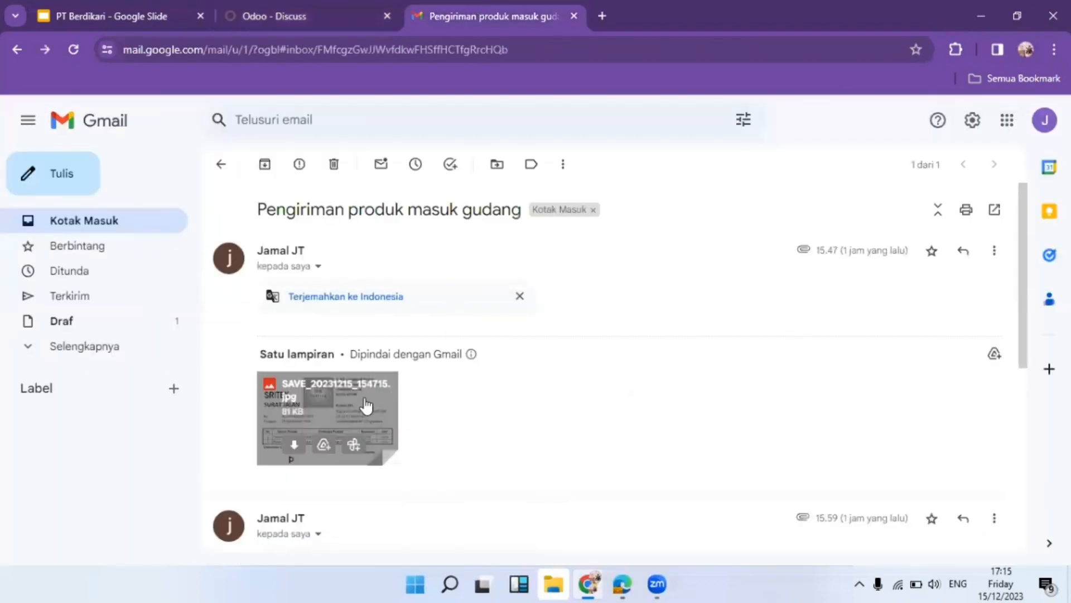
click(351, 405)
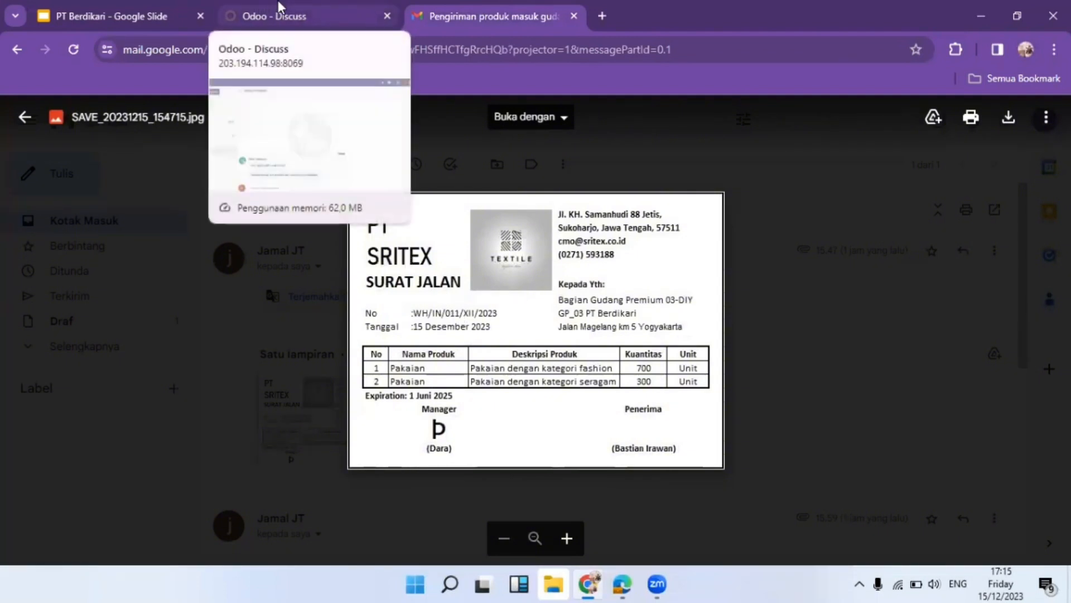
click(278, 7)
click(426, 8)
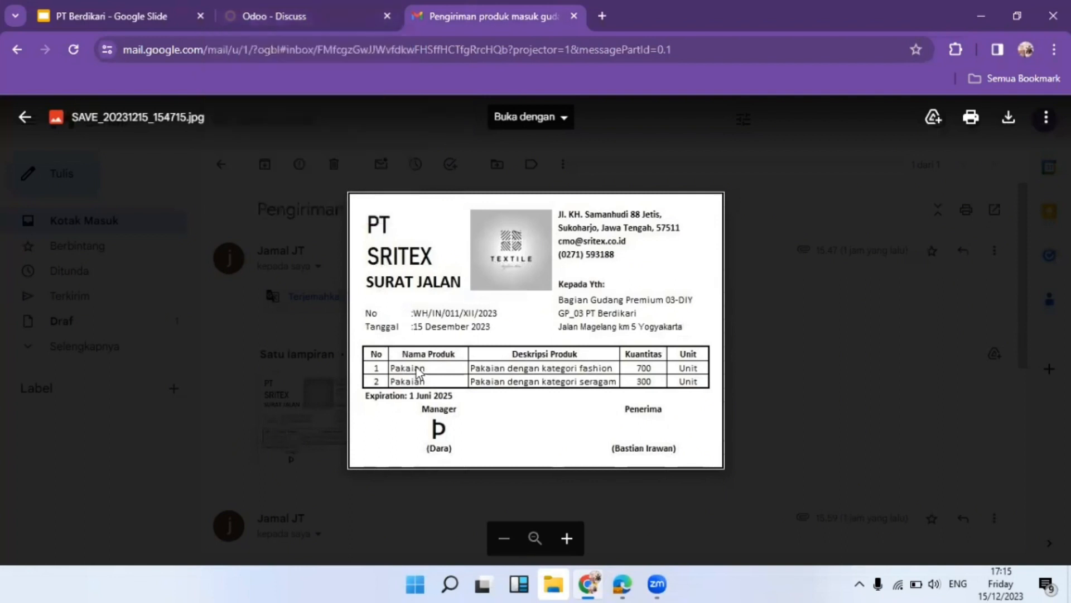
scroll(422, 368, up, 4)
scroll(484, 354, down, 4)
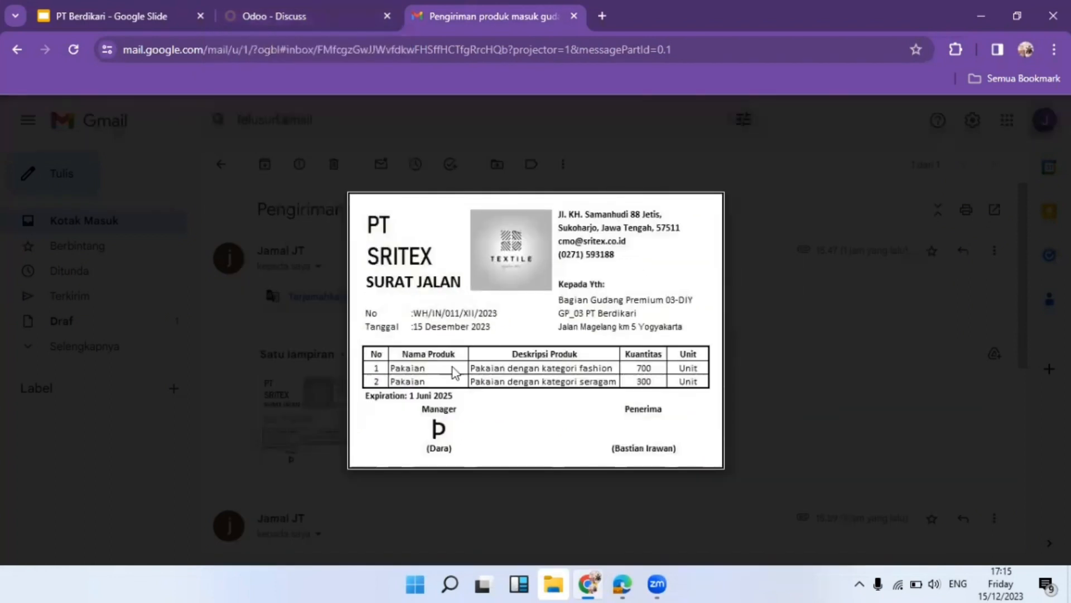
scroll(454, 368, up, 3)
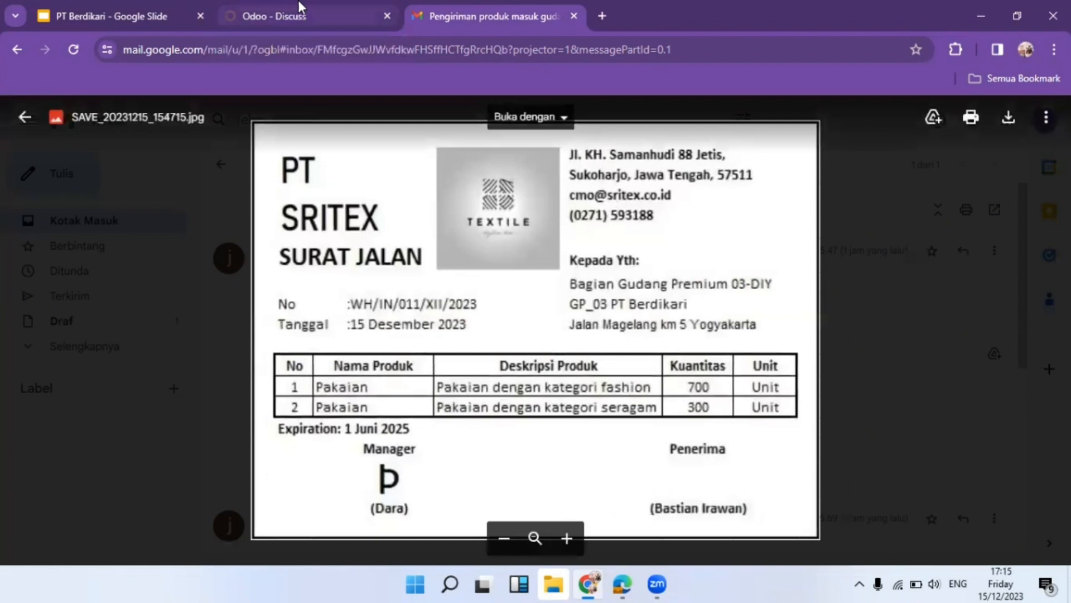
click(310, 12)
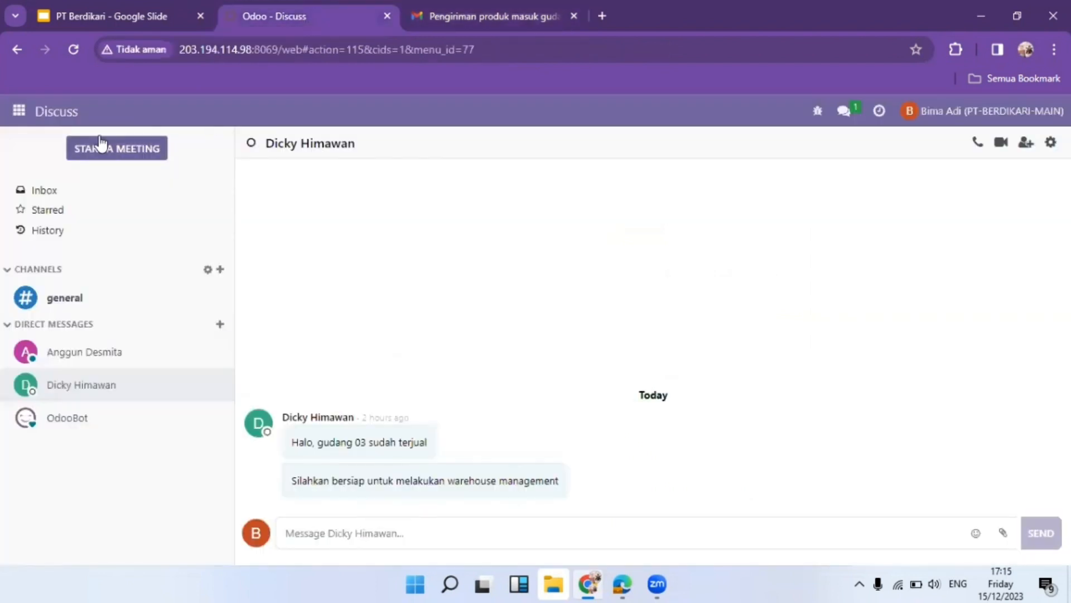
Open Inventory's Products list, recheck the delivery note, and minimise the browser
click(19, 114)
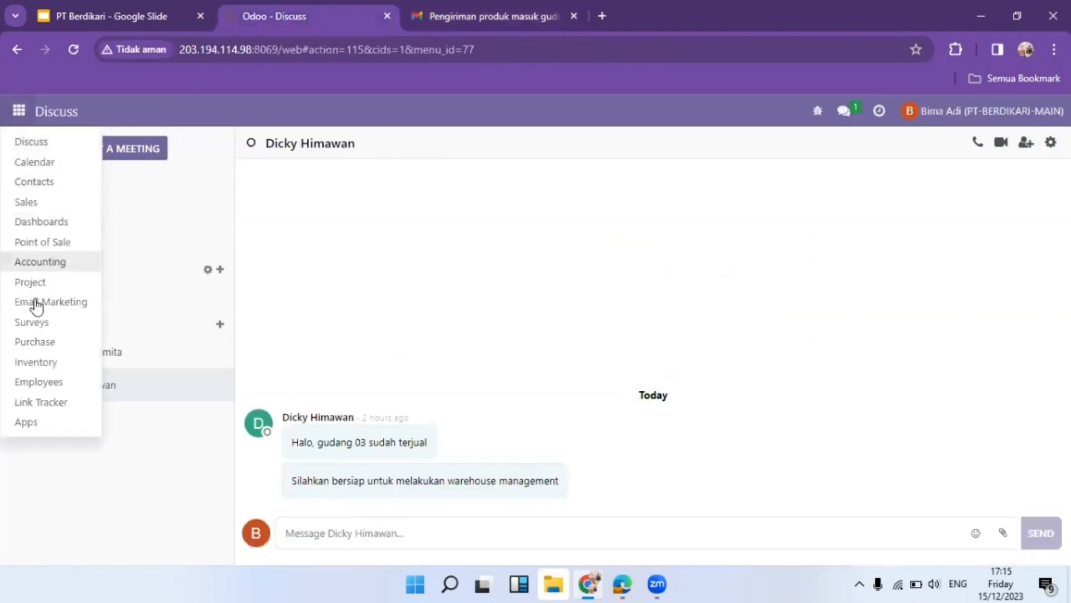
click(53, 371)
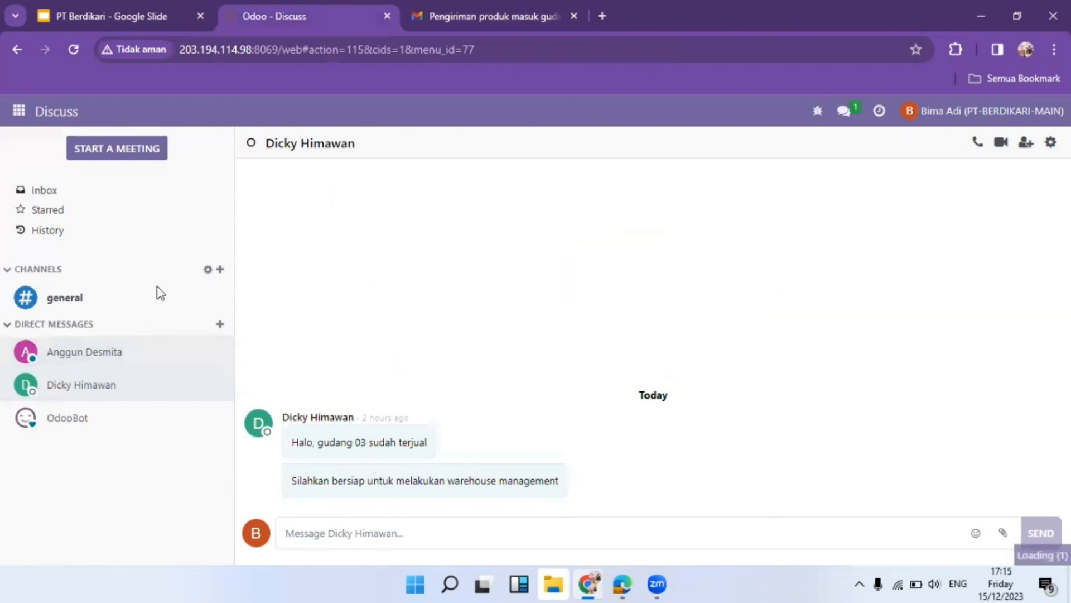
click(254, 113)
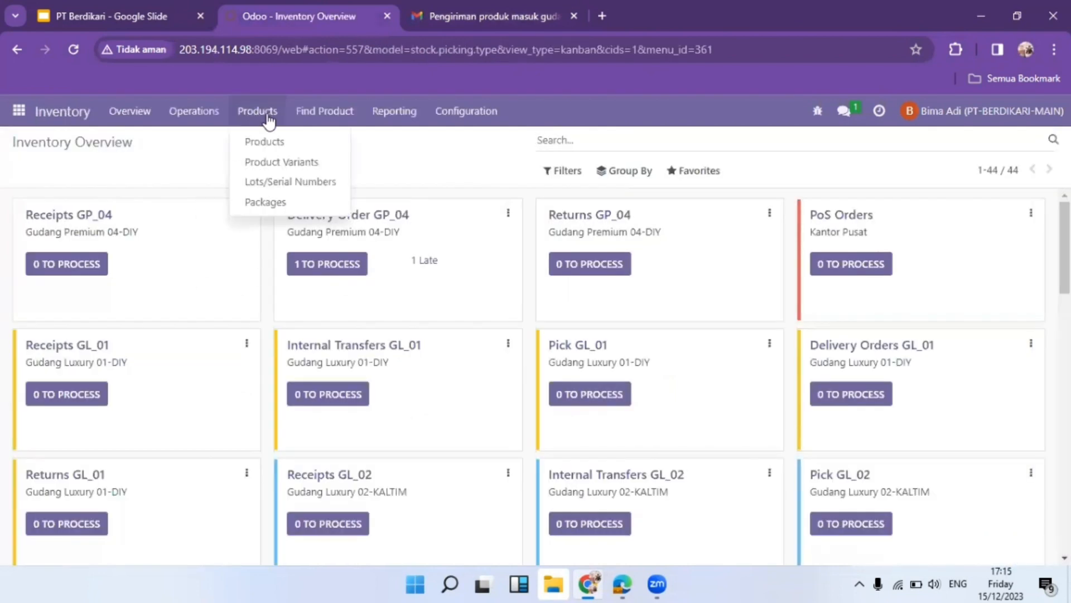
click(266, 139)
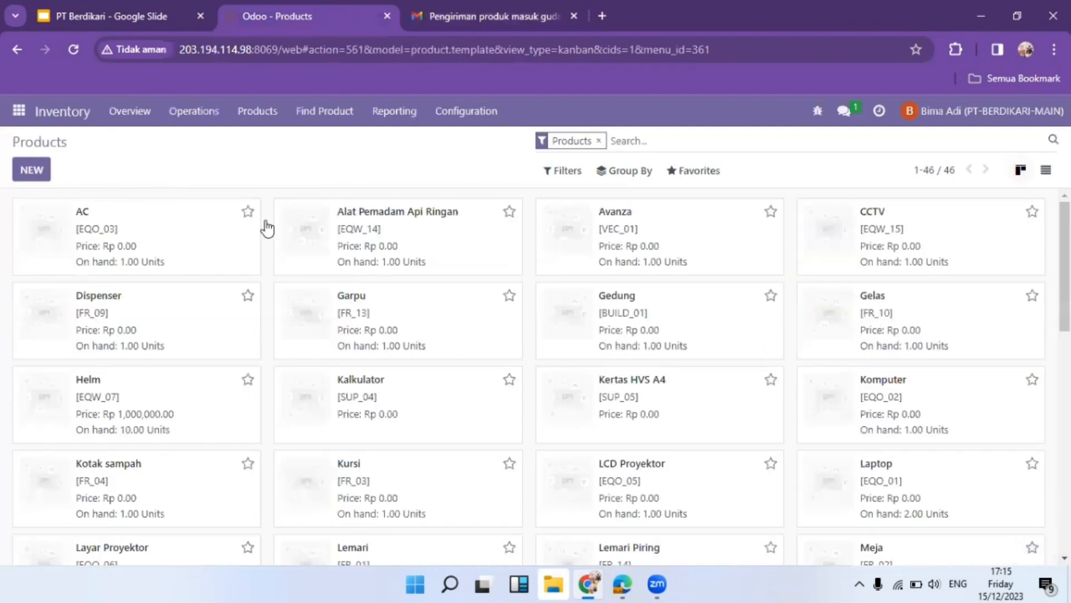
click(491, 16)
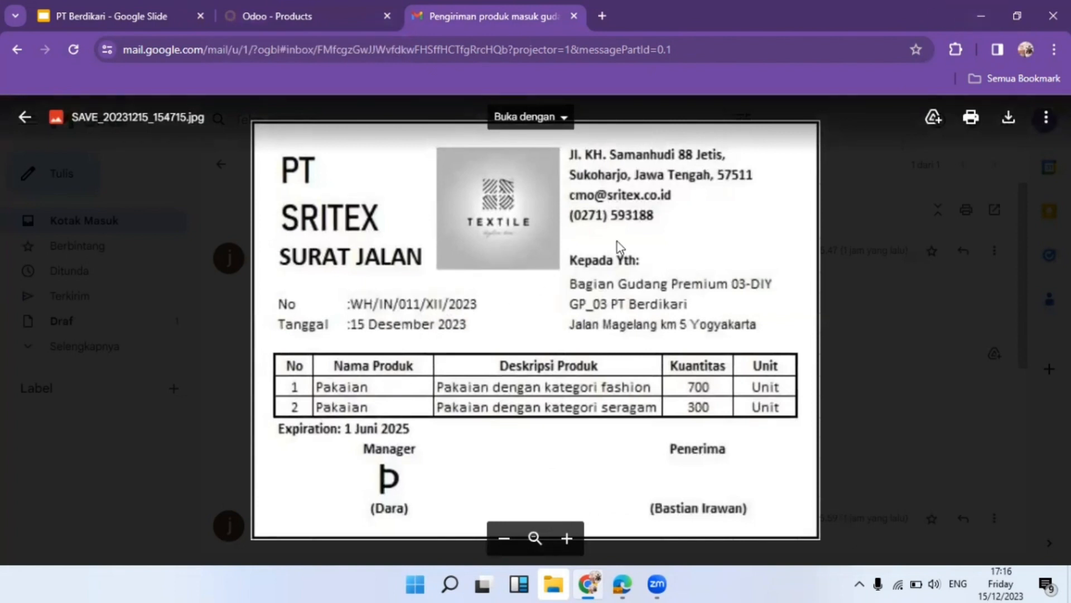
click(981, 16)
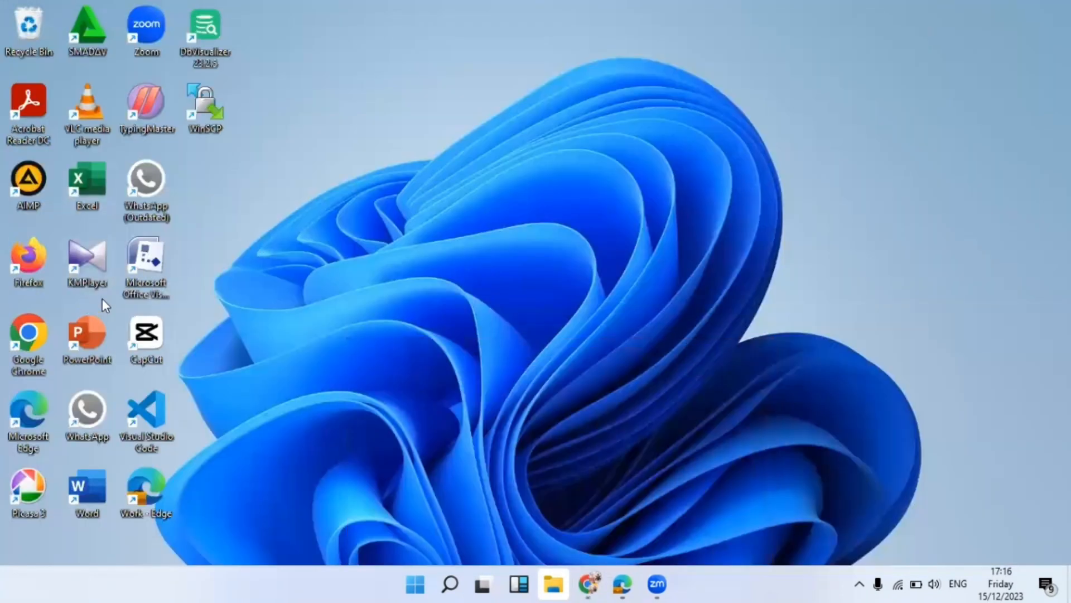
Check the Pakaian row in PT Sritex.xlsx in Excel, then return to the browser
double_click(80, 163)
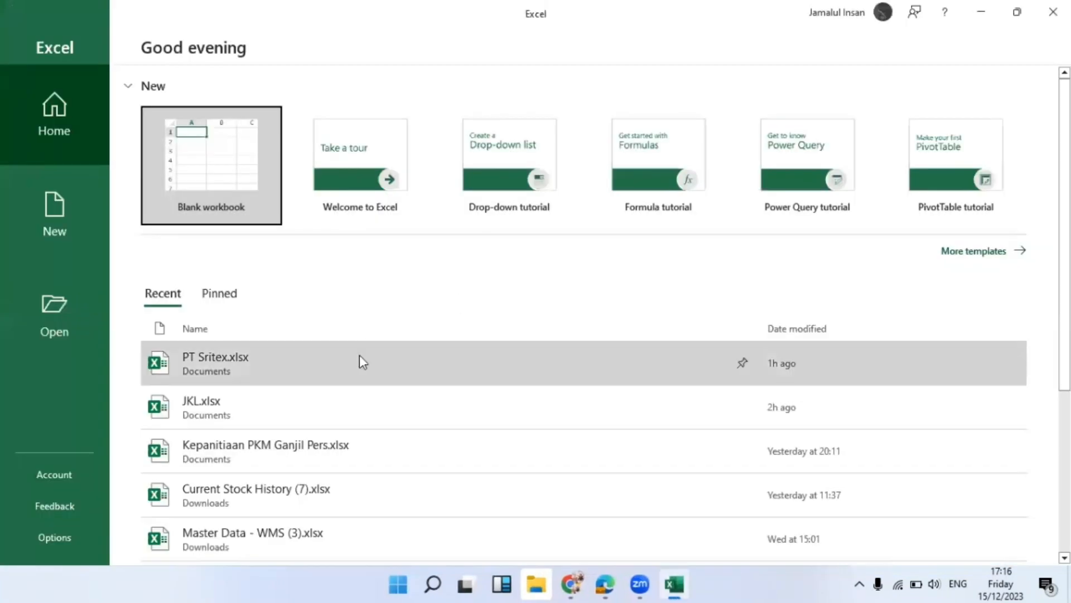
click(361, 357)
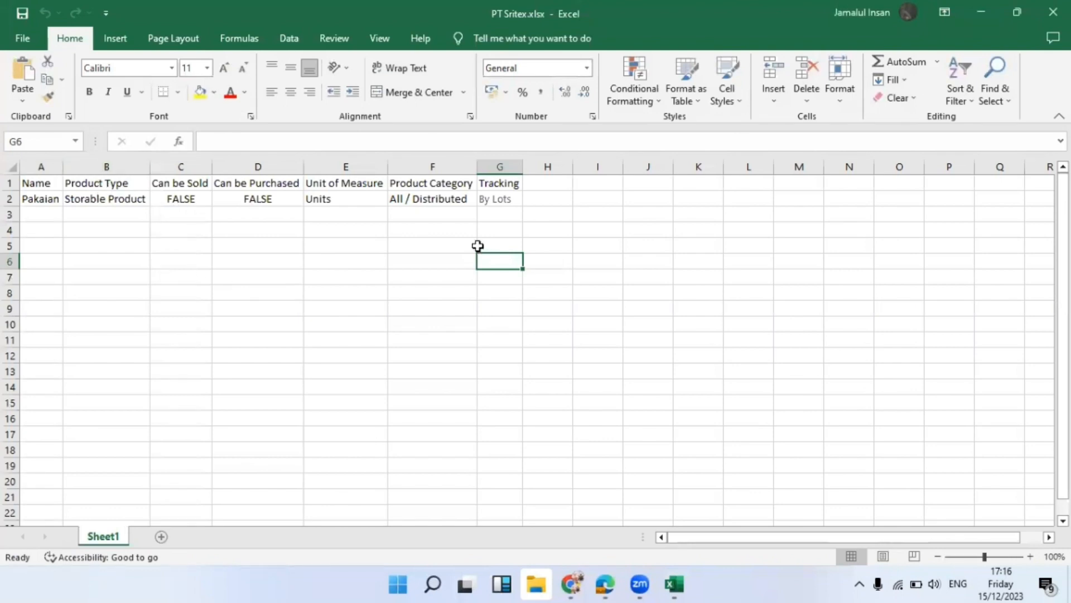
click(984, 11)
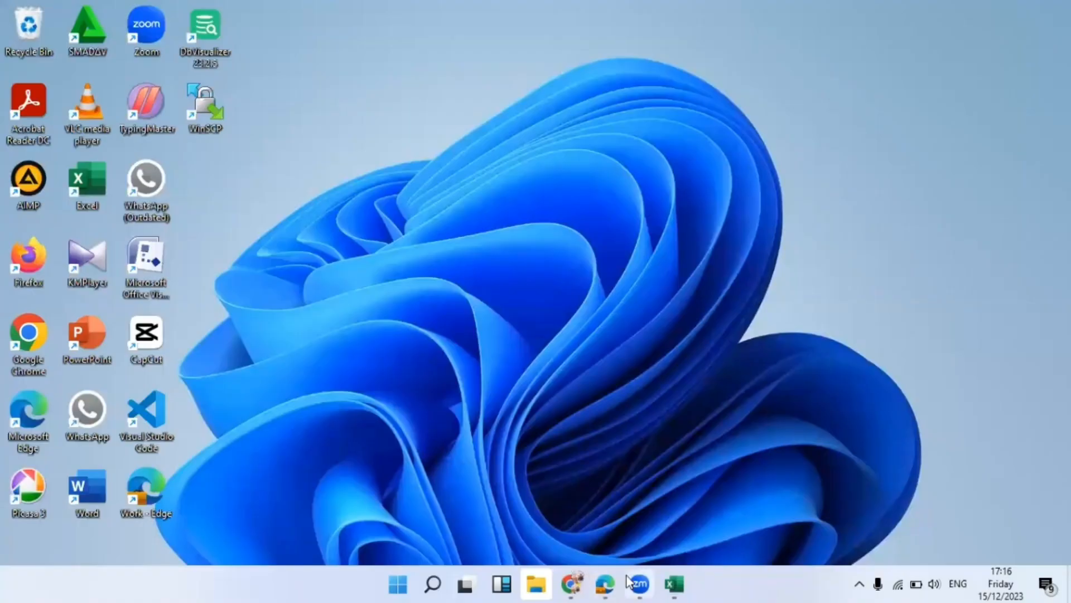
click(571, 584)
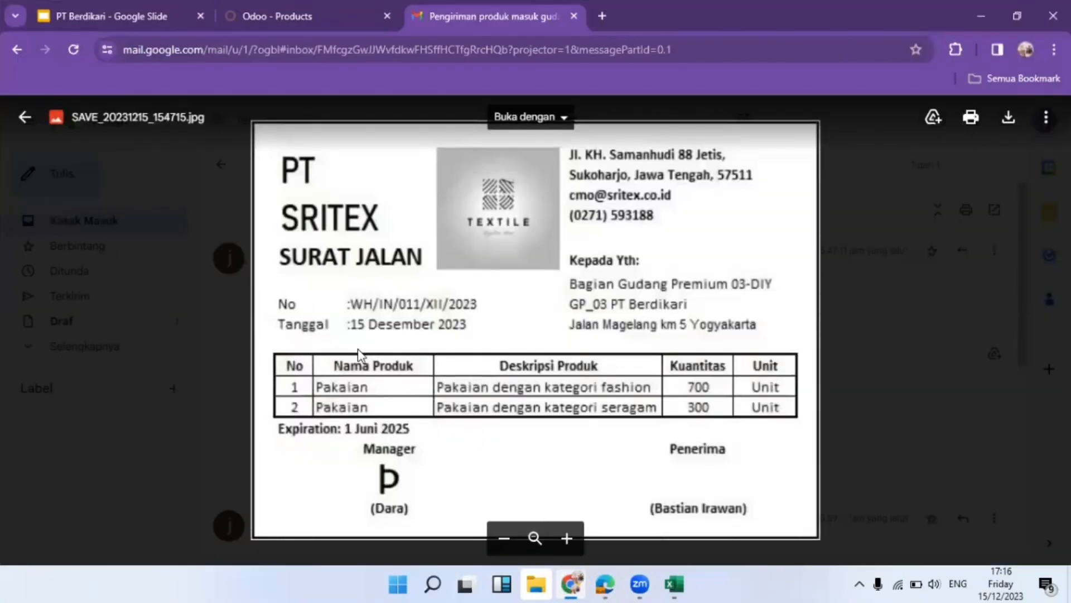
Import Documents\PT Sritex.xlsx into Products, testing the mapping before importing the Pakaian record
click(351, 8)
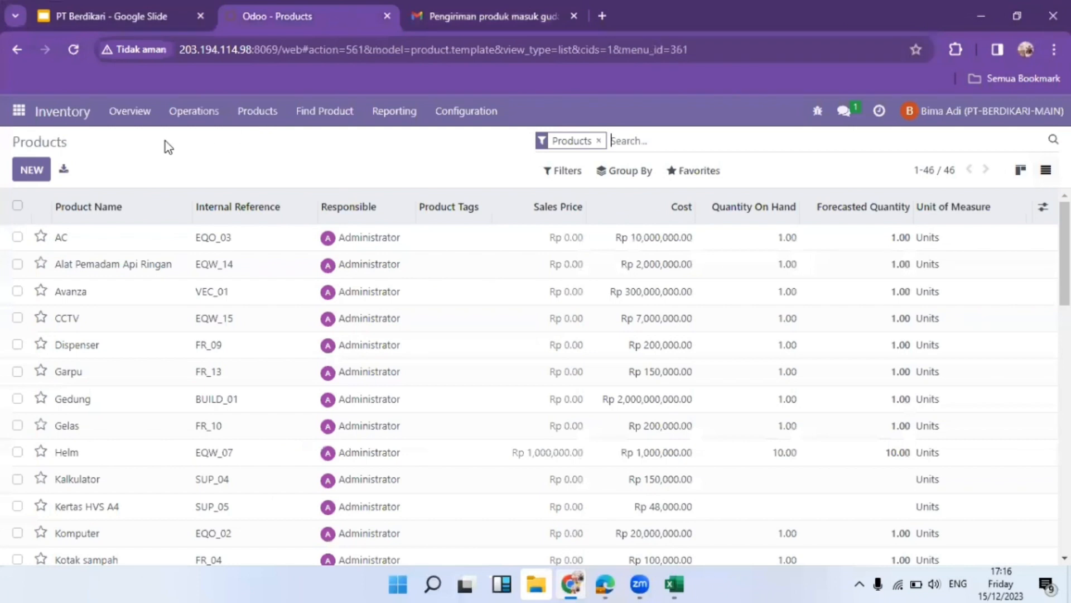
click(693, 171)
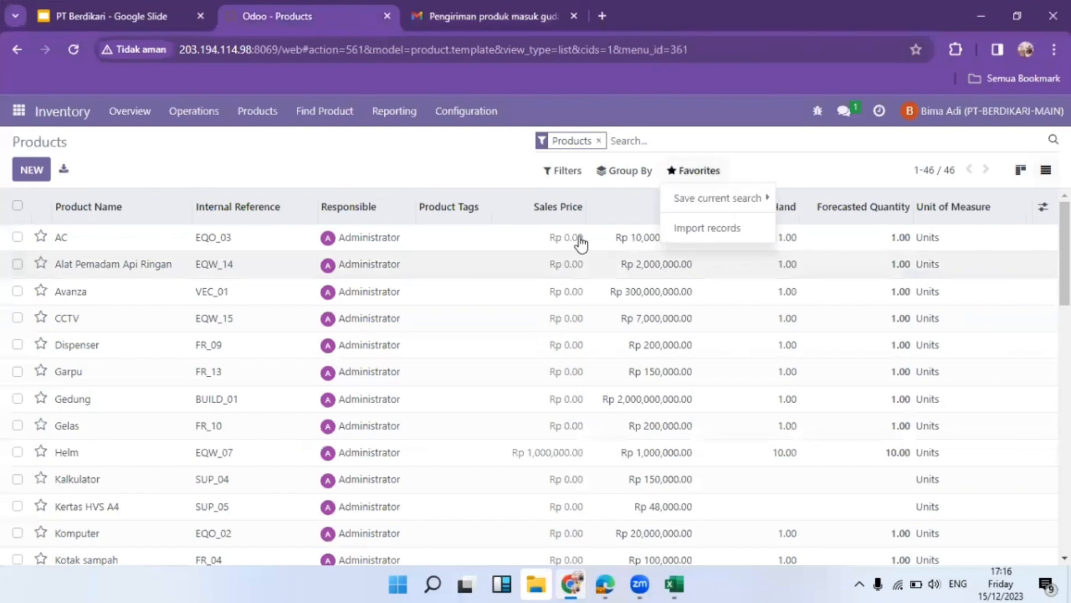
click(702, 229)
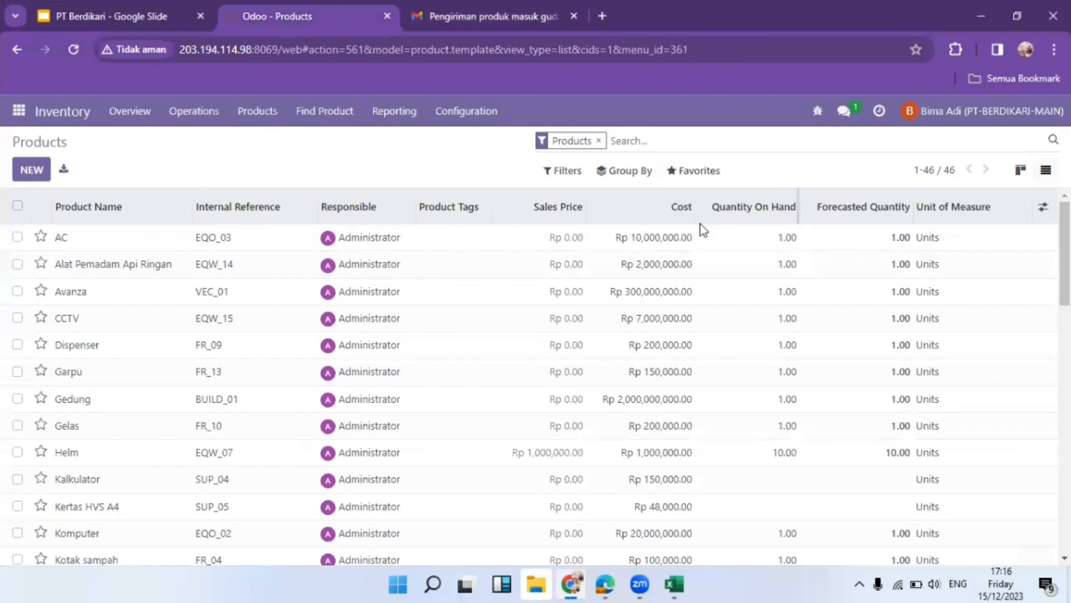
click(54, 162)
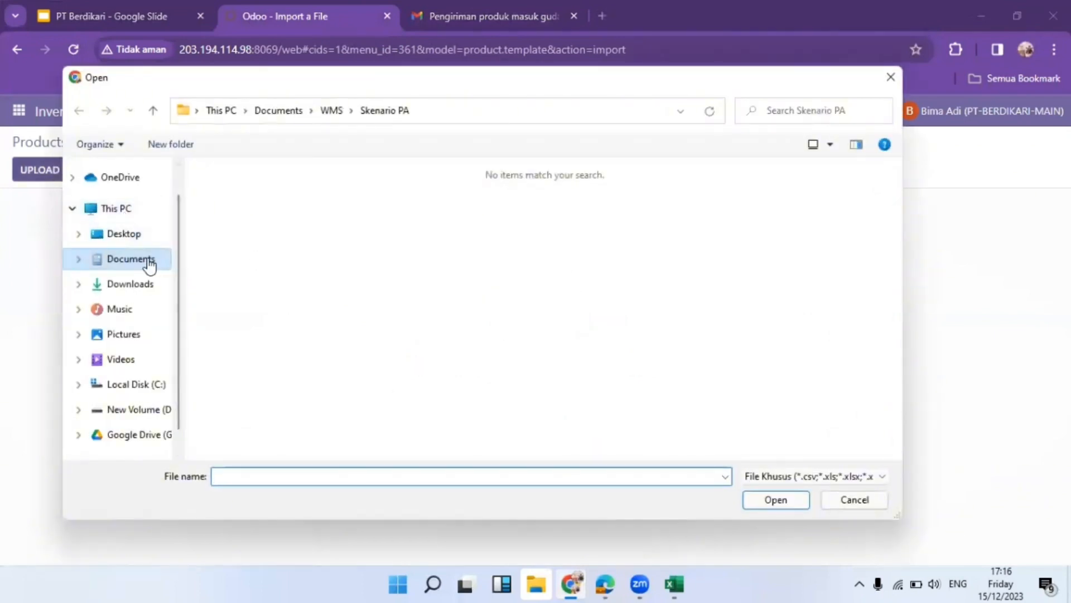
click(149, 266)
scroll(337, 193, up, 7)
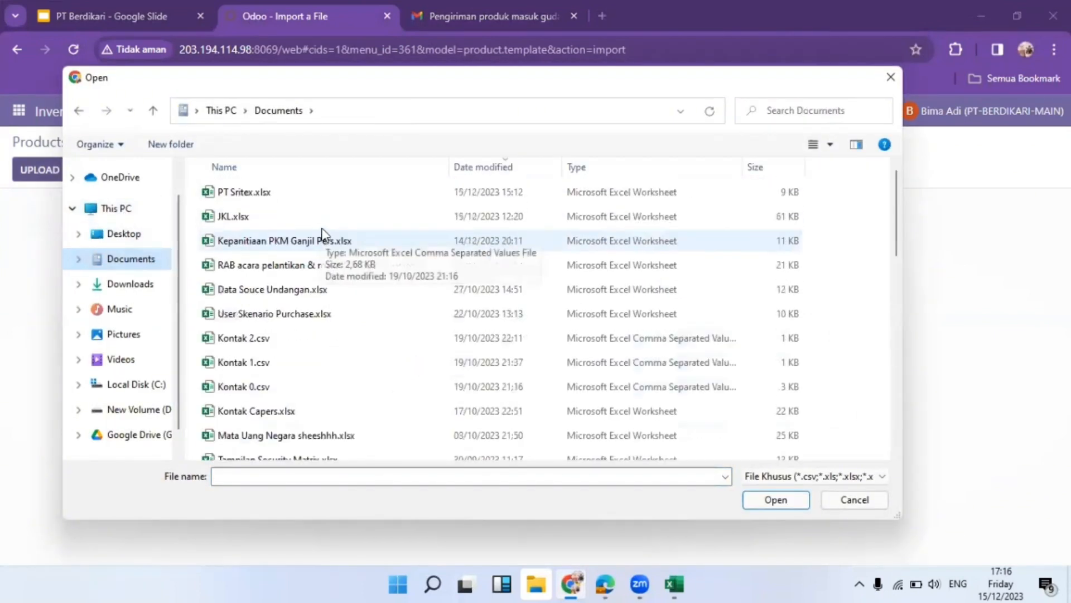
click(337, 195)
double_click(337, 197)
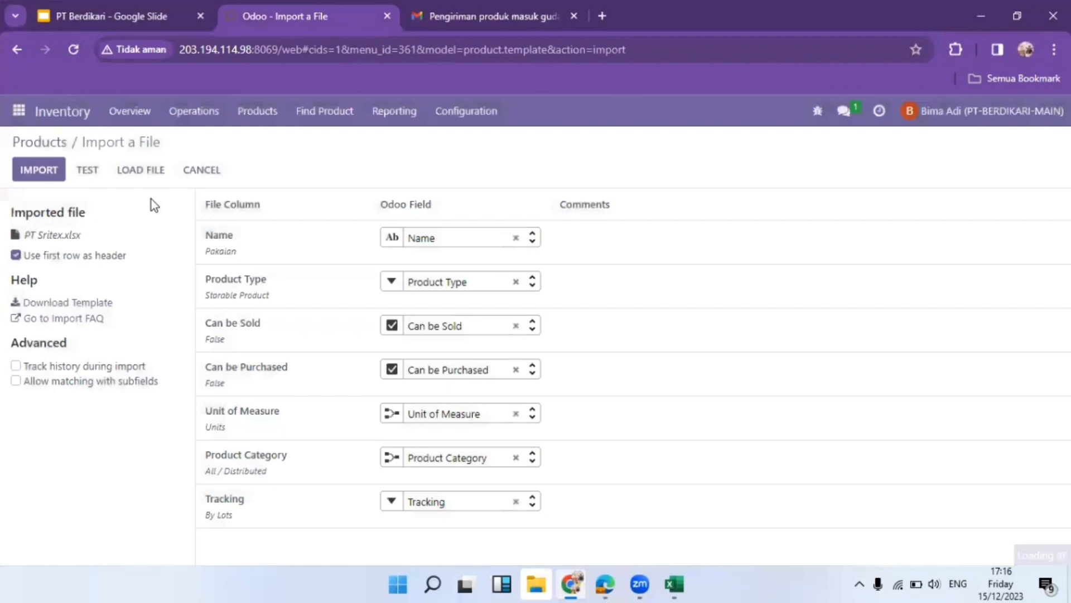
click(88, 169)
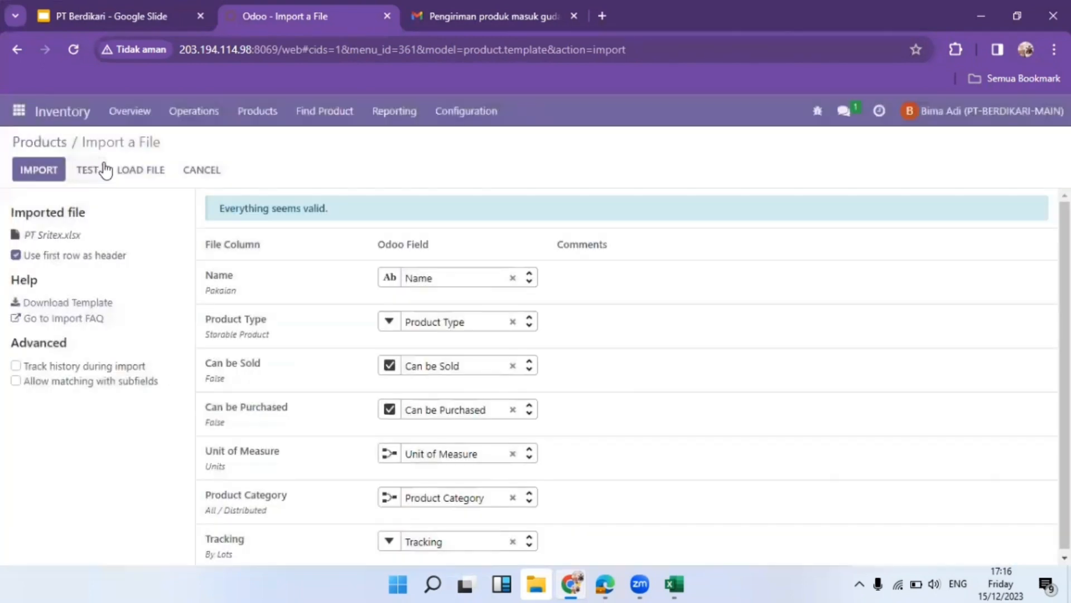
click(44, 175)
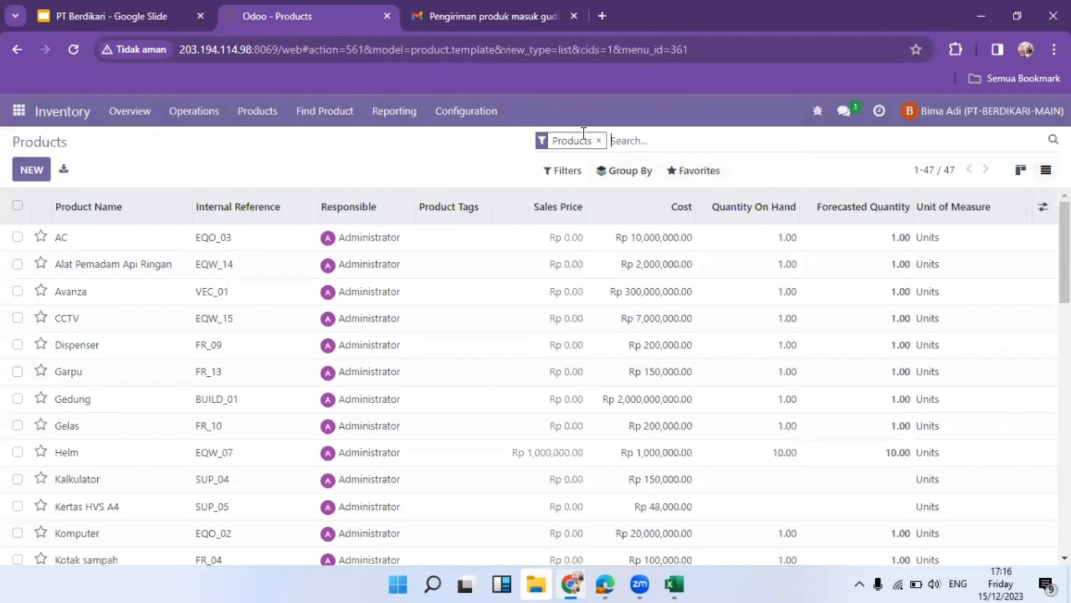
Open the Pakaian product, remove the PPN OUT 11% tax and set sales price to Rp 0.00
click(599, 140)
text(pakaian)
key(Return)
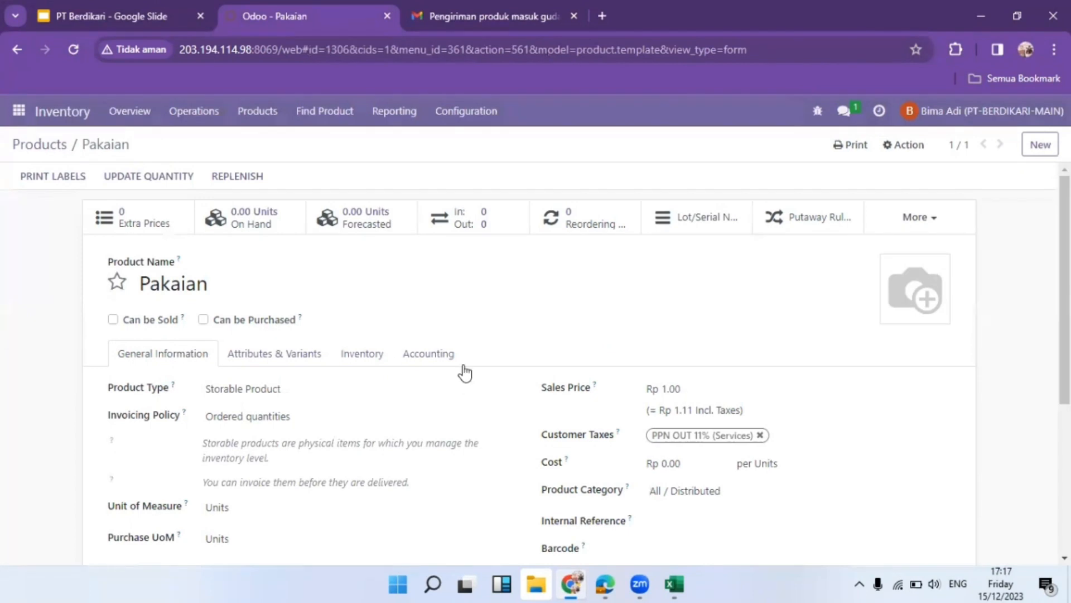
click(760, 435)
drag(710, 389, 647, 395)
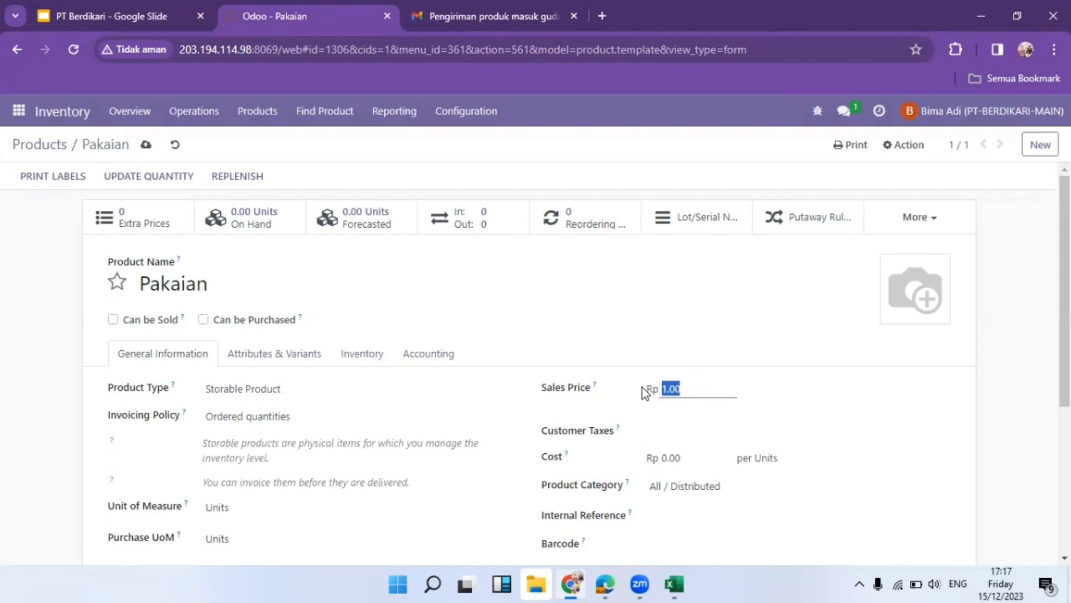
click(640, 342)
scroll(642, 345, down, 3)
scroll(644, 347, up, 3)
Add a Category attribute line with values Fashion and Seragam to Pakaian
click(297, 347)
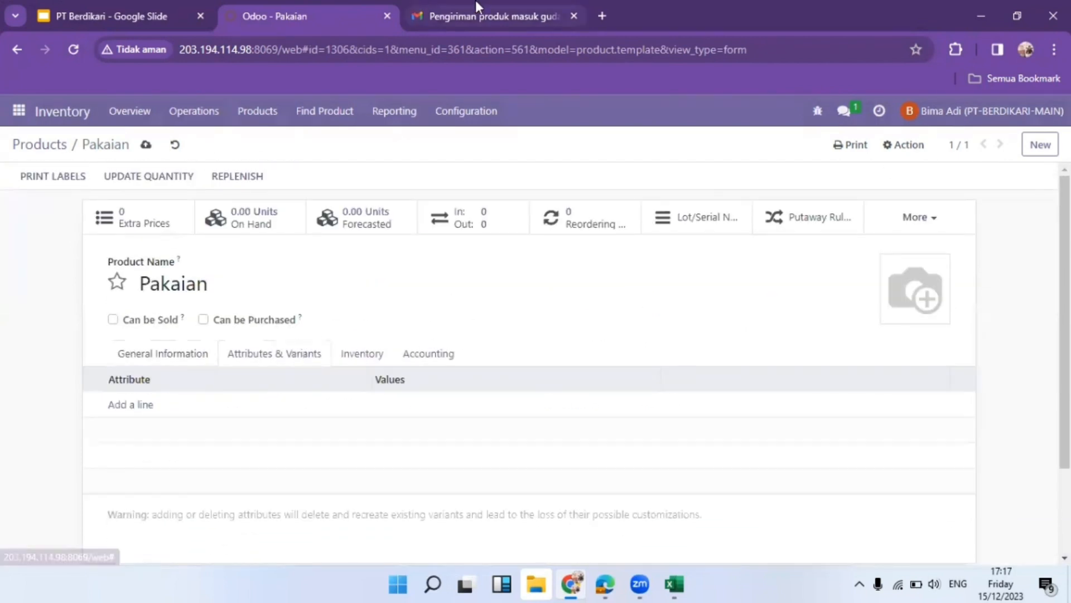
click(479, 14)
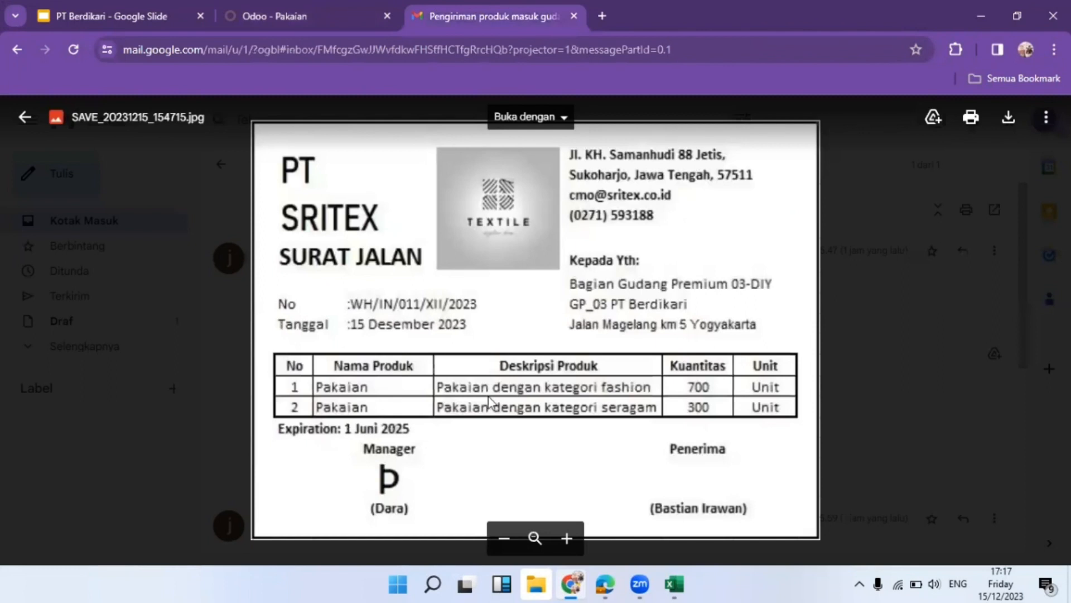
click(325, 4)
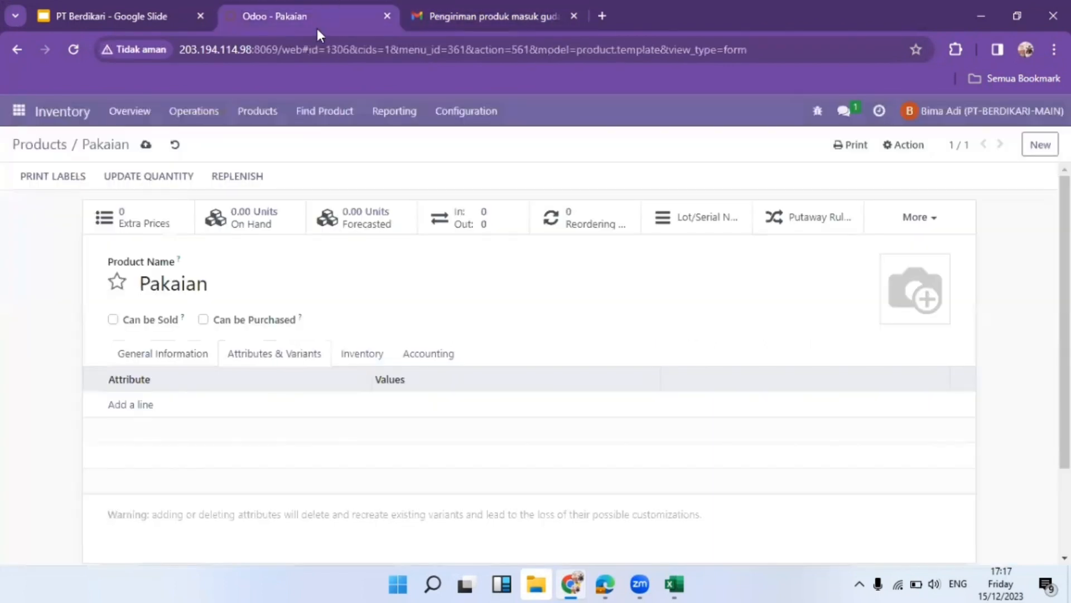
click(140, 408)
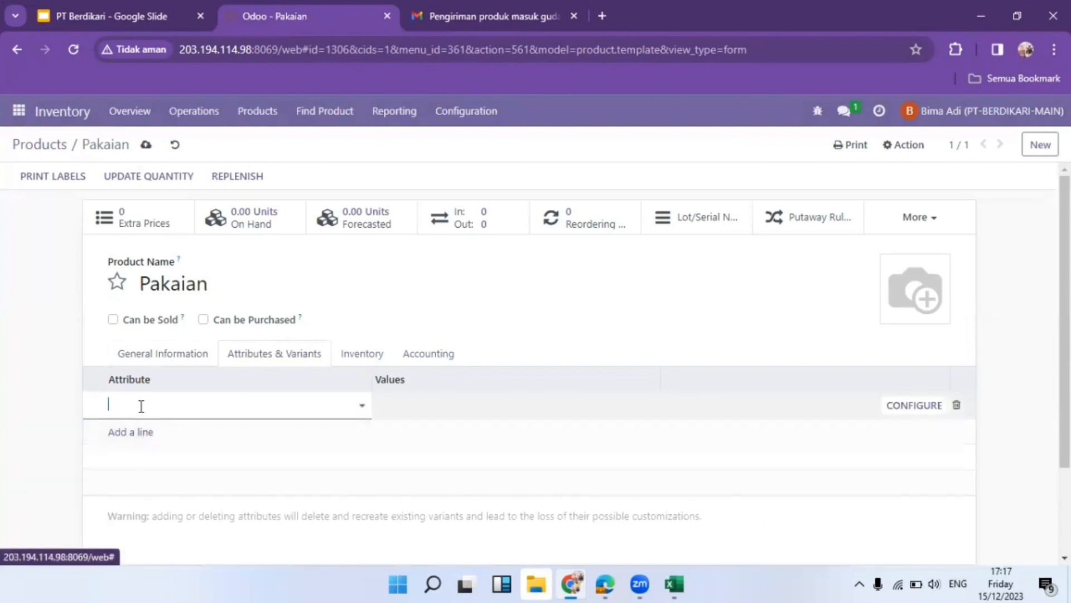
click(152, 407)
click(180, 450)
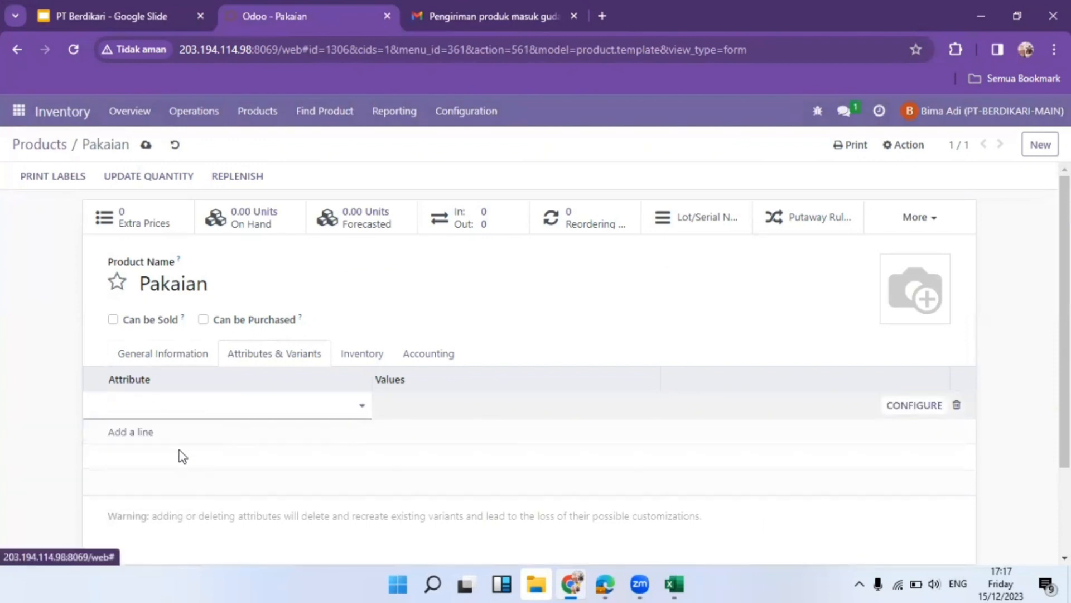
click(505, 405)
click(493, 402)
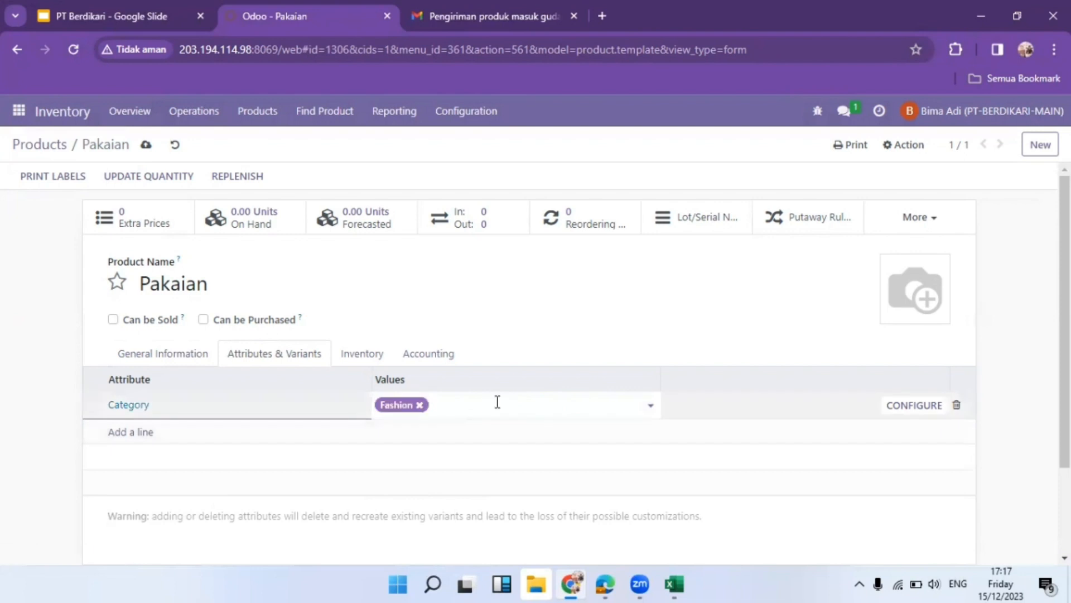
click(497, 402)
click(487, 430)
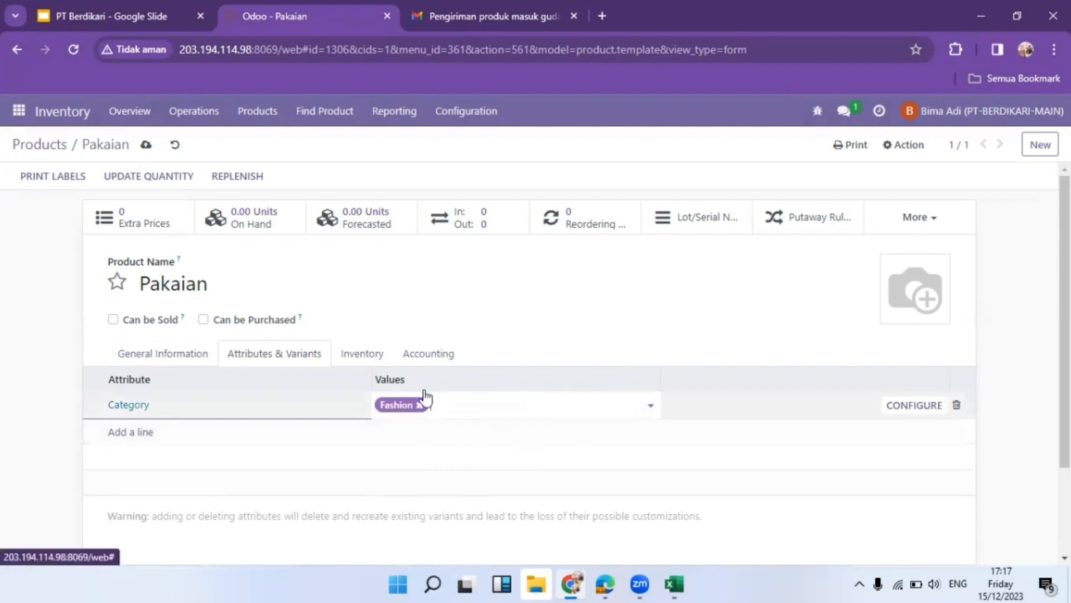
click(362, 352)
Replace Buy with GP 03-DIY one-step receive and deliver routes, enable Expiration Date, and save
scroll(462, 378, down, 1)
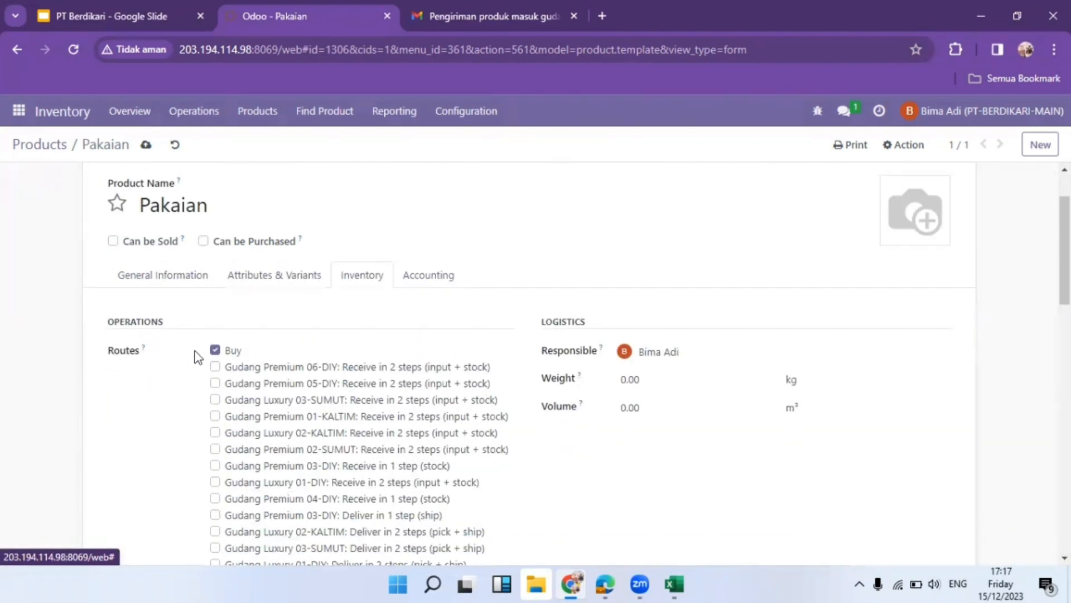
click(215, 350)
scroll(321, 385, down, 2)
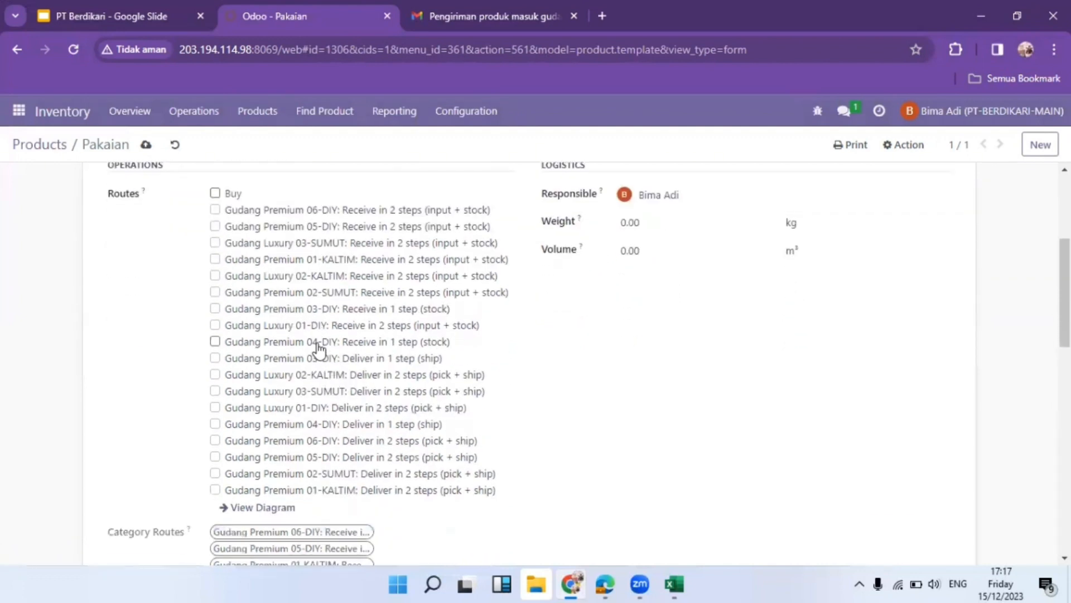
click(319, 360)
click(321, 316)
scroll(329, 357, down, 7)
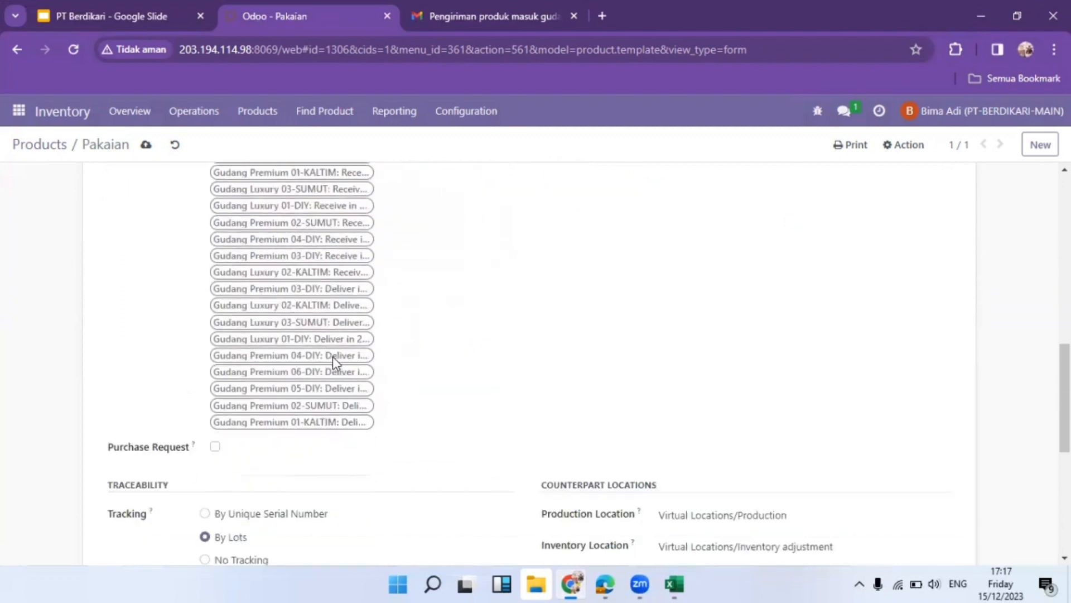
scroll(334, 362, down, 4)
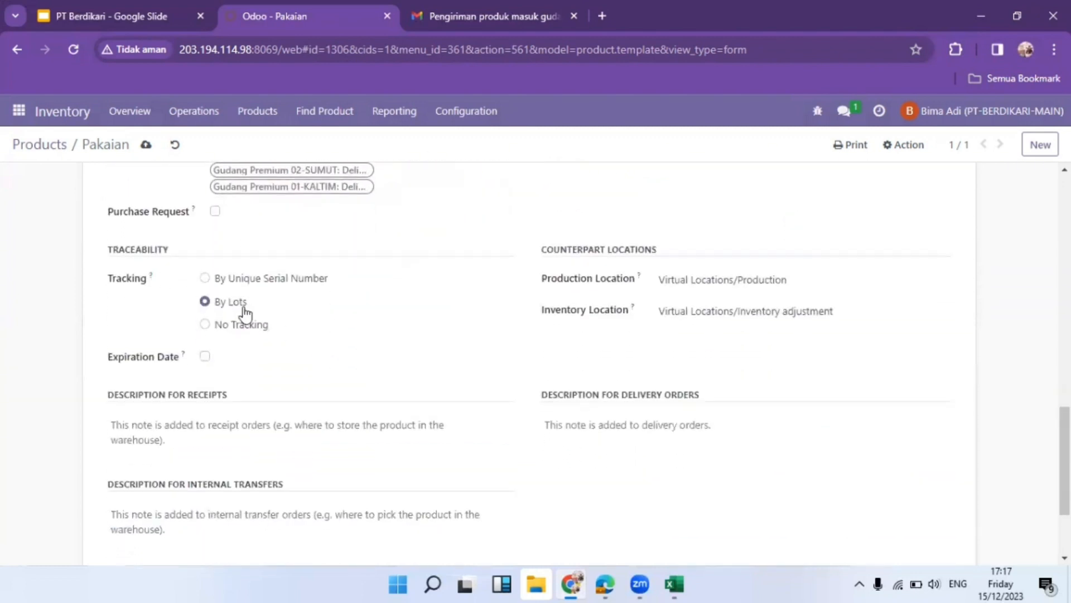
click(205, 357)
scroll(398, 270, up, 10)
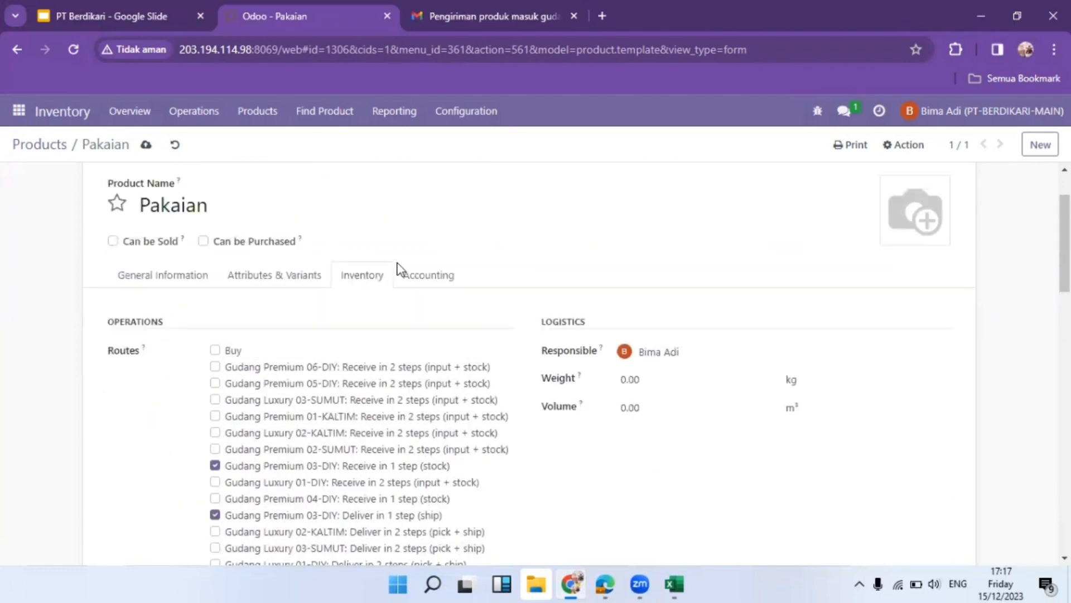
click(145, 145)
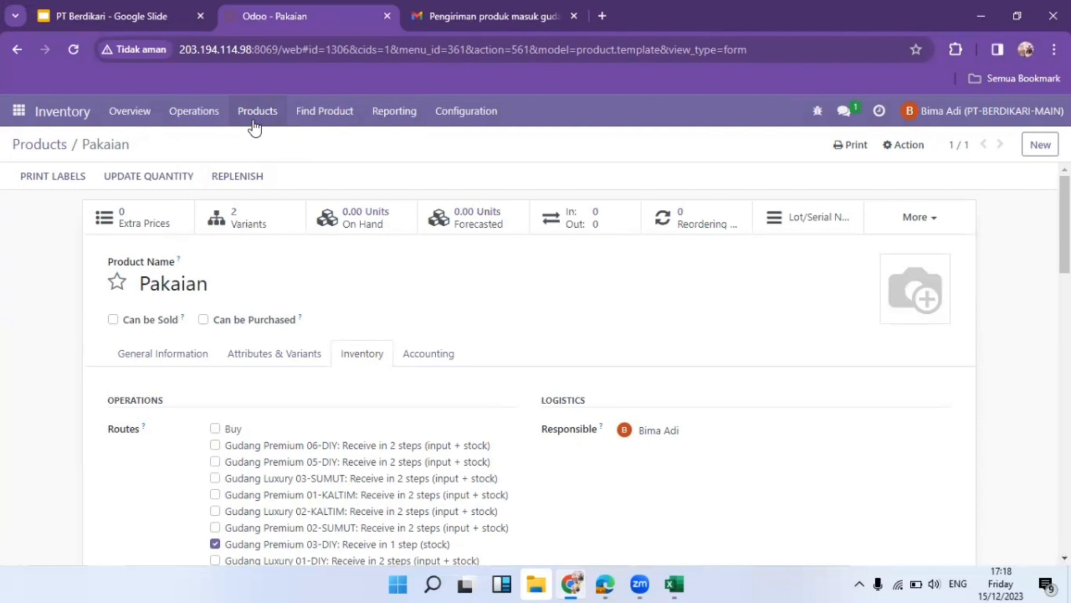
Open the Product Variants list and the Pakaian (Fashion) variant's barcode field
click(253, 125)
click(293, 159)
scroll(334, 304, down, 5)
scroll(337, 305, down, 10)
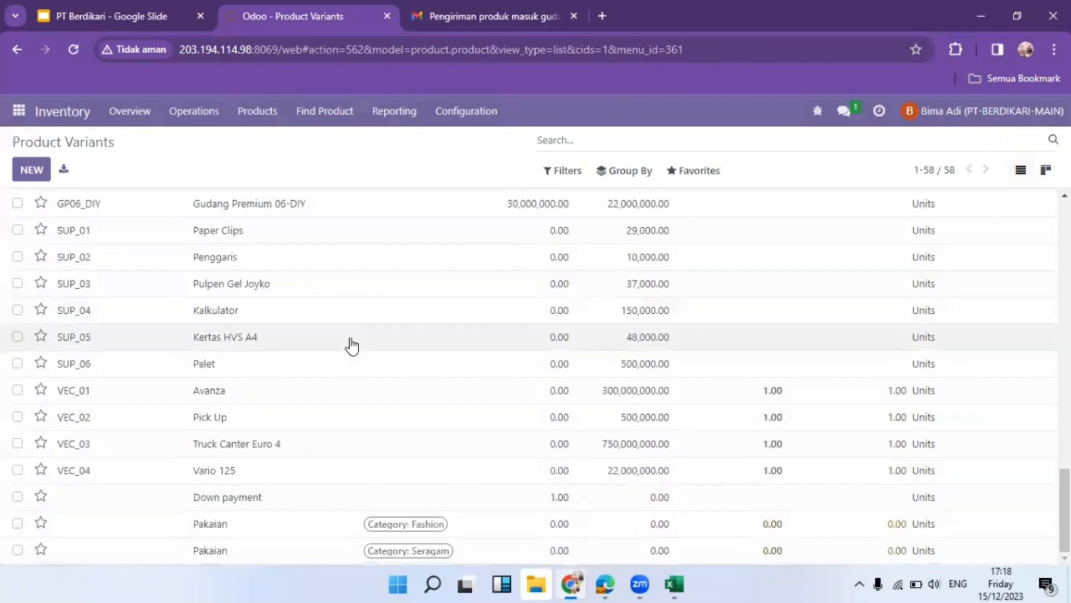
click(304, 520)
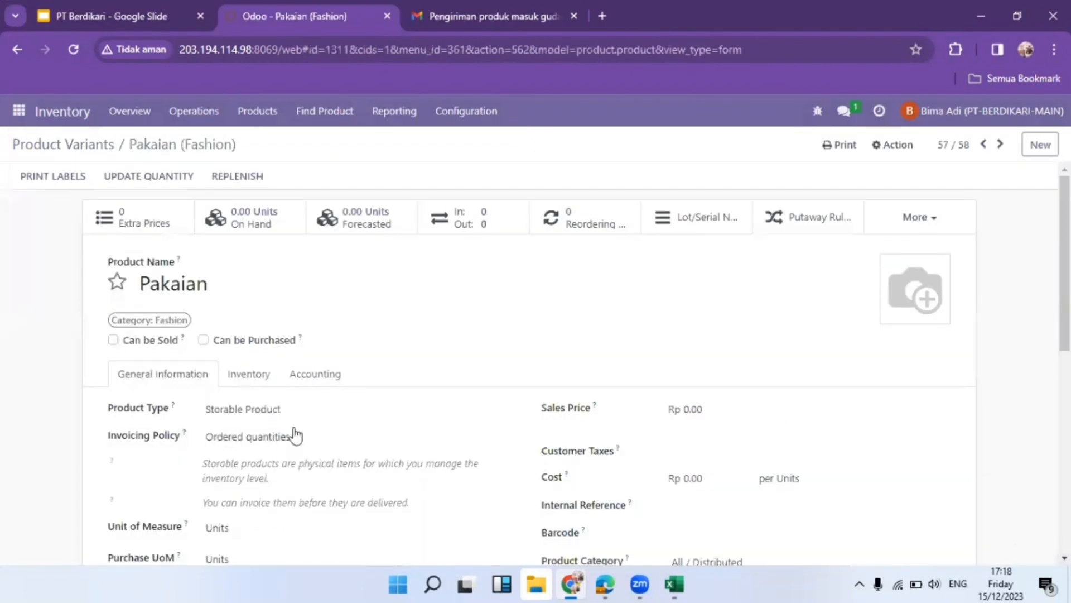
scroll(618, 420, down, 5)
scroll(619, 361, up, 3)
click(726, 379)
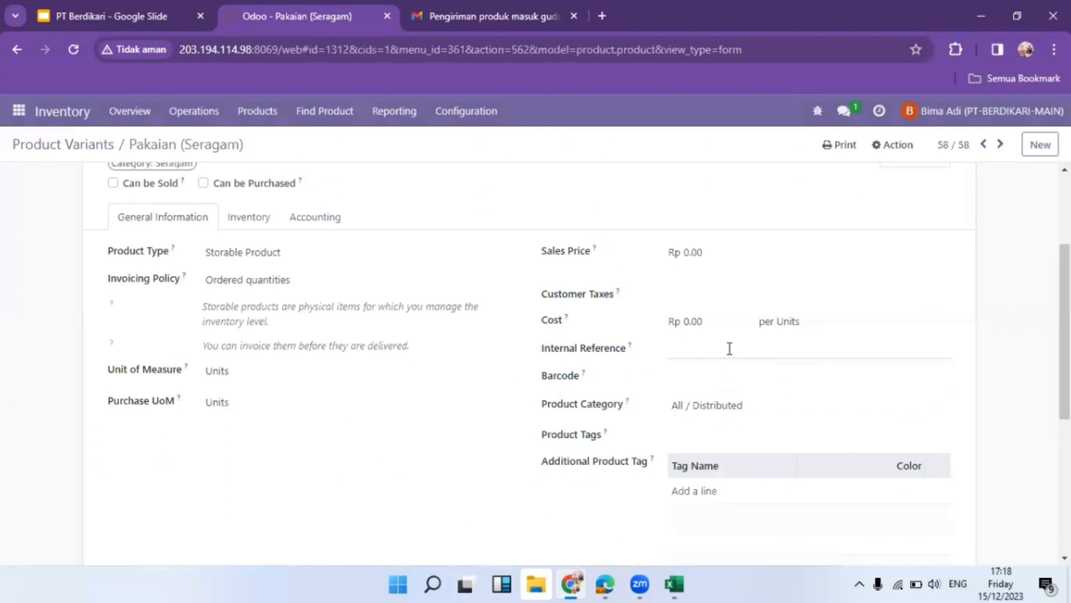
click(725, 368)
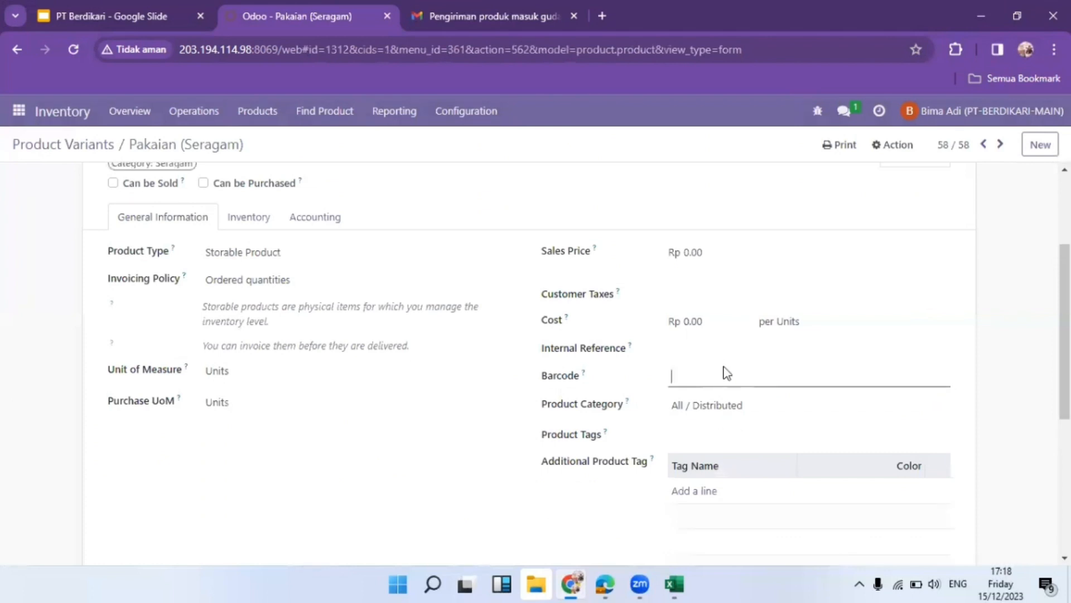
key(ctrl+v)
click(260, 145)
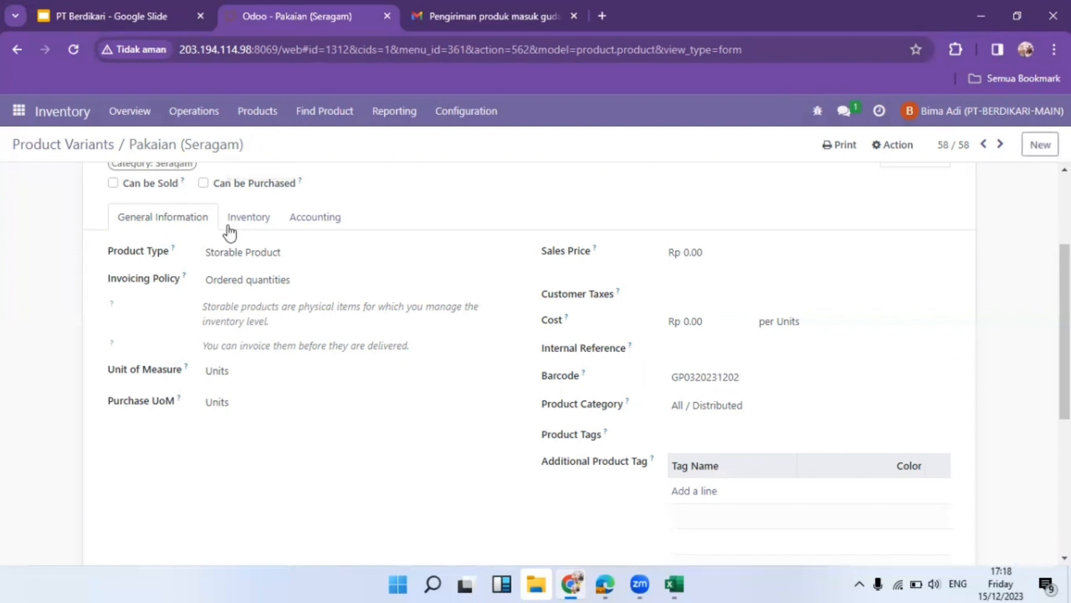
click(53, 146)
click(19, 111)
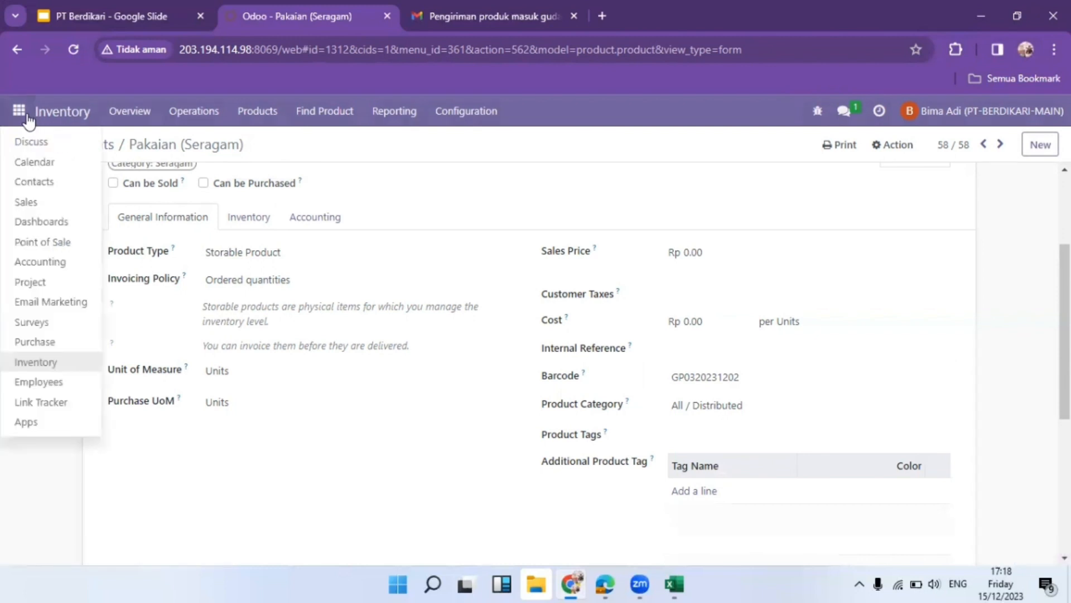
In Discuss, send the colleague a warehouse-prep request with the SRITEX delivery note image, then view it
click(72, 148)
click(86, 352)
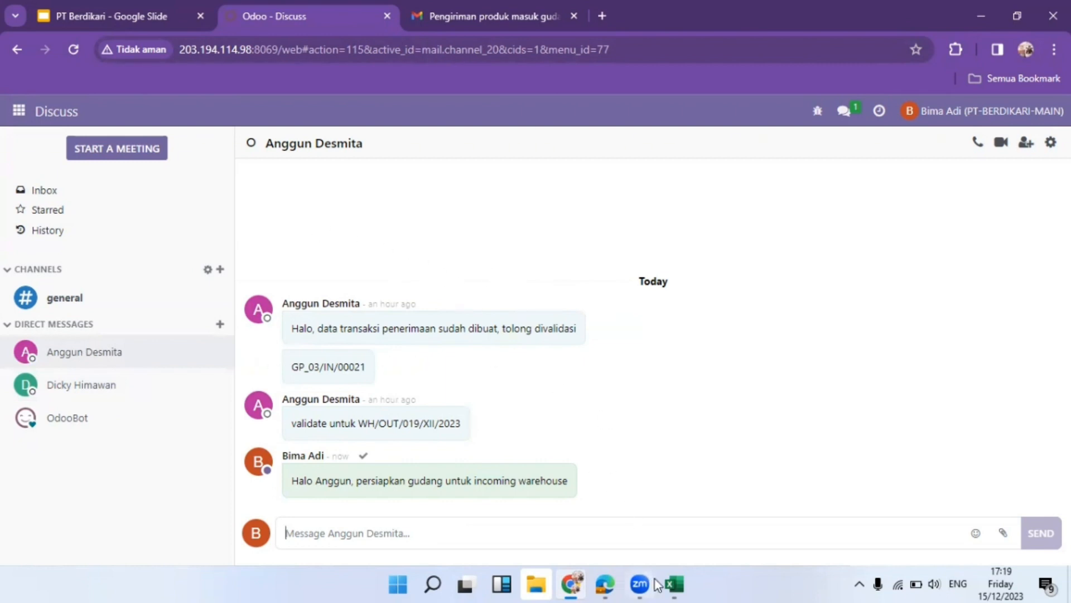
mouse_move(600, 585)
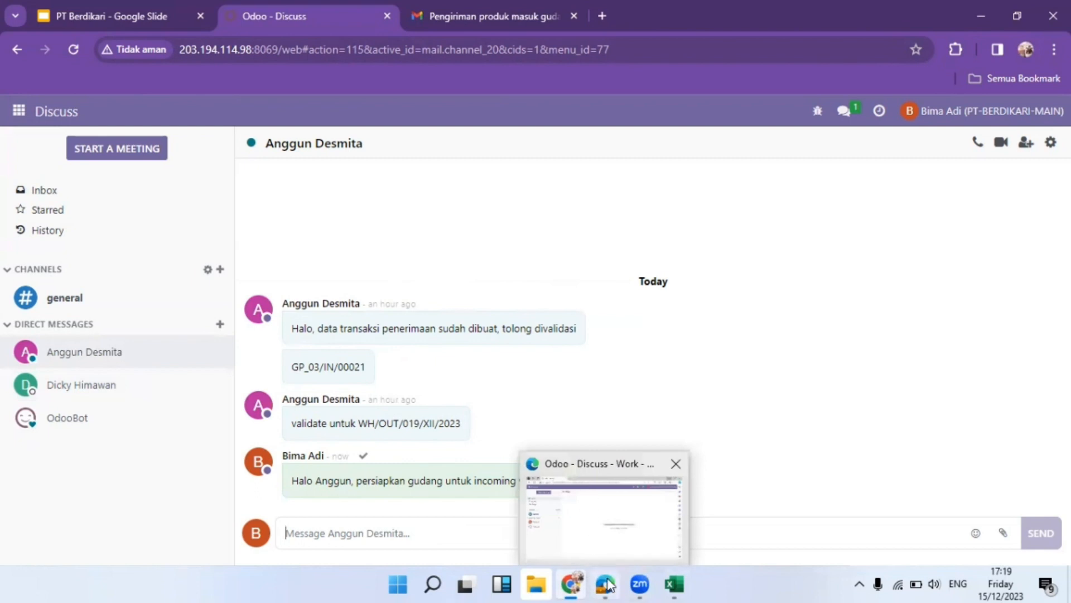
click(1003, 535)
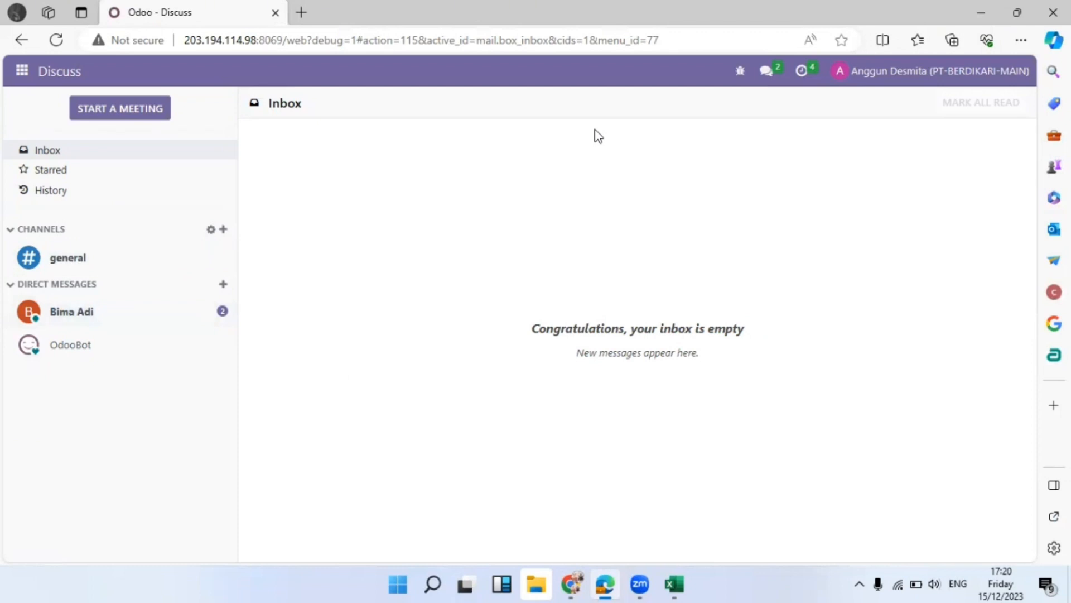
click(168, 317)
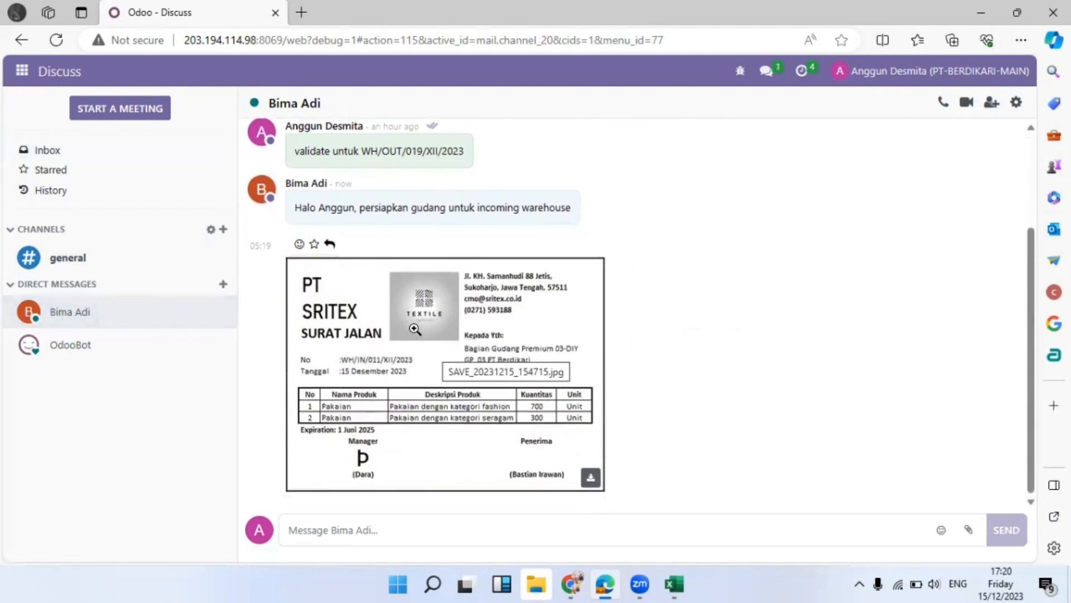
click(443, 300)
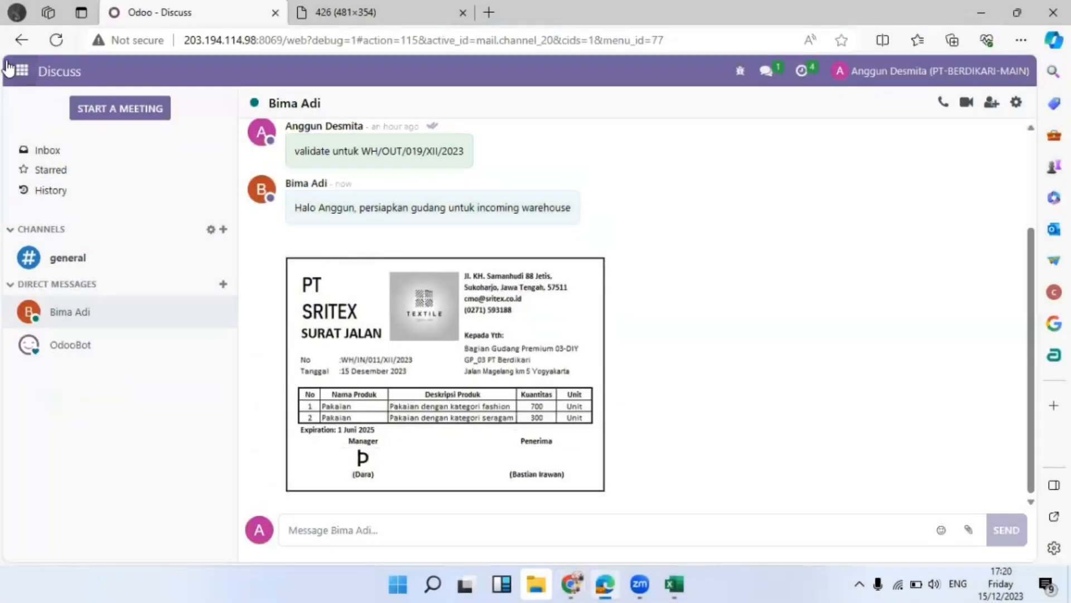
click(21, 71)
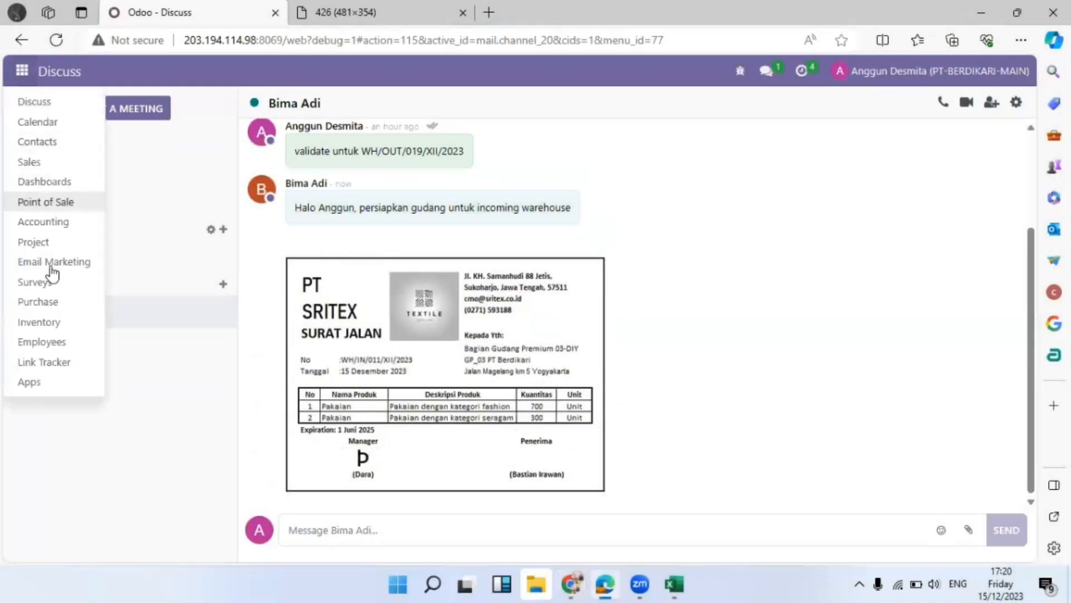
Open Inventory, glance at GP_04 receipts, and discard an unsaved new receipt
click(66, 321)
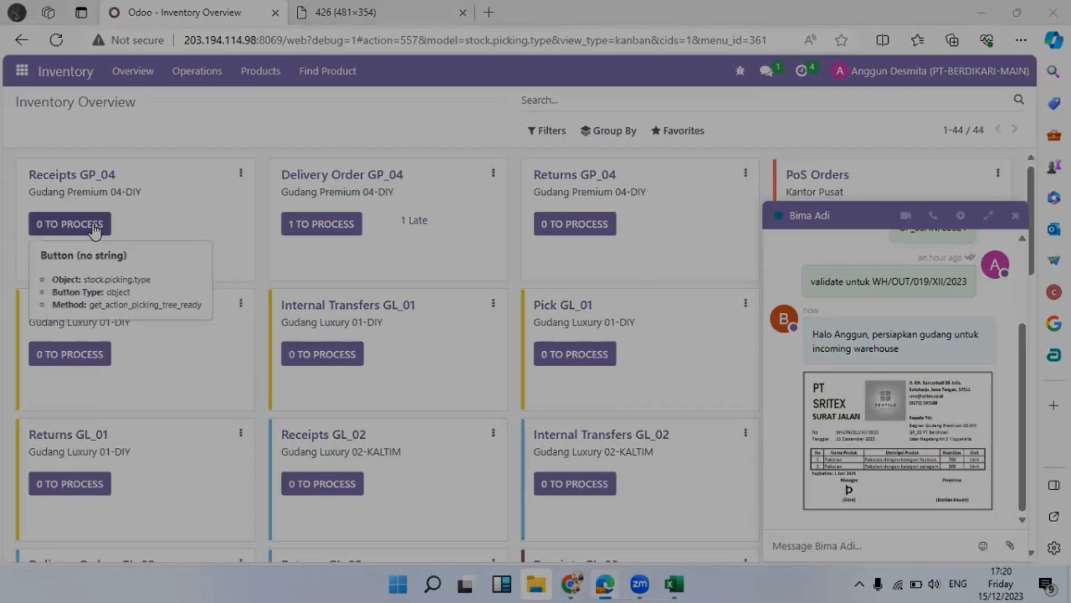
click(95, 227)
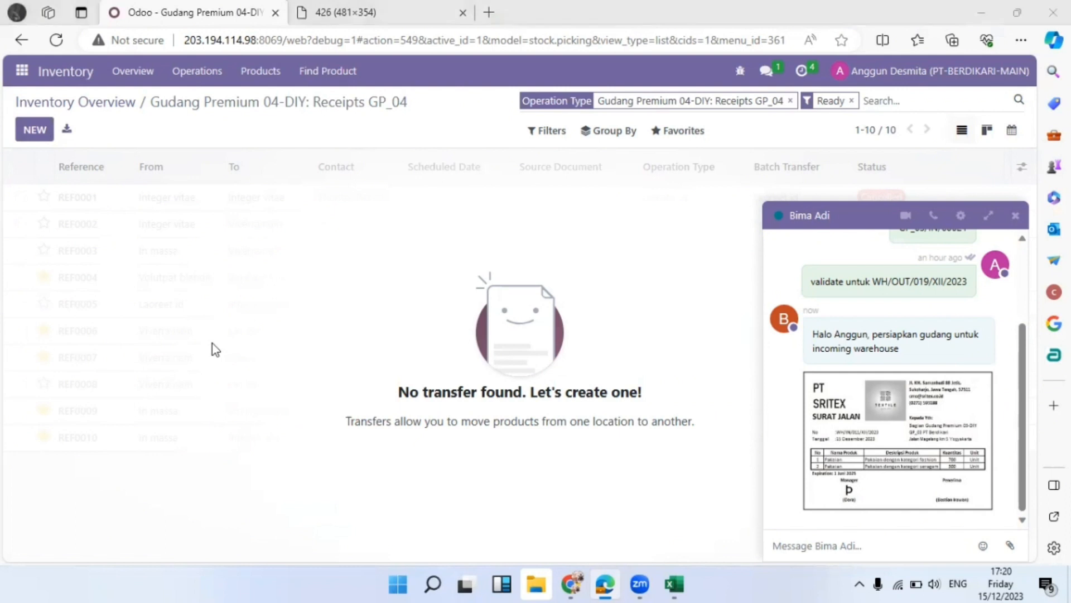
click(34, 129)
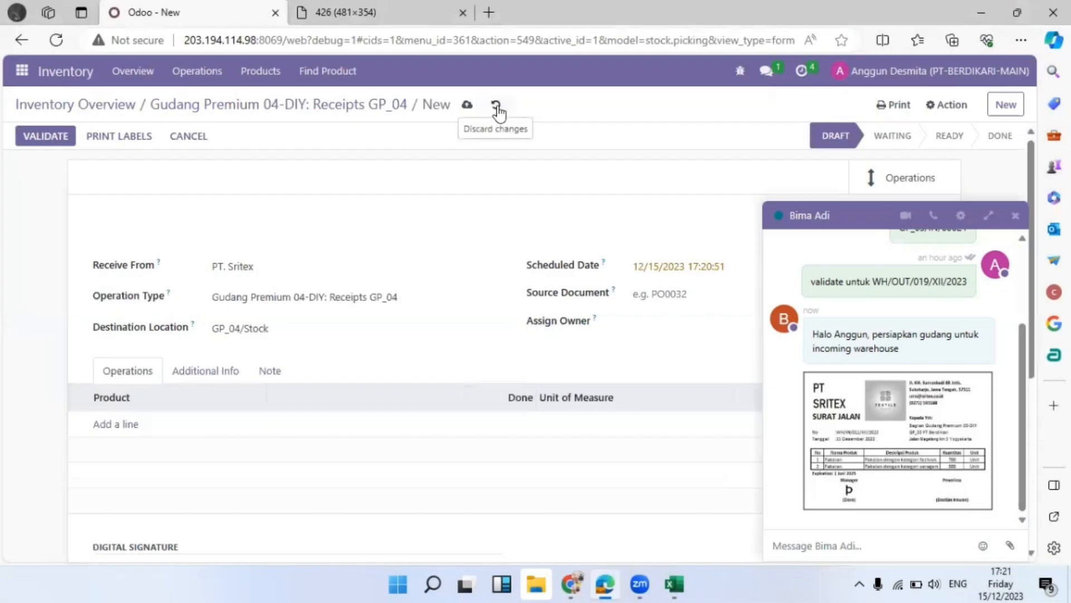
click(496, 105)
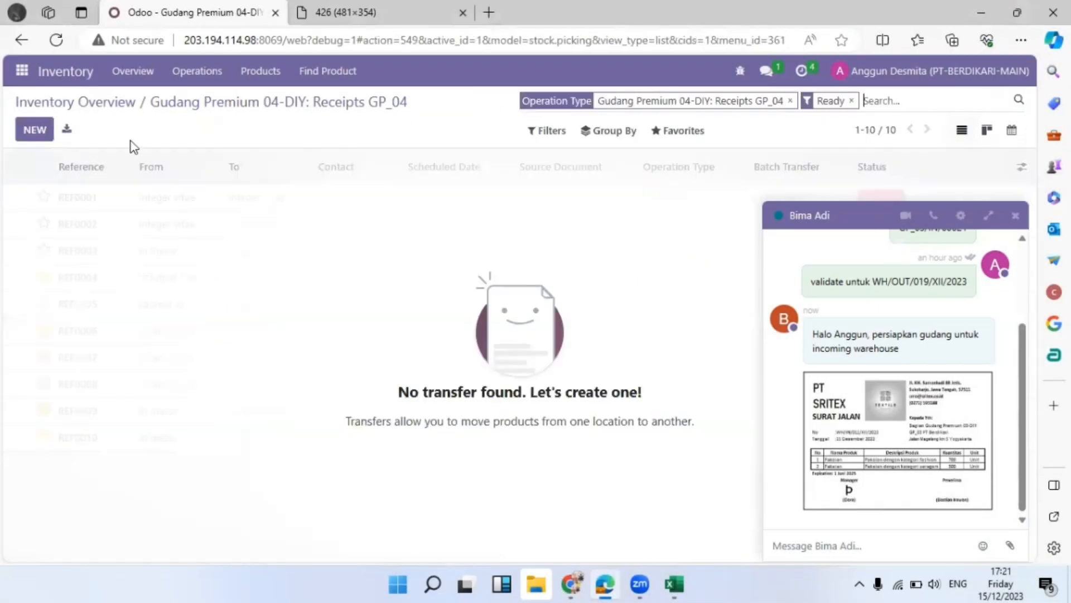
click(102, 110)
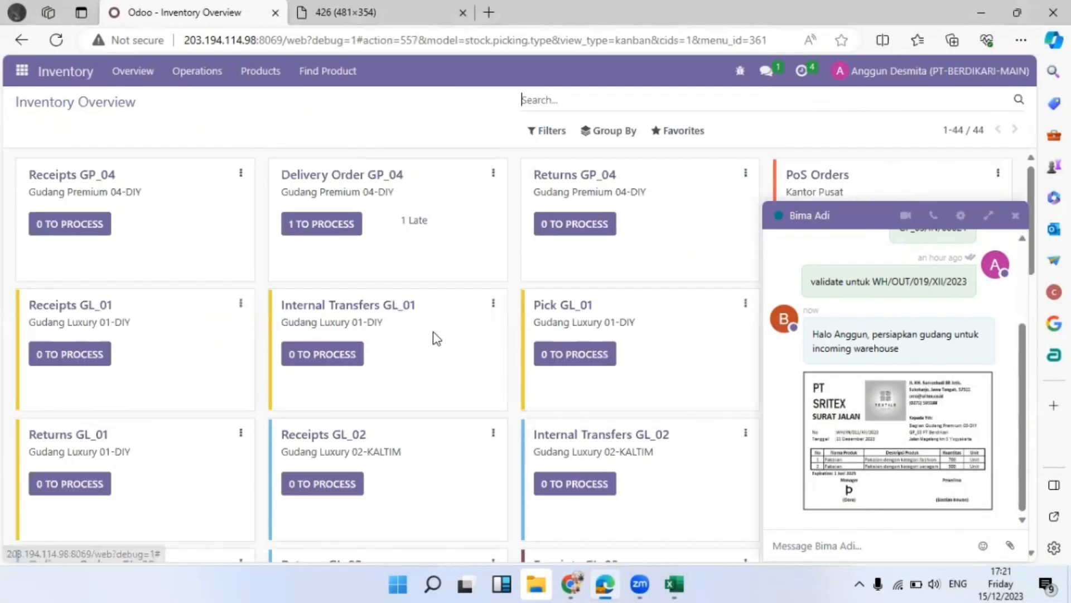
Close the chat window and open the ready Receipts GP_03 transfers
scroll(440, 341, down, 8)
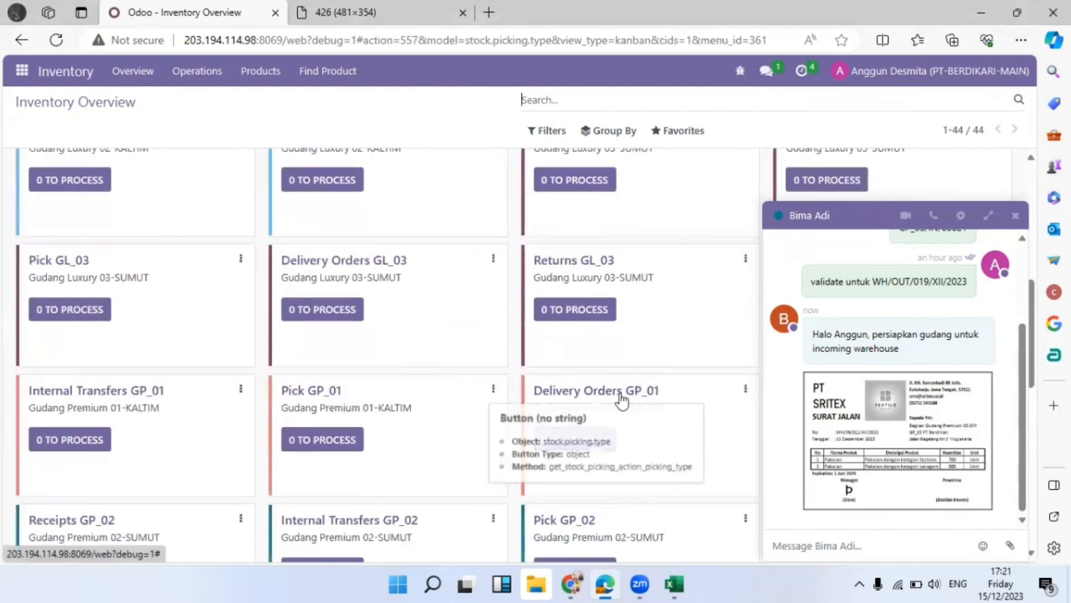
scroll(627, 417, down, 3)
scroll(627, 419, down, 4)
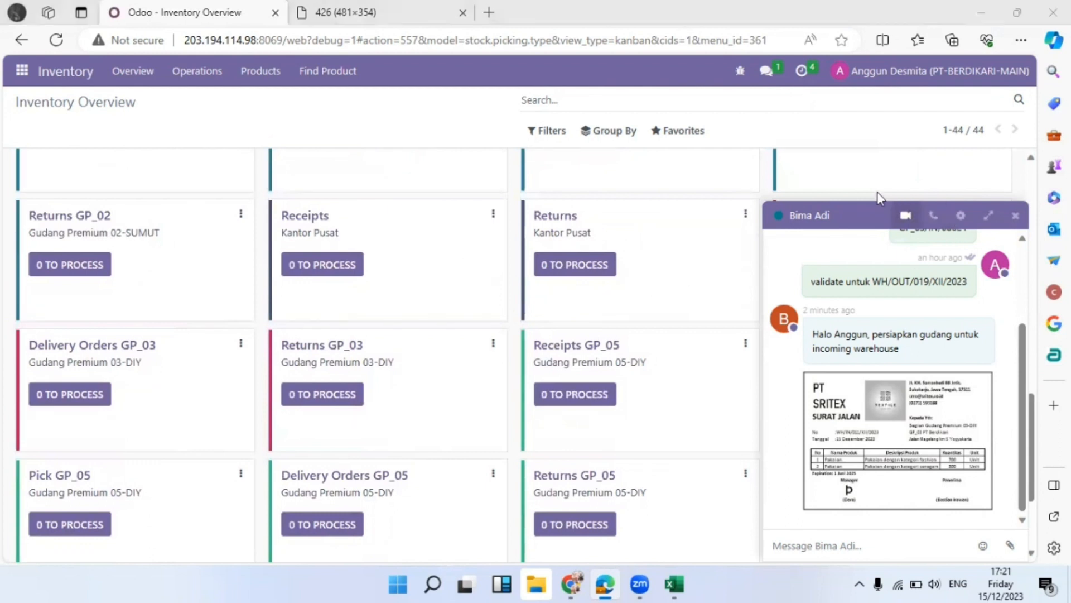
drag(707, 216, 529, 213)
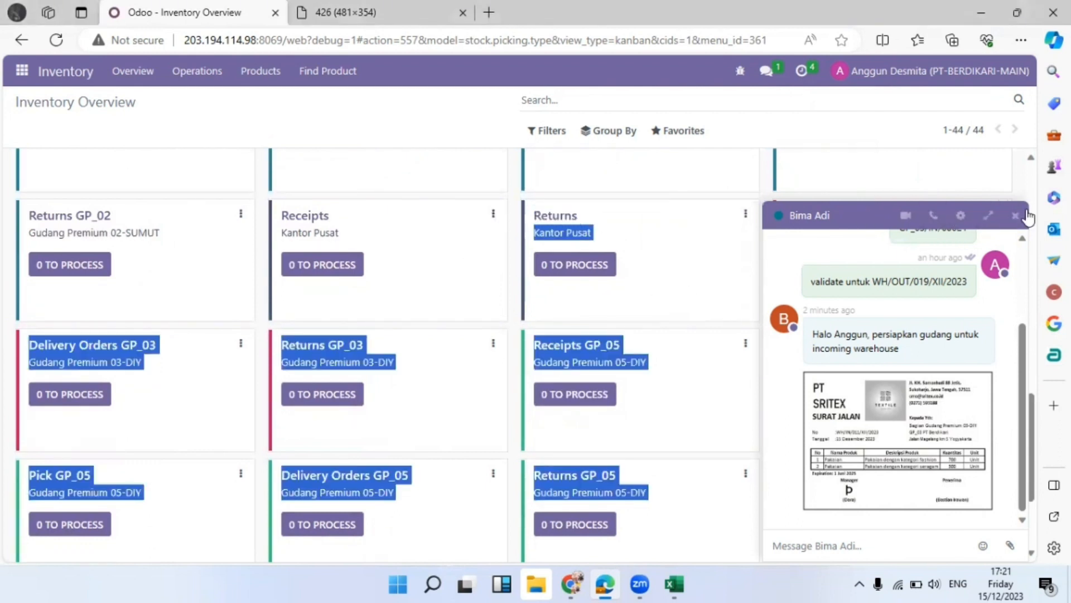
click(1015, 215)
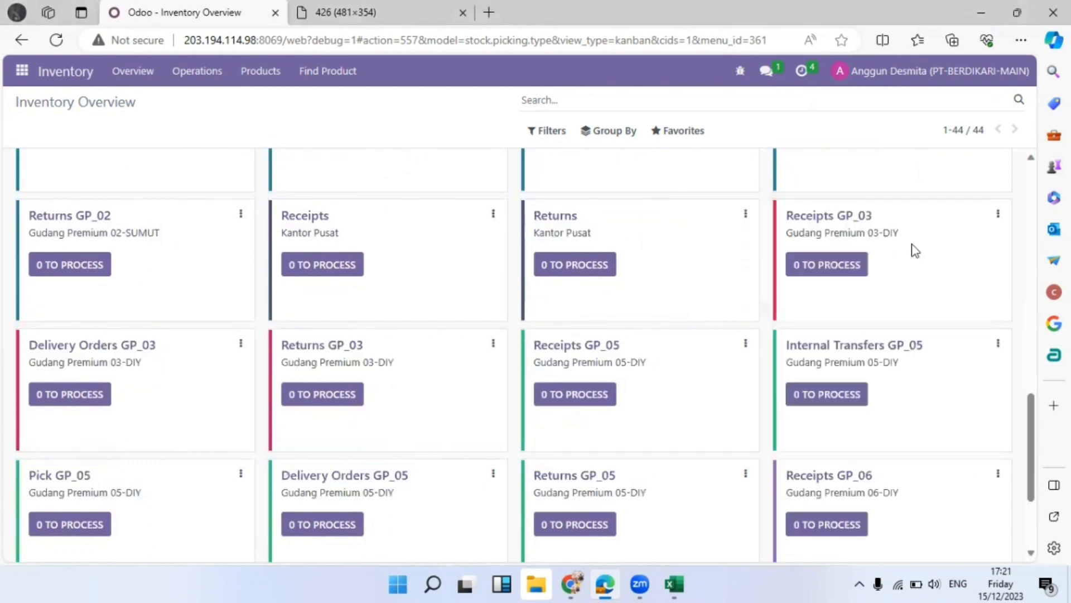
click(833, 266)
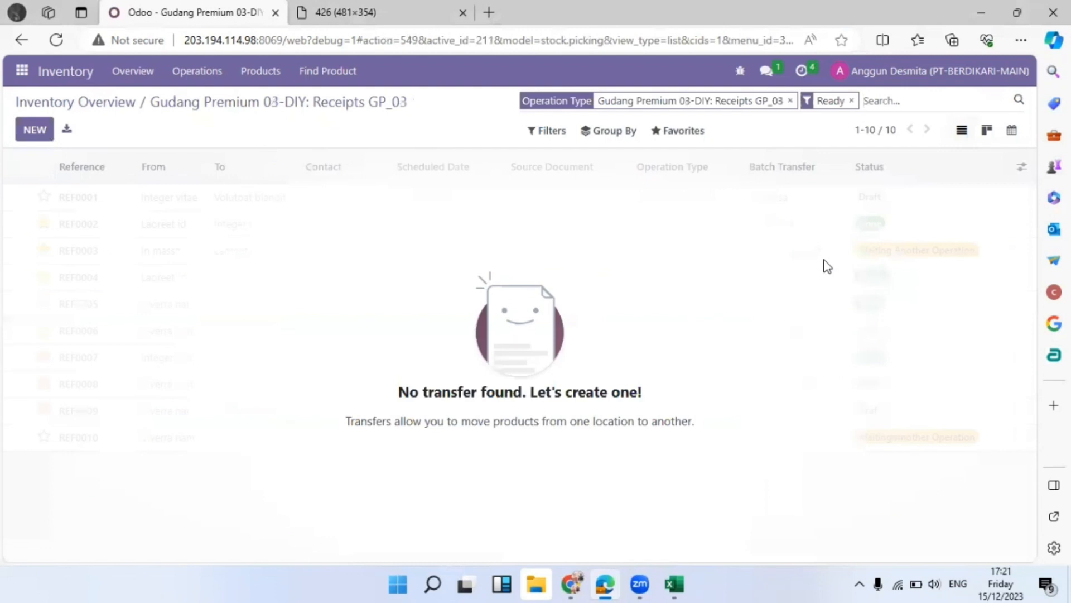
Start a new receipt with PT. Sritex as both sender and owner
click(34, 130)
click(242, 256)
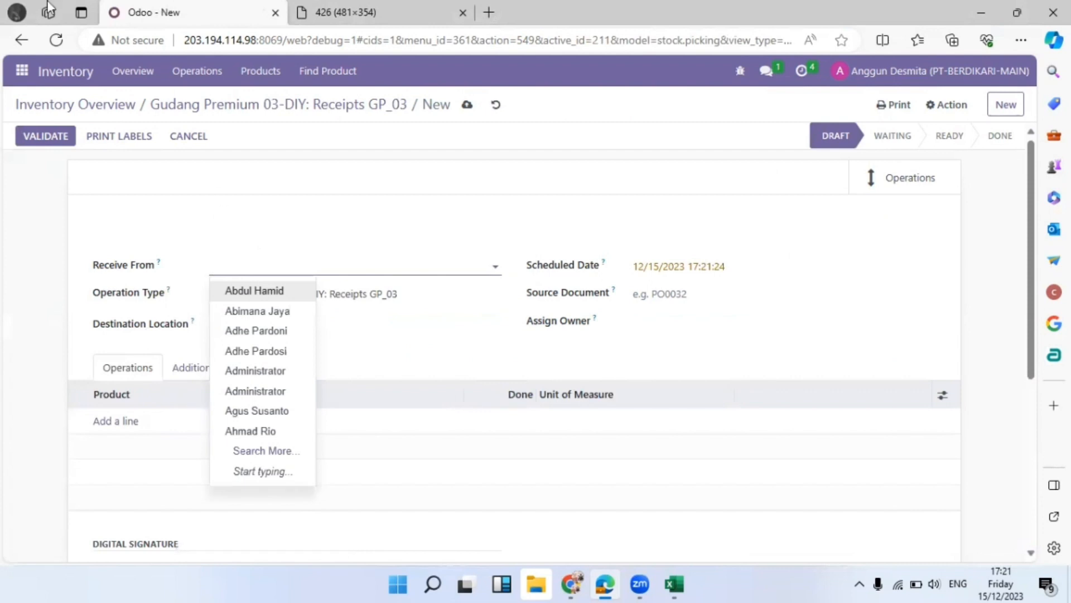
click(438, 3)
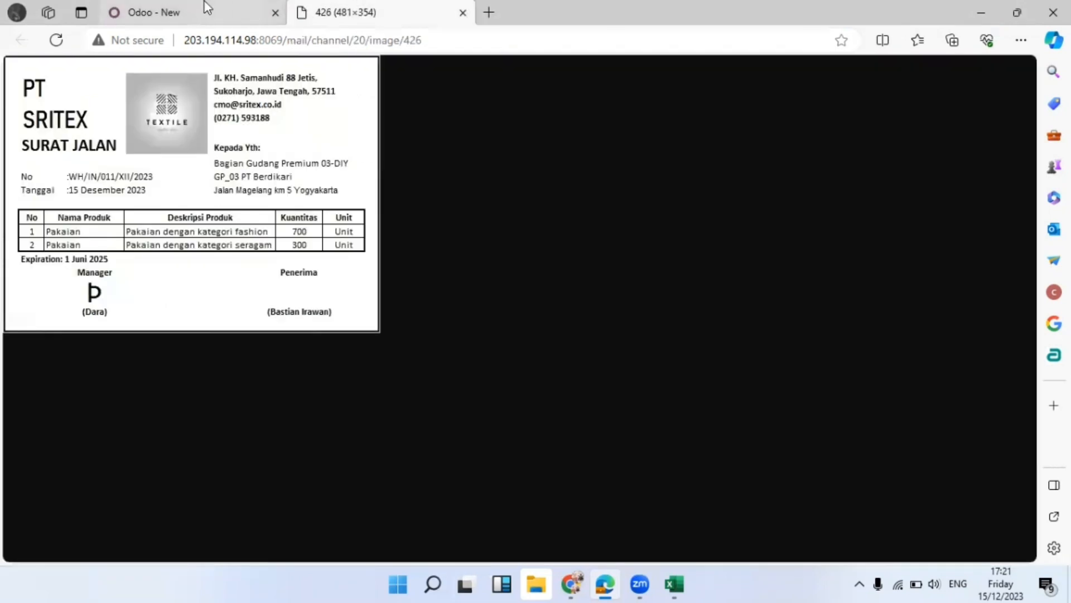
click(207, 7)
text(srit)
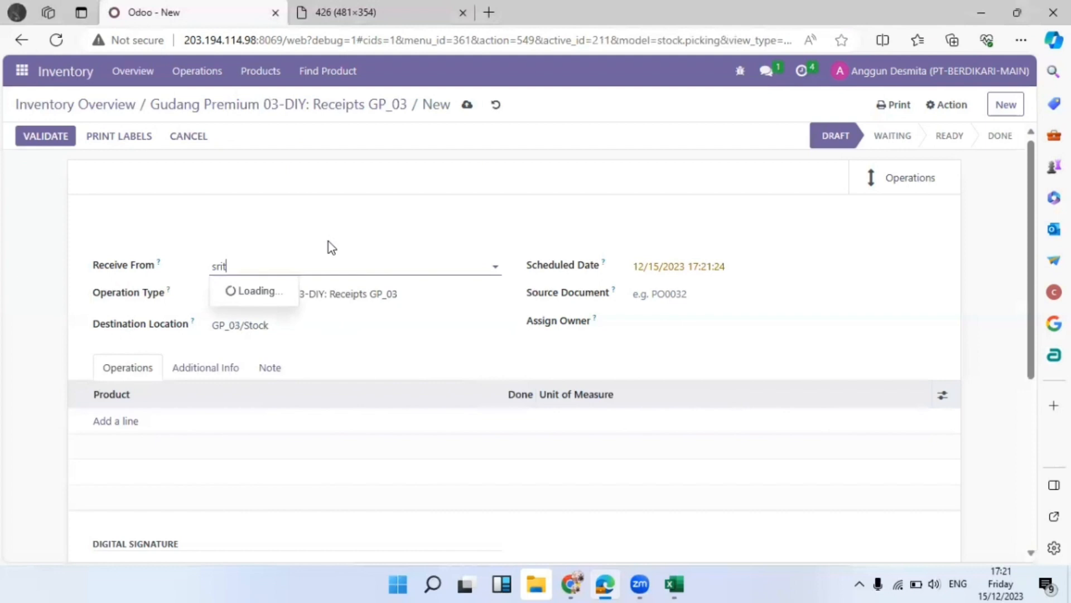
click(230, 290)
click(679, 316)
text(sri)
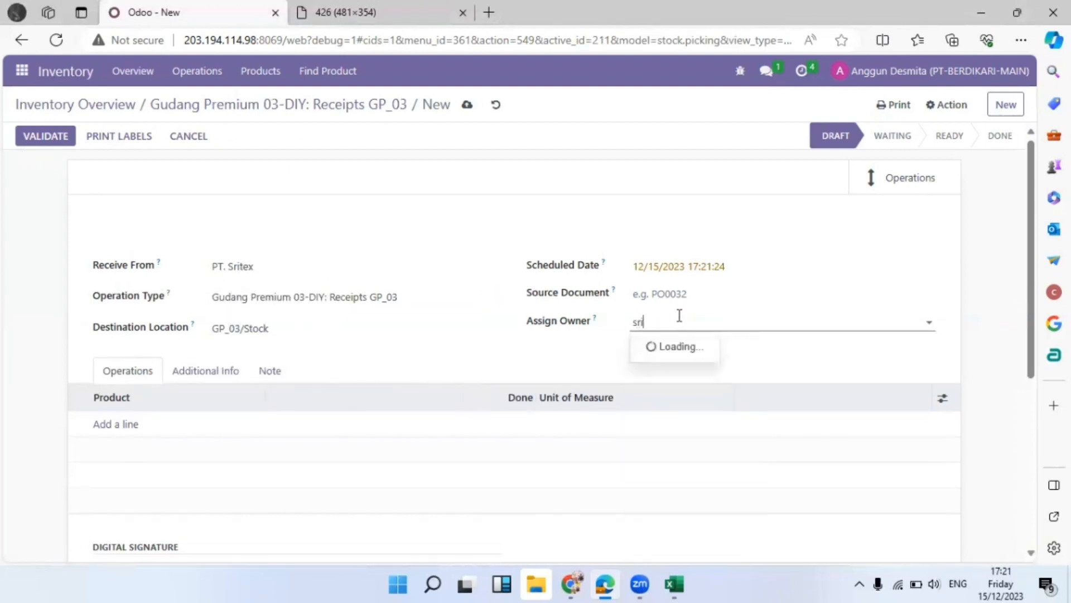
click(668, 346)
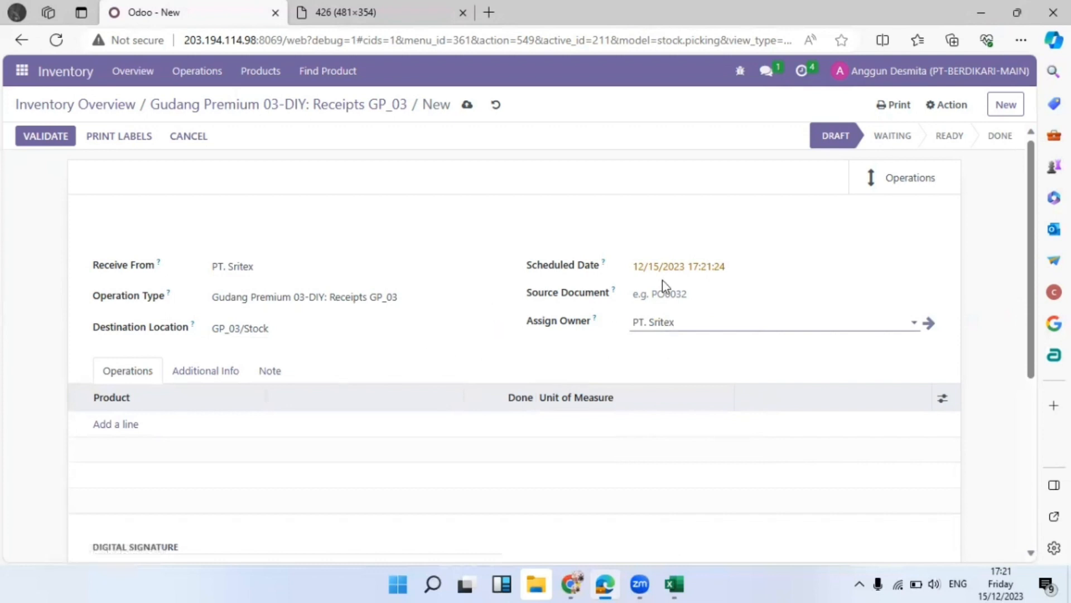
Enter WH/IN/011/XII/2023 as the source document from the delivery note
click(684, 296)
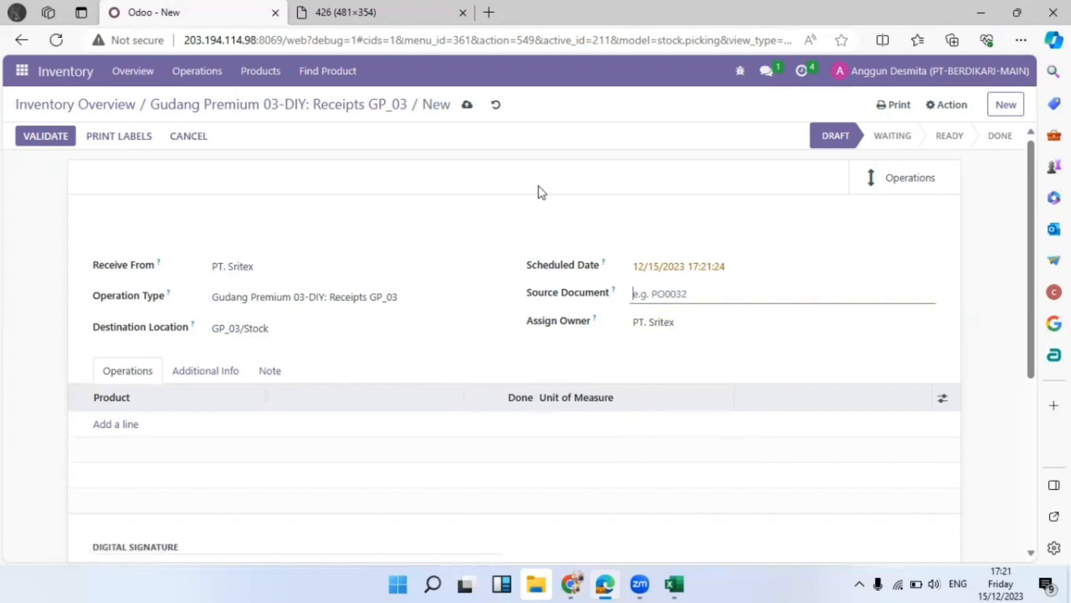
click(347, 12)
click(162, 9)
text(WH/IN/)
text(011/XII/2023)
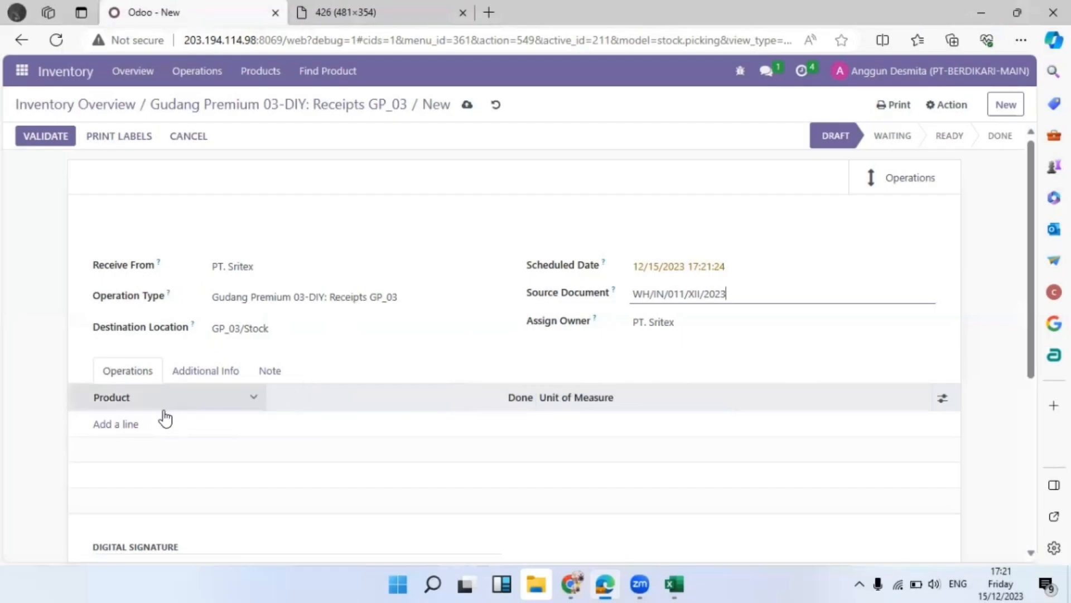
Add a Pakaian (Fashion) line with quantity 700
click(123, 426)
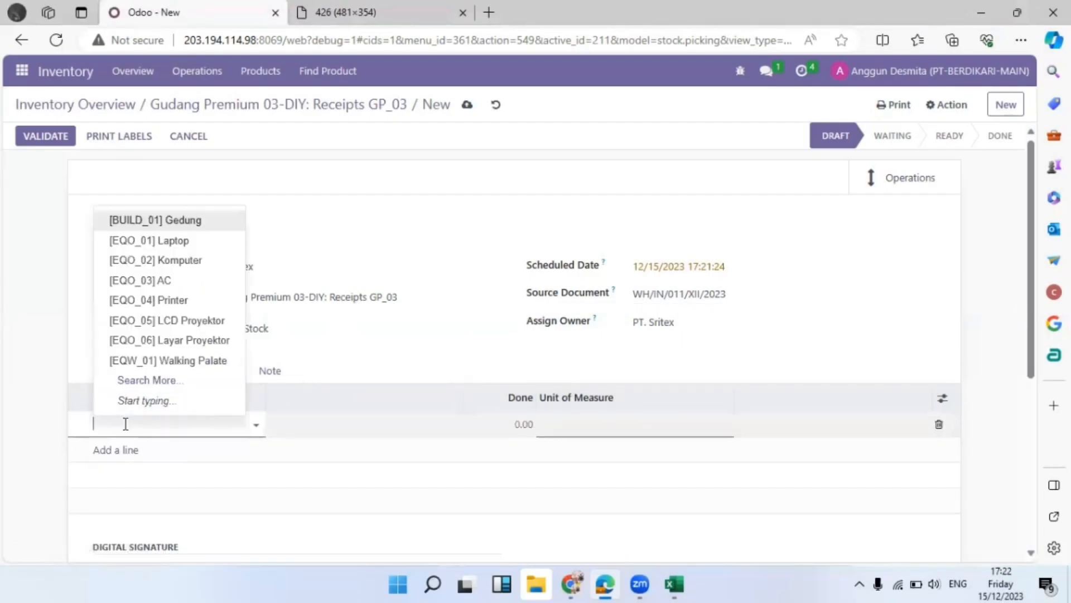
text(pakain)
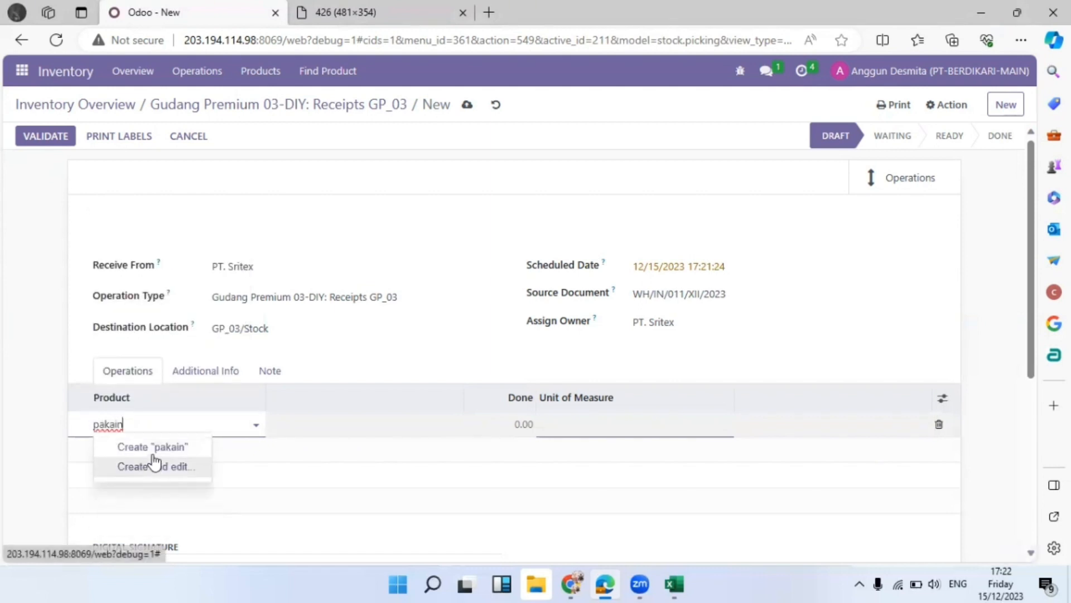
key(BackSpace)
click(154, 445)
click(489, 422)
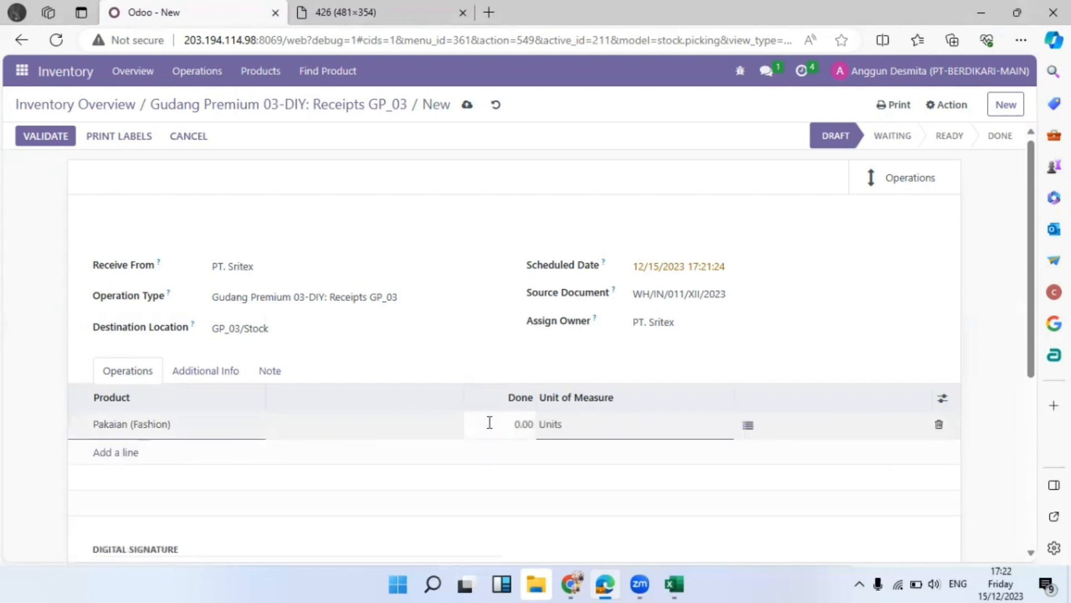
text(70)
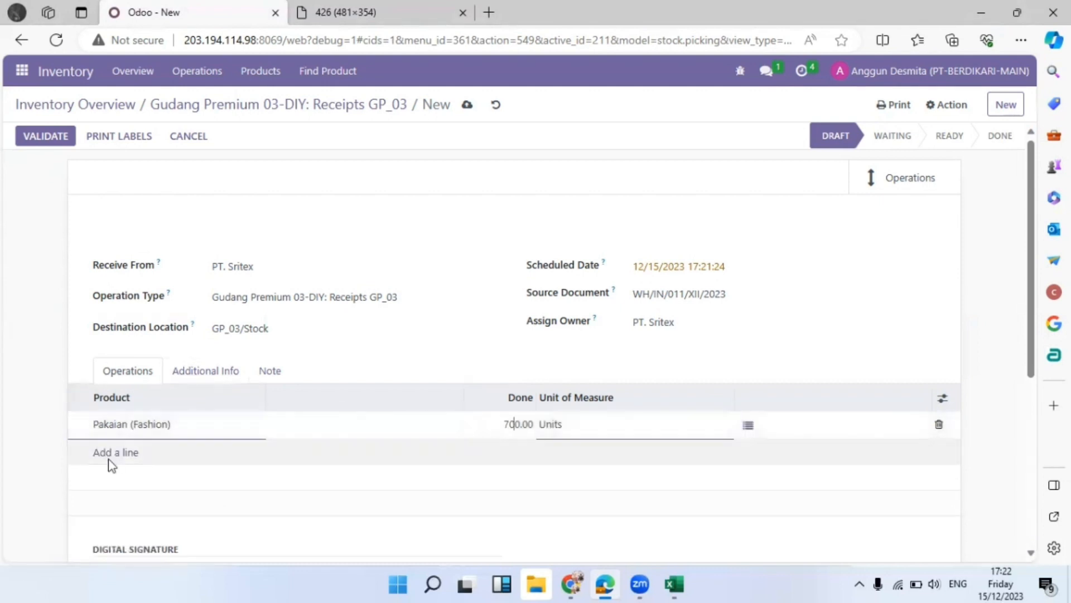
Add Pakaian (Seragam) with quantity 300, then open the Fashion line's detailed operations
click(112, 452)
text(pakai)
click(150, 493)
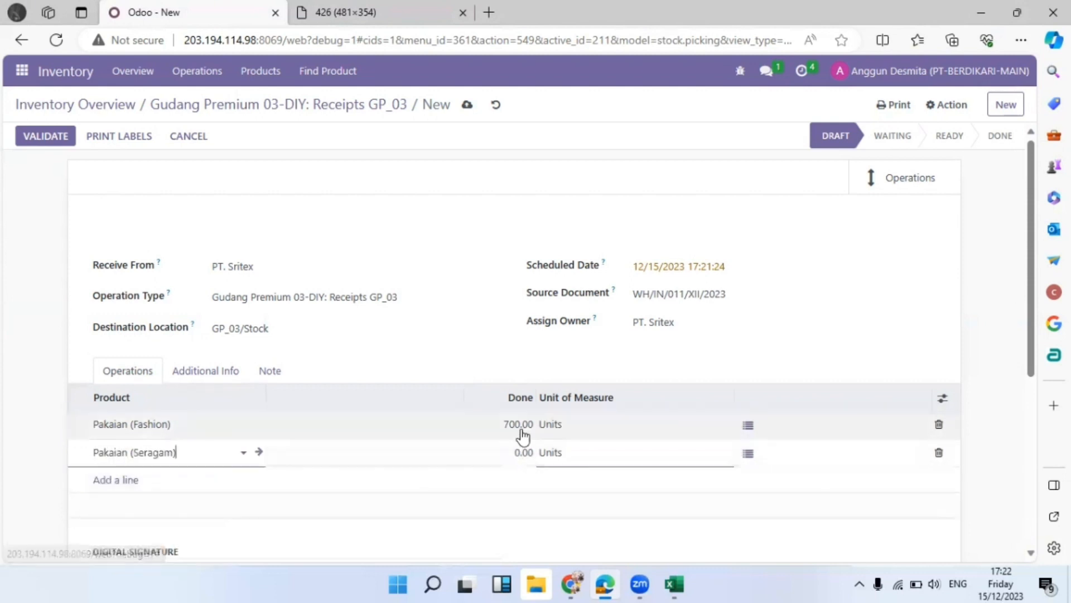
click(492, 447)
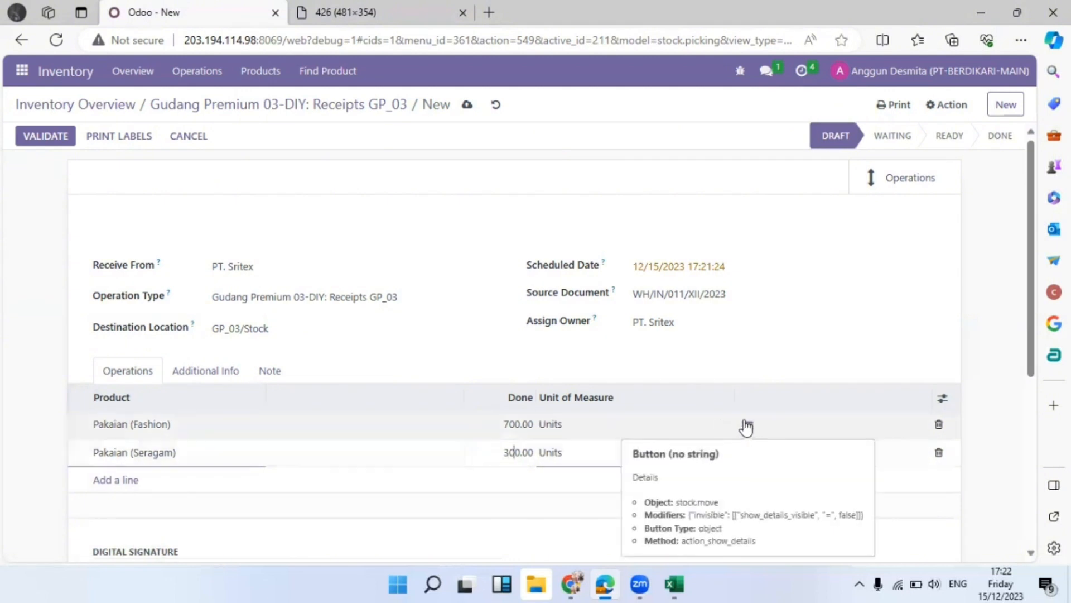
click(723, 377)
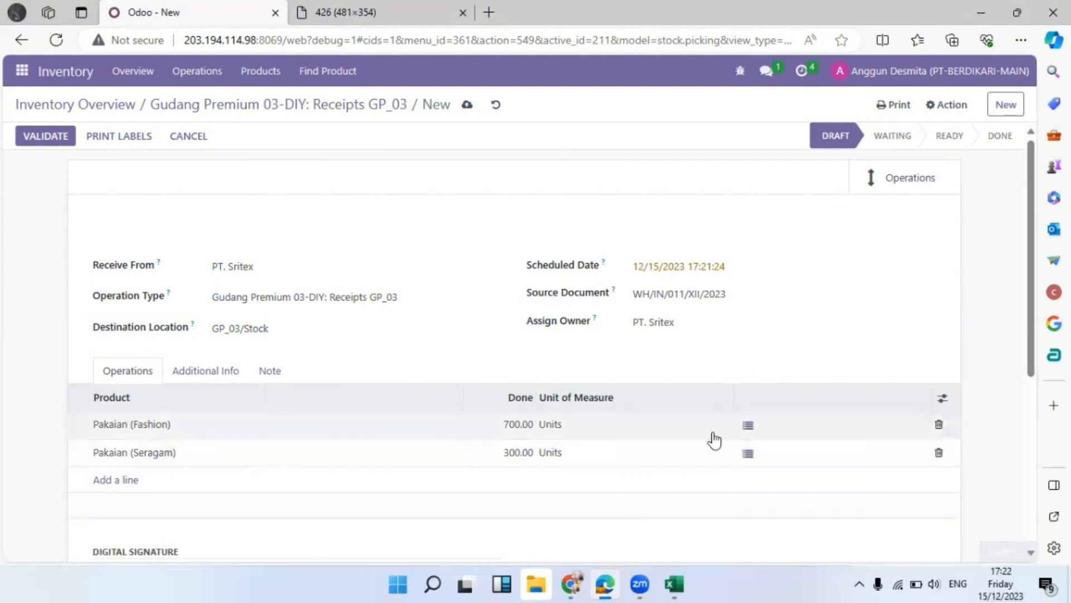
click(749, 430)
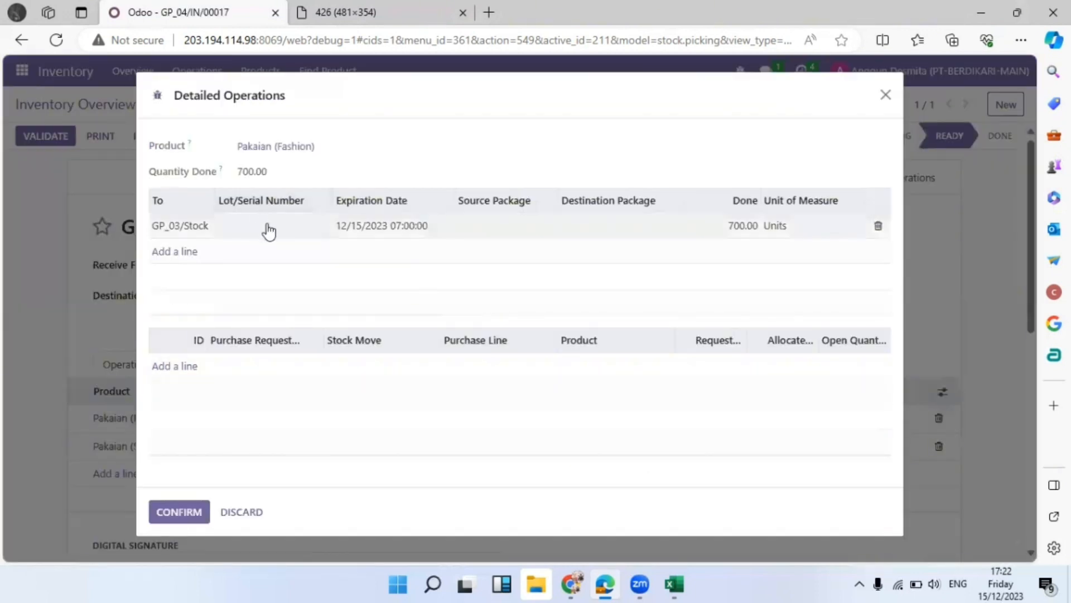
Enter lot number 20231215 for Pakaian (Fashion) and set its expiration date in the calendar
click(267, 228)
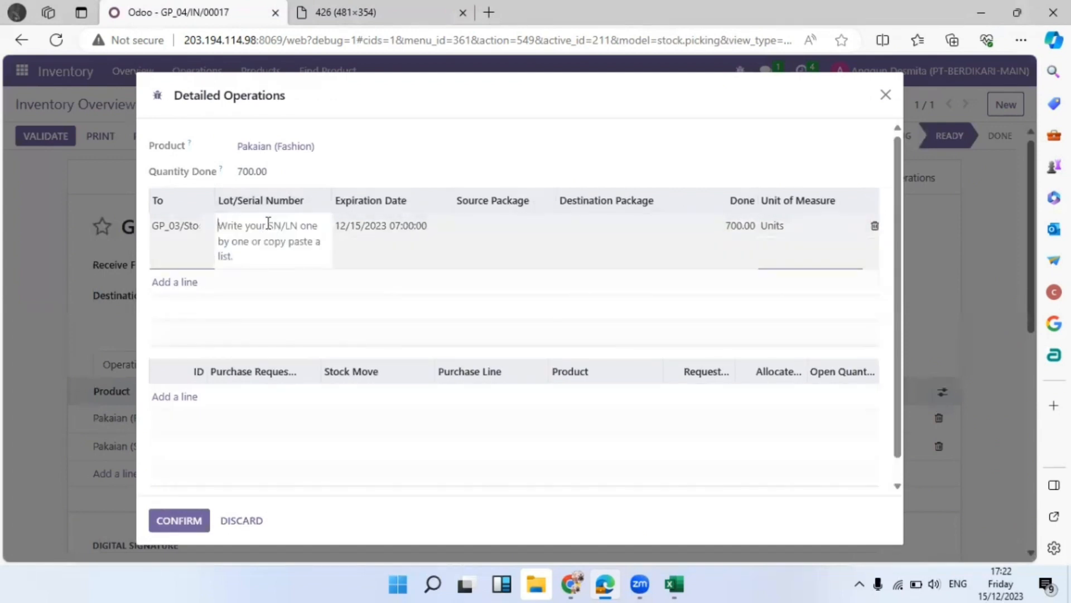
text(20231215)
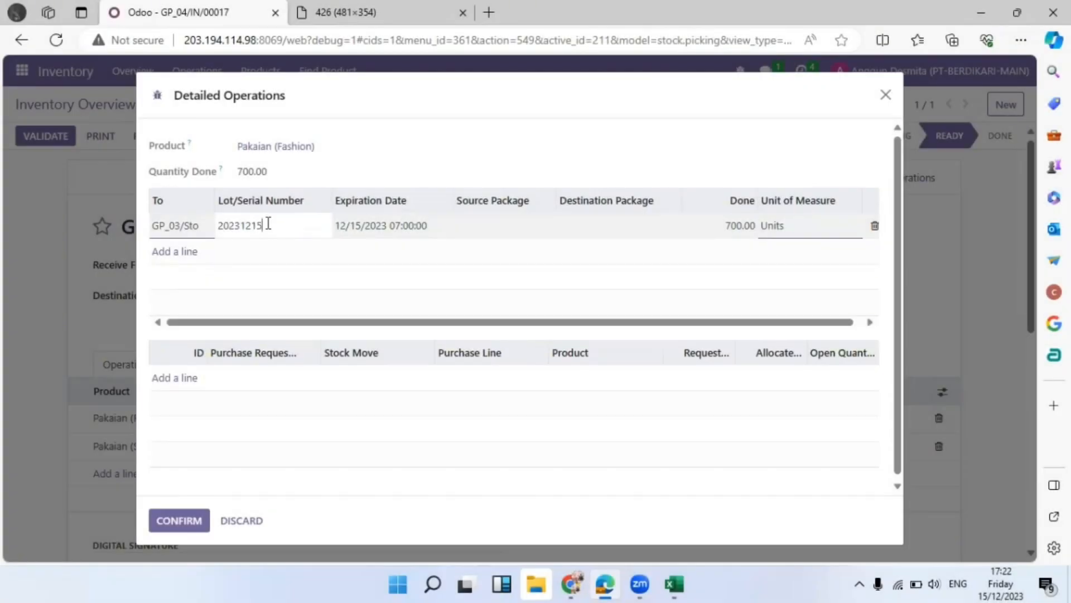
click(397, 225)
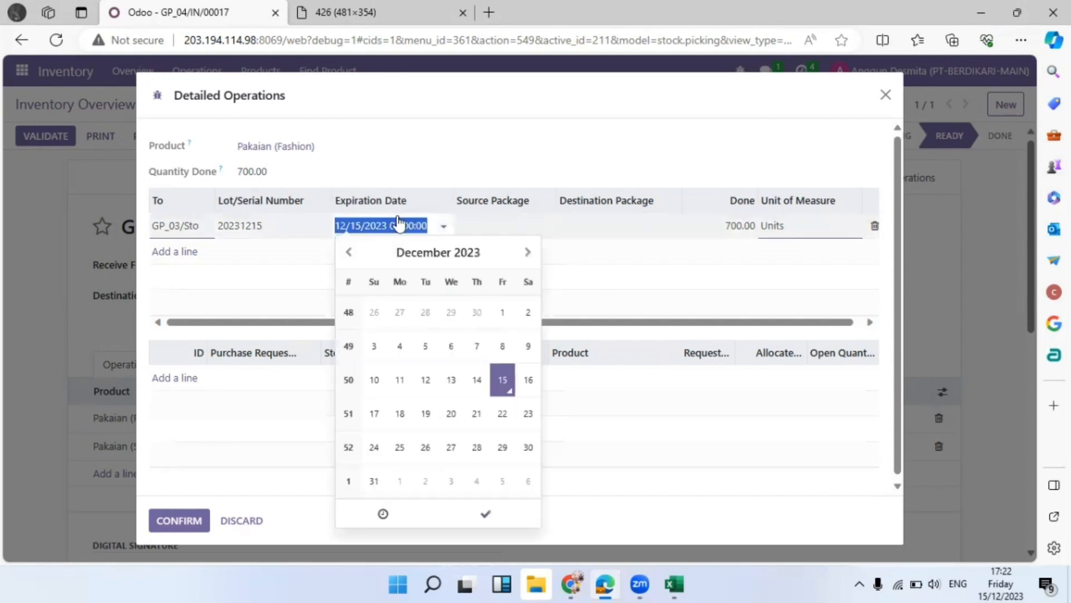
click(311, 10)
click(204, 7)
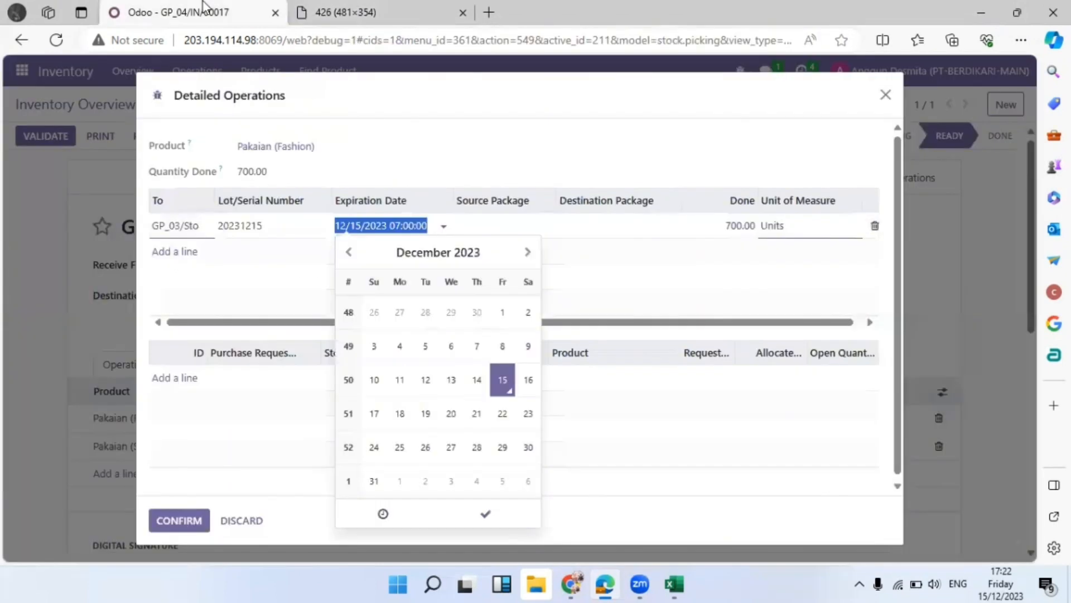
click(477, 262)
click(505, 247)
click(506, 247)
click(416, 330)
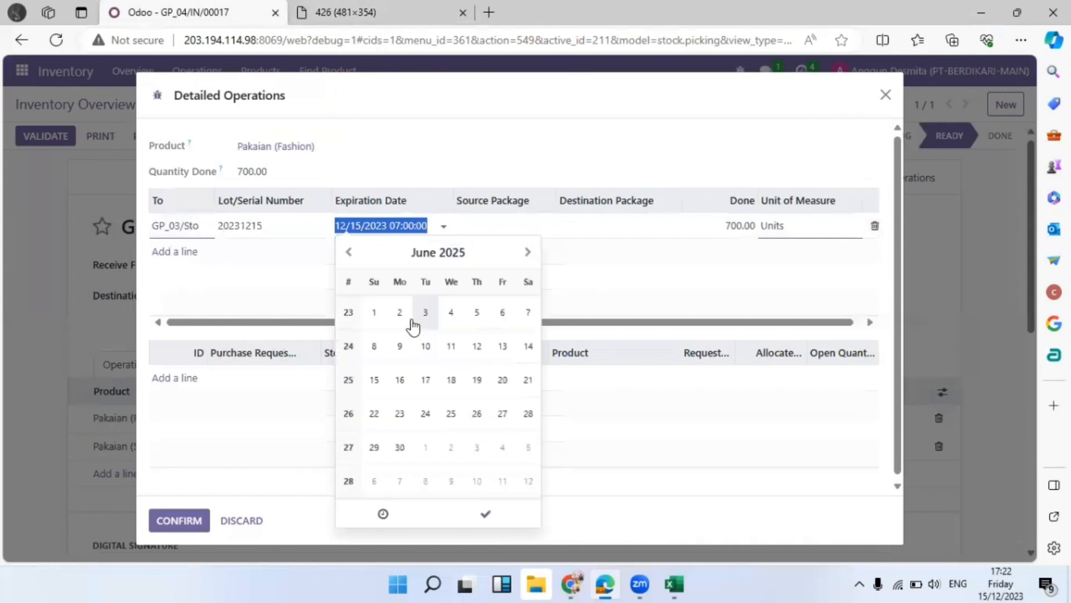
click(485, 514)
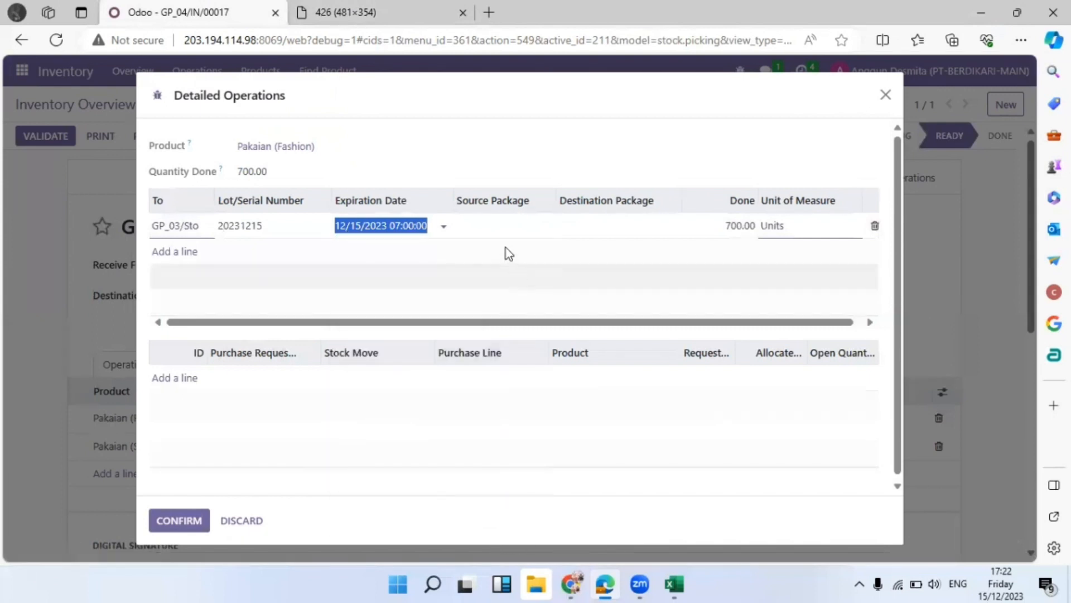
Set destination package GP01040001 and confirm the detailed operations
click(624, 222)
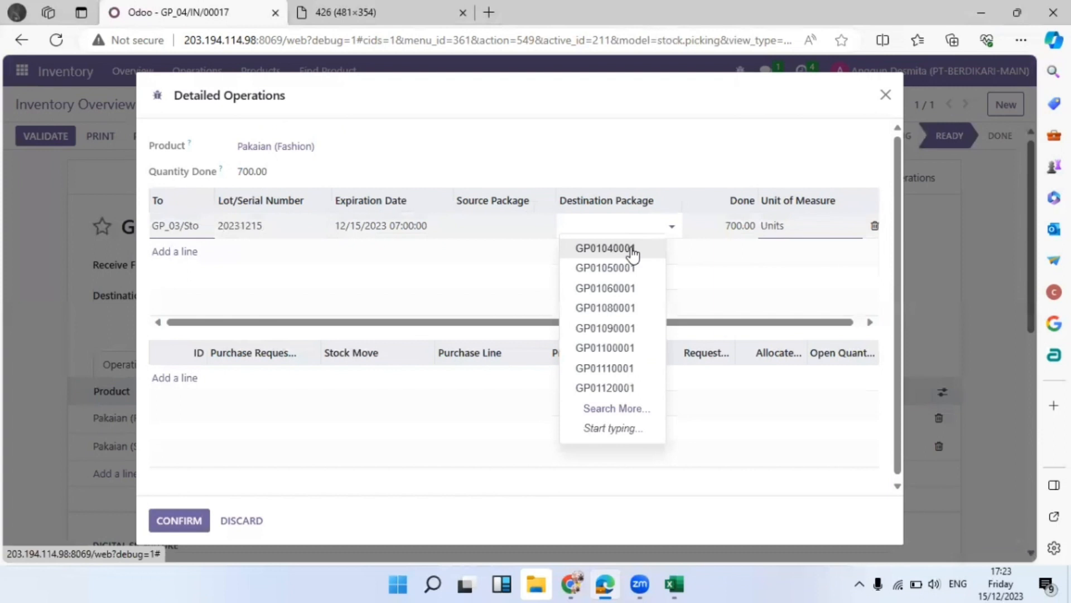
click(632, 248)
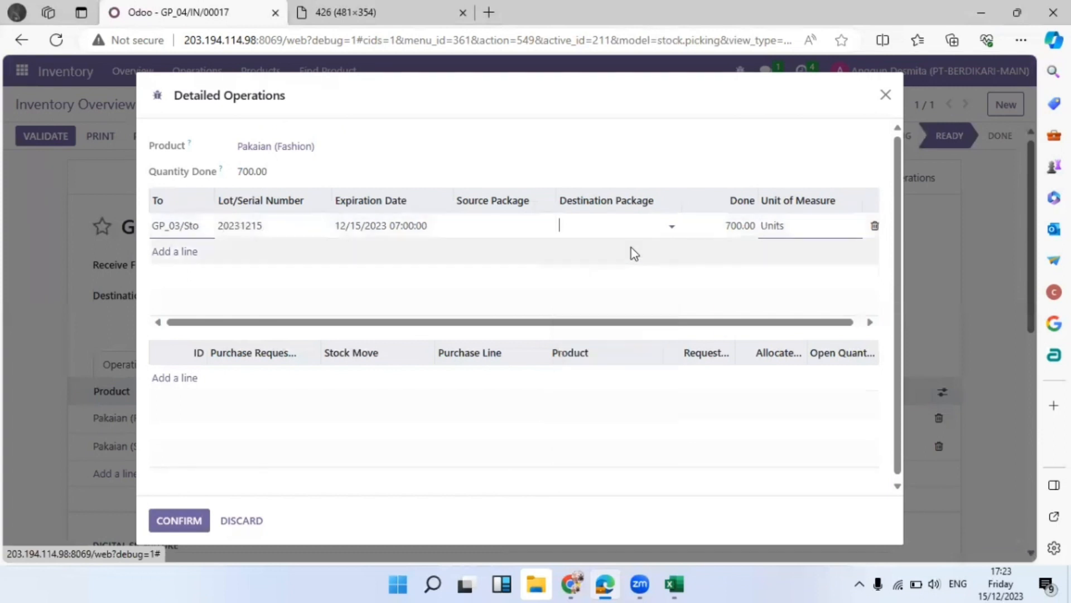
click(184, 524)
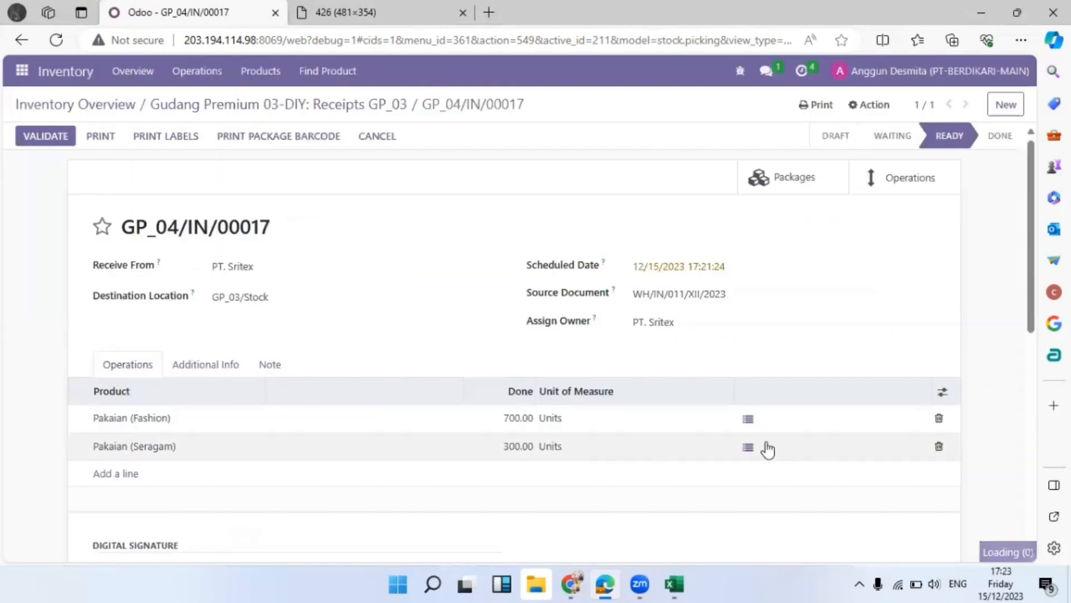
Give Pakaian (Seragam) lot 20231215 with expiration date 1 June 2025
click(748, 446)
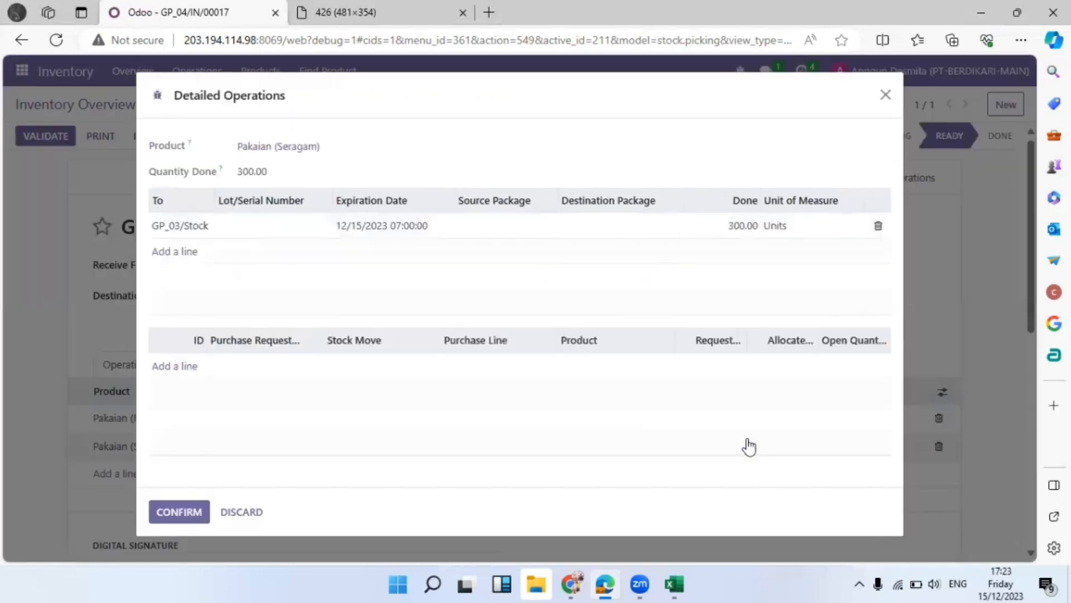
click(276, 230)
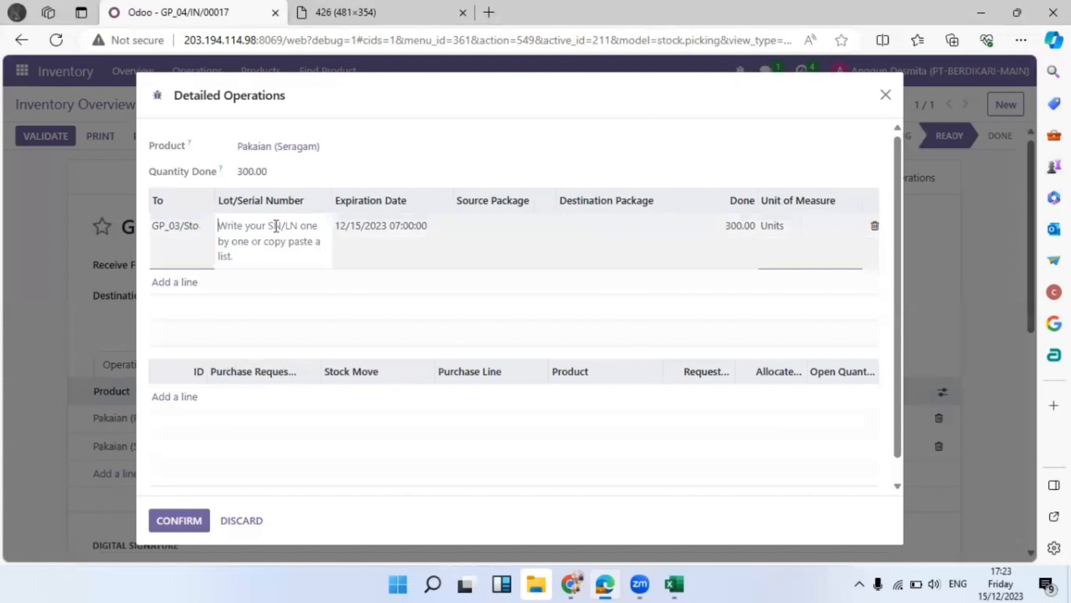
text(20231215)
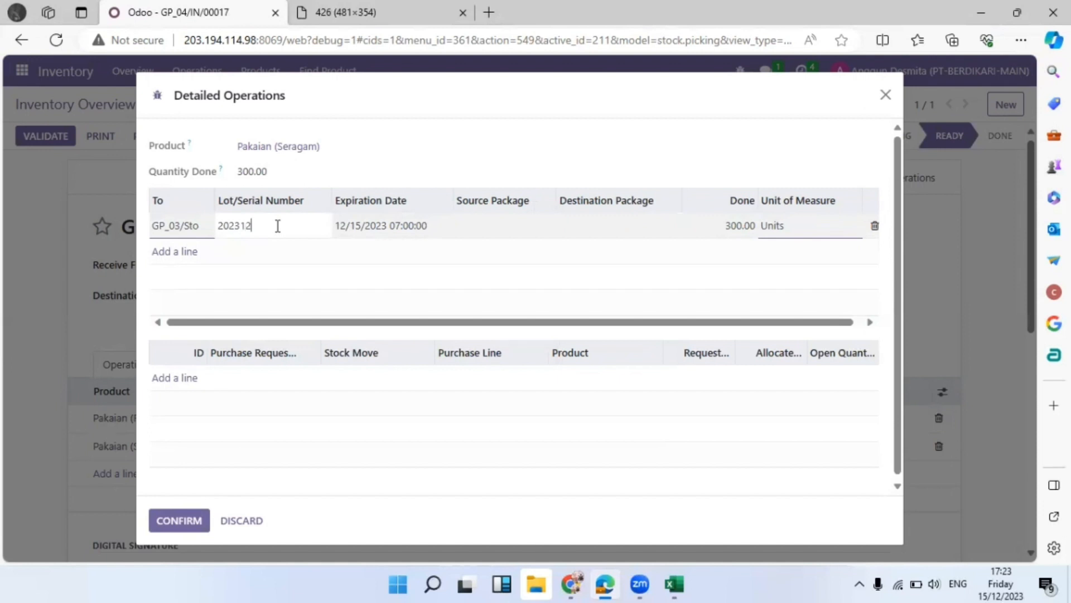
click(360, 227)
click(530, 255)
click(530, 255)
click(530, 257)
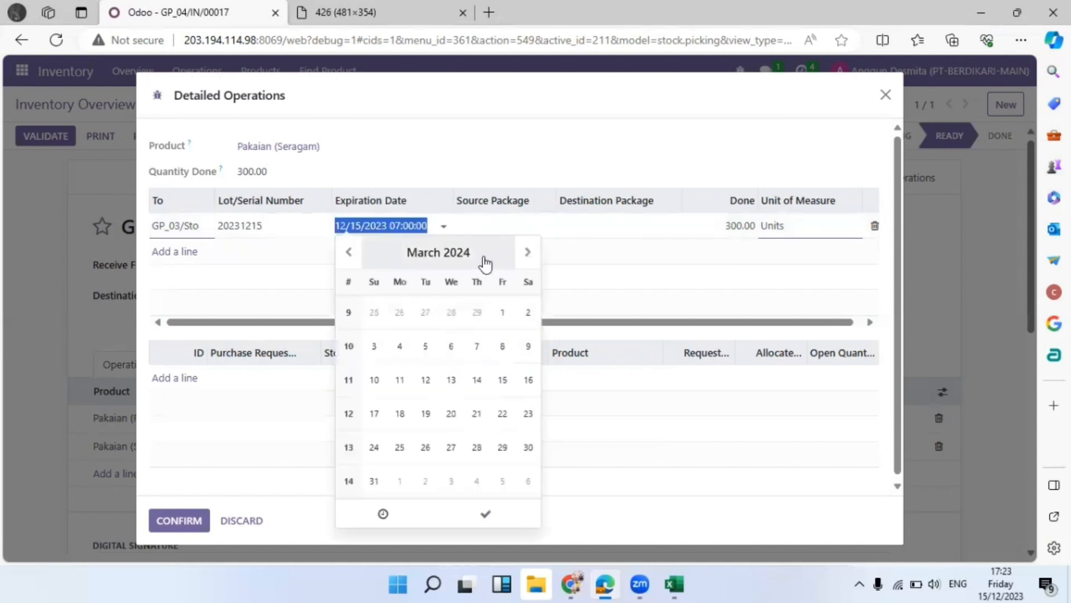
click(477, 256)
click(483, 255)
click(417, 328)
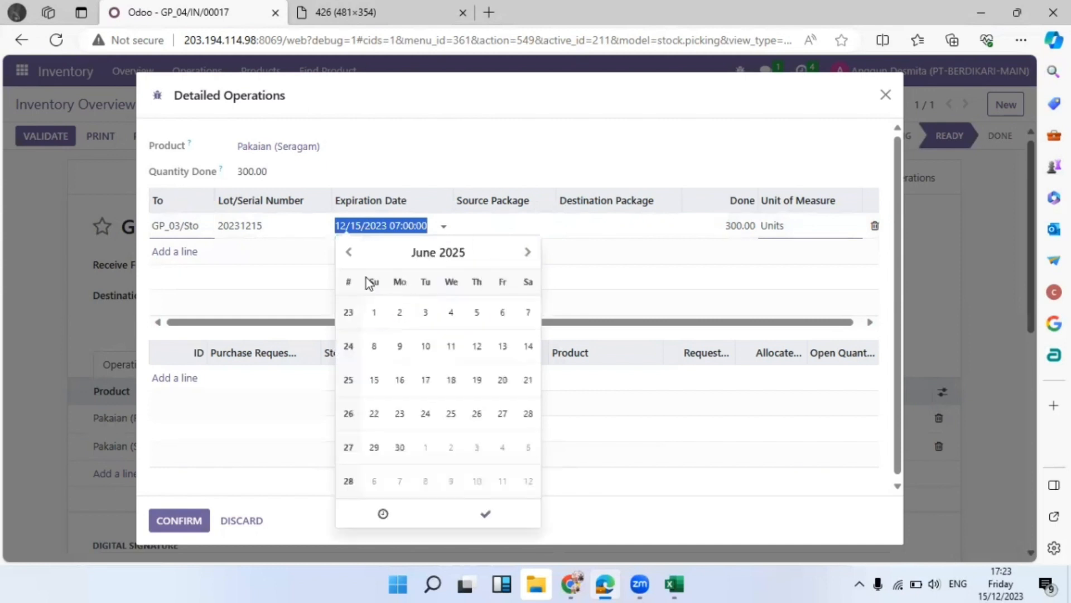
click(374, 313)
Set destination package GP01050001 and confirm the Seragam detailed operations
click(595, 223)
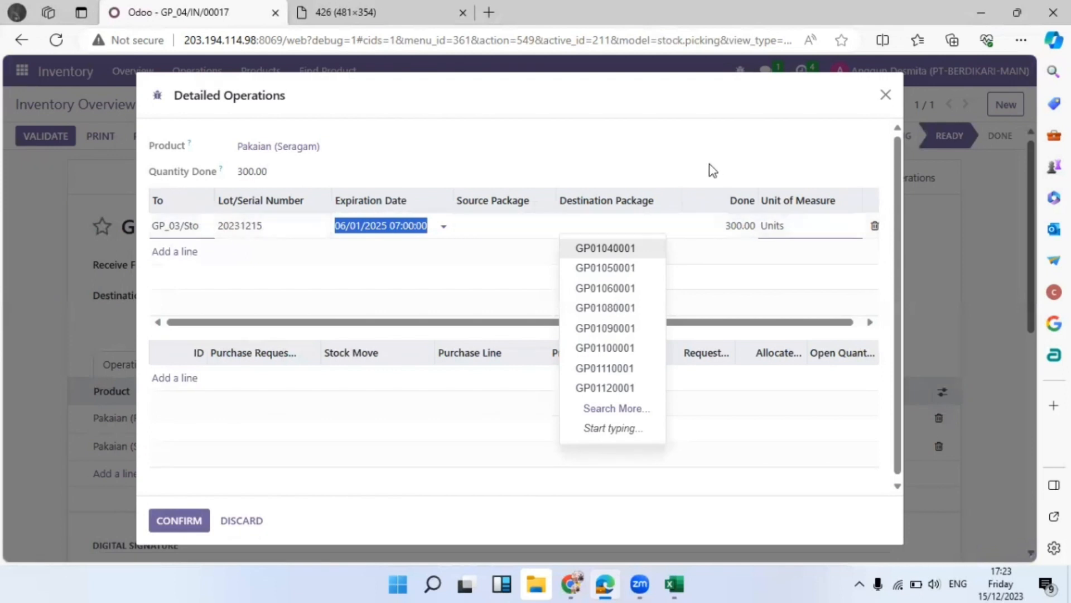
click(636, 269)
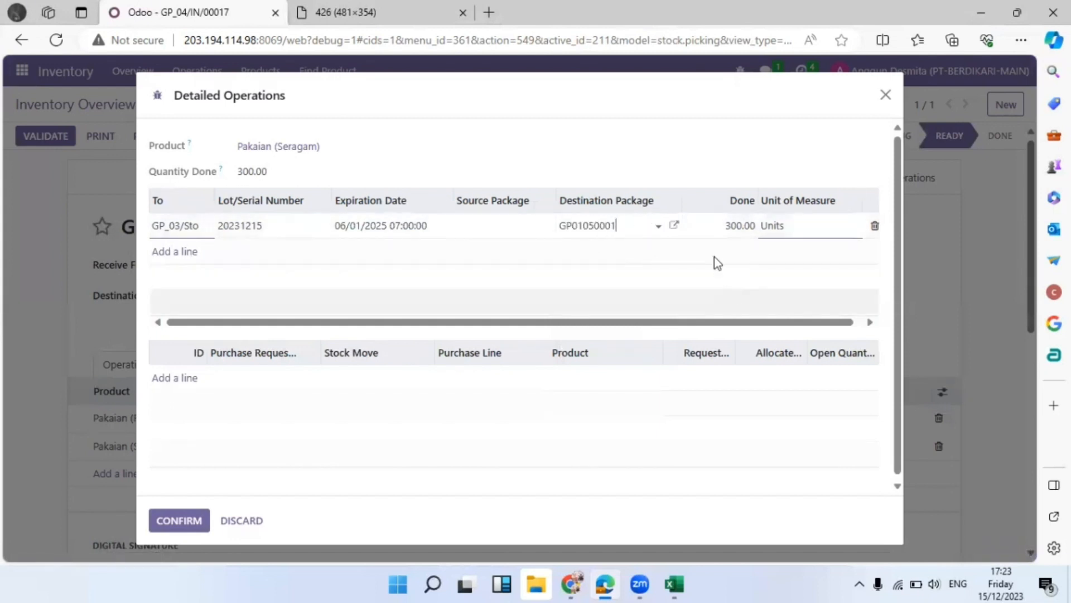
click(179, 518)
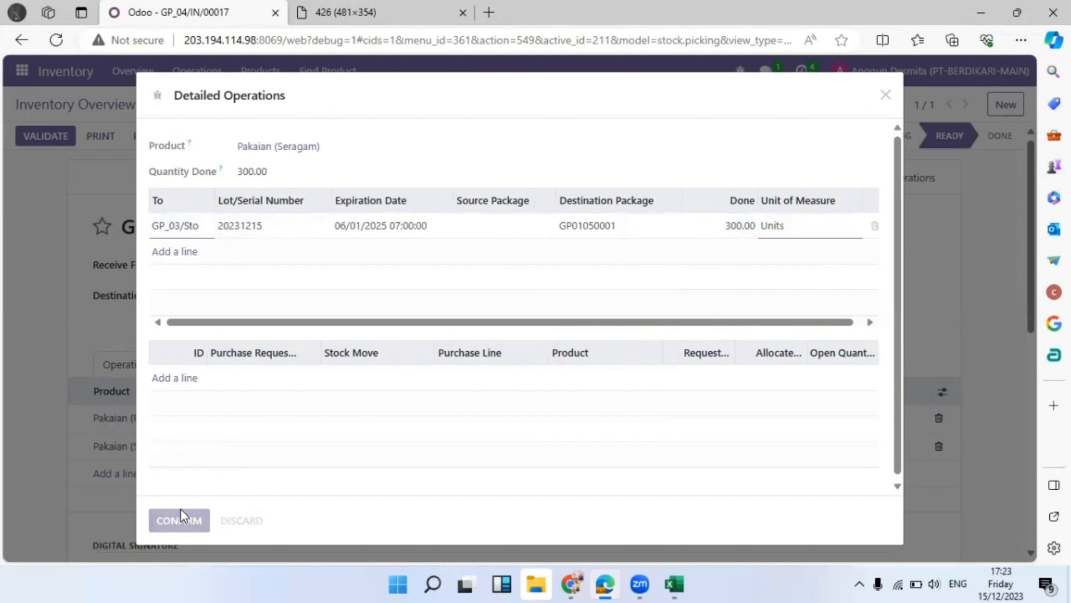
scroll(263, 427, down, 2)
scroll(263, 432, up, 2)
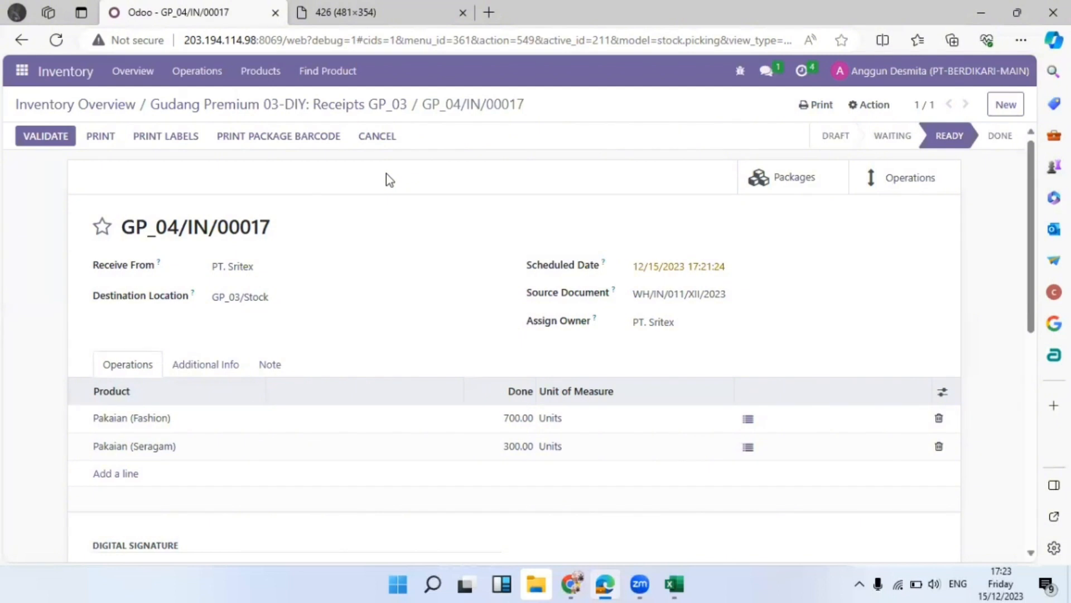
Ask the colleague in chat to validate GP_04/IN/00017, then switch to their Discuss session
click(766, 70)
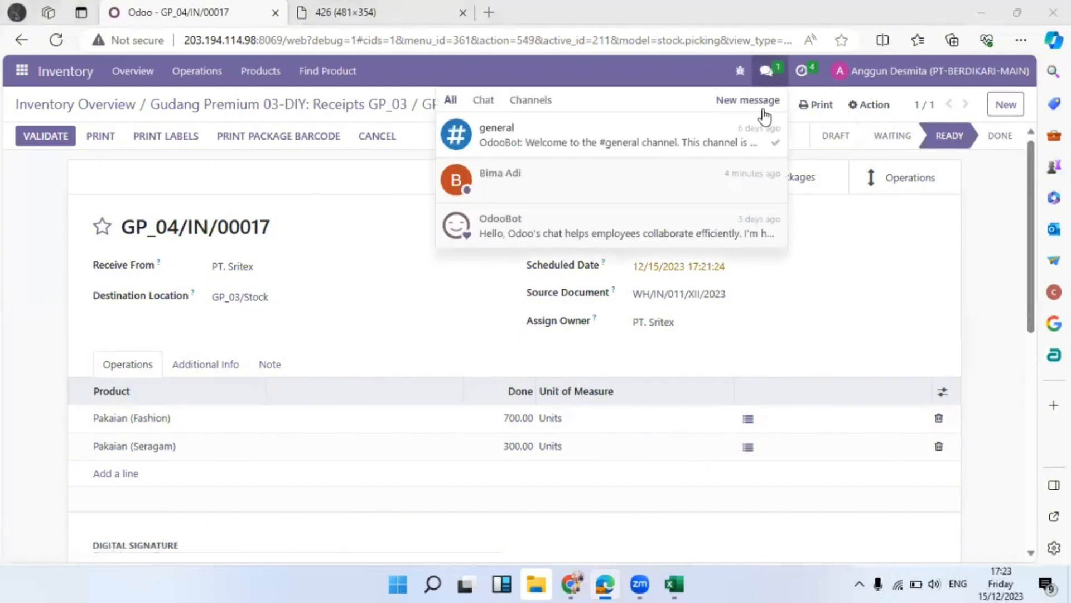
click(564, 188)
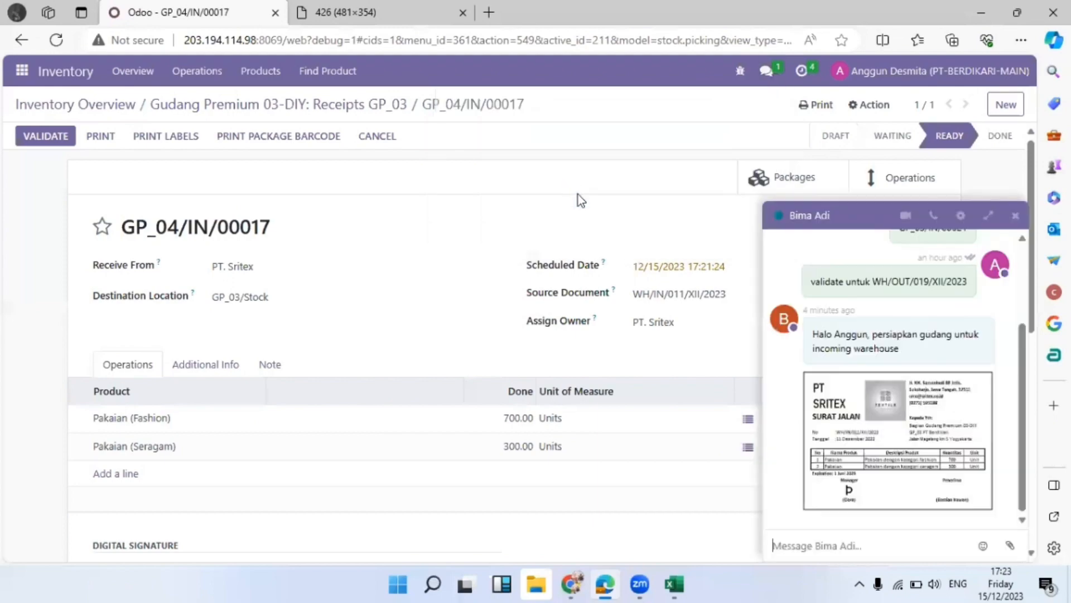
scroll(831, 352, up, 1)
scroll(830, 353, up, 3)
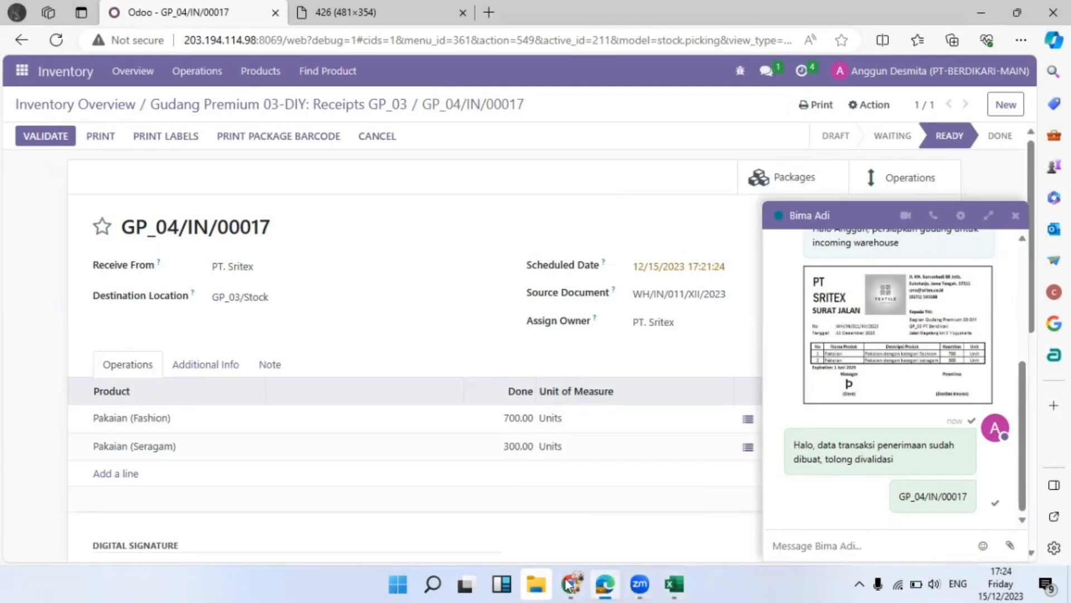
click(546, 519)
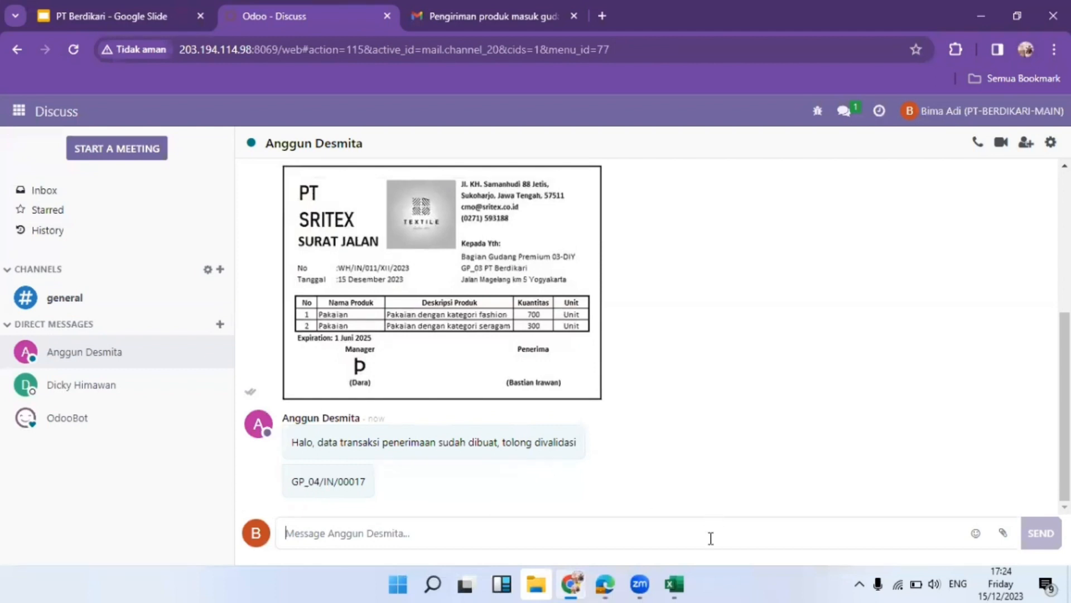
Select the reference GP_04/IN/00017 in the chat message and go to the Inventory app
mouse_move(659, 574)
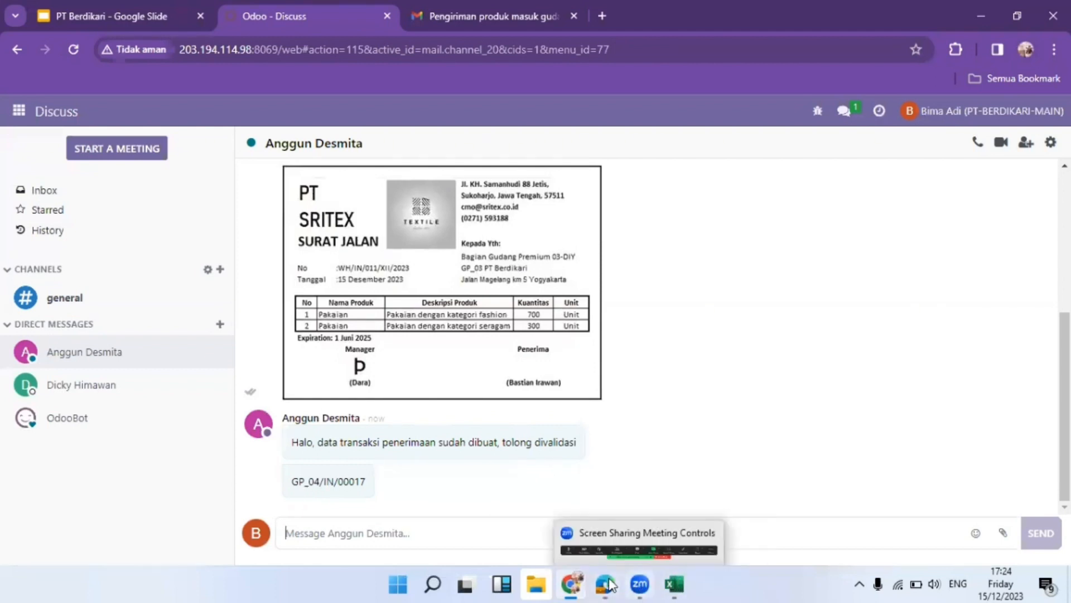
mouse_move(605, 583)
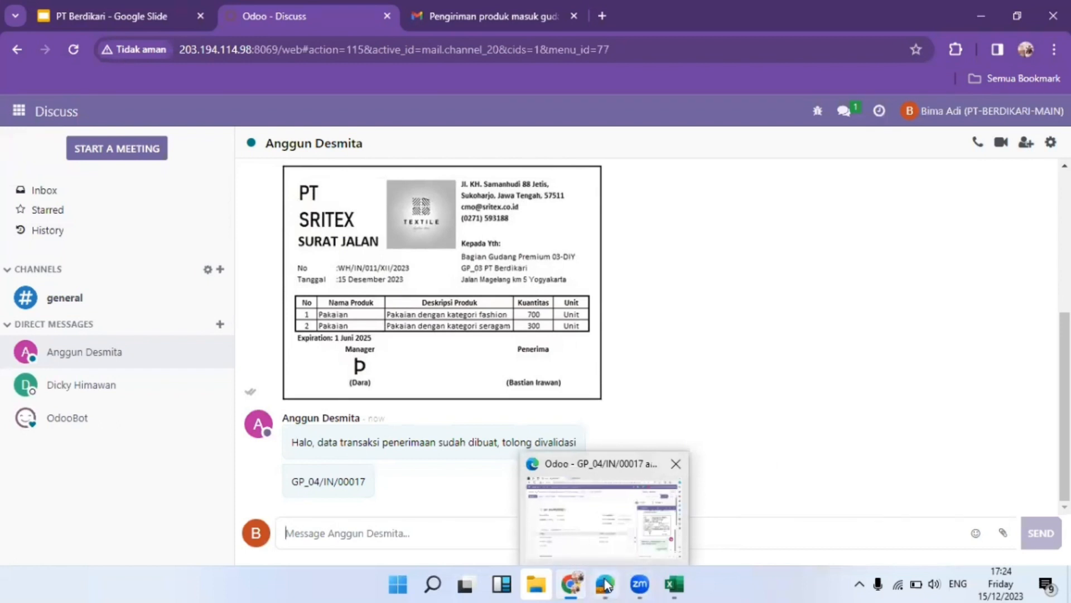
click(605, 584)
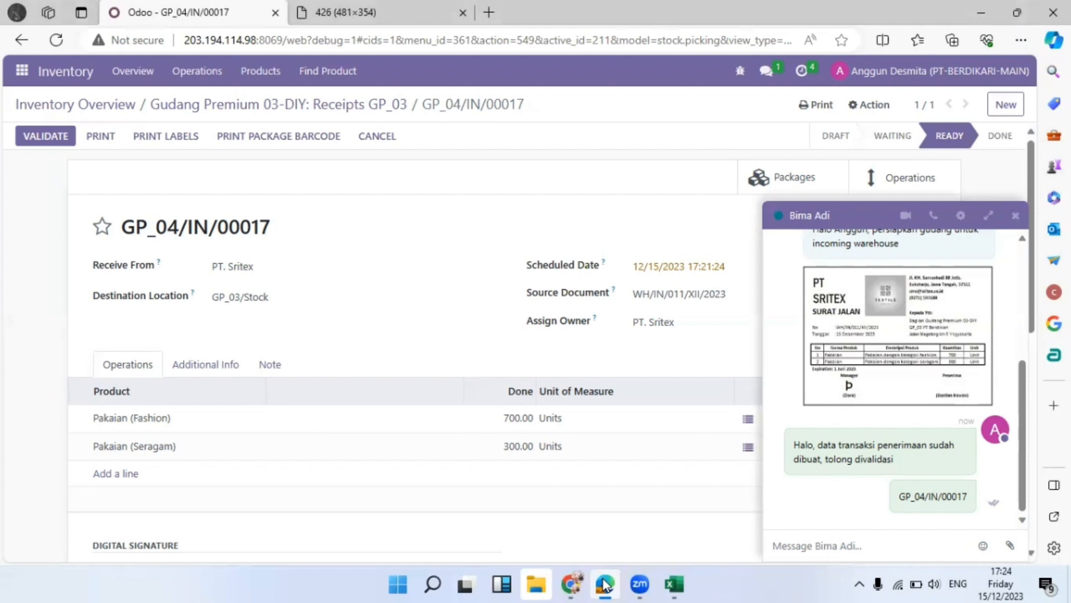
click(606, 584)
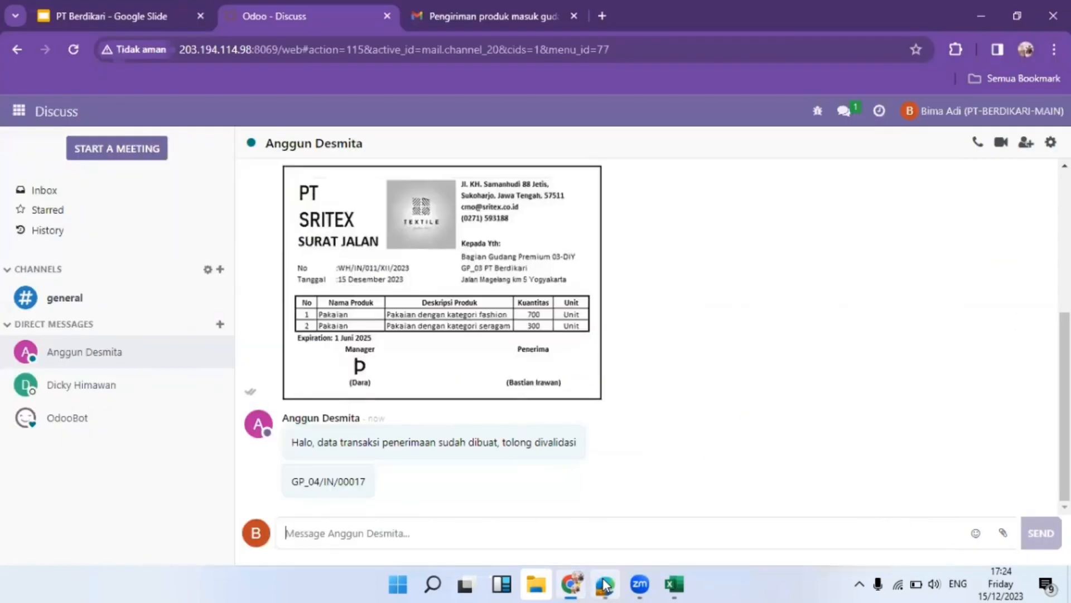
drag(293, 485, 365, 483)
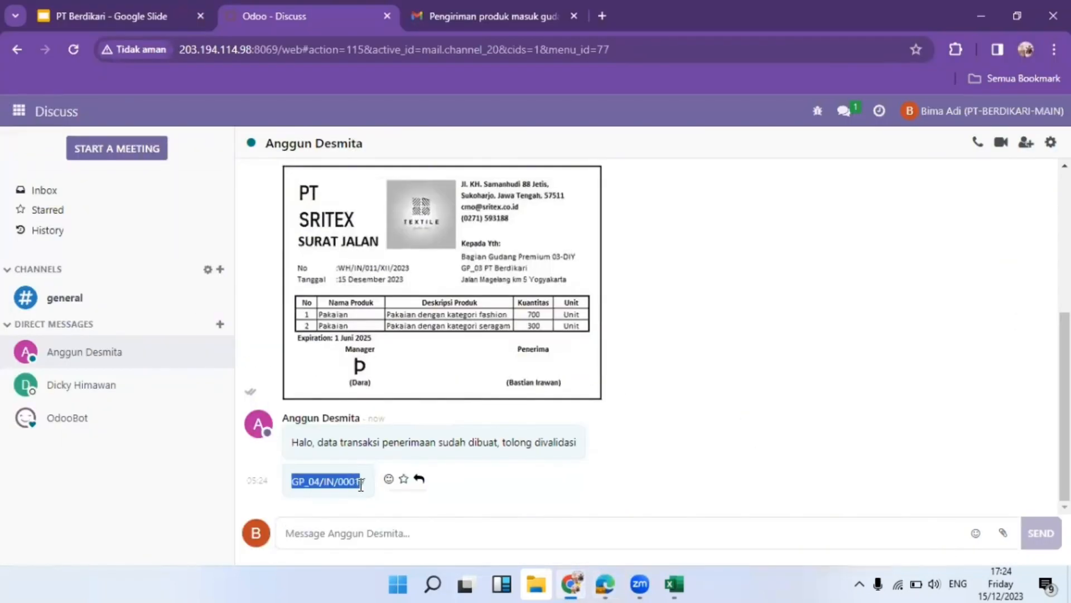
click(19, 111)
click(70, 376)
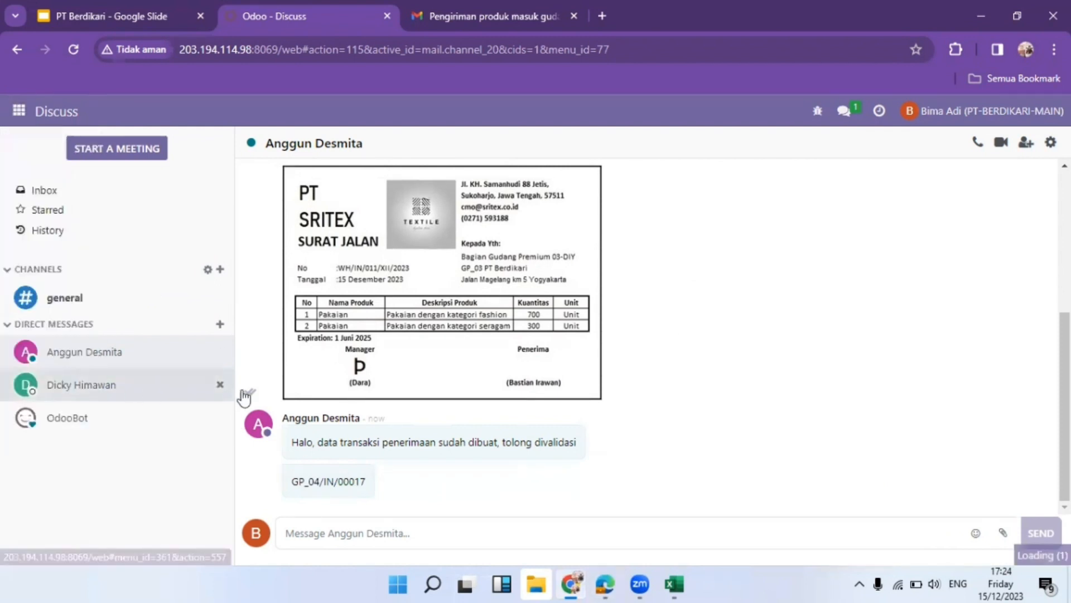
Close the chat and open receipt GP_04/IN/00017 from Receipts GP_03's to-process list
scroll(574, 412, down, 5)
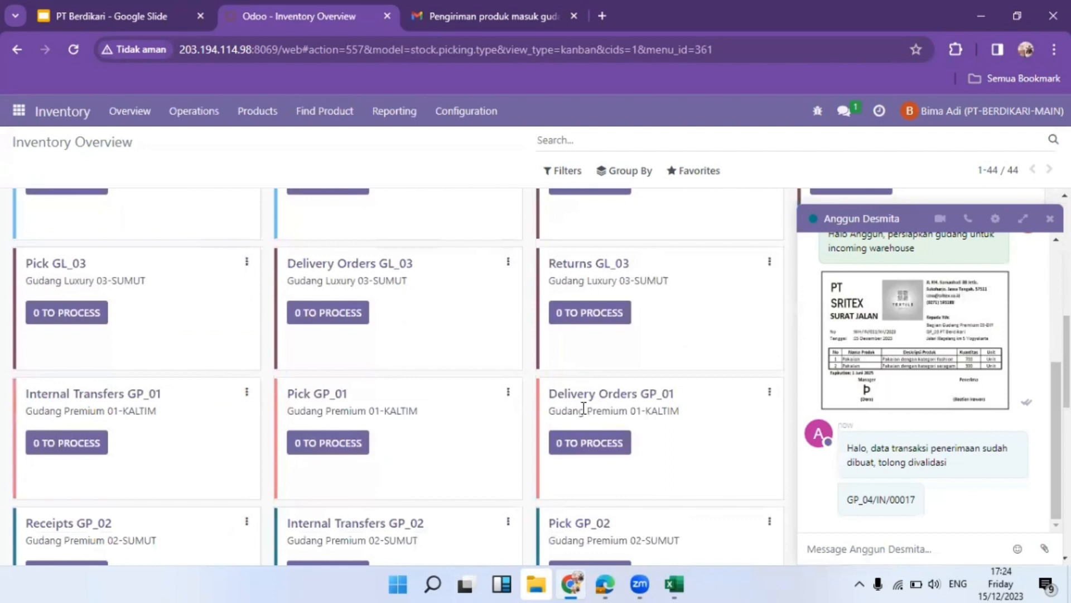
click(1049, 219)
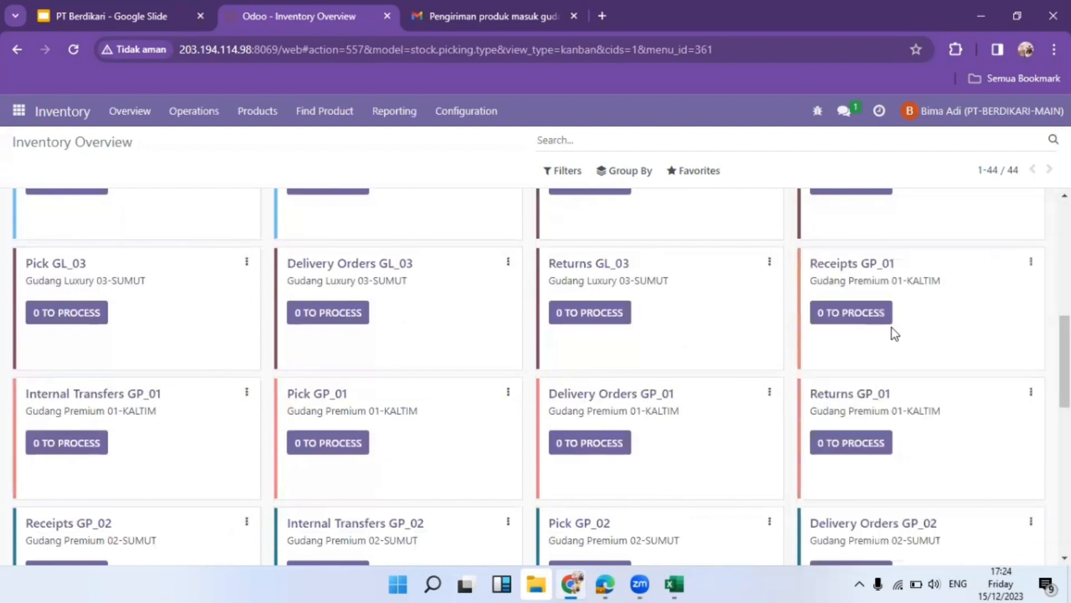
scroll(869, 329, down, 4)
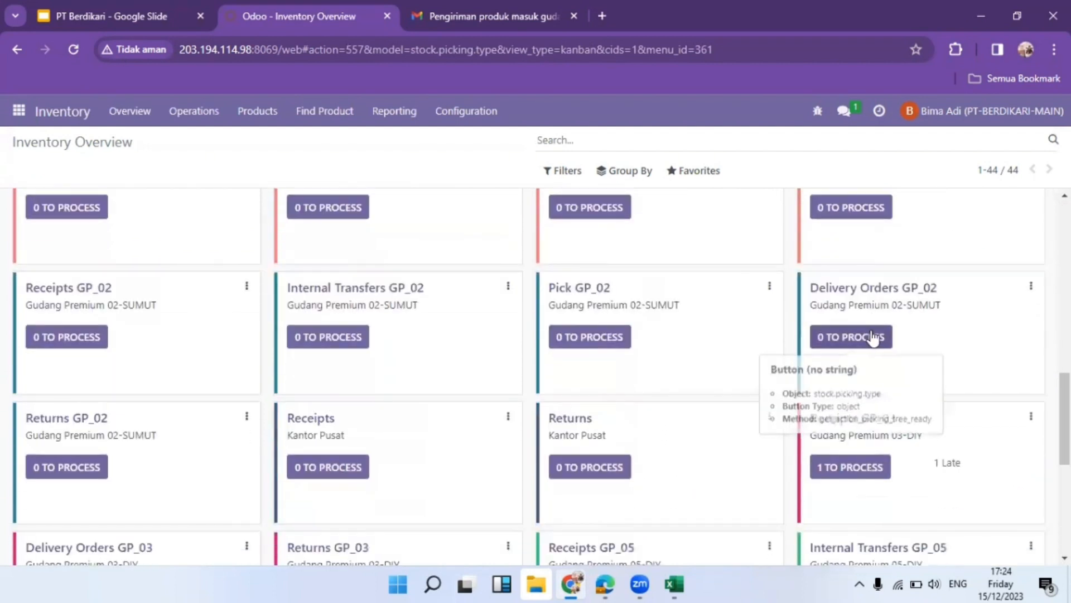
scroll(868, 341, down, 3)
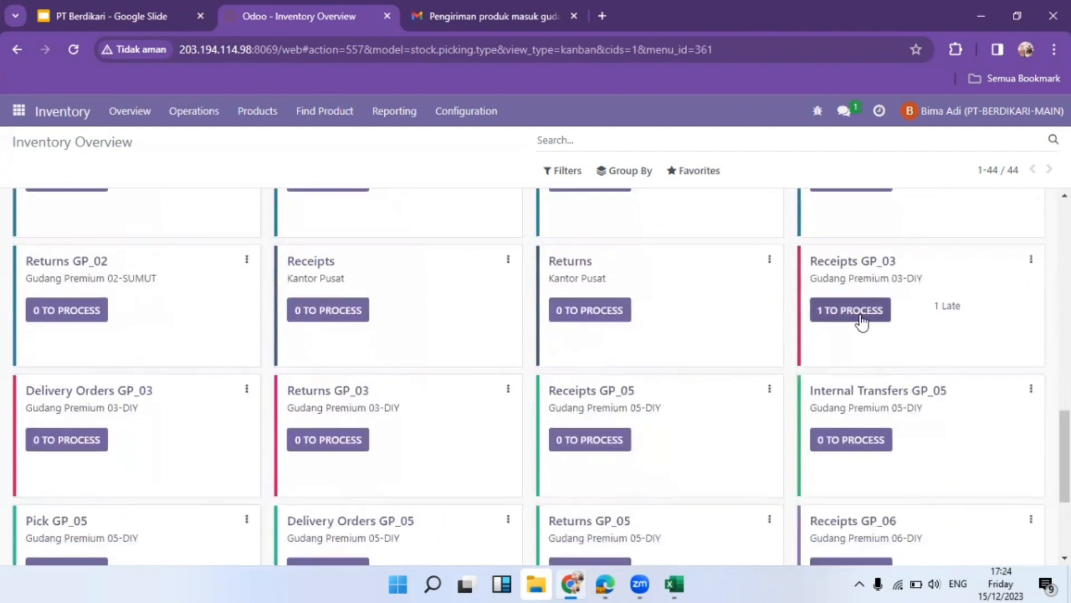
click(860, 316)
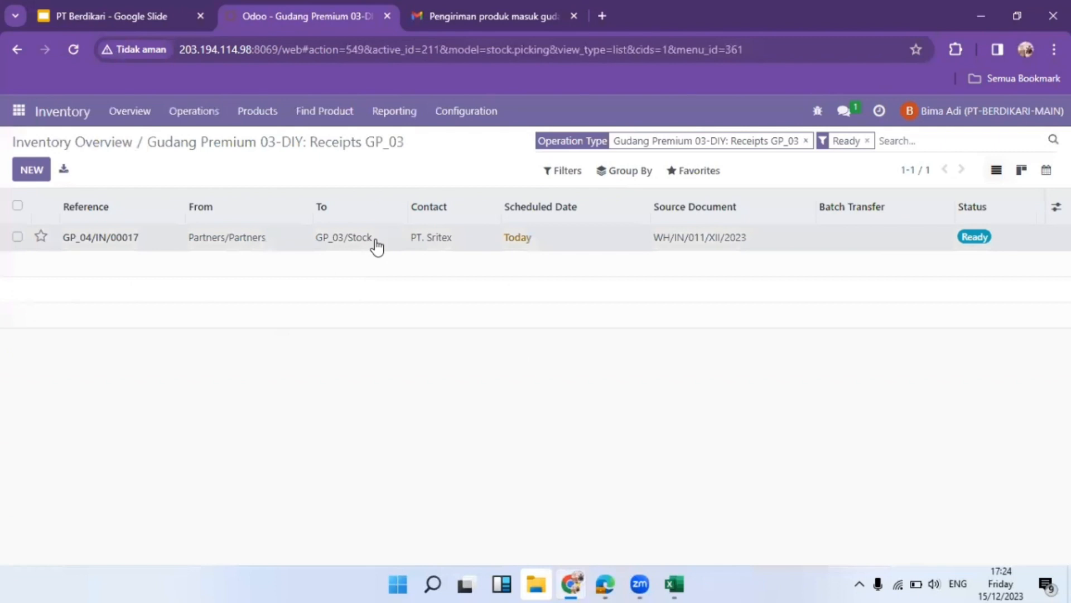
click(376, 244)
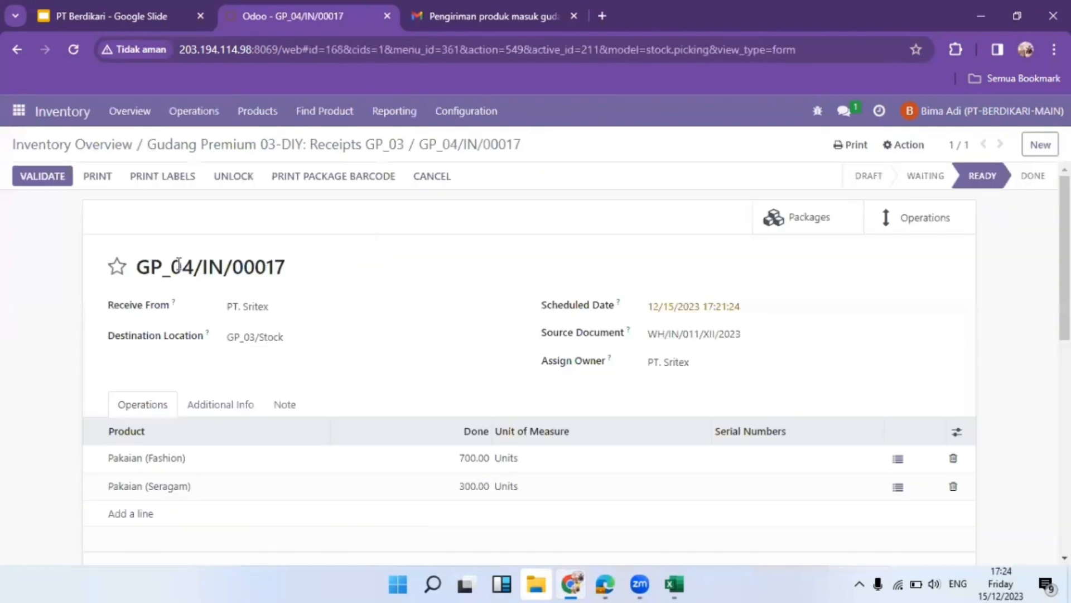
Compare the receipt with the SURAT JALAN delivery note and start uploading a signature file
scroll(194, 304, down, 2)
scroll(184, 304, up, 2)
scroll(390, 299, down, 2)
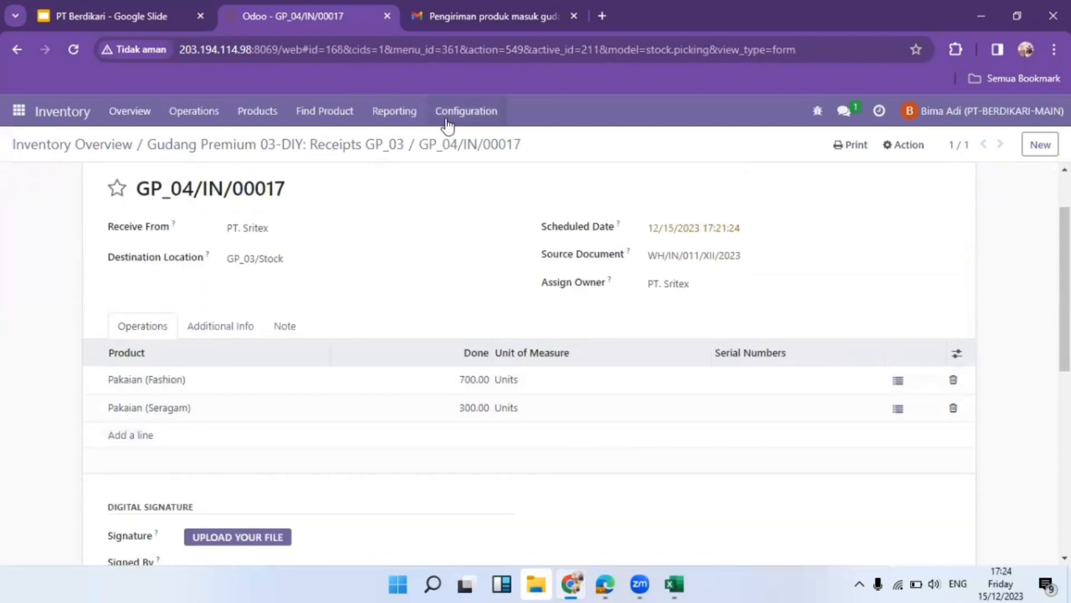
click(463, 4)
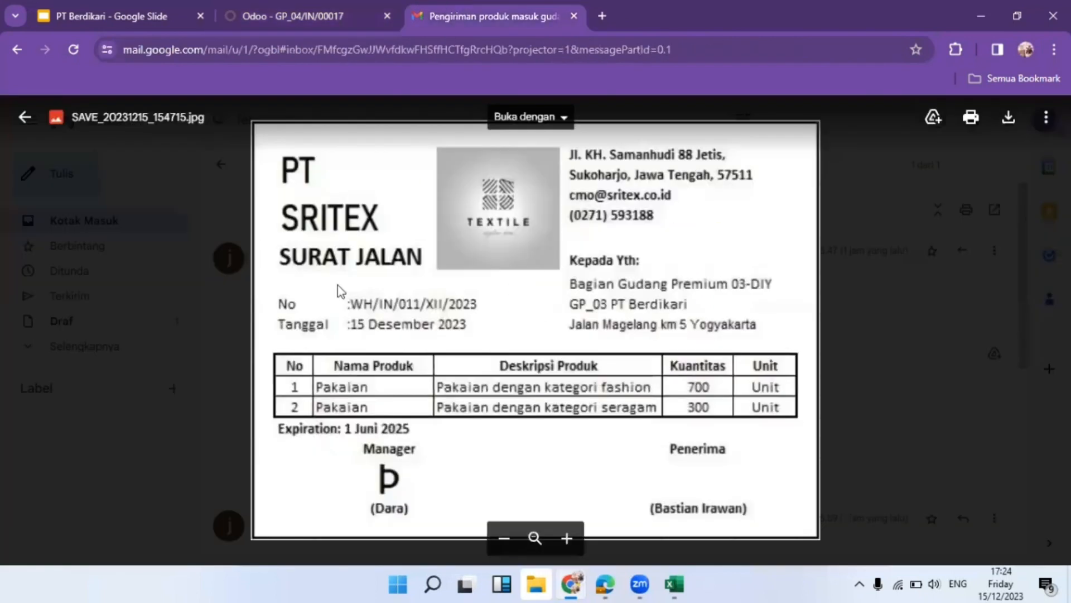
click(296, 6)
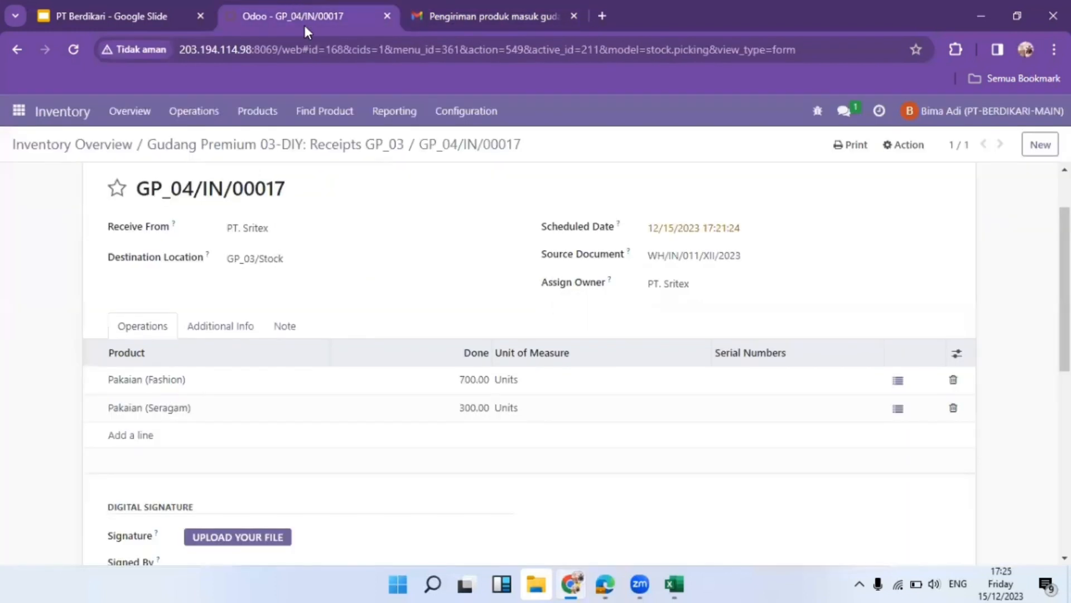
scroll(285, 497, down, 1)
click(251, 459)
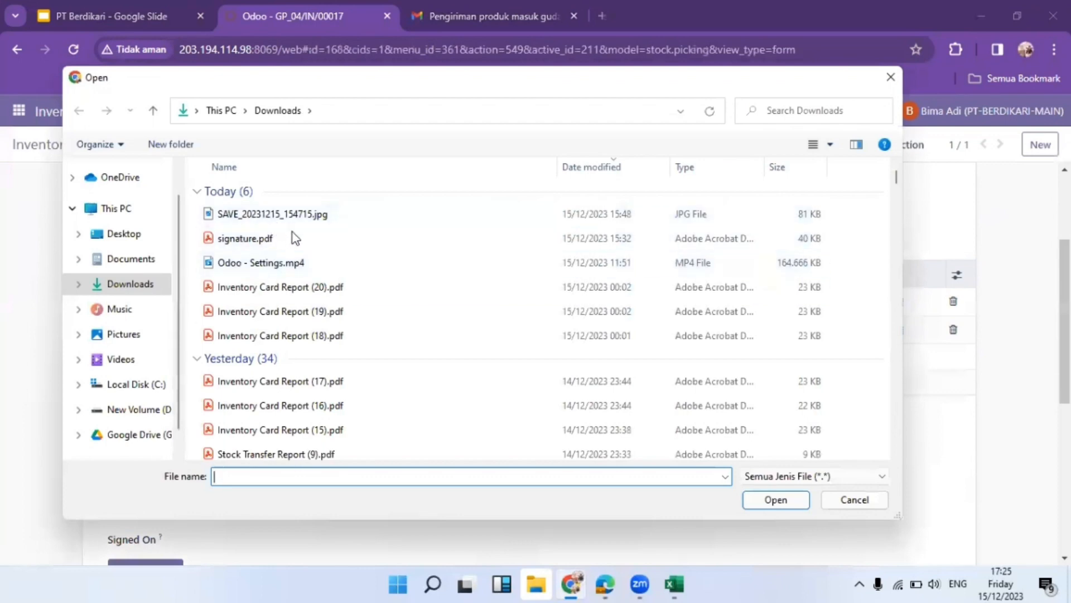
Upload the signature file and enter the signer's name with designation Manager Gudang DIY
click(130, 258)
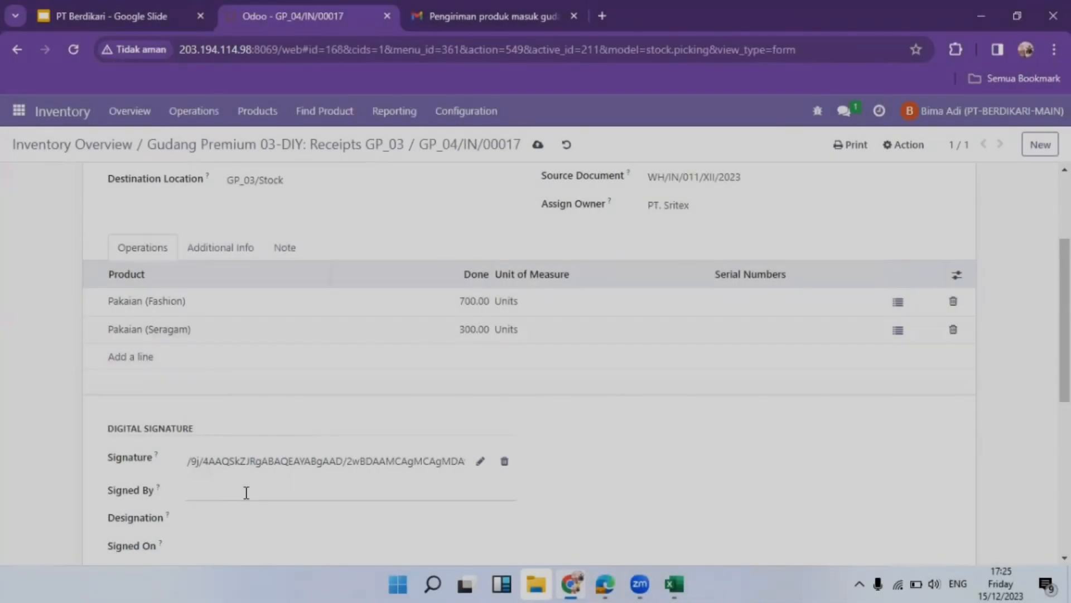
click(246, 491)
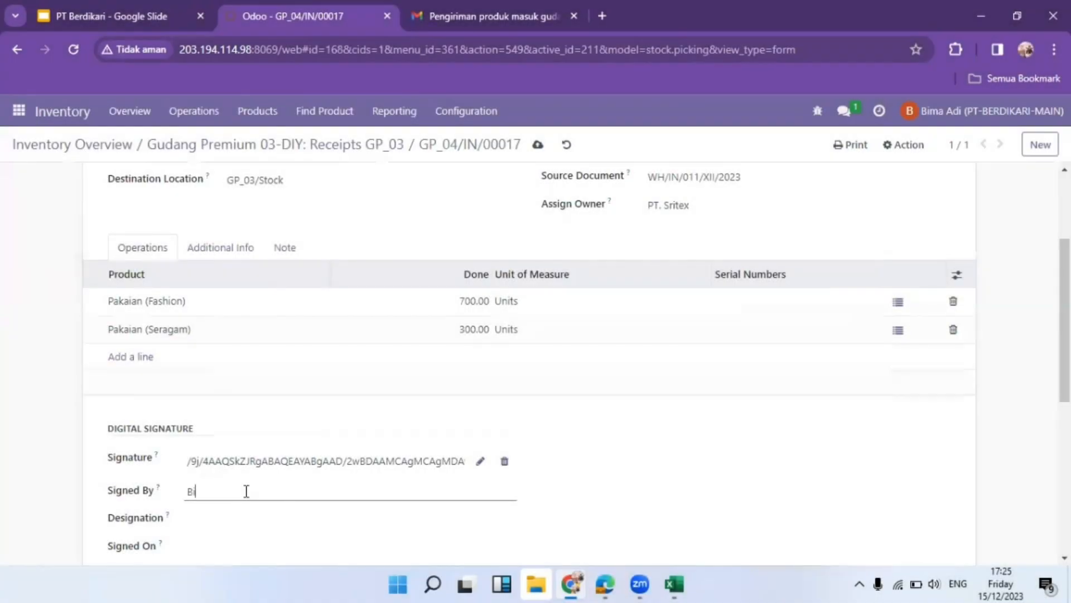
click(199, 523)
text(M)
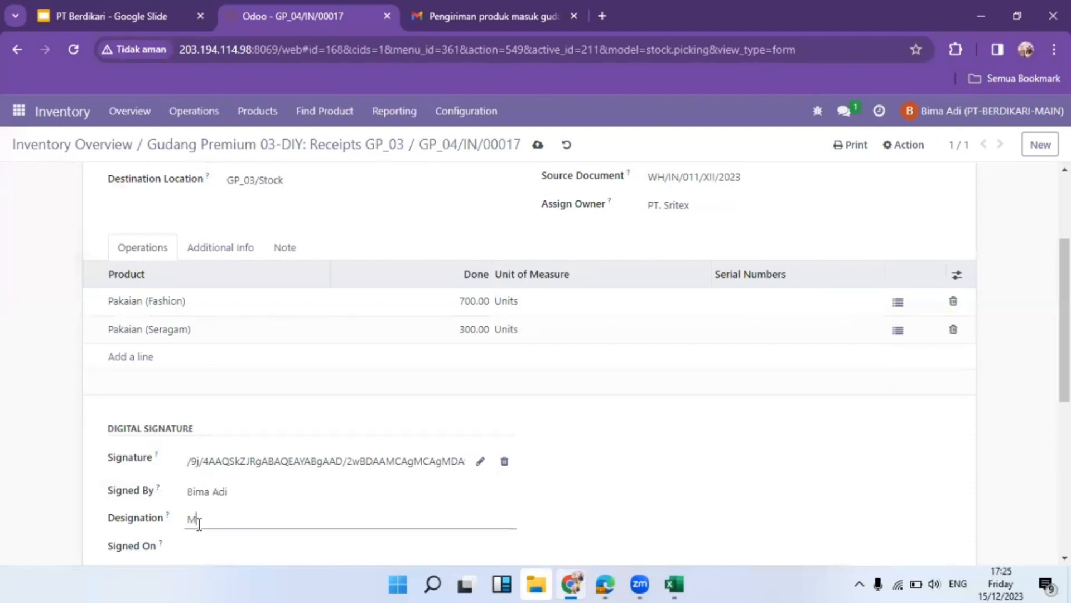
text(anager Gudang DIY)
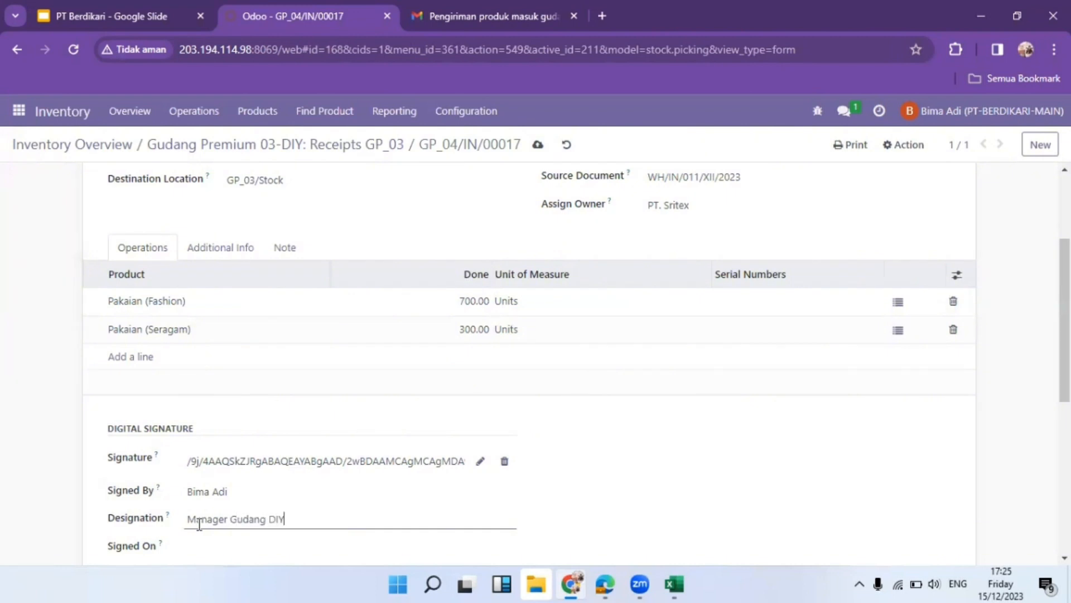
Set the signing date to 15 December 2023 and validate the receipt
scroll(202, 485, down, 4)
click(310, 320)
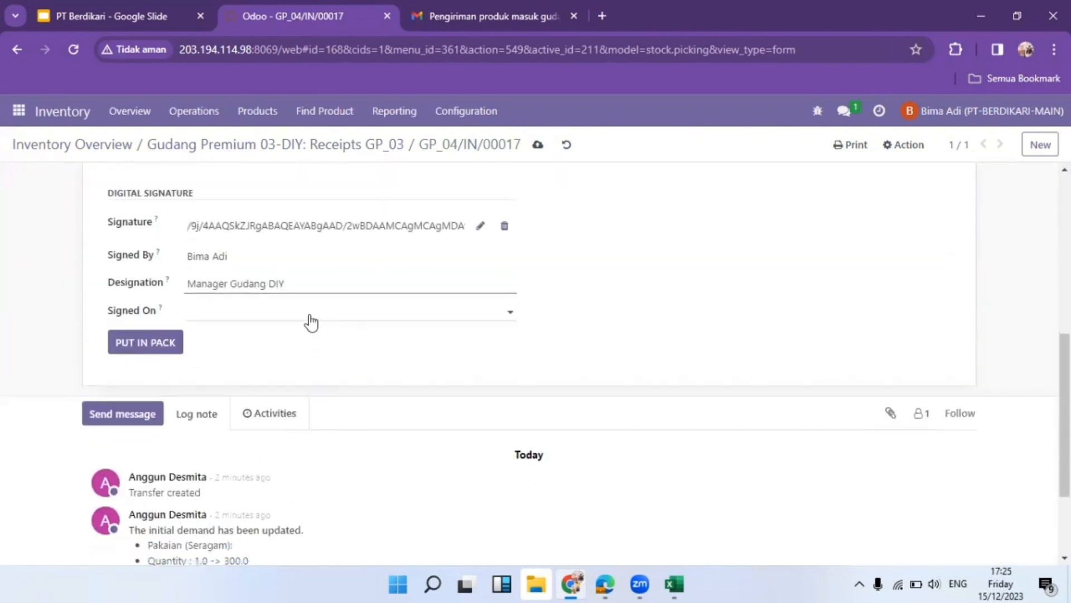
click(353, 471)
scroll(451, 382, up, 10)
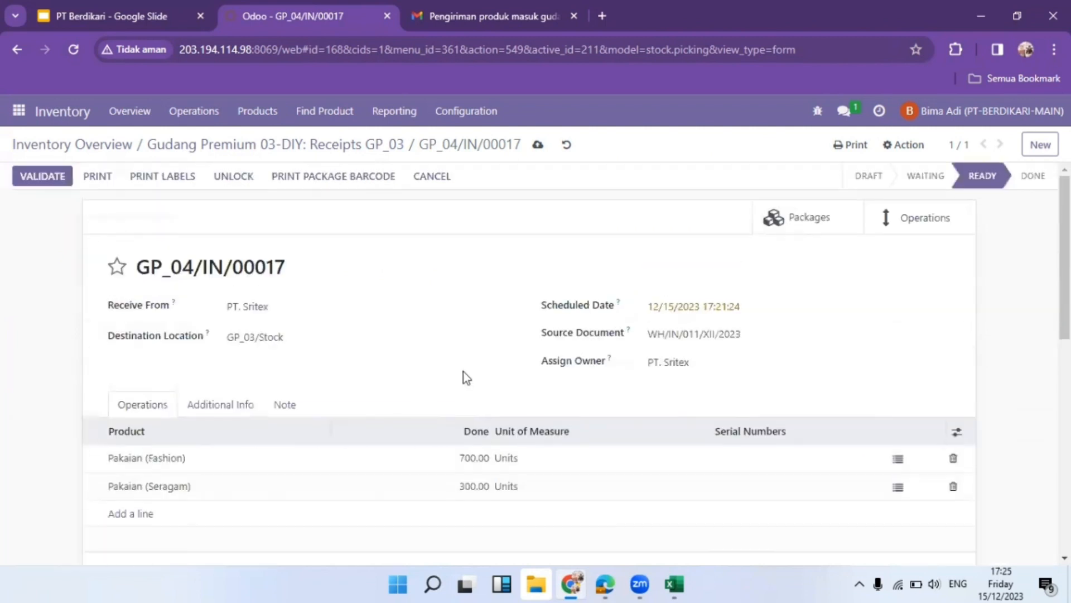
scroll(63, 293, down, 4)
scroll(62, 293, up, 4)
click(40, 176)
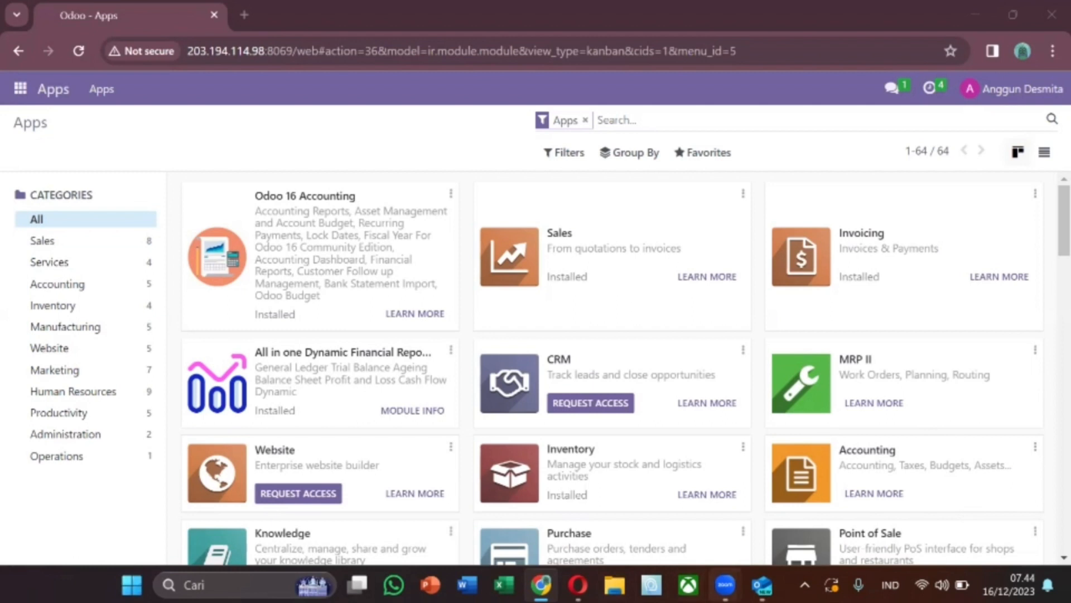
Review the SRITEX delivery note WH/OUT/019/XII/2023 in Outlook, then return to Odoo Inventory
mouse_move(763, 584)
click(762, 491)
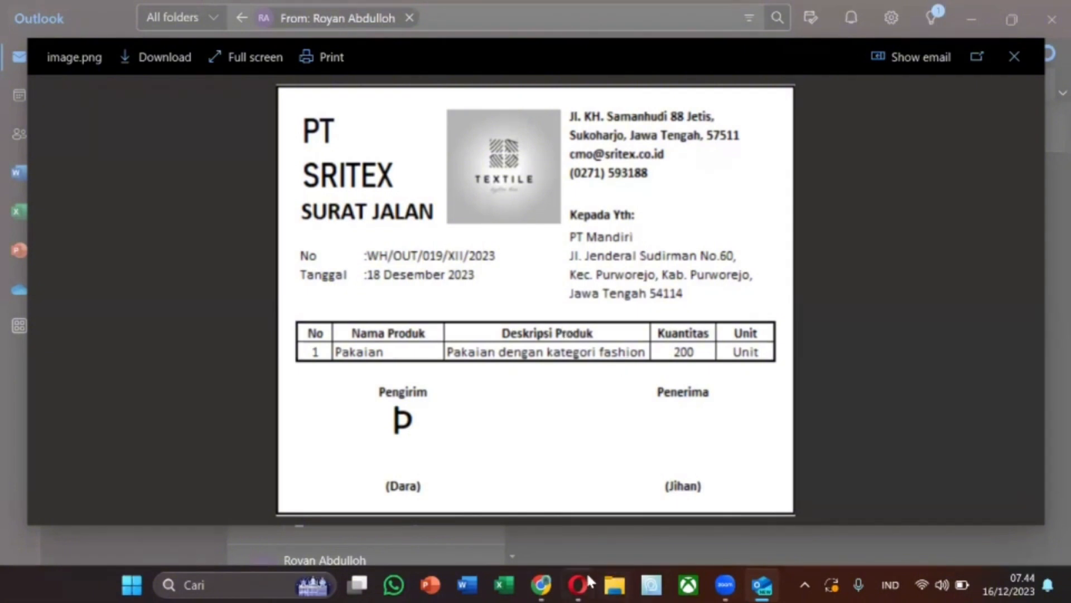
click(541, 584)
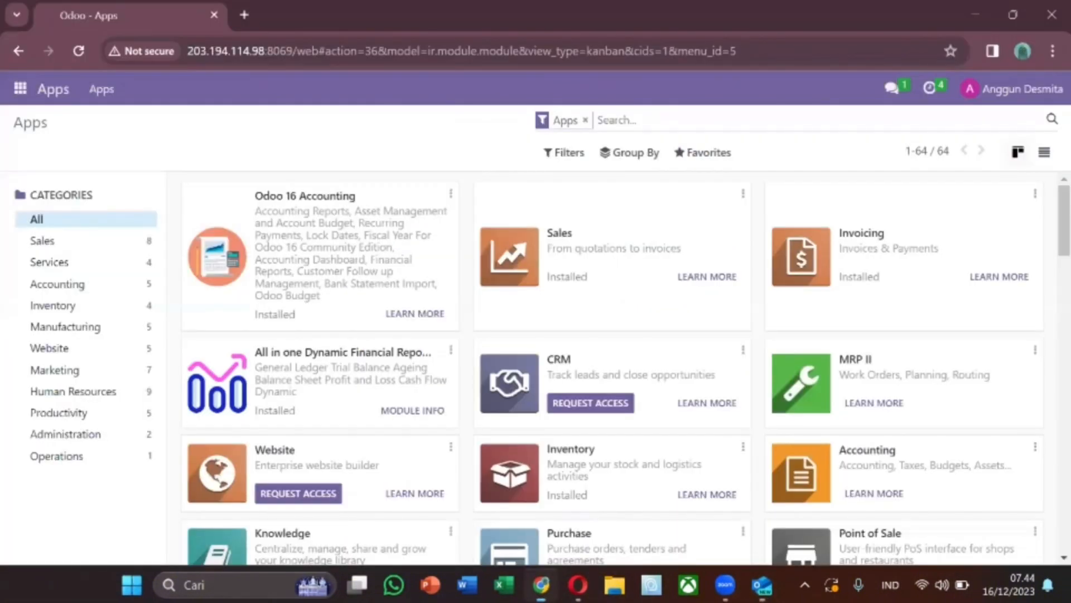
click(57, 284)
click(20, 88)
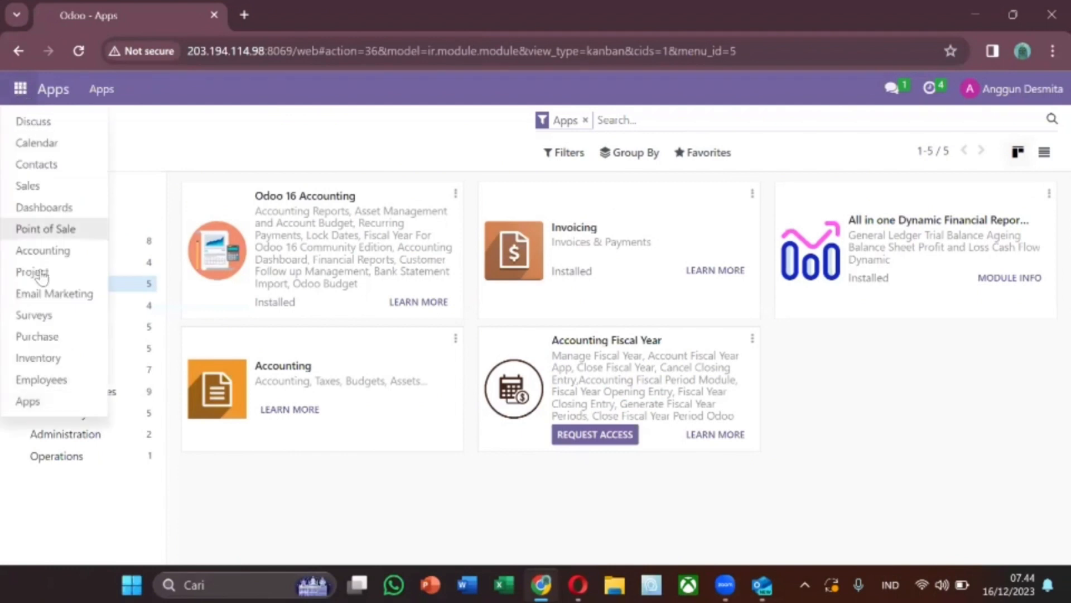
click(43, 358)
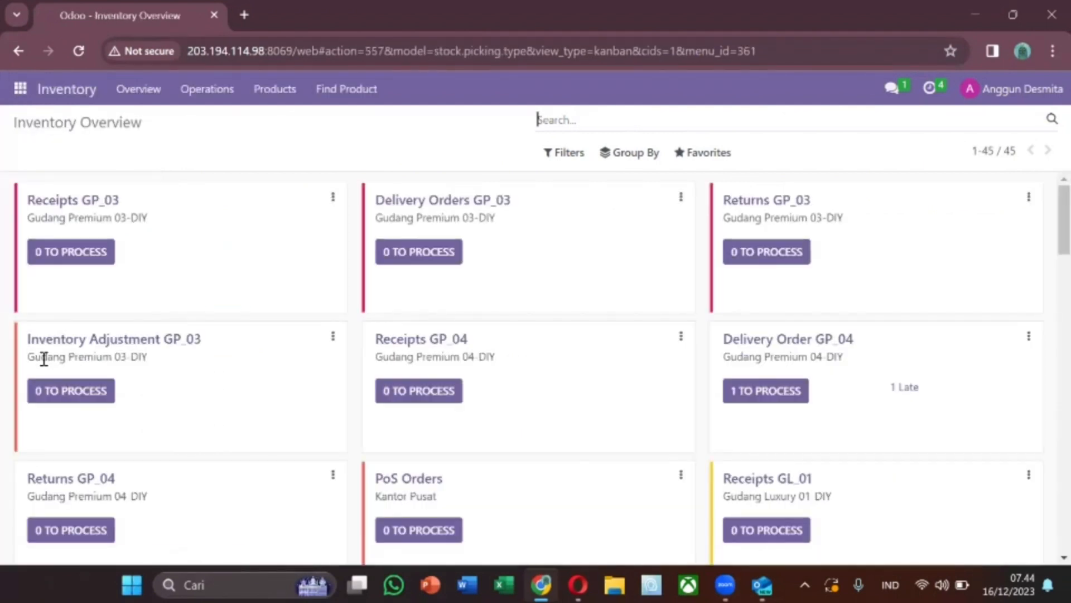
Start a new GP_03 delivery order to PT. Sritex with source document WH/OUT/019/XII/2023
click(427, 262)
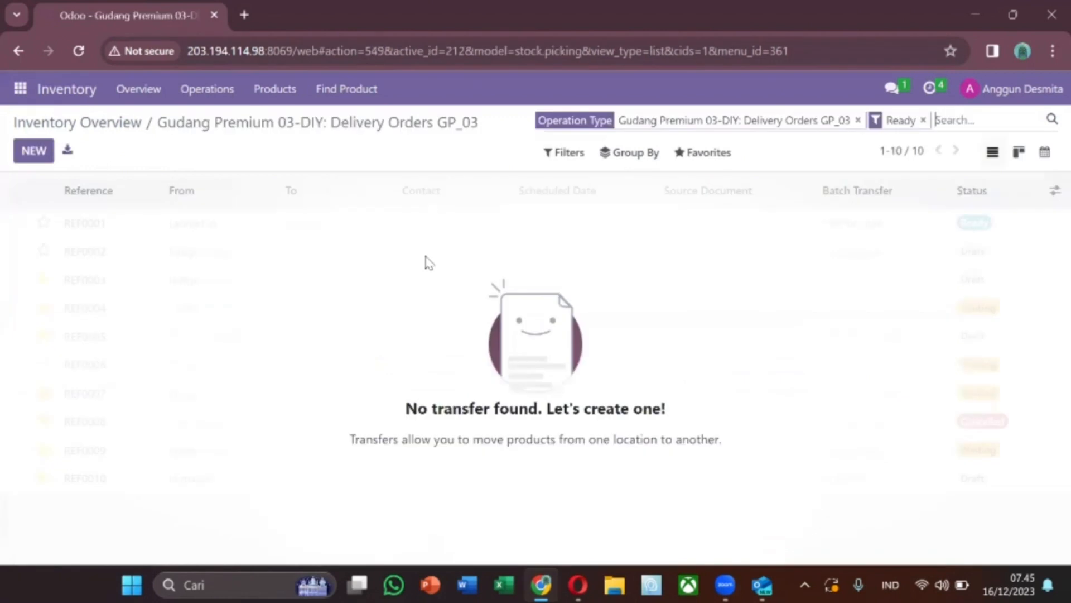
click(30, 162)
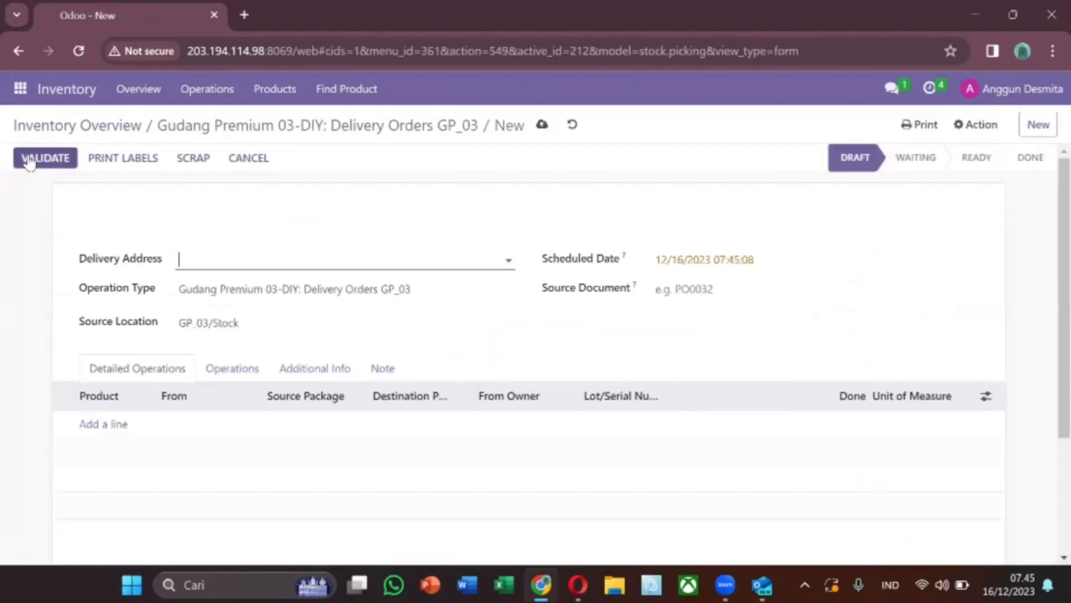
click(296, 263)
text(sri)
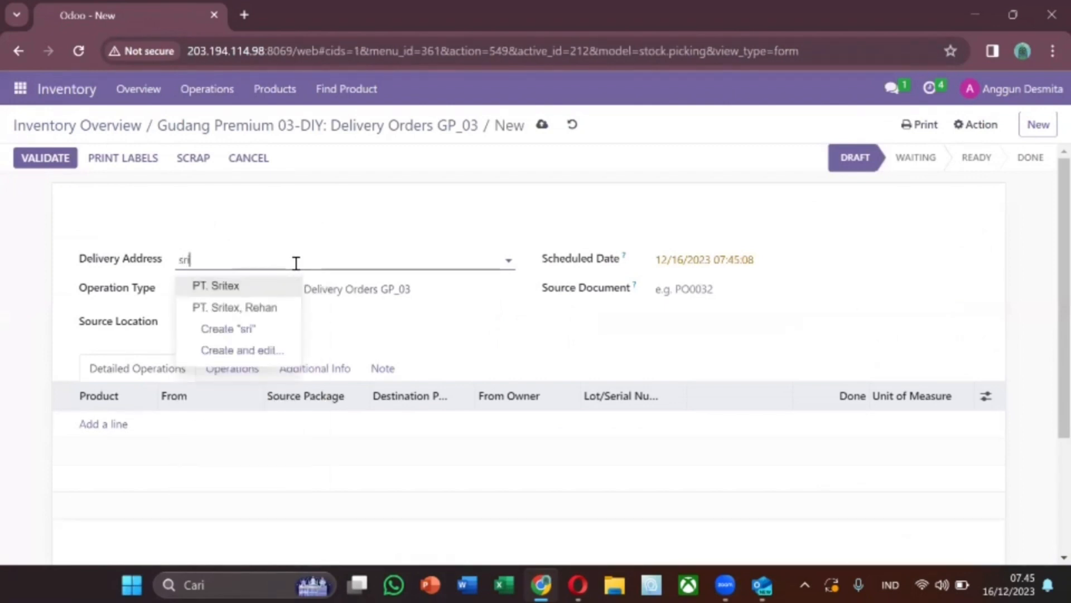
click(279, 288)
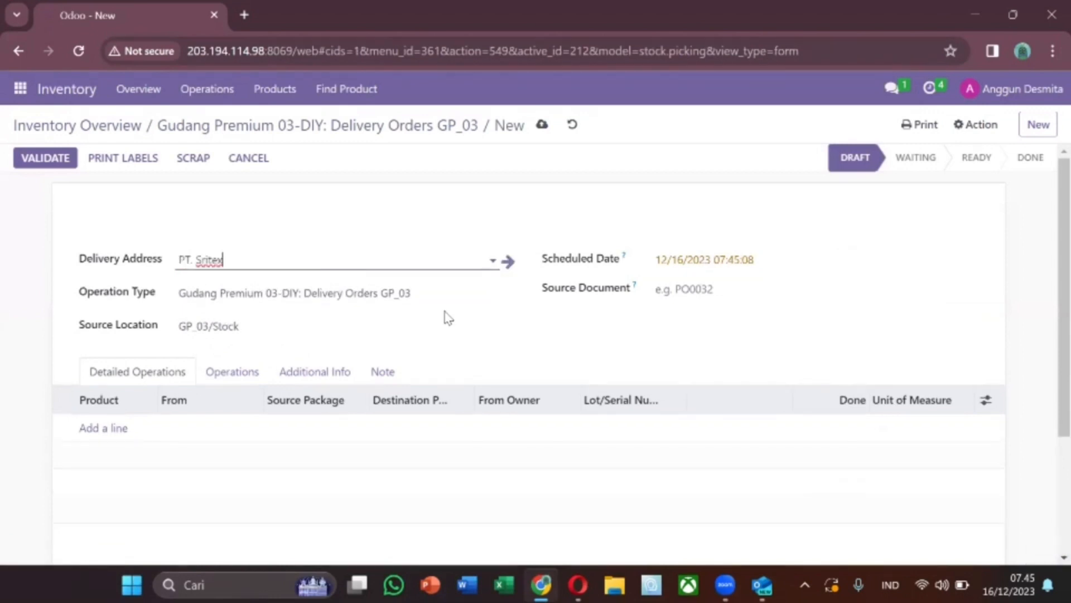
click(691, 287)
text(WH/OUT/019/XII/2023)
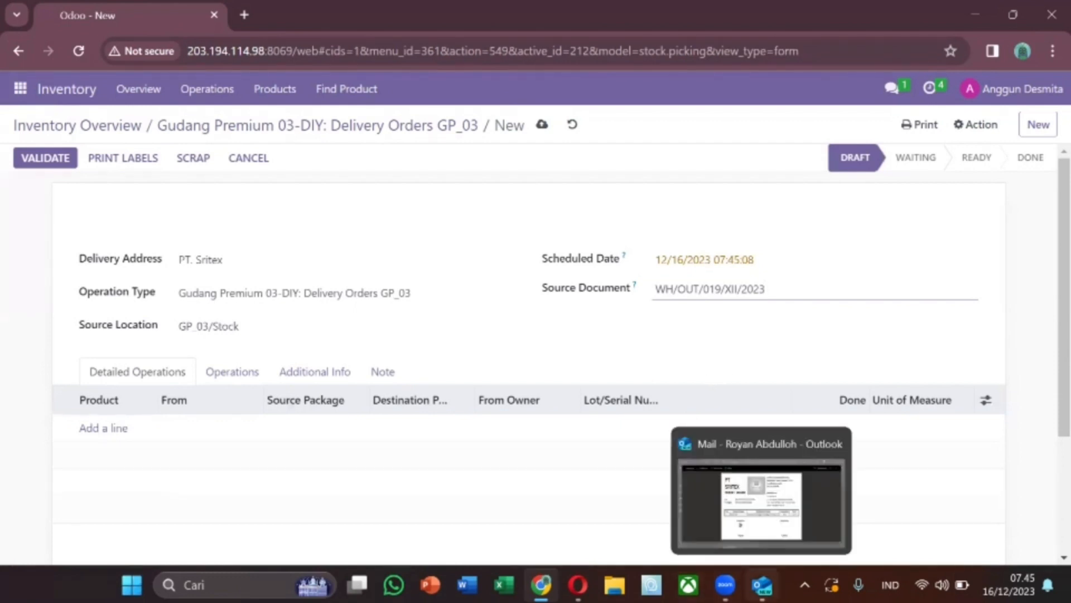
click(762, 584)
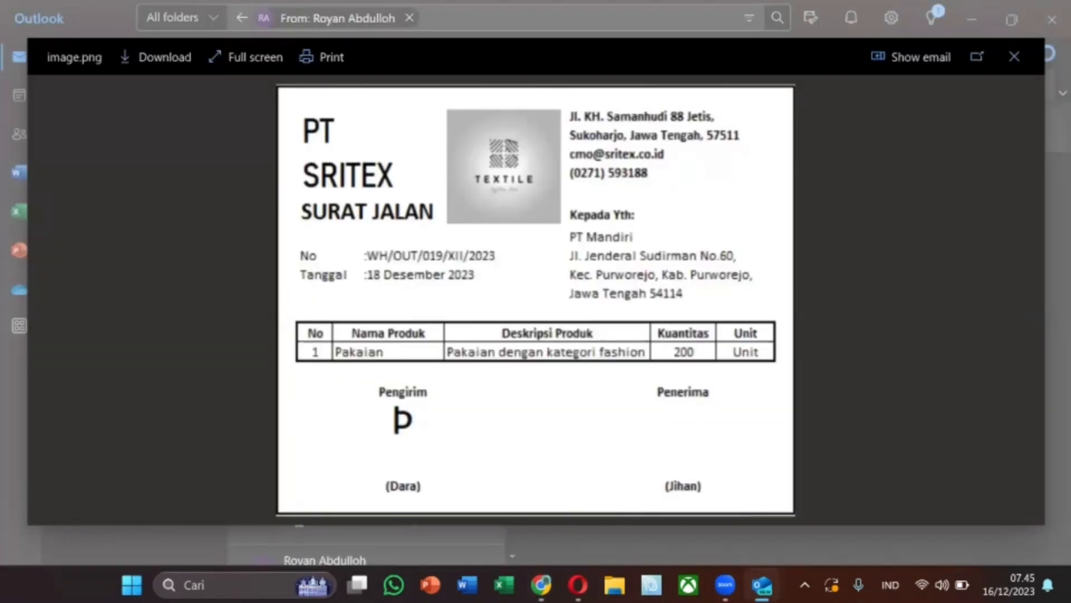
click(541, 585)
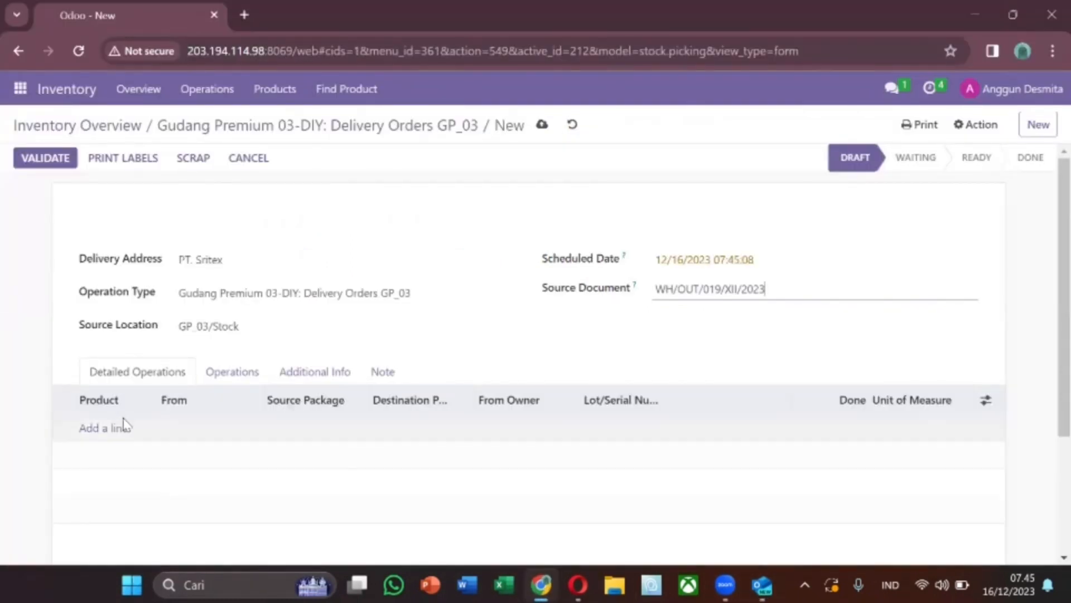
Add a Pakaian (Fashion) product line with quantity 200
click(113, 438)
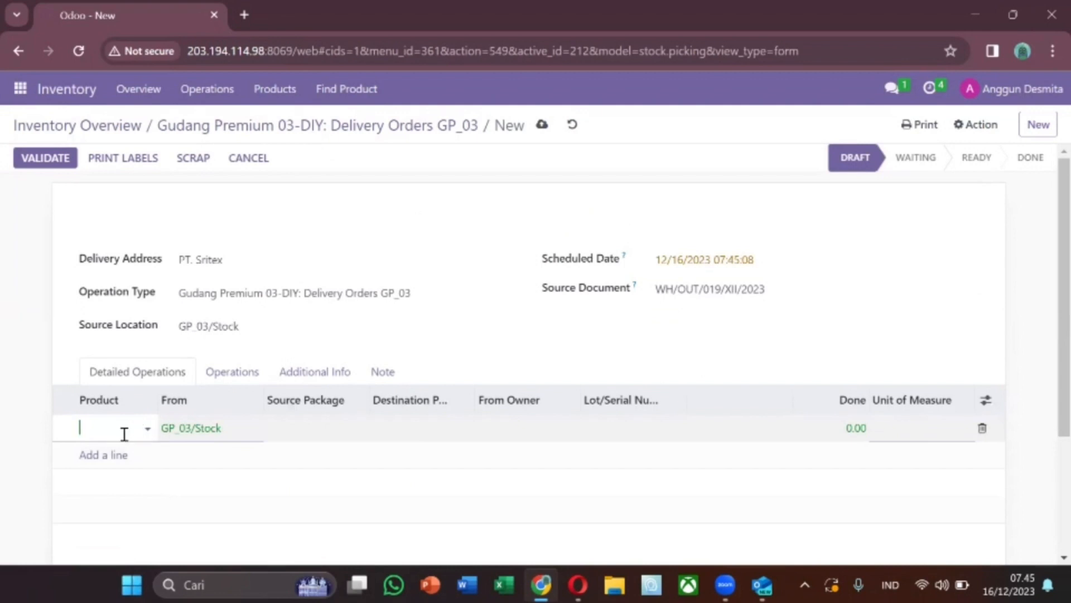
click(124, 434)
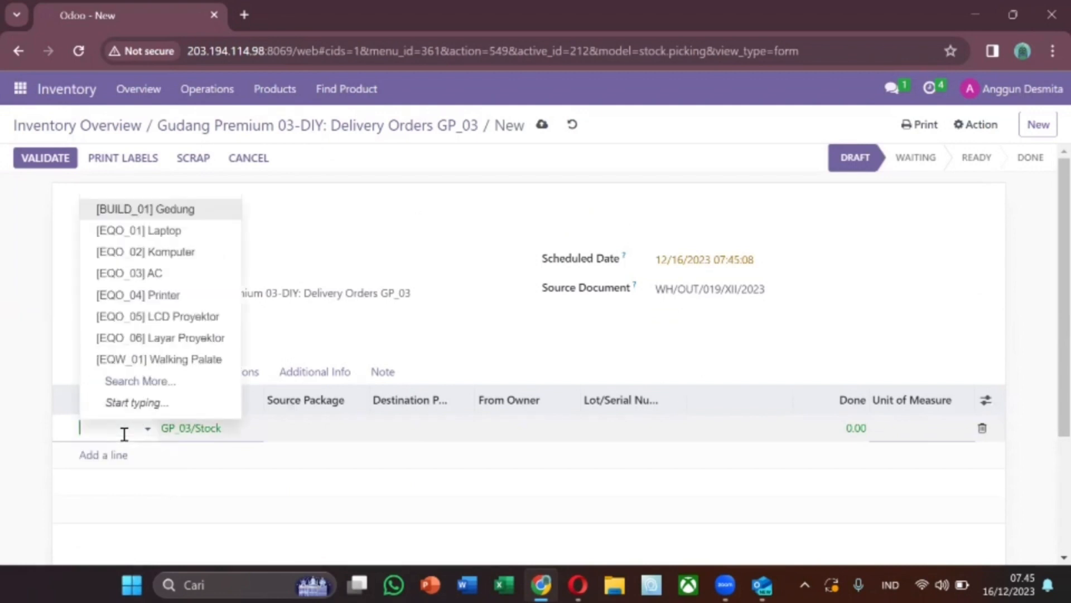
text(pak)
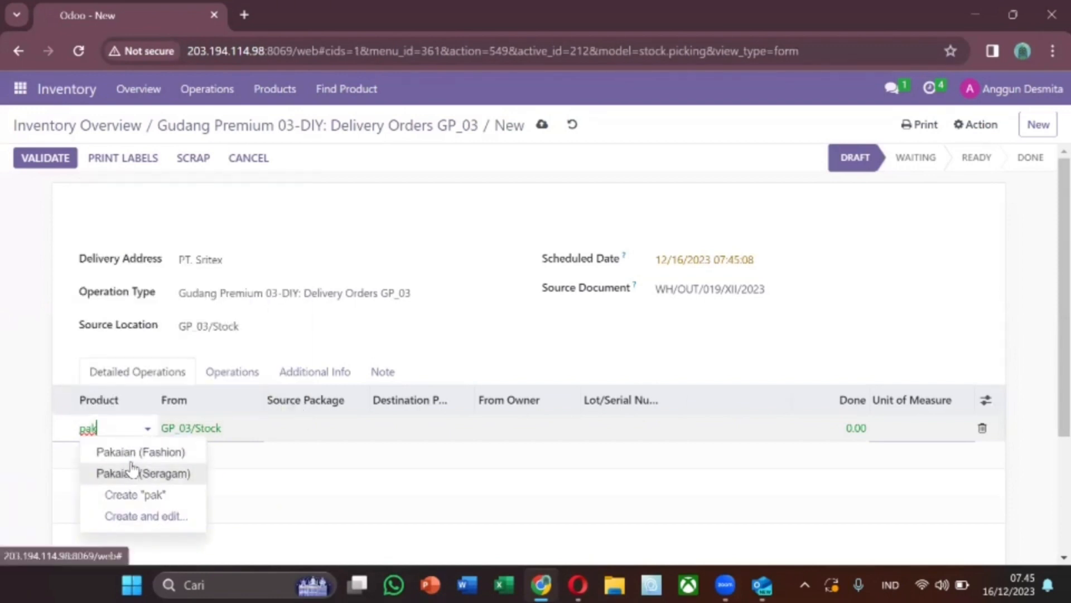
click(133, 461)
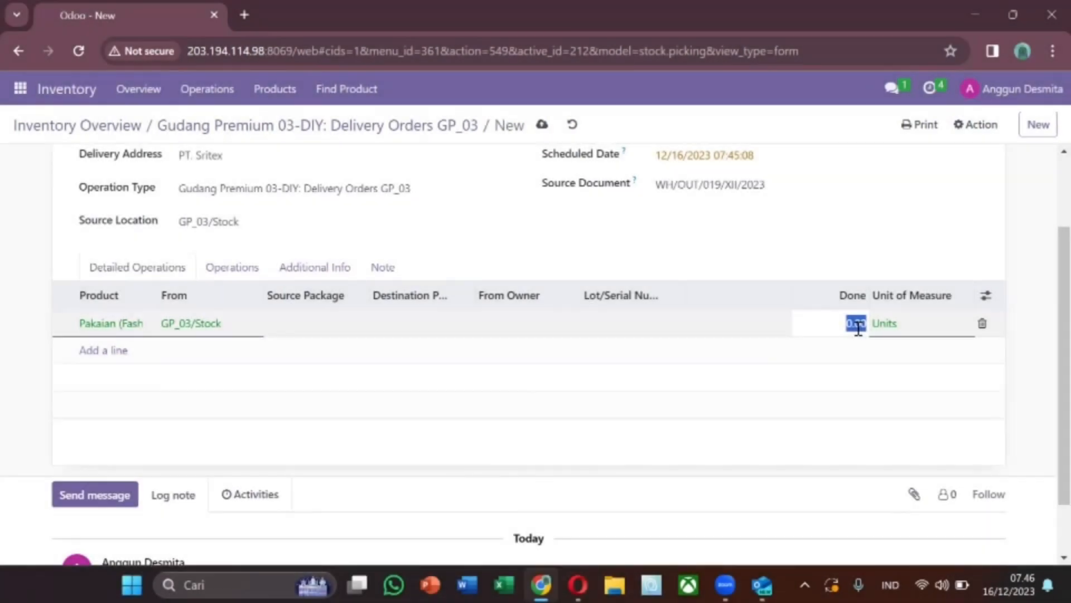
text(20)
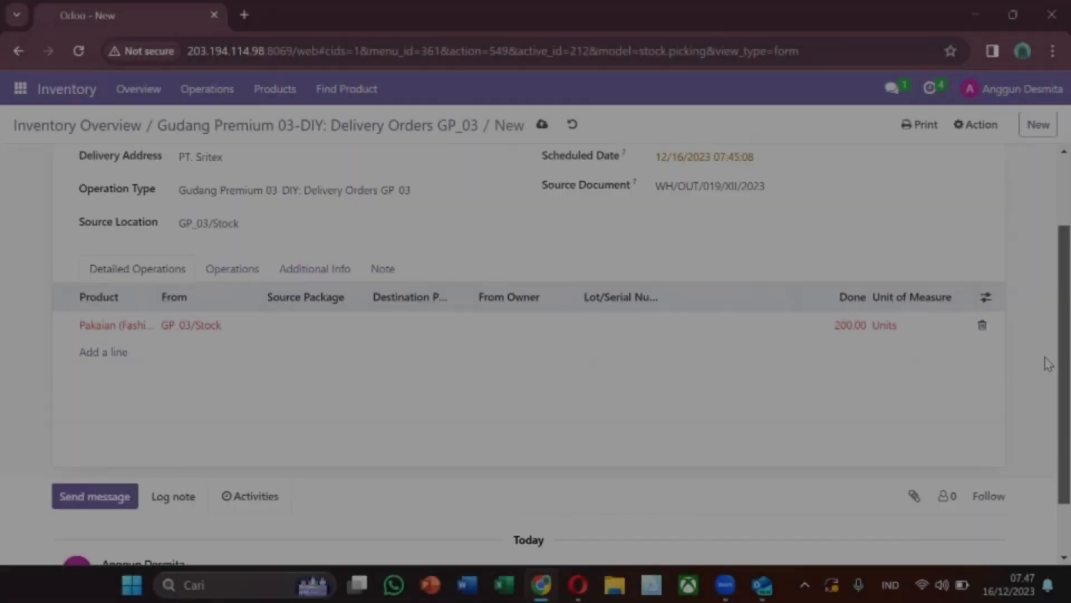
scroll(1044, 458, down, 1)
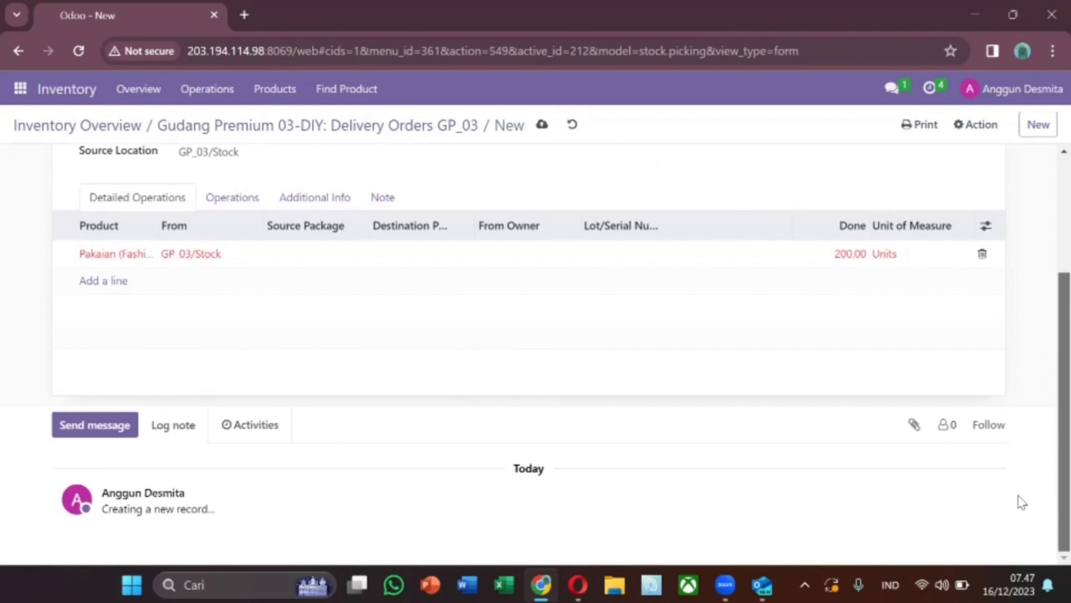
drag(1045, 383, 1045, 239)
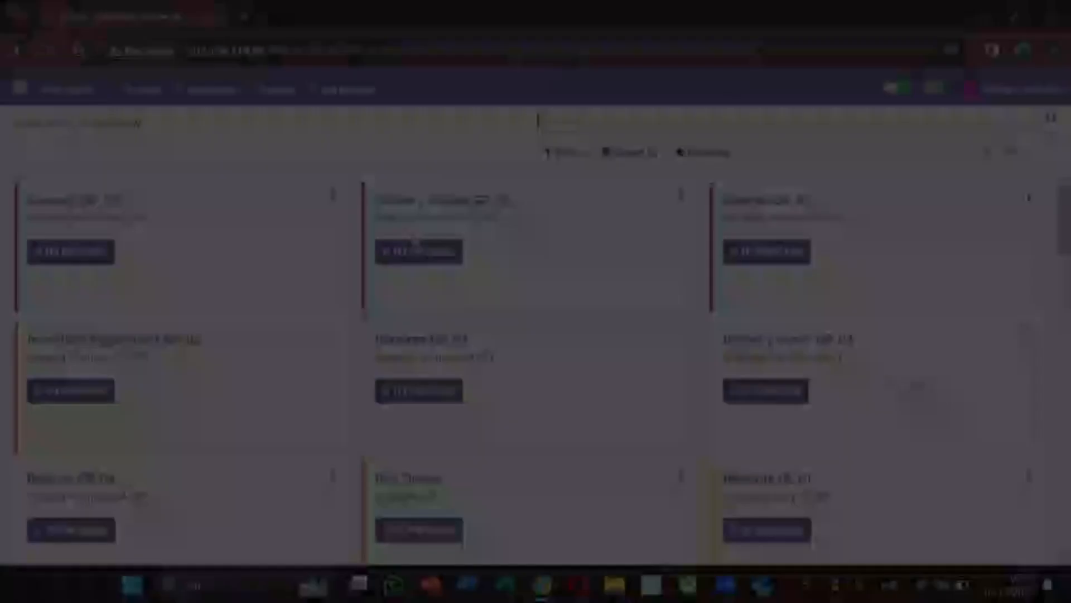
Clear the Ready filter in Delivery Orders GP_03 and start a new order for PT. Sritex
click(424, 260)
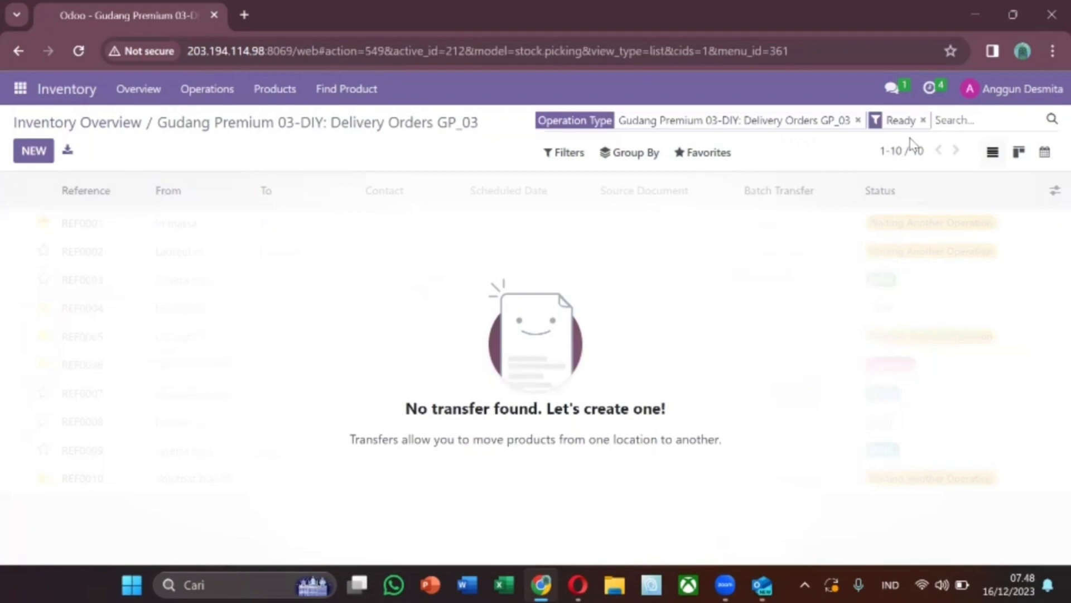
click(923, 120)
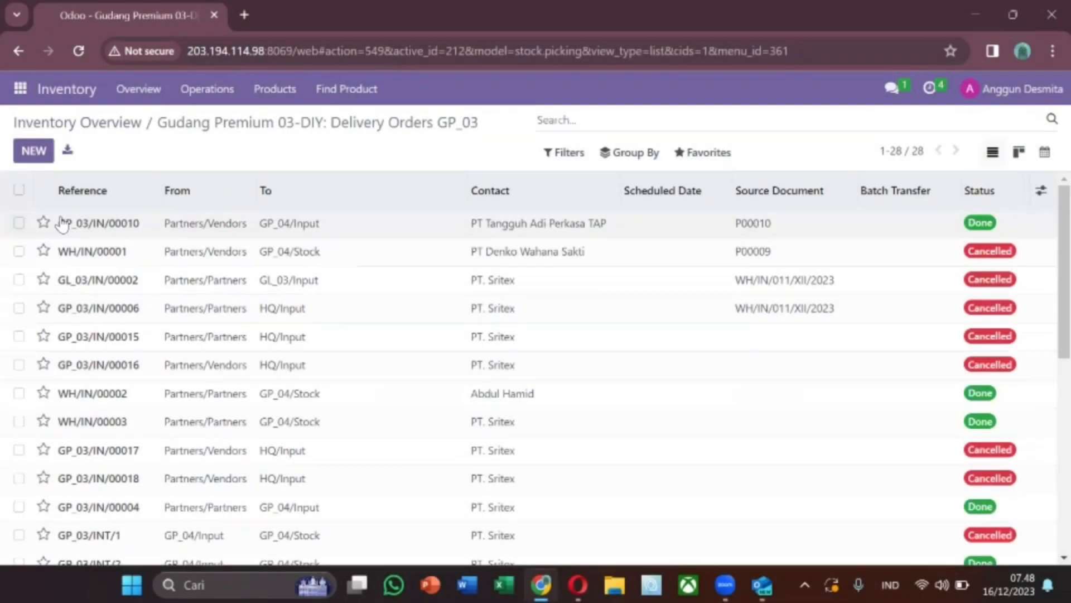
click(31, 152)
click(271, 263)
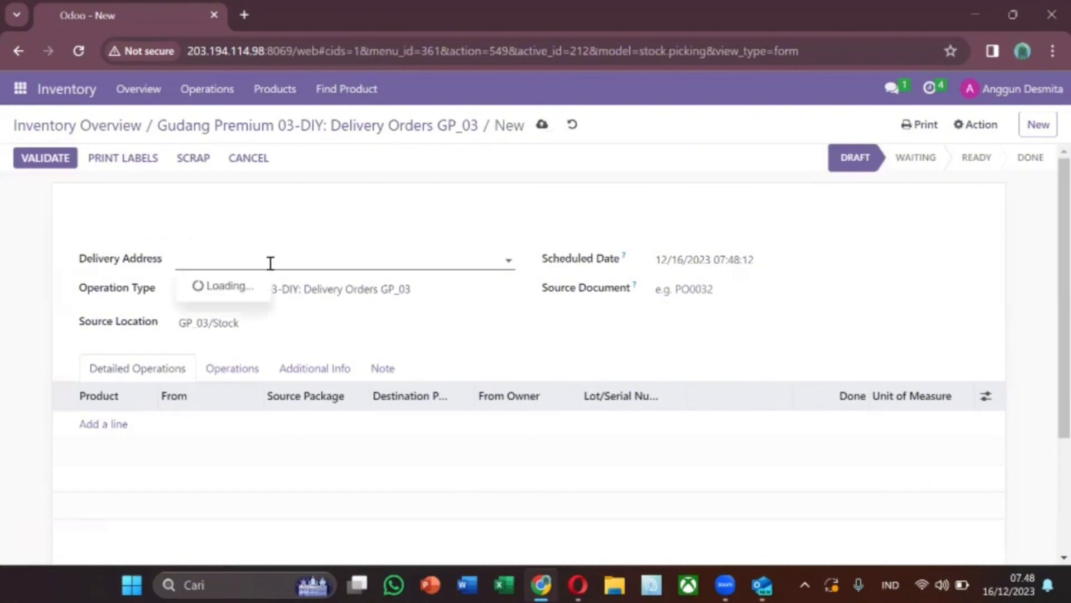
text(srit)
click(220, 290)
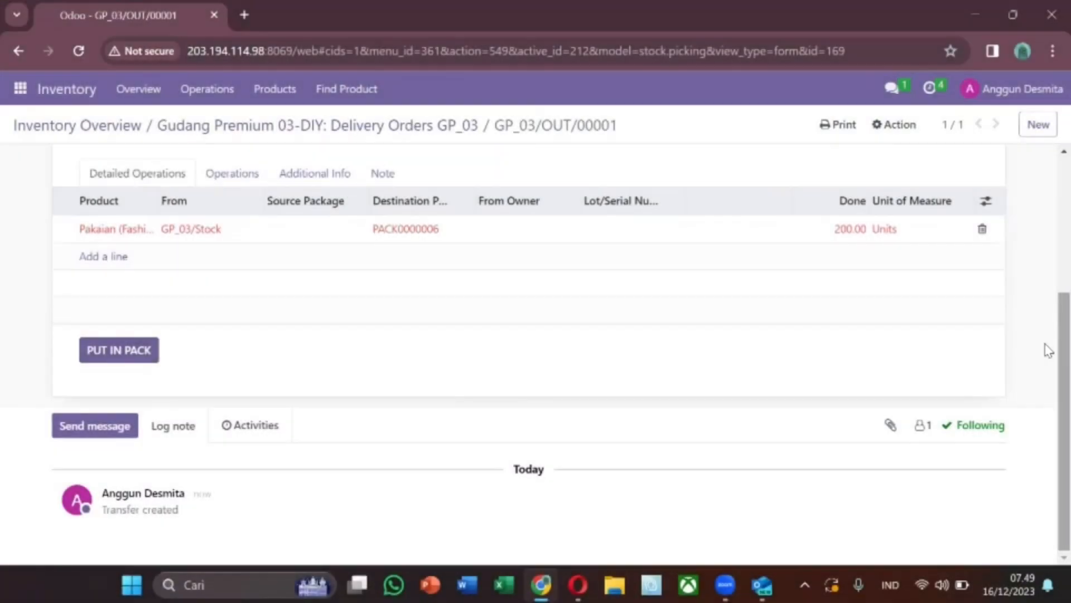
scroll(1045, 349, up, 4)
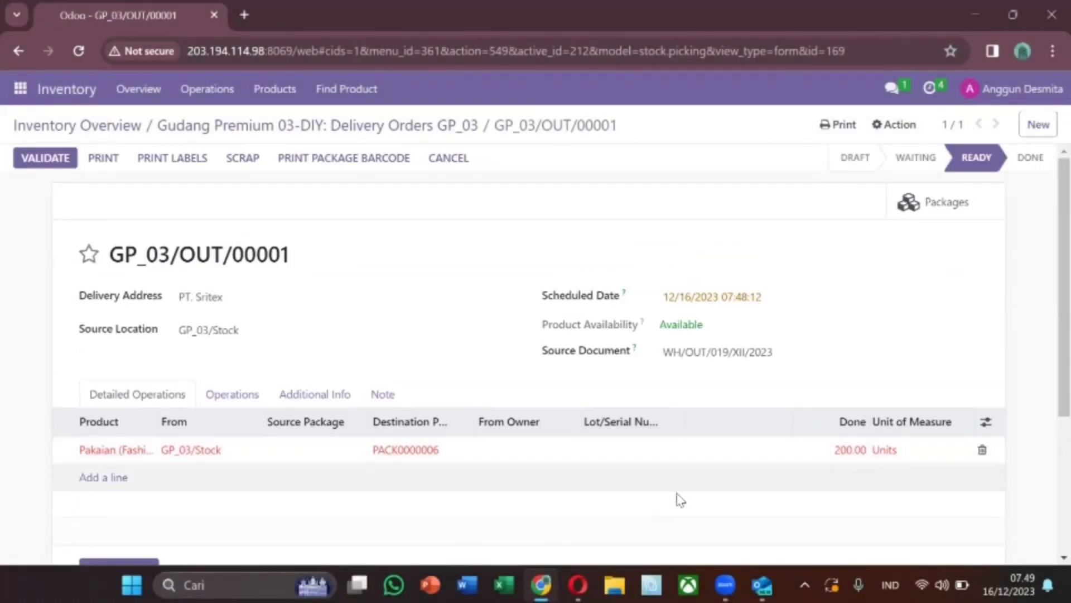
mouse_move(578, 585)
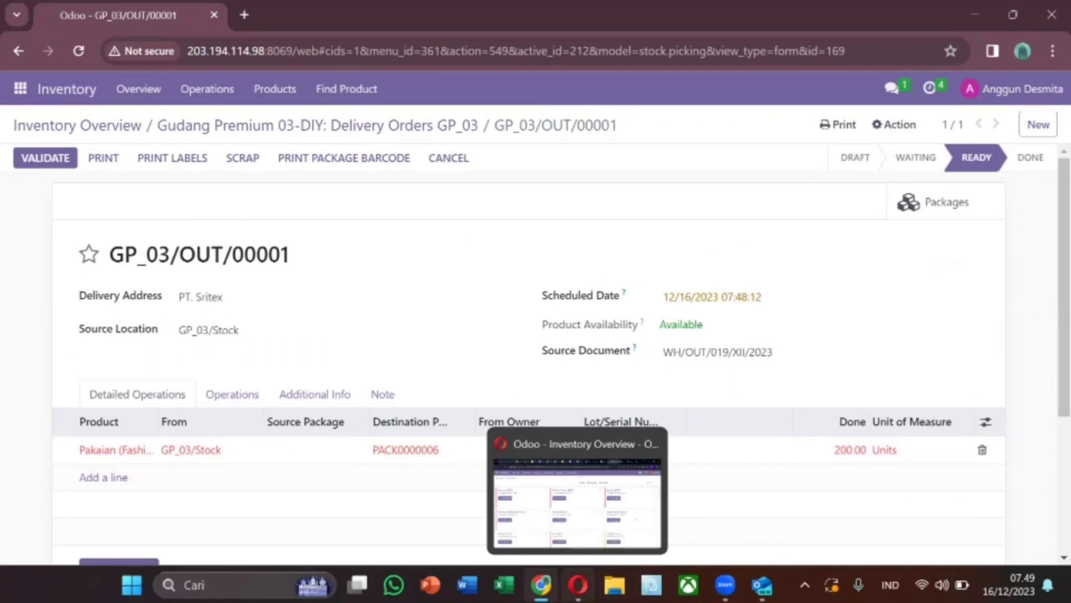
Ask the colleague in Discuss to validate WH/OUT/019/XII/2023, then switch to their Opera session
click(20, 88)
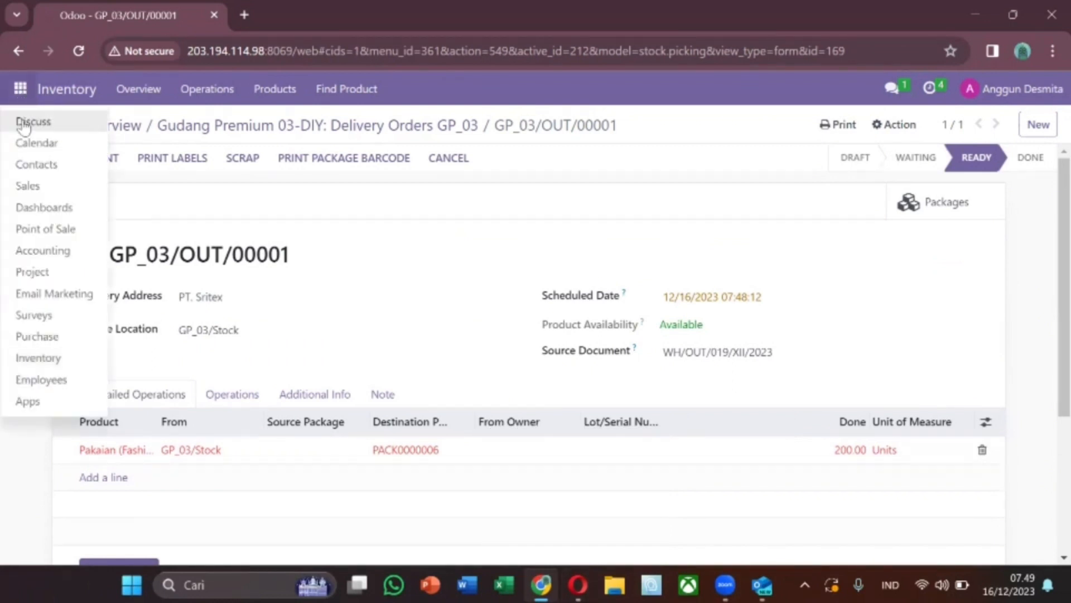
click(24, 126)
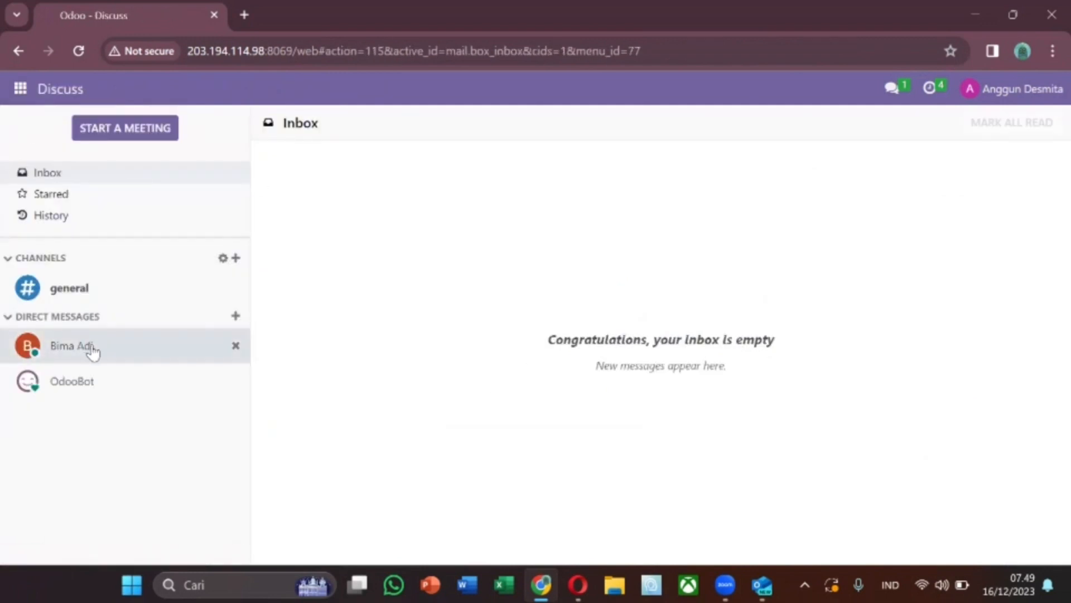
click(93, 350)
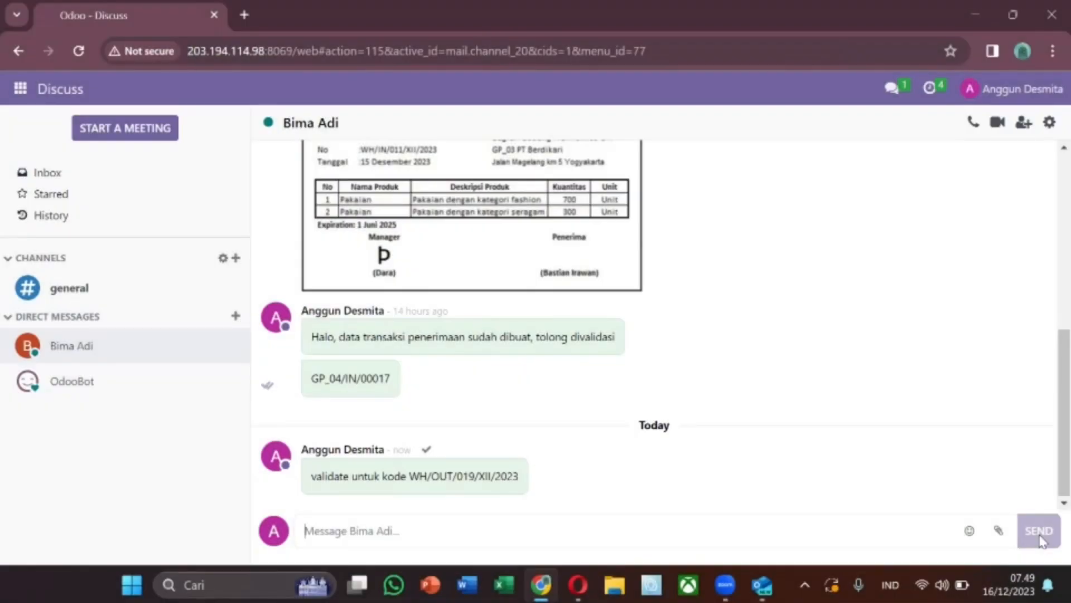
mouse_move(525, 476)
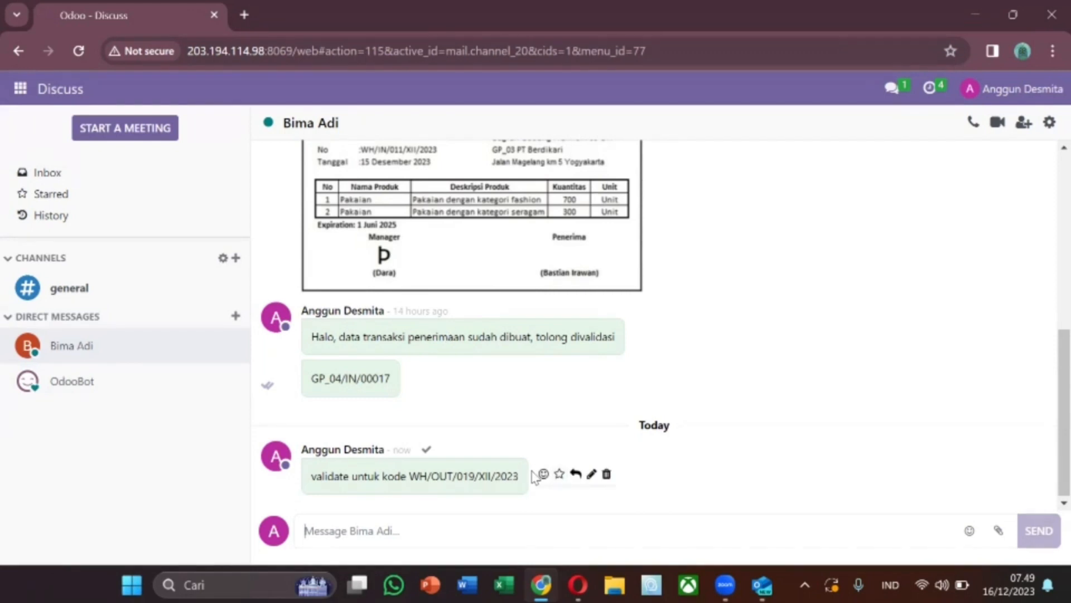
click(578, 584)
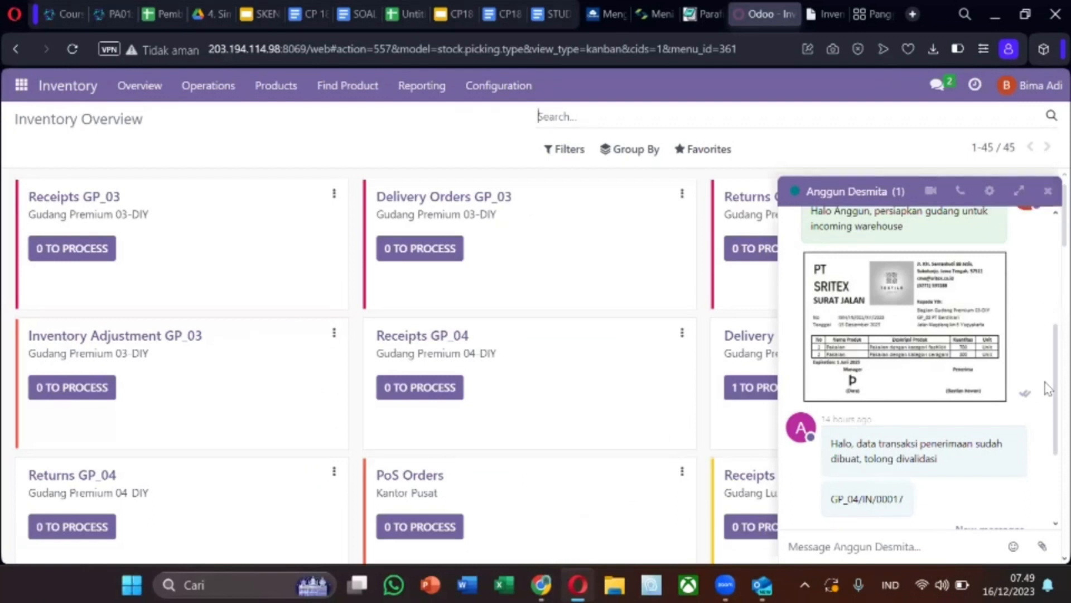
Select the WH/OUT/019/XII/2023 reference in the message and attempt to validate the delivery order
scroll(1046, 391, down, 3)
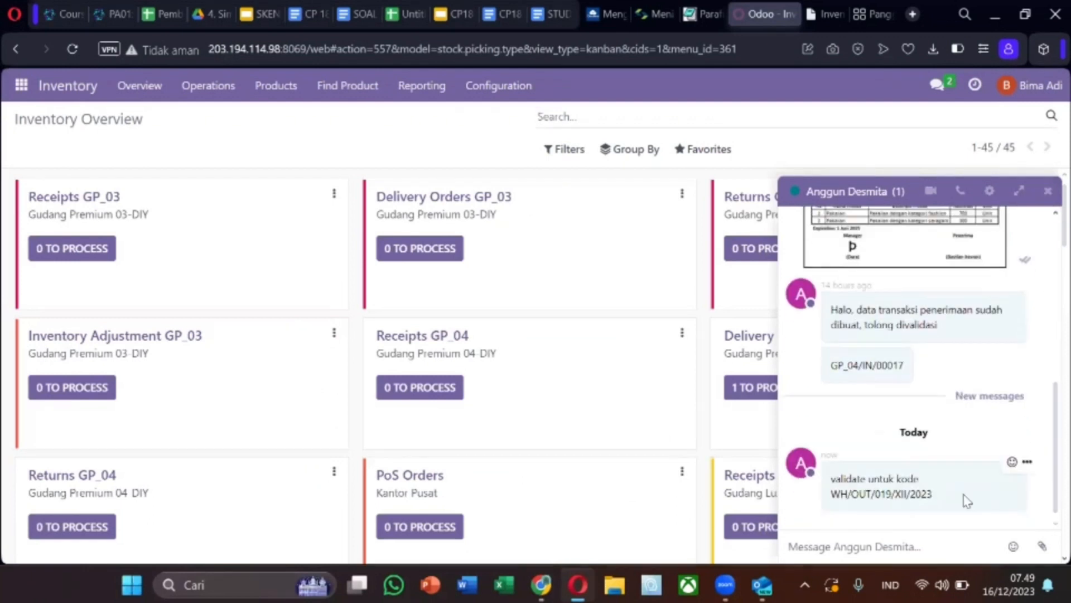
drag(835, 495, 932, 491)
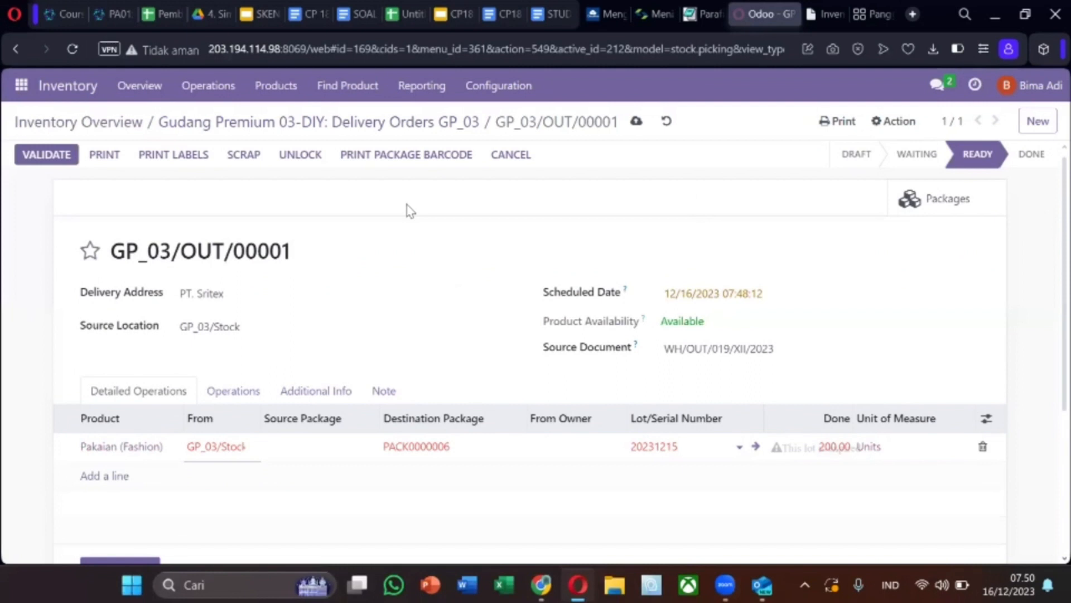
click(47, 157)
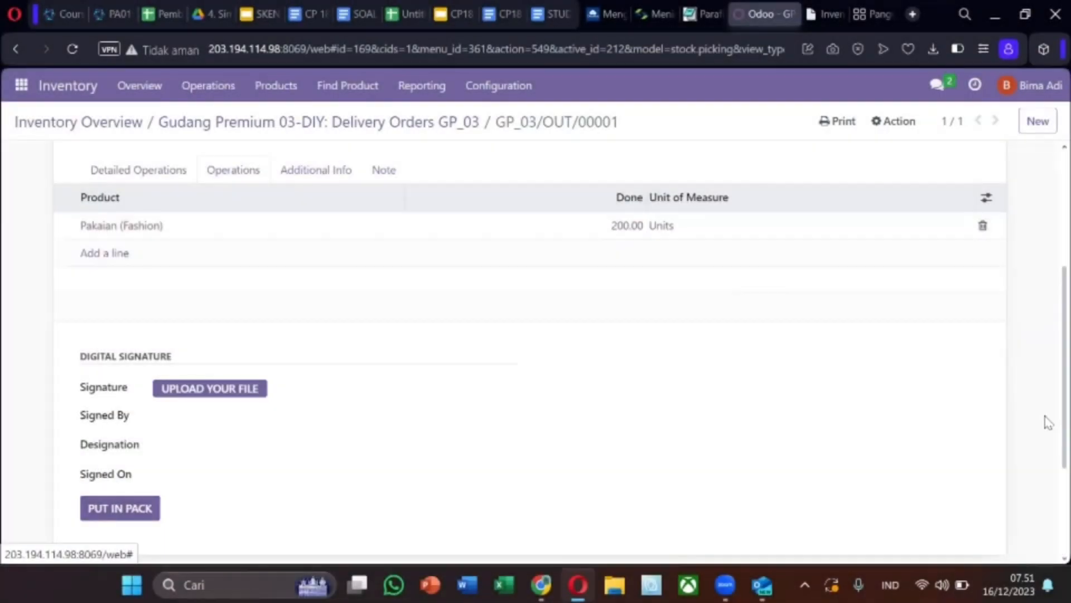
scroll(1048, 335, up, 4)
scroll(1047, 302, down, 1)
scroll(1045, 318, up, 1)
scroll(1019, 475, down, 10)
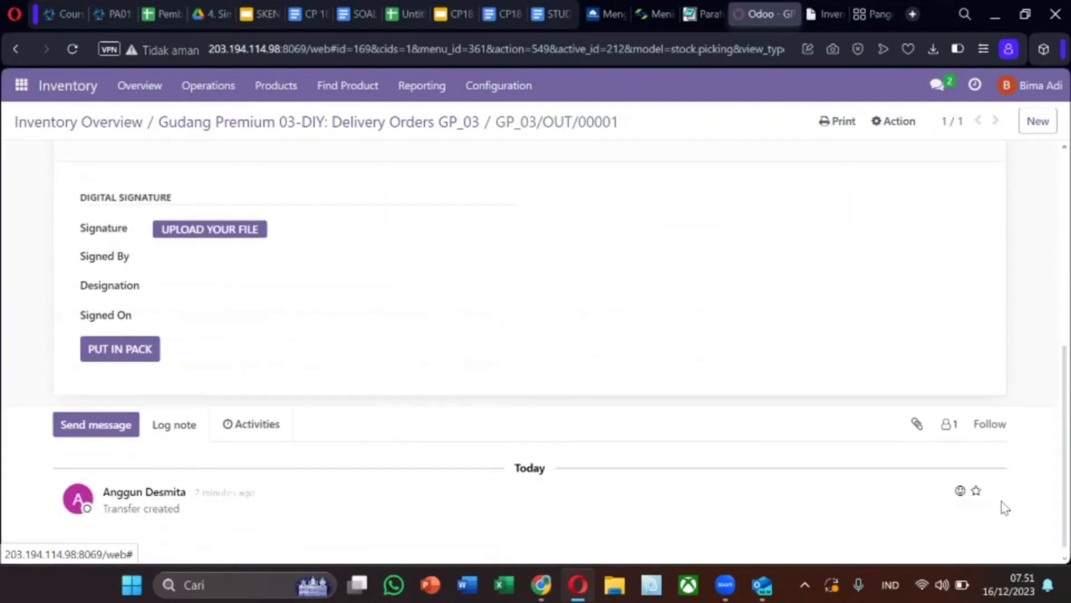
Upload signature.pdf as the delivery order's signature file
click(231, 237)
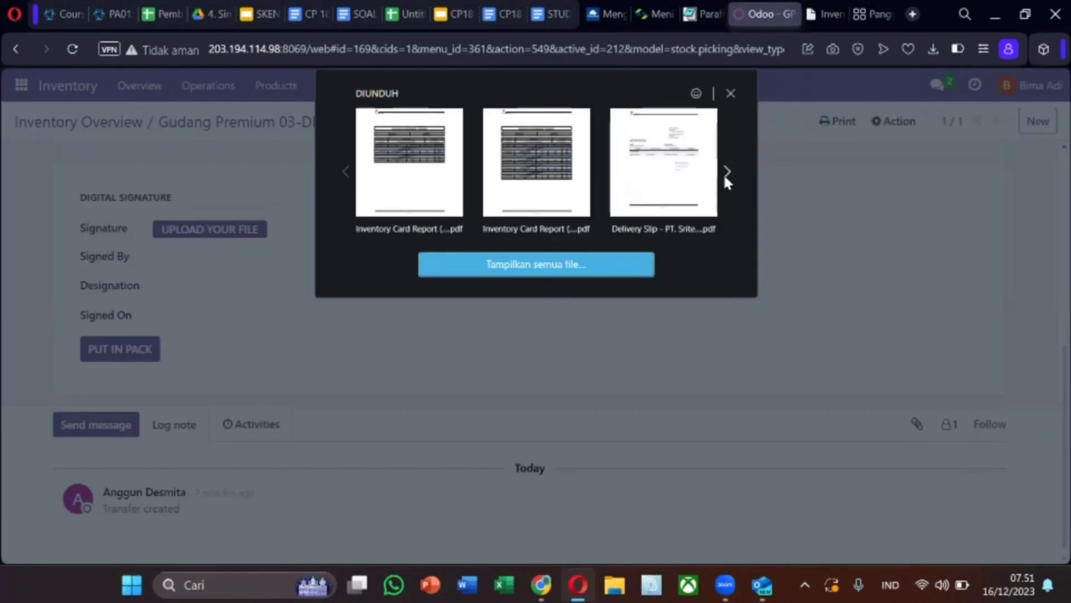
click(549, 269)
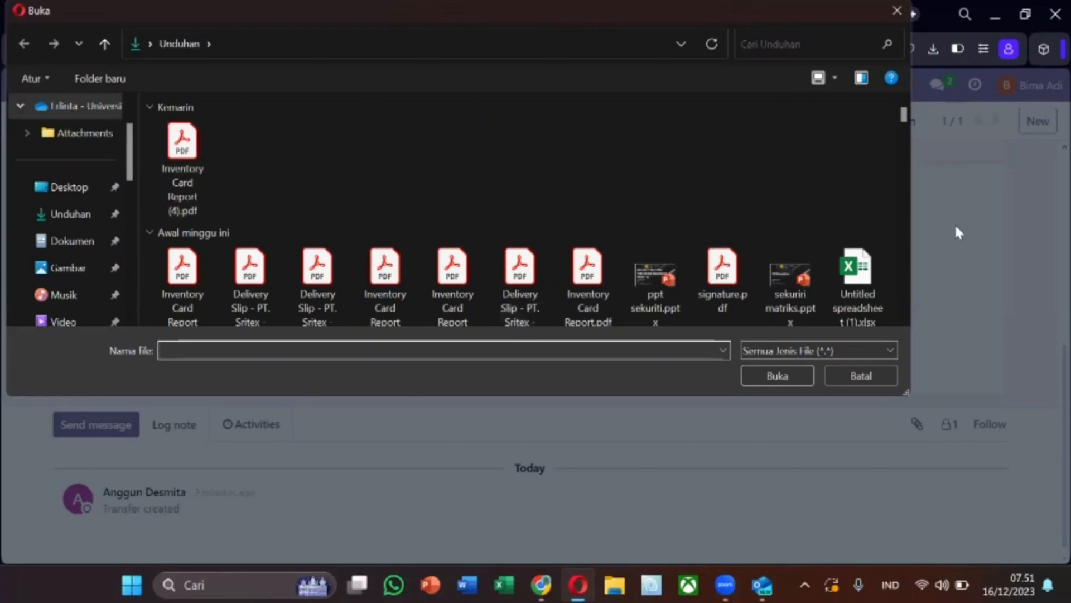
scroll(905, 116, down, 4)
scroll(905, 116, up, 3)
click(698, 255)
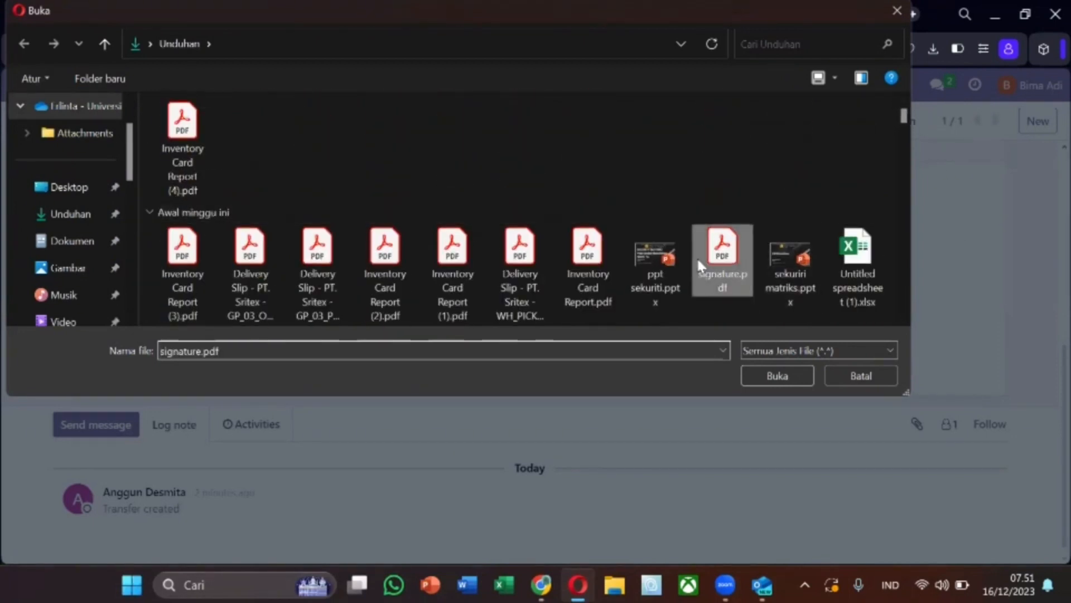
click(777, 376)
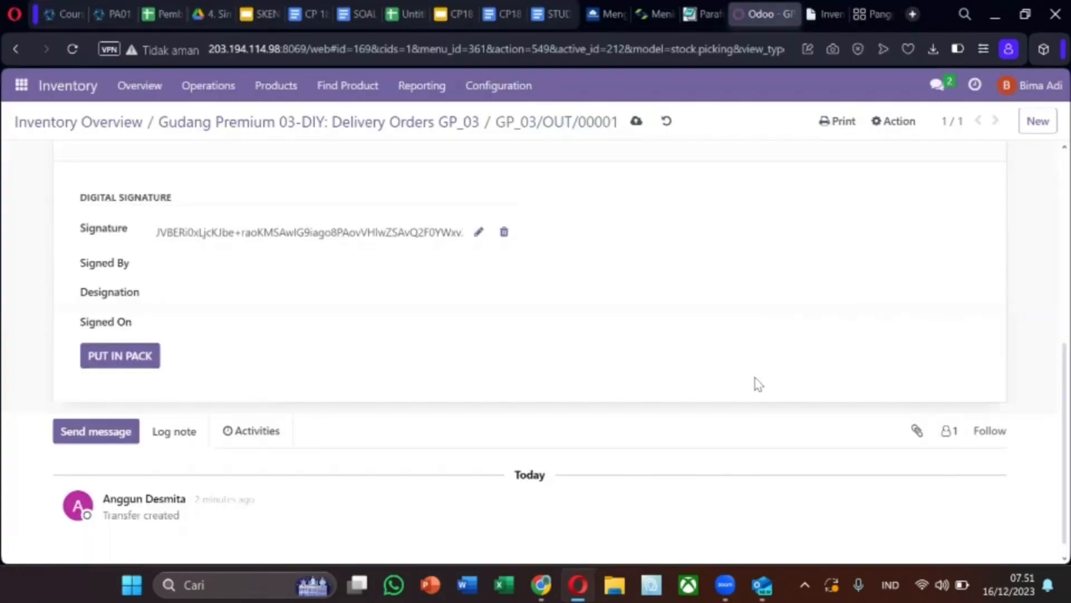
Fill in Signed By and Designation Manager Gudang DIY, date 16 December, then dismiss the Put in Pack error
click(293, 274)
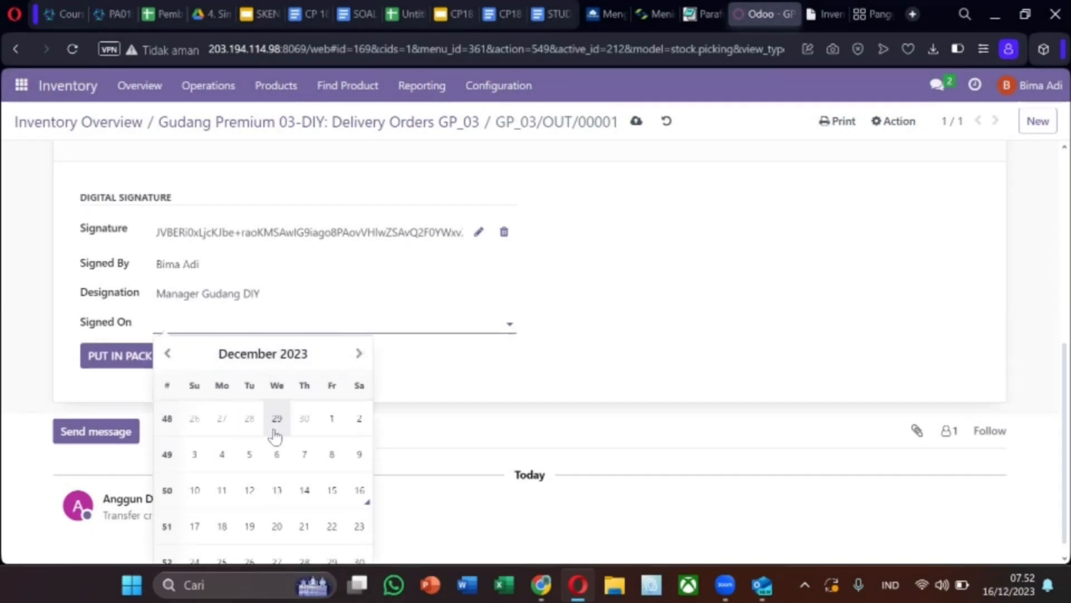
click(360, 489)
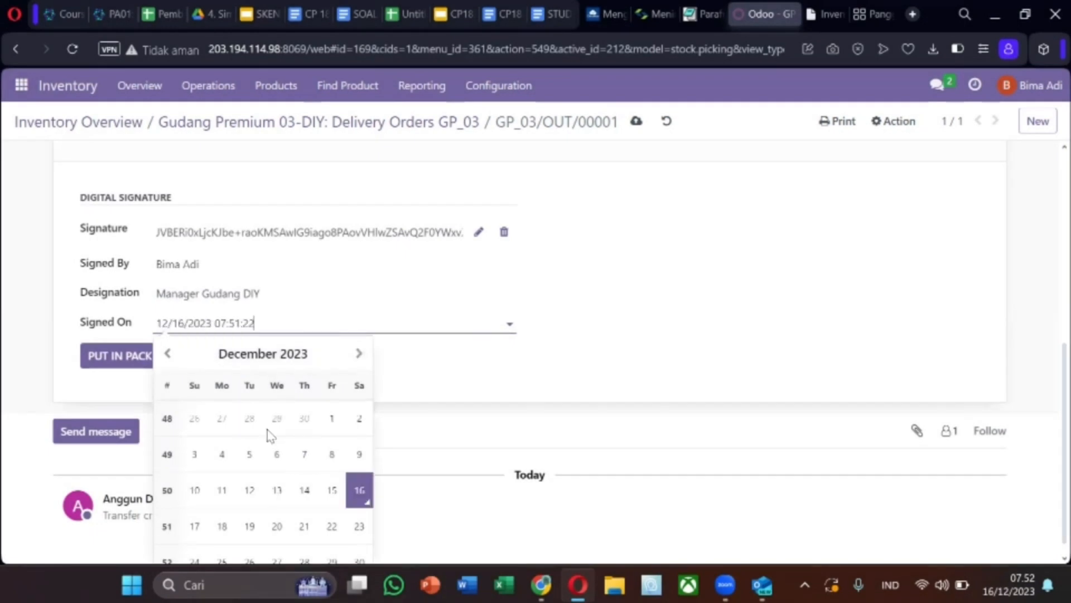
click(130, 360)
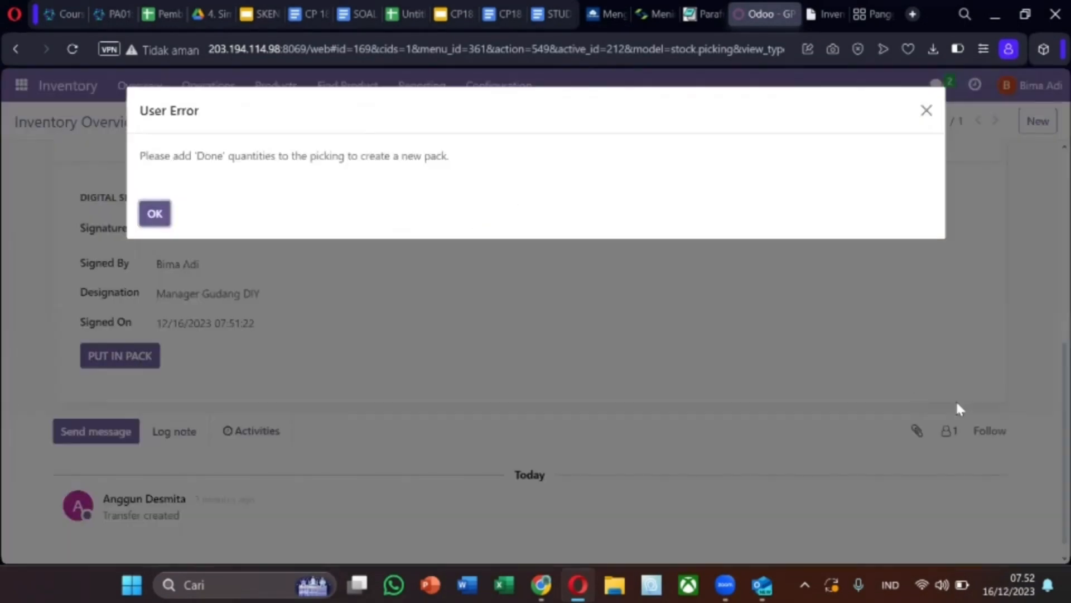
click(155, 213)
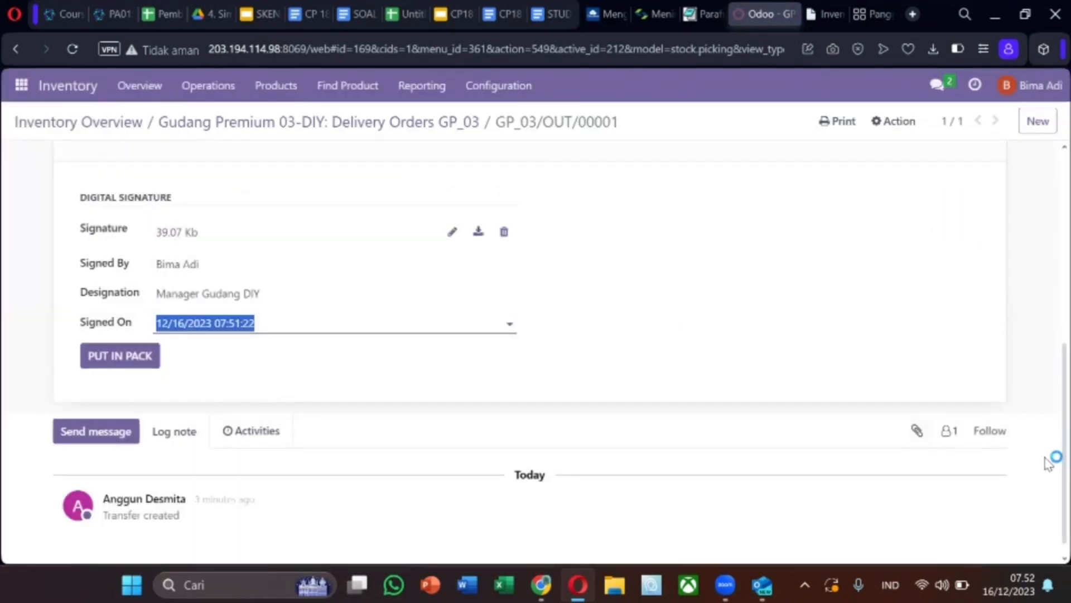
drag(1049, 462, 1052, 239)
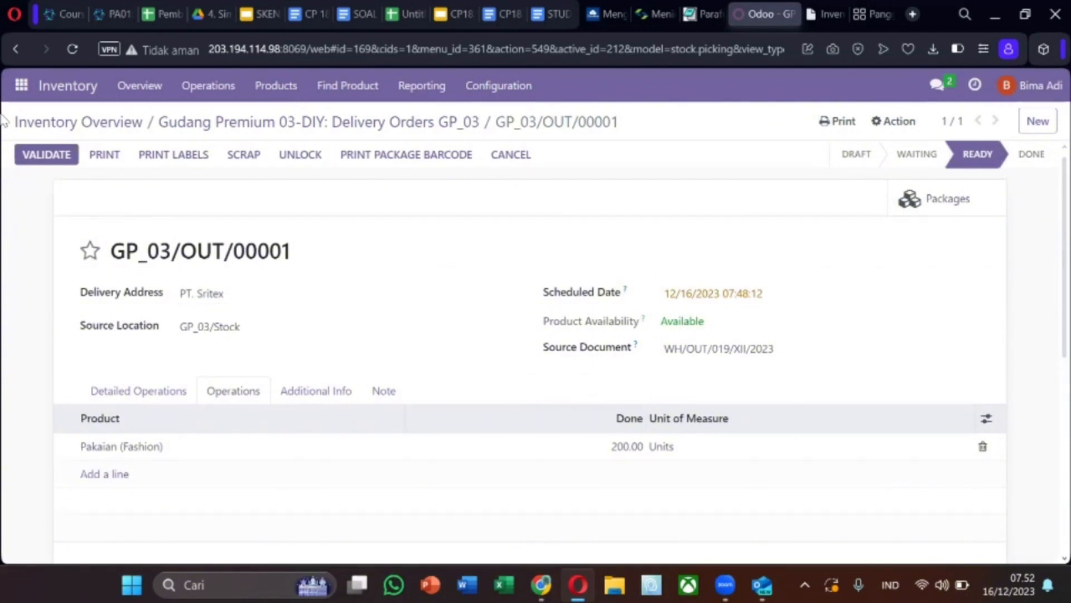
Validate GP_03/OUT/00001 despite the expired-lot warning, then download and open its delivery slip PDF
click(67, 157)
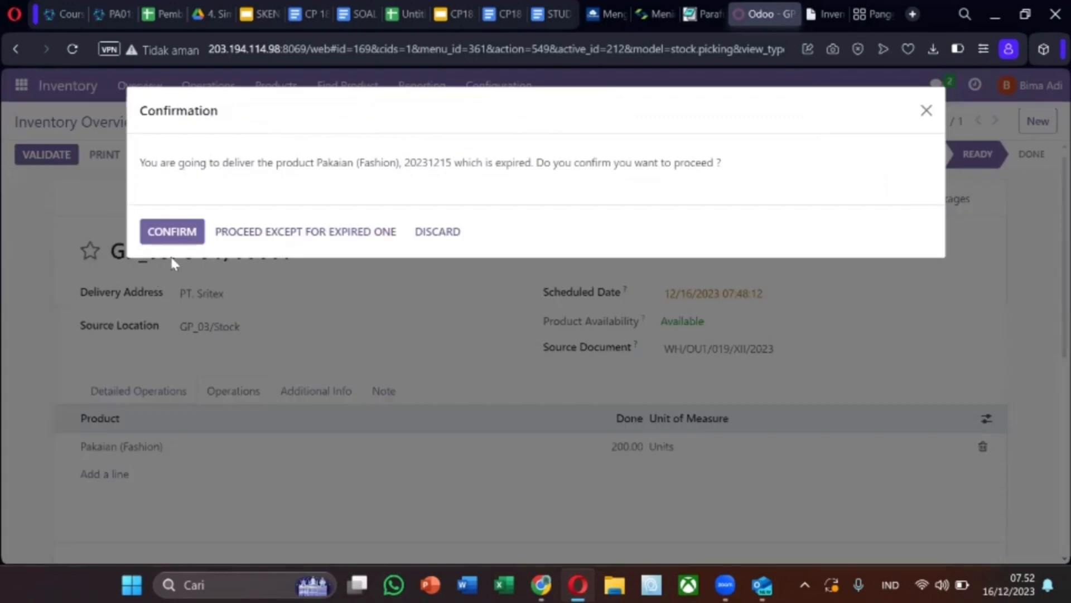
click(172, 232)
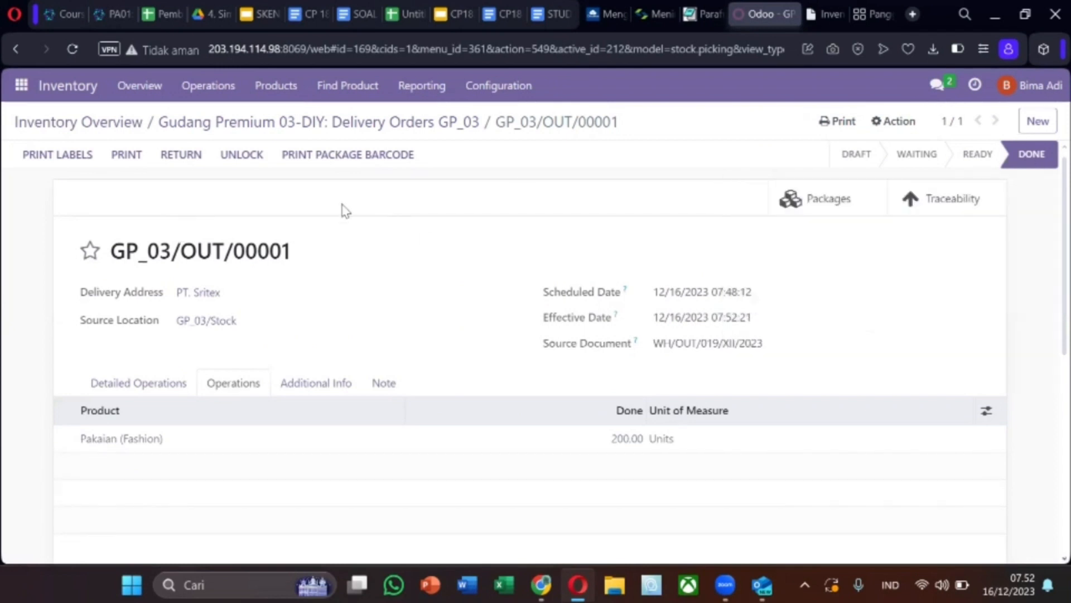
click(126, 156)
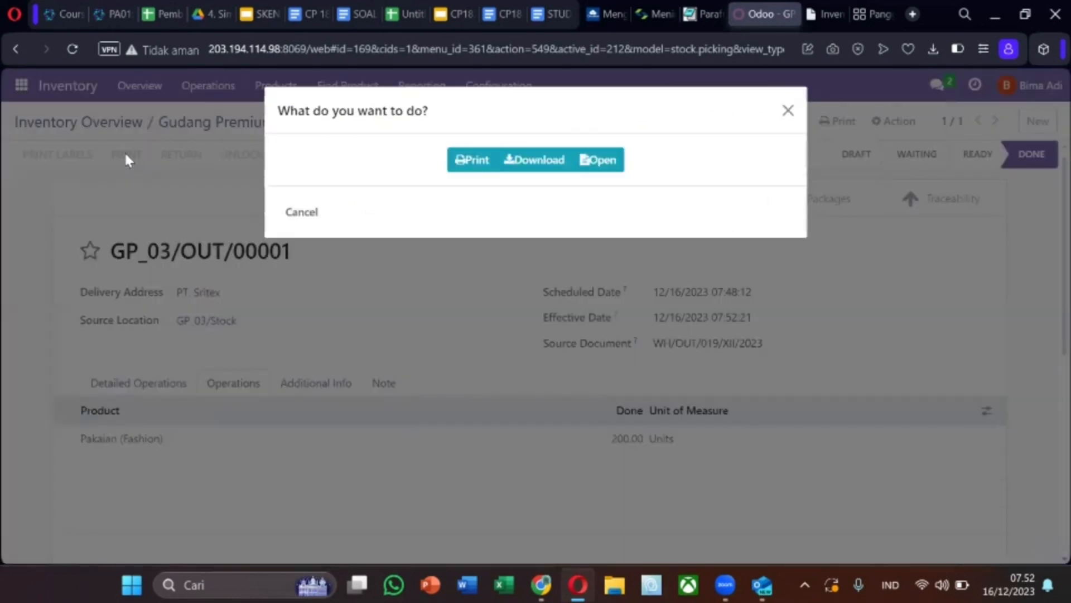
click(529, 164)
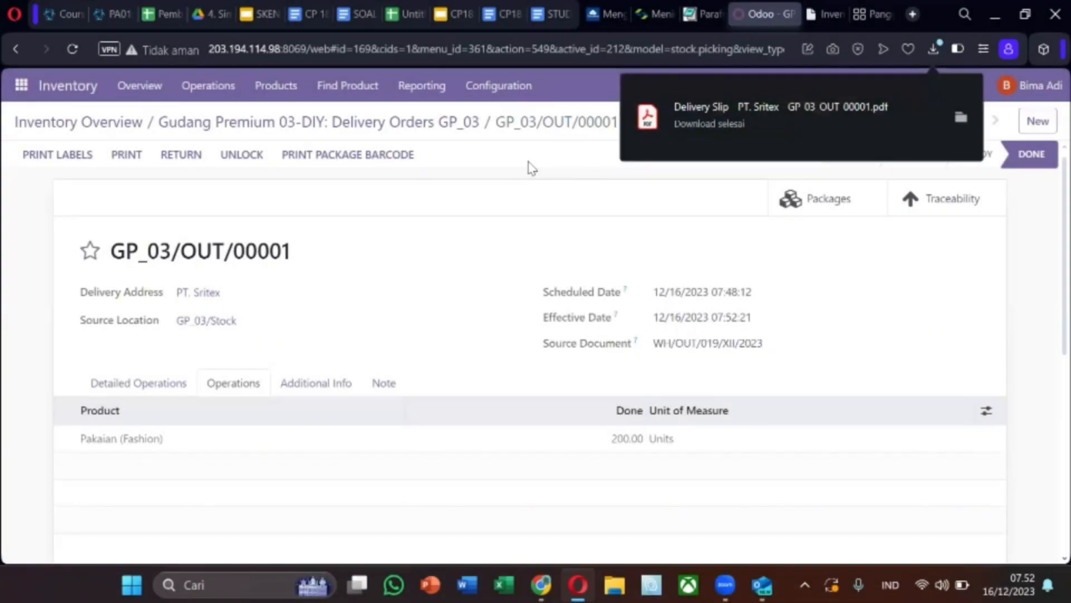
click(882, 120)
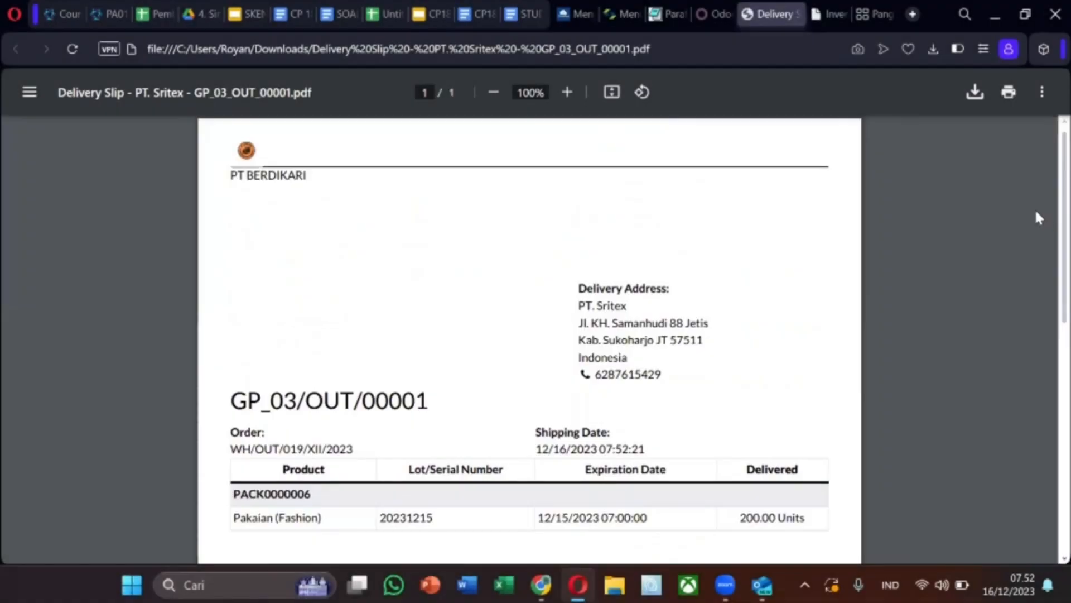
click(704, 17)
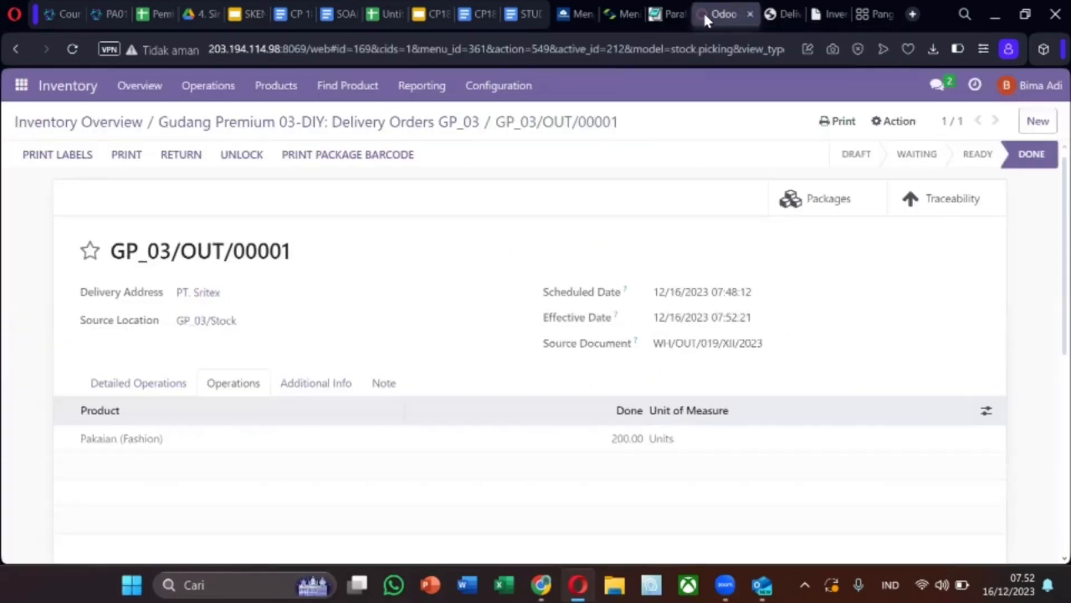
Find PT. Sritex in Contacts by searching 'sritex' and start an email to its address
click(14, 91)
click(21, 165)
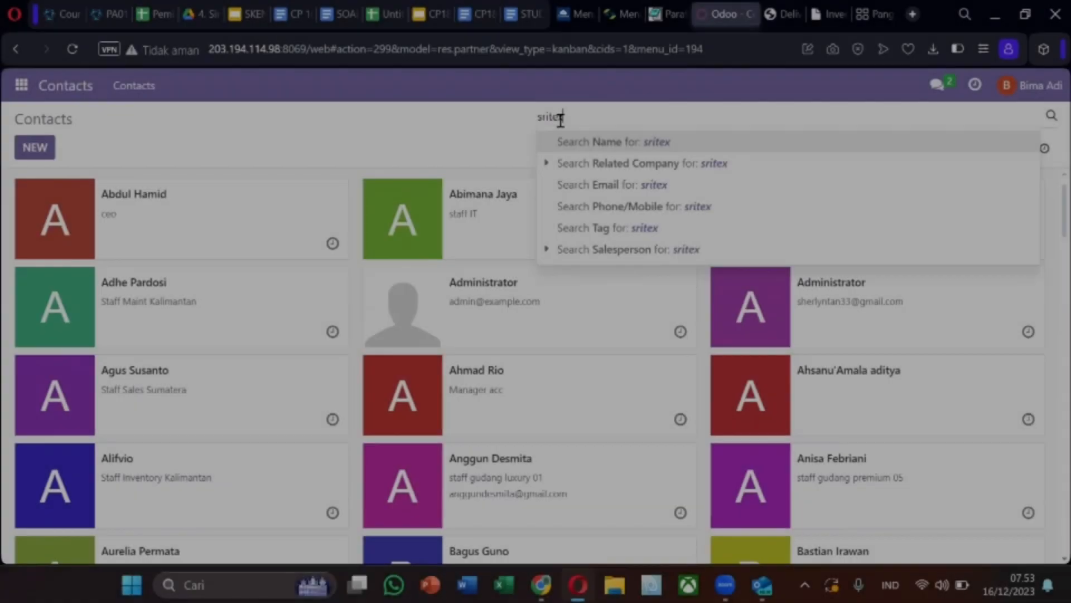
key(Return)
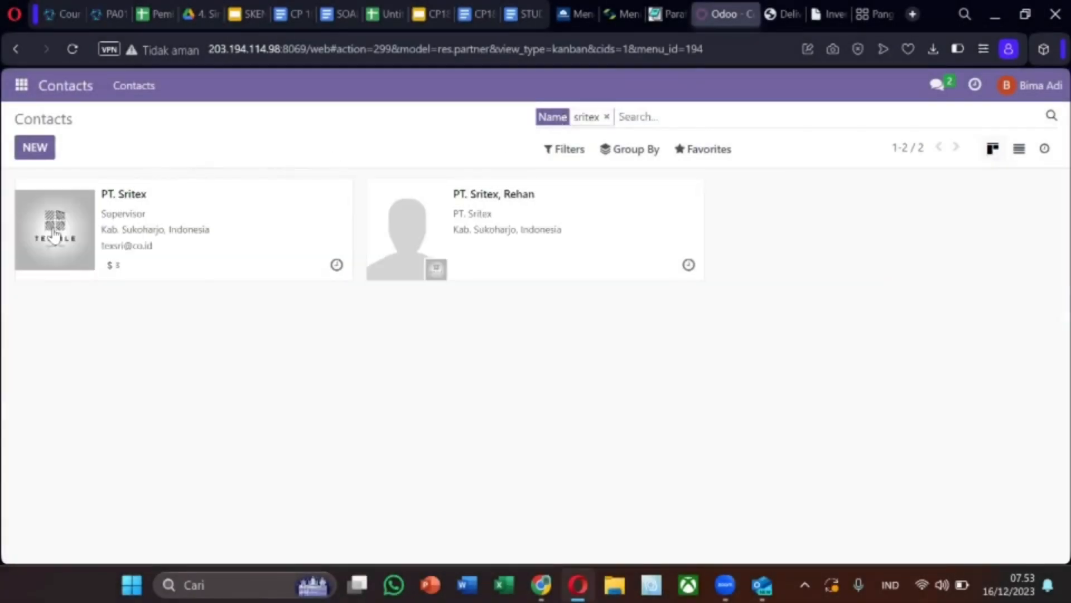
click(53, 234)
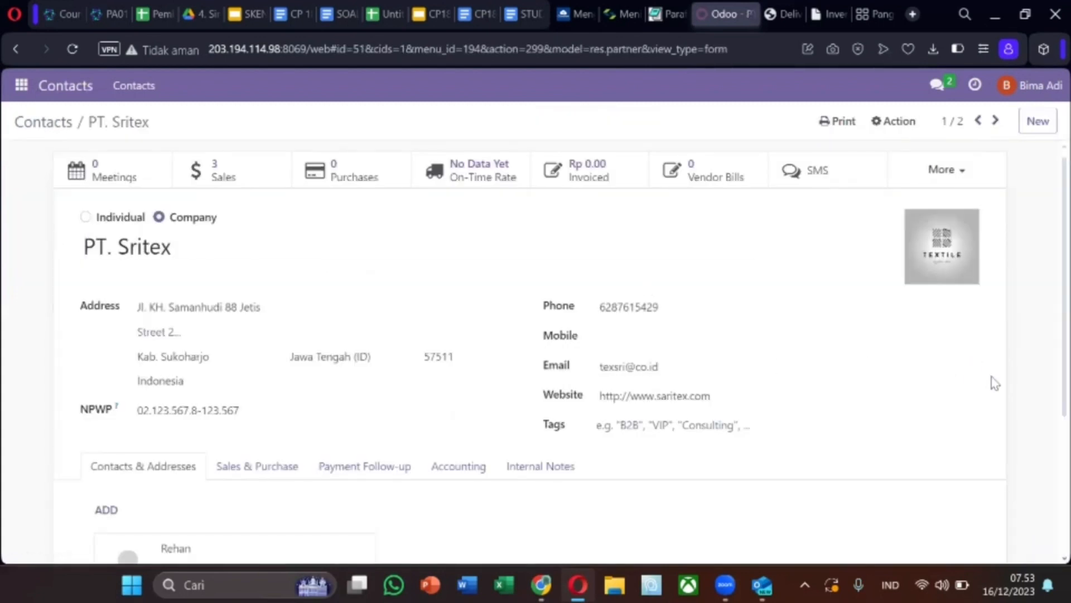
click(975, 367)
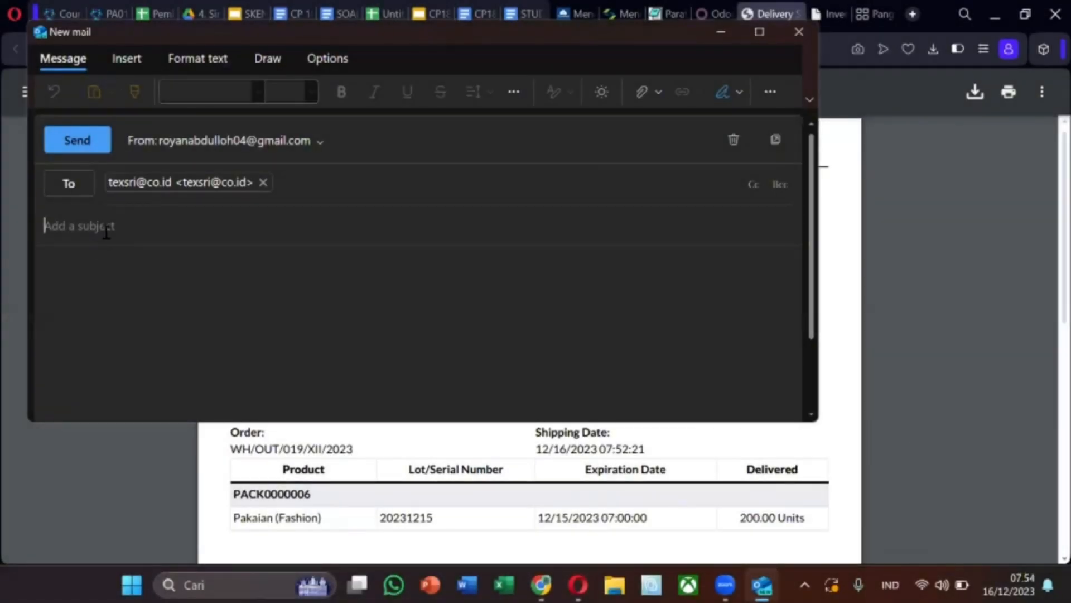
Send the email with subject 'Delivery order PT . Sritex', the delivery slip PDF, and body 'trimakasih'
click(106, 231)
text(Delivery order PT . Sr)
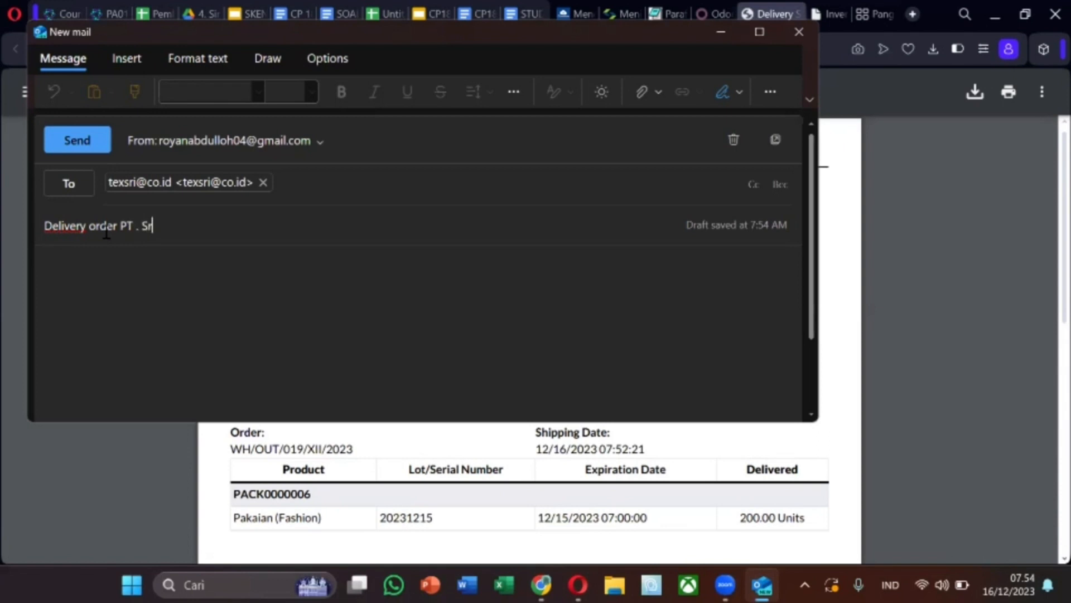
click(135, 267)
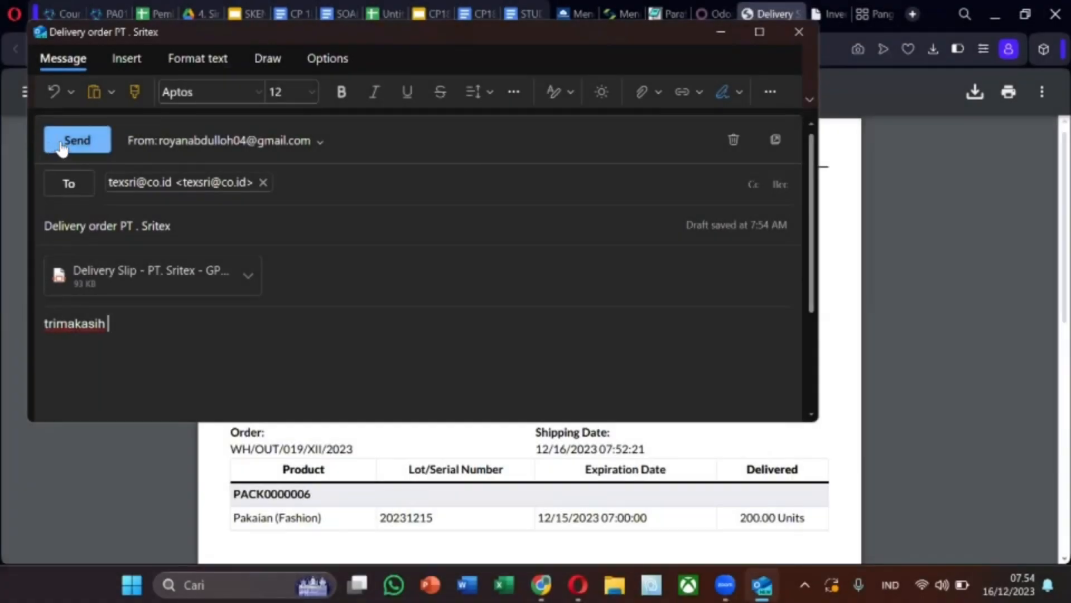
click(62, 144)
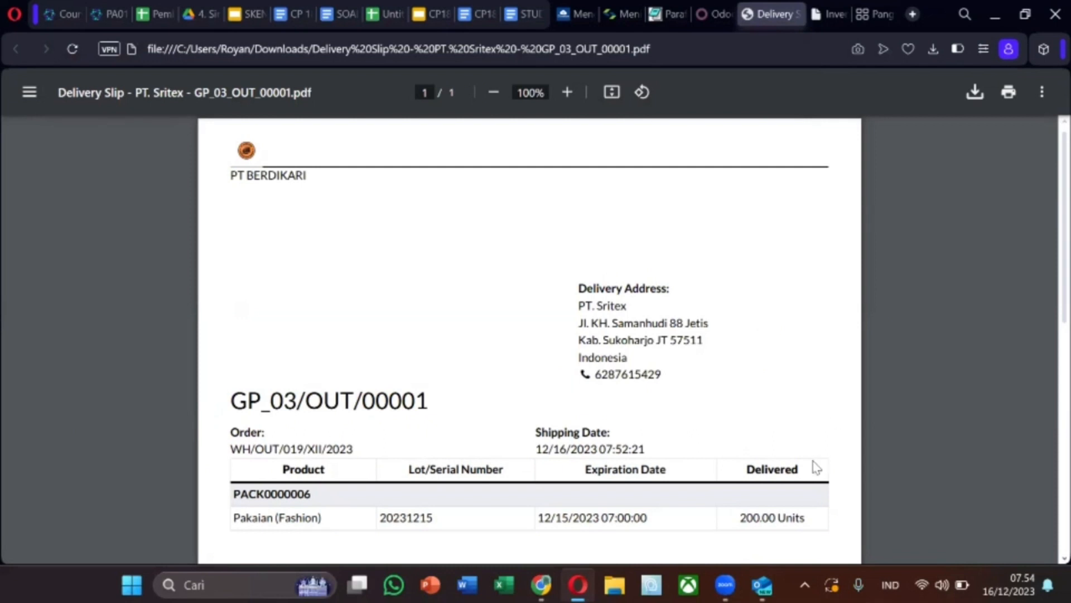
right_click(820, 272)
click(822, 277)
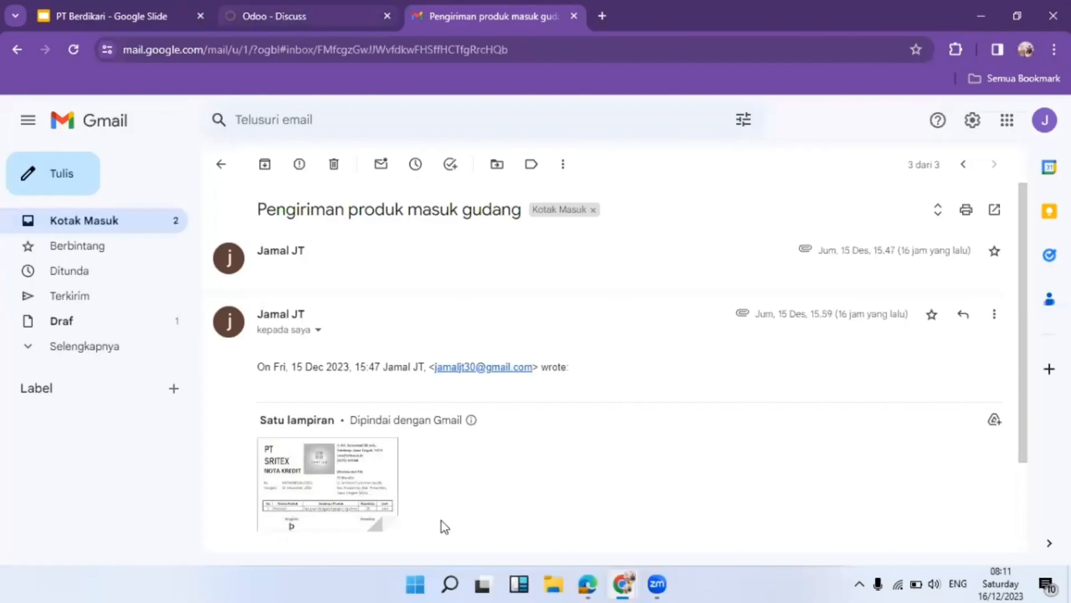
Preview the Nota Kredit image attached to the PT Sritex email, then switch to Odoo Discuss
scroll(441, 522, down, 3)
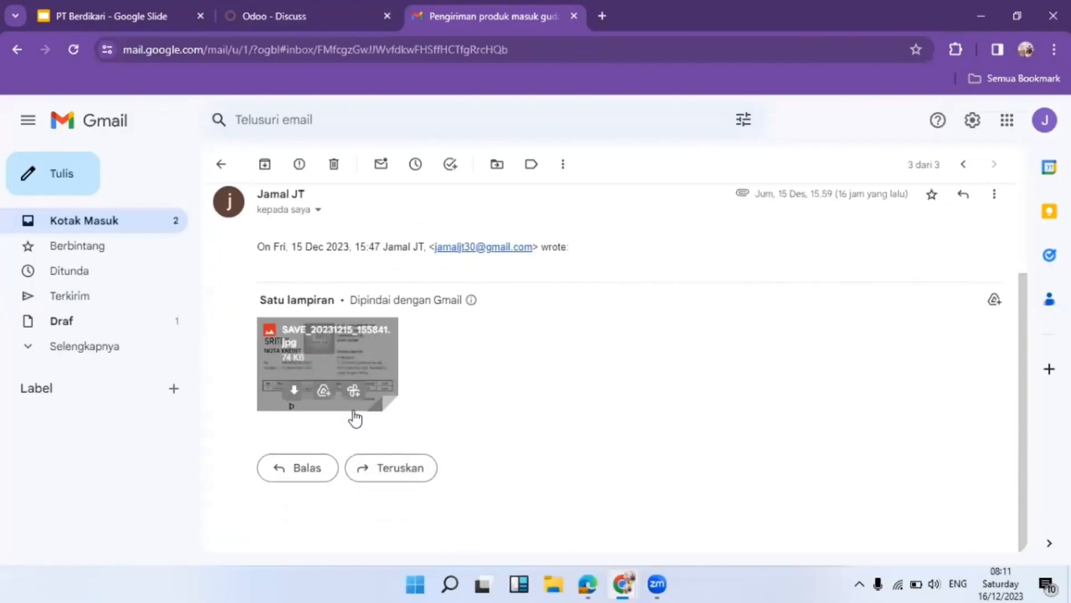
scroll(342, 357, up, 1)
scroll(333, 368, down, 1)
click(333, 353)
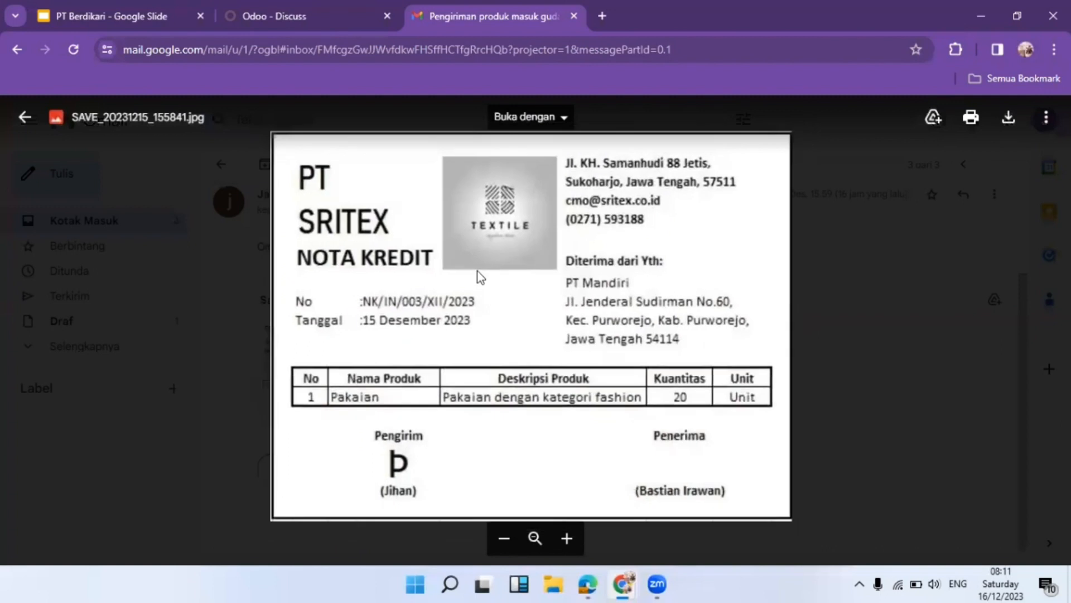
scroll(478, 271, down, 2)
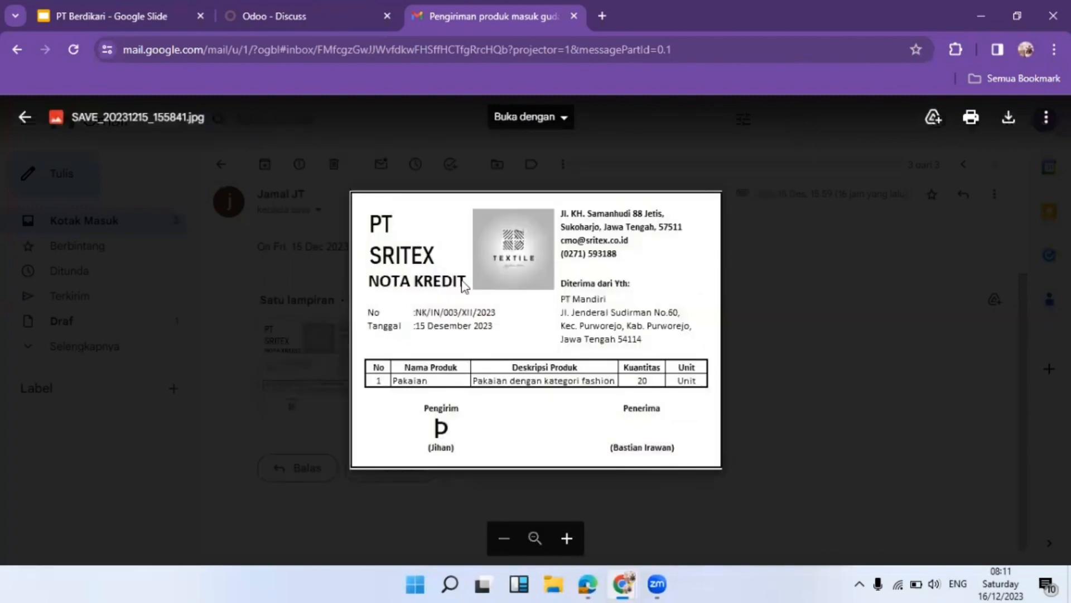
click(284, 4)
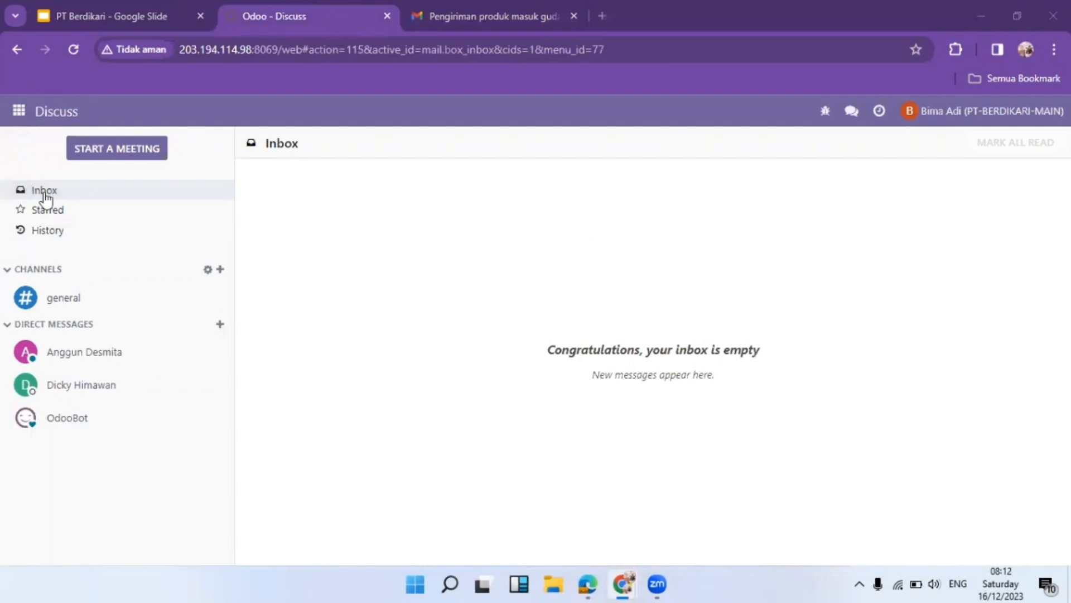
In the receiving user's session, open the direct-message chat and the NOTA KREDIT image in a new tab
click(89, 364)
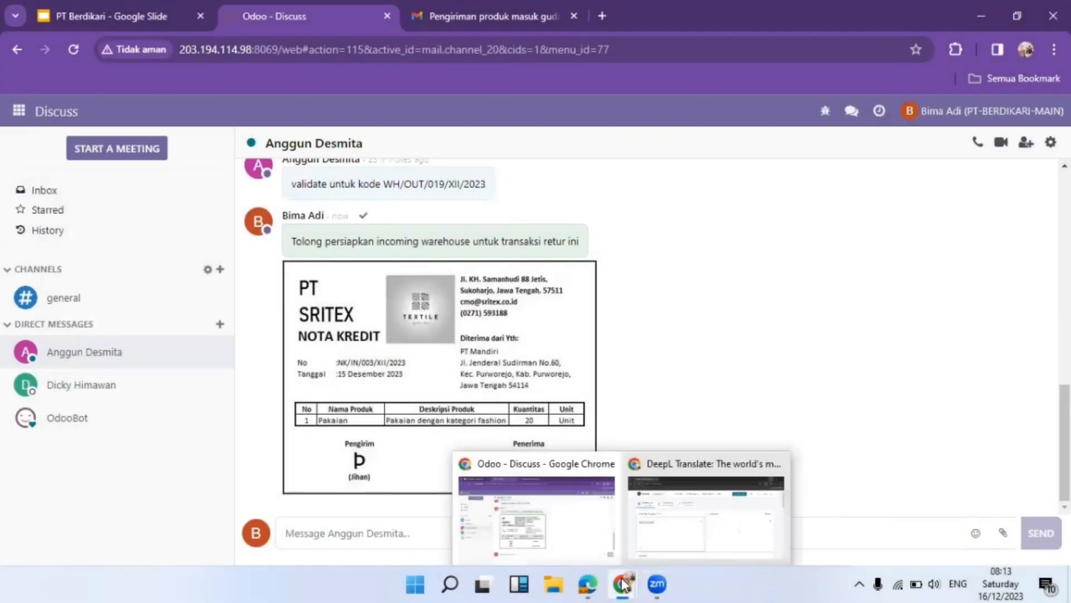
mouse_move(587, 584)
click(578, 511)
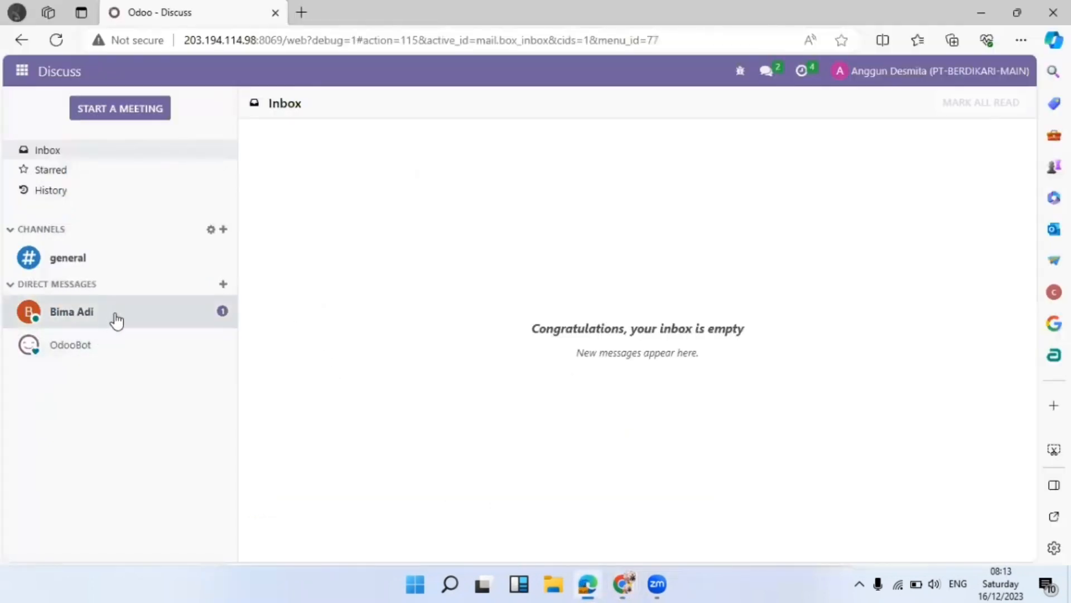
click(111, 316)
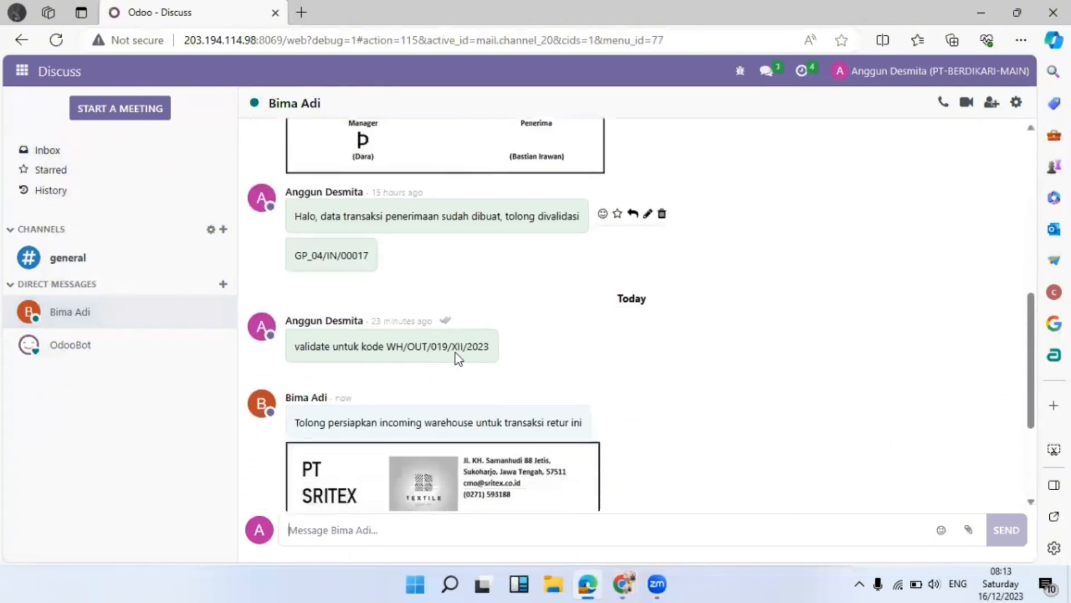
scroll(458, 357, down, 3)
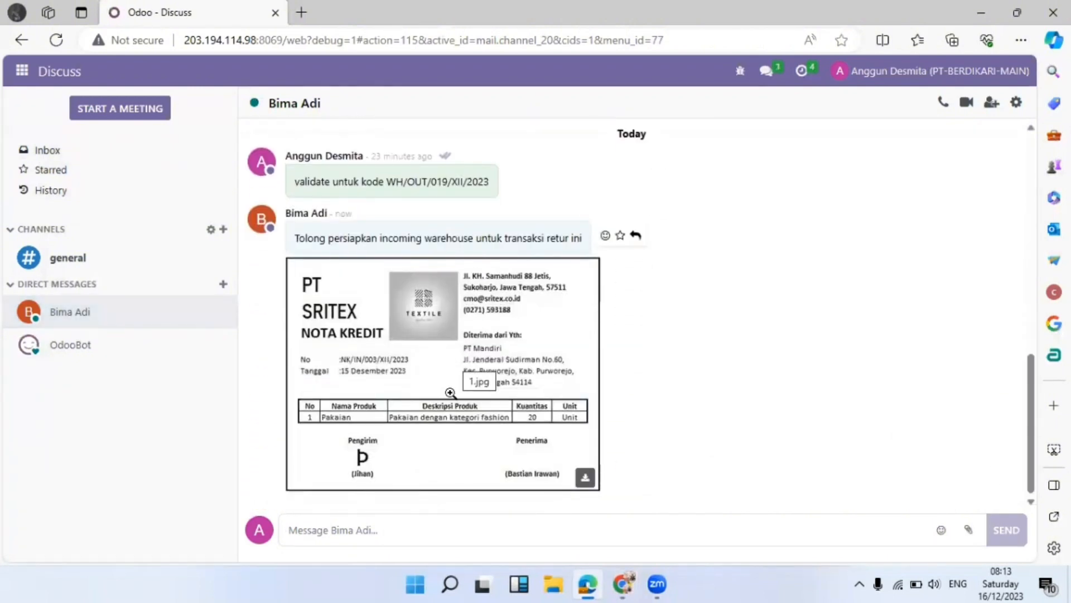
right_click(434, 371)
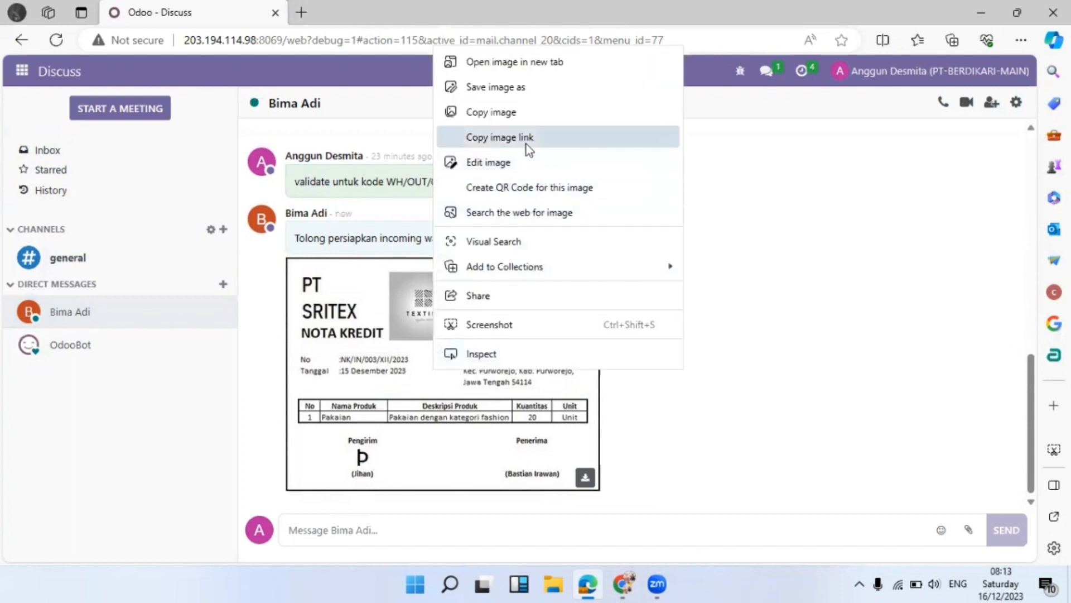
click(515, 61)
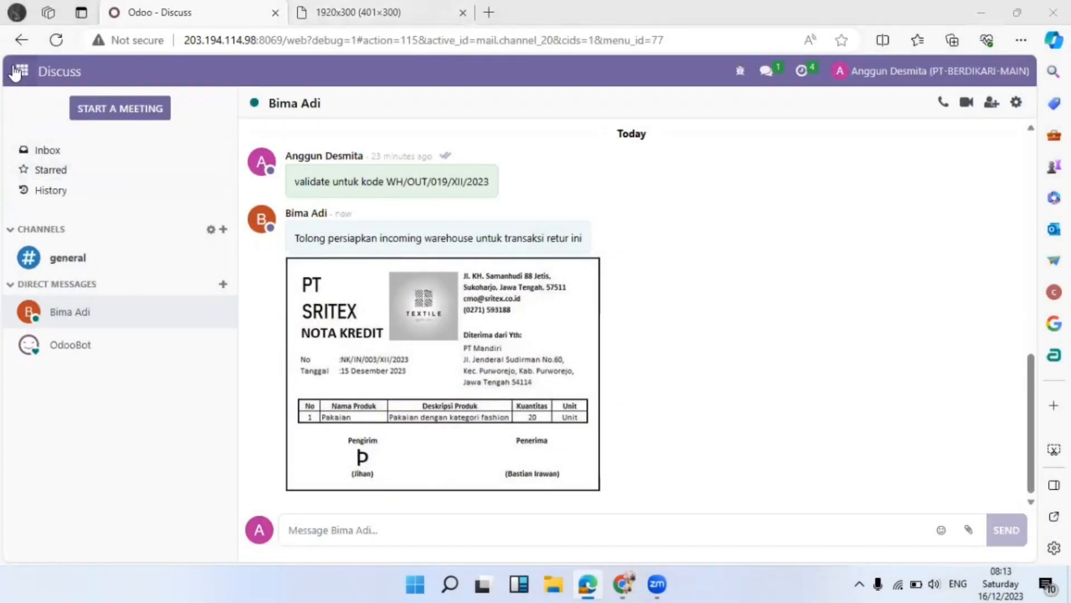
click(21, 71)
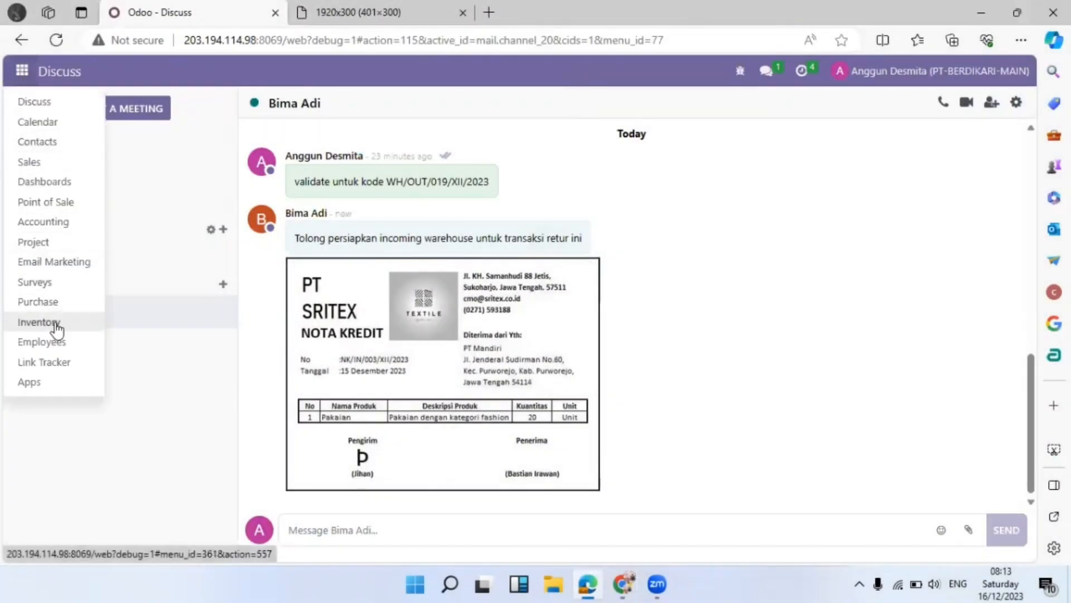
Start a new transfer in Returns GP_03, with the Ready filter removed from the list
click(52, 322)
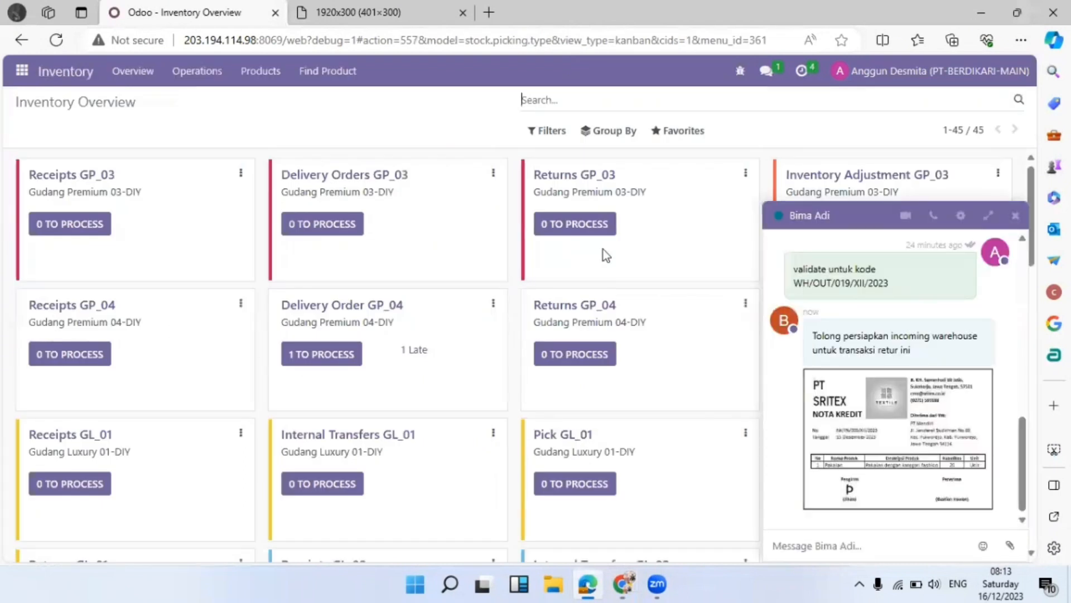
click(1015, 216)
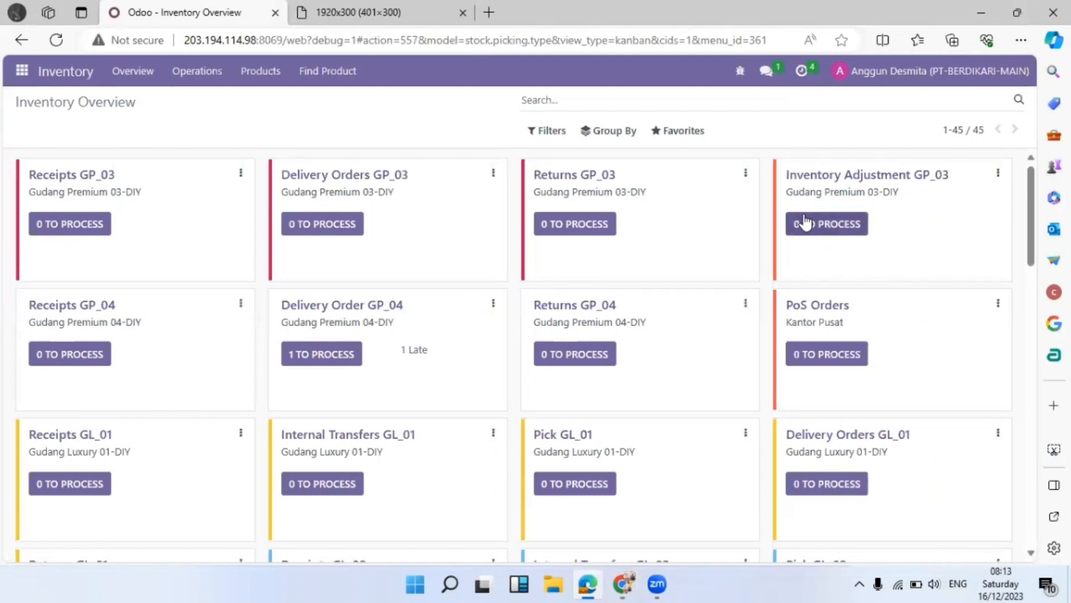
click(603, 231)
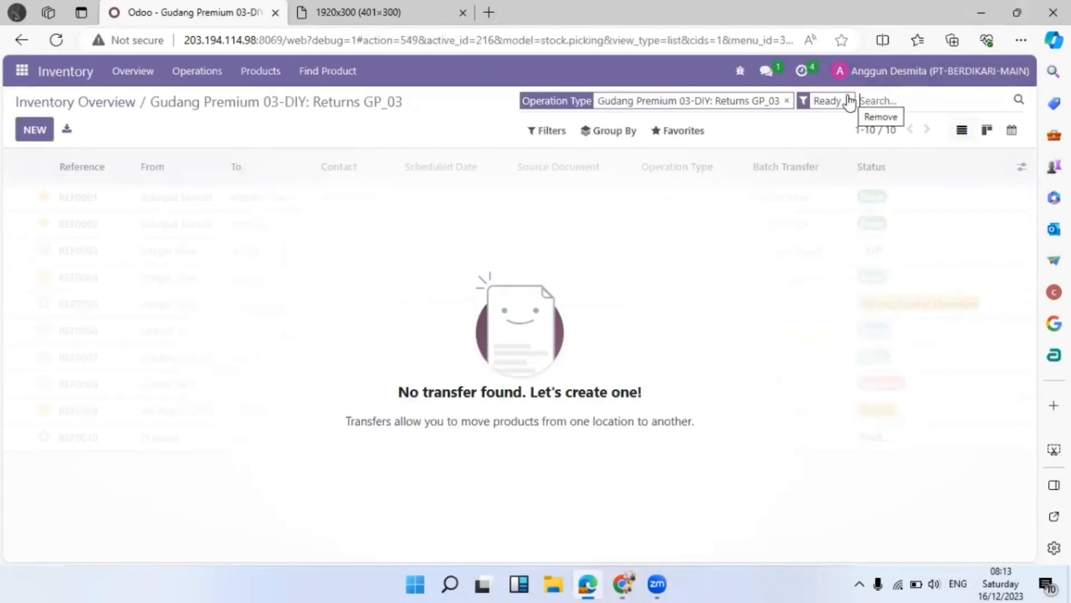
click(849, 101)
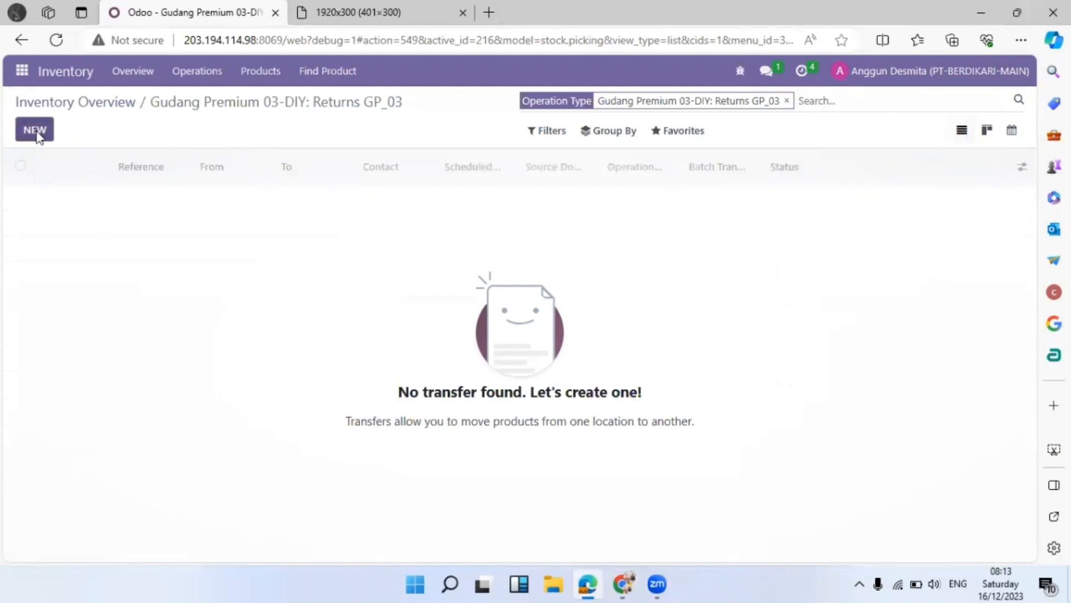
click(35, 130)
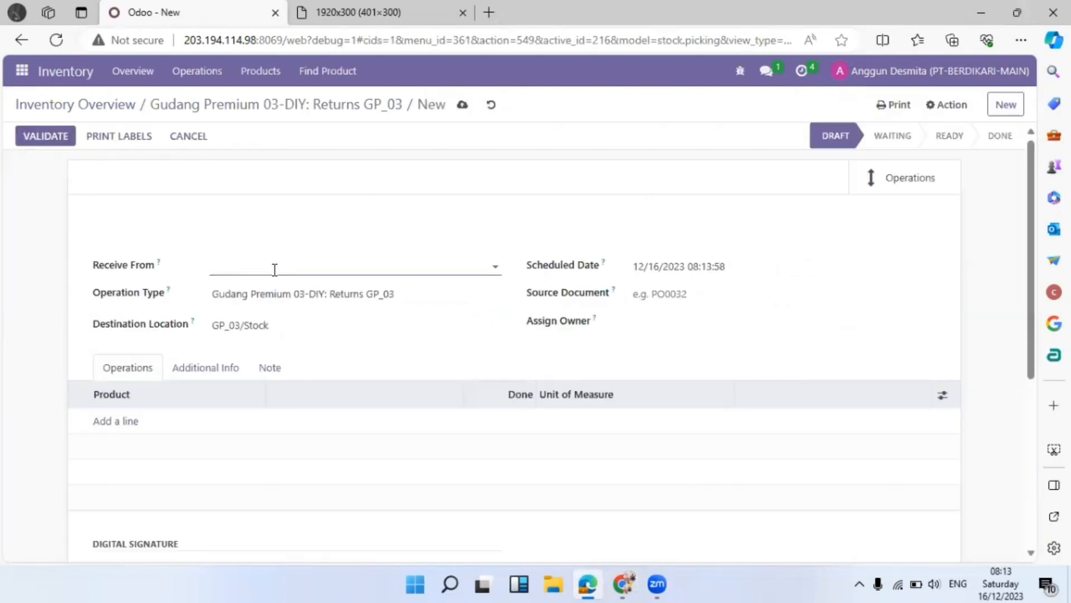
Set both Receive From and Assign Owner to PT. Sritex
click(275, 270)
text(pt s)
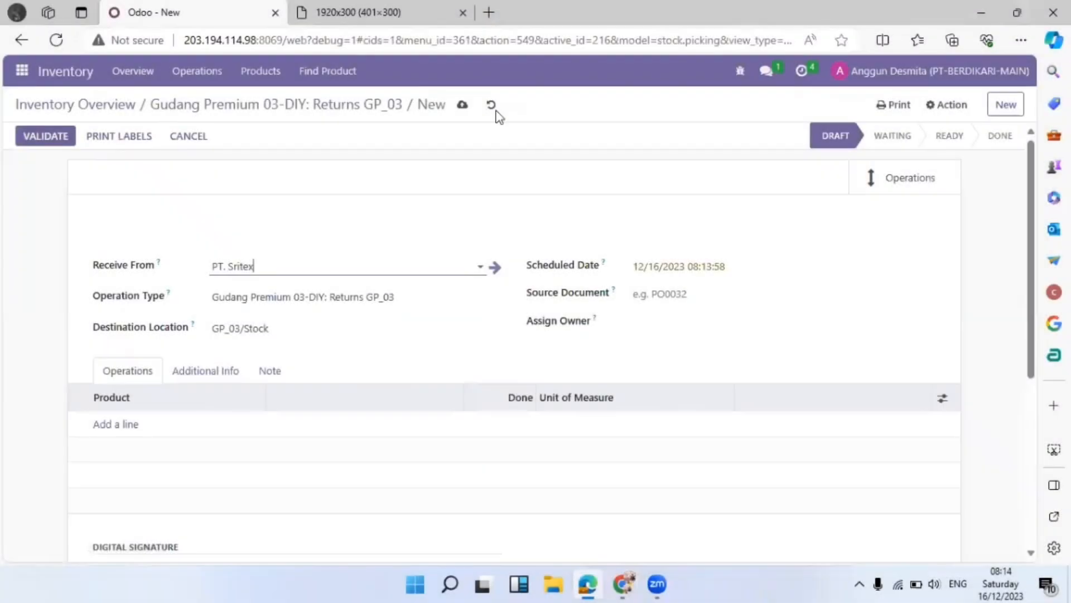
click(691, 317)
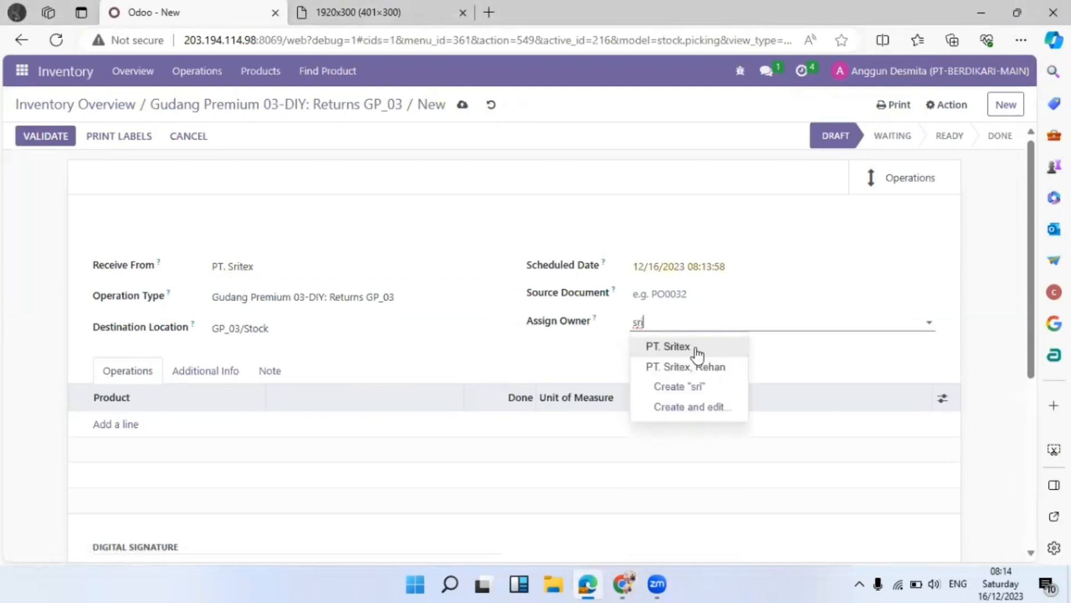
click(692, 347)
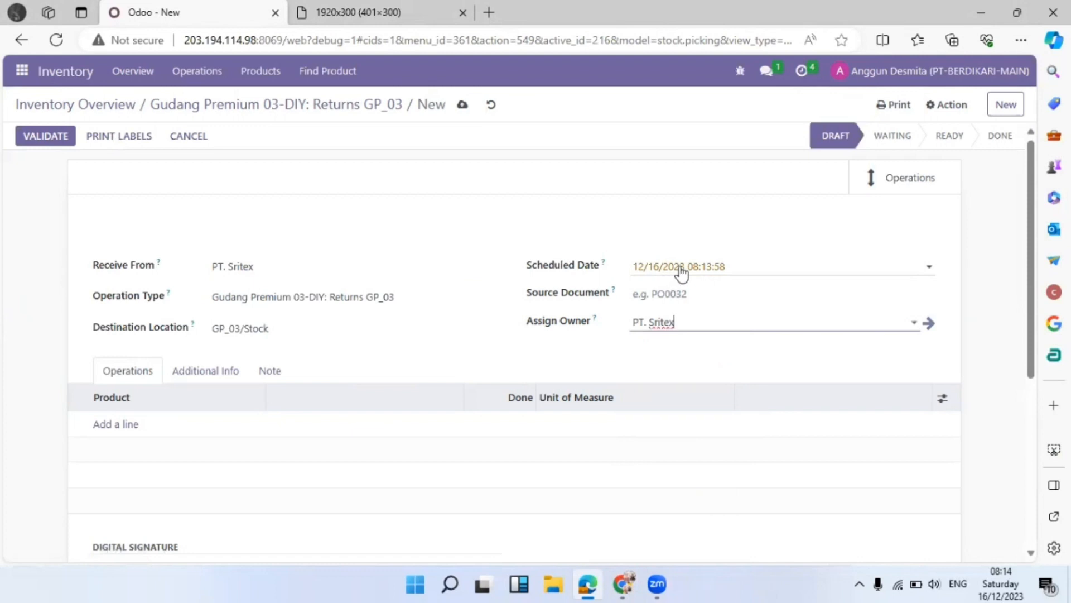
Add a Pakaian (Fashion) line with 20.00 done, checking the credit note image for details
click(111, 427)
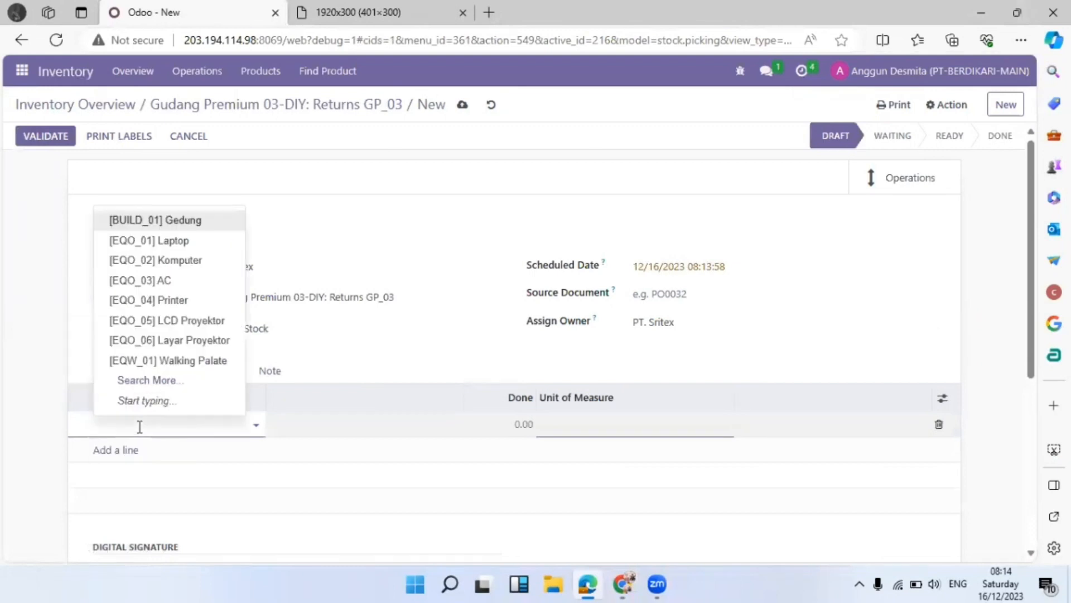
click(321, 7)
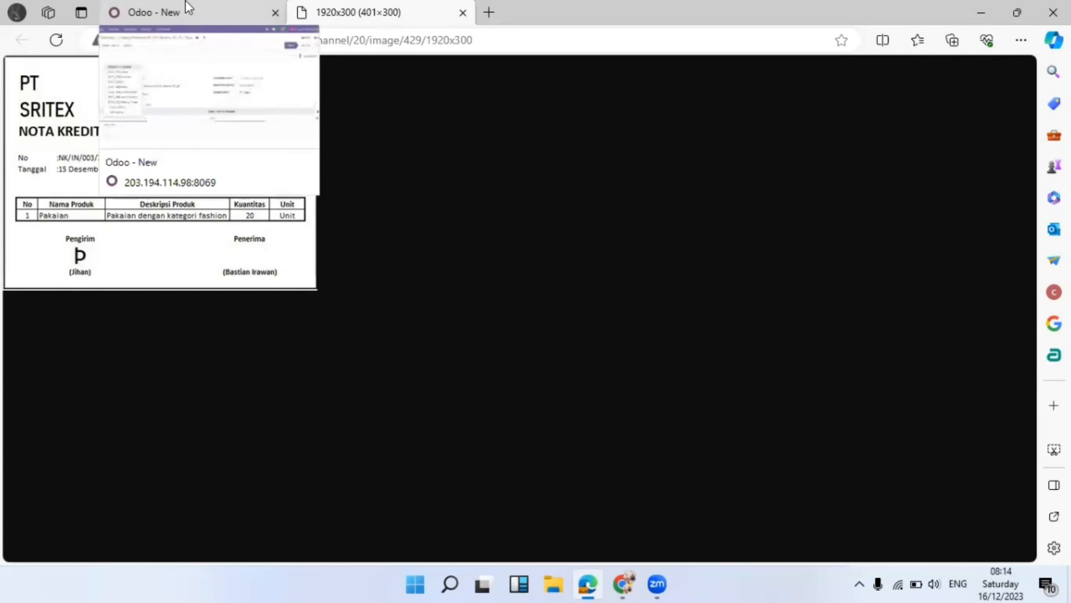
click(187, 8)
click(396, 7)
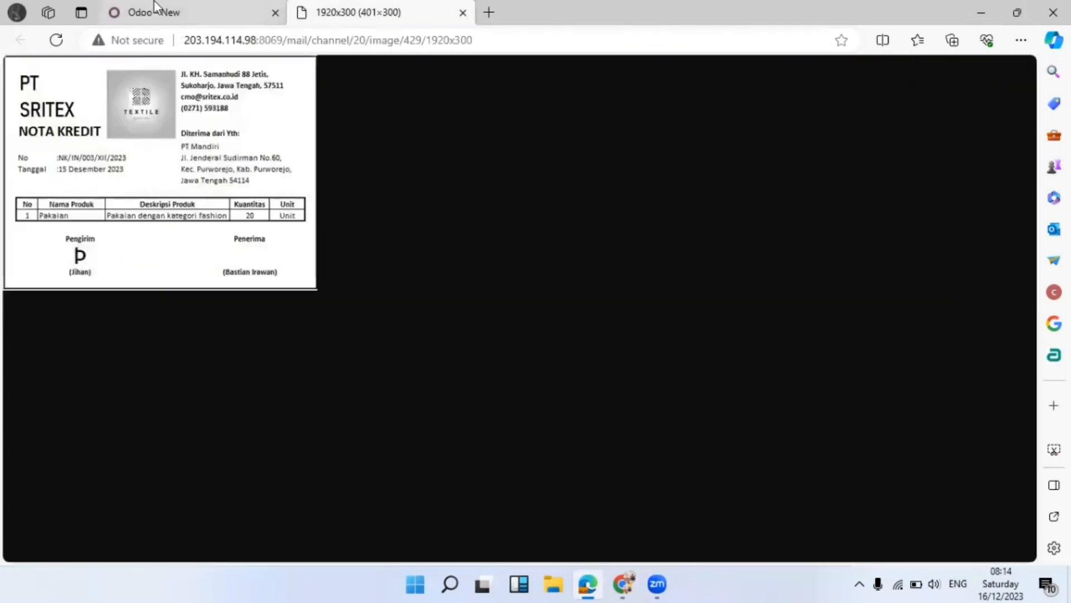
click(154, 7)
mouse_move(202, 414)
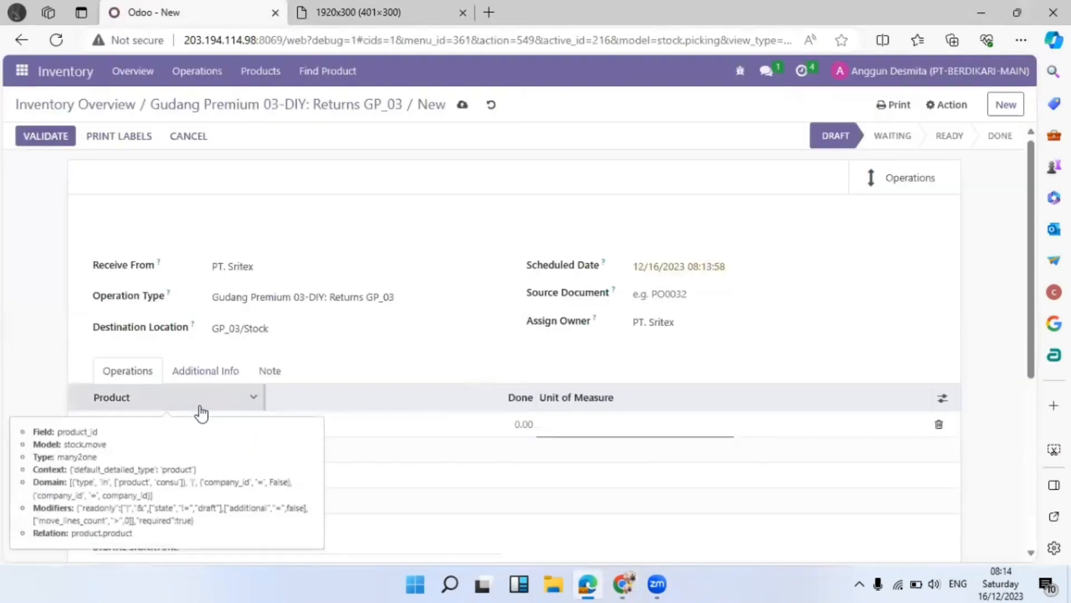
text(pakai)
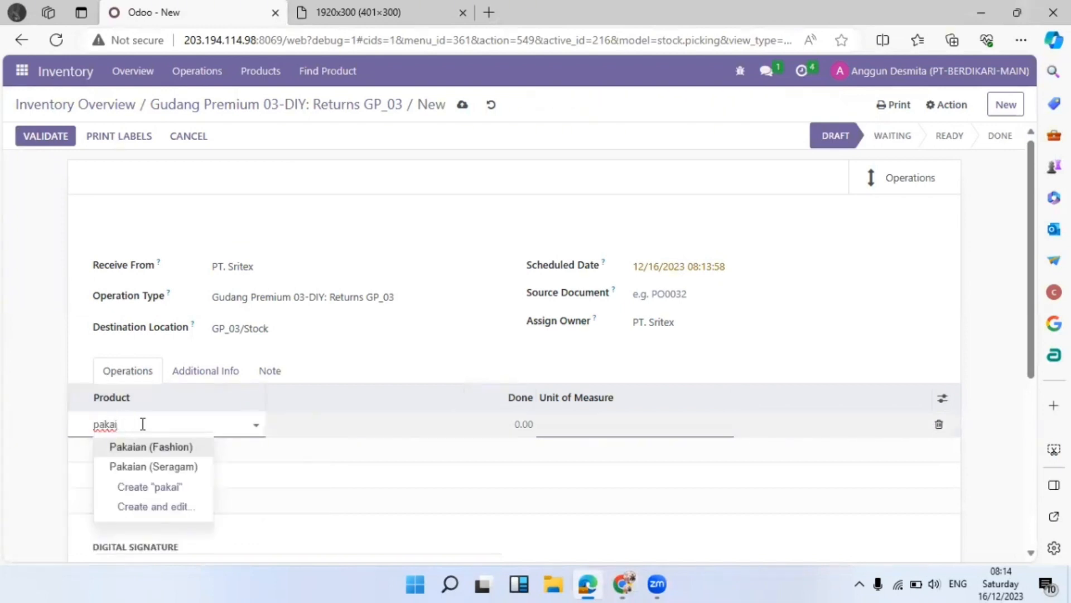
click(179, 445)
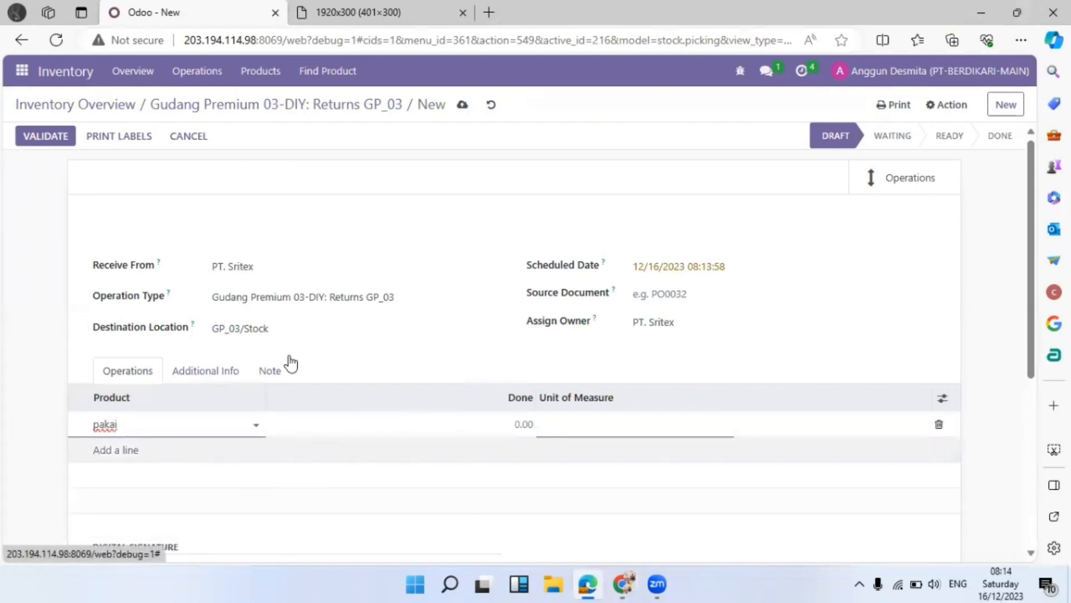
click(413, 12)
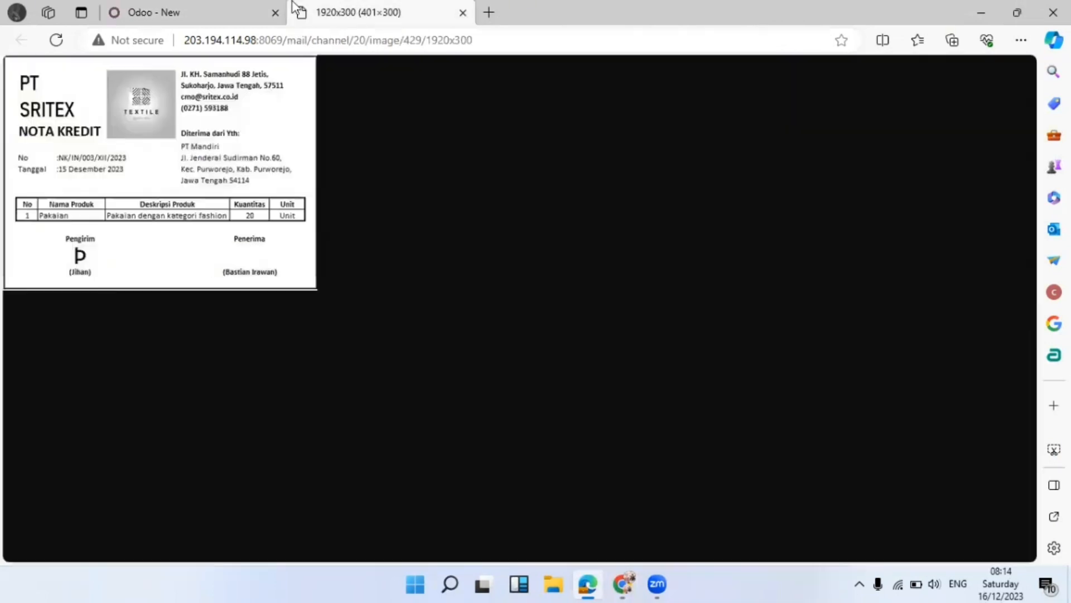
click(185, 9)
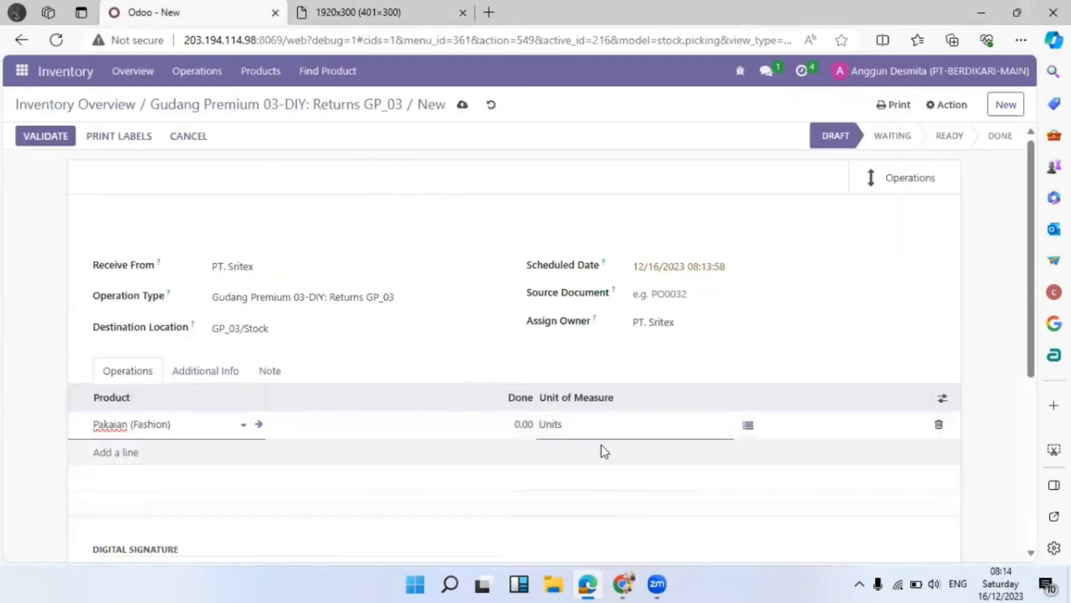
click(513, 423)
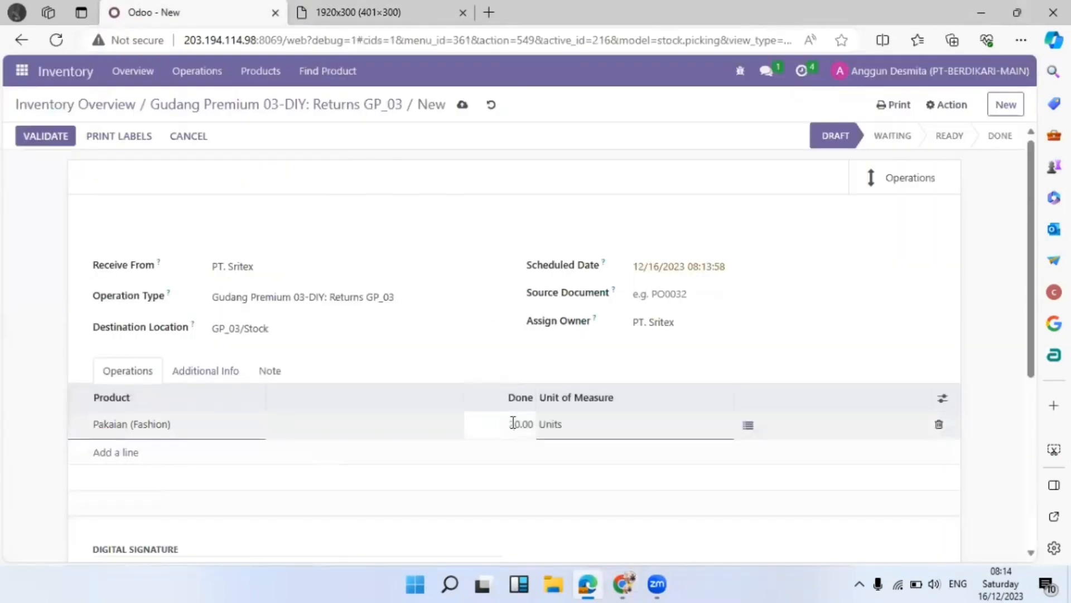
click(801, 366)
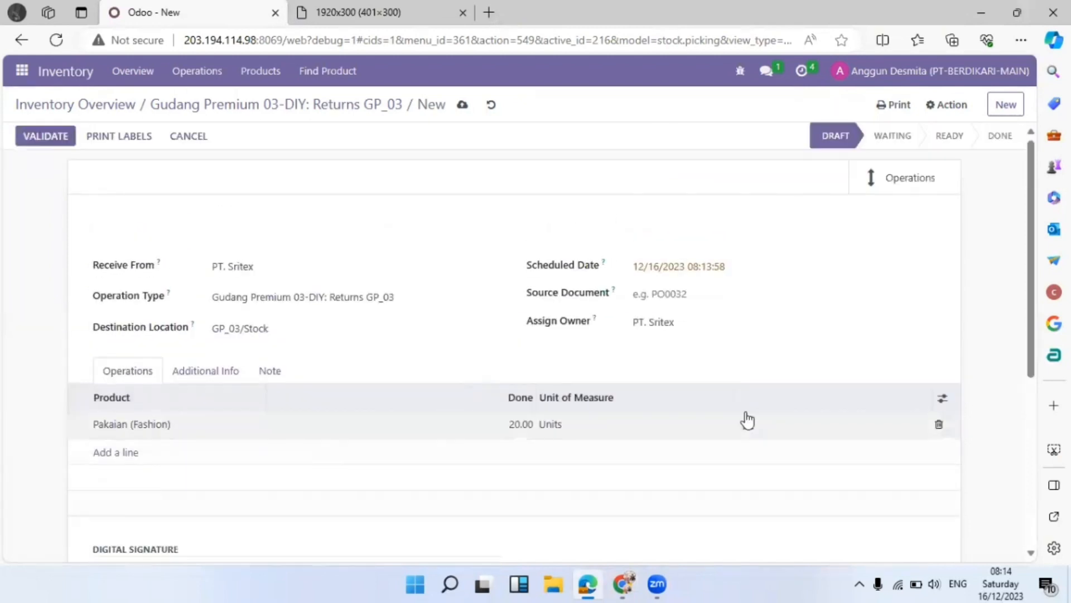
Show the Serial Numbers column on the product lines
click(945, 399)
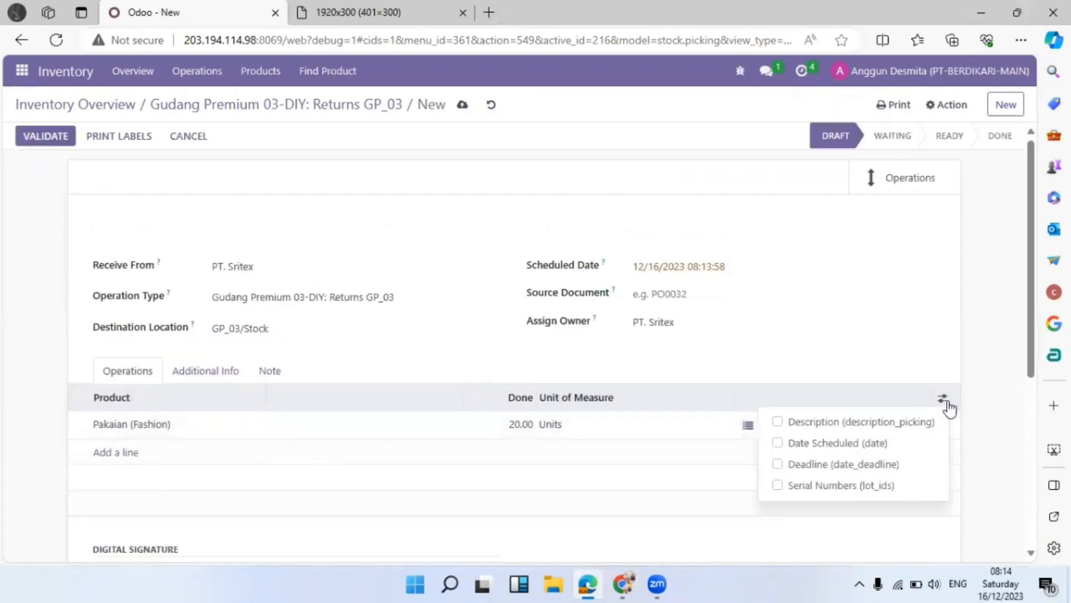
click(892, 487)
click(875, 363)
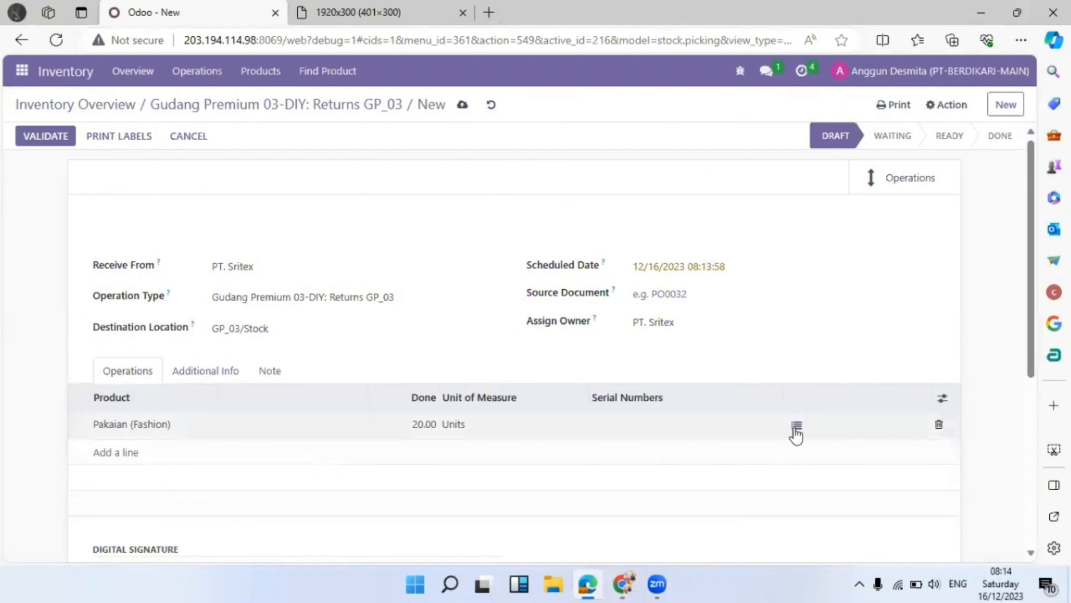
Save the return, open its detailed operations and enter lot number 3456
click(799, 430)
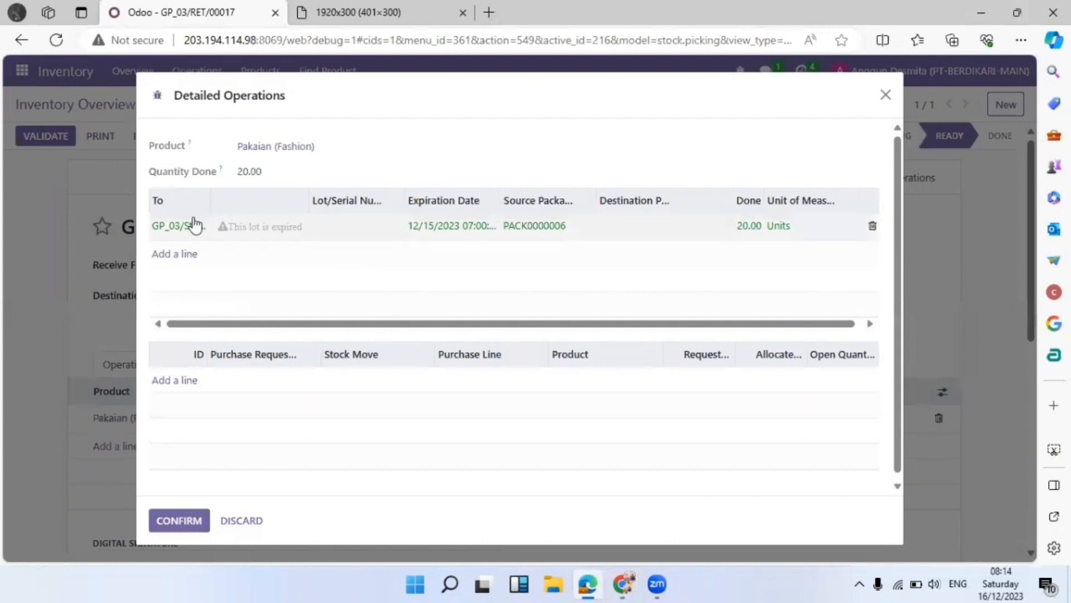
click(358, 231)
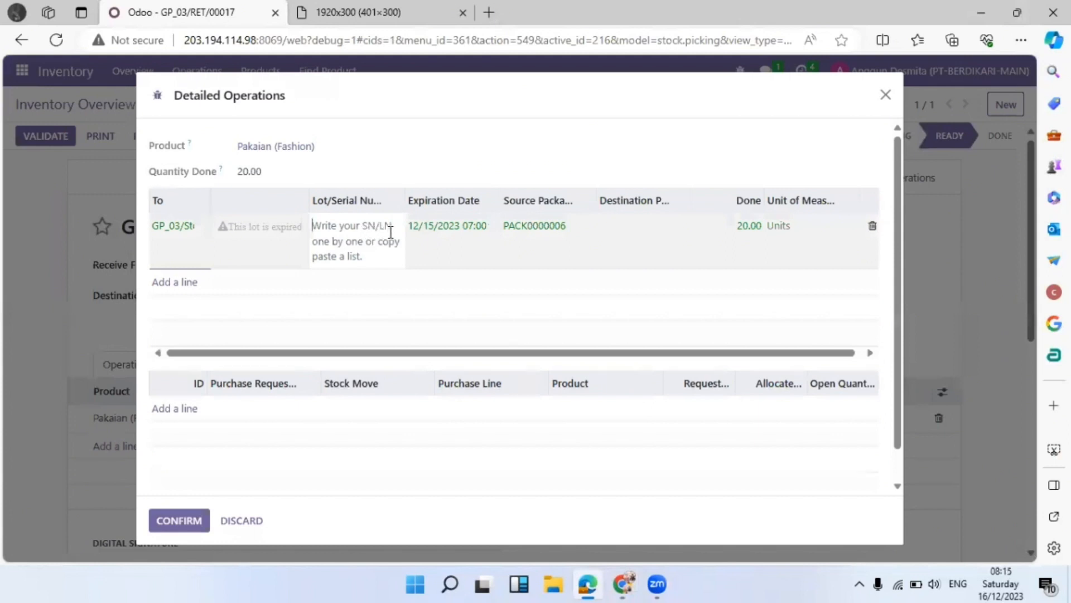
text(3456)
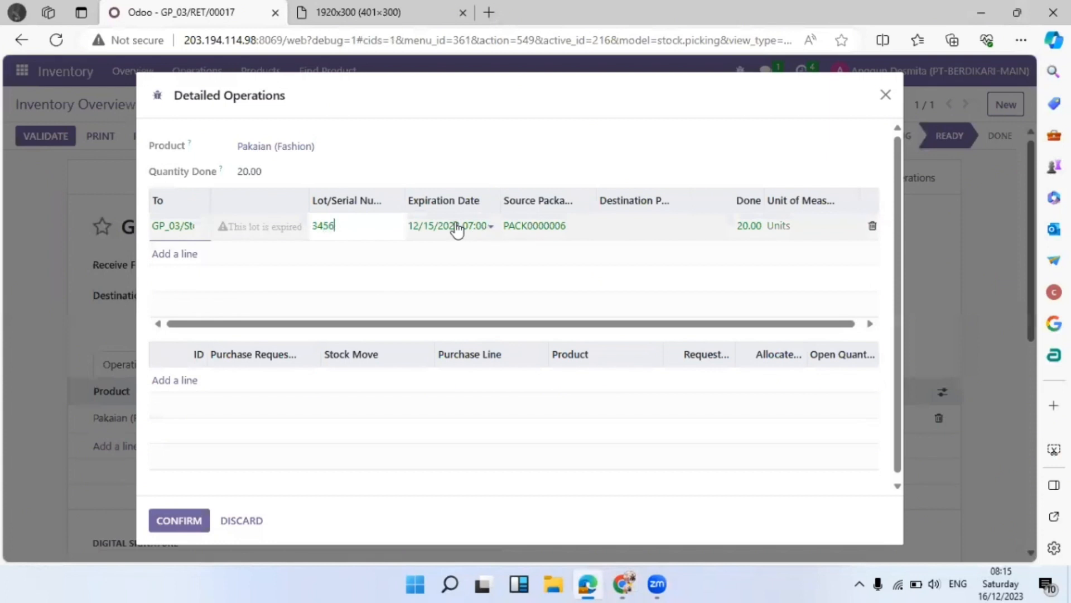
Set the lot's expiration date to 06/01/2025 07:00
click(457, 228)
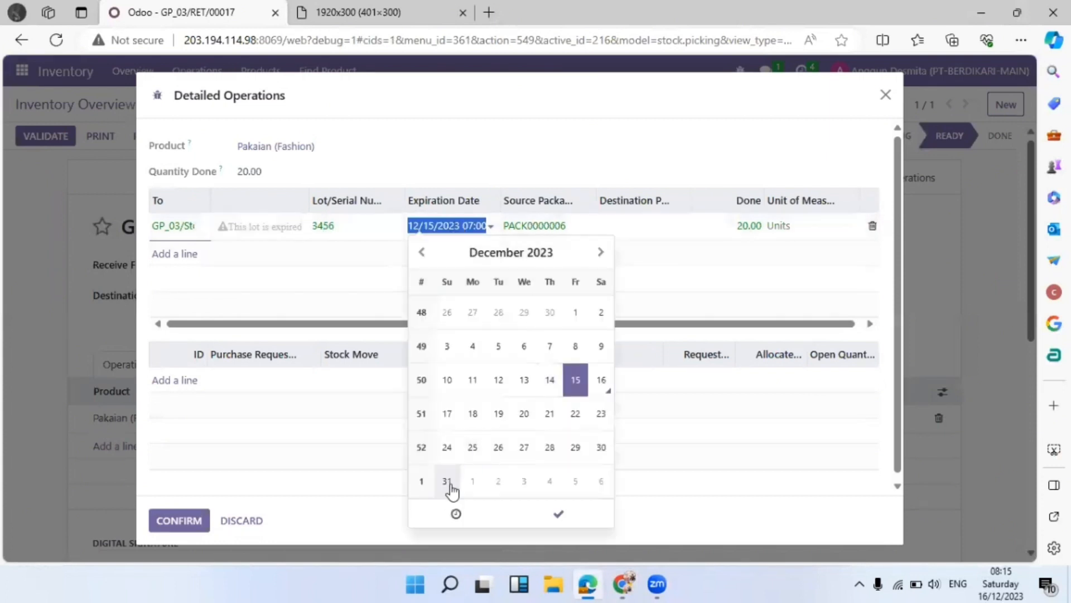
click(600, 254)
click(600, 254)
click(600, 254)
click(600, 254)
click(600, 254)
click(600, 253)
click(600, 253)
click(600, 253)
click(599, 254)
click(600, 254)
click(599, 254)
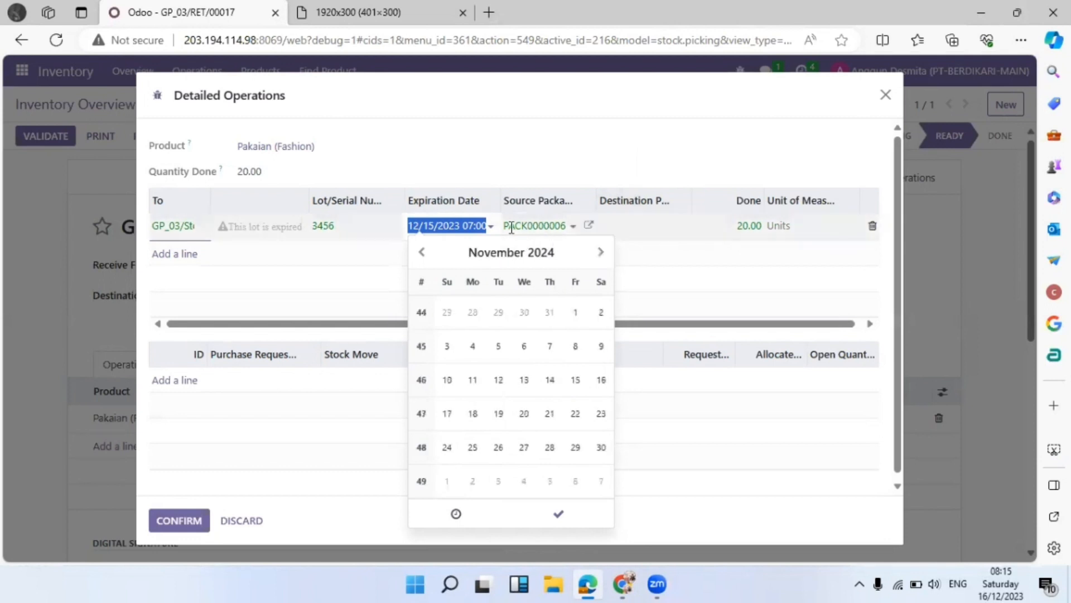
click(478, 254)
click(580, 249)
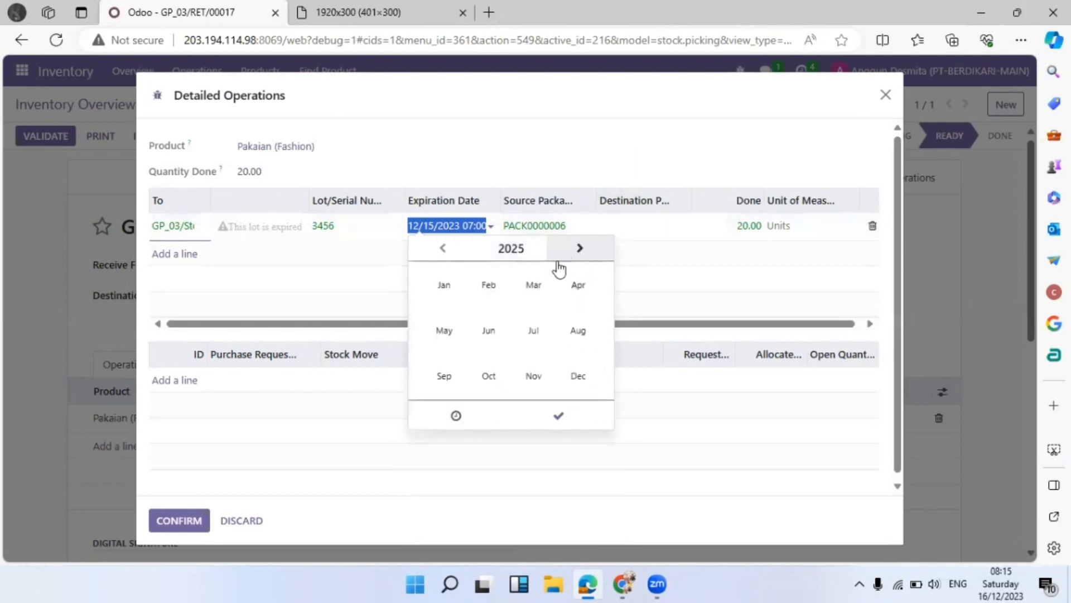
click(488, 330)
click(447, 312)
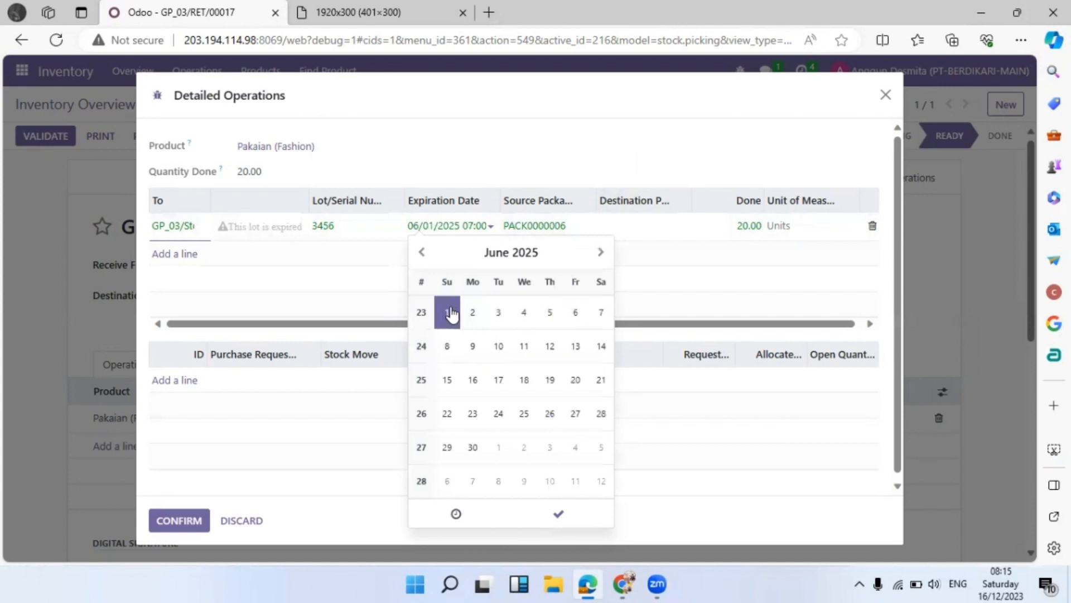
click(558, 513)
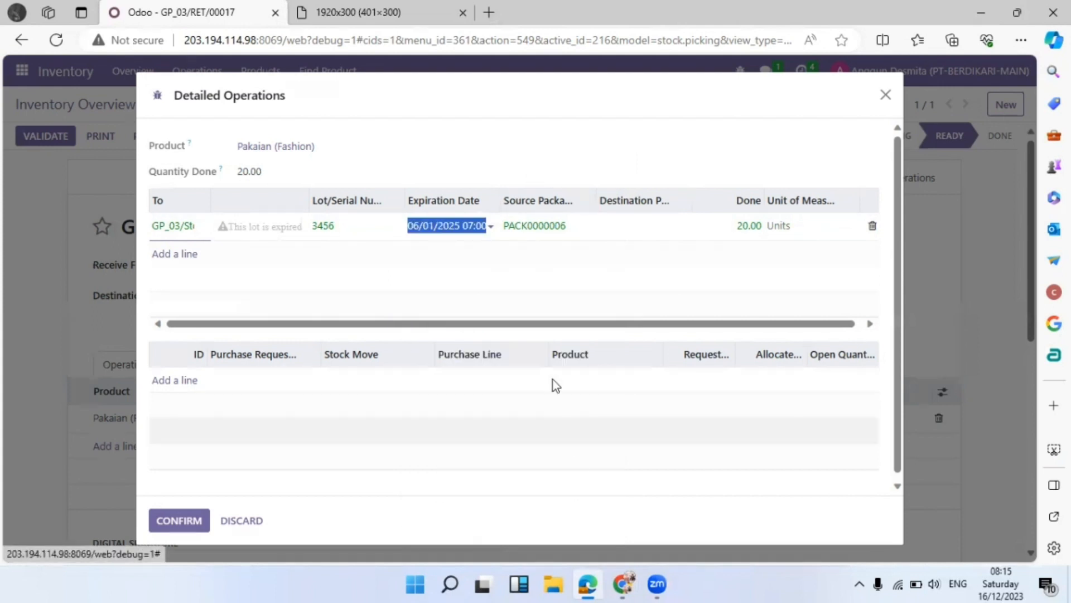
Choose GP01170001 as destination package via Search More and confirm the detailed operations
click(664, 229)
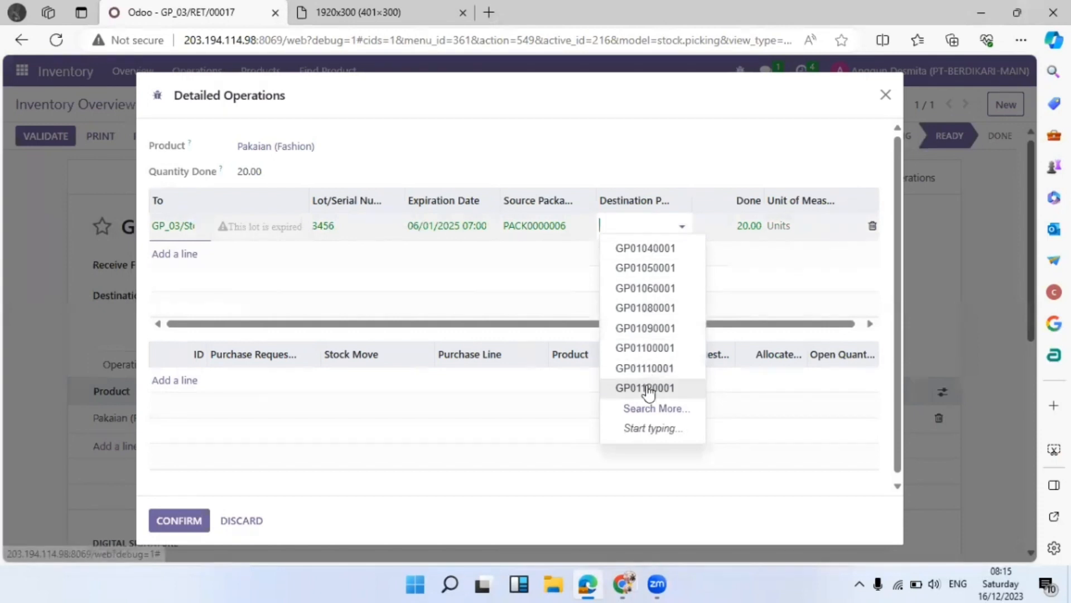
click(652, 410)
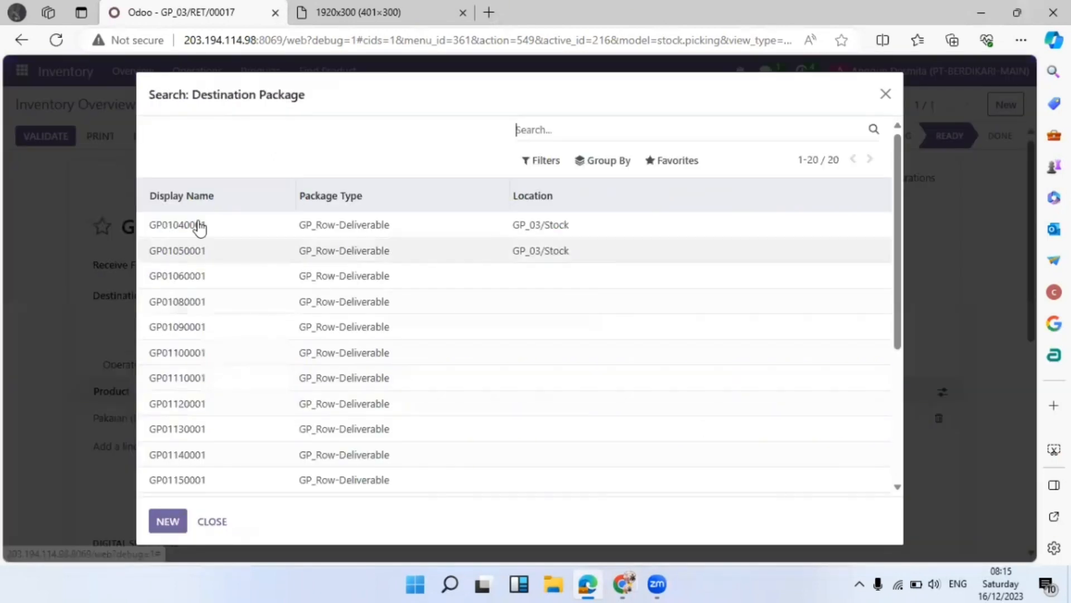
scroll(263, 290, down, 5)
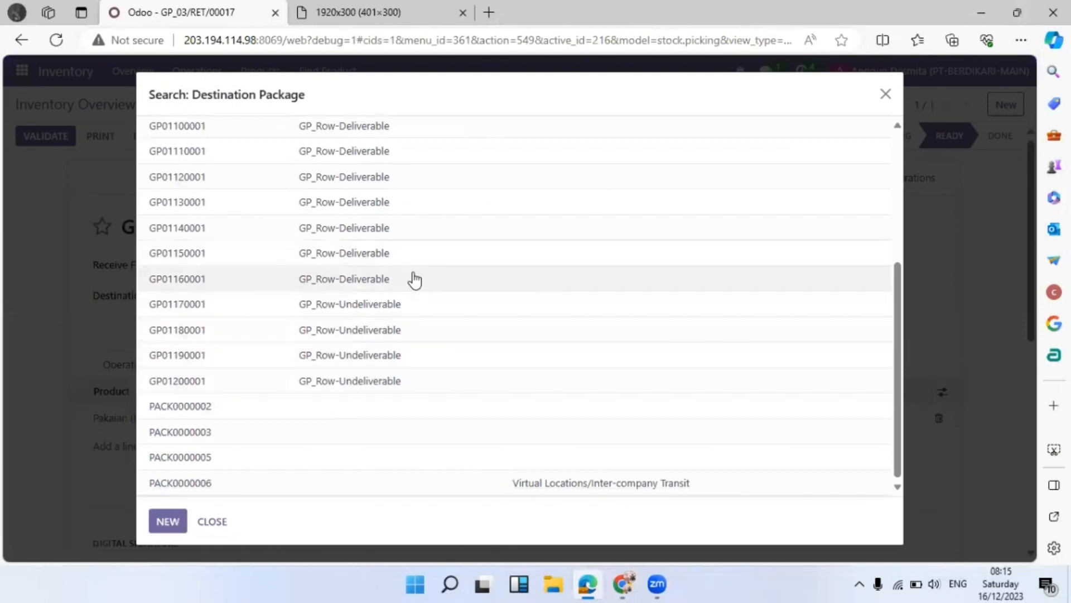
click(423, 310)
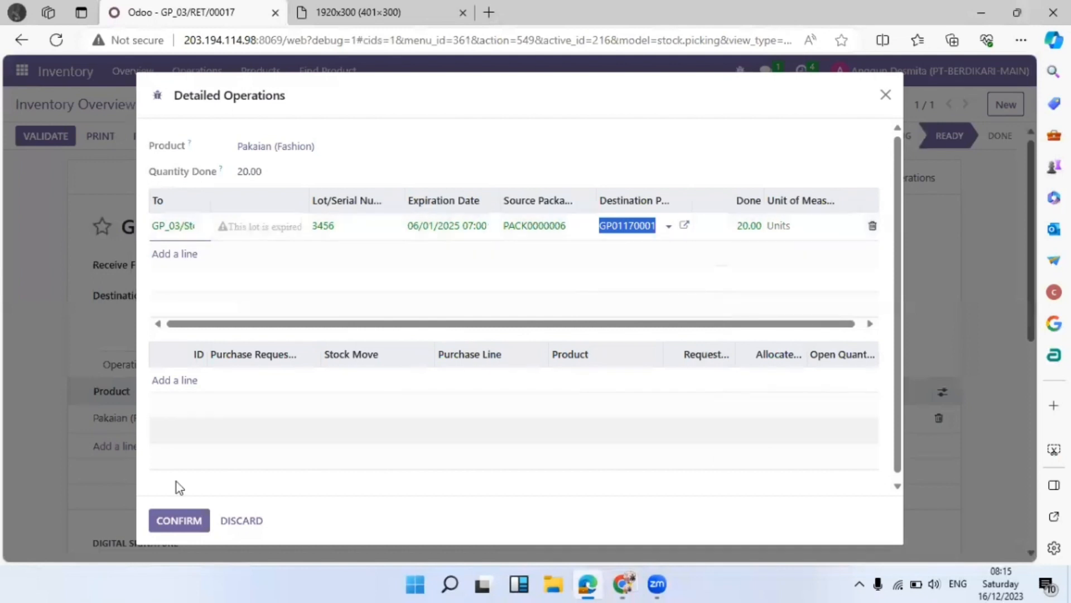
click(179, 519)
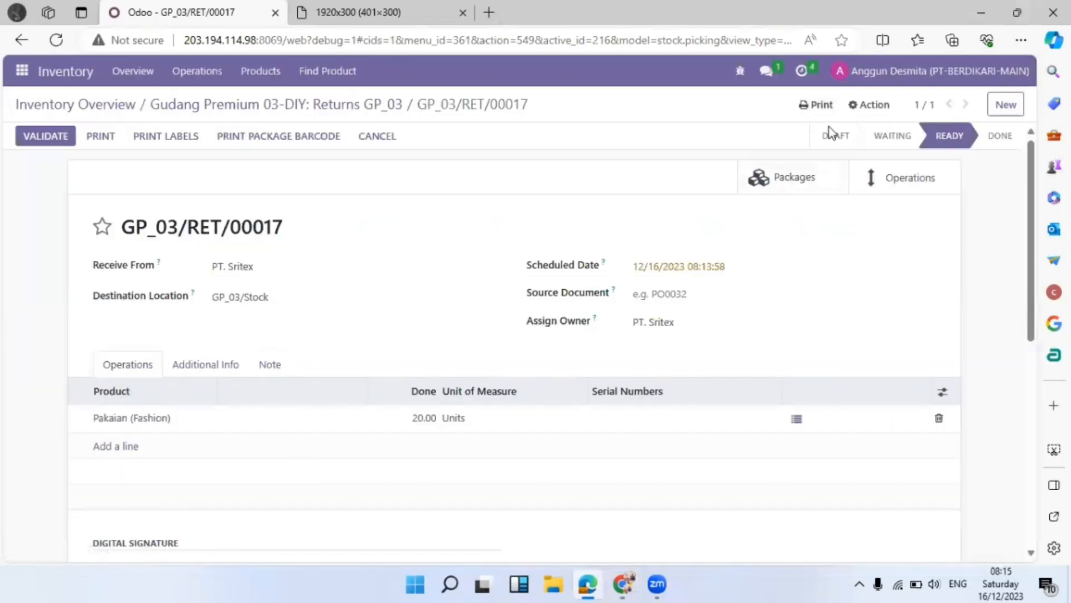
Open the Conversations chat to ask the warehouse manager to validate GP_03/RET/00017
click(773, 70)
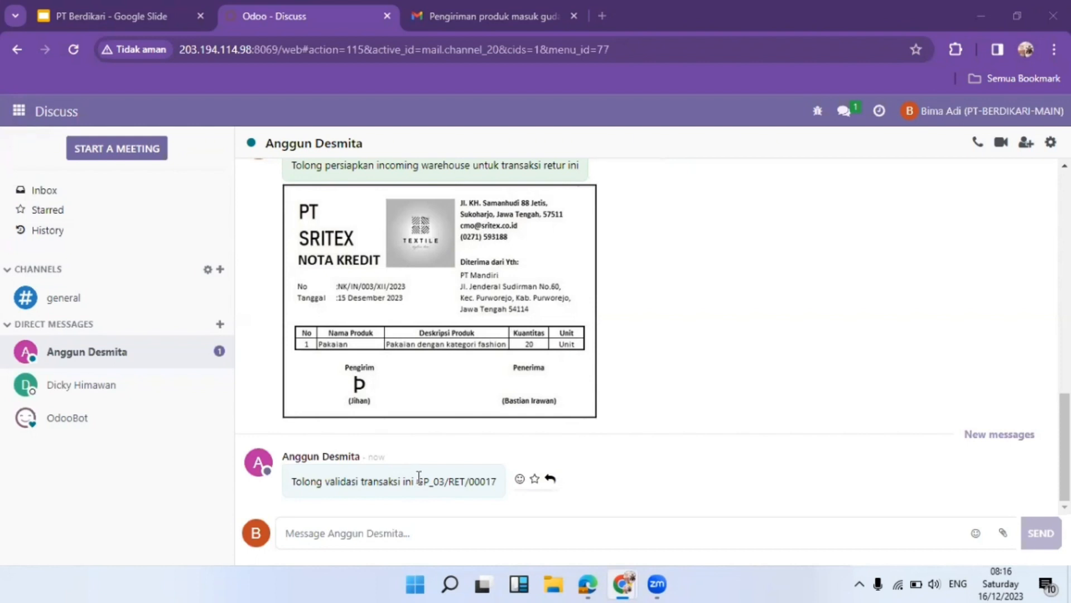
Open GP_03/RET/00017 from Returns GP_03's 1 To Process list, cross-checking the credit note image
click(19, 111)
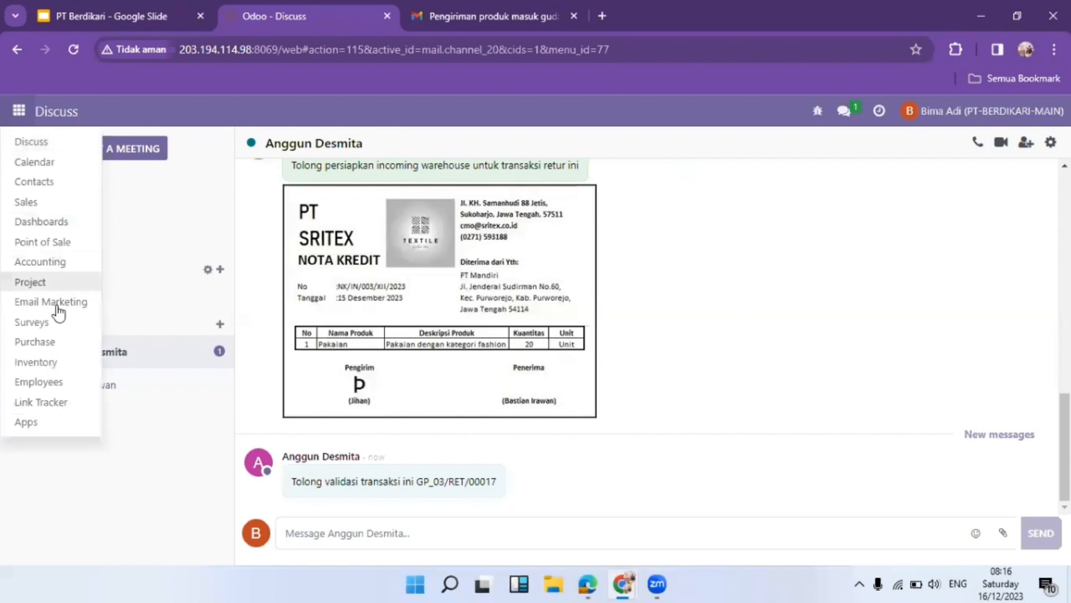
click(57, 364)
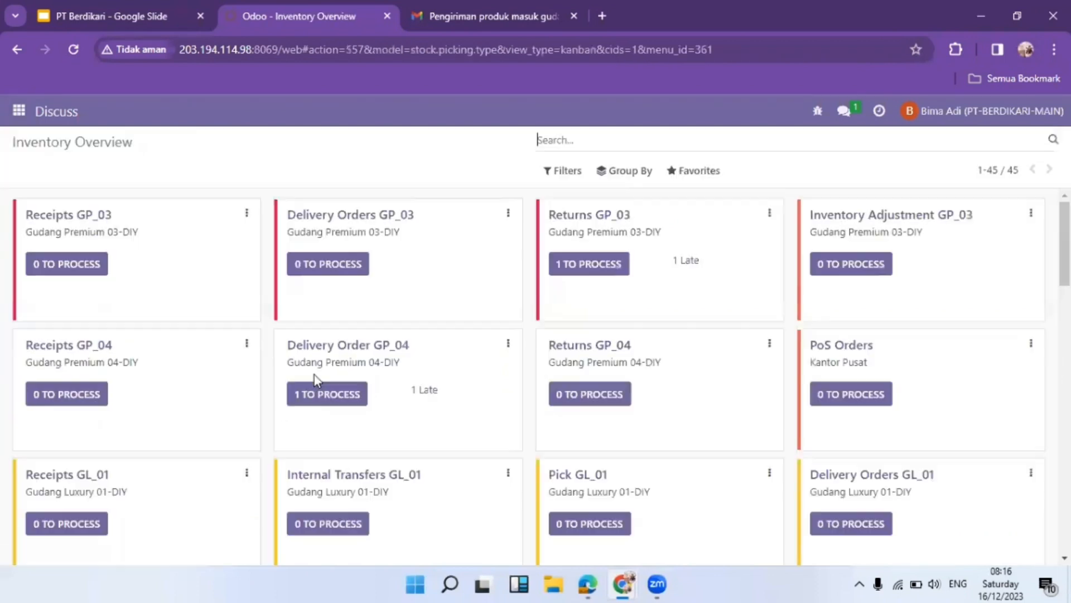
click(602, 265)
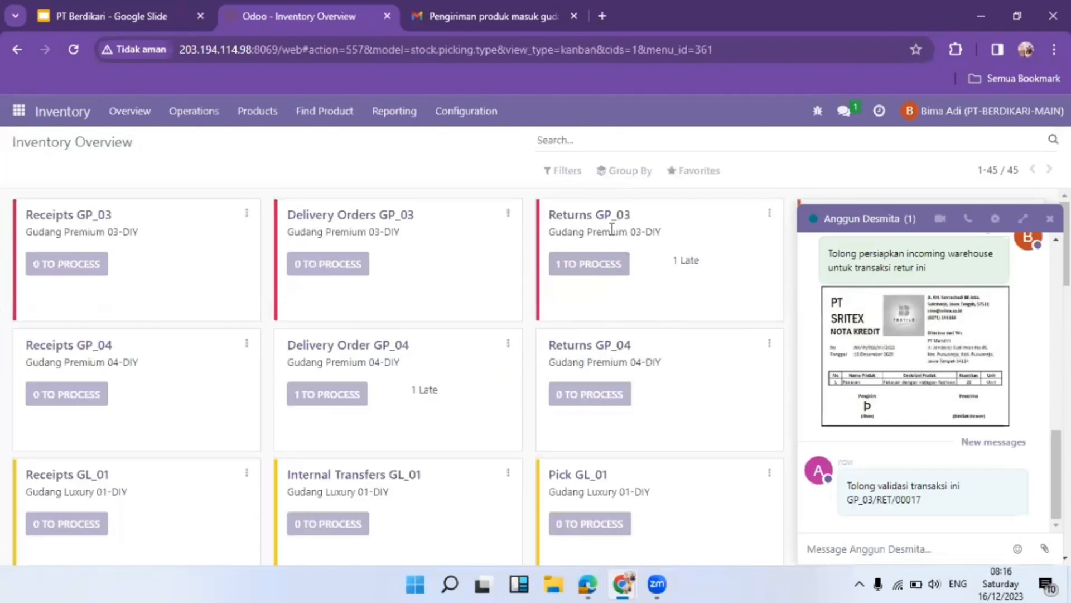
click(1050, 219)
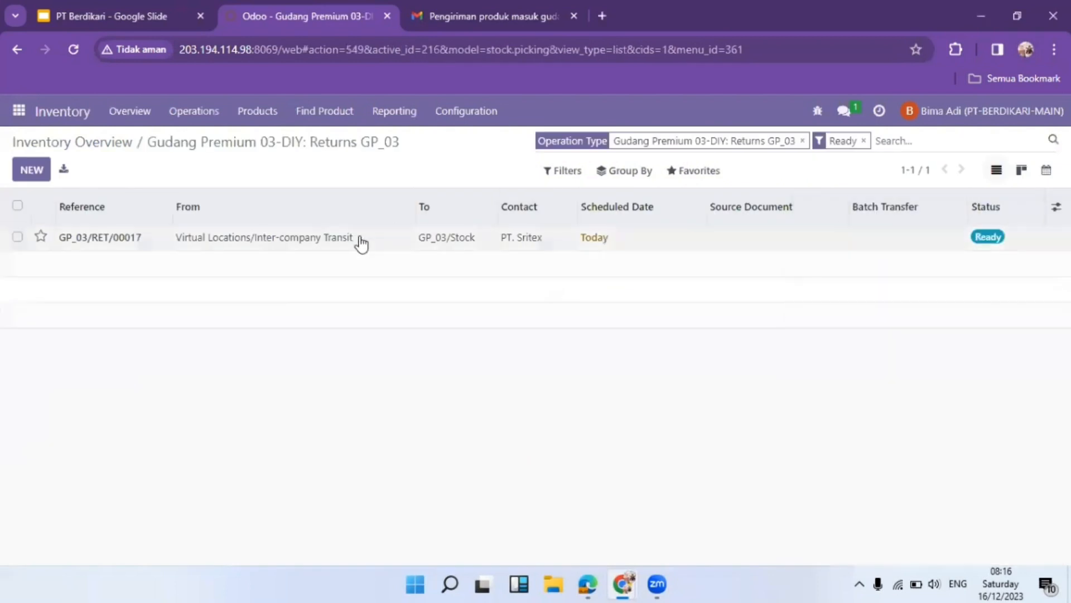
click(287, 240)
scroll(251, 354, down, 3)
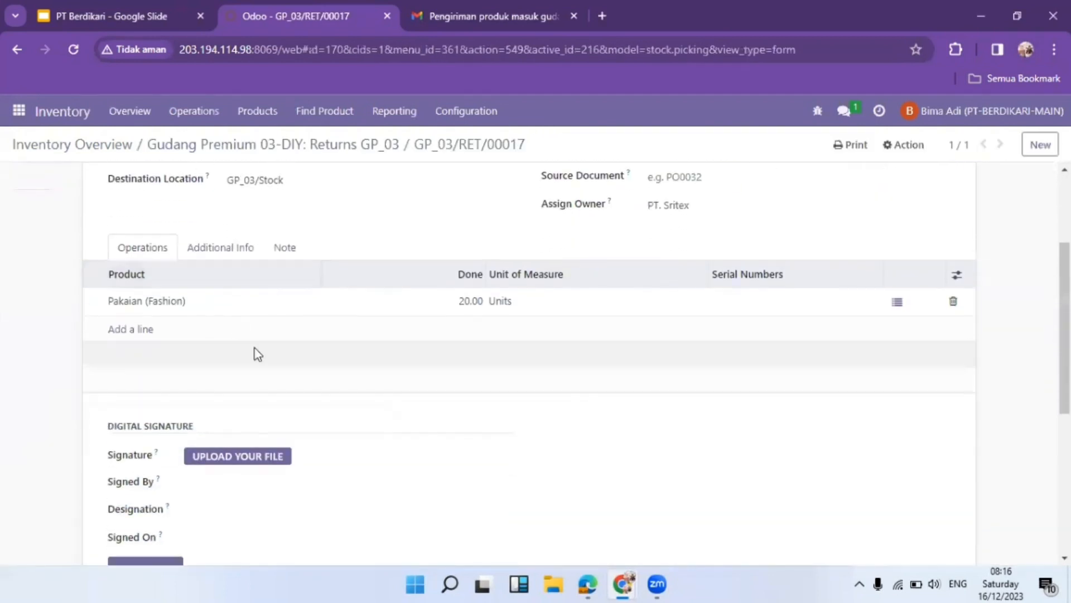
scroll(353, 335, up, 3)
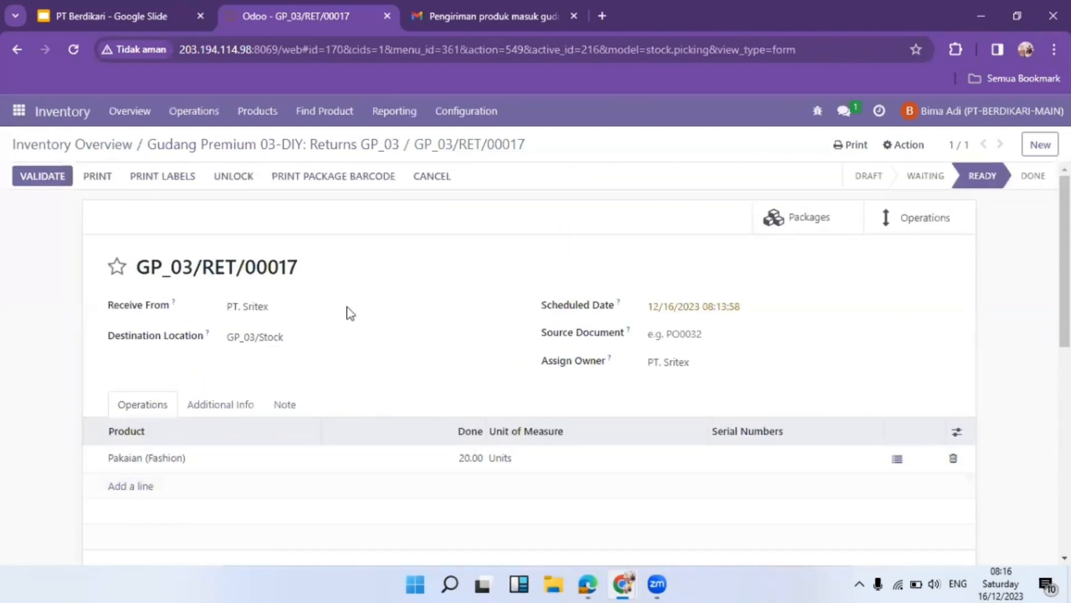
click(441, 16)
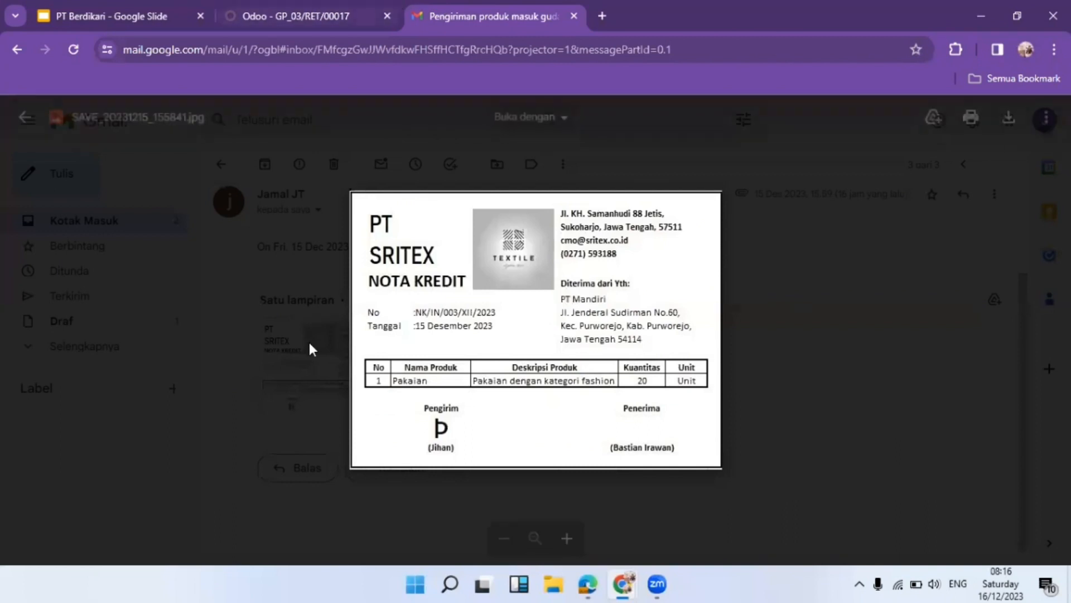
click(254, 17)
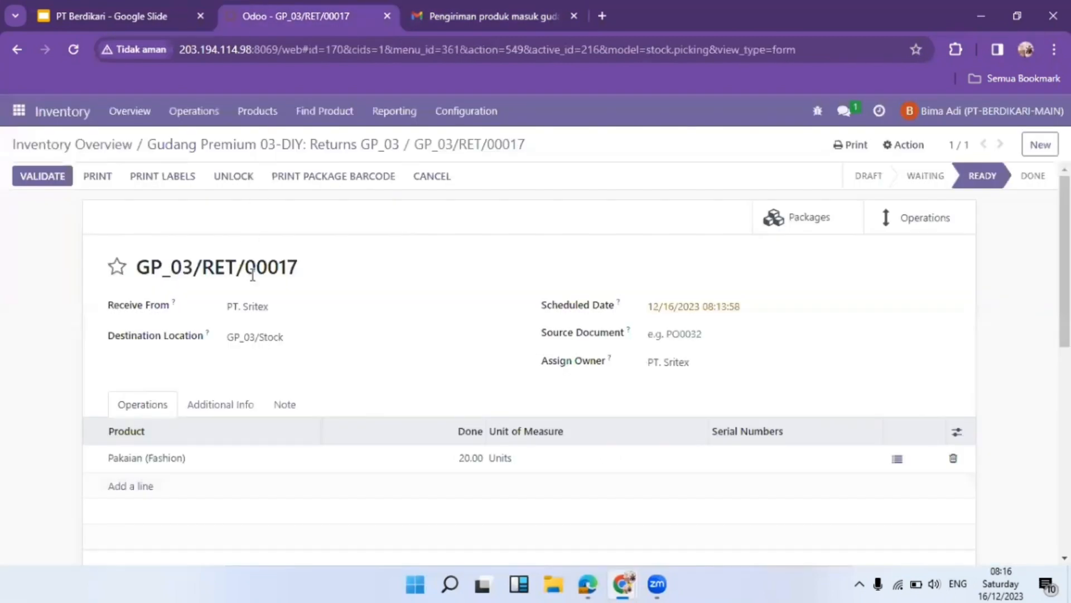
Upload a signature image, enter the signer's name in Signed By, and set Designation to Manager
scroll(253, 287, down, 4)
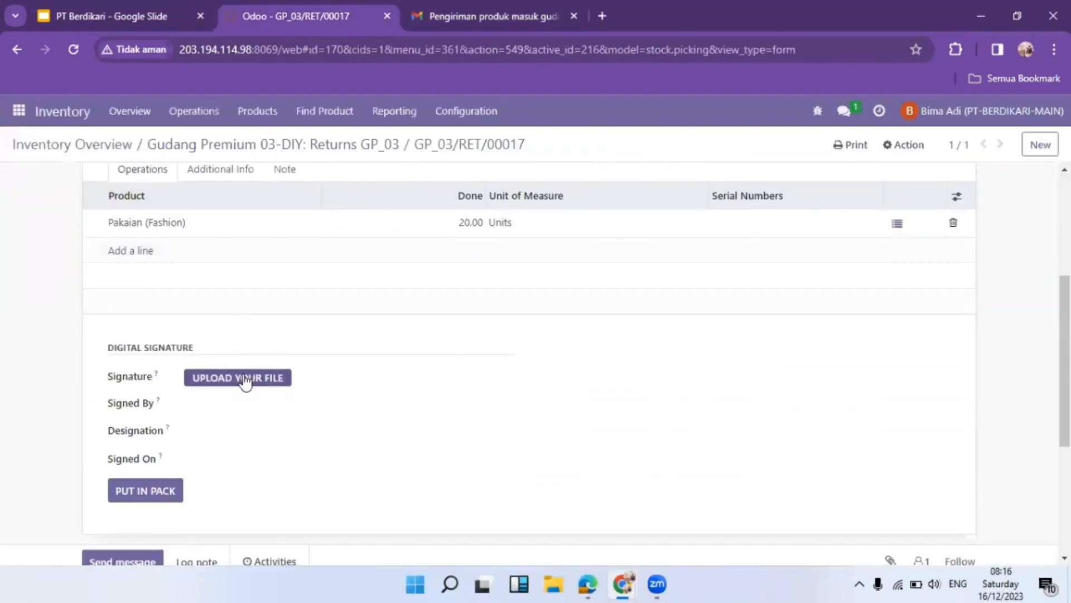
click(245, 379)
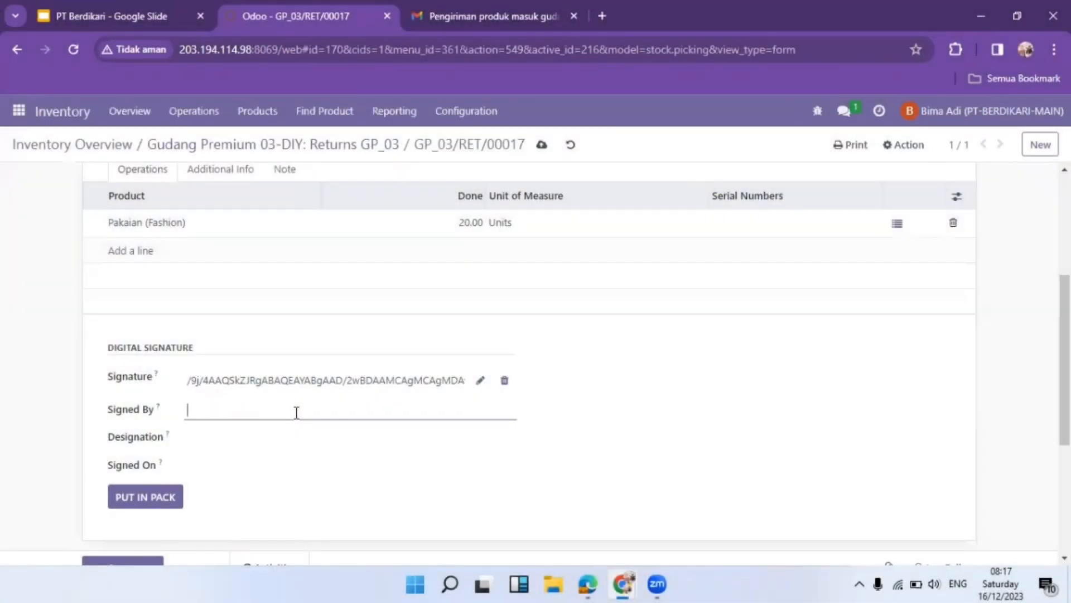
click(279, 447)
text(Mana)
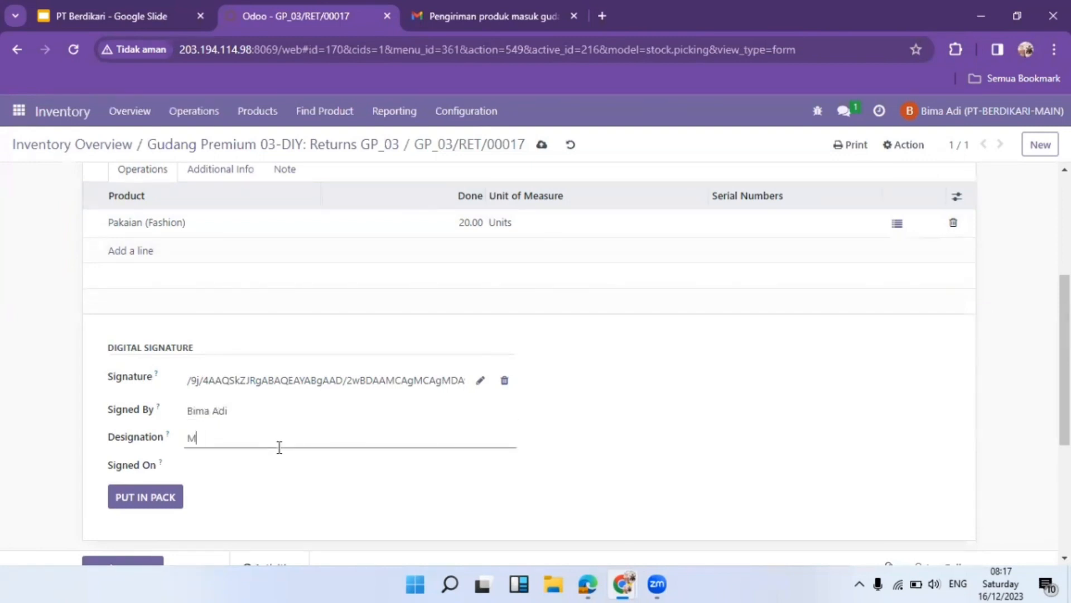
text(ger Gudang DIY)
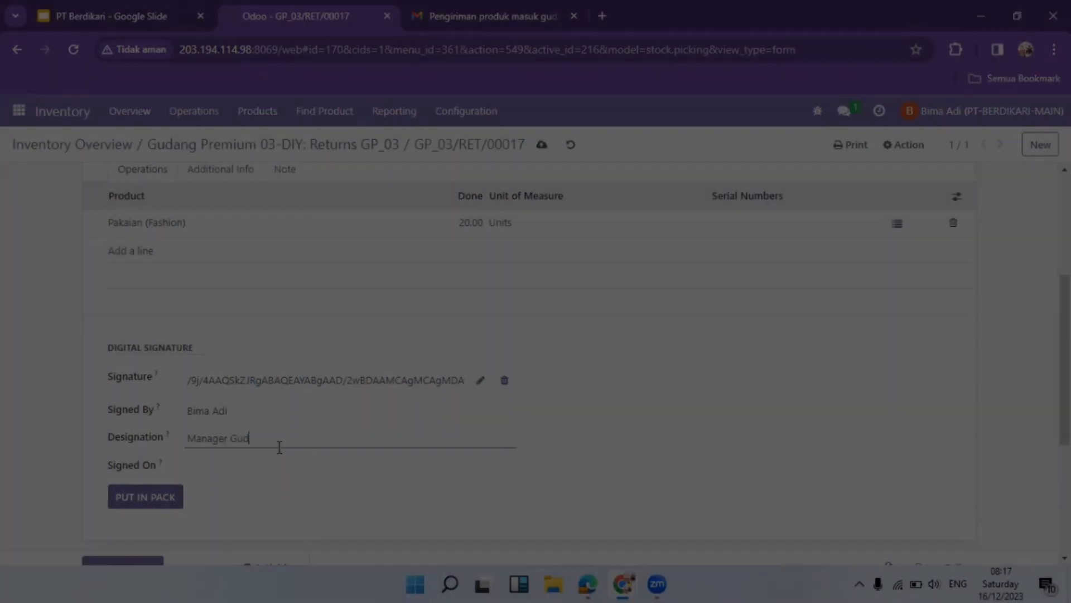
Validate return GP_03/RET/00017 to Done, checking it against the return scenario slide
scroll(307, 412, up, 5)
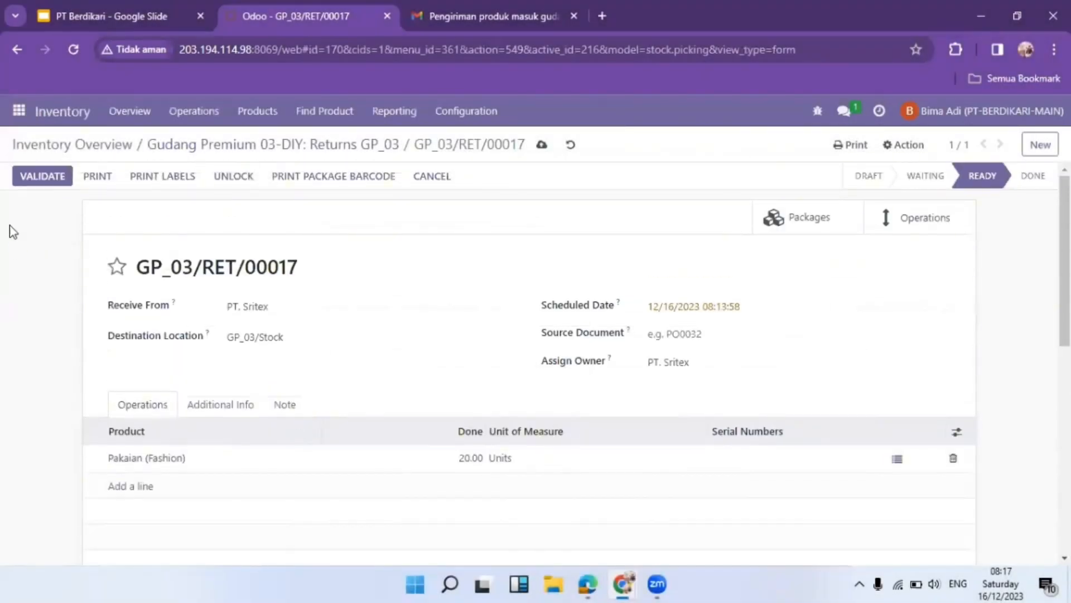
click(41, 173)
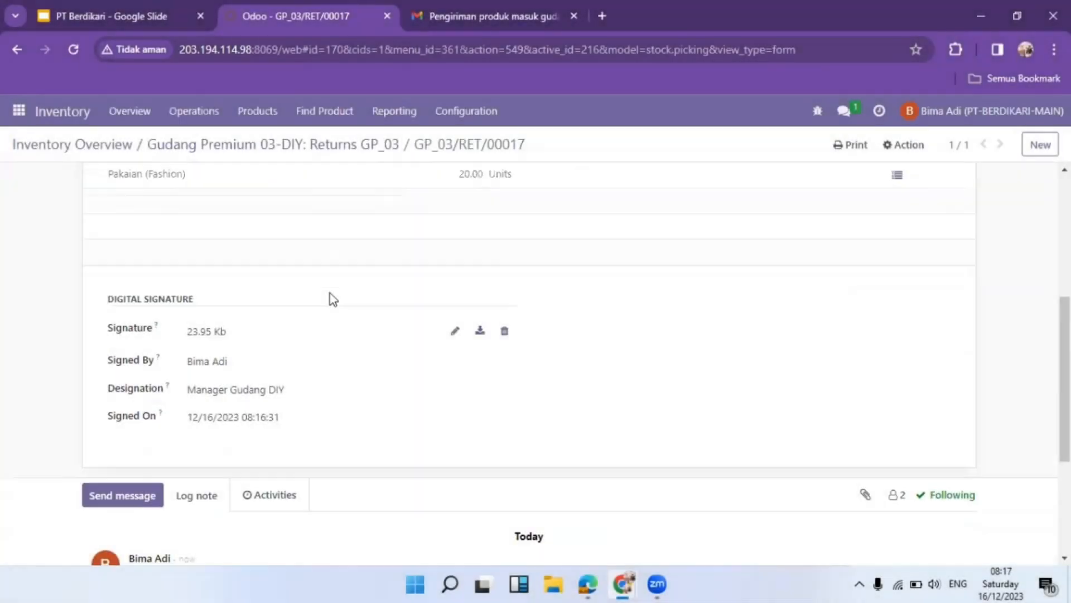
scroll(333, 300, up, 5)
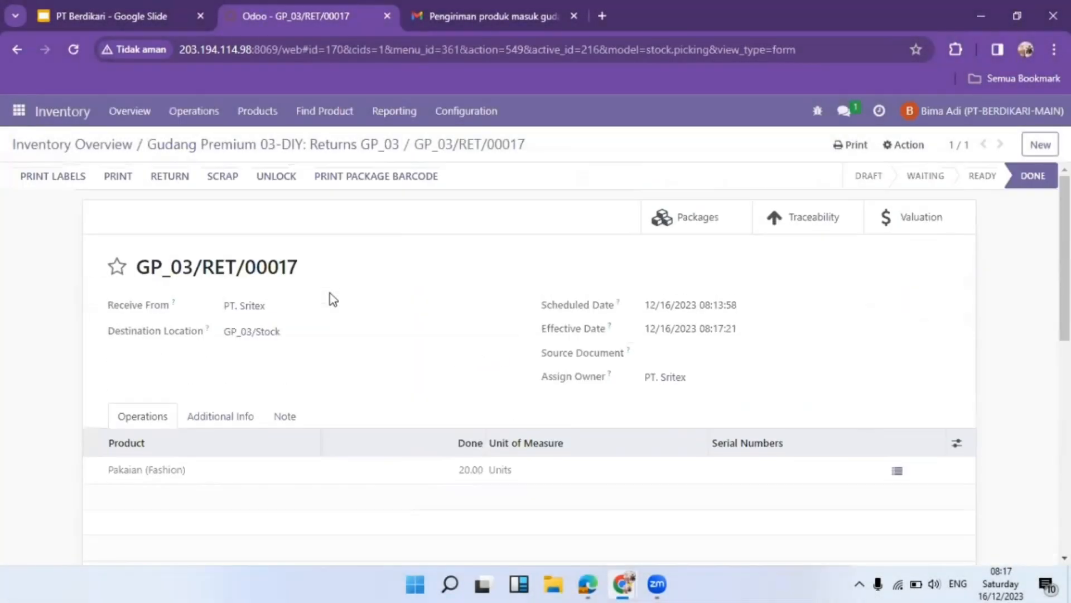
click(147, 8)
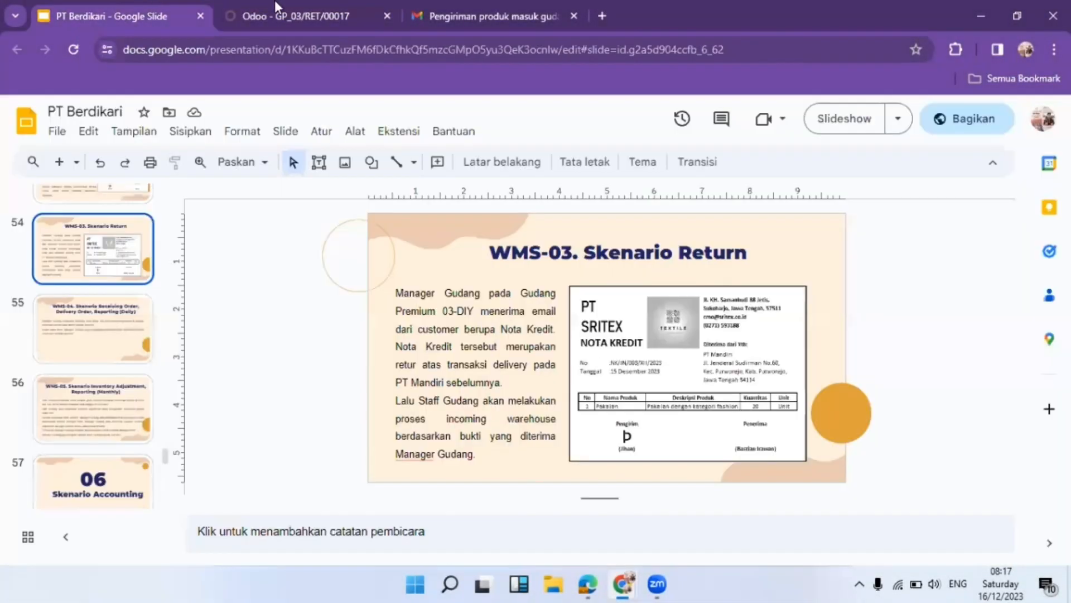
click(286, 3)
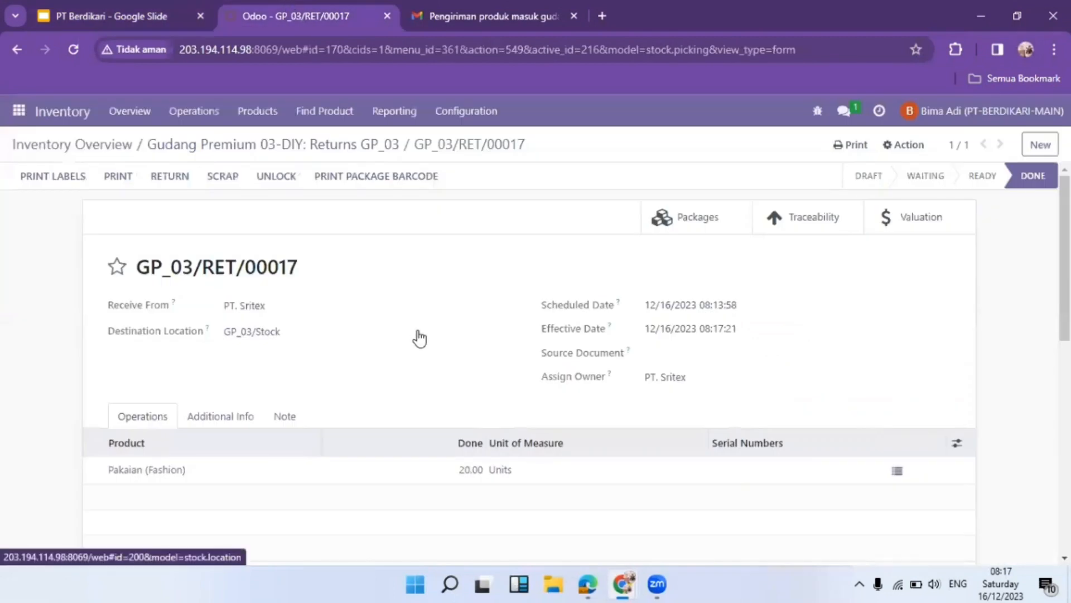
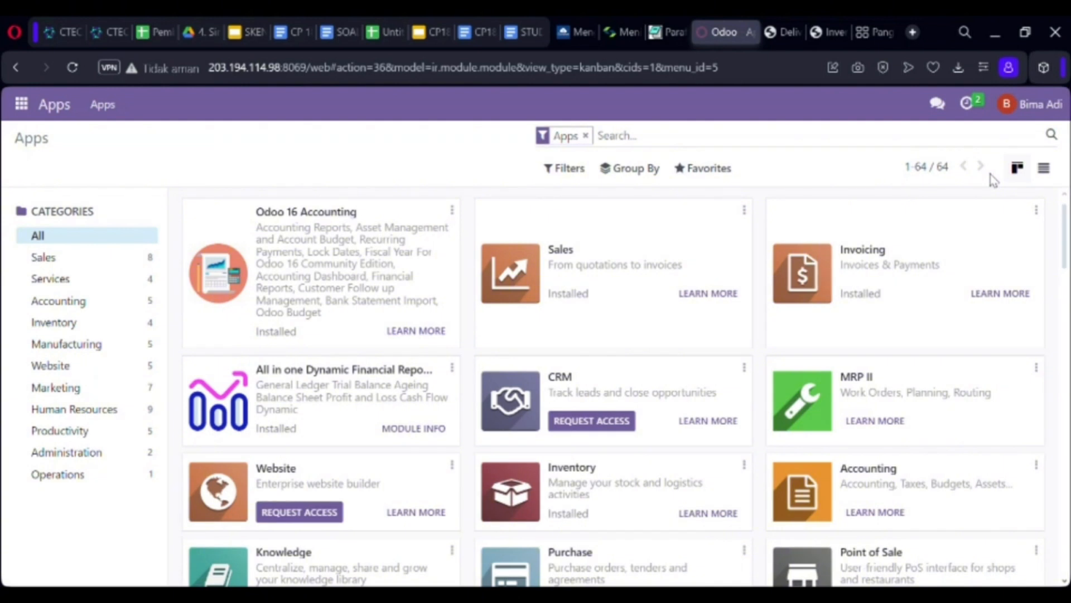
Open receipt GP_04/IN/00017 from the Receipts GP_03 list with the Ready filter cleared
click(22, 105)
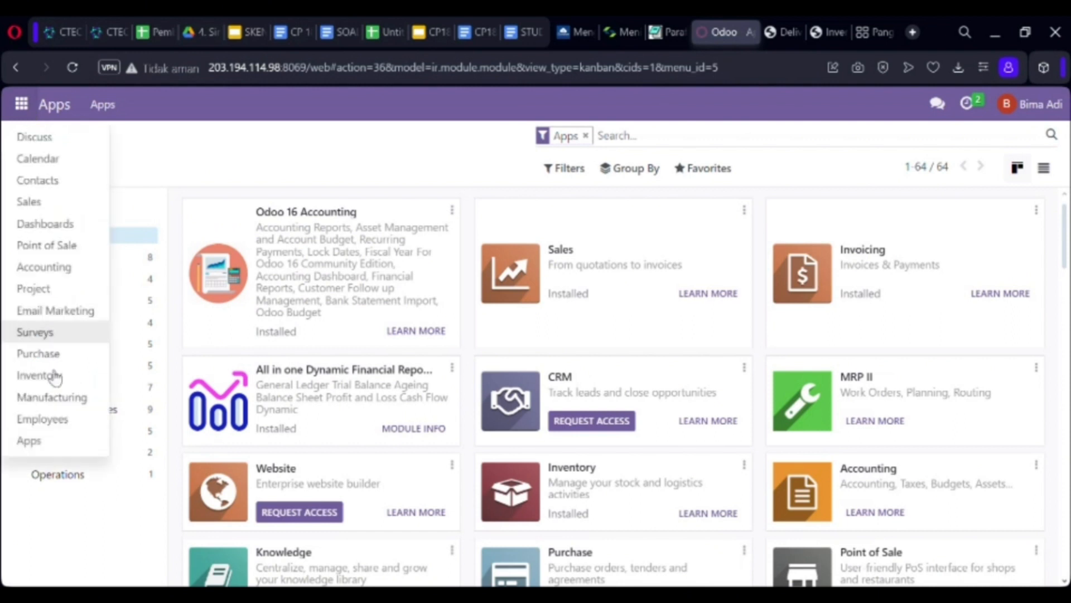
click(69, 381)
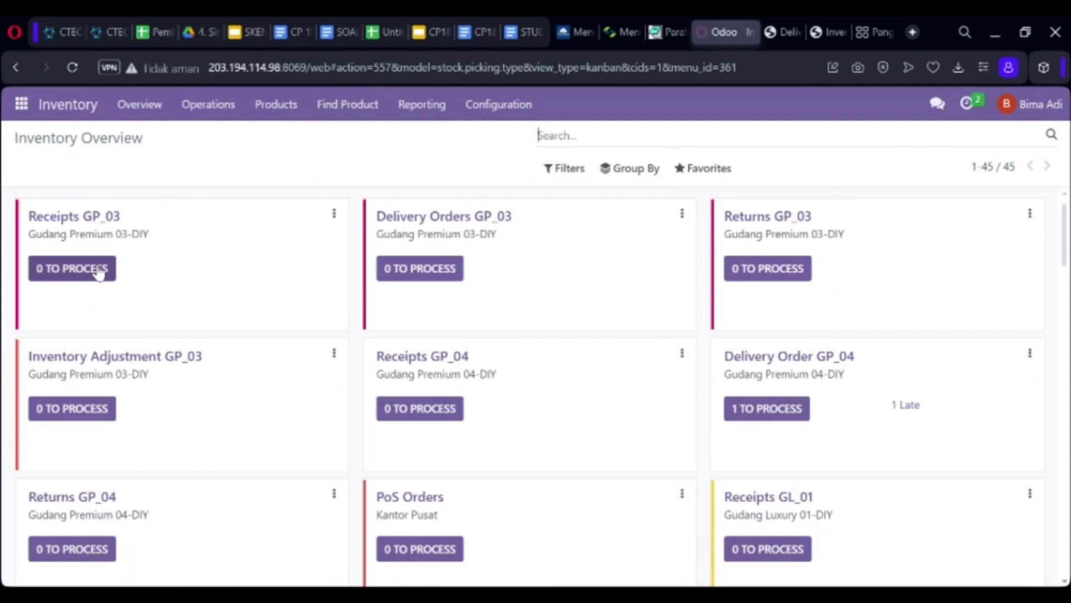
click(91, 268)
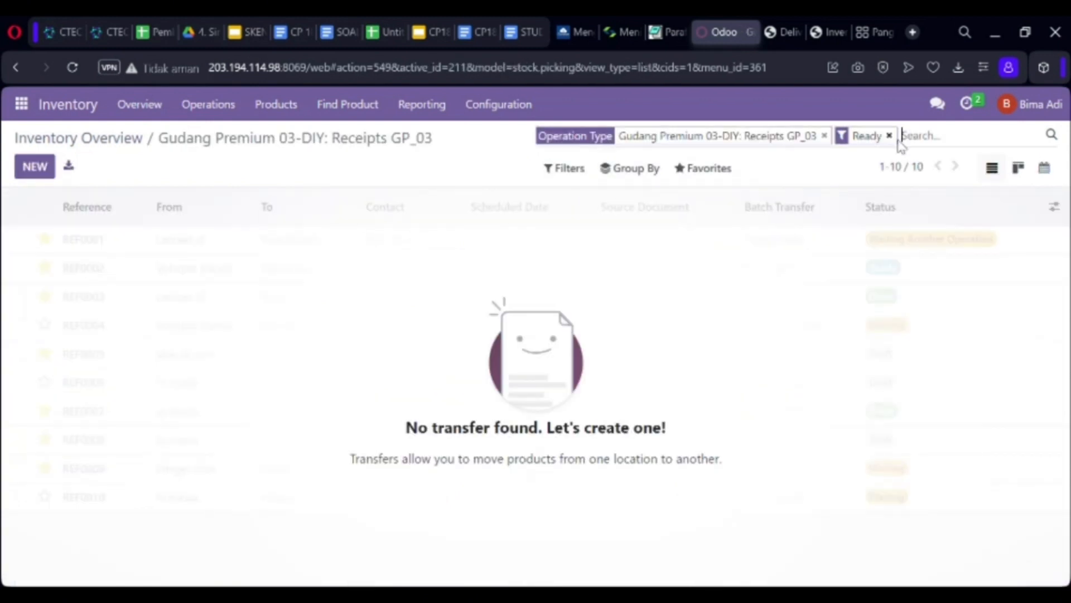
click(889, 136)
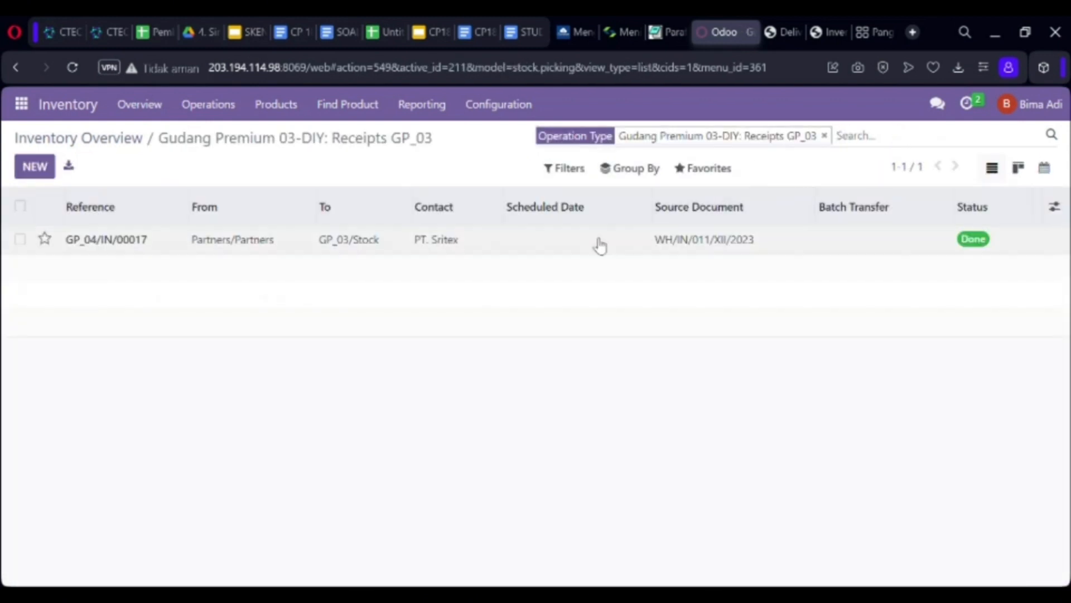
click(598, 243)
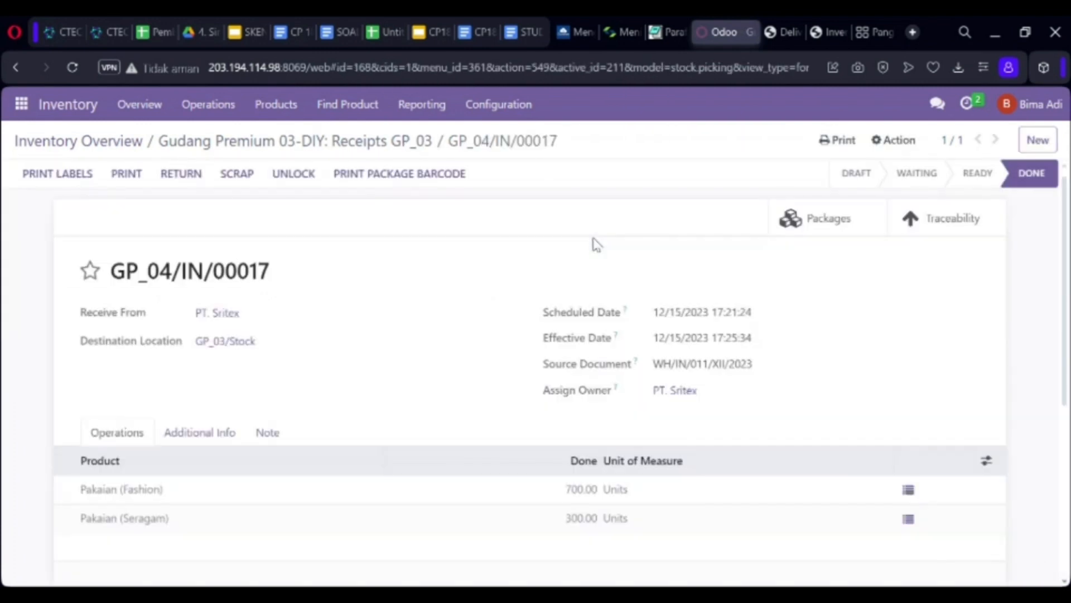
Download the GP_04/IN/00017 delivery slip PDF and return to the Inventory Overview
click(131, 175)
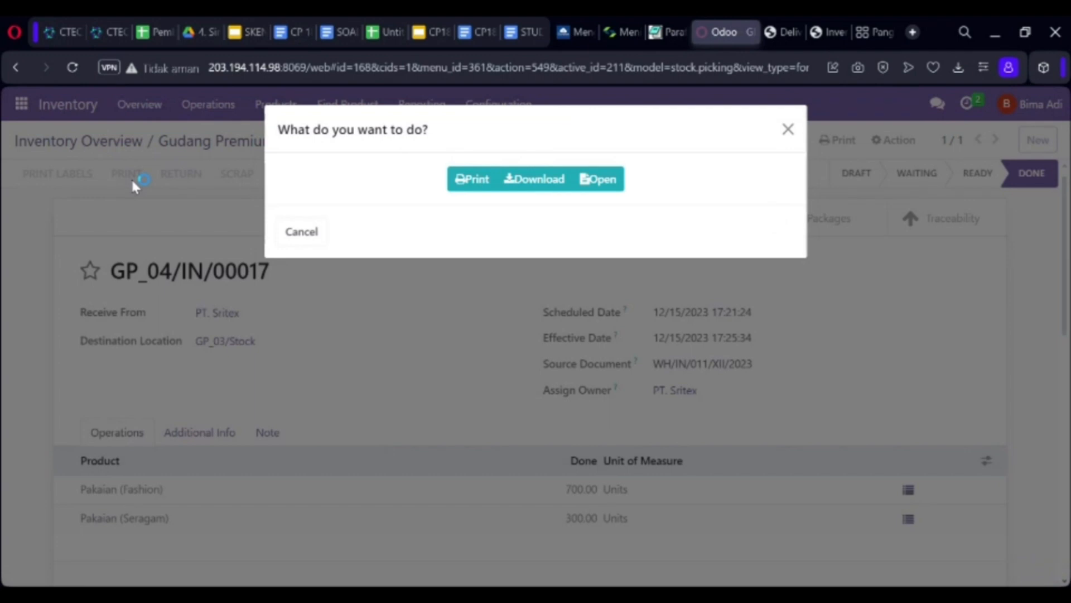
click(534, 179)
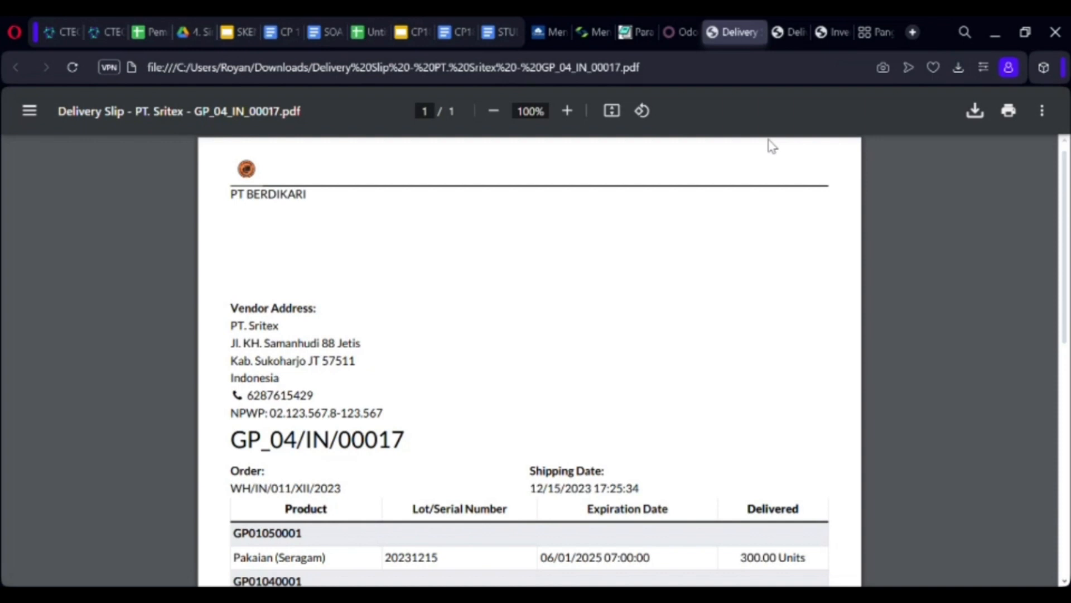
scroll(1066, 293, down, 4)
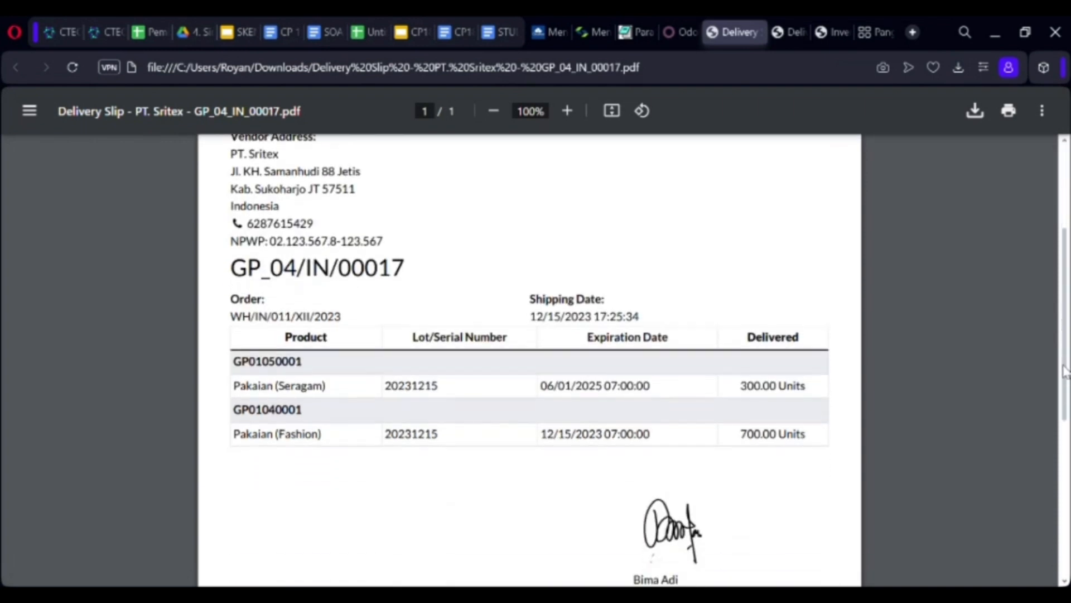
scroll(1040, 195, up, 4)
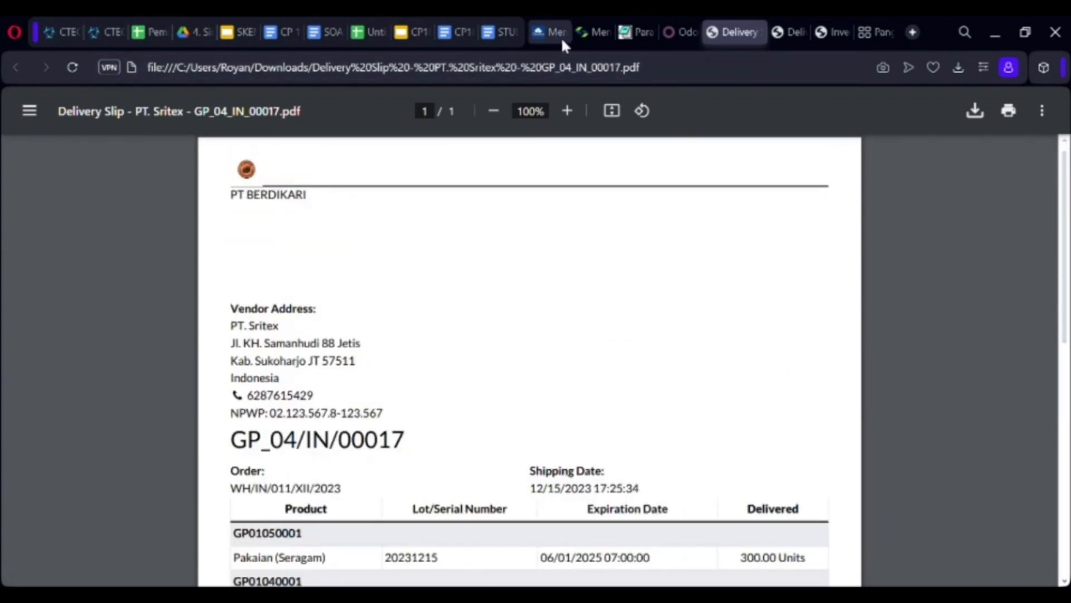
click(676, 31)
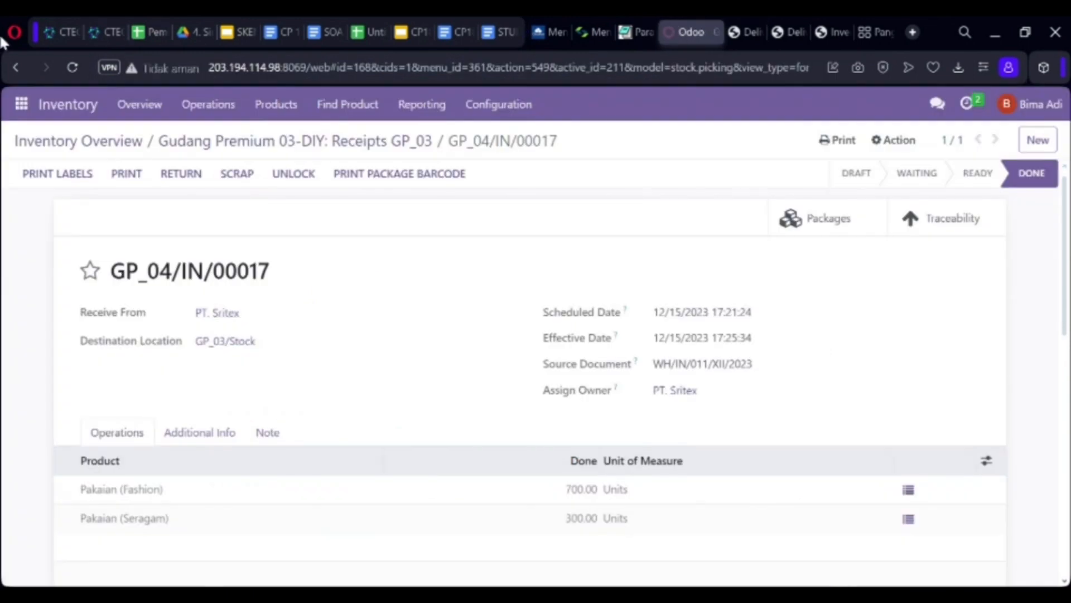
click(123, 110)
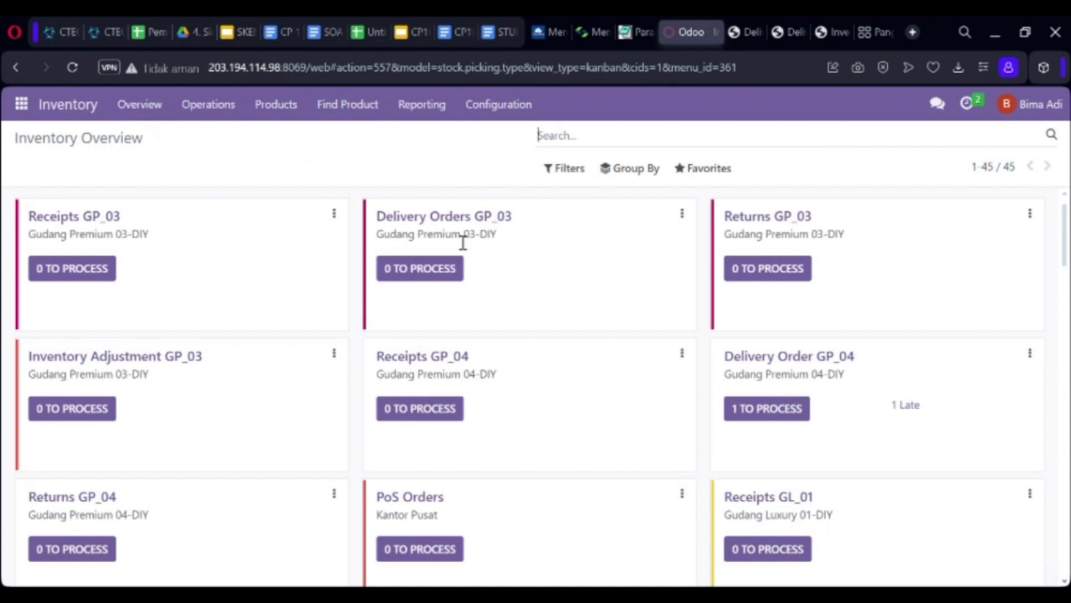
Download the delivery slip PDF for GP_03/OUT/00001 (200.00 Units) from unfiltered Delivery Orders GP_03
click(441, 269)
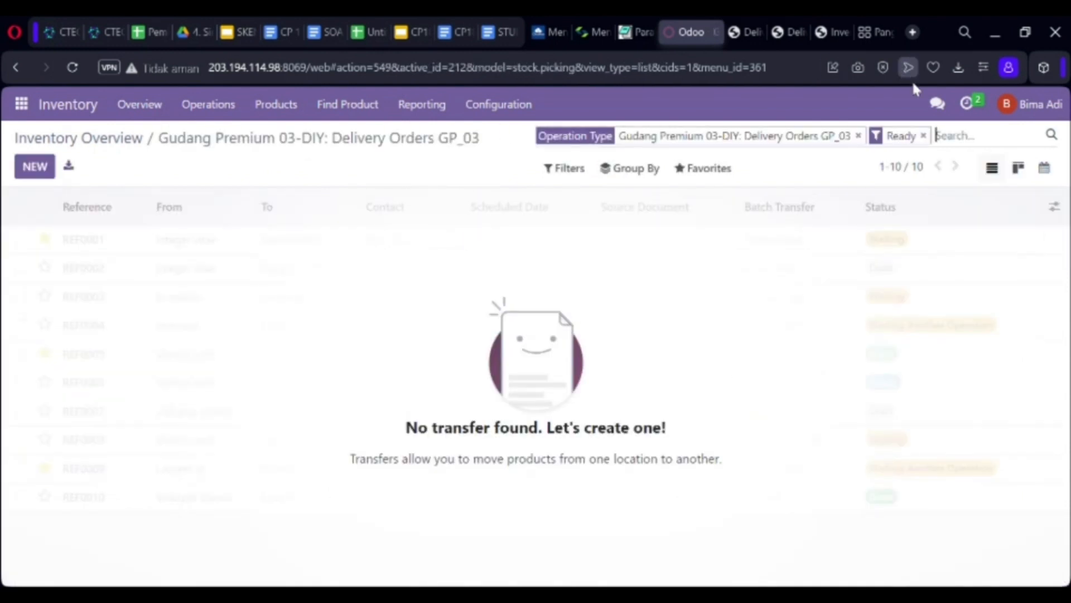
click(924, 137)
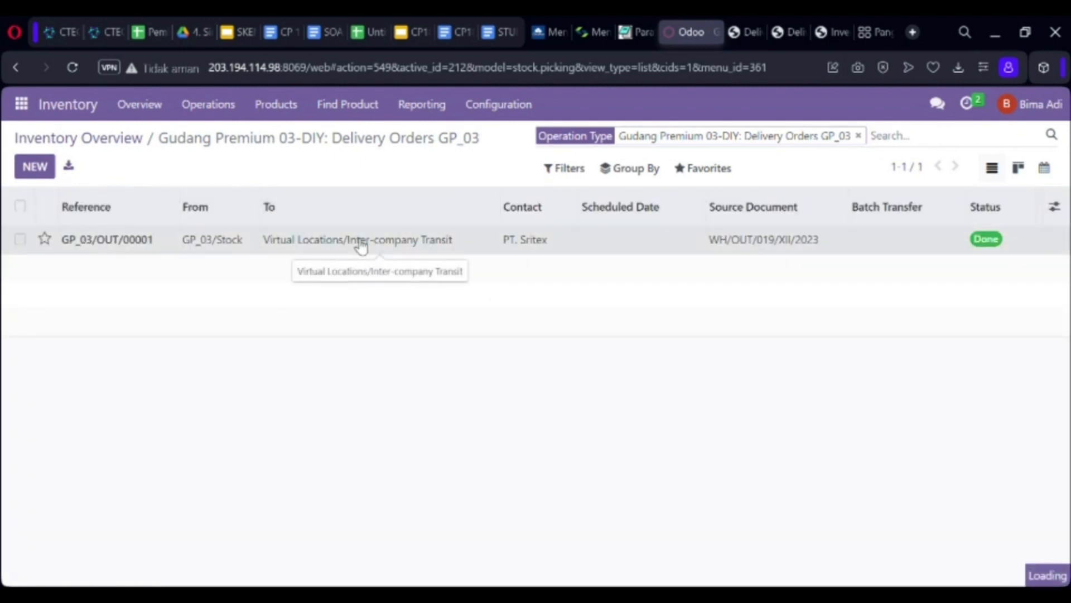
click(128, 174)
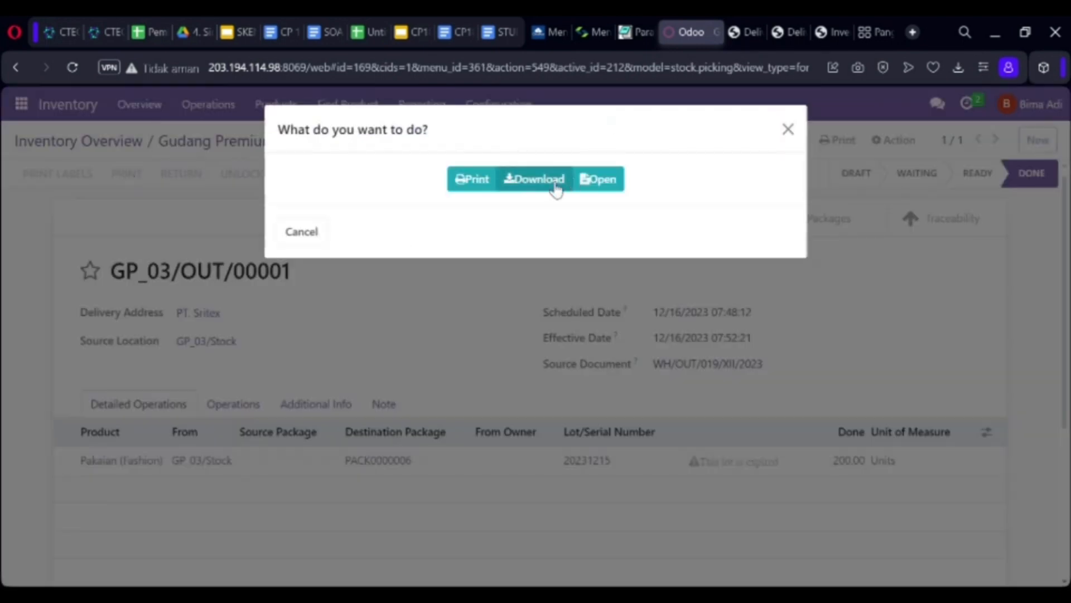
click(554, 181)
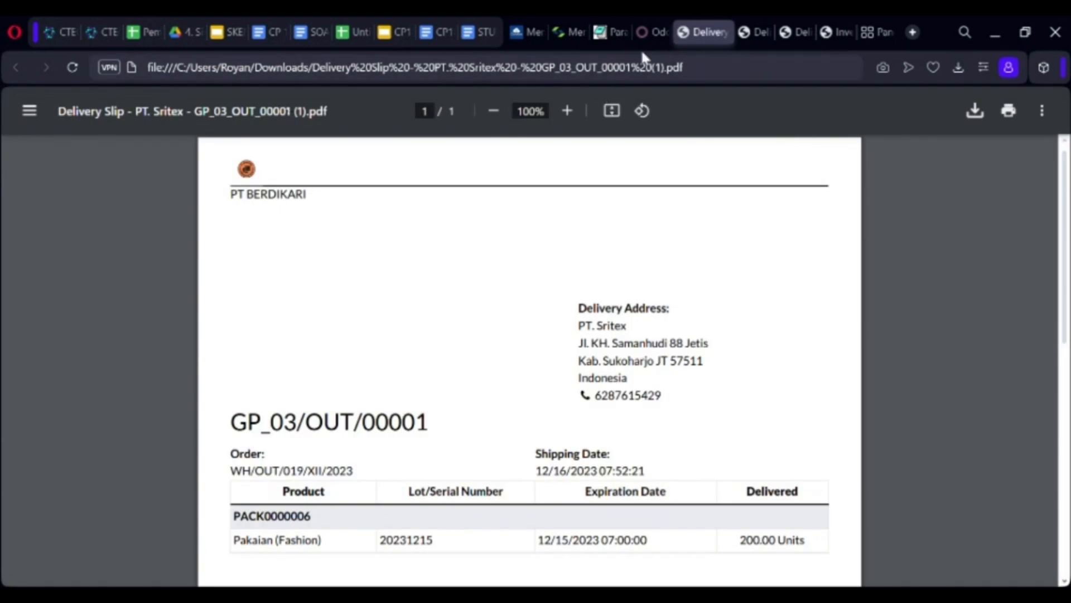
click(653, 34)
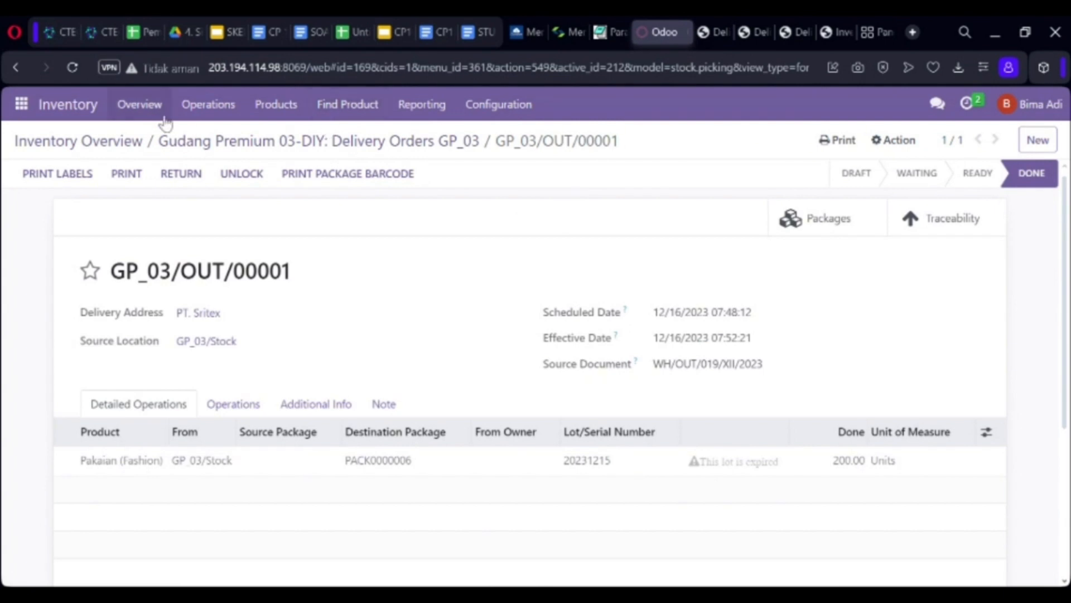
Download the delivery slip PDF for return GP_03/RET/00017 (20.00 Units), ending on Inventory Overview
click(149, 111)
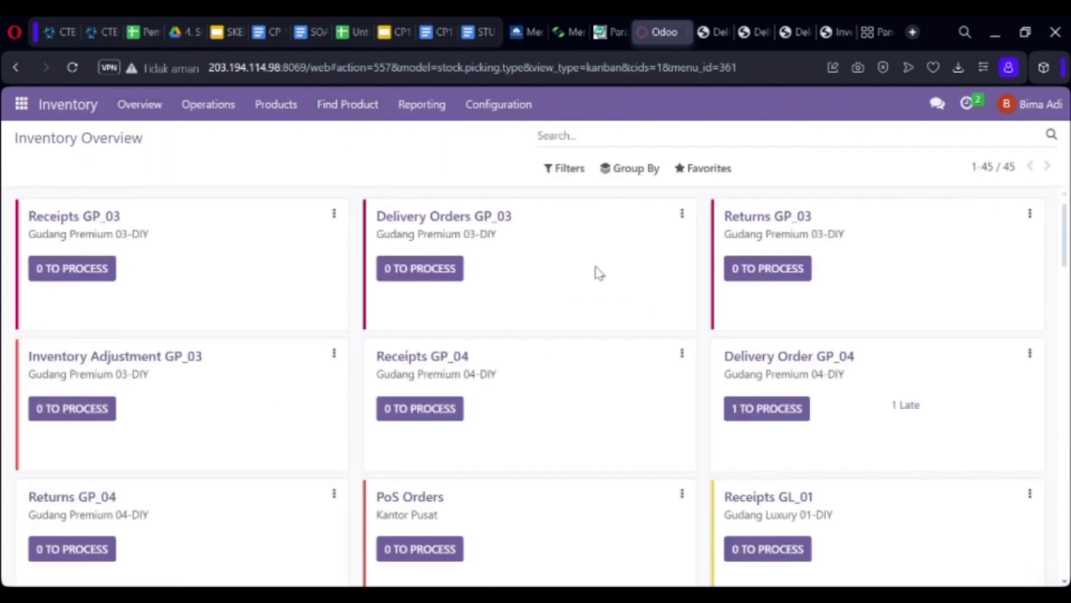
click(792, 273)
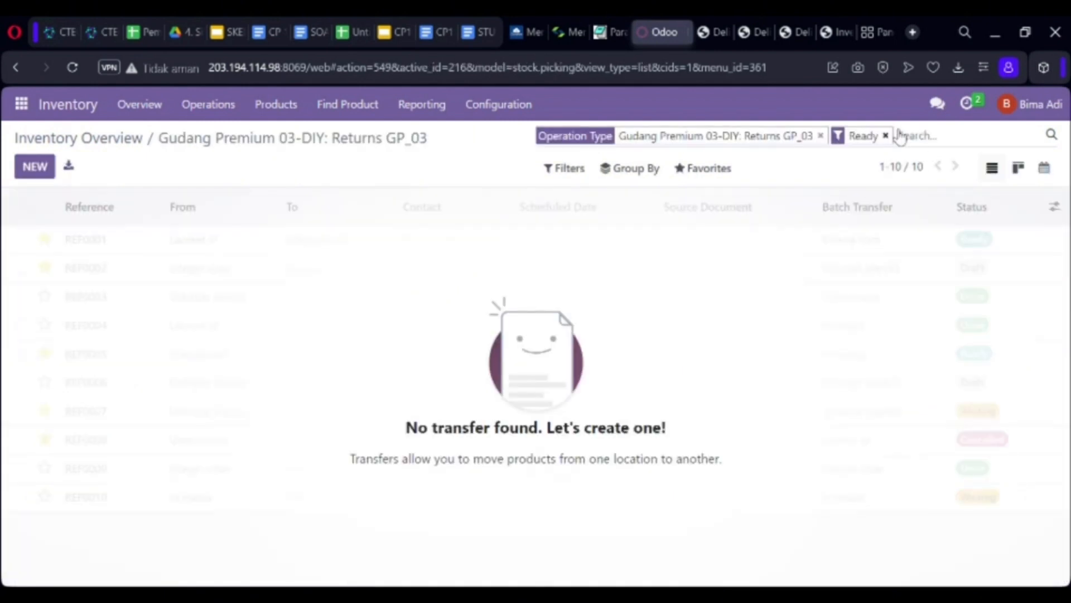
click(886, 136)
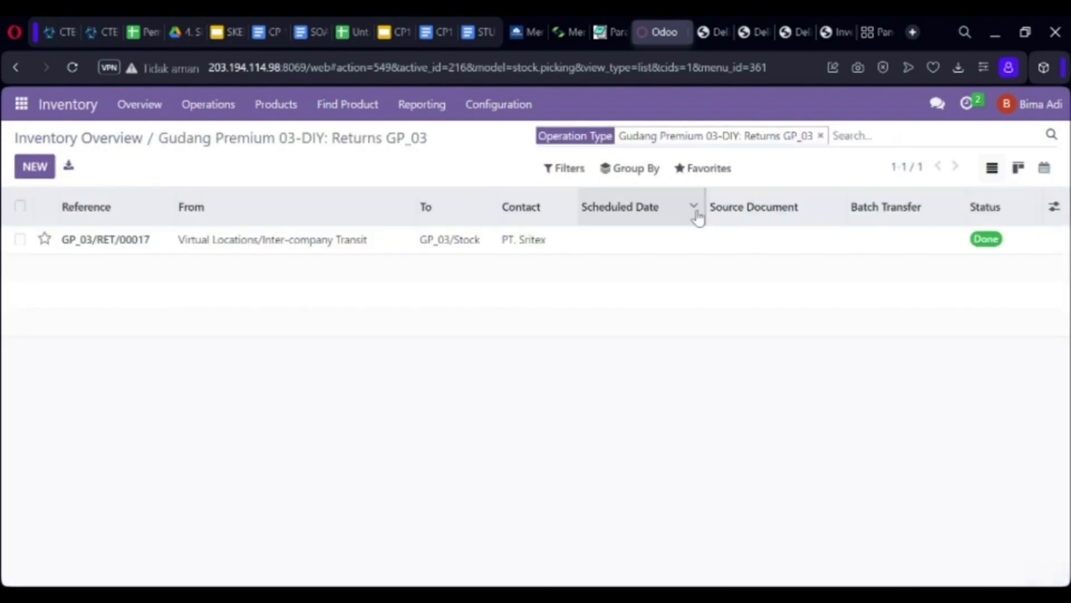
click(633, 250)
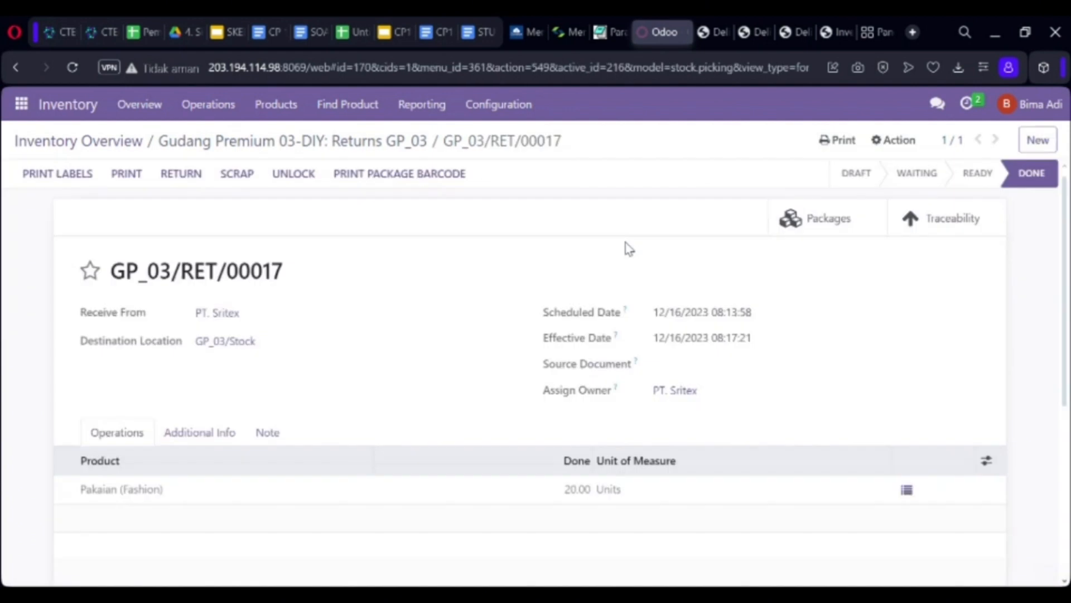
click(141, 177)
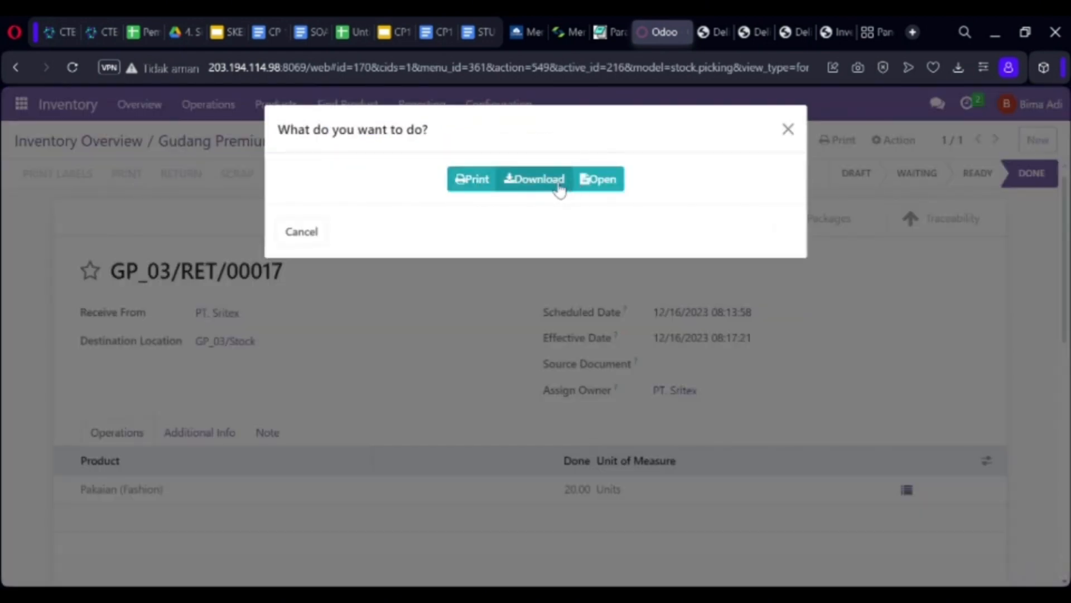
click(561, 190)
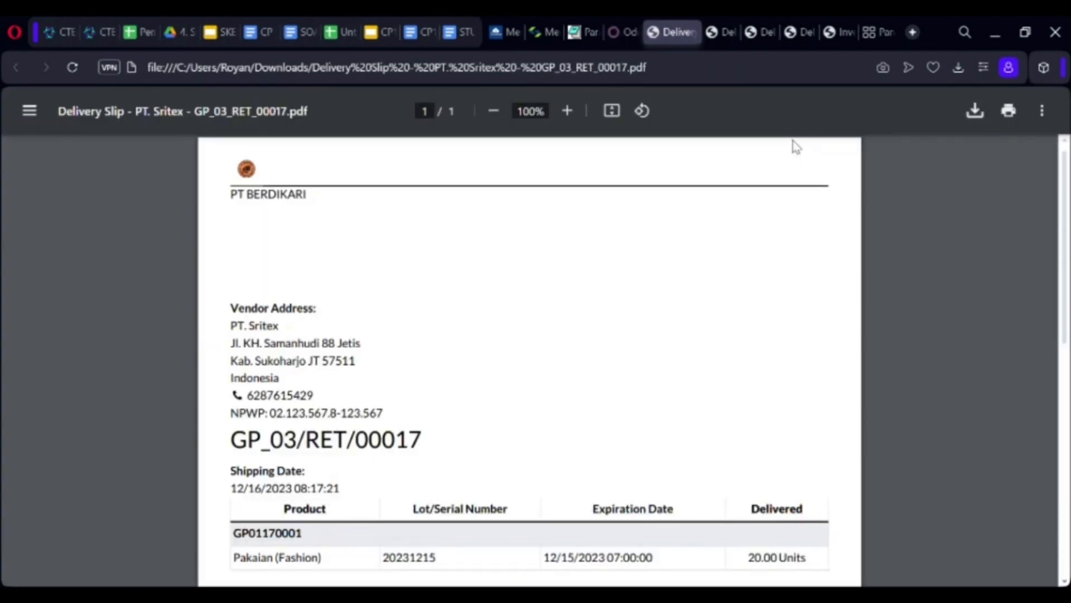
click(619, 35)
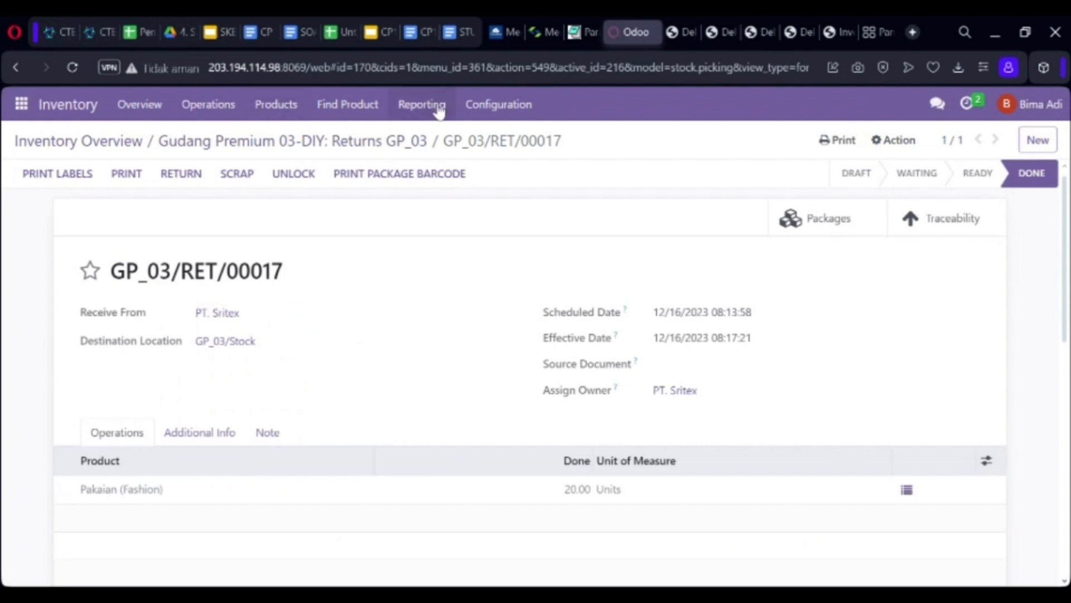
click(150, 112)
Open the Inventory Card Report and set its dates to 12/15/2023–12/16/2023
click(427, 111)
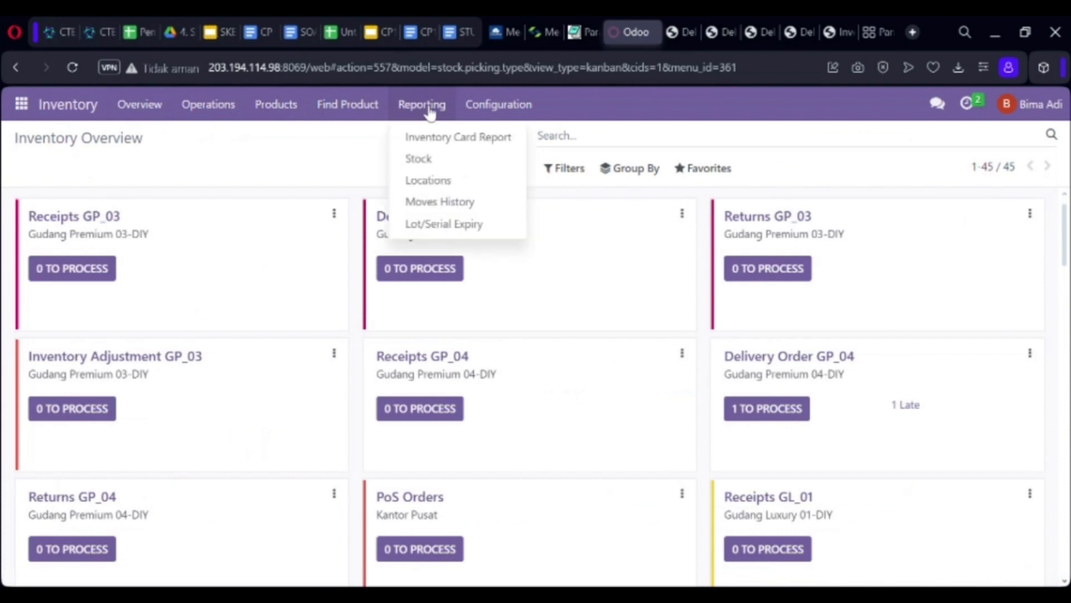
click(437, 146)
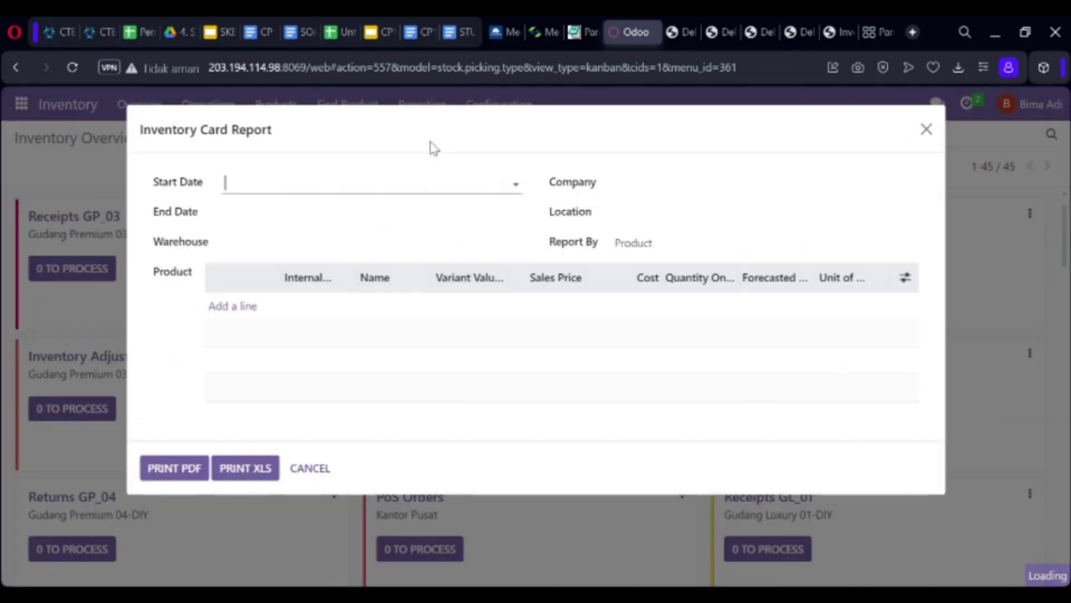
click(321, 188)
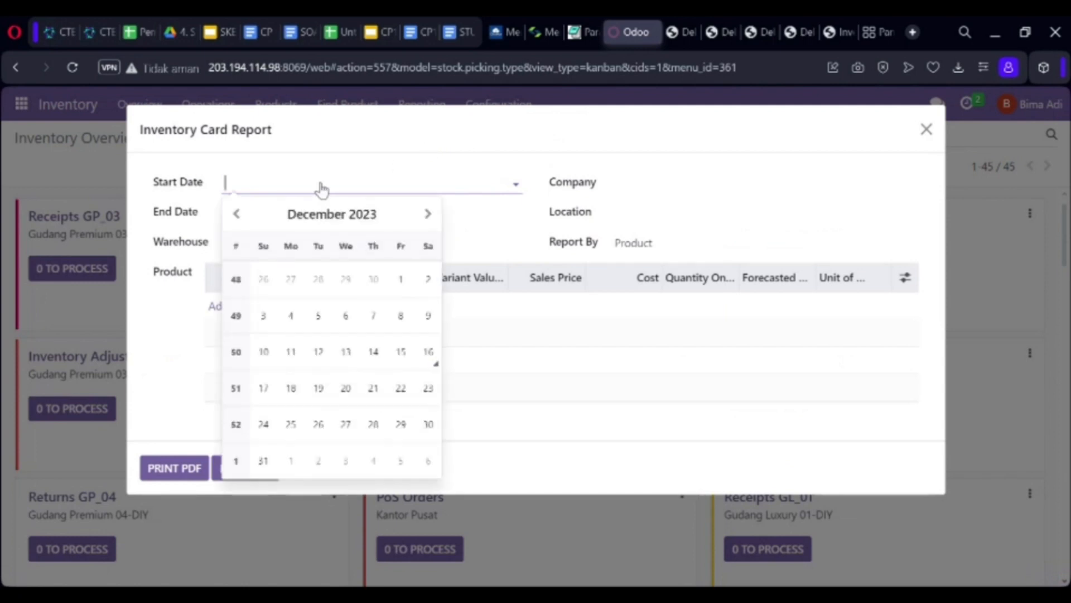
click(409, 352)
click(270, 219)
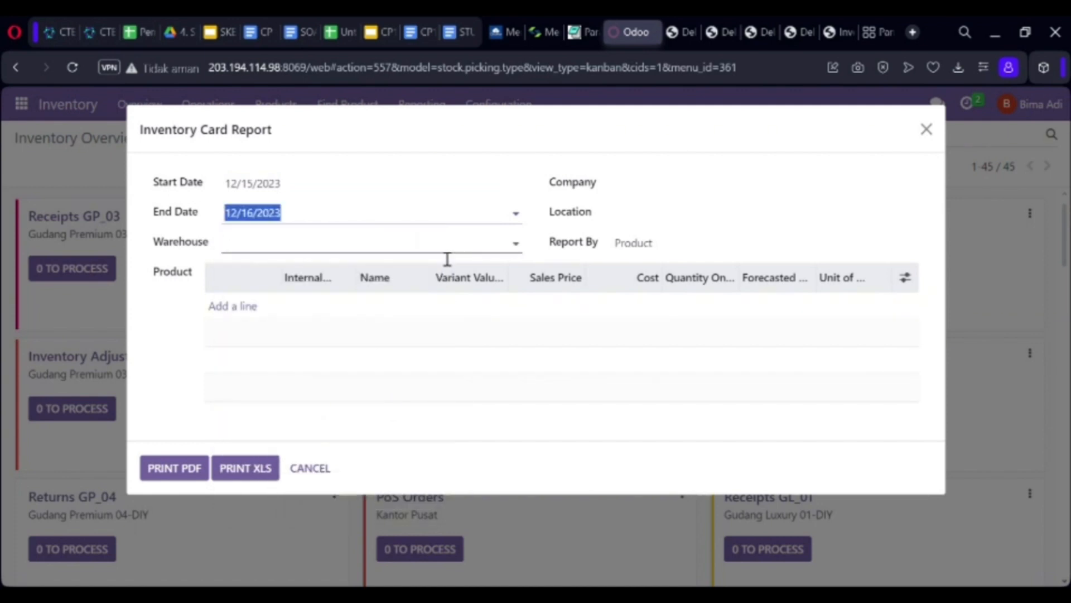
Set the report's warehouse to Gudang Premium 03-DIY and location to GP_03/Stock
click(398, 248)
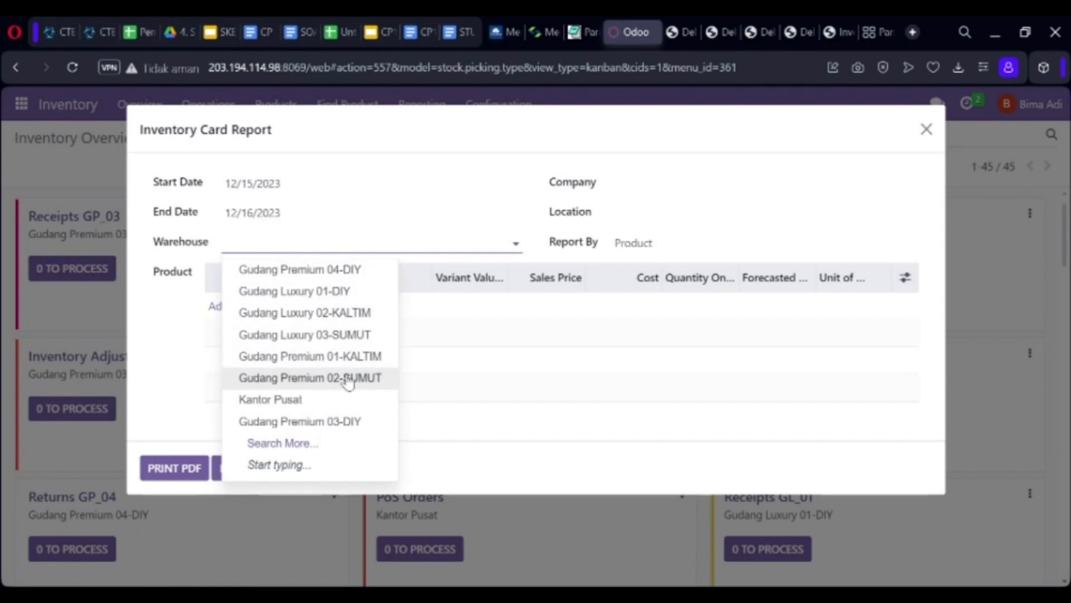
click(340, 428)
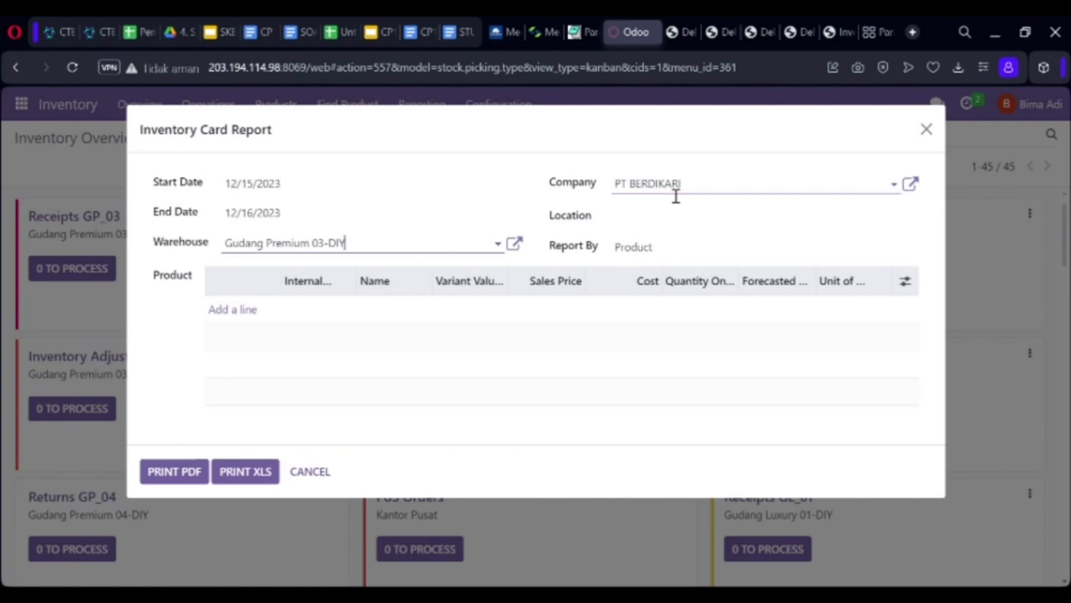
click(655, 223)
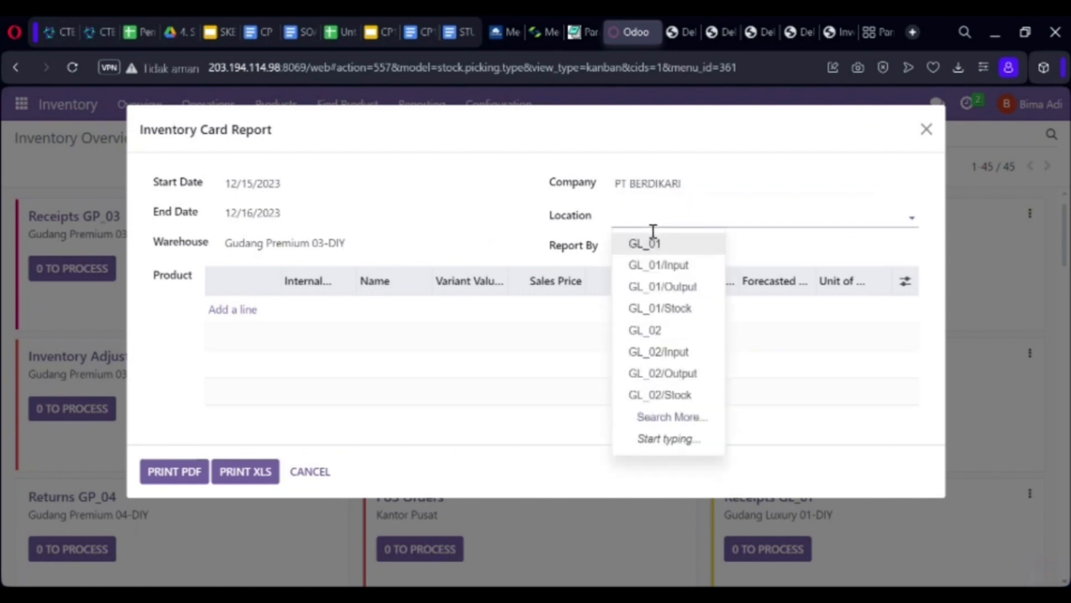
click(699, 424)
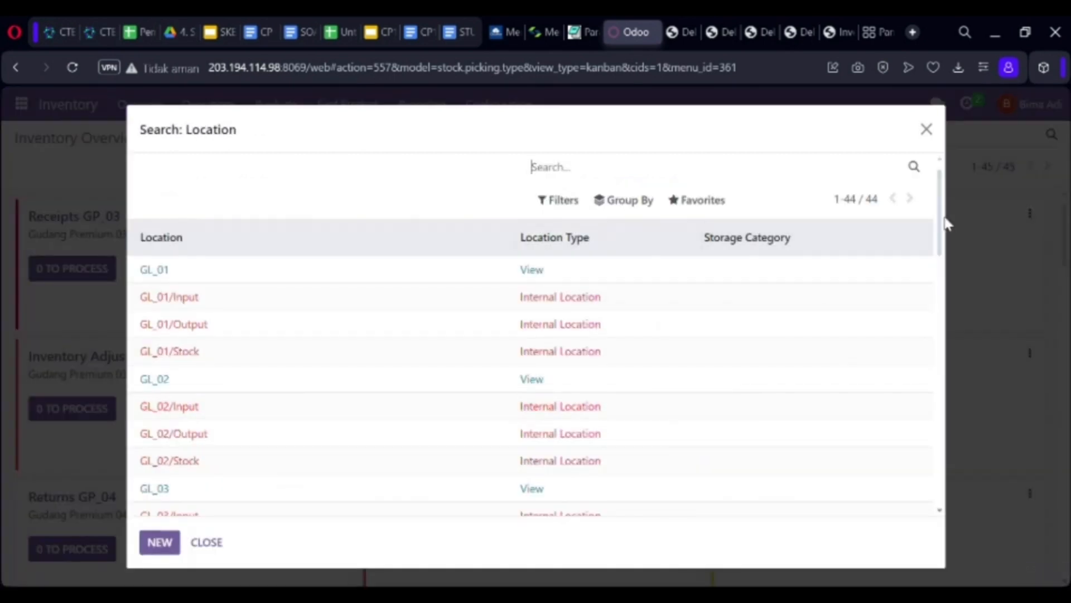
drag(939, 220, 911, 339)
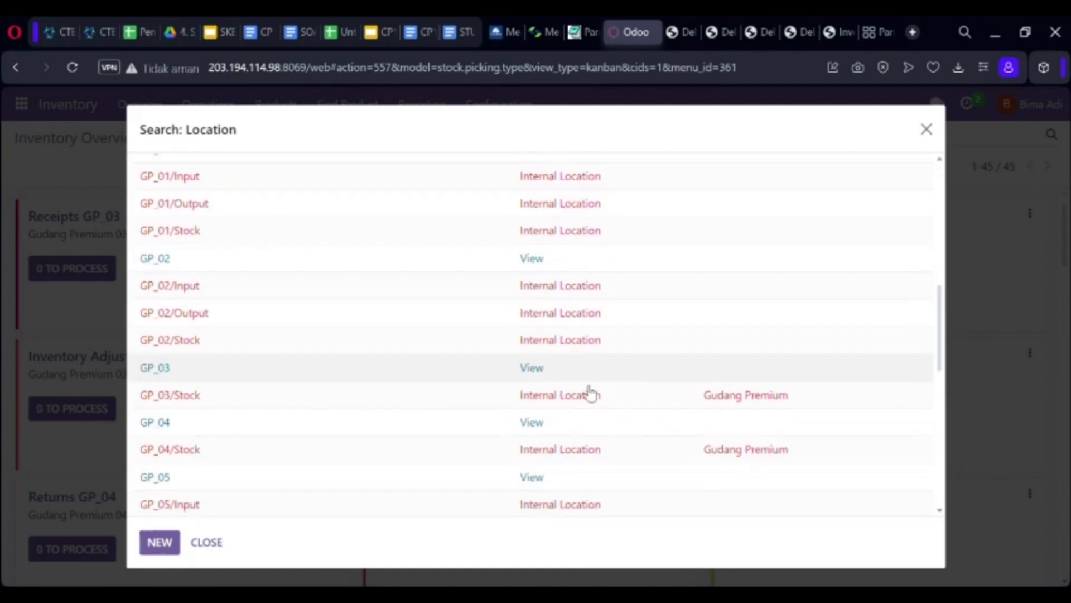
click(435, 406)
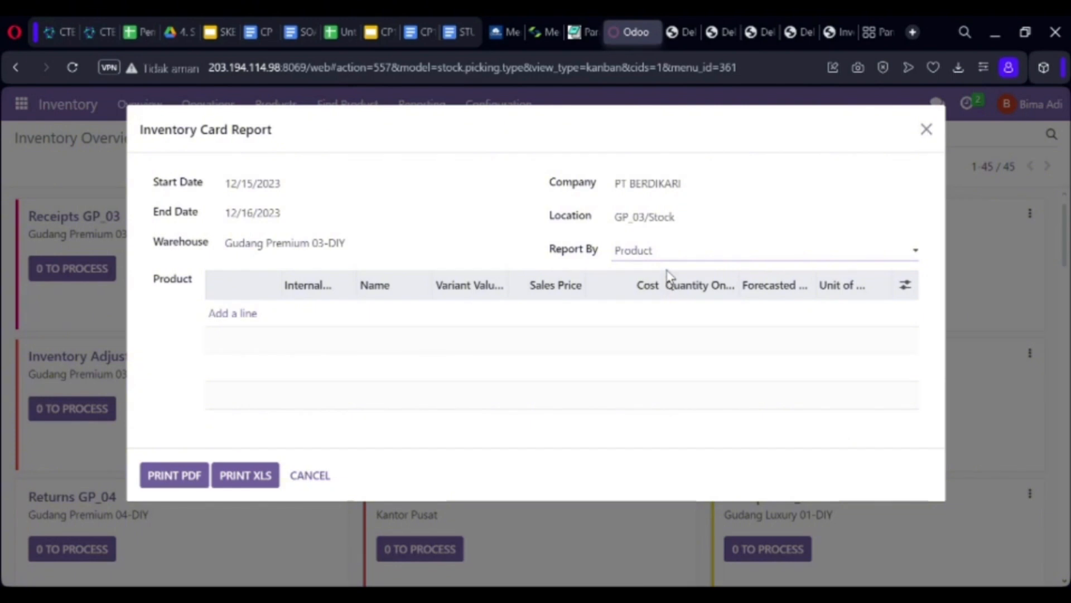
Add a Laptop product line to the report, then delete it
click(231, 322)
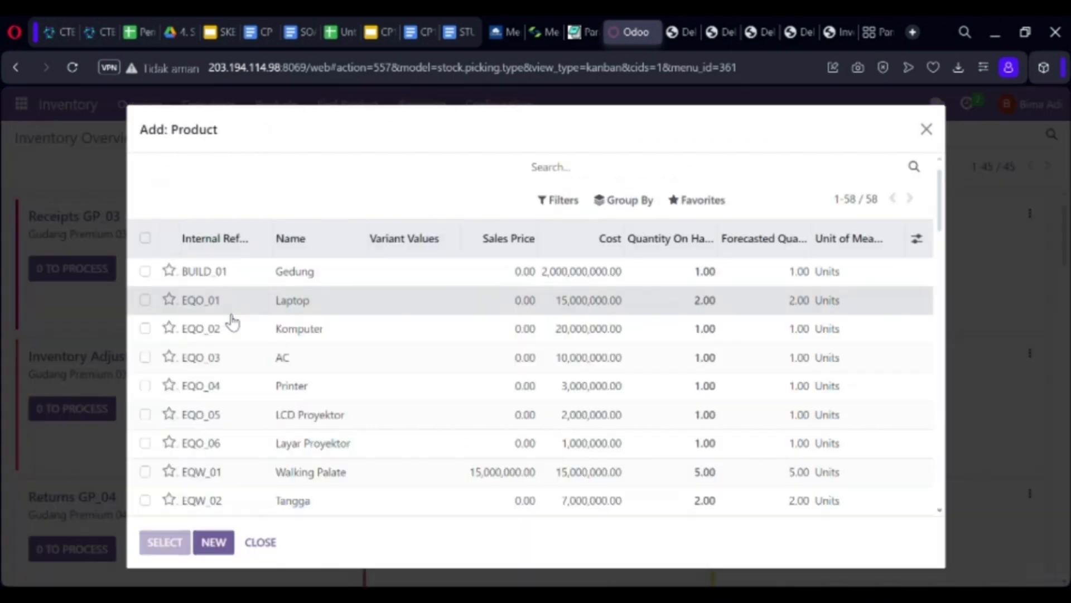
click(228, 310)
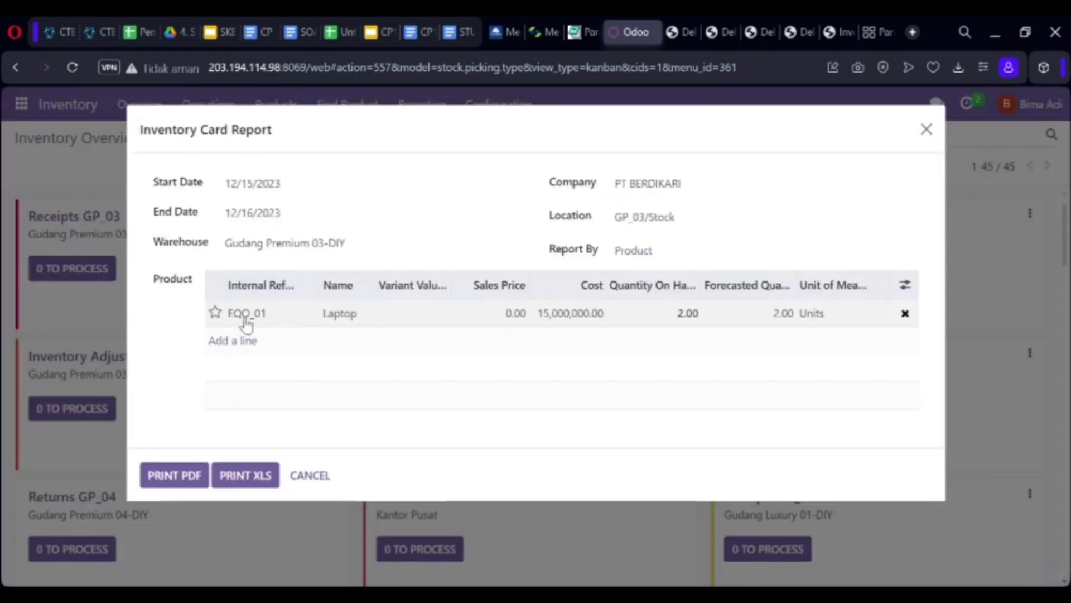
click(906, 315)
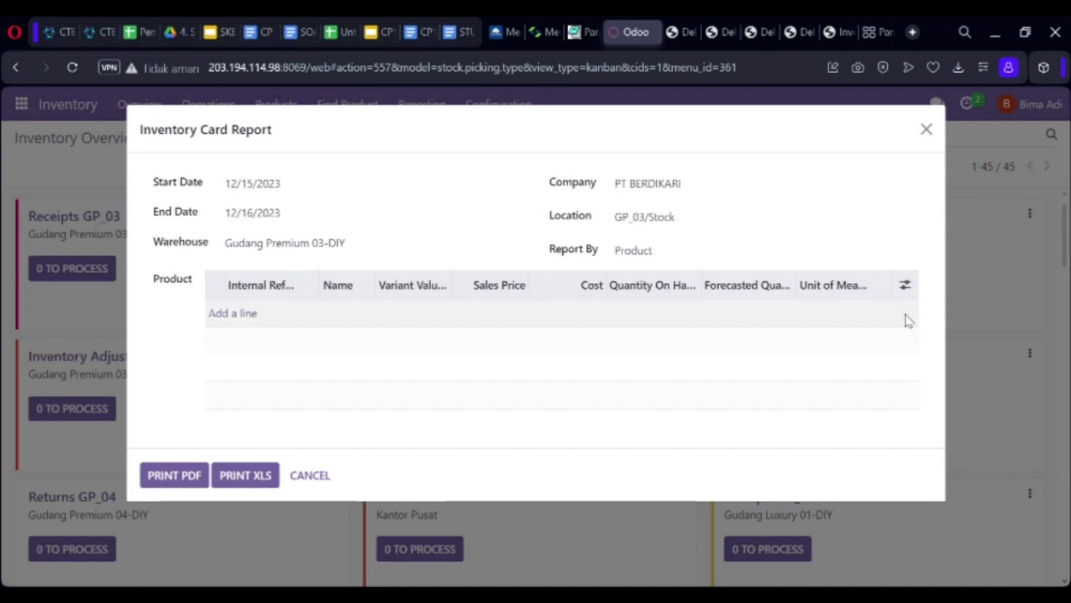
Add Pakaian (Fashion) as the only product and download the report as PDF
click(246, 315)
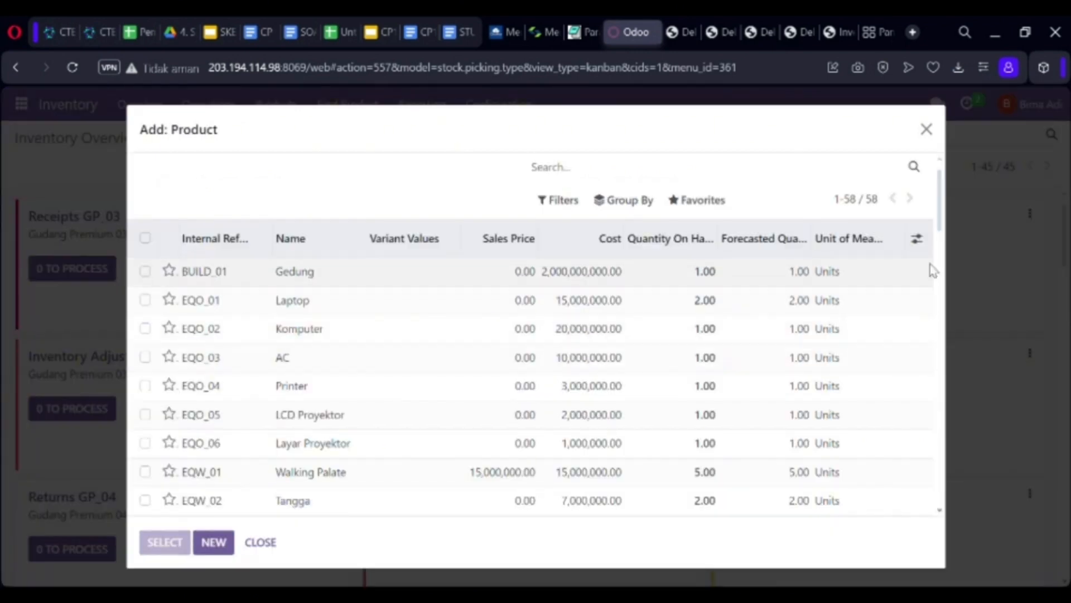
scroll(947, 251, down, 2)
drag(946, 251, 936, 496)
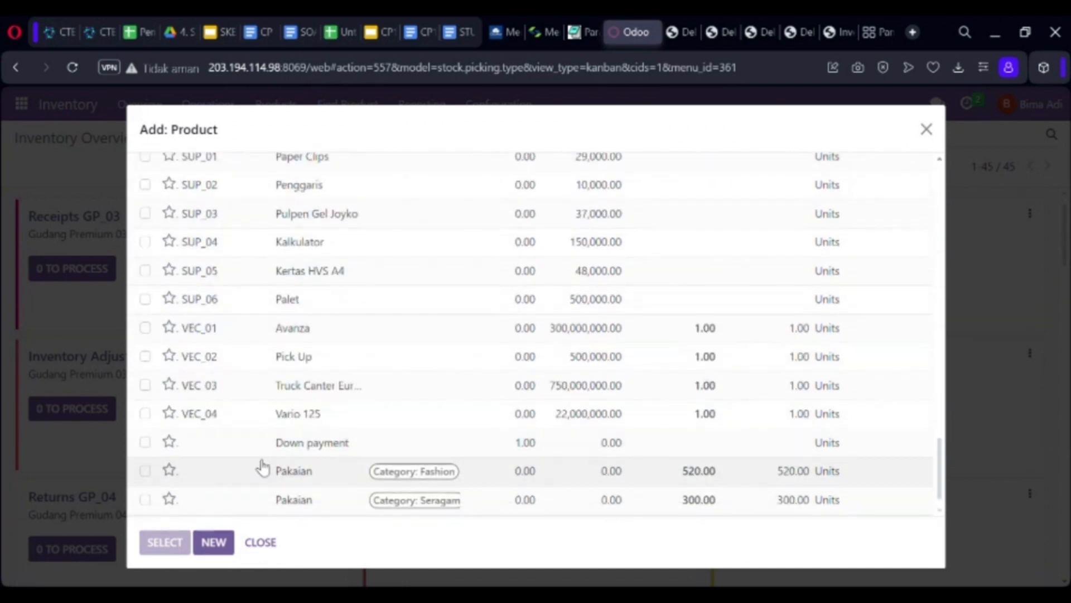
click(146, 472)
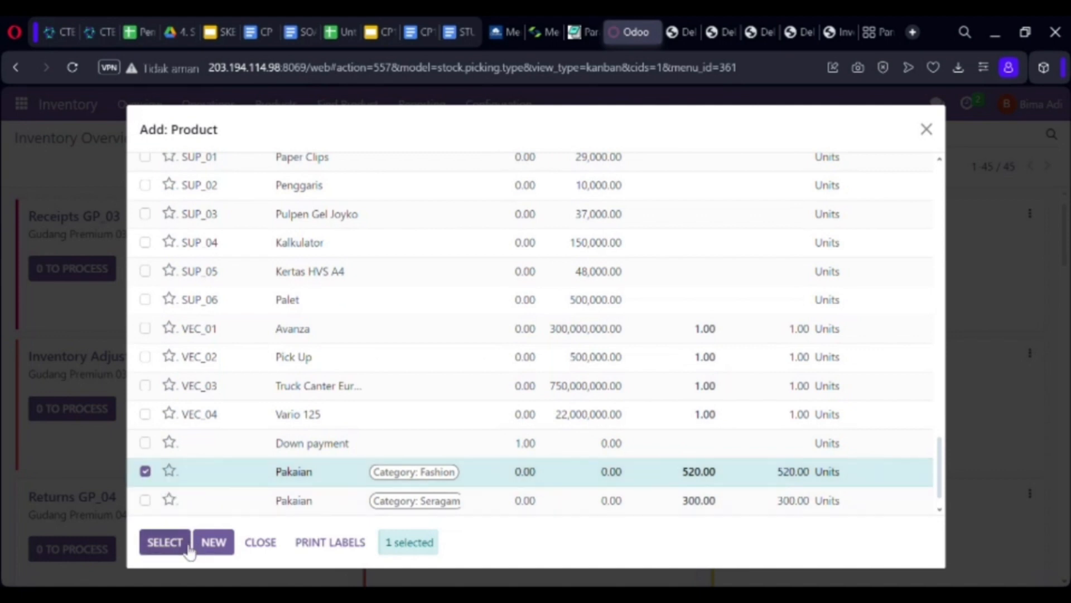
click(165, 542)
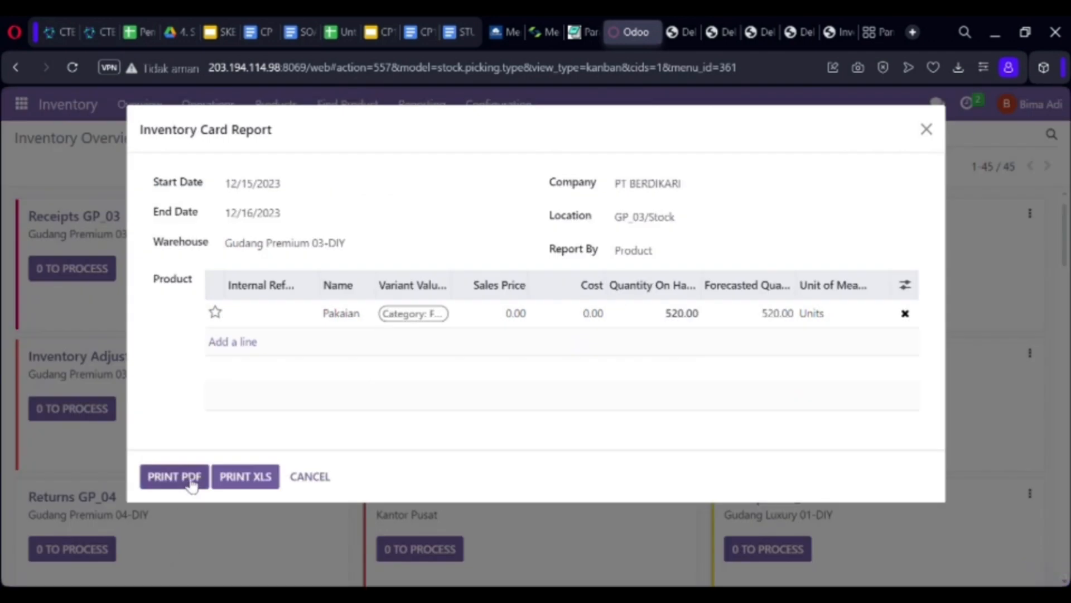
click(191, 482)
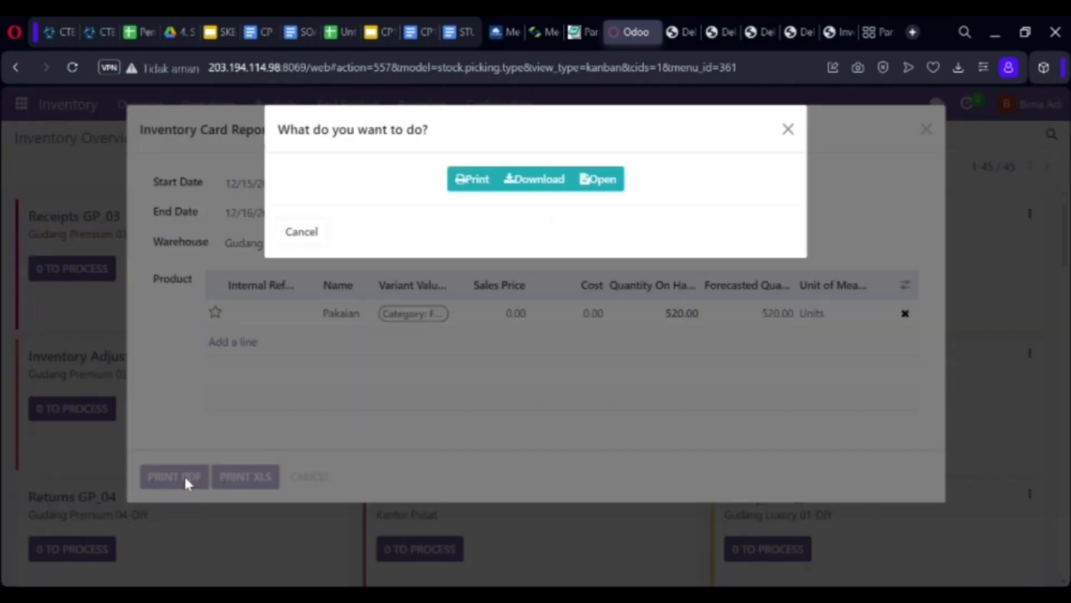
click(519, 181)
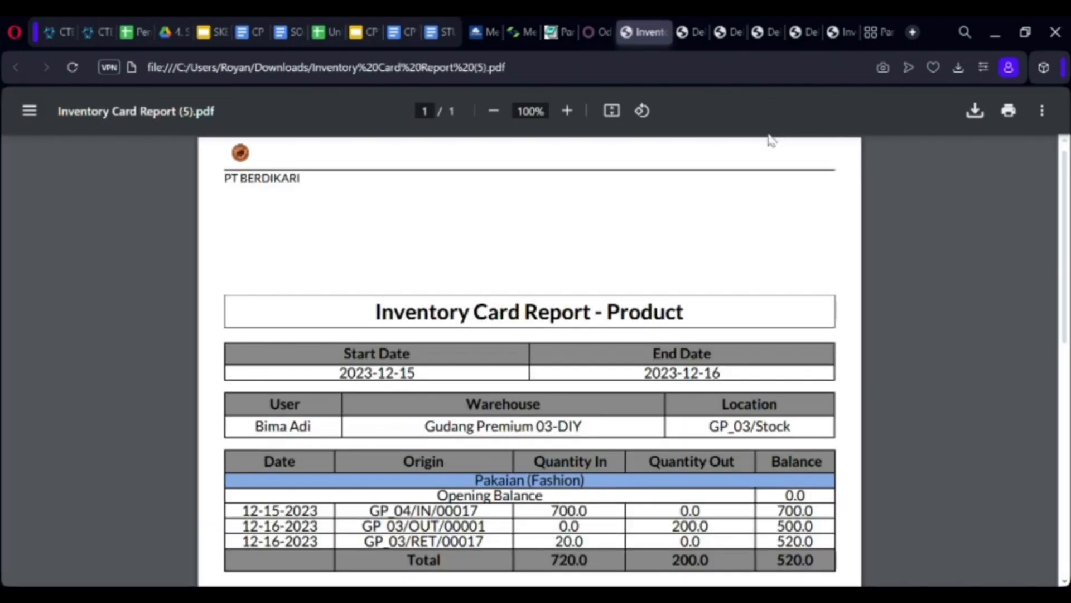
Review the Pakaian movements in the PDF, highlighting the 20.0 return quantity, then go back to Odoo
drag(1065, 274, 1063, 325)
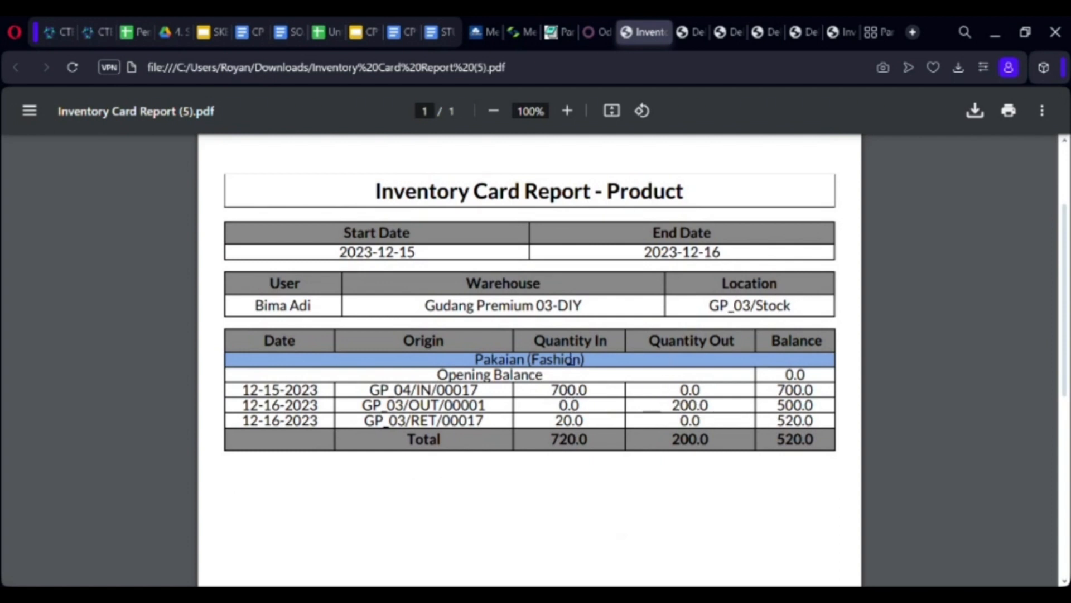
drag(560, 427, 590, 433)
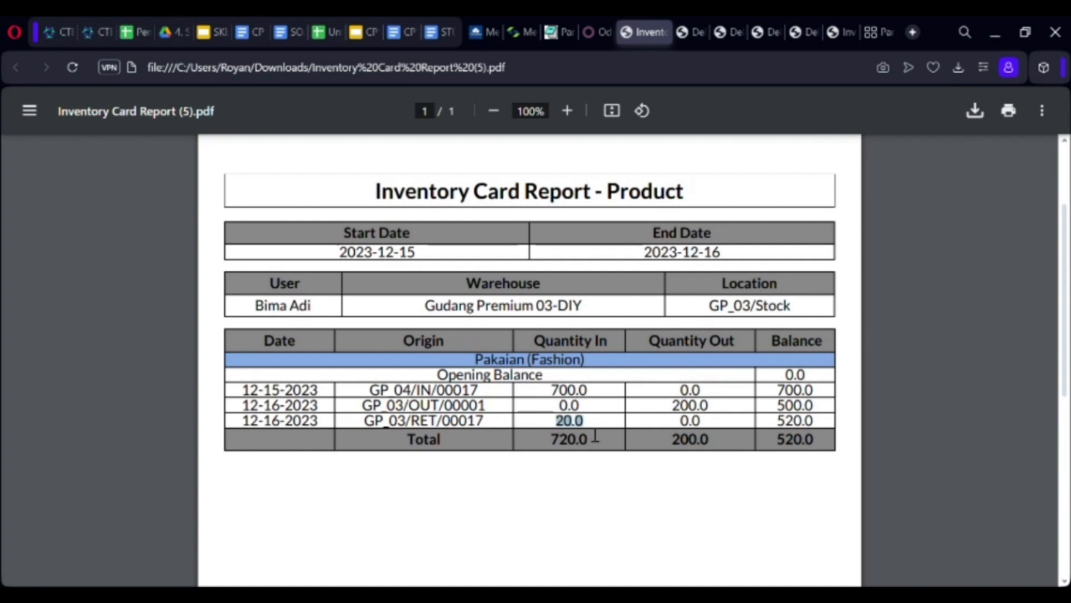
drag(1064, 353, 1065, 284)
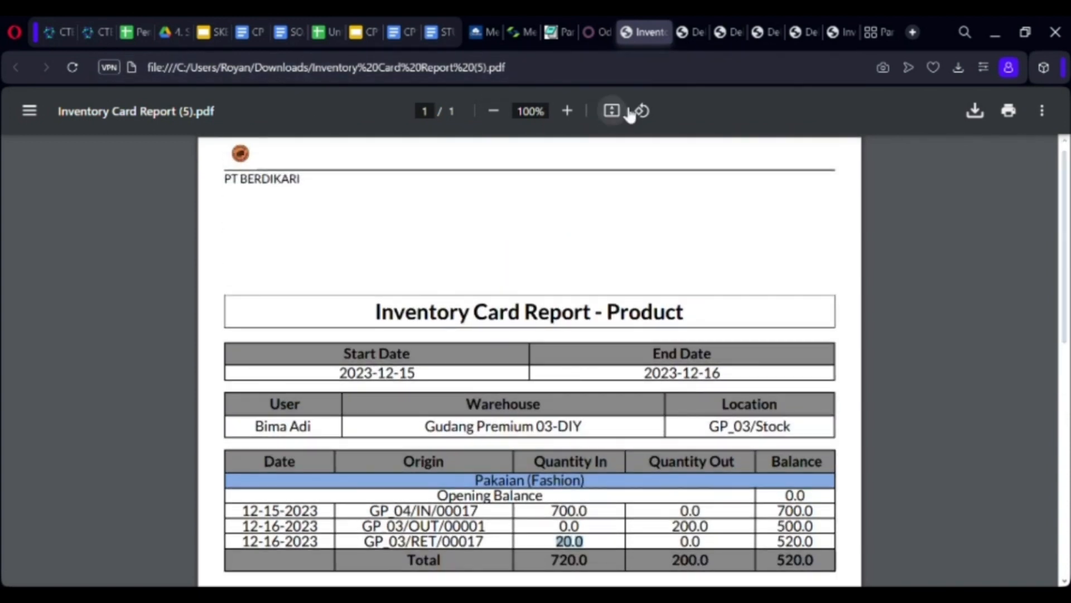
click(597, 33)
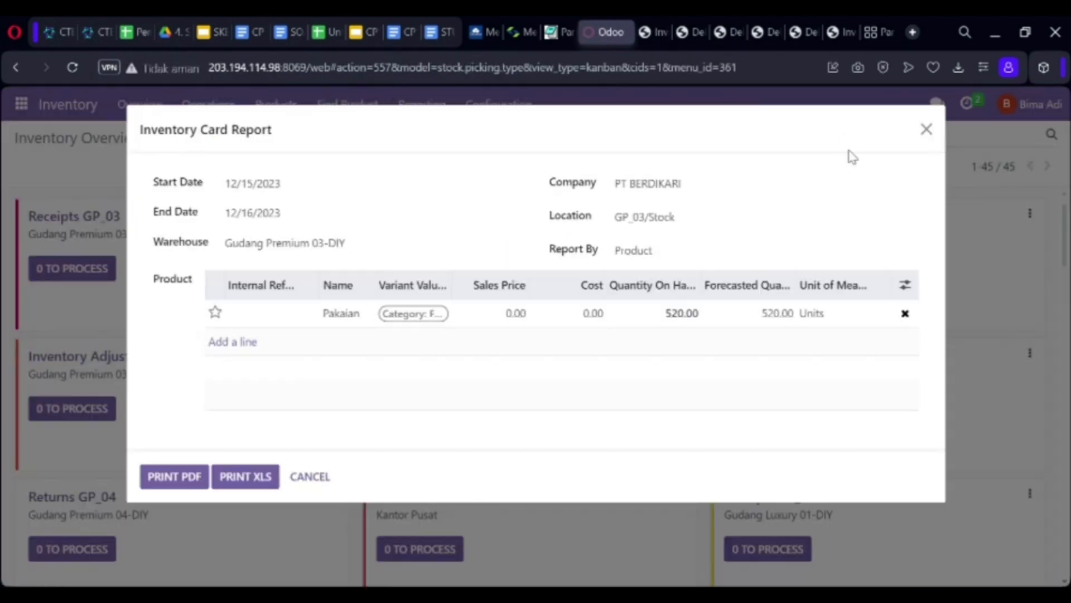
Close the report form and open the PT. Sritex contact found by searching 'sritex' in Contacts
click(927, 129)
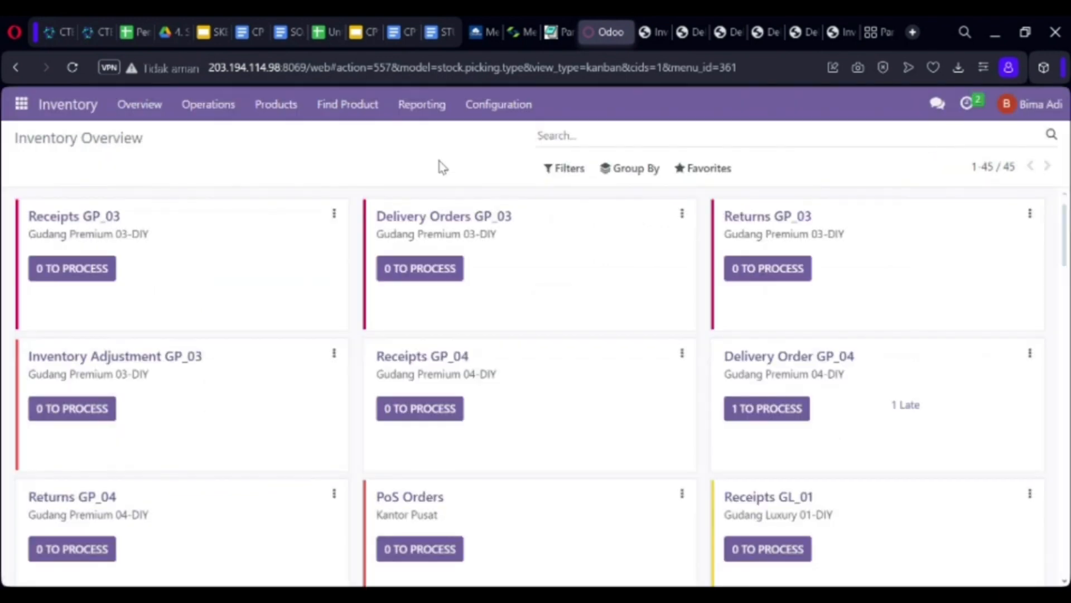
click(22, 105)
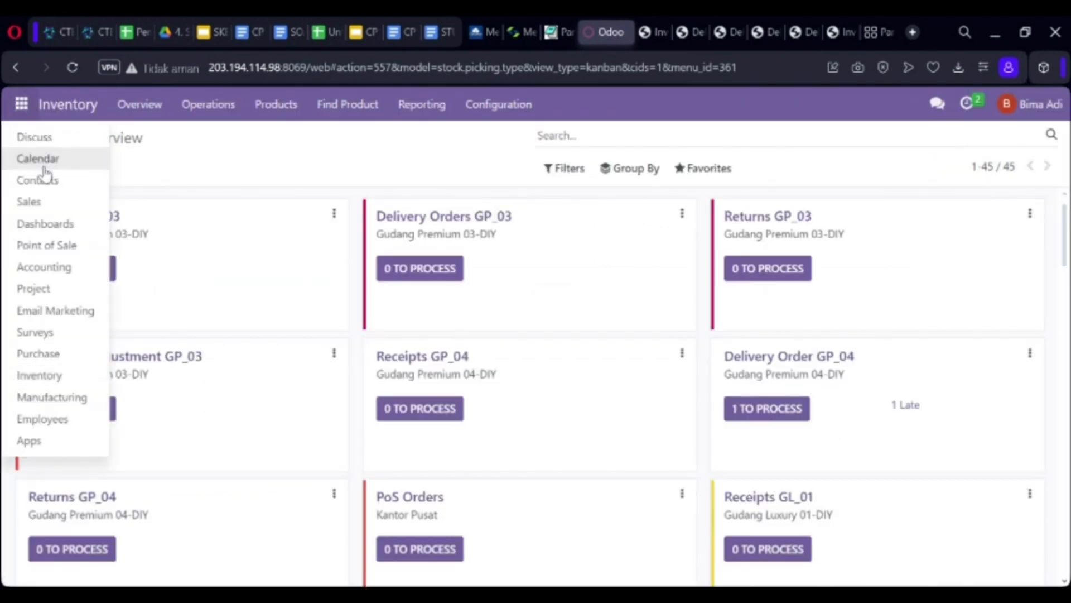
click(40, 180)
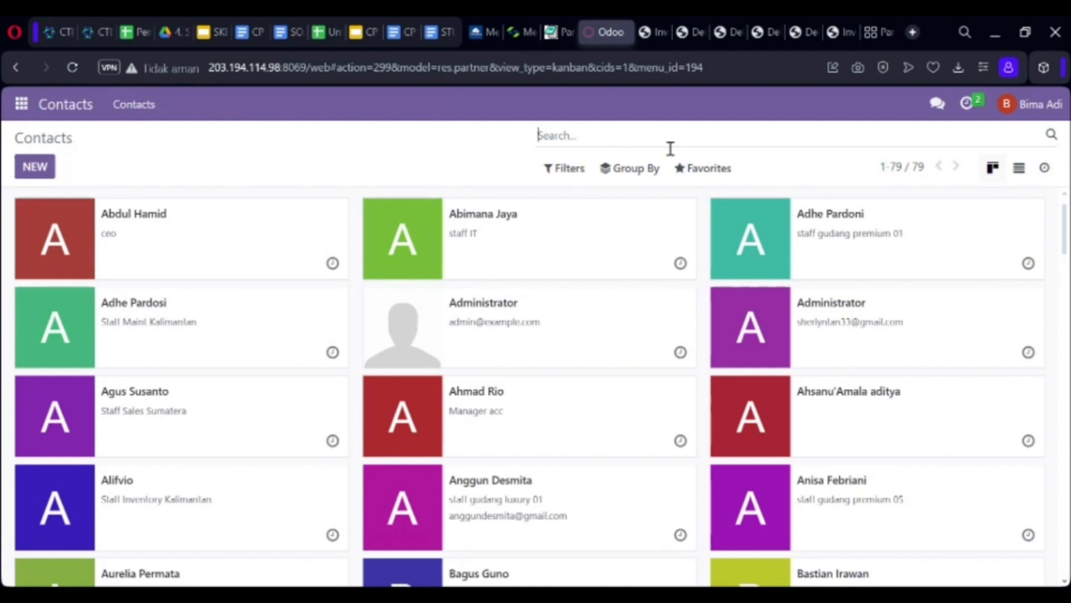
text(sritex)
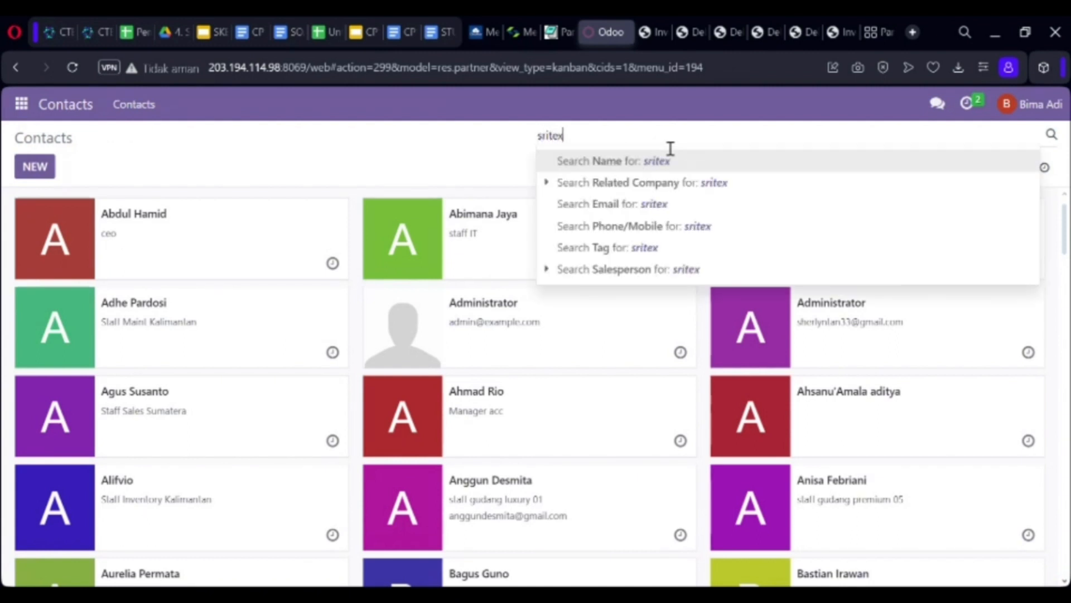
key(Return)
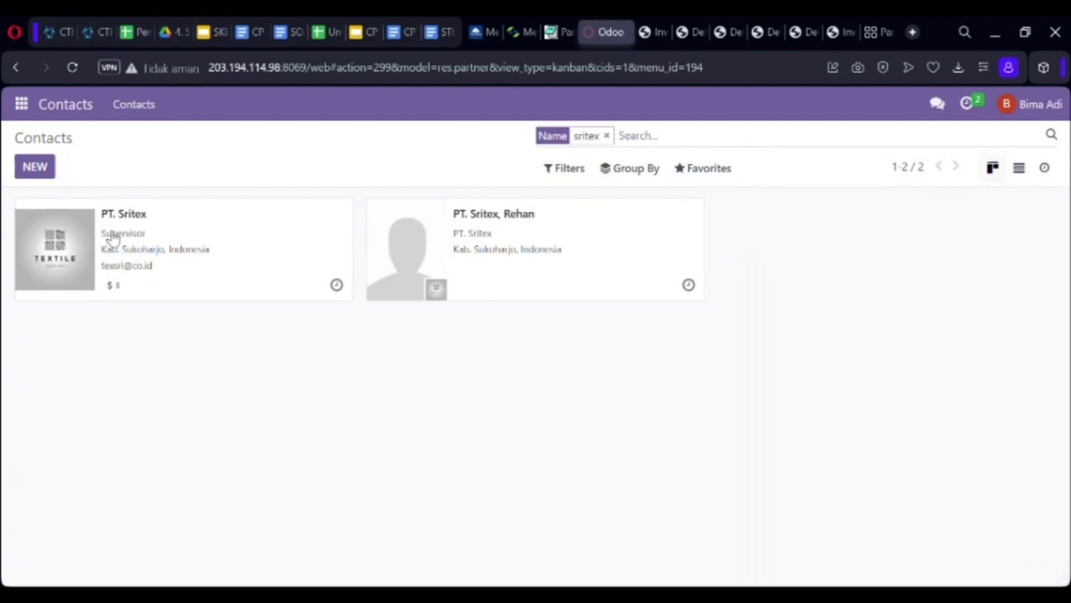
click(78, 252)
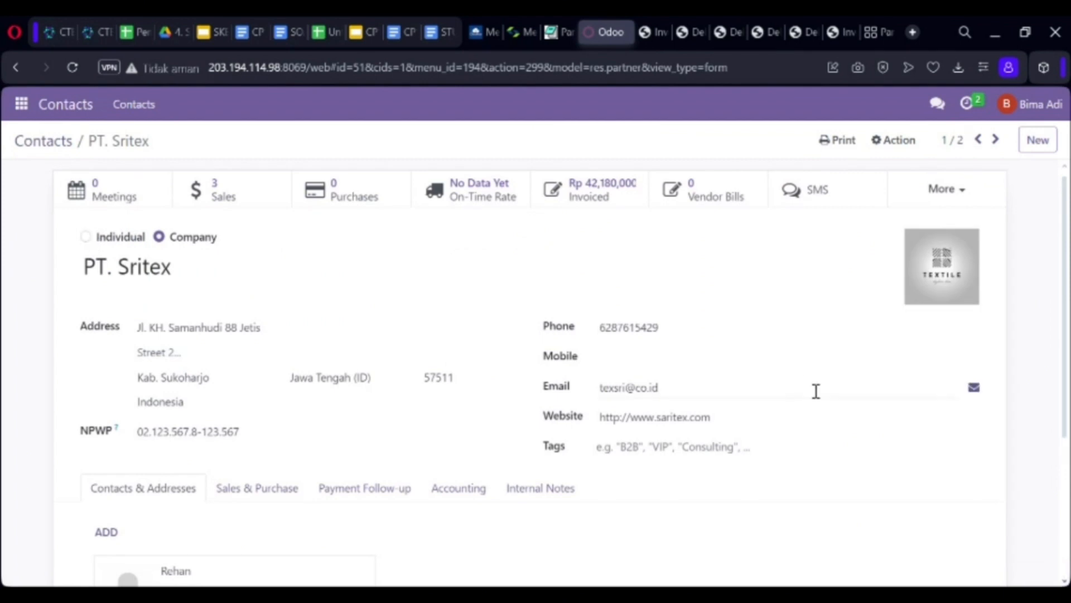
click(974, 389)
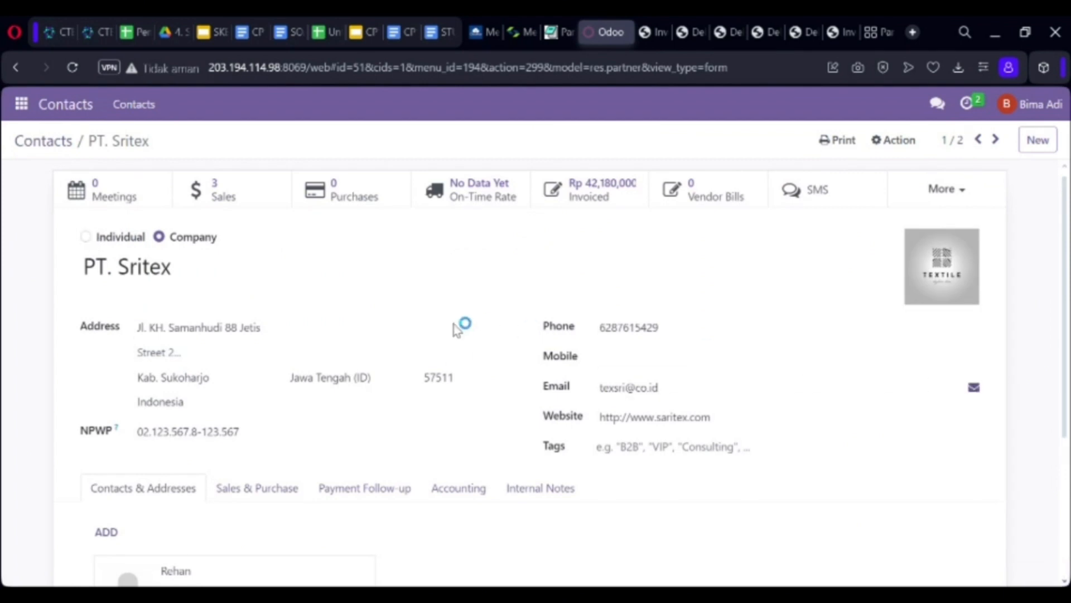
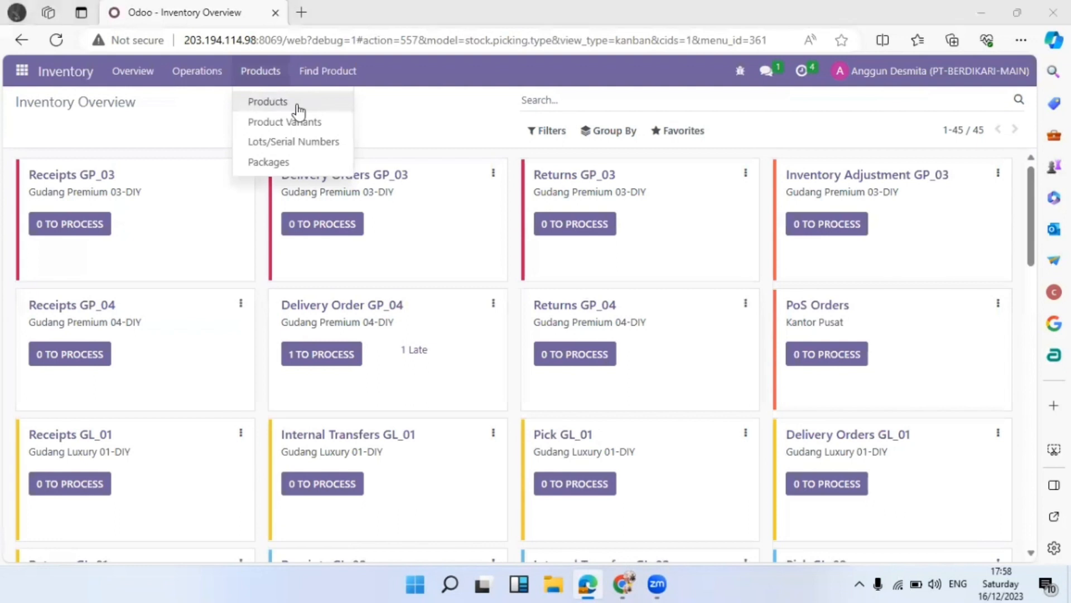
Close the open submenu, open the Discuss app from the apps menu, and switch to the other browser session
click(159, 109)
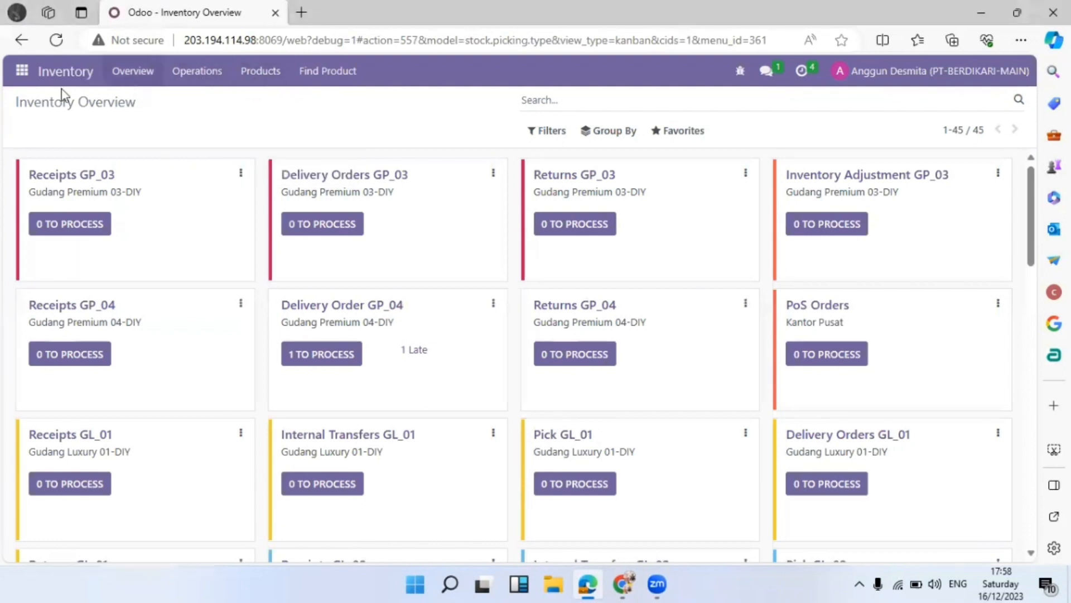
click(22, 70)
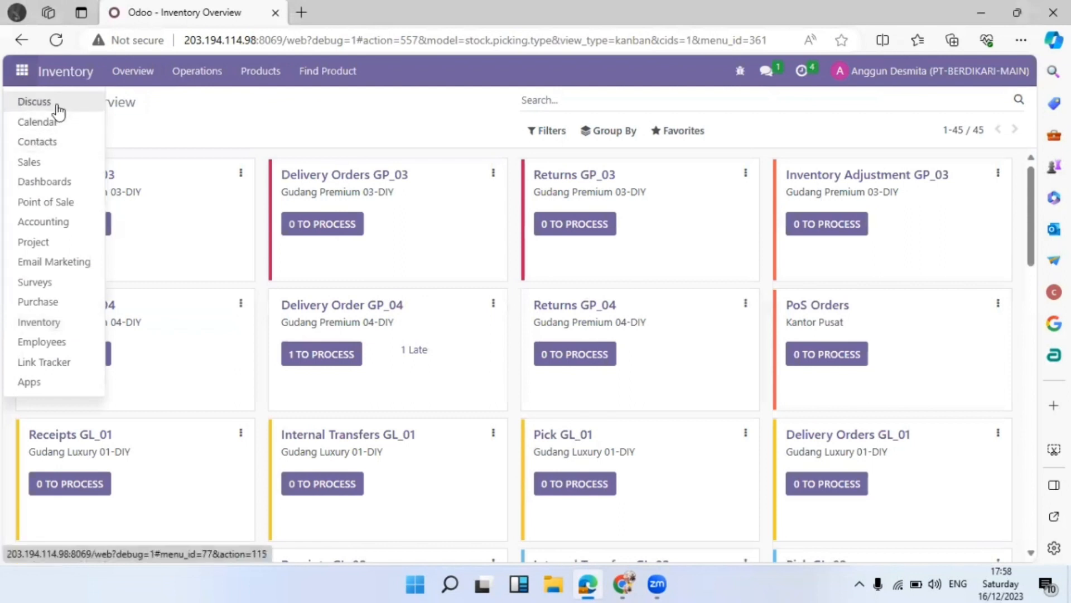
click(53, 106)
click(23, 71)
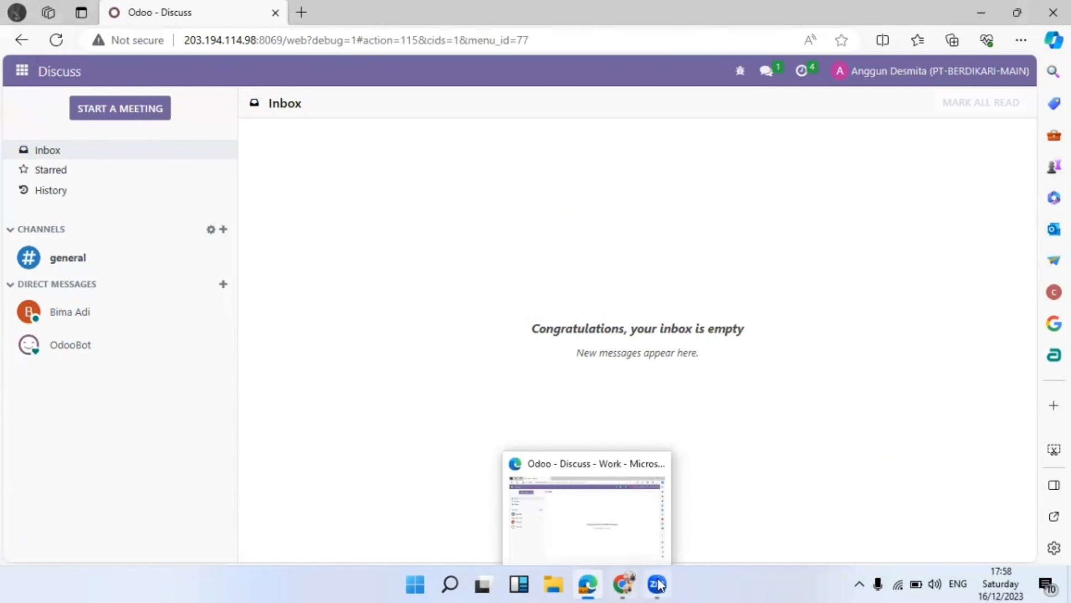
click(623, 585)
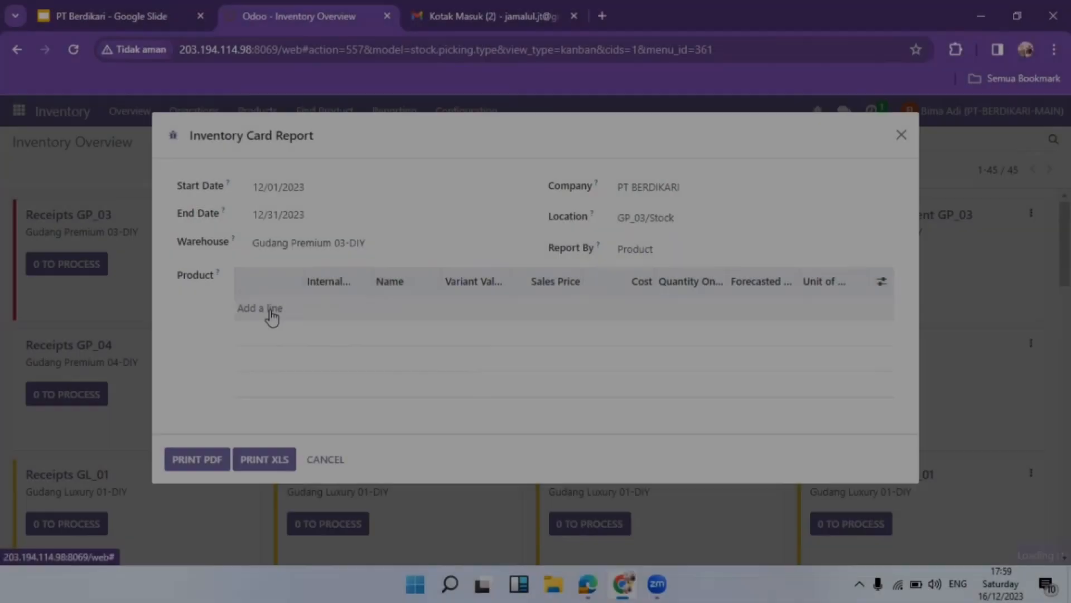
Add both Pakaian variants (Fashion, Seragam) to the report and download it as Inventory Card Report.xls
click(250, 311)
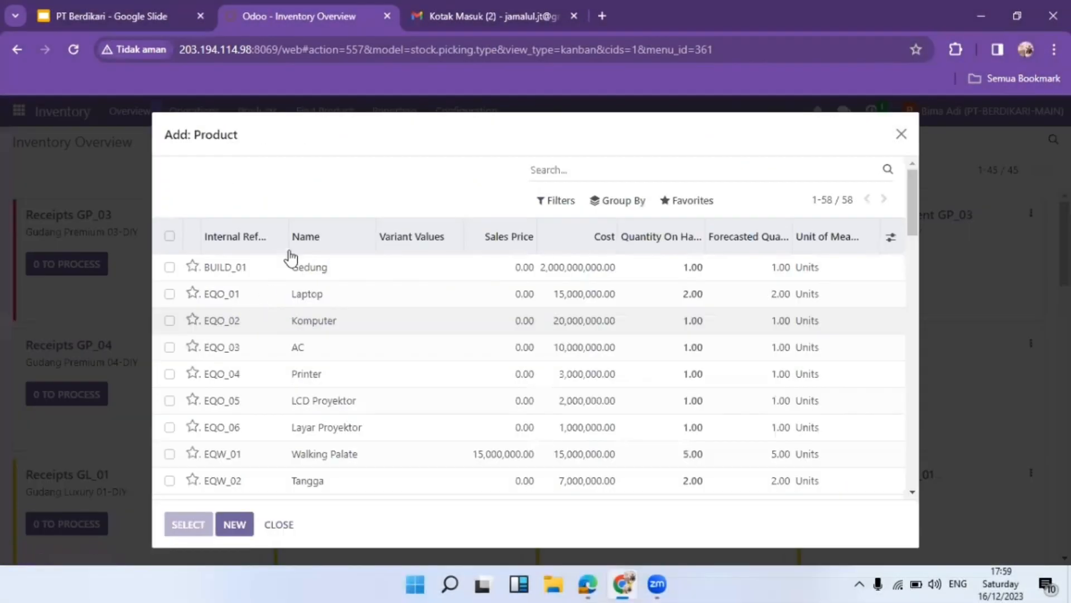
text(pakain)
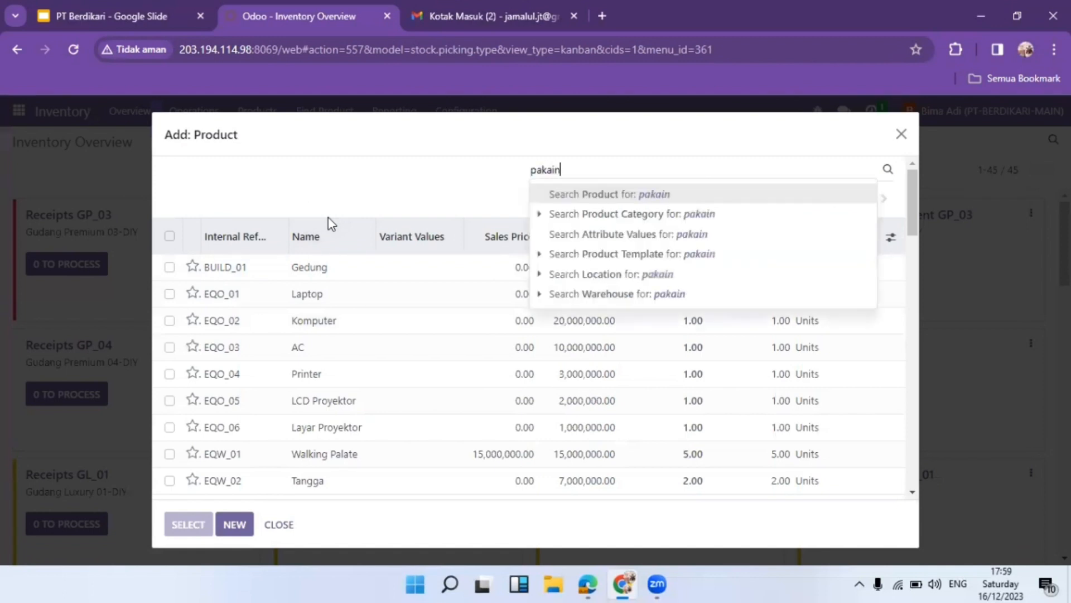
key(Return)
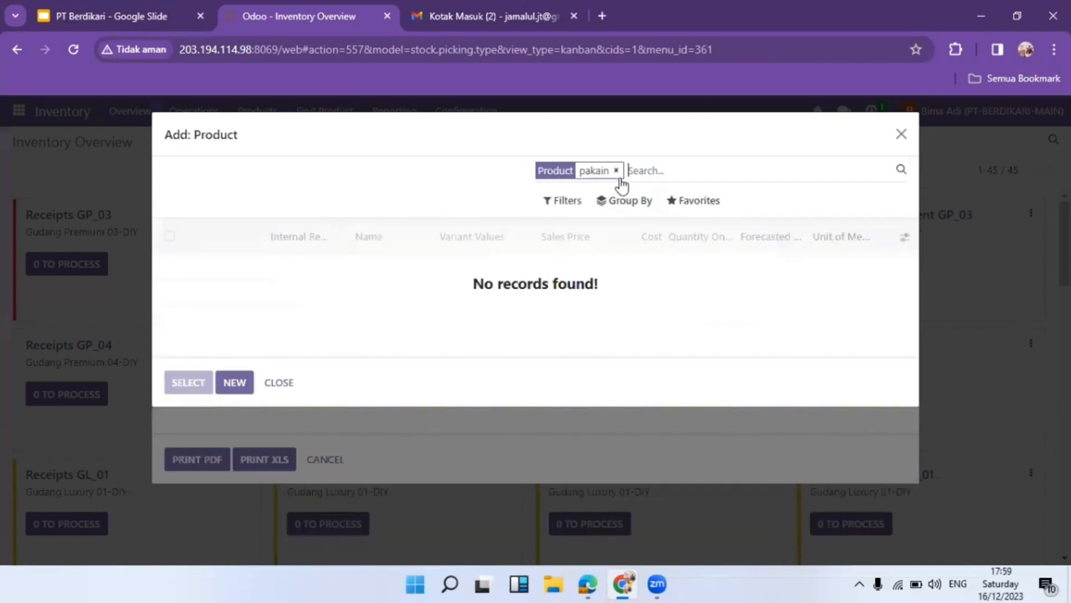
key(Left)
click(616, 171)
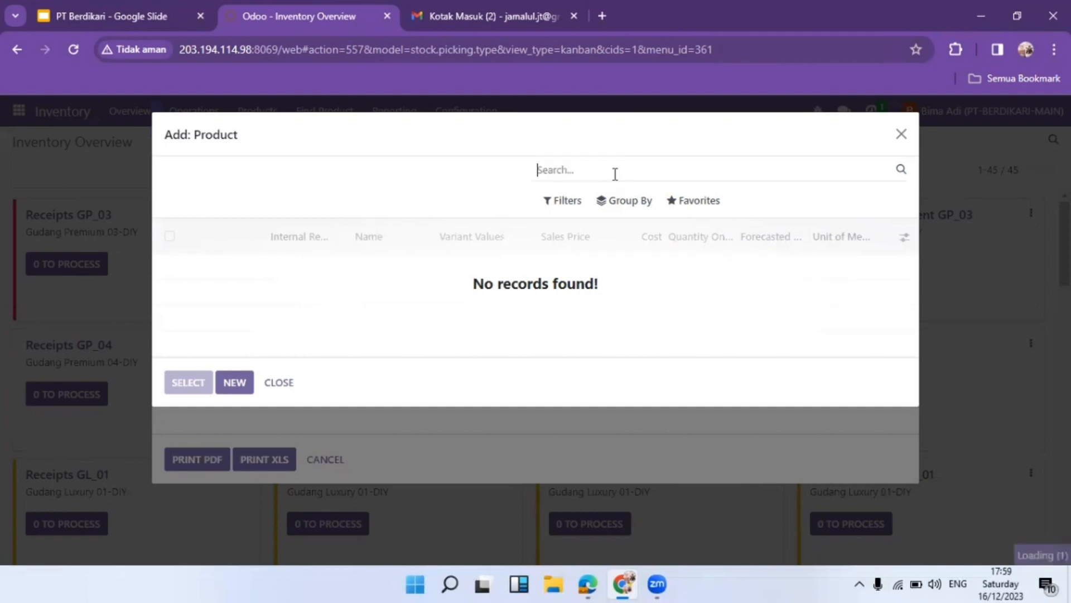
text(pakaian)
key(Return)
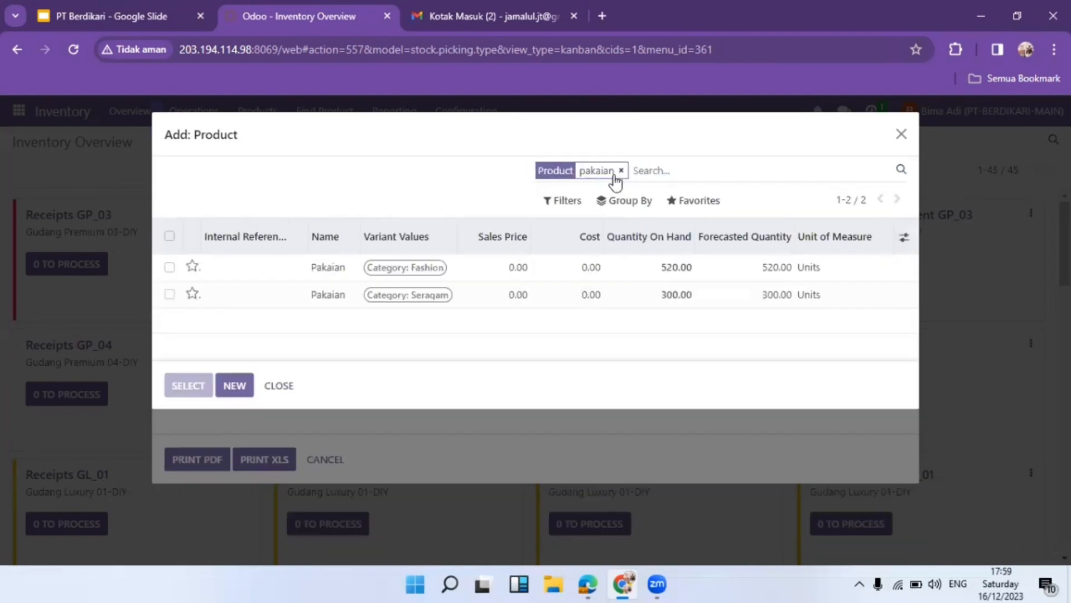
click(171, 237)
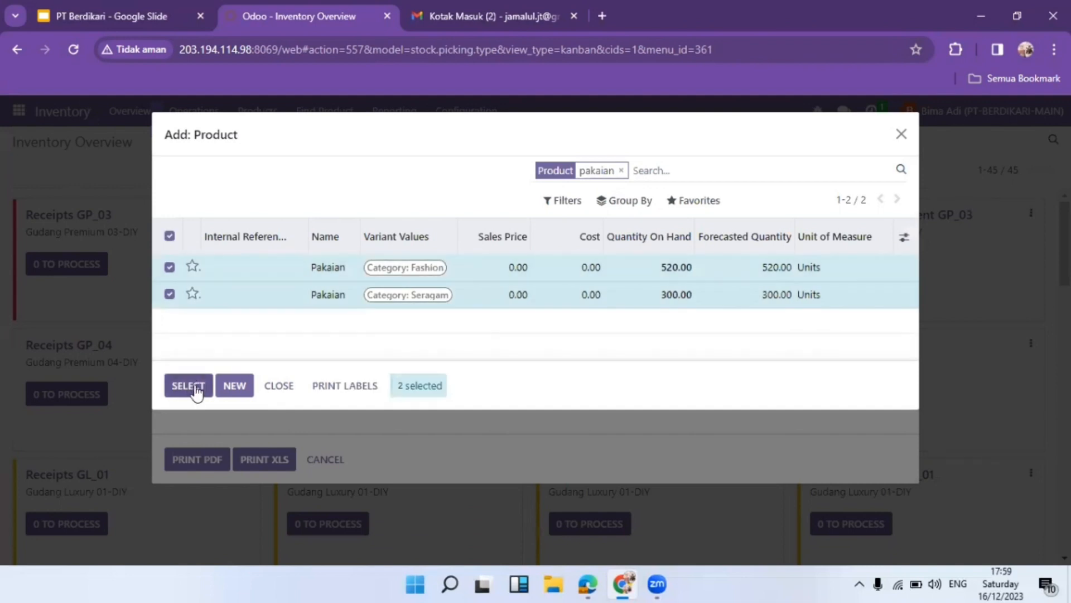
click(194, 385)
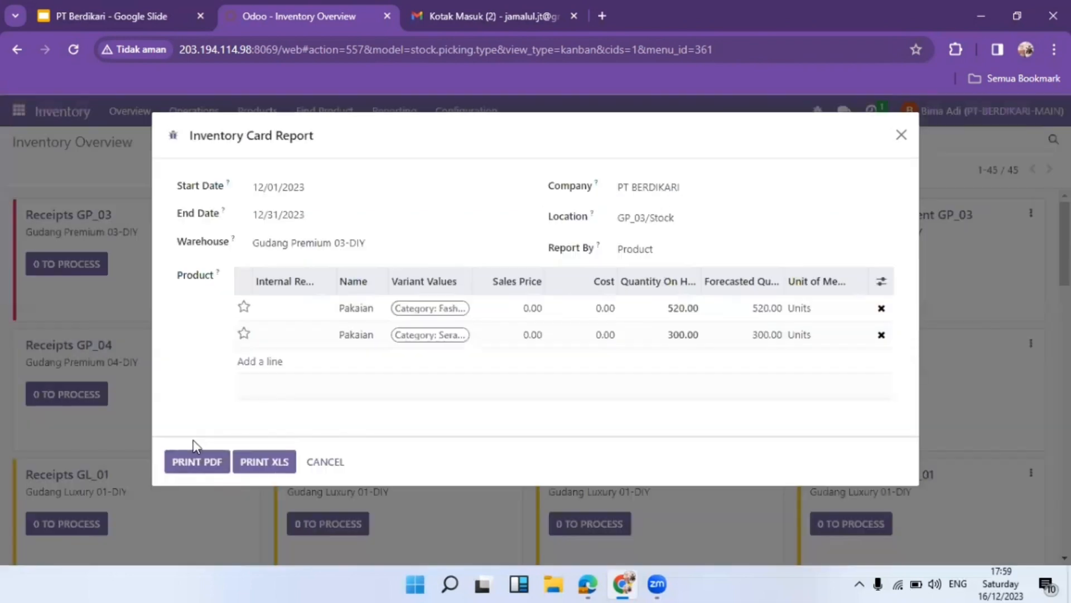
click(286, 462)
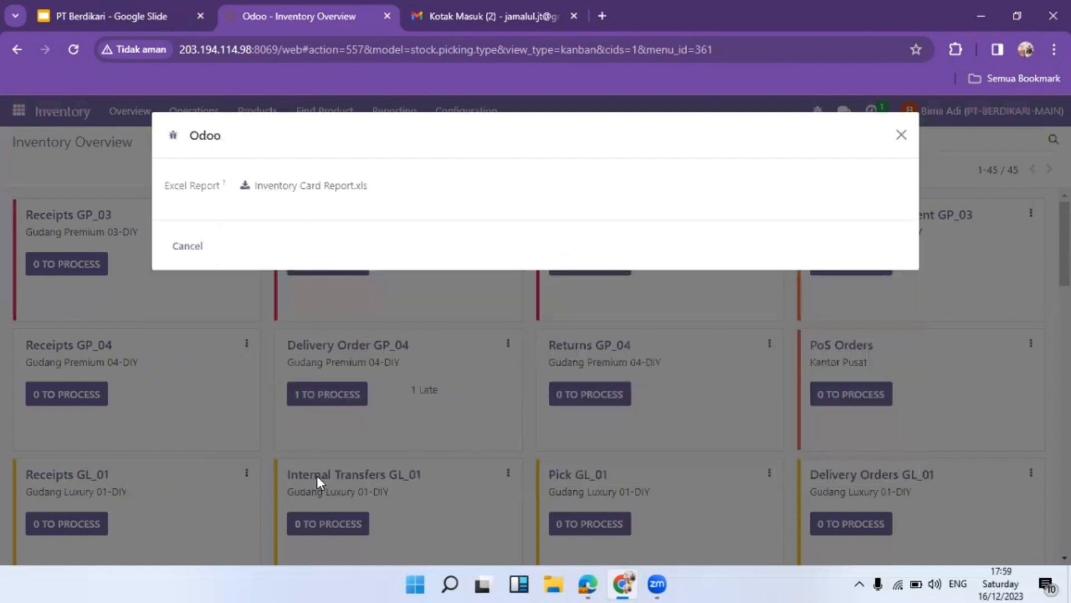
click(301, 186)
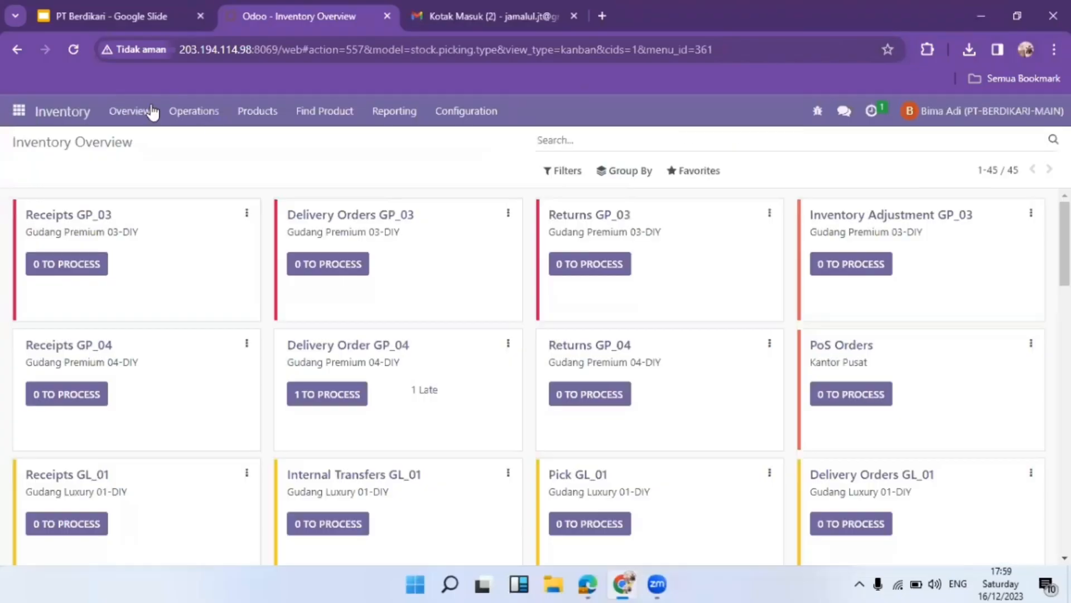
Attach Inventory Card Report (1).xls from Downloads in the warehouse colleague's chat with the message 'Tolong'
click(845, 114)
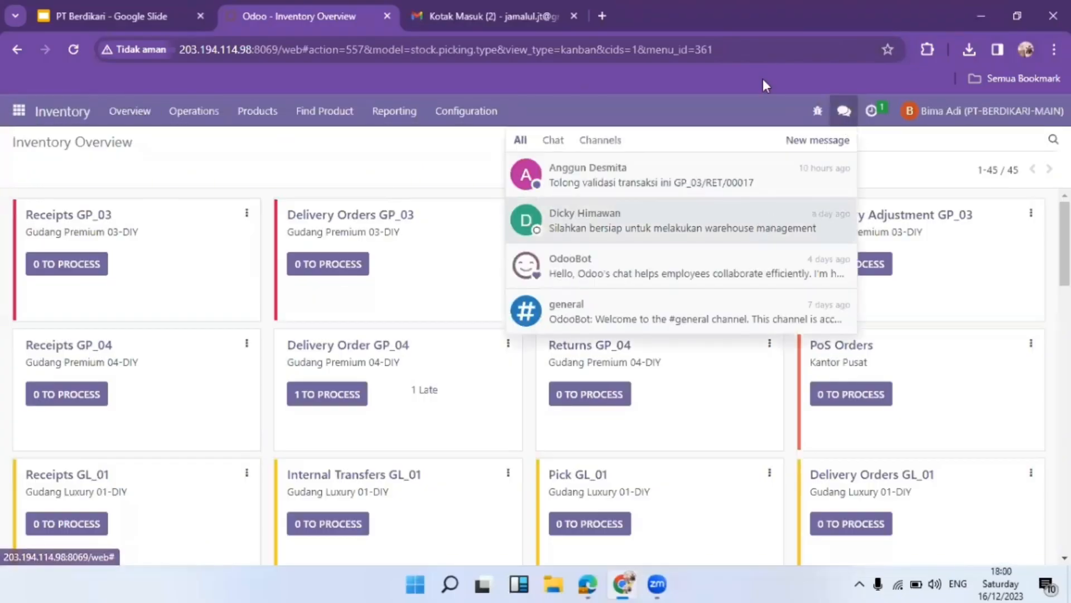
click(660, 183)
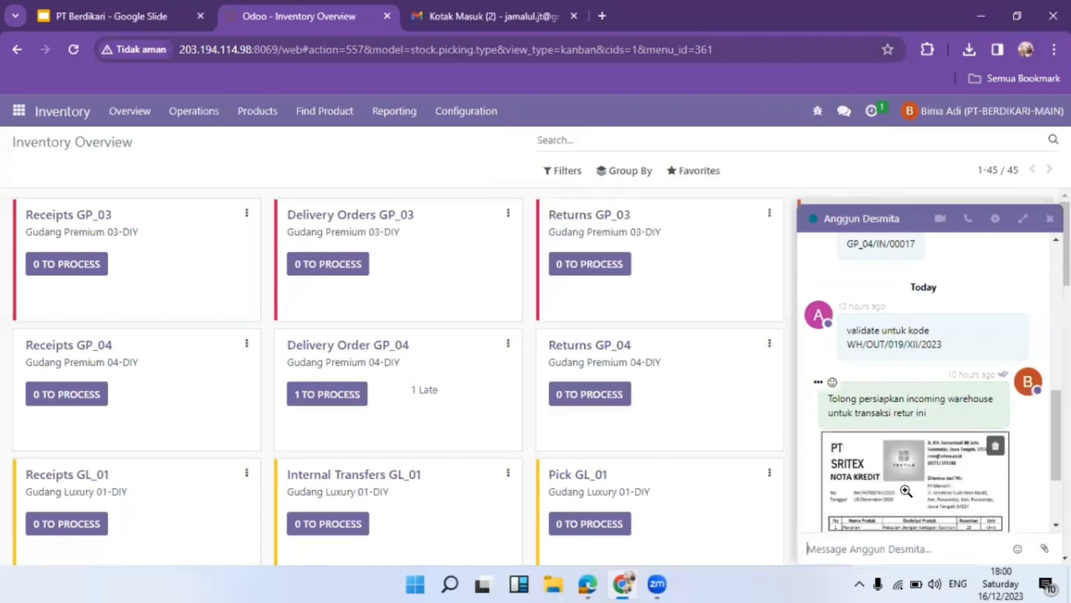
click(1045, 548)
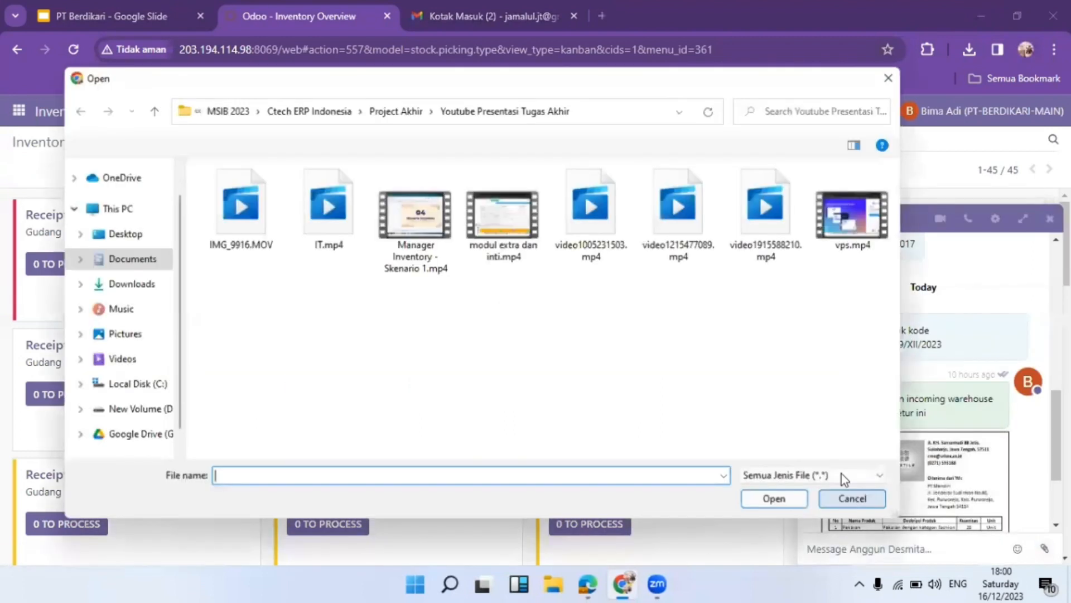
click(146, 282)
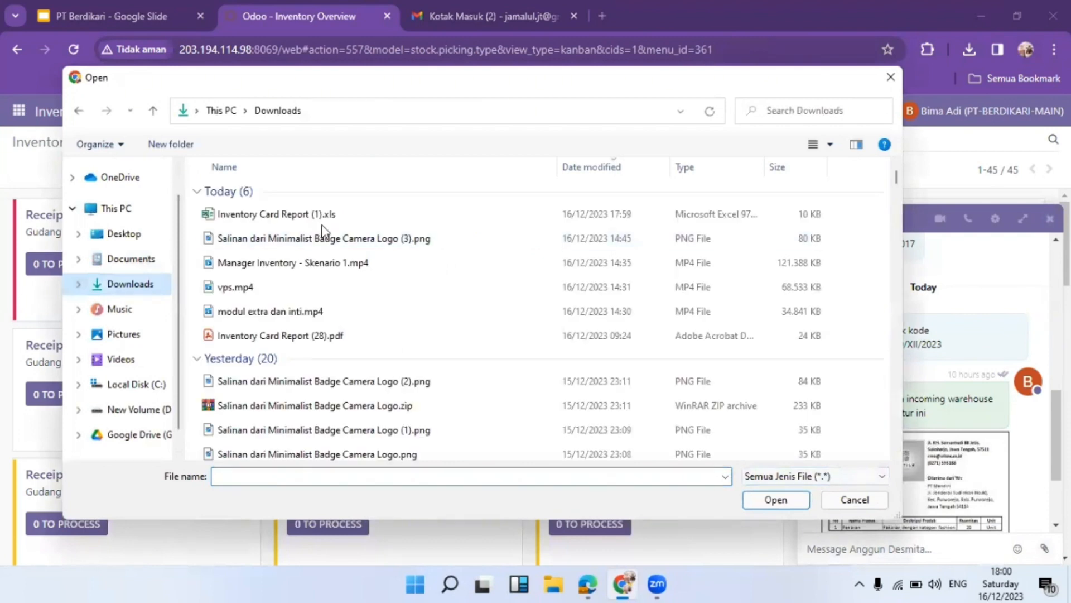
double_click(340, 221)
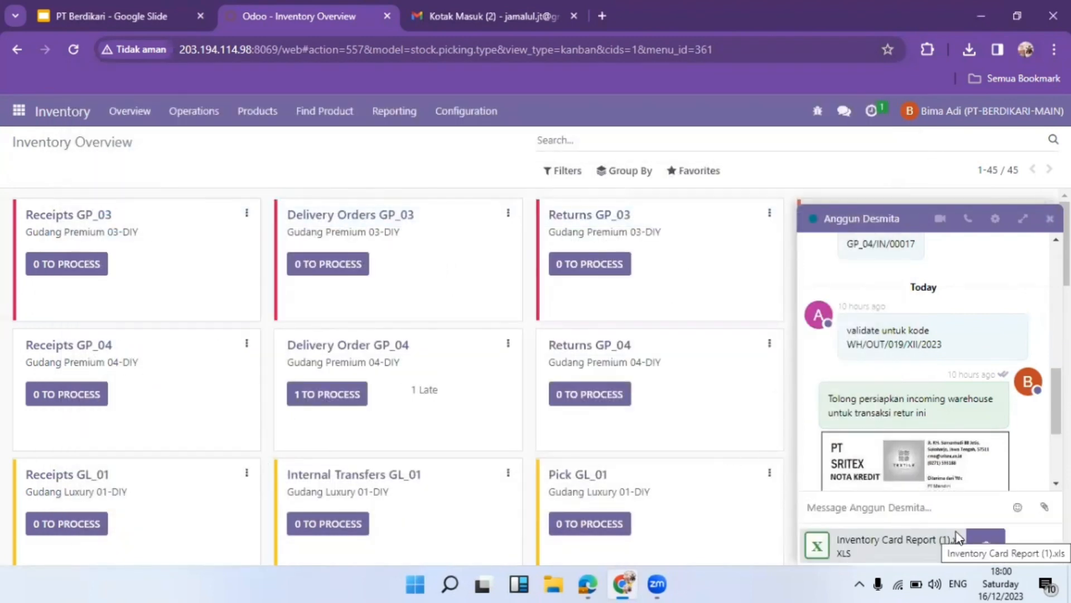
text(Tolong)
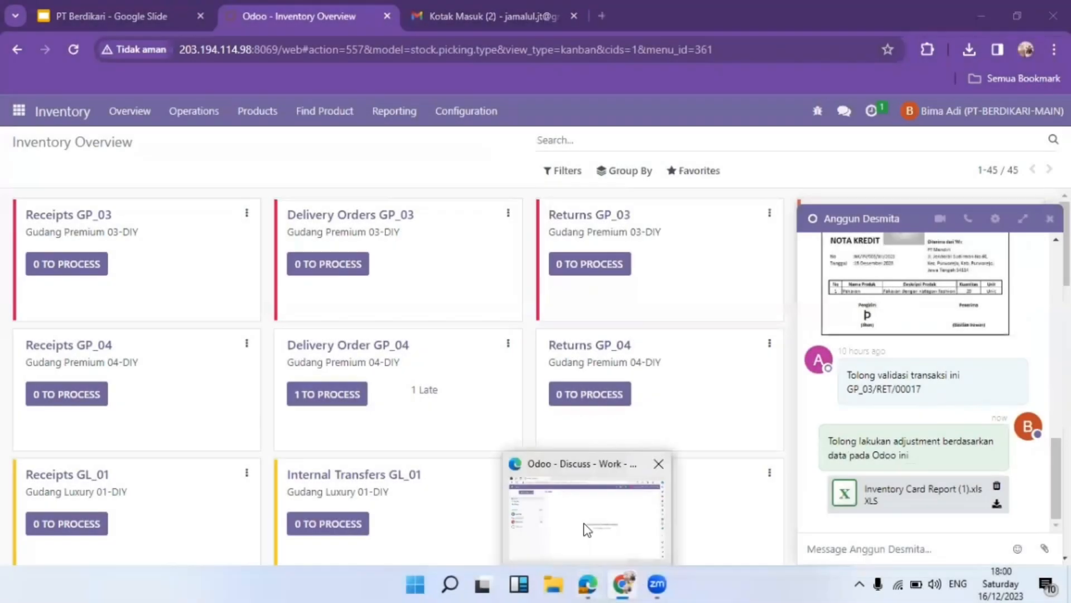
click(588, 530)
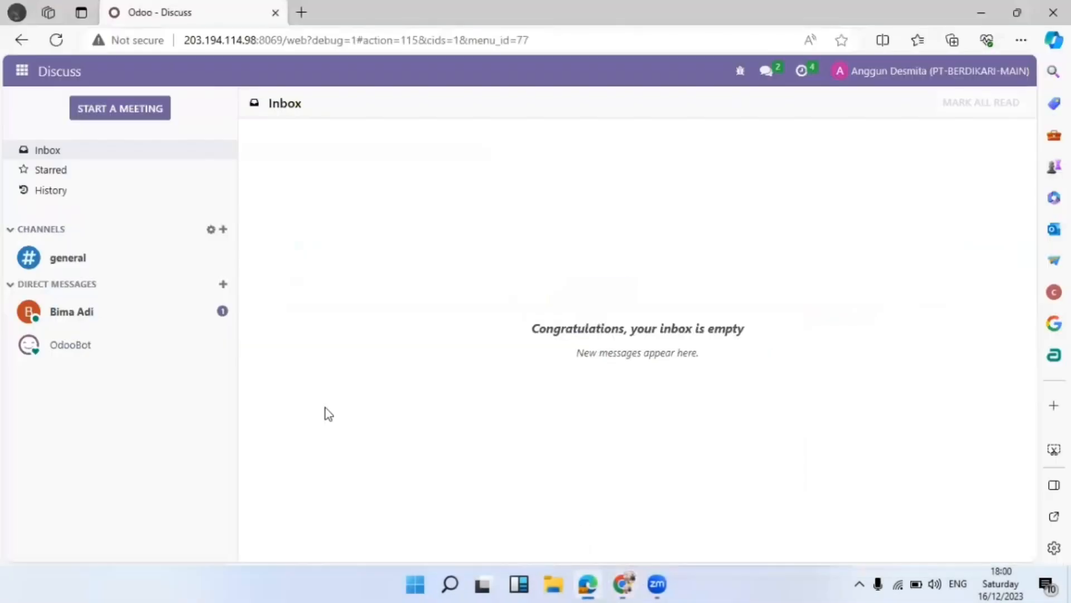
Download the xls attachment from the sender's direct message and open it in Excel
click(126, 311)
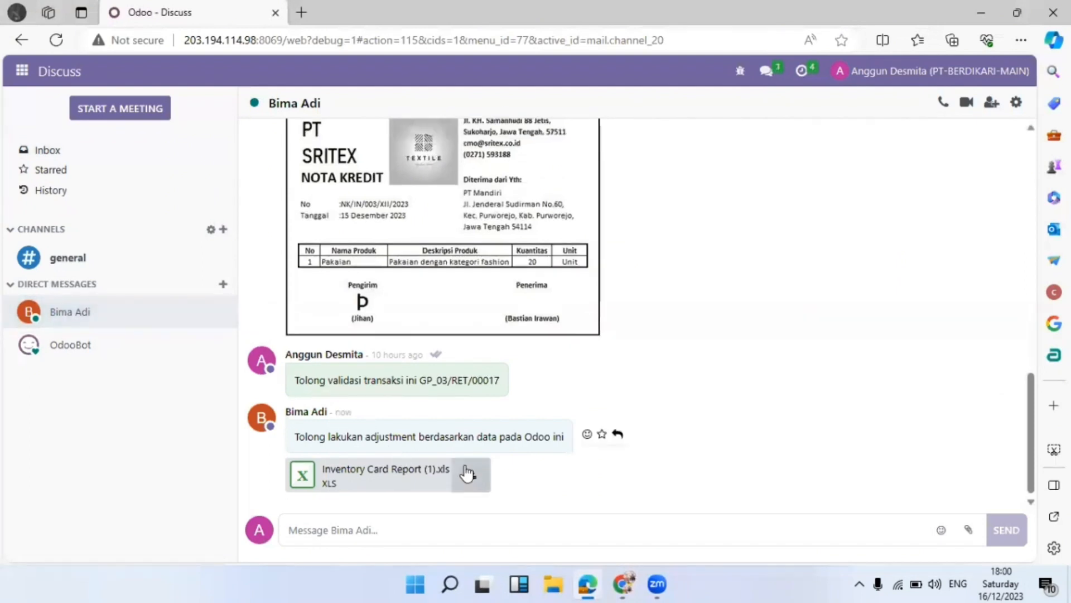
click(468, 474)
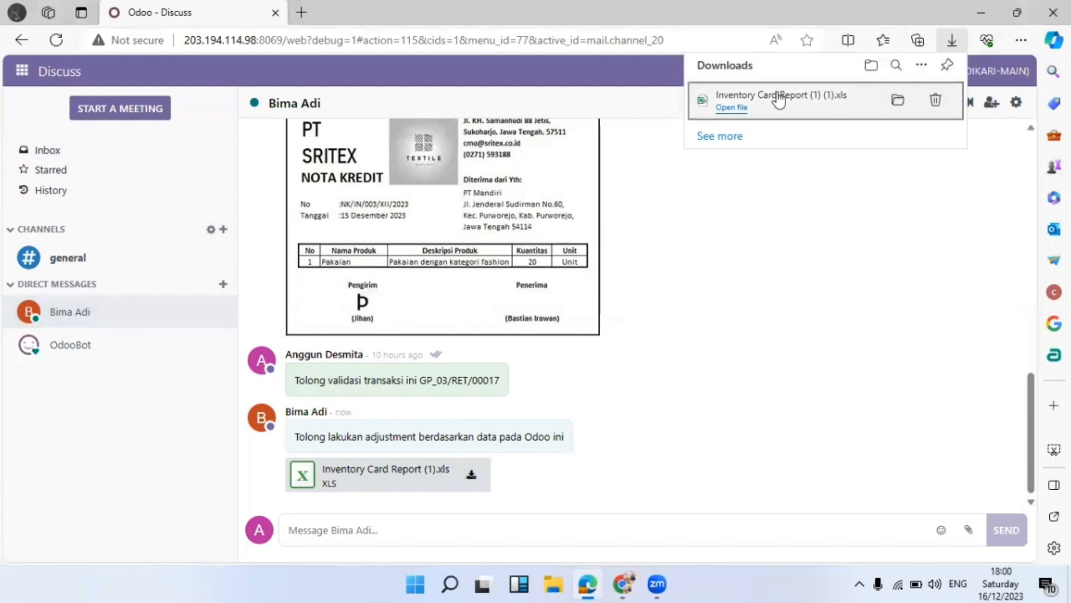
click(730, 109)
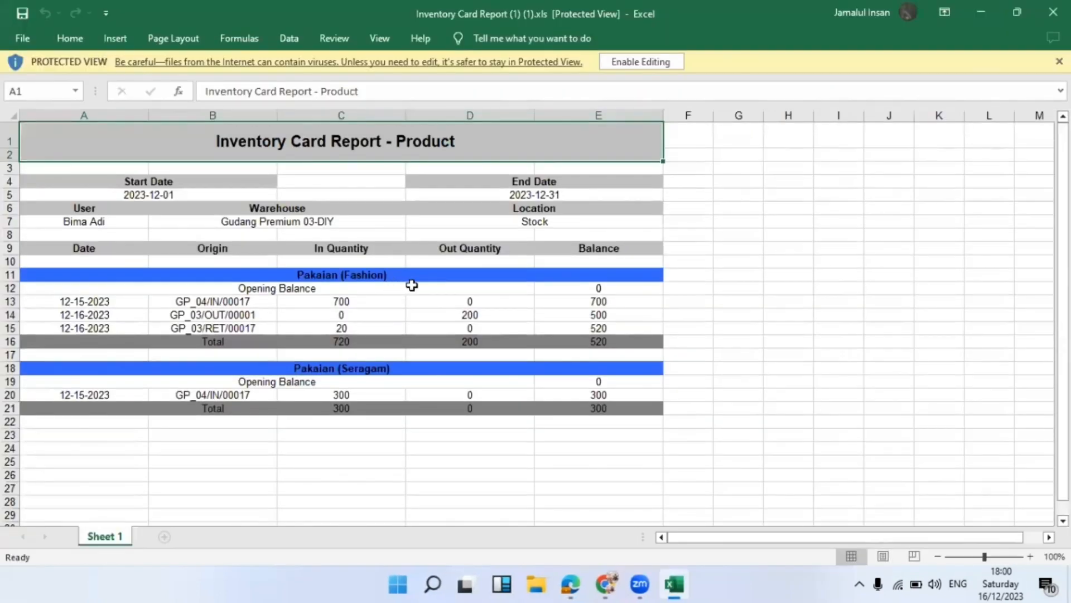
Read the Pakaian movements on the report sheet, then bring back the Odoo Inventory Overview
click(649, 61)
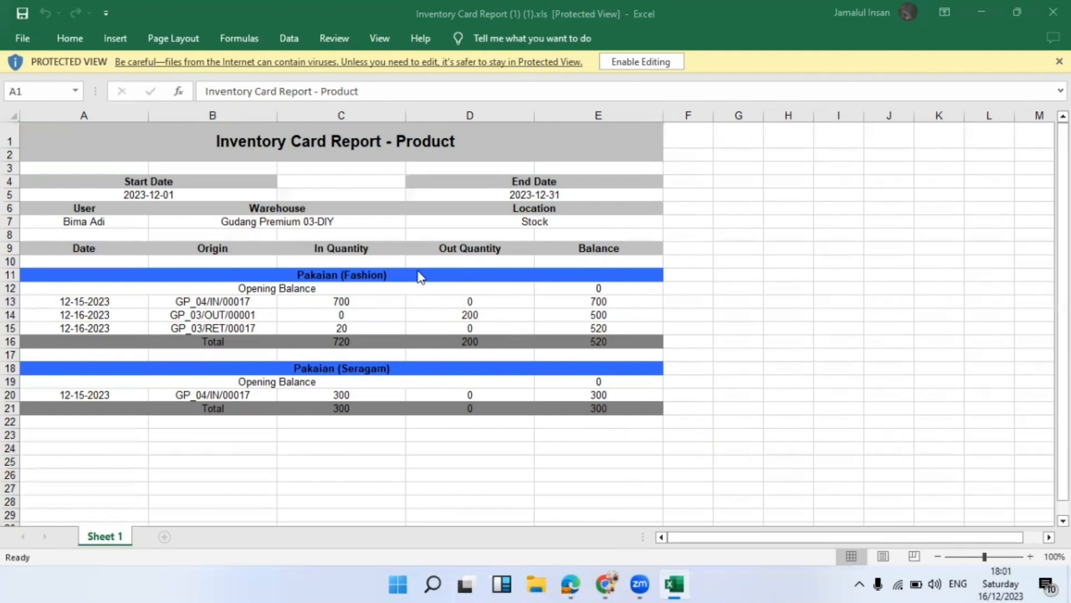
click(345, 341)
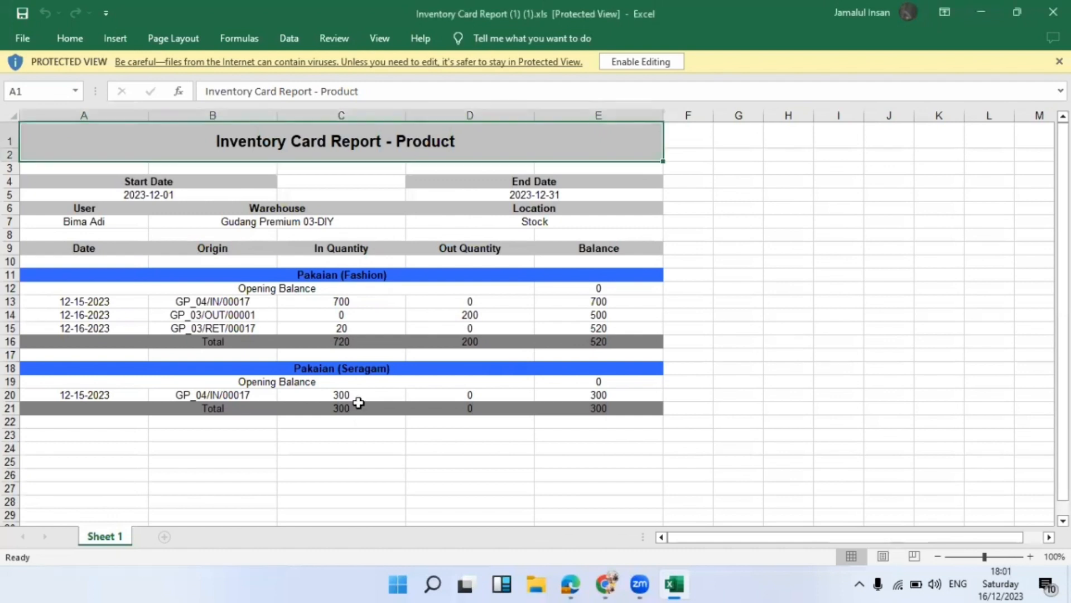
mouse_move(605, 585)
click(568, 505)
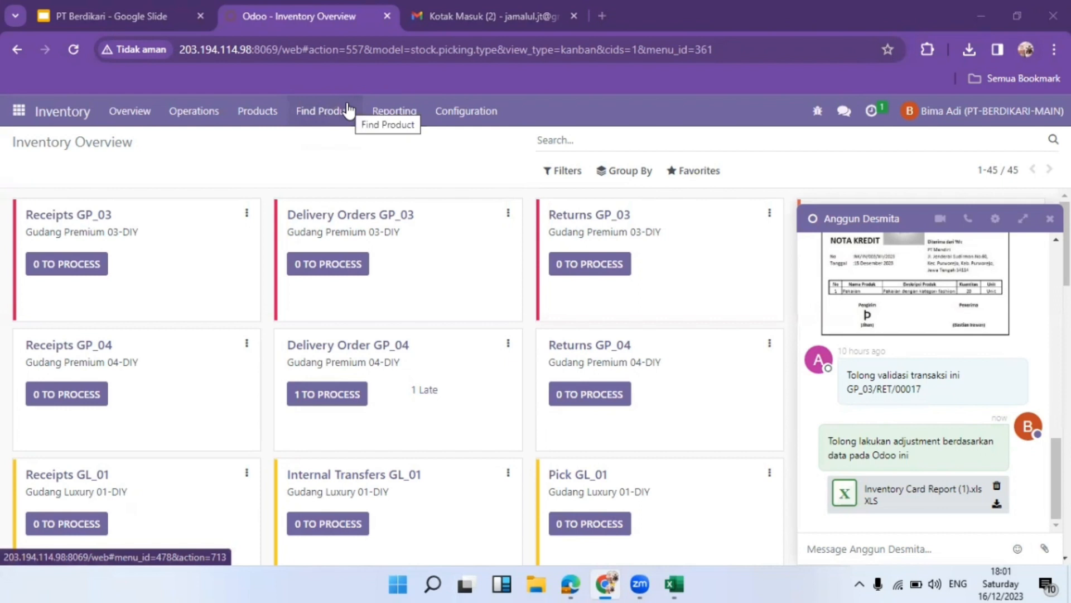
click(326, 114)
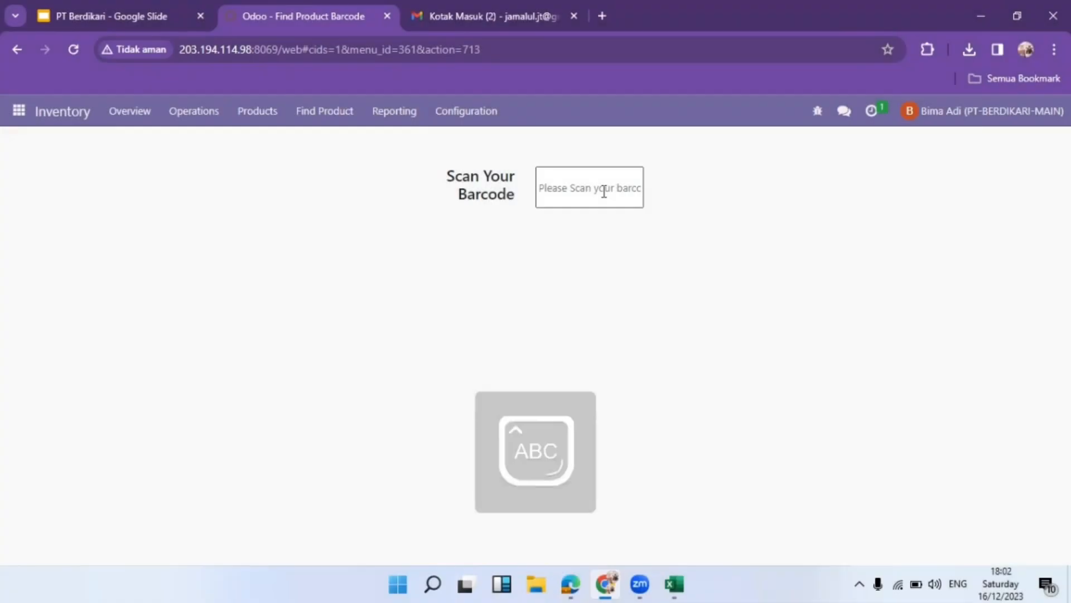
text(G)
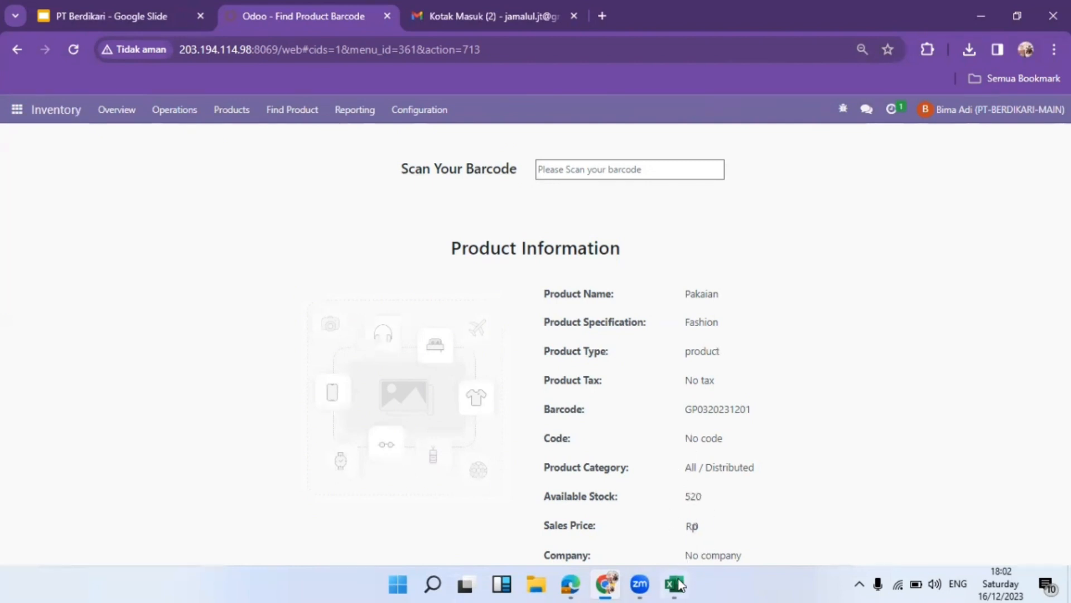
mouse_move(677, 583)
click(685, 534)
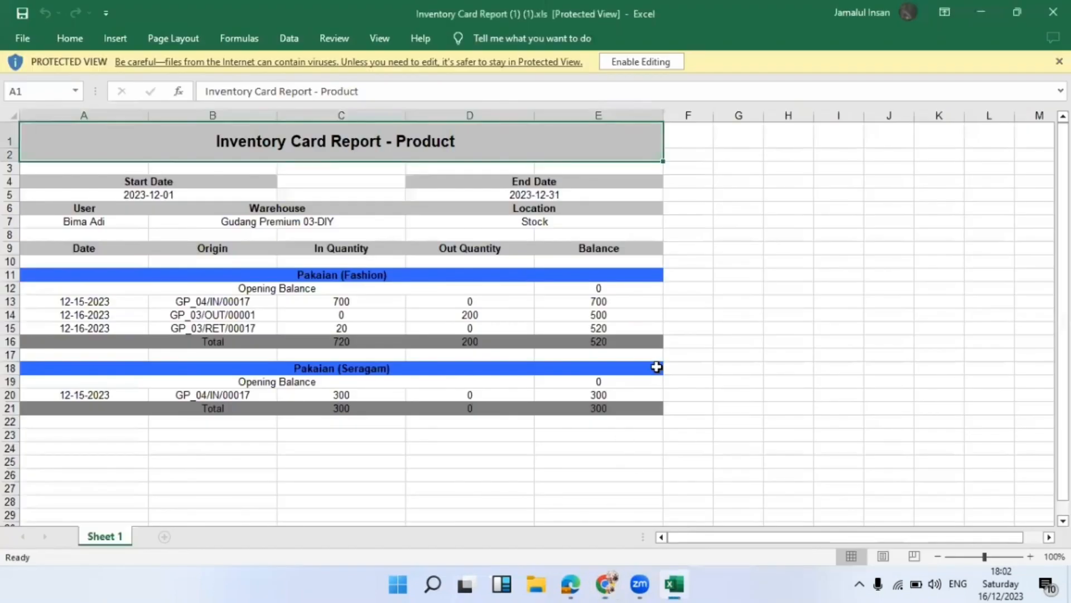
Enable editing, enter 510 beside the Pakaian (Fashion) total in F16, and check stock in Odoo's barcode lookup
click(693, 340)
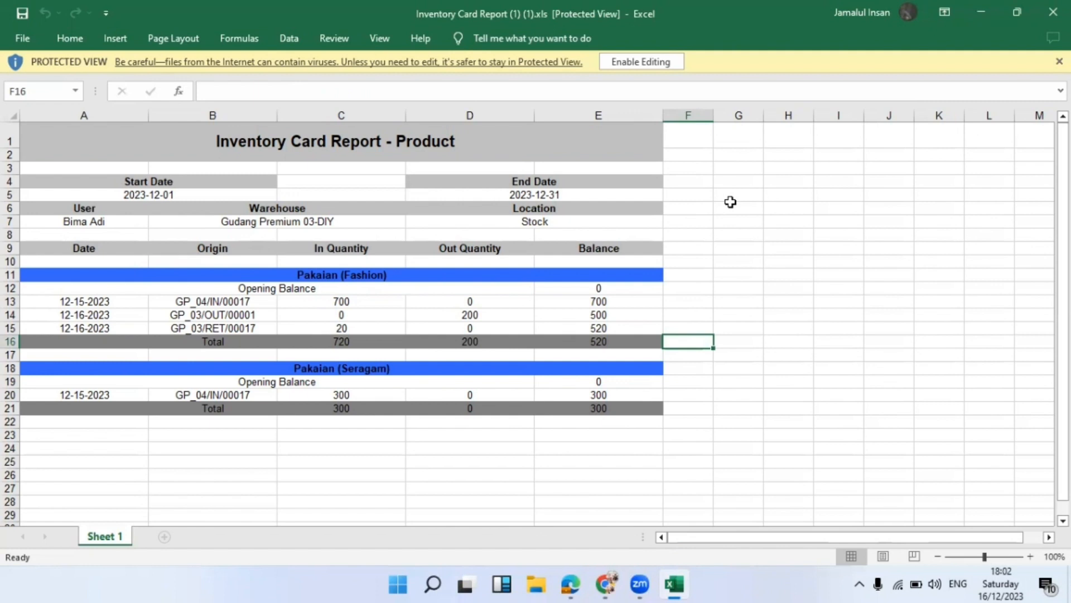
click(651, 65)
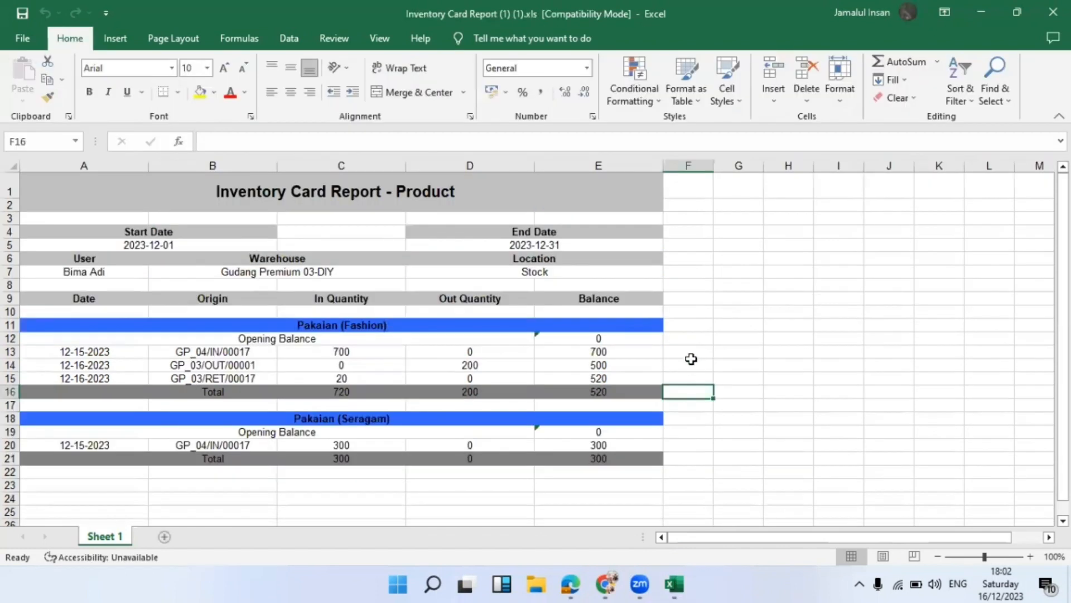
text(510)
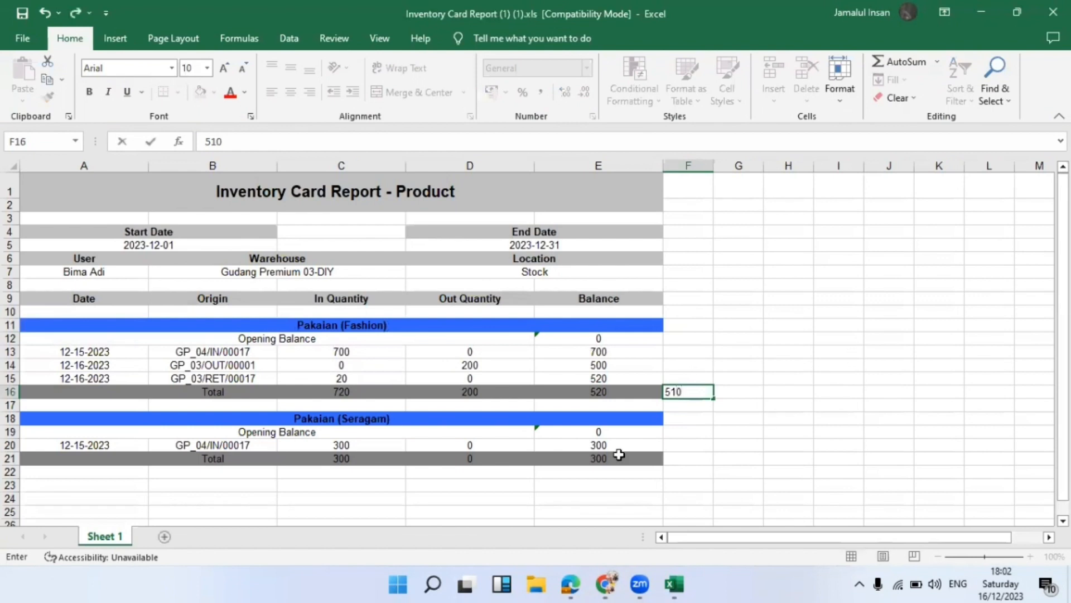
click(698, 445)
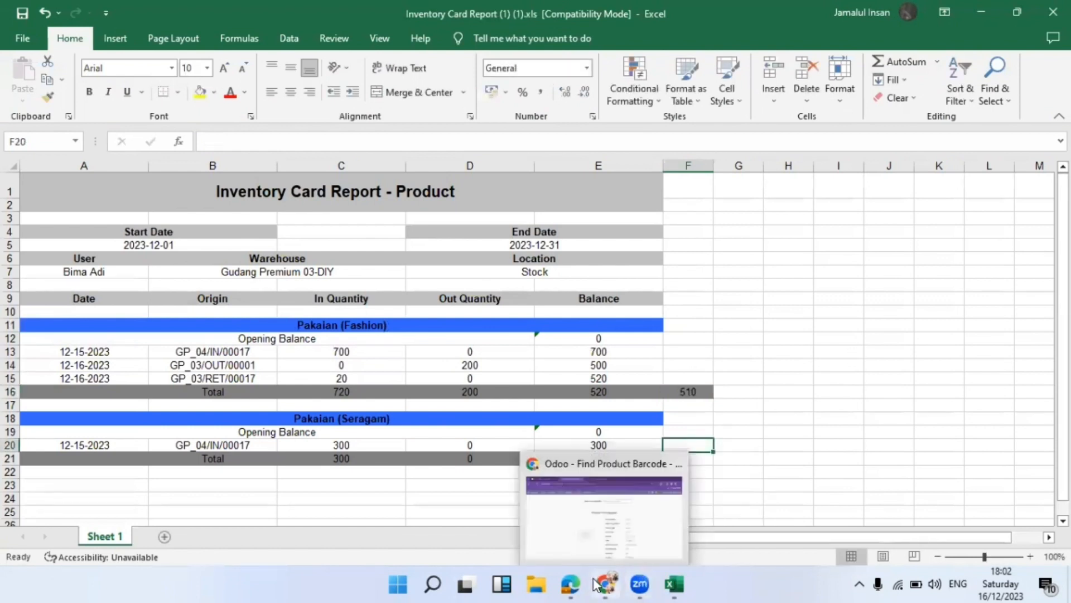
click(605, 584)
click(605, 171)
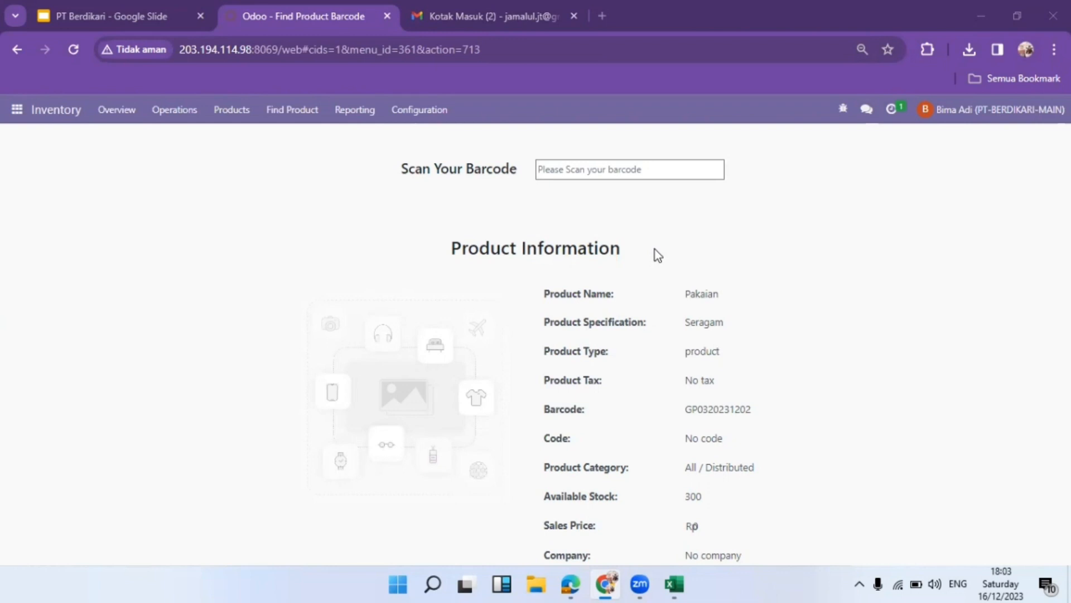
mouse_move(674, 584)
click(666, 524)
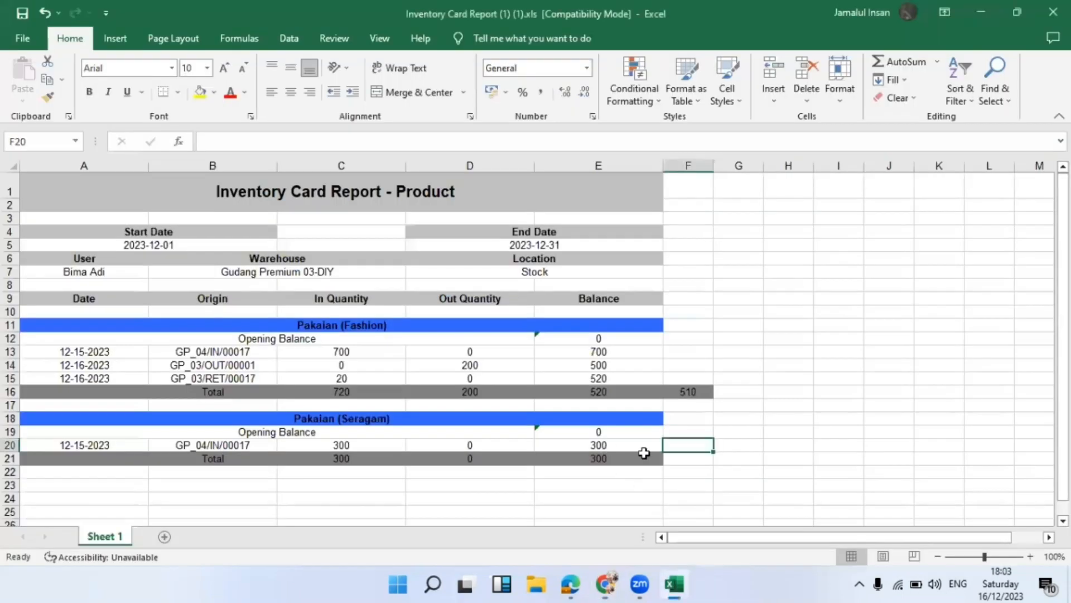
Enter 270 beside the Pakaian (Seragam) total, compare column F with the balance totals, and minimize Excel
click(680, 457)
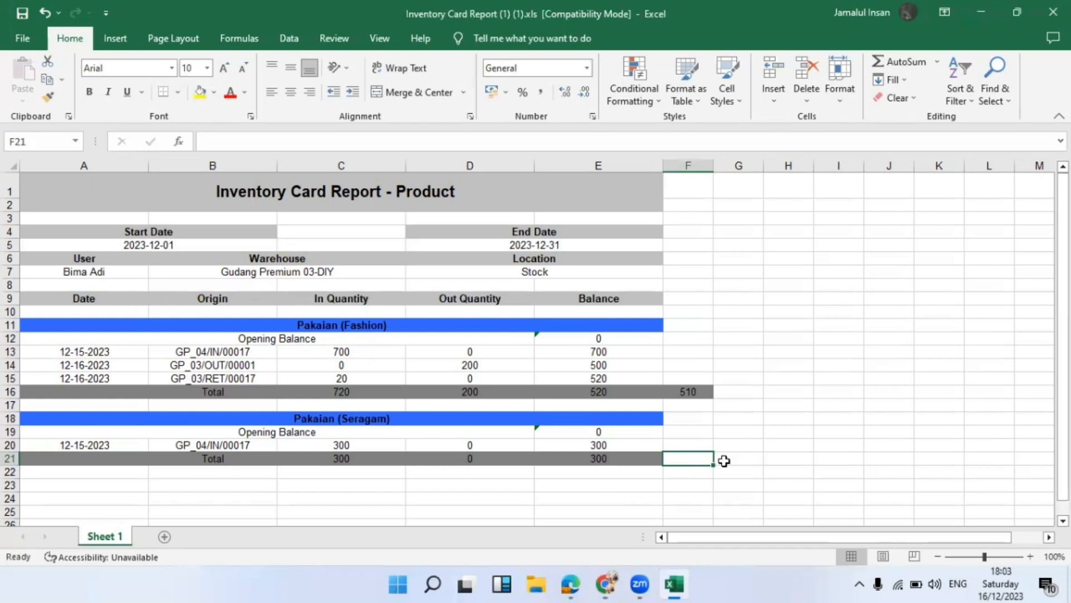
text(270)
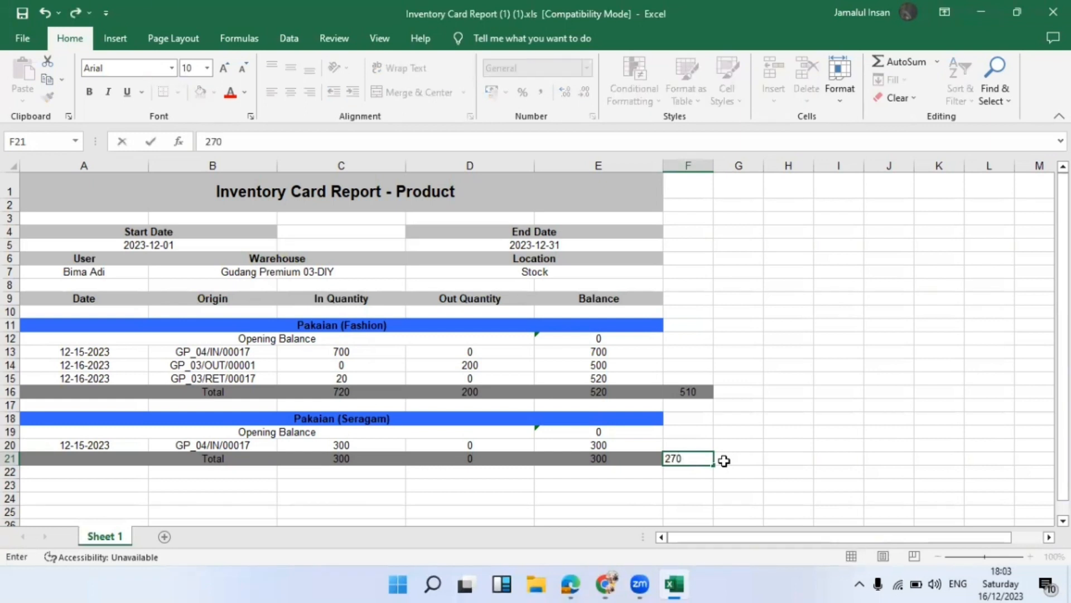
key(Return)
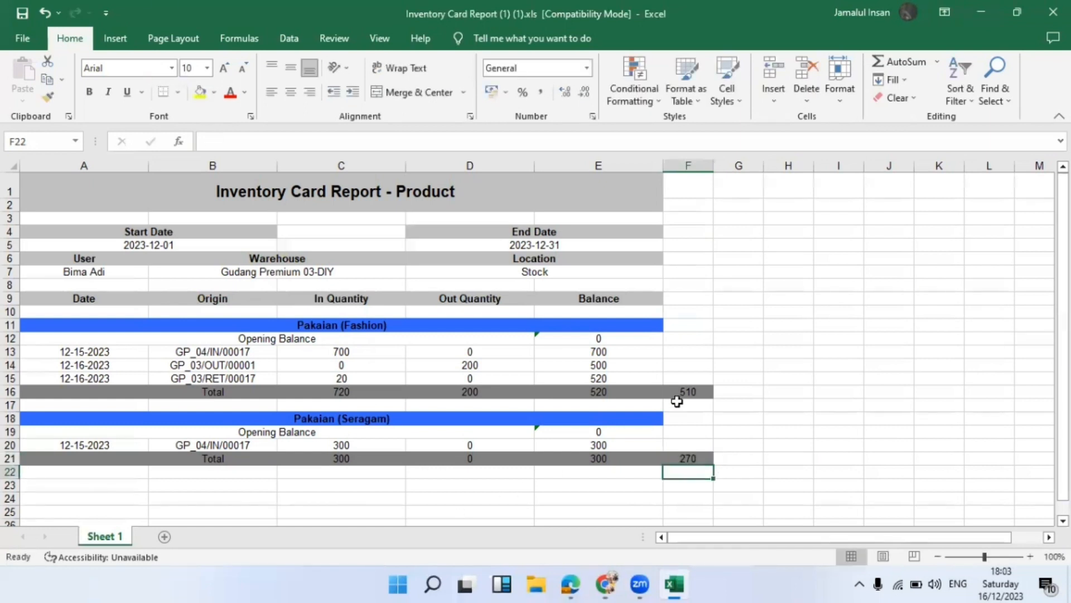
drag(688, 389, 684, 454)
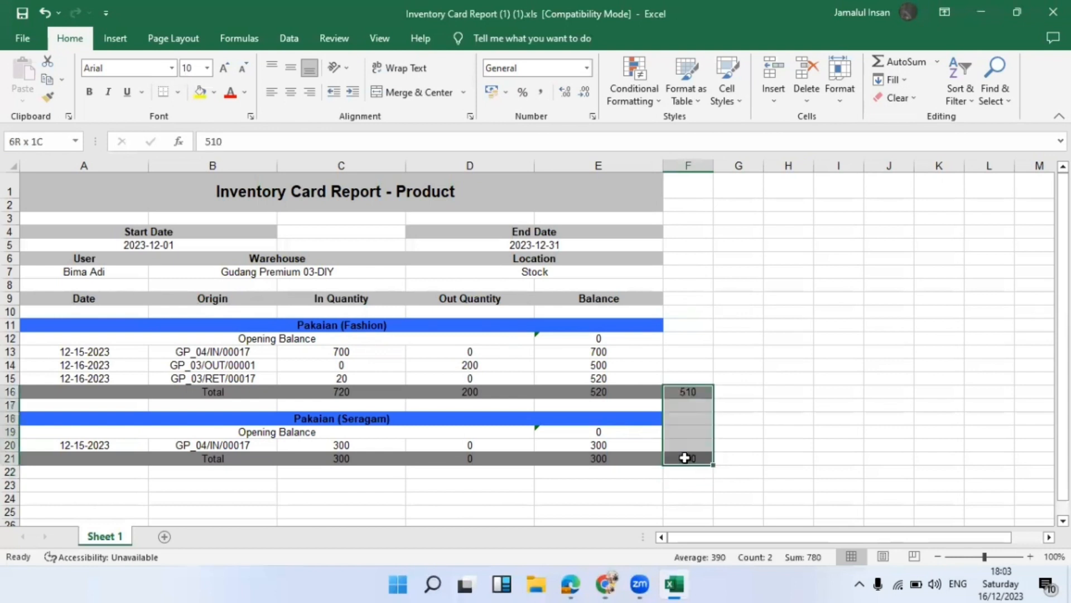
drag(638, 392, 620, 457)
click(737, 407)
click(578, 387)
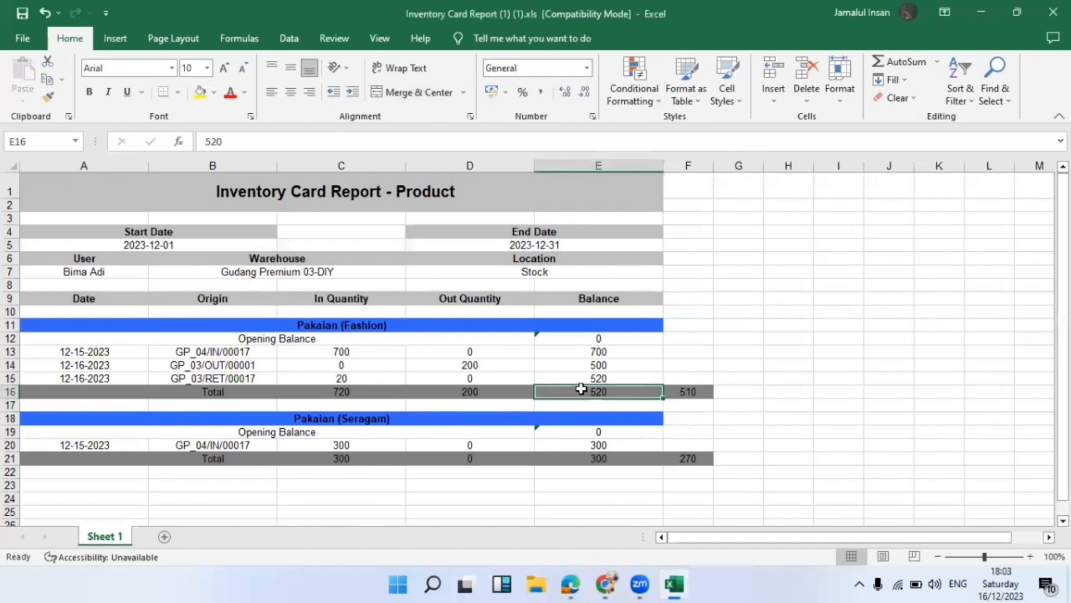
click(596, 404)
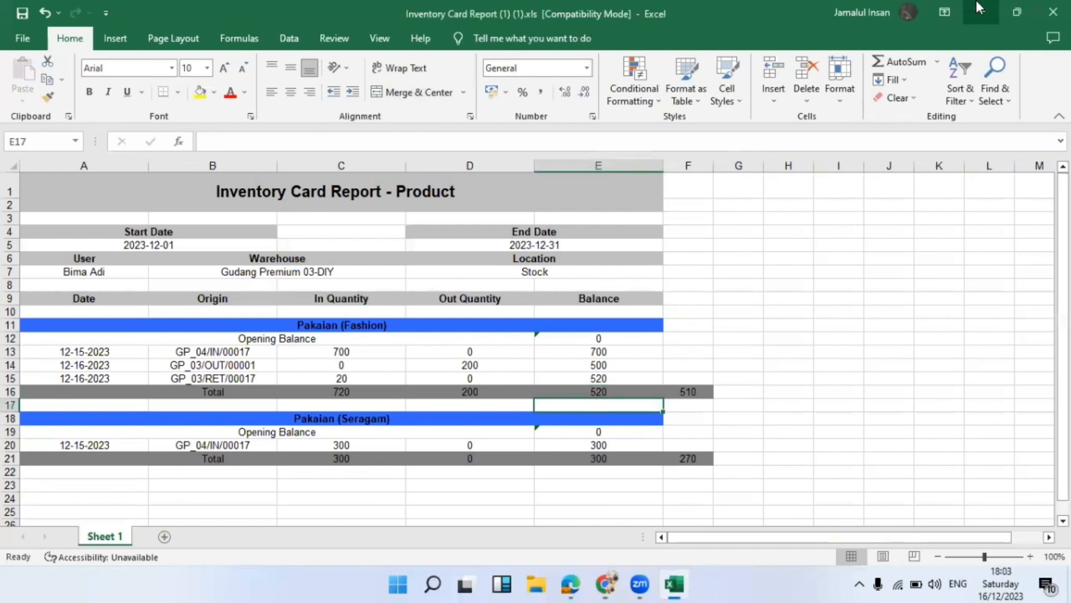
click(980, 8)
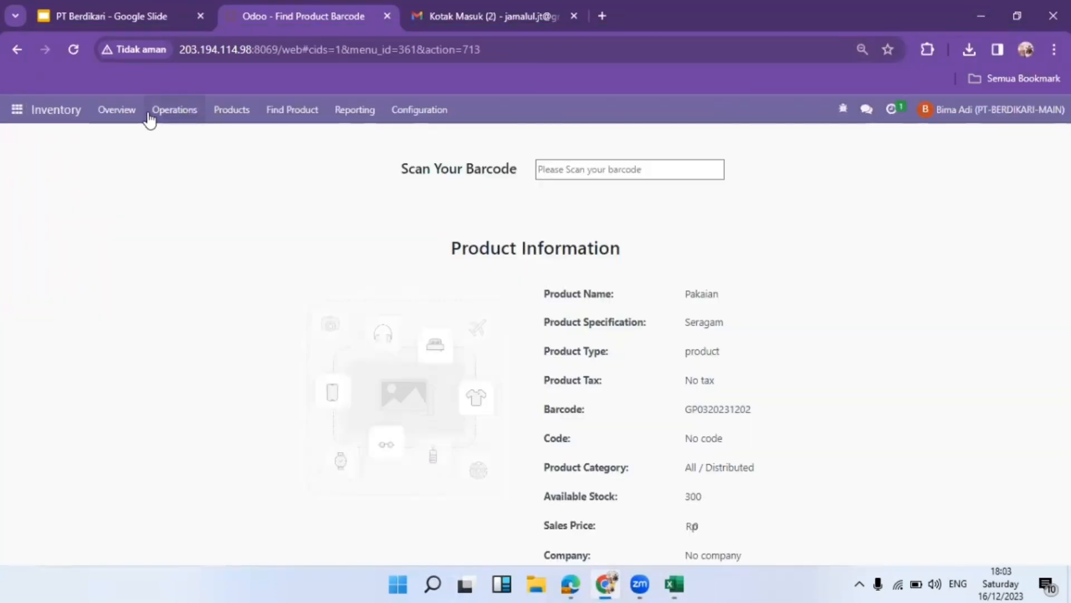
key(ctrl+minus)
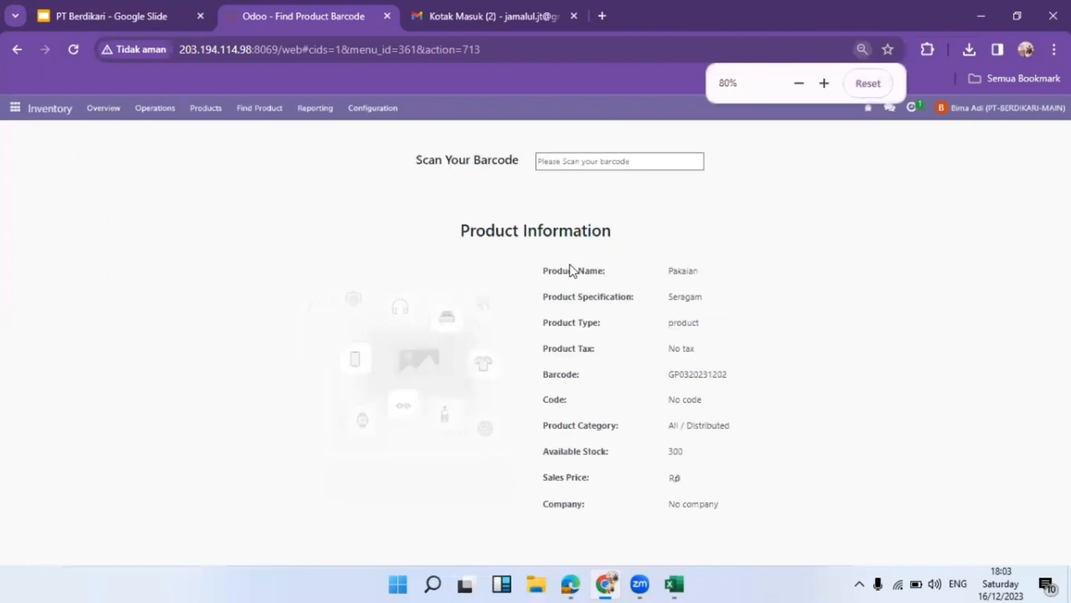
key(ctrl+0)
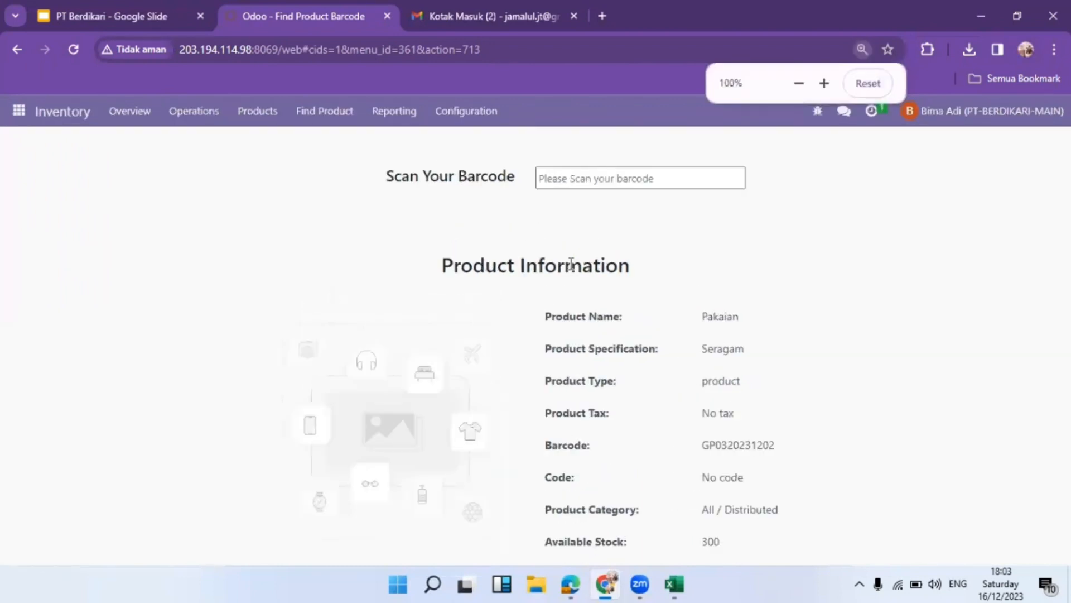
click(77, 116)
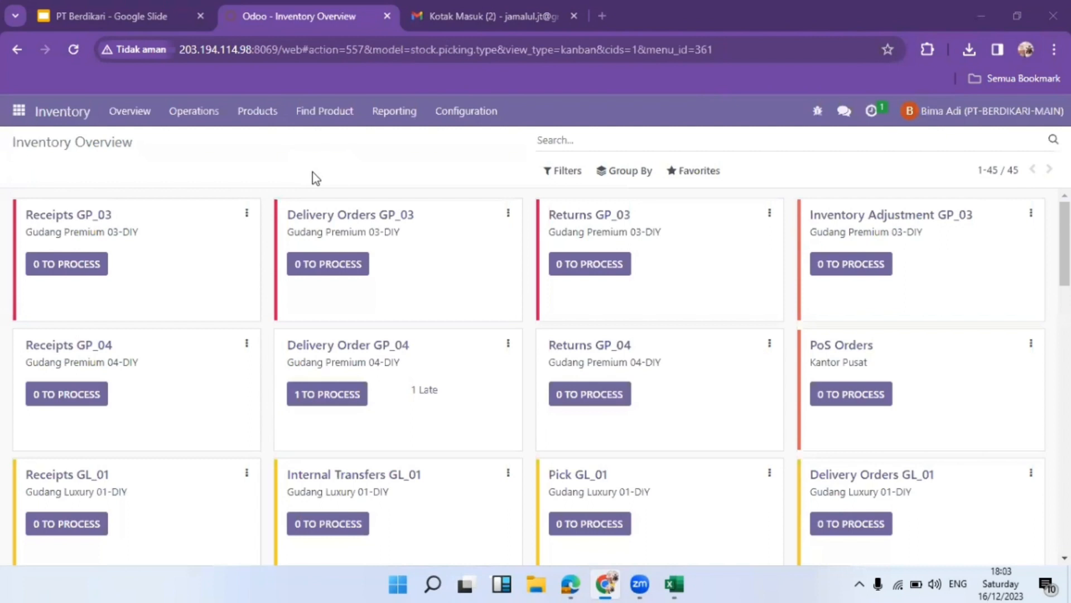
Start a new Inventory Adjustment GP_03 with delivery address PT. Sritex and scheduled date December 25, 2023
click(829, 272)
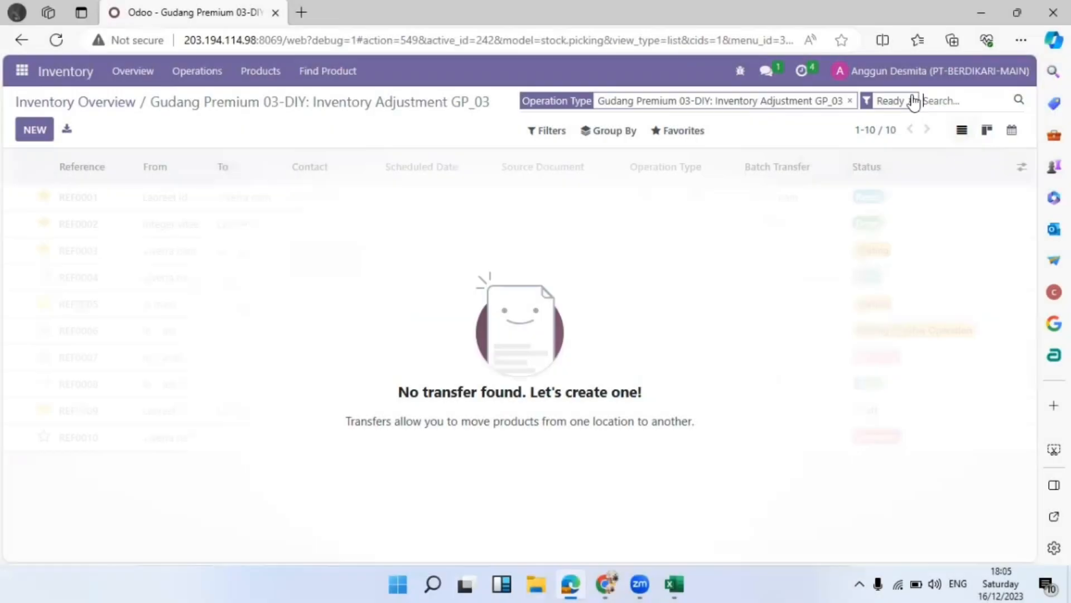
click(34, 129)
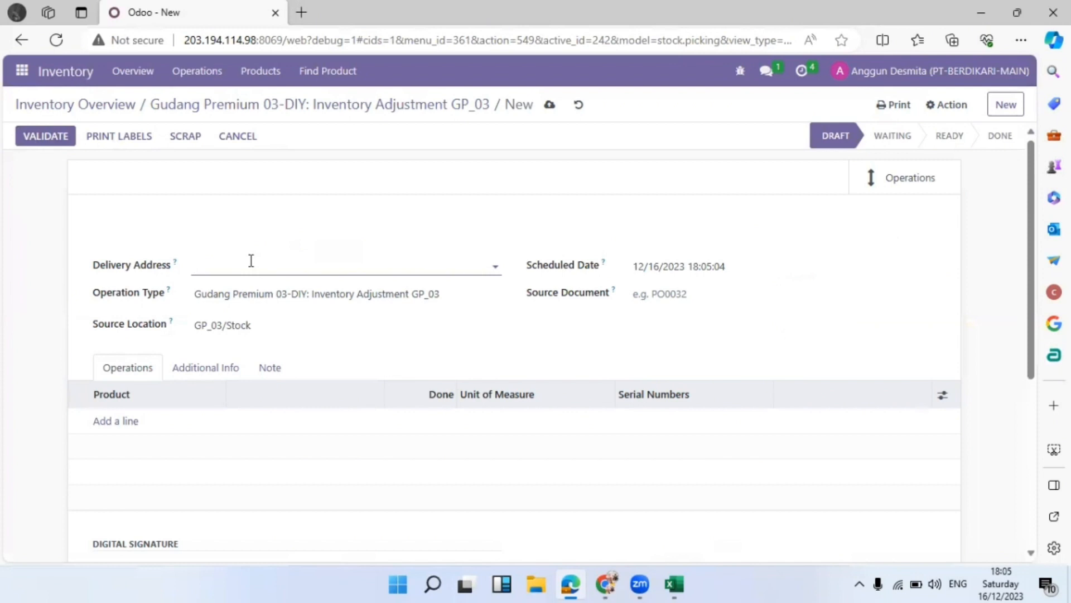
key(Caps_Lock)
text(Pt sr)
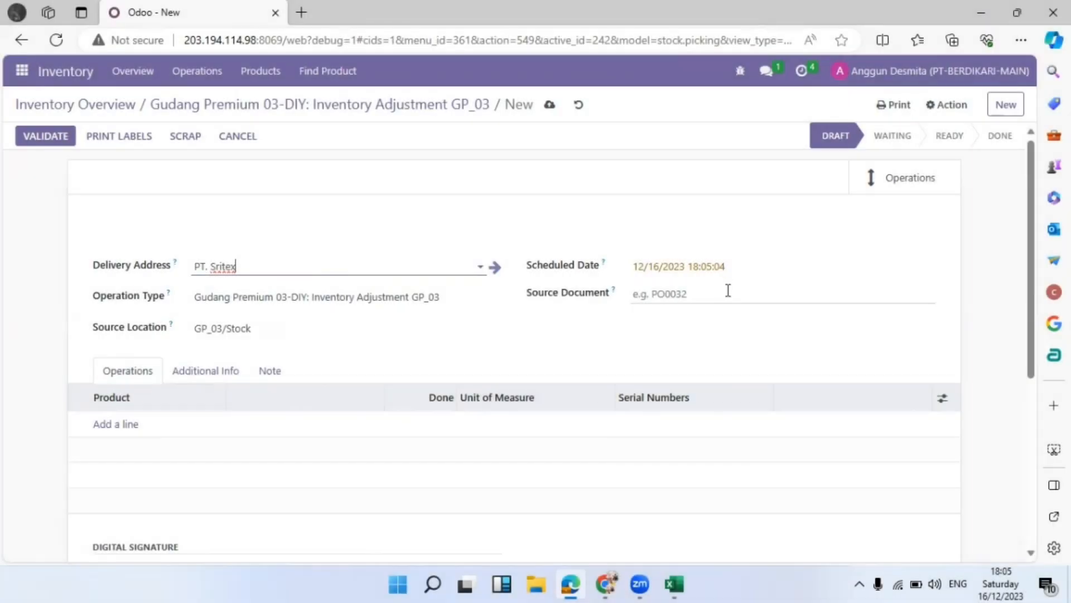
click(722, 269)
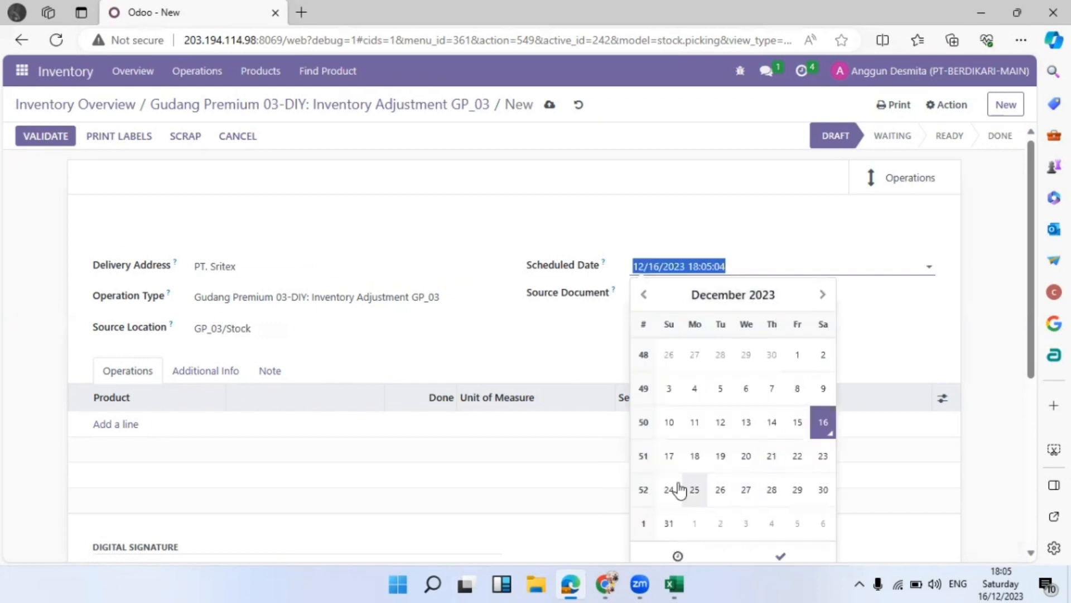
click(695, 491)
click(545, 331)
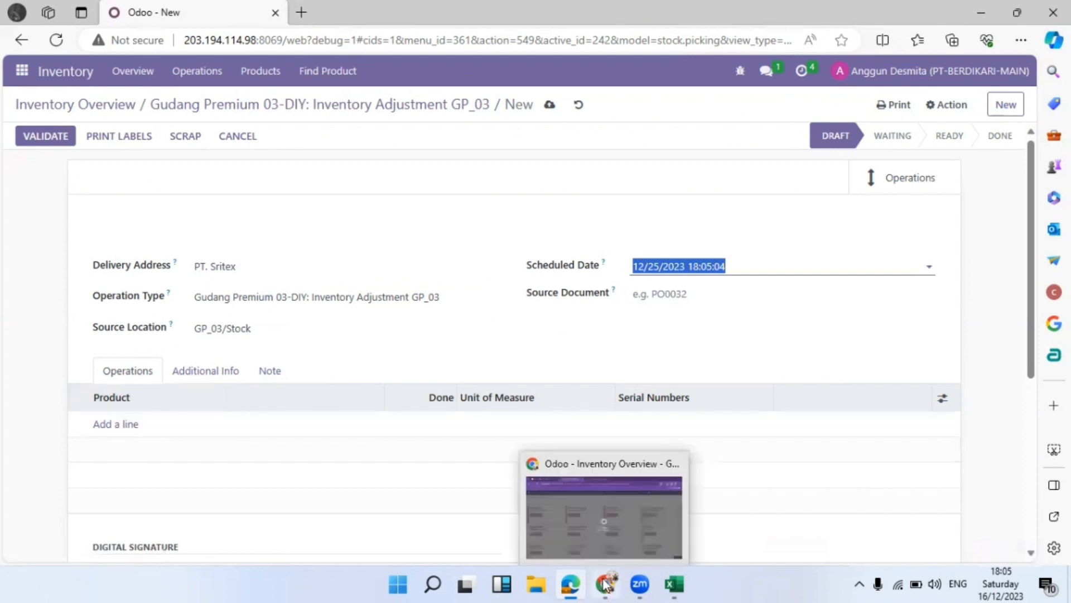
mouse_move(673, 584)
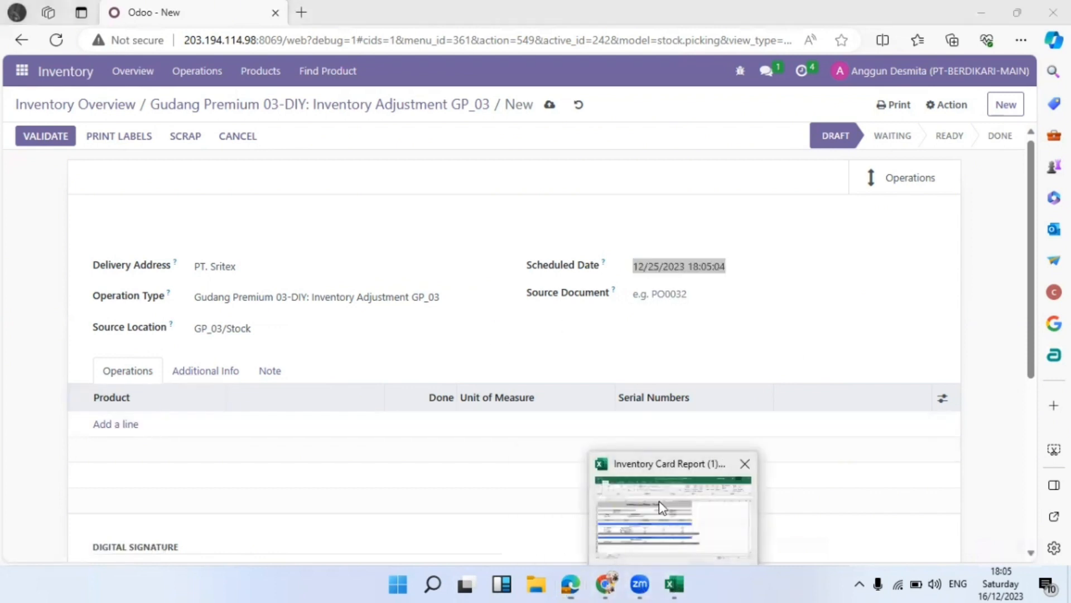
click(659, 501)
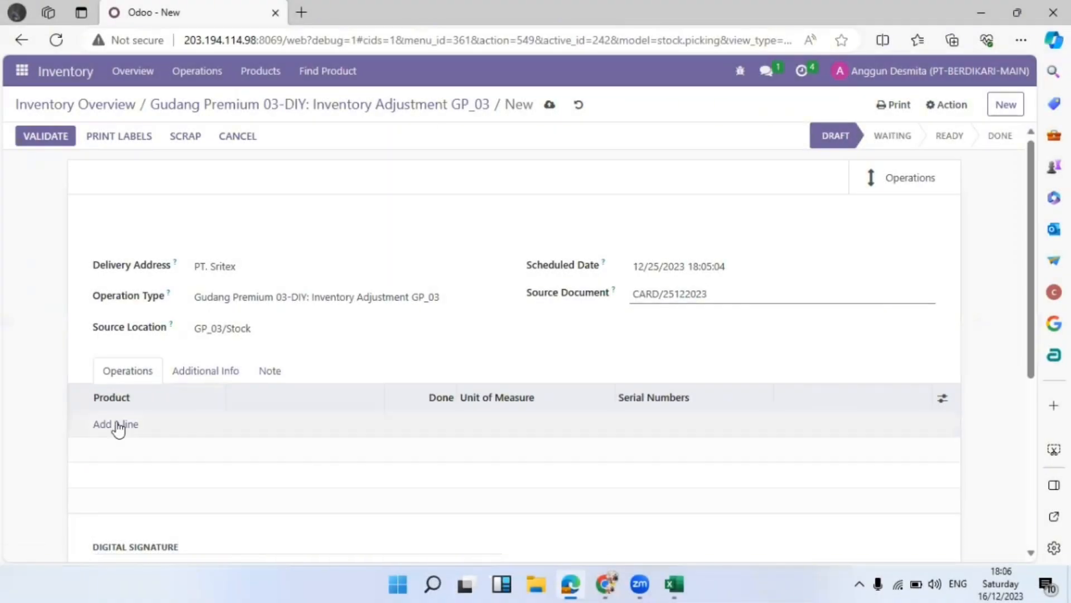
Add a Pakaian (Fashion) product line to the adjustment, then return to the workbook
click(118, 424)
click(166, 429)
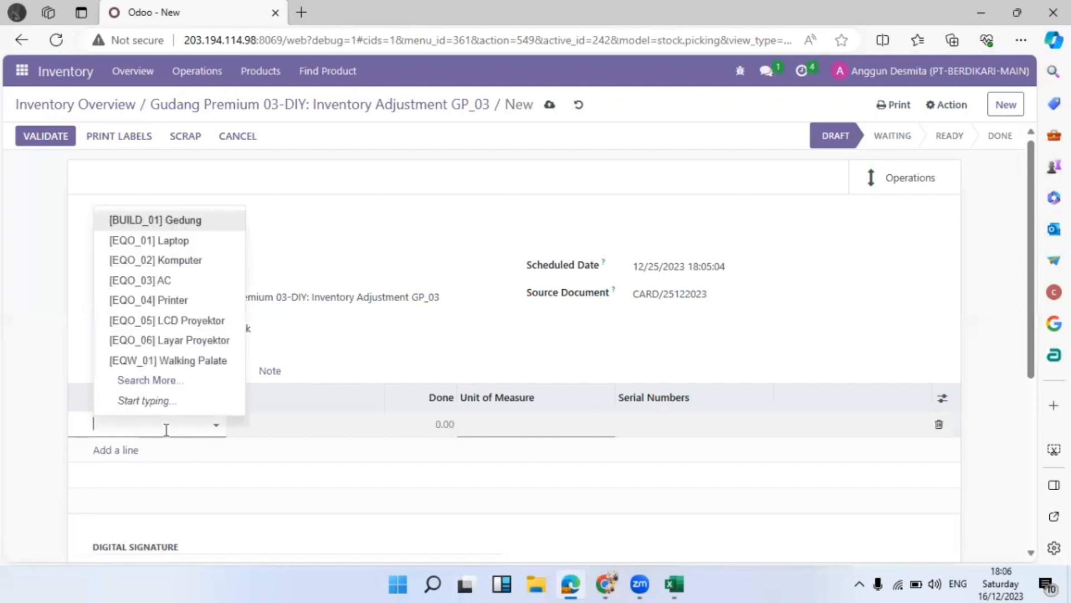
text(pakaian)
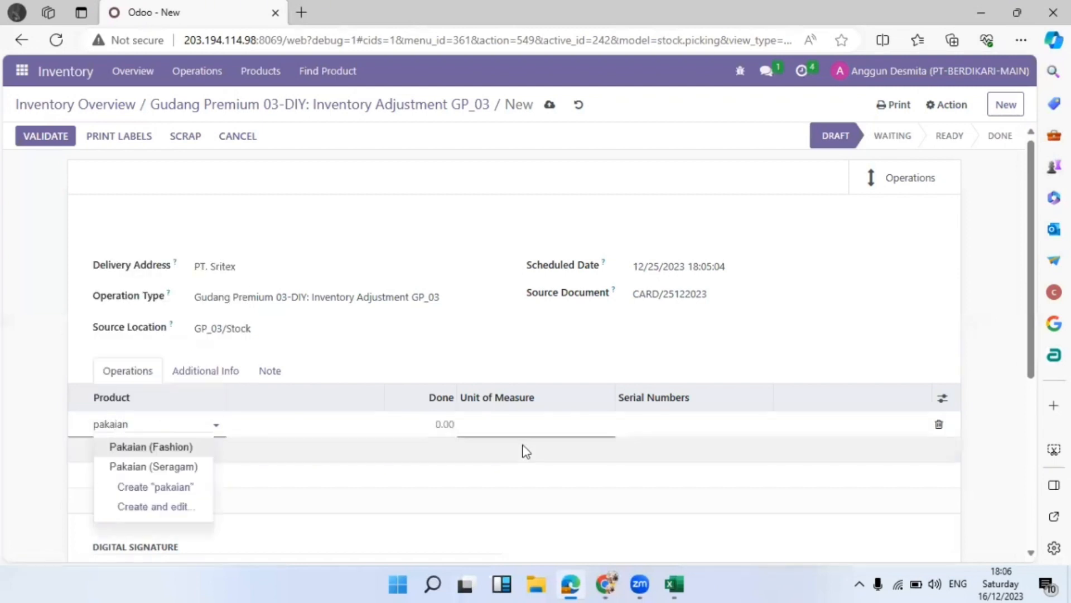
click(128, 444)
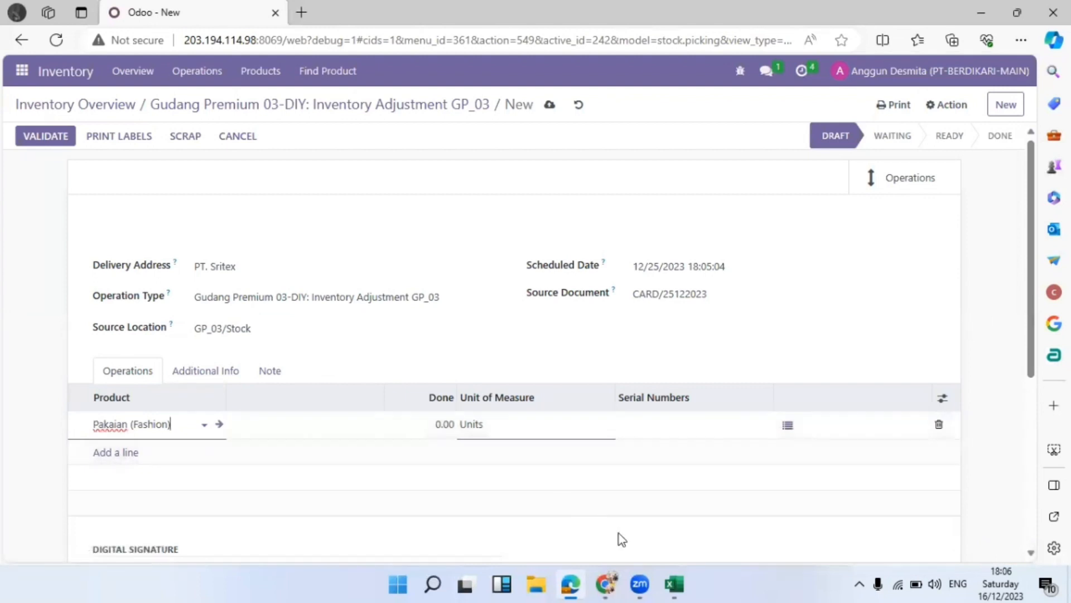
mouse_move(674, 584)
click(674, 534)
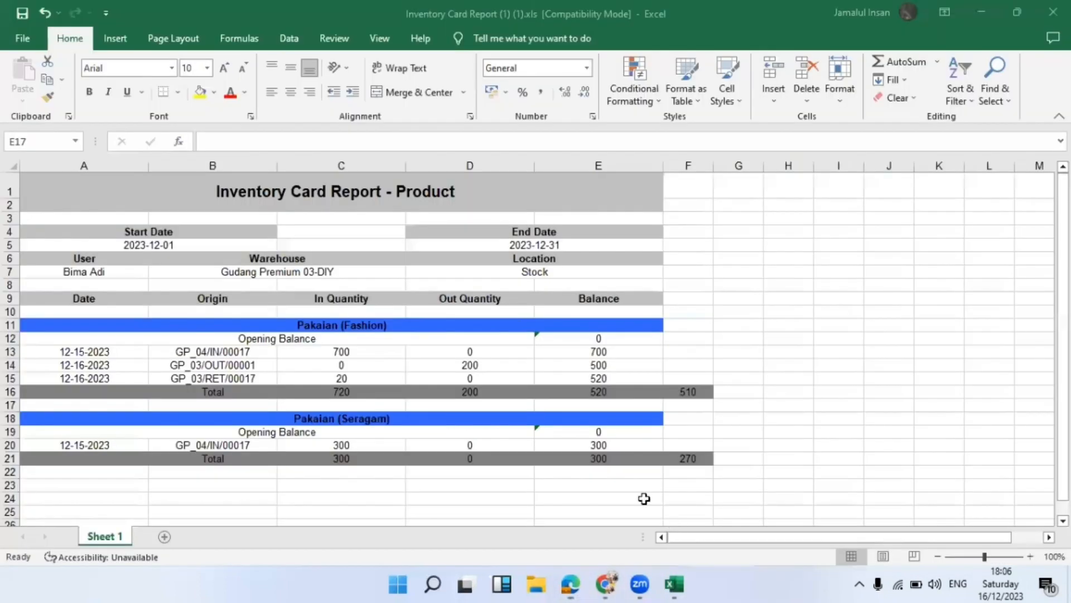
Enter =E16-F16 in G16 to show the Pakaian (Fashion) difference of 10
click(739, 392)
text(=)
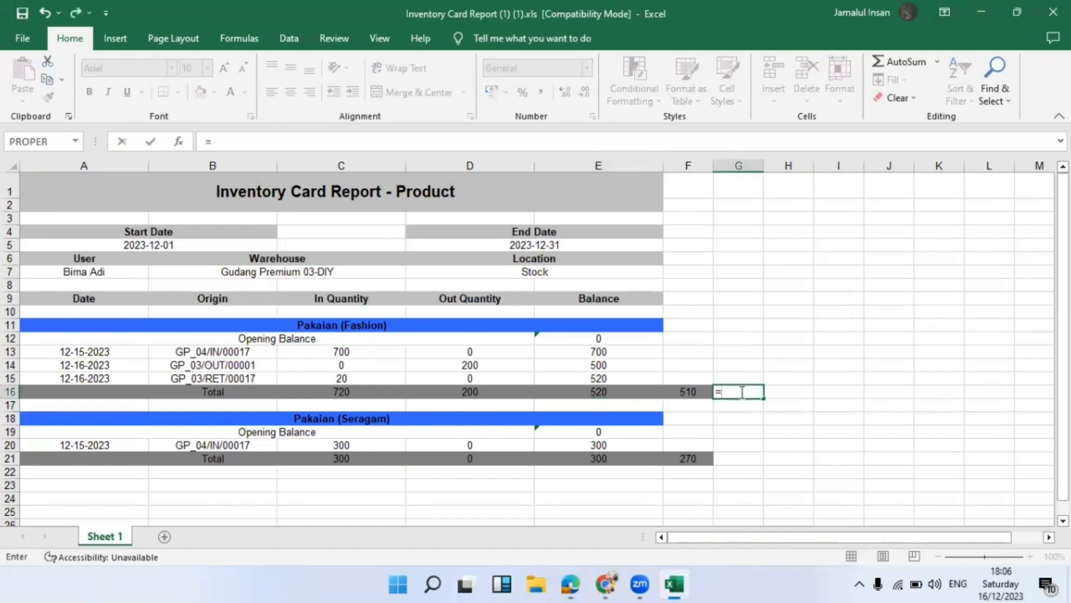
click(648, 395)
text(-)
key(Left)
key(Return)
key(Return)
key(Return)
key(Return)
key(Return)
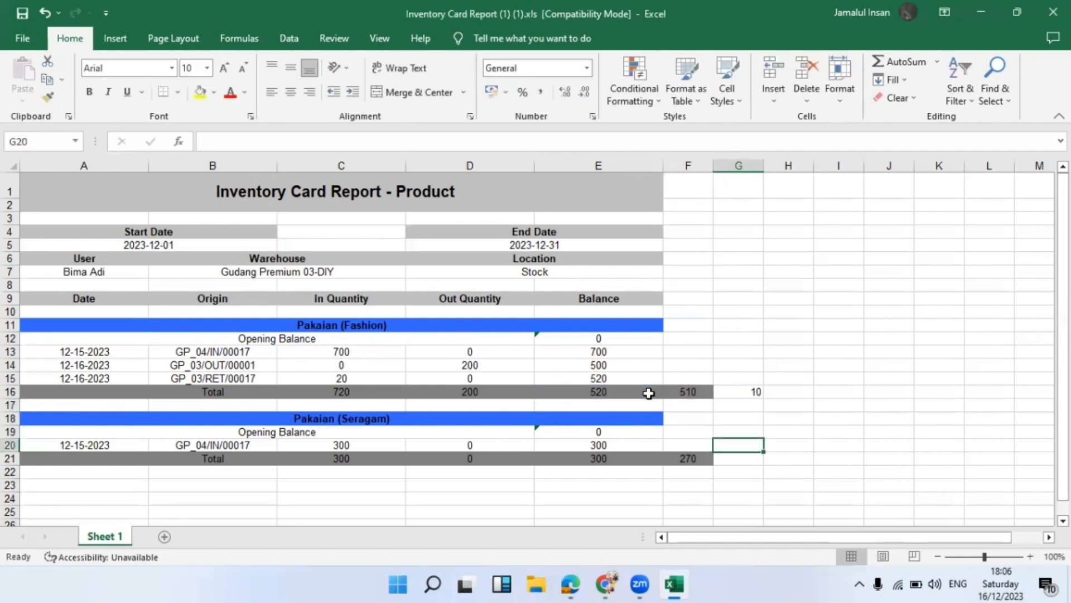
Enter =E21-F21 in G21 for the Pakaian (Seragam) difference of 30, then return to Odoo
text(=)
key(Left)
key(Left)
key(Left)
key(Right)
text(-)
key(Left)
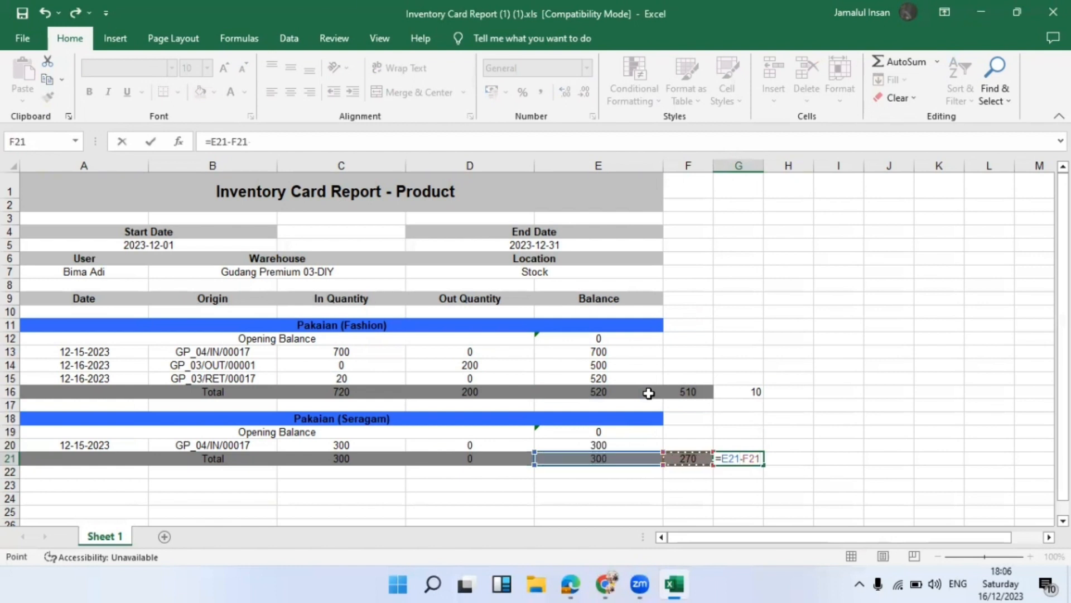
key(Return)
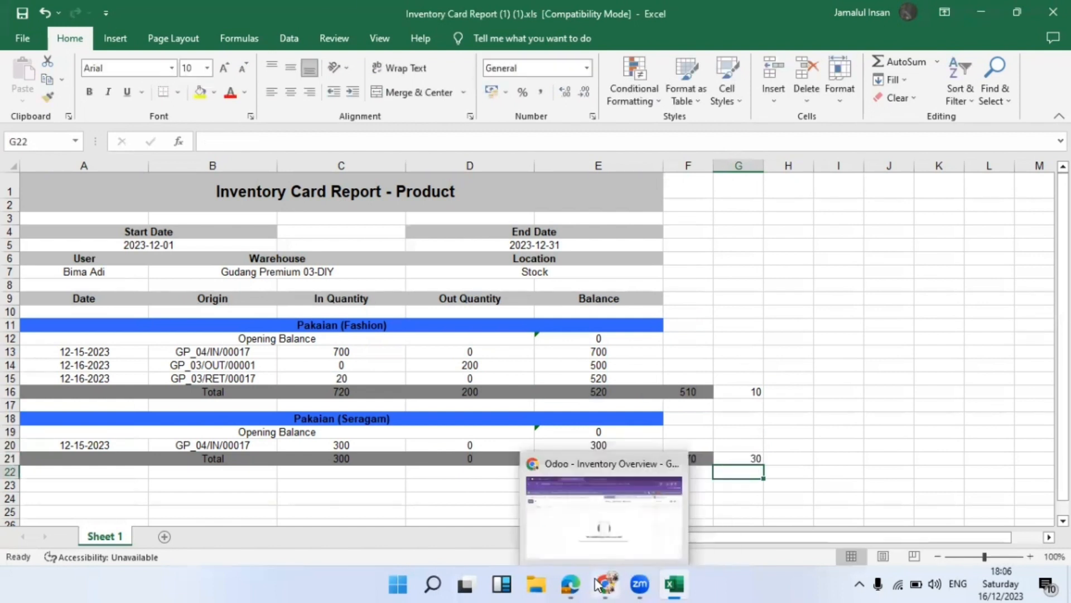
click(569, 519)
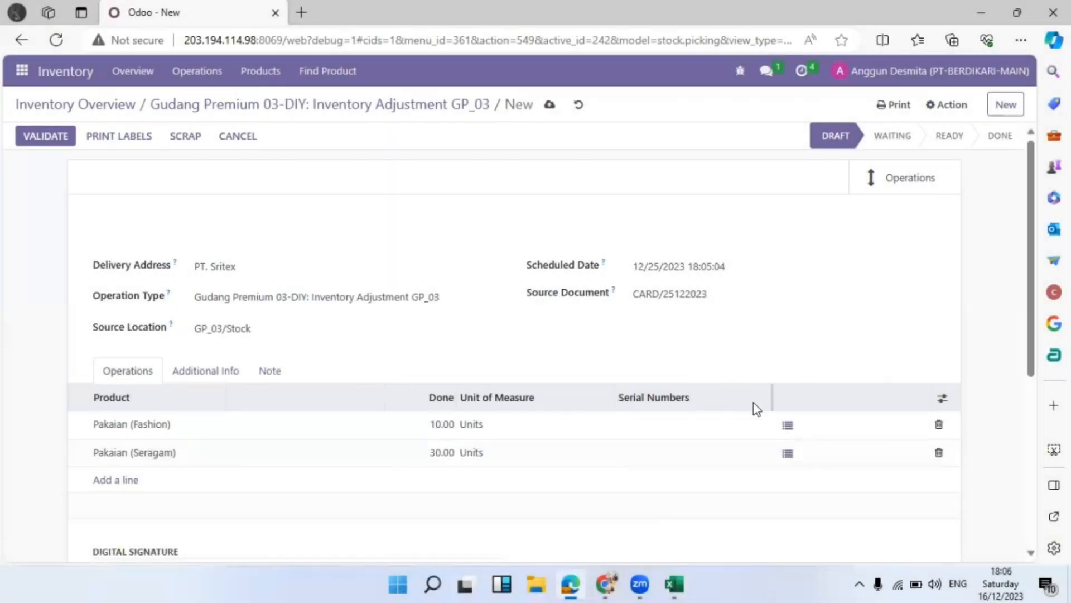
Set destination package GP01200001 in the Pakaian (Fashion) line's detailed operations and confirm
click(788, 427)
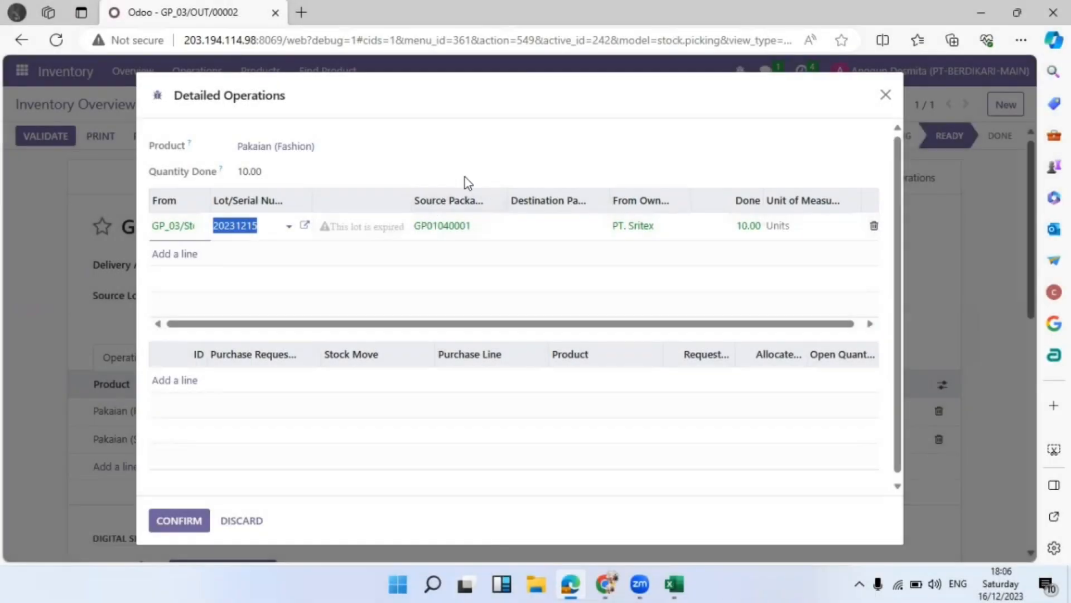
click(563, 224)
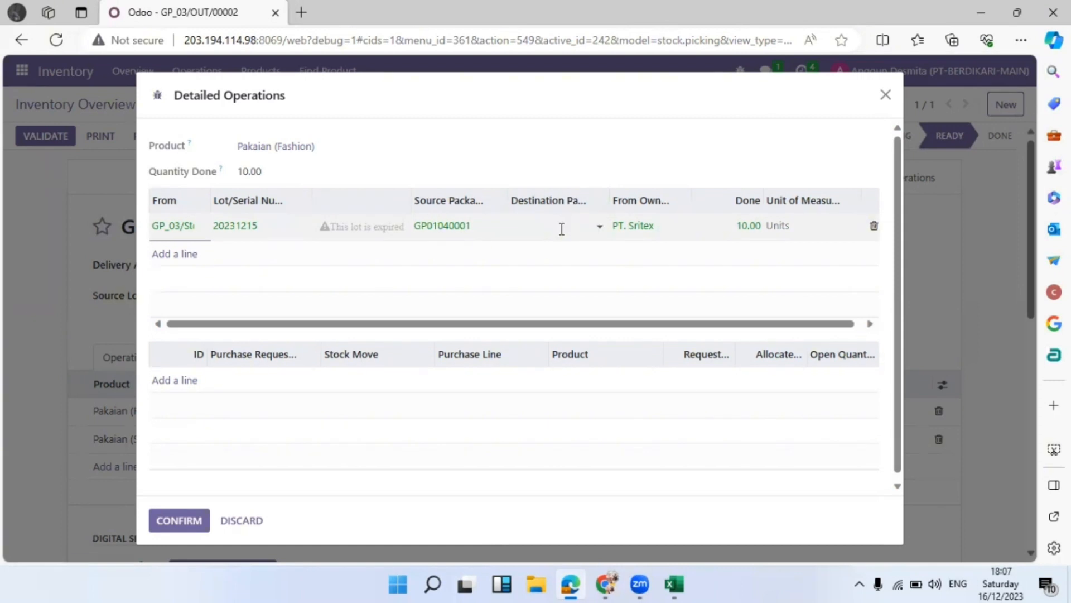
click(562, 230)
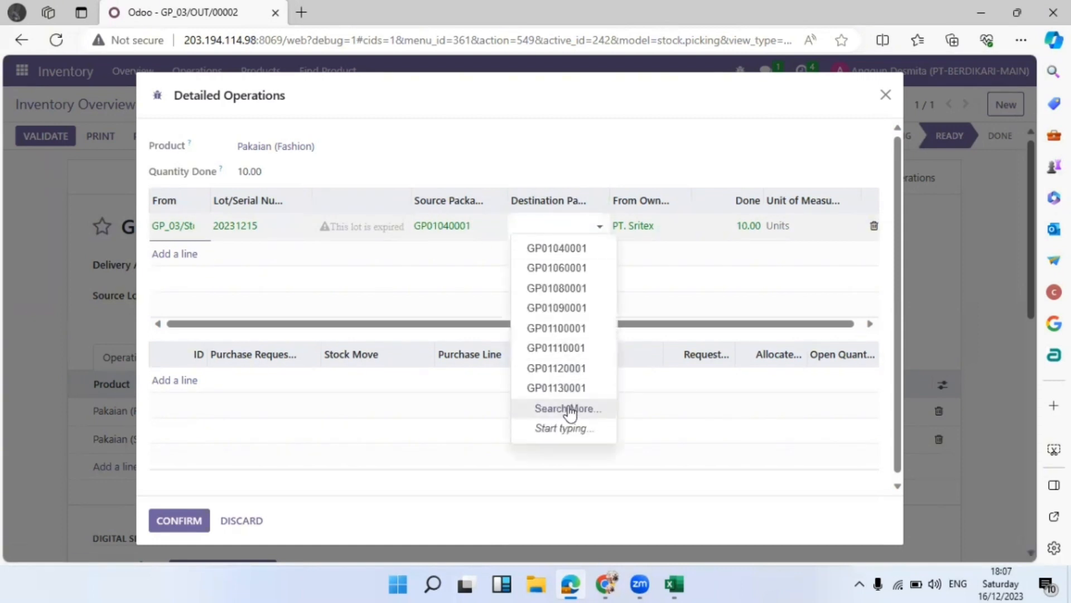
click(569, 411)
scroll(534, 388, down, 4)
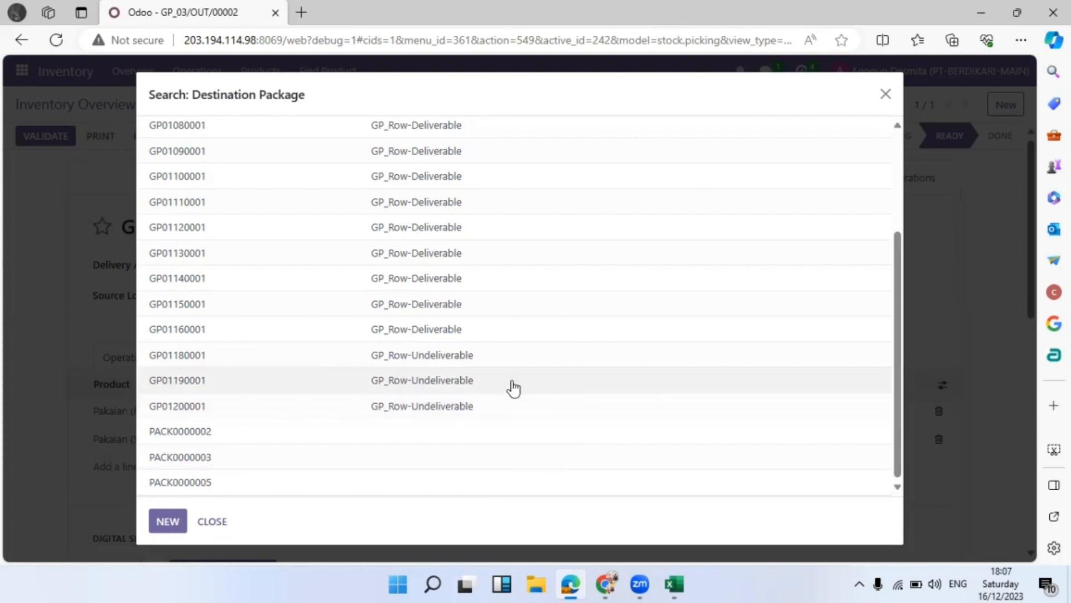
click(509, 406)
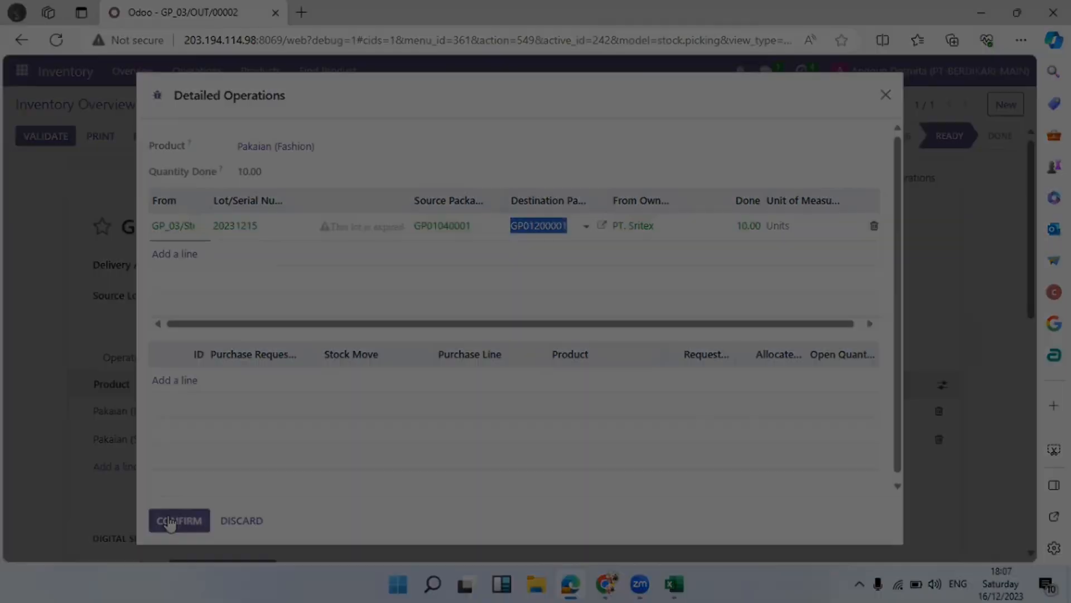
click(166, 520)
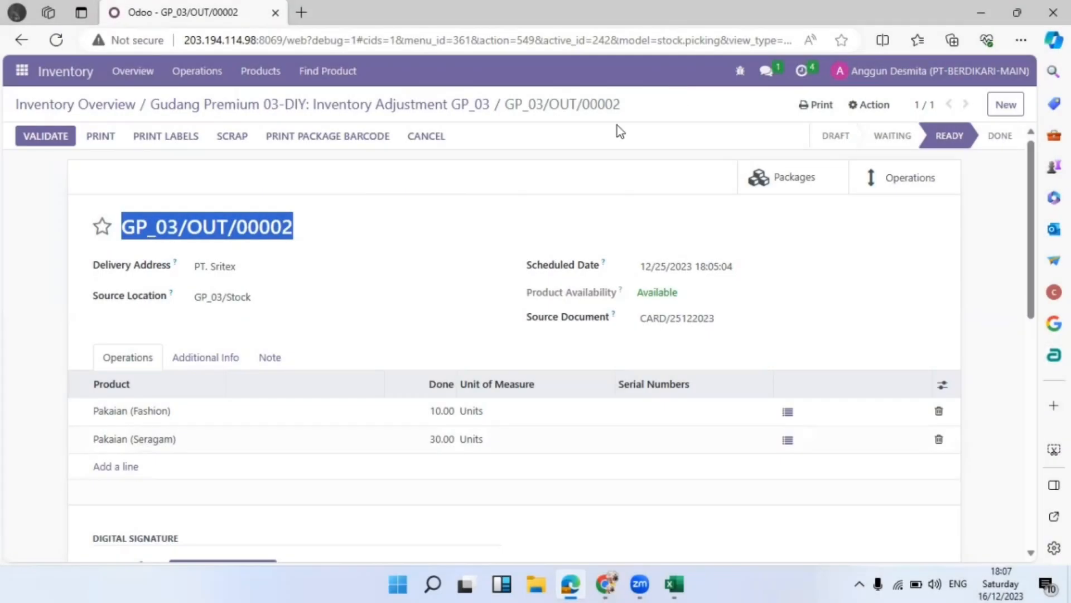
Open a colleague's chat and begin a message asking them to validate the transfer
click(767, 70)
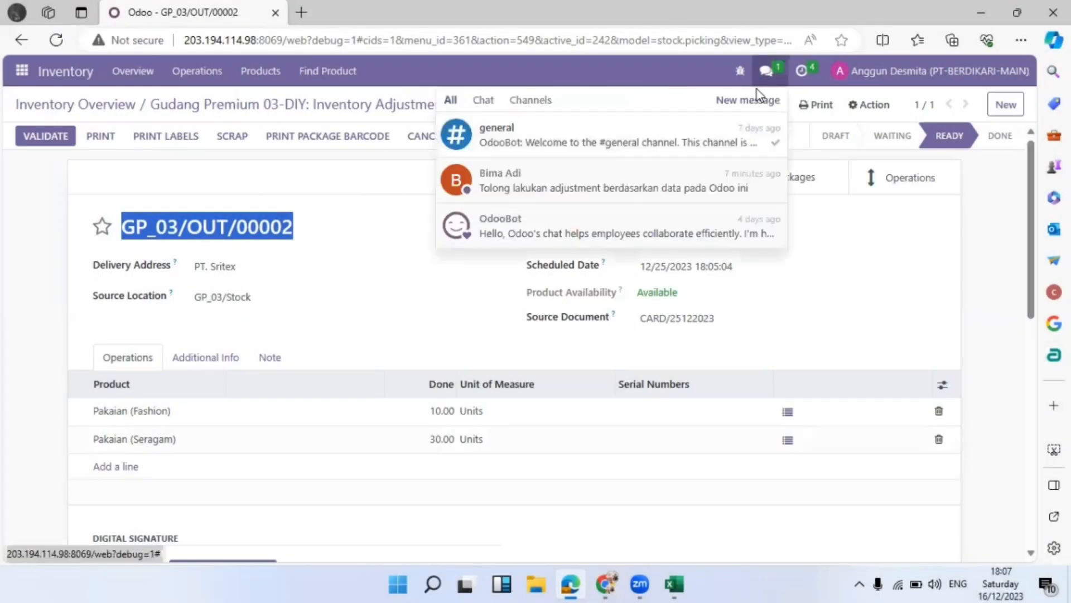
click(586, 180)
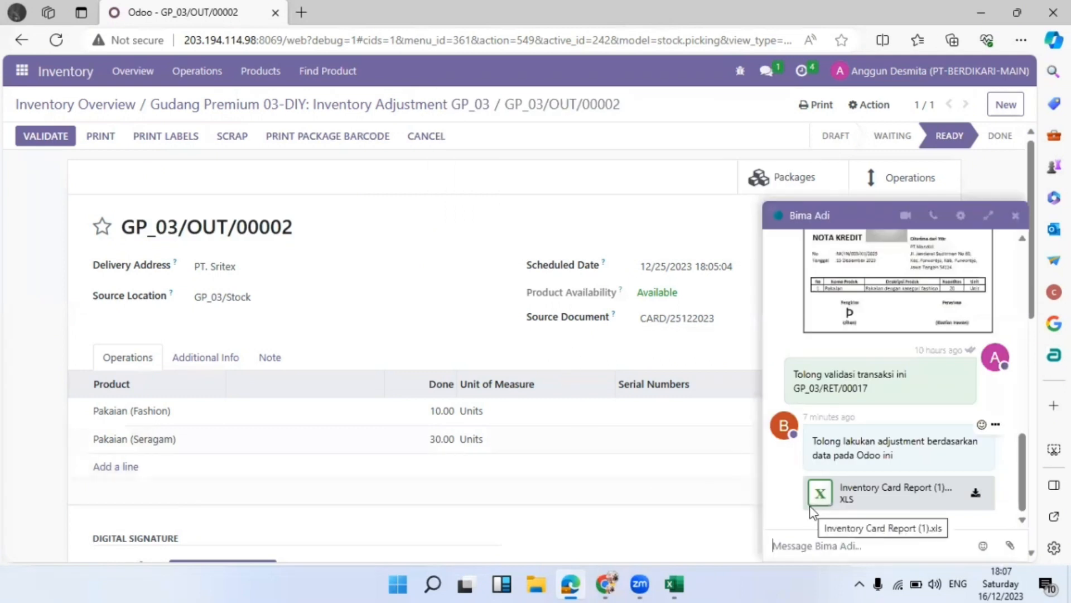
text(s)
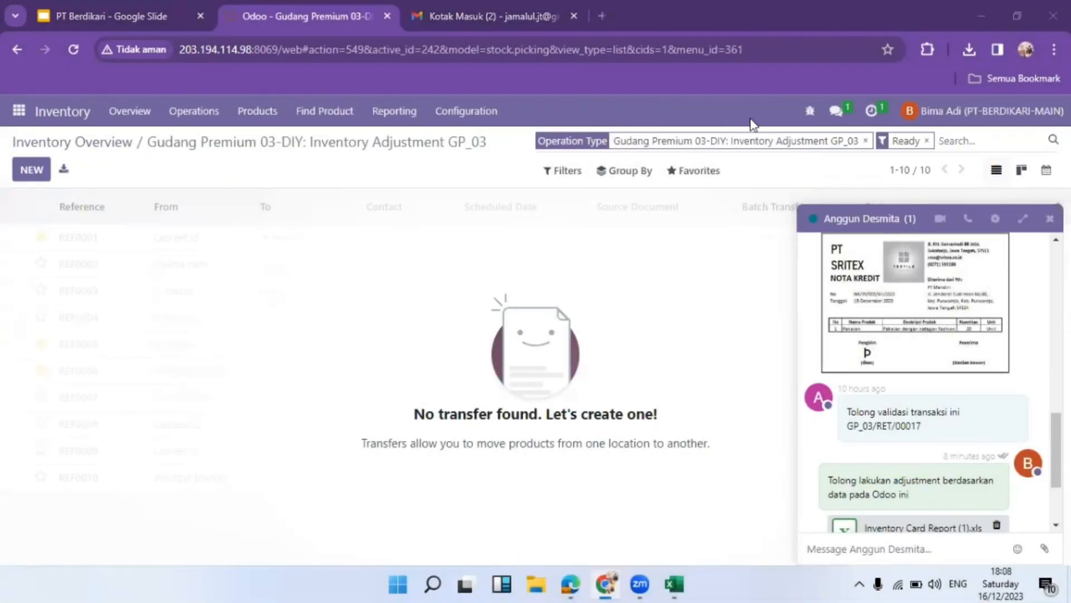
Clear the Ready filter and open transfer GP_03/OUT/00002
scroll(988, 478, down, 3)
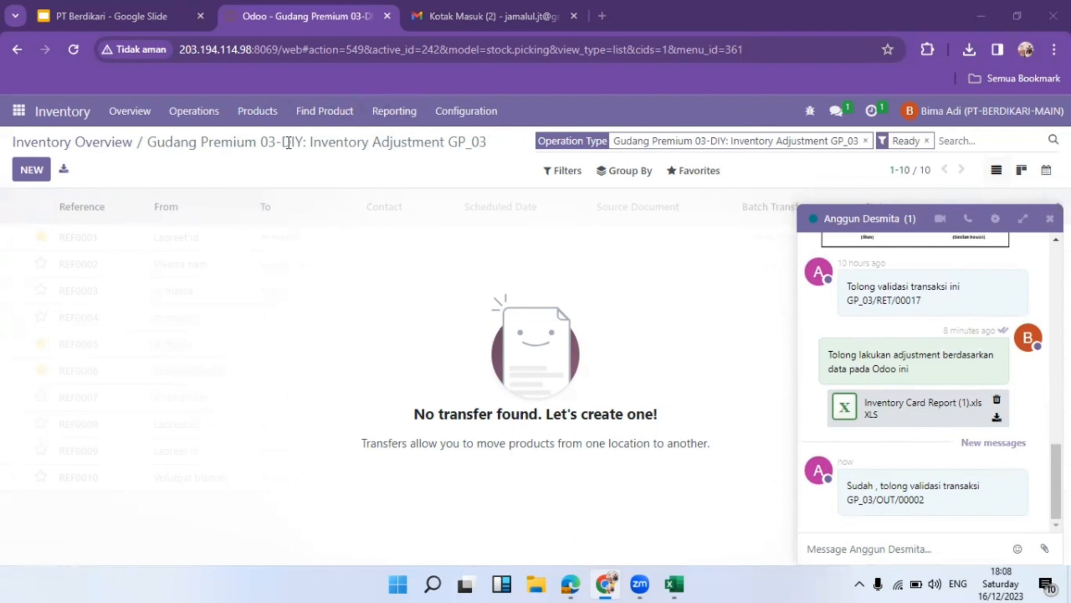
click(926, 141)
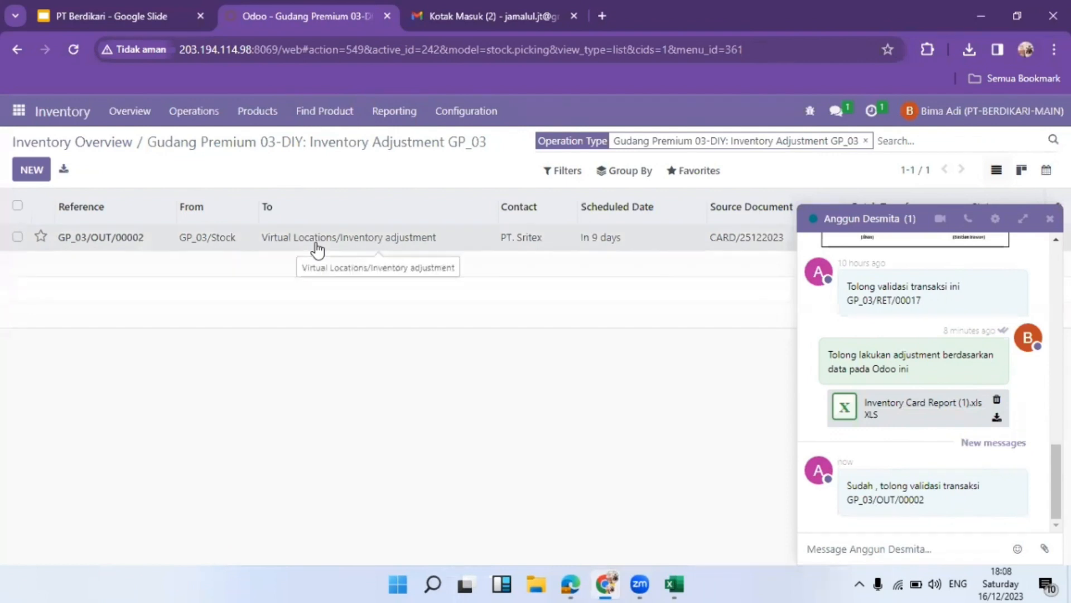
click(316, 245)
scroll(203, 336, down, 1)
scroll(206, 338, down, 5)
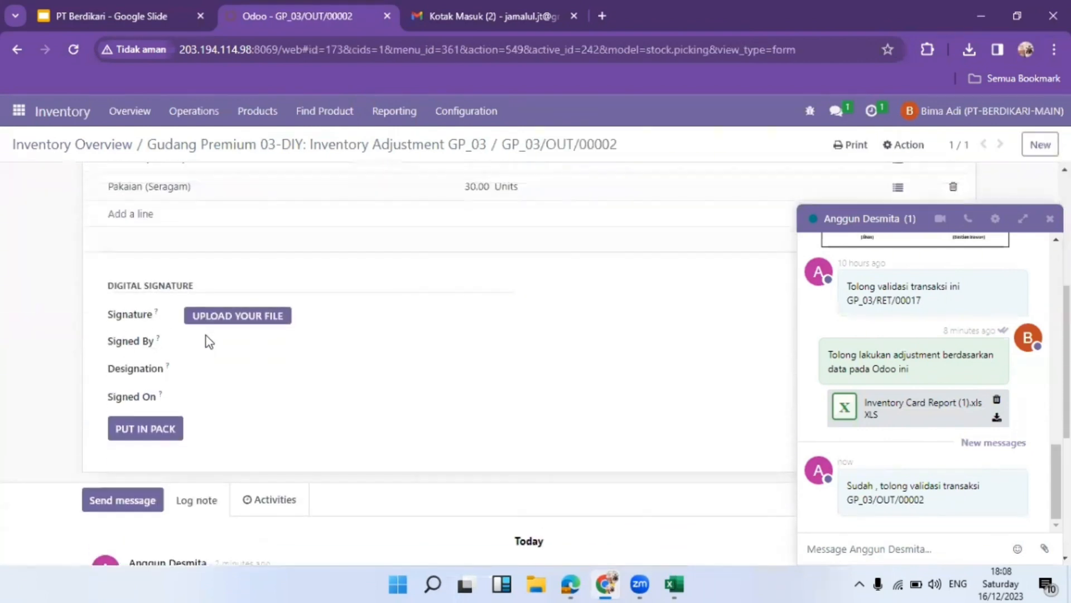
scroll(567, 373, up, 5)
scroll(562, 394, down, 3)
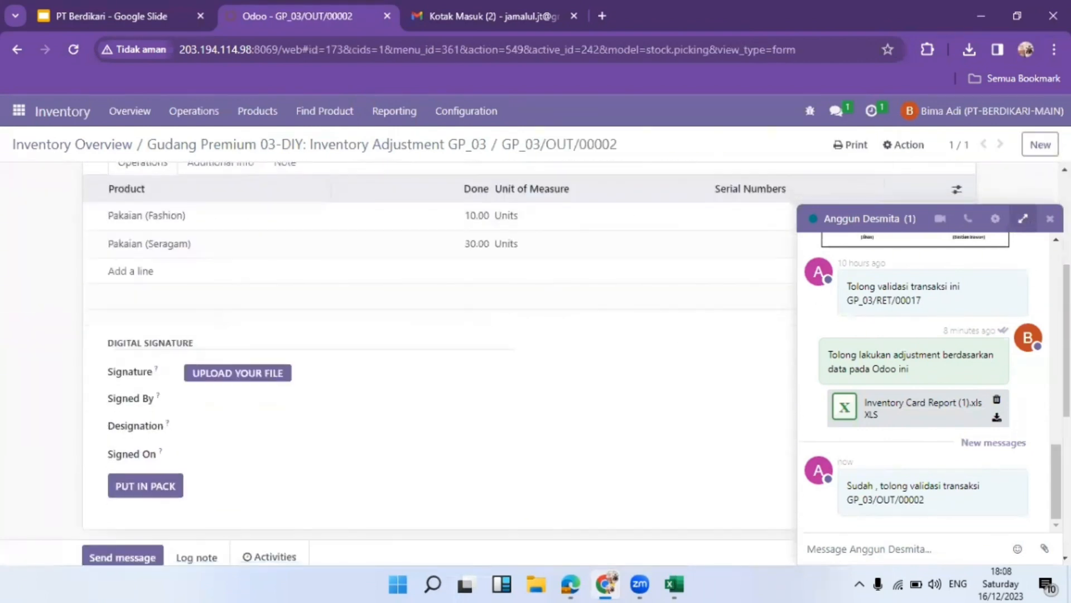
Close the chat window, dismiss the signature file upload, and validate the transfer
click(1050, 218)
scroll(550, 322, up, 4)
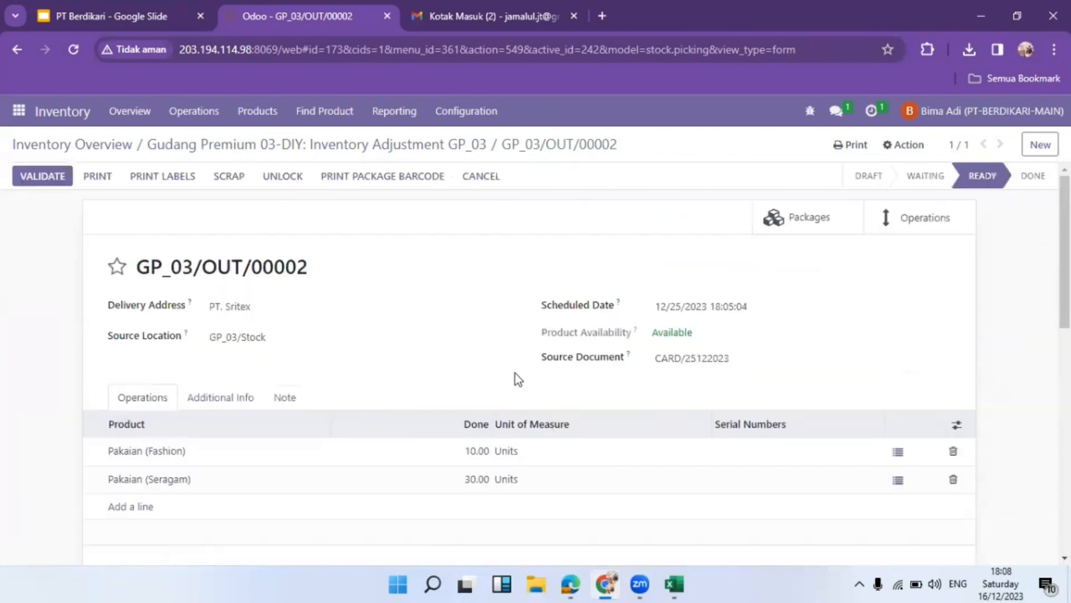
scroll(502, 466, down, 5)
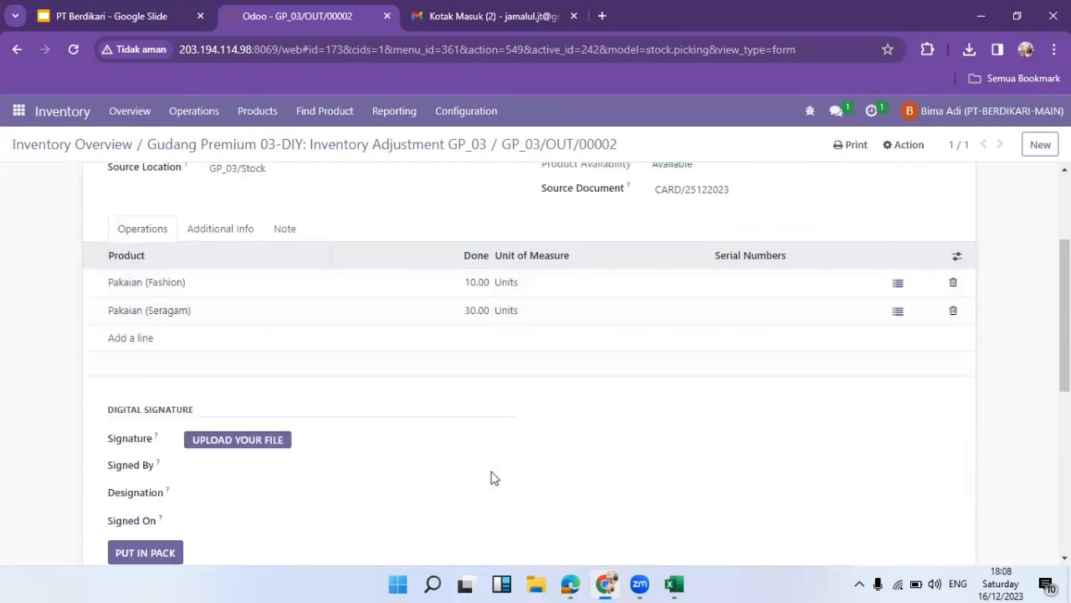
click(232, 374)
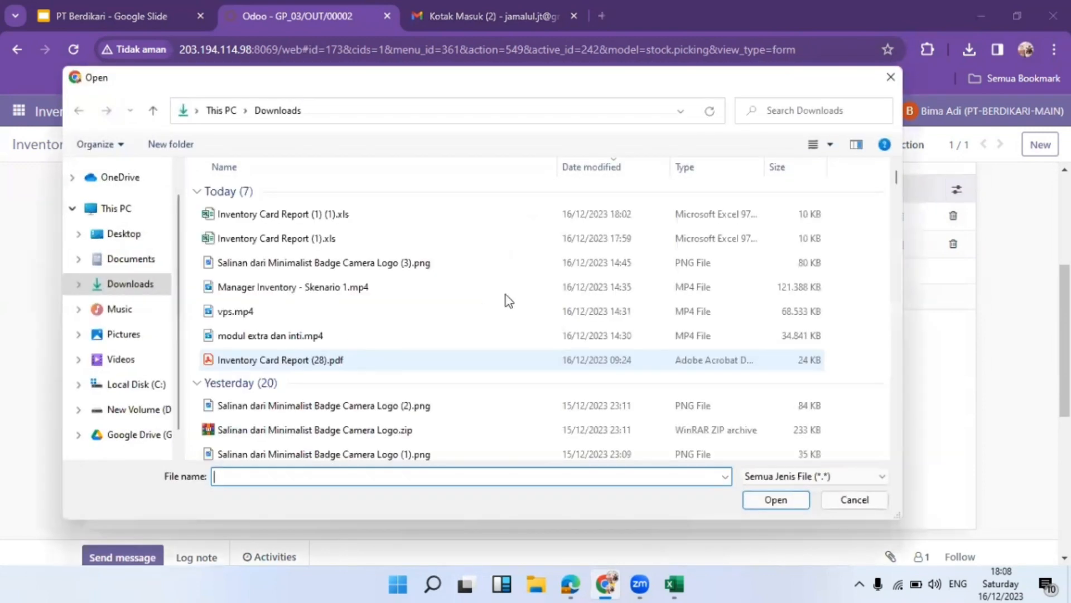
click(137, 259)
scroll(328, 328, down, 1)
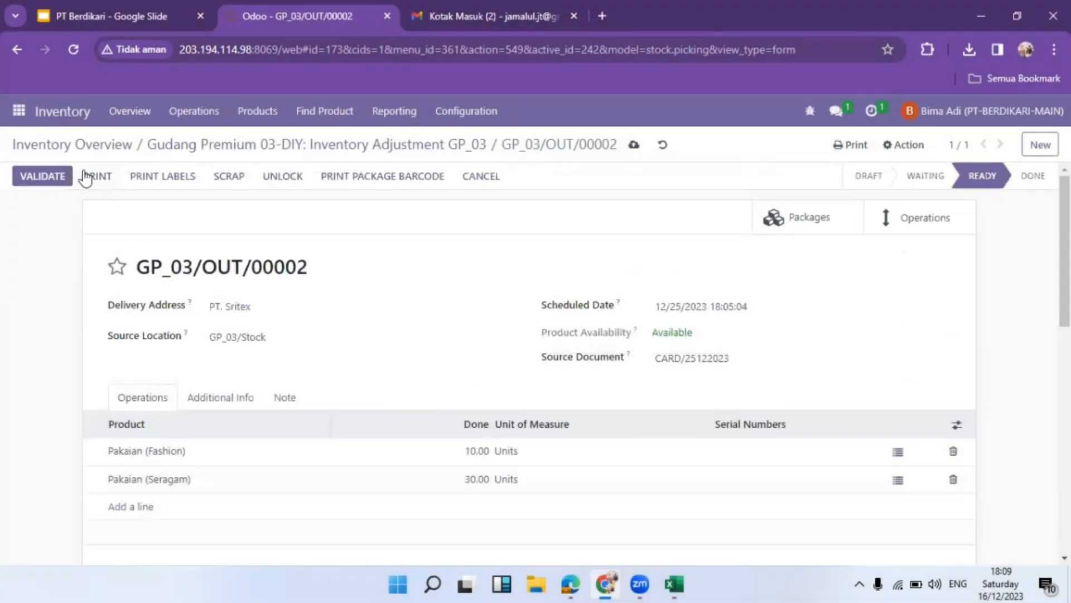
click(68, 176)
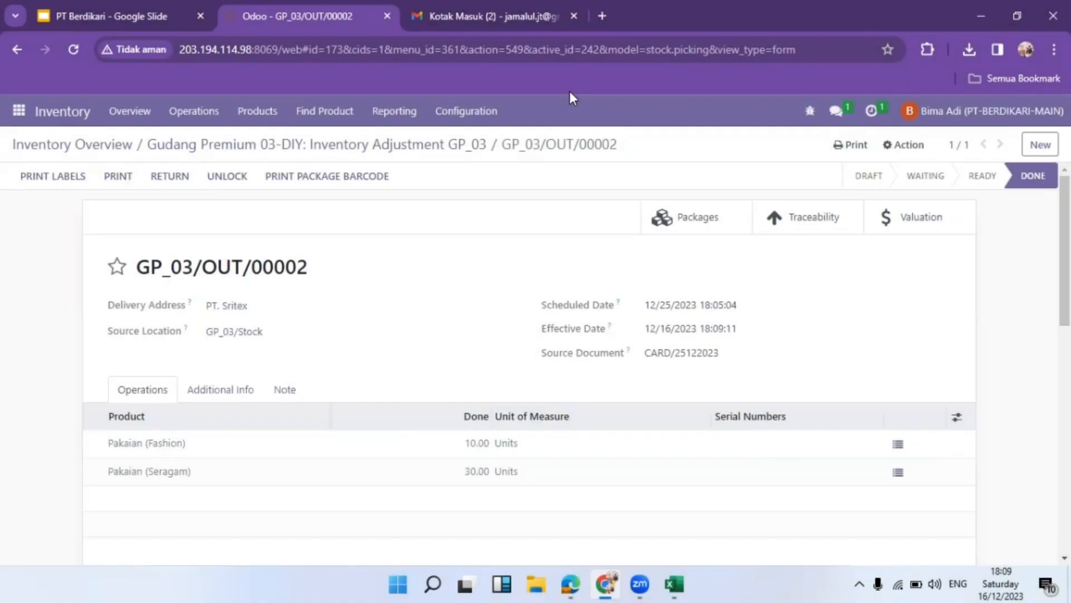
Back on the Odoo transfer, print and download its Delivery Slip PDF
click(140, 10)
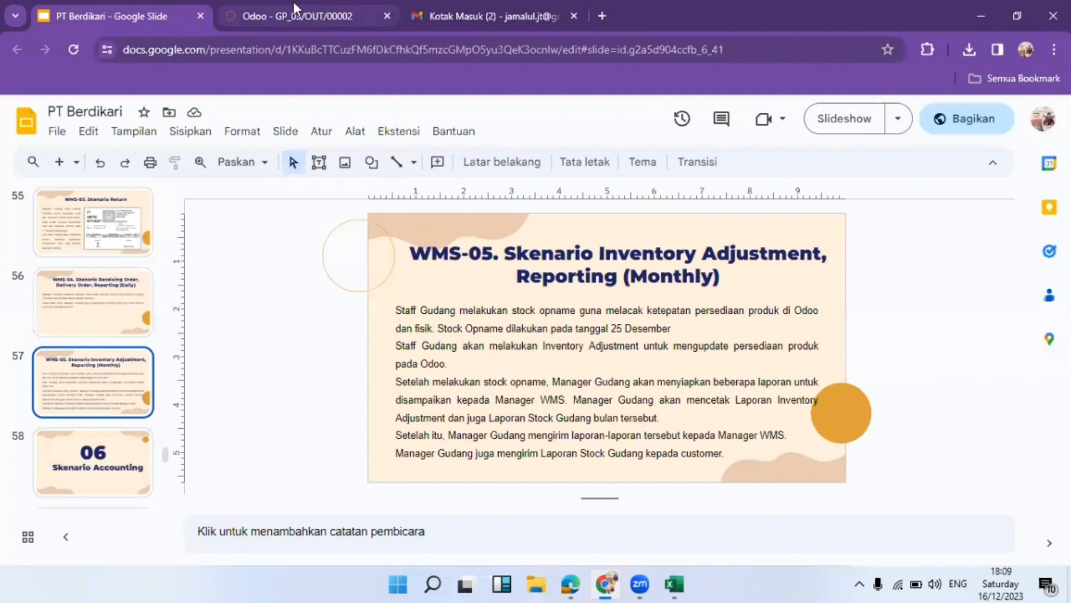
mouse_move(292, 4)
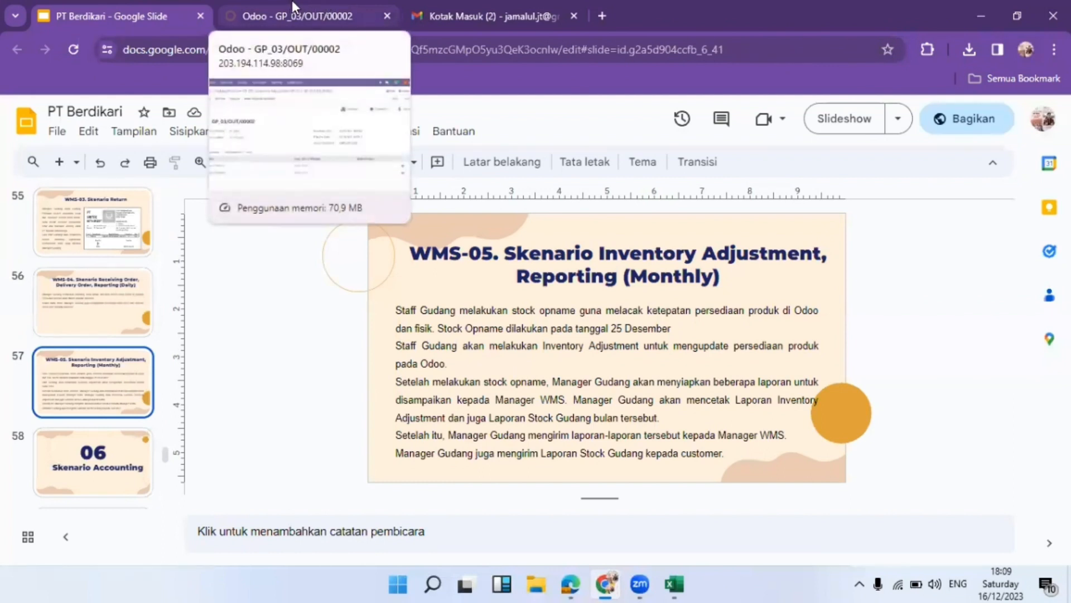
click(292, 7)
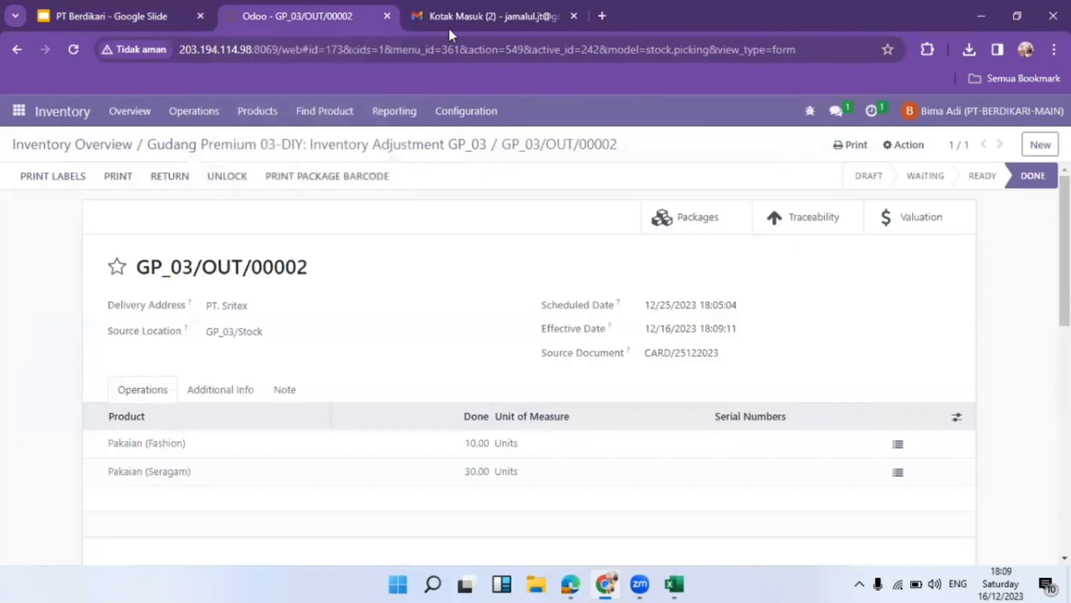
click(852, 149)
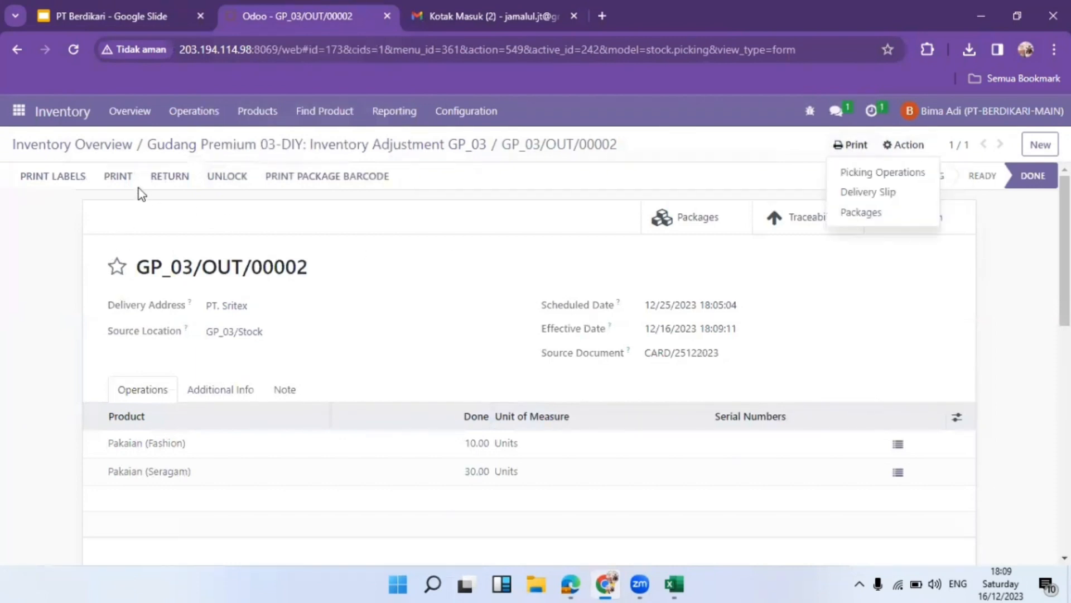
click(116, 177)
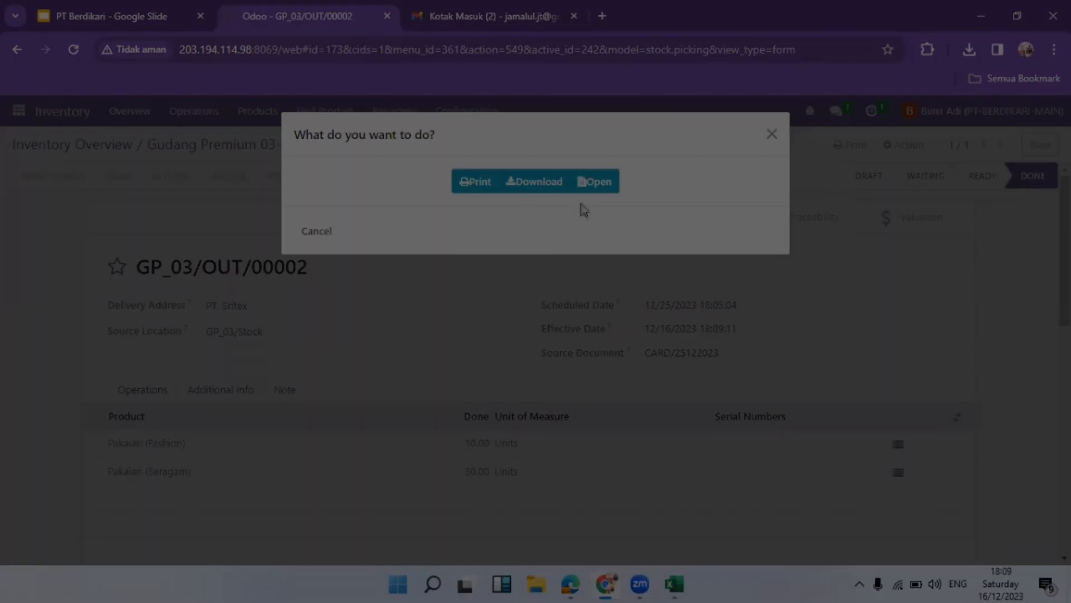
click(536, 182)
Print the Inventory Card Report starting 12/01/2023, then open a colleague's chat
click(390, 114)
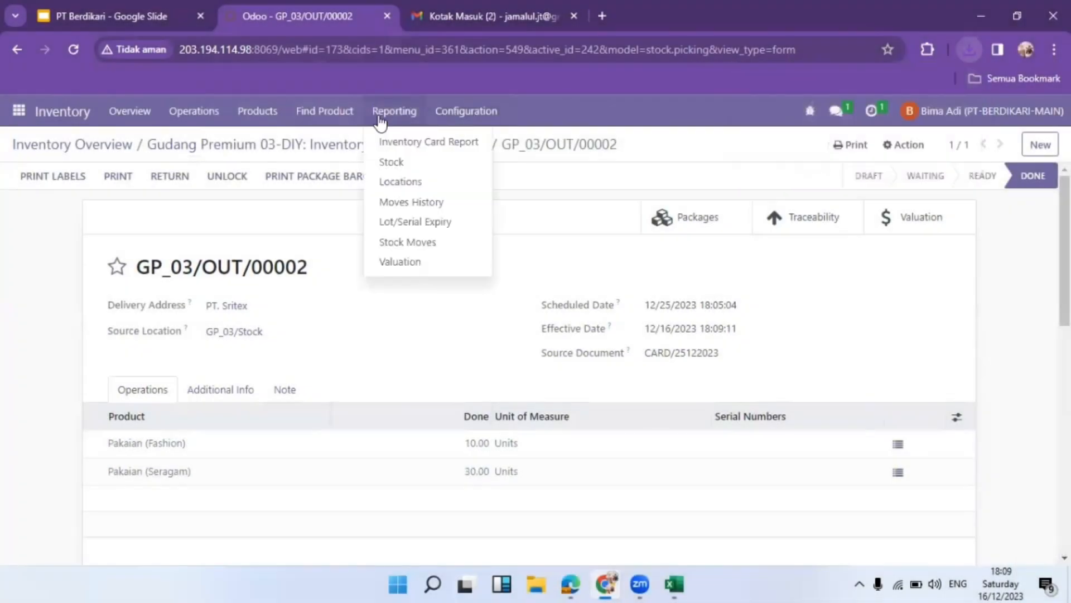
click(419, 146)
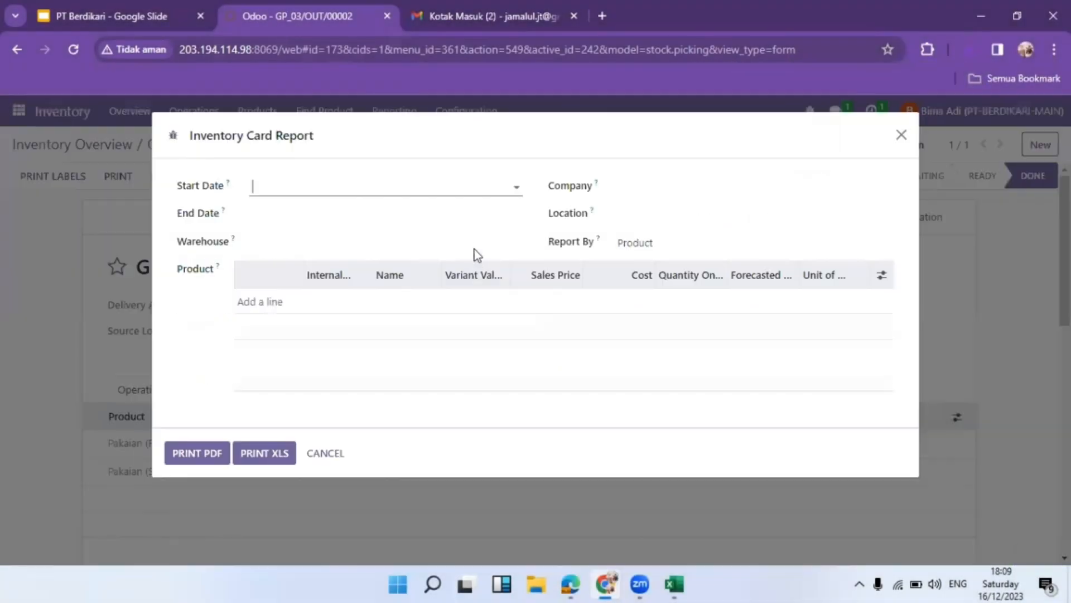
click(441, 191)
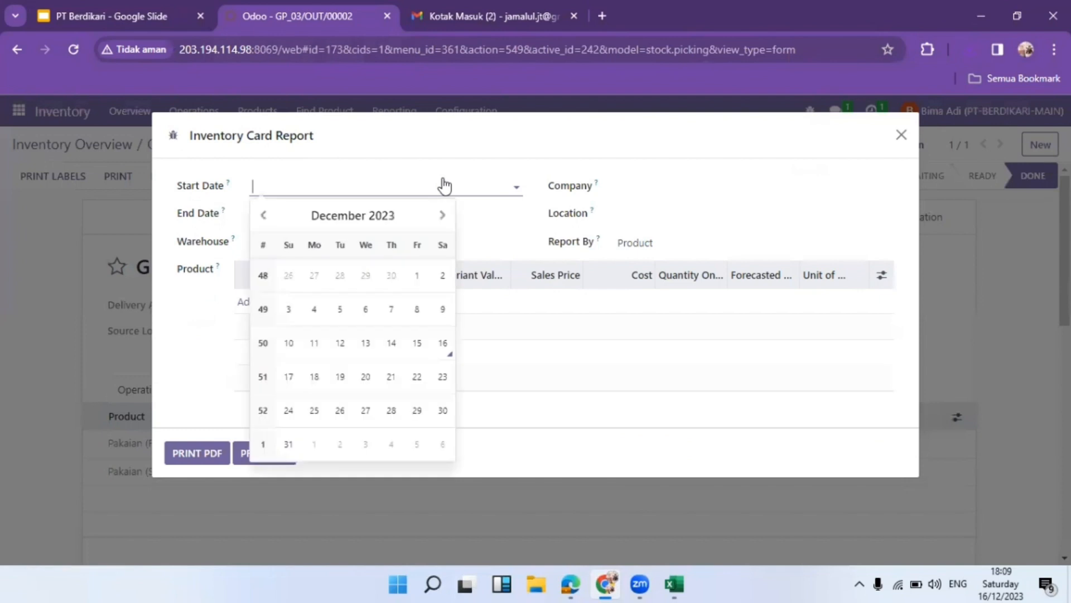
click(414, 276)
click(451, 216)
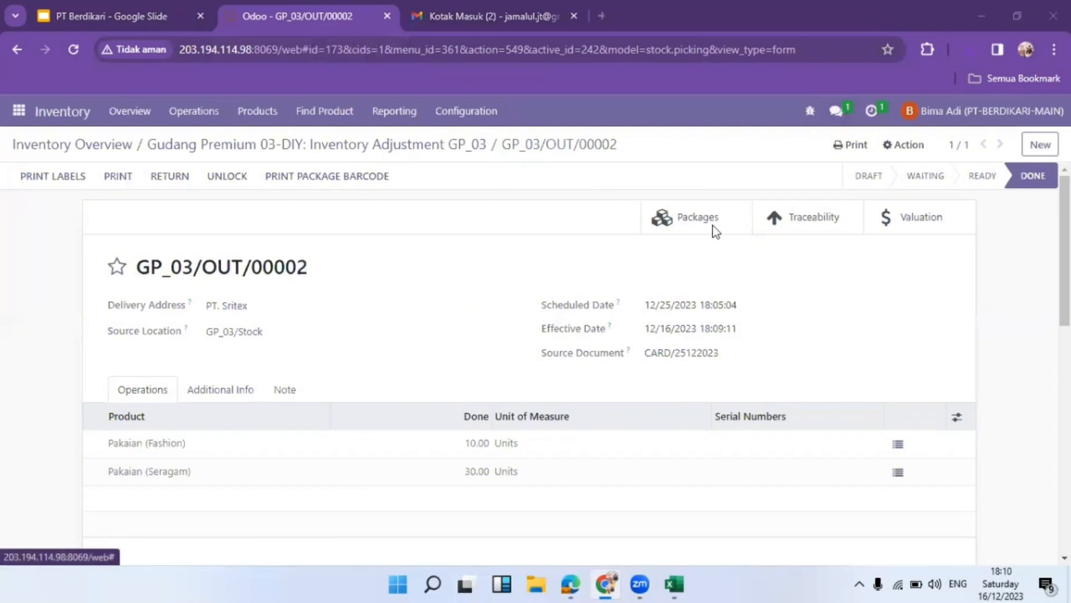
click(835, 111)
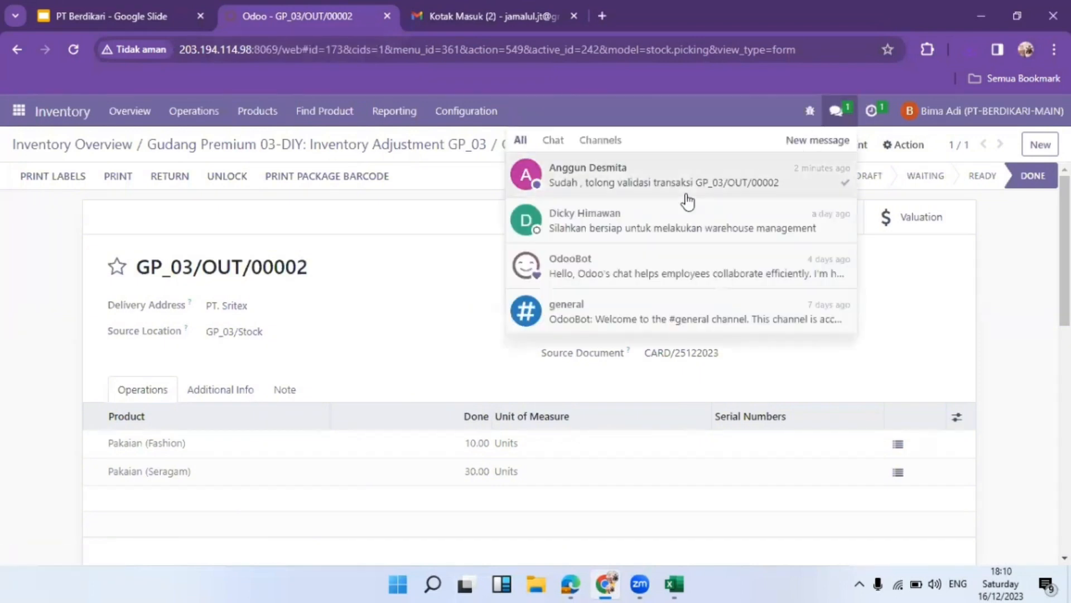
click(686, 229)
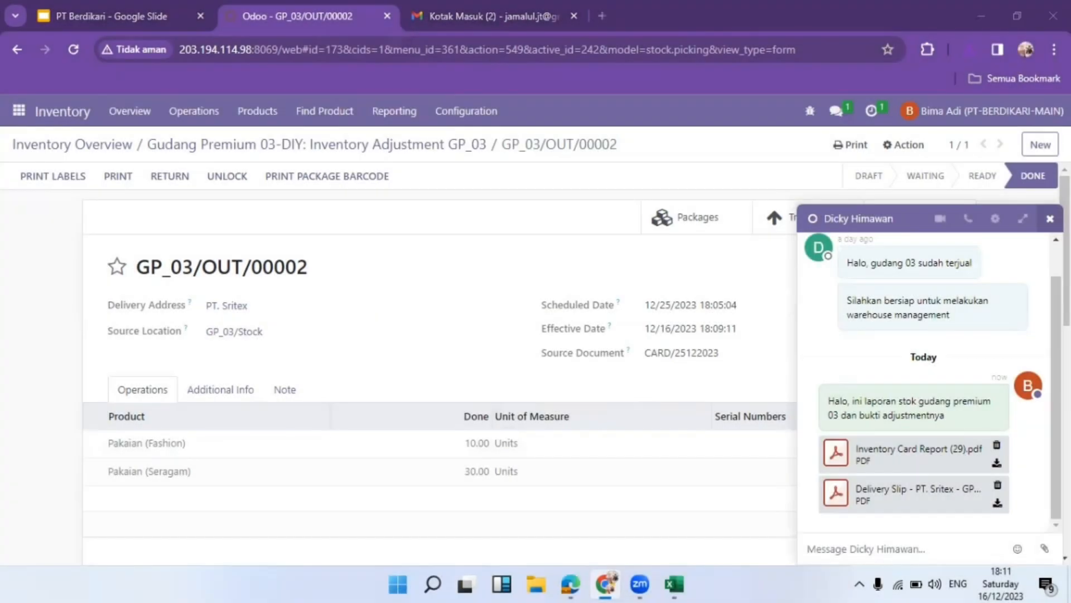
Close the chat, switch to the Contacts app and start searching for Sritex
click(1050, 218)
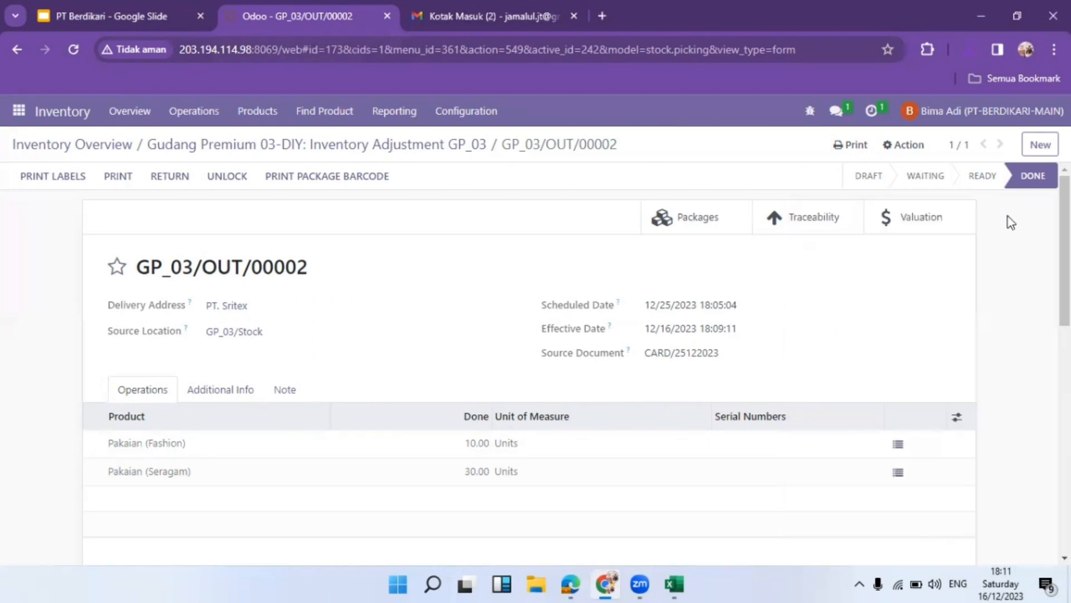
click(18, 110)
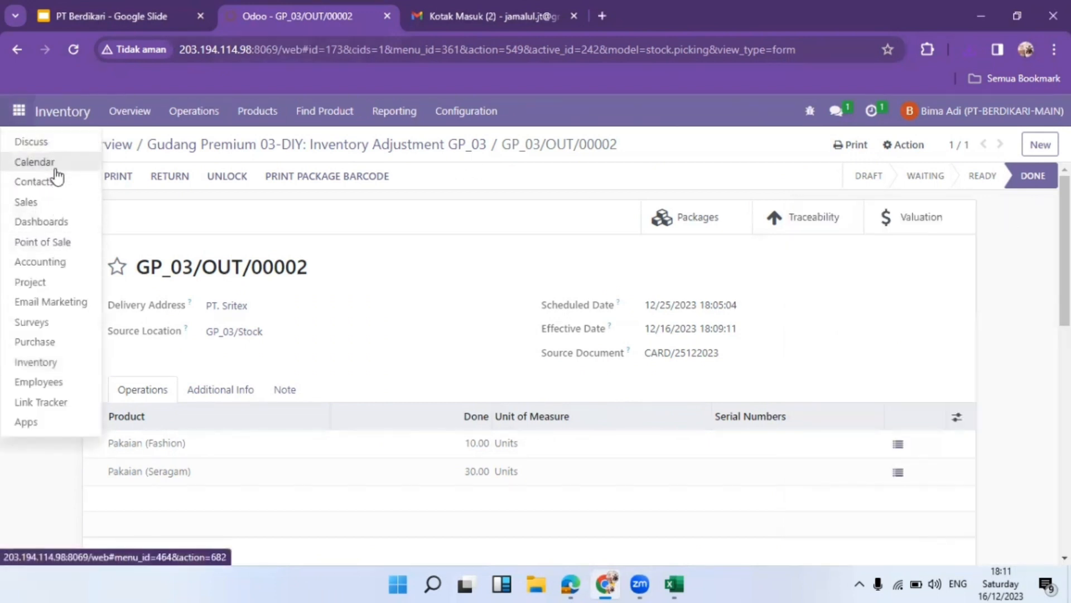
click(56, 182)
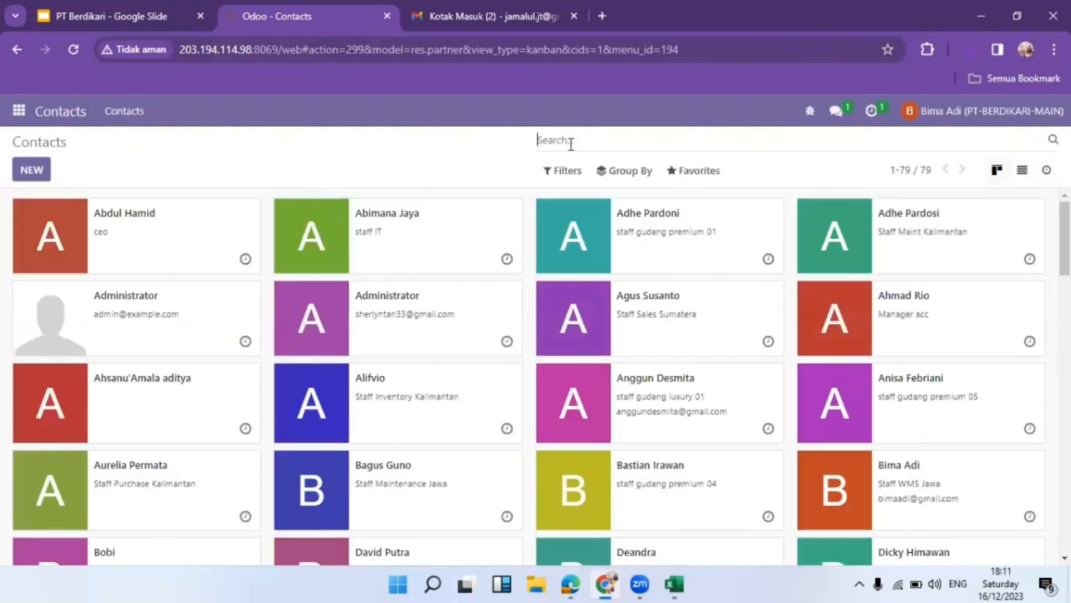
text(slide)
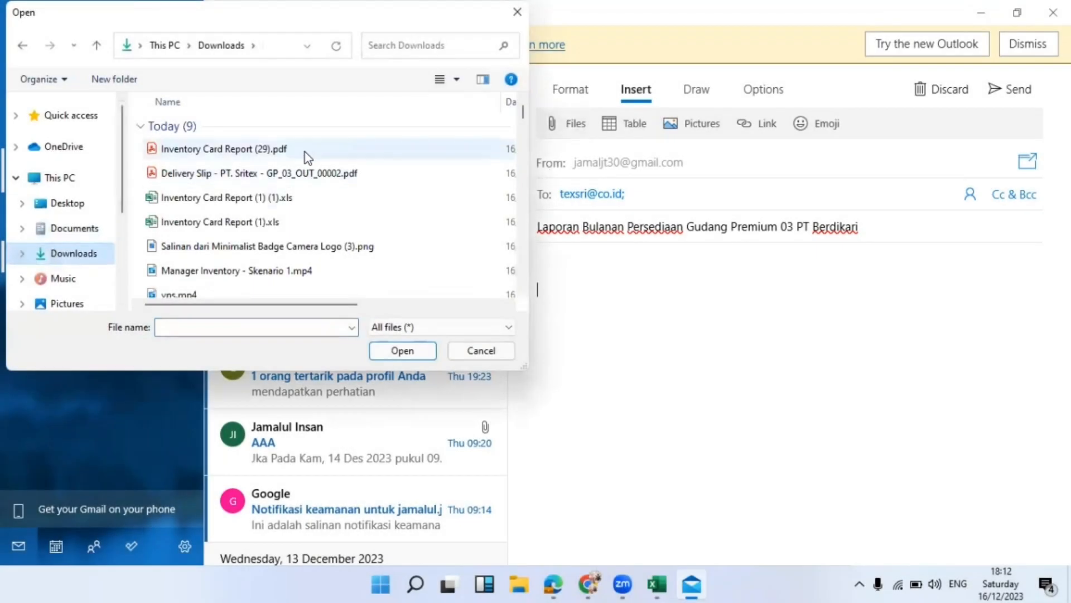
Attach Inventory Card Report (29).pdf to the email, send it, and return to the Odoo browser
double_click(306, 157)
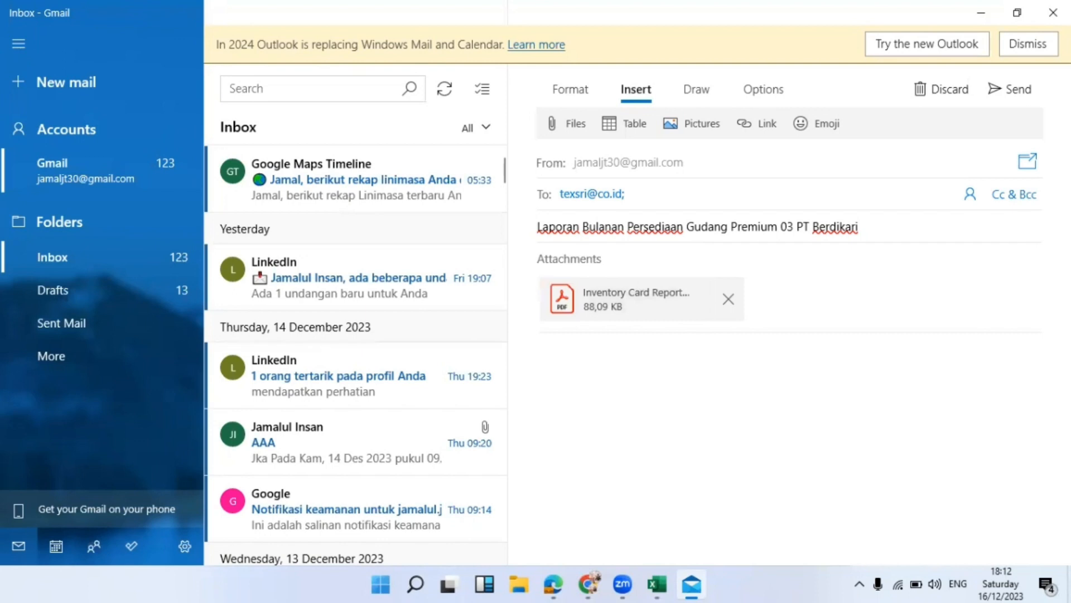
click(1013, 87)
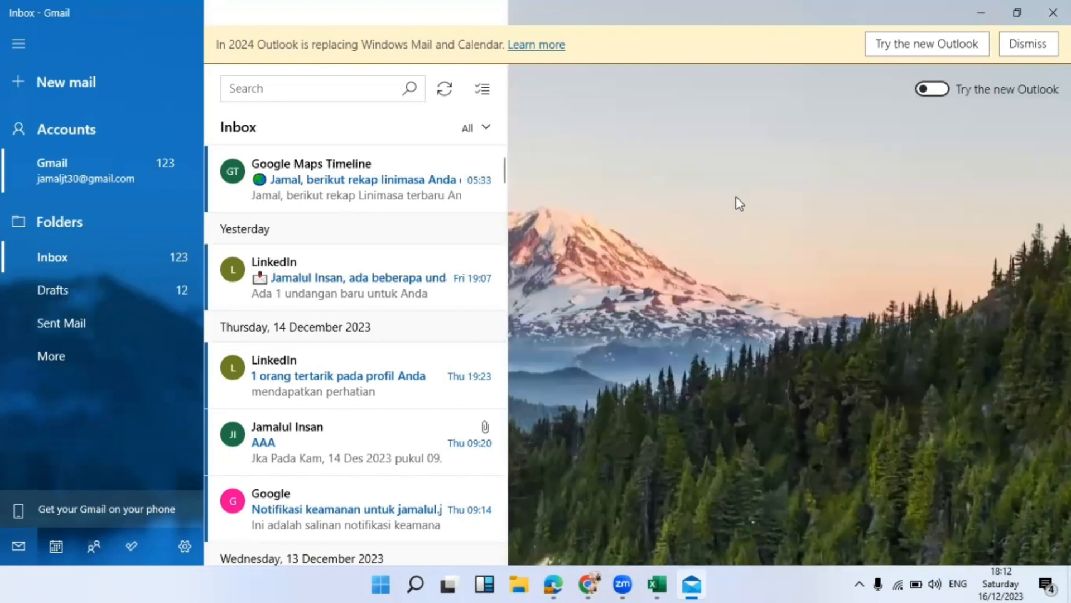
click(1016, 13)
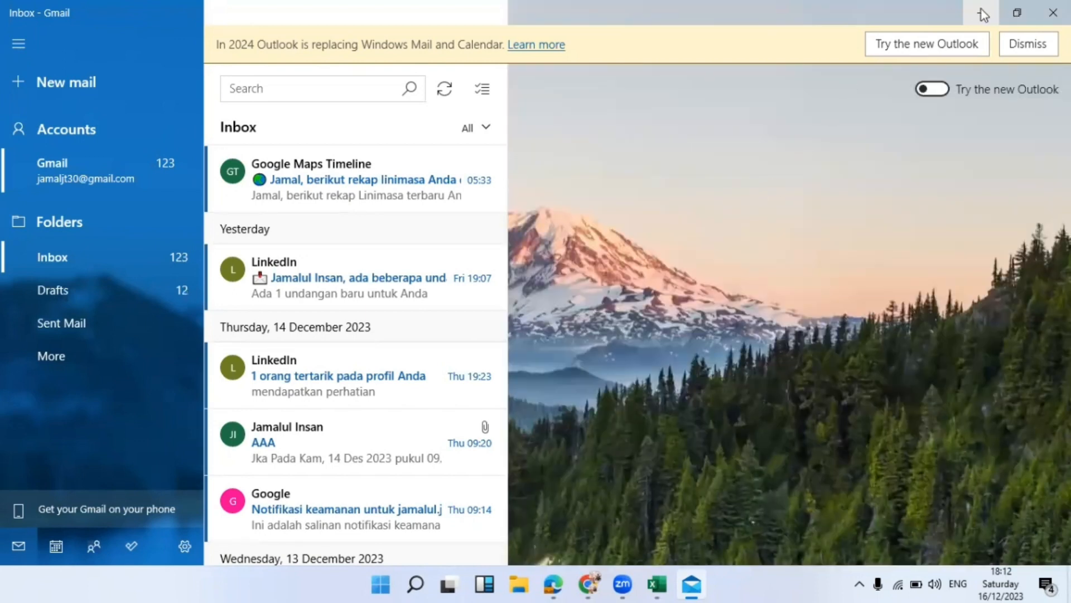
click(982, 15)
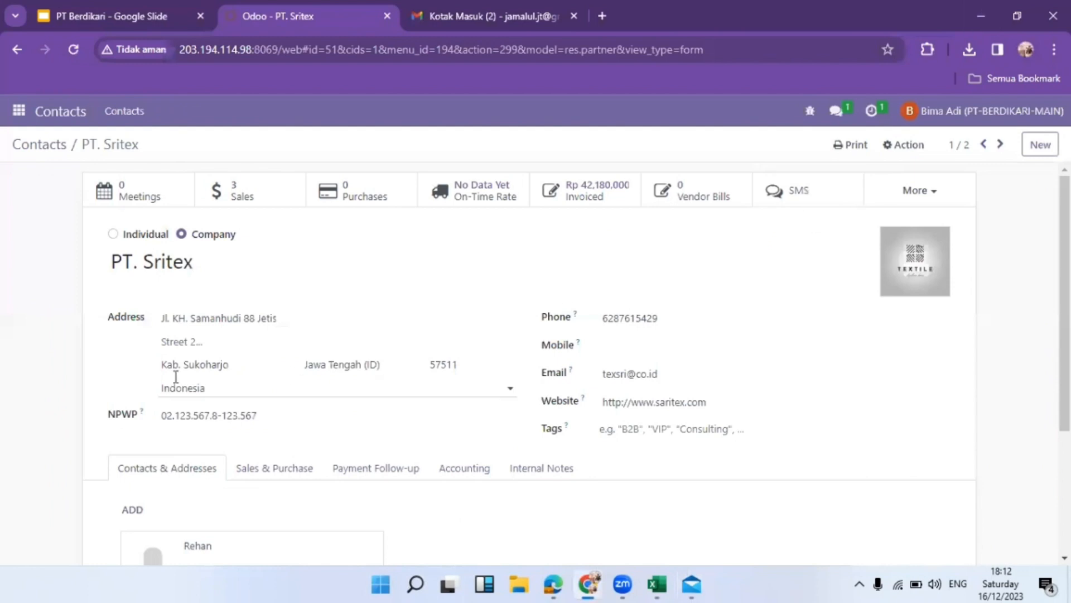
Open the Discuss app from the Odoo apps menu
click(19, 111)
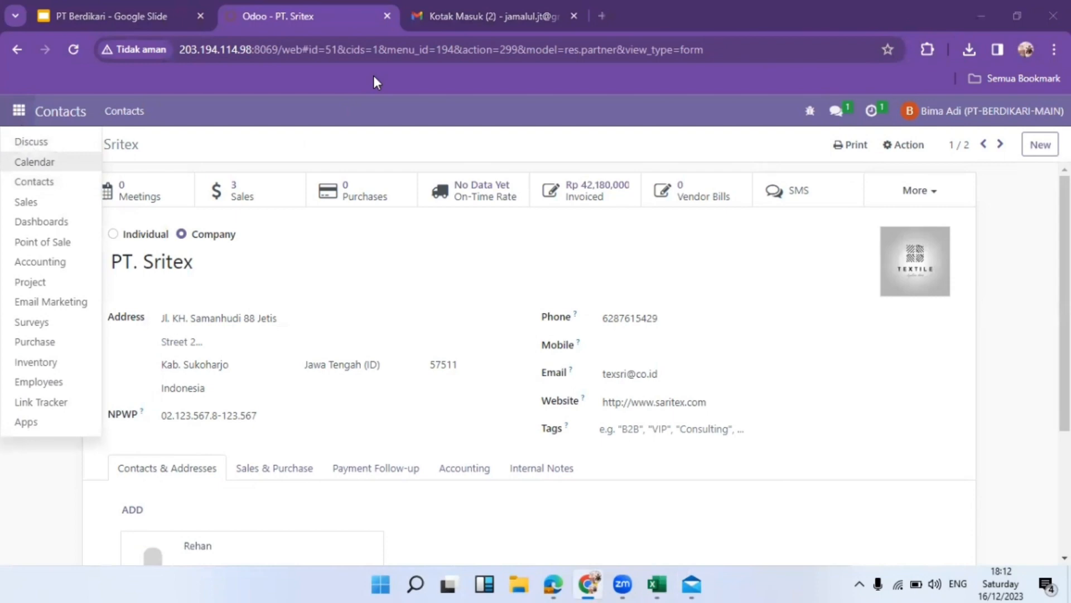
click(32, 142)
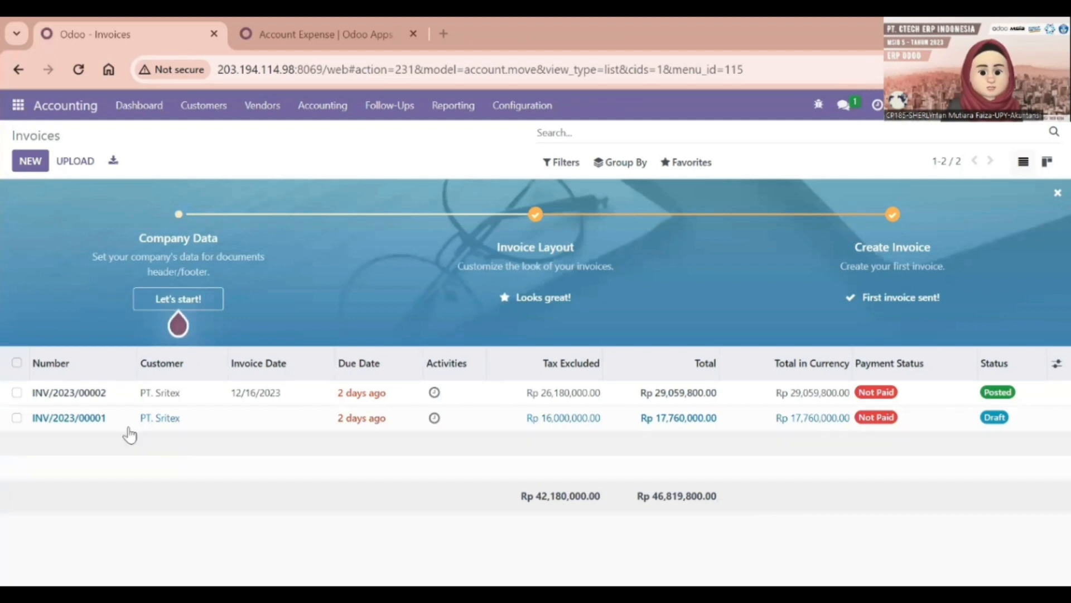
Open draft INV/2023/00001, date it 12/16/2023 and post it
double_click(99, 420)
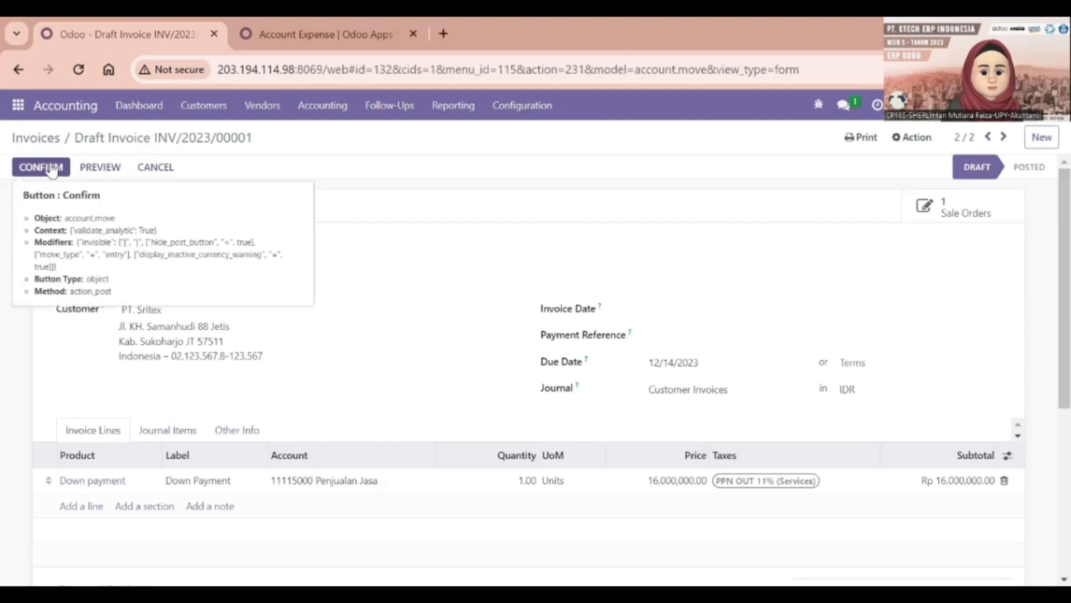
click(678, 315)
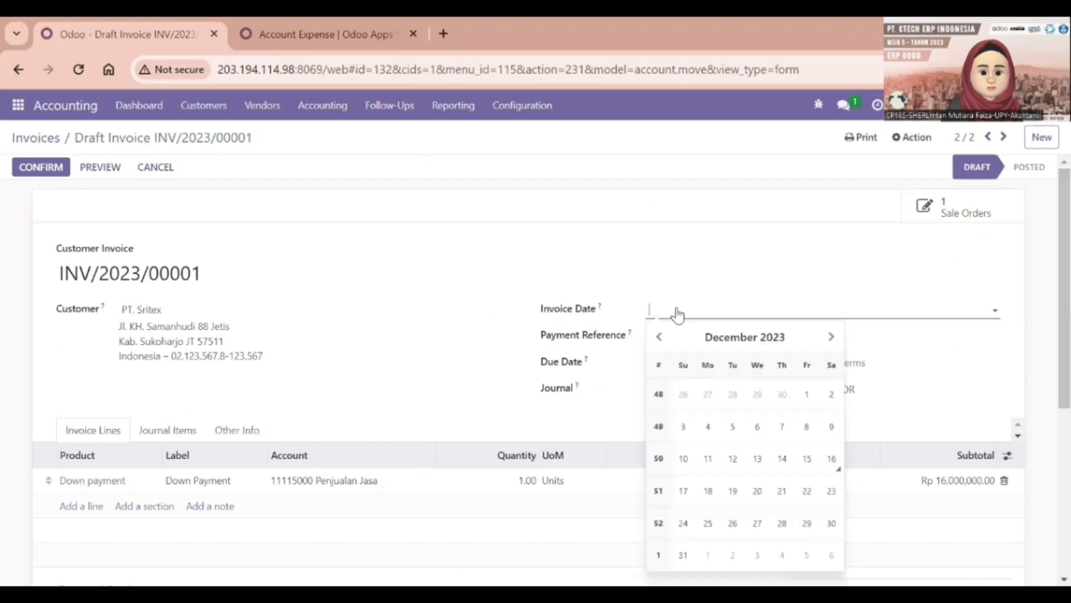
click(832, 457)
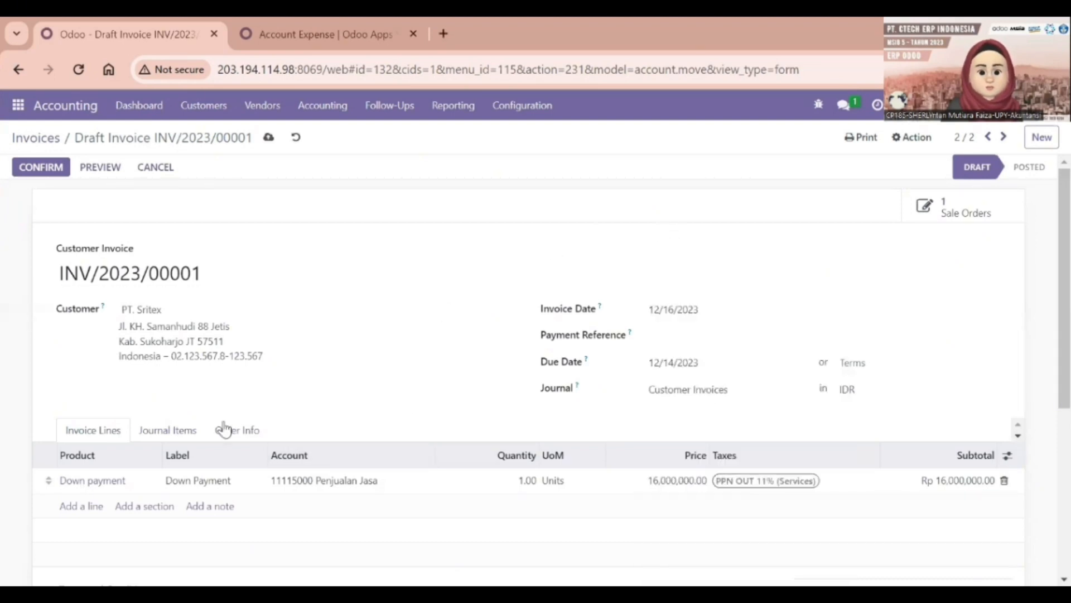
click(41, 167)
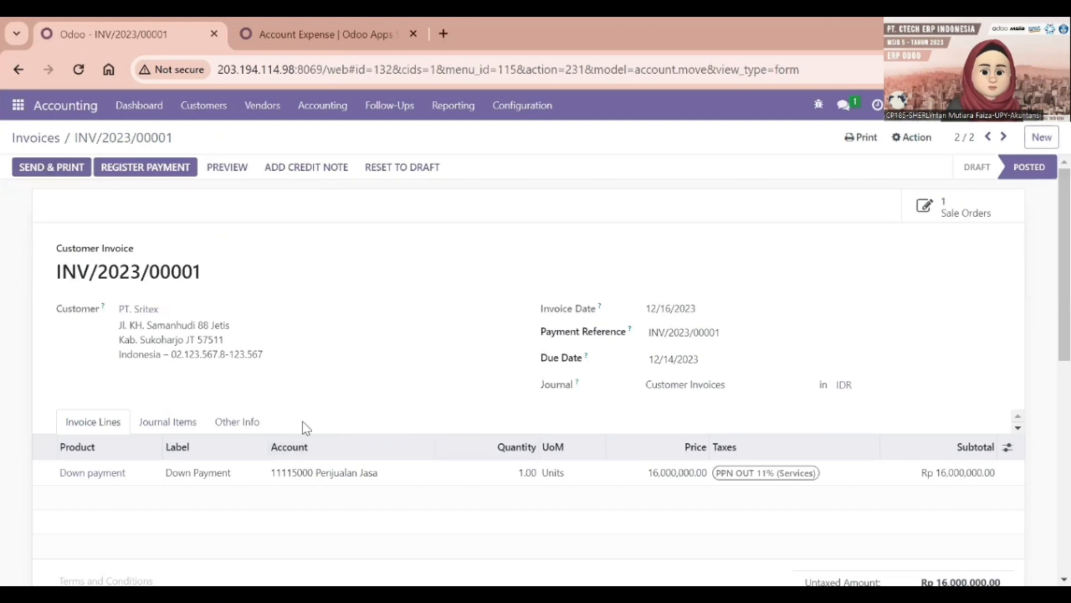
Review the invoice's journal items debiting Piutang Usaha Rp 17,760,000
scroll(246, 452, down, 3)
scroll(220, 336, up, 2)
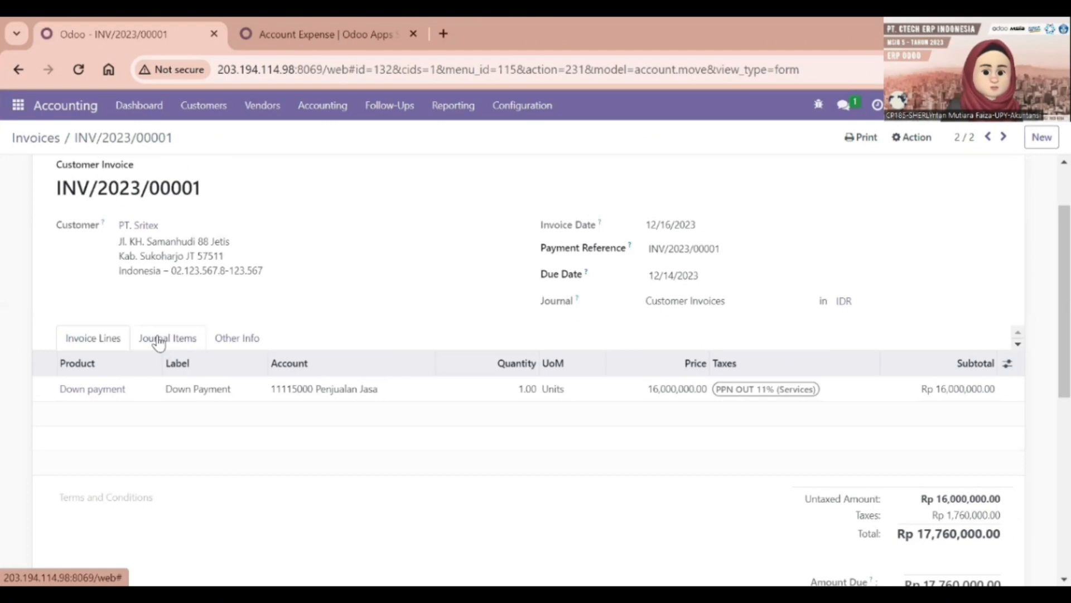
click(159, 341)
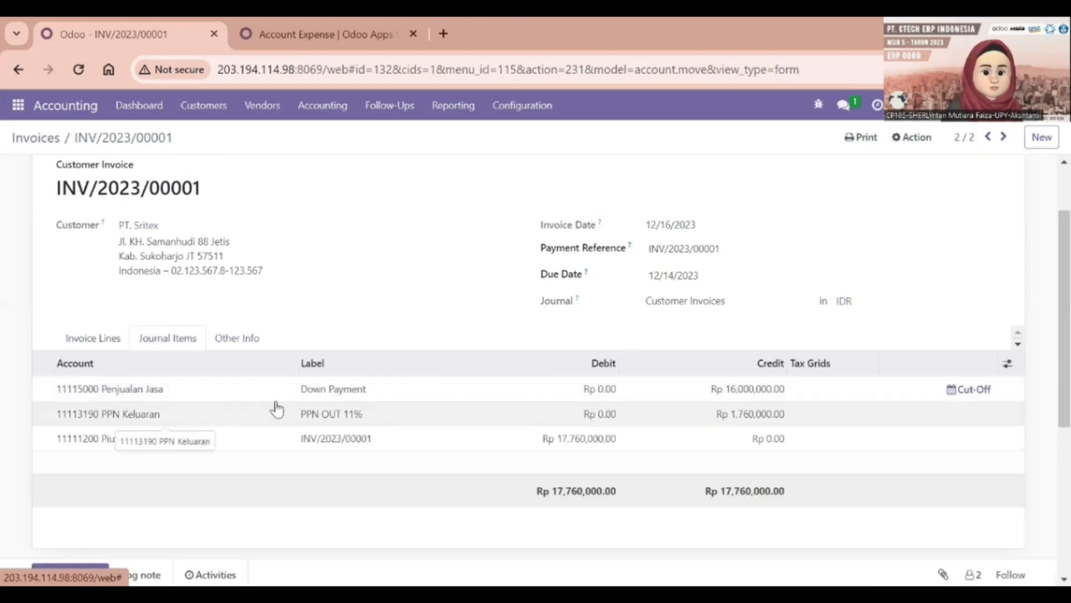
scroll(528, 397, up, 1)
scroll(500, 391, down, 2)
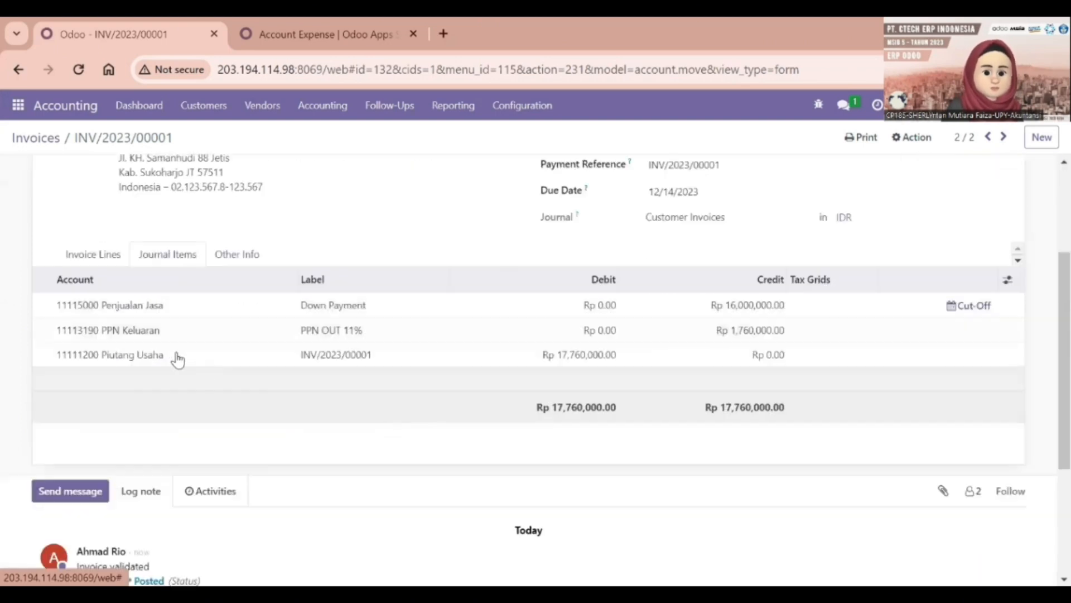
scroll(167, 334, up, 3)
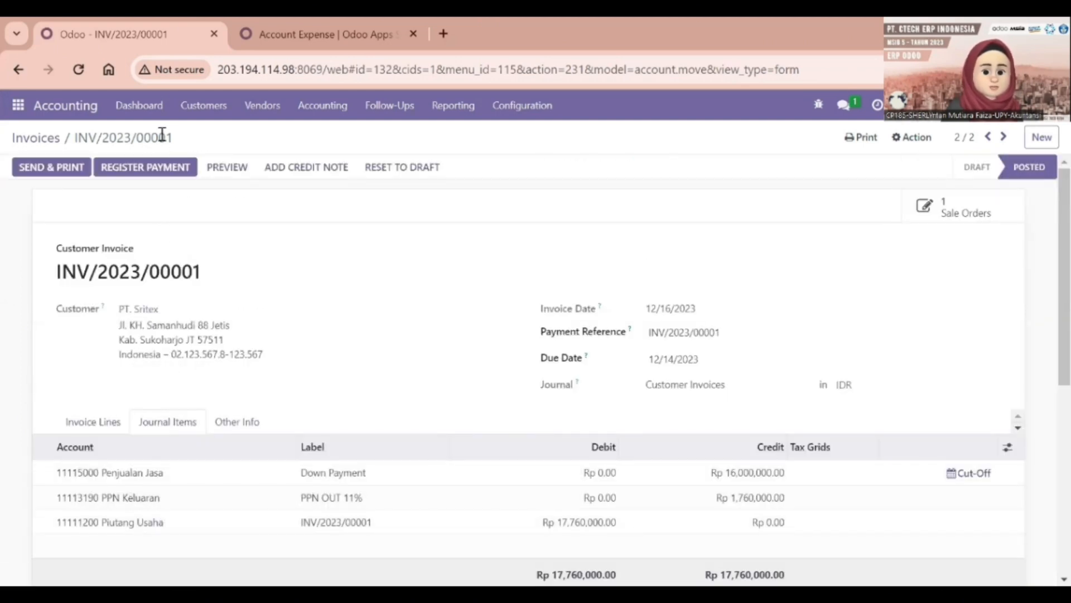
Register the Rp 17,760,000 bank payment for INV/2023/00001
click(162, 169)
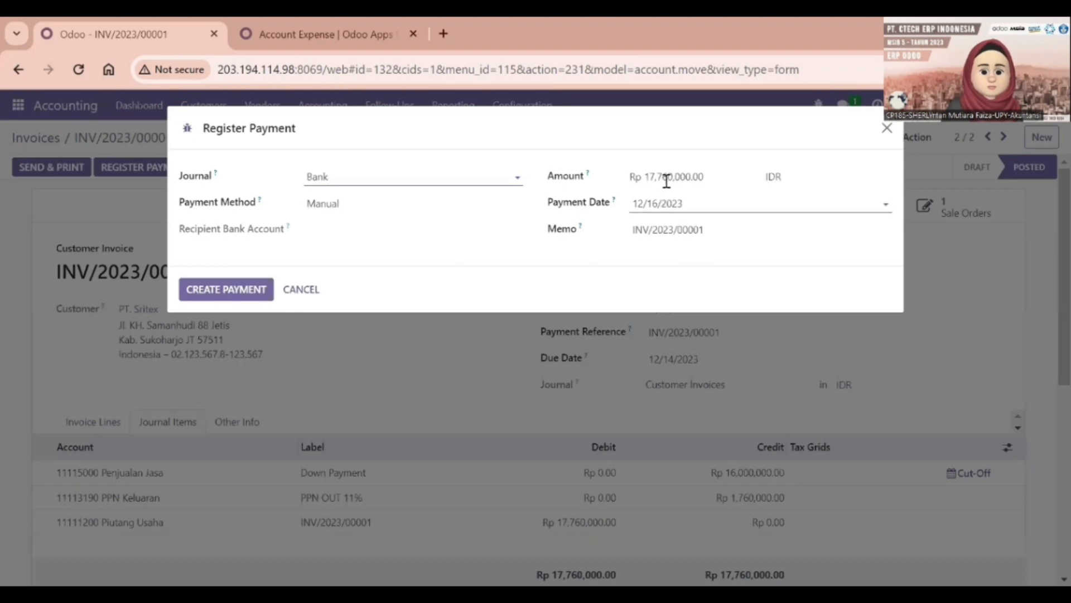
click(225, 291)
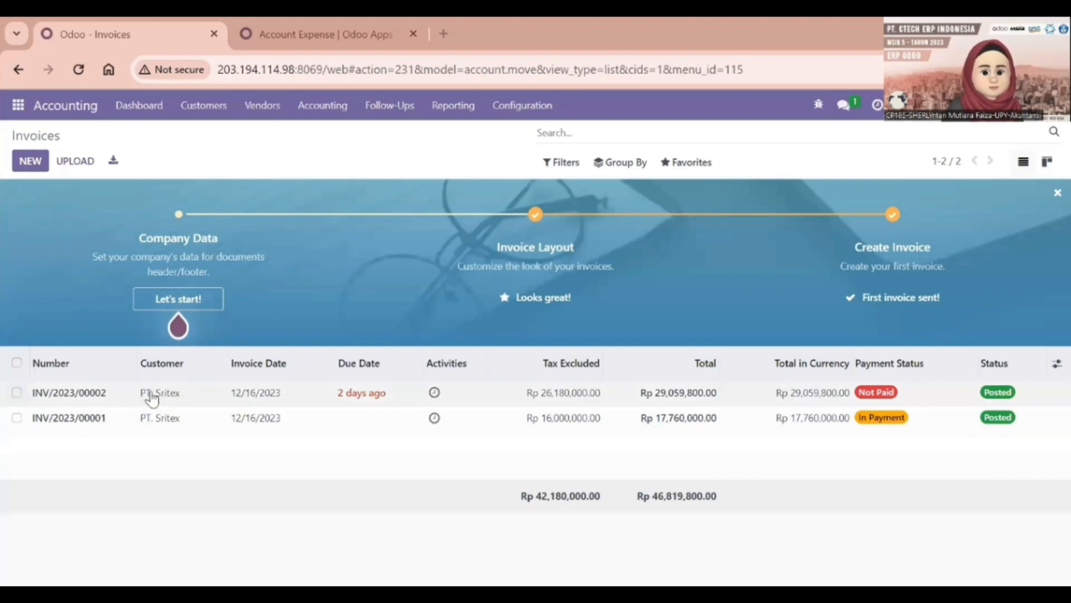
Open INV/2023/00002 and register its full Rp 29,059,800 bank payment
click(105, 395)
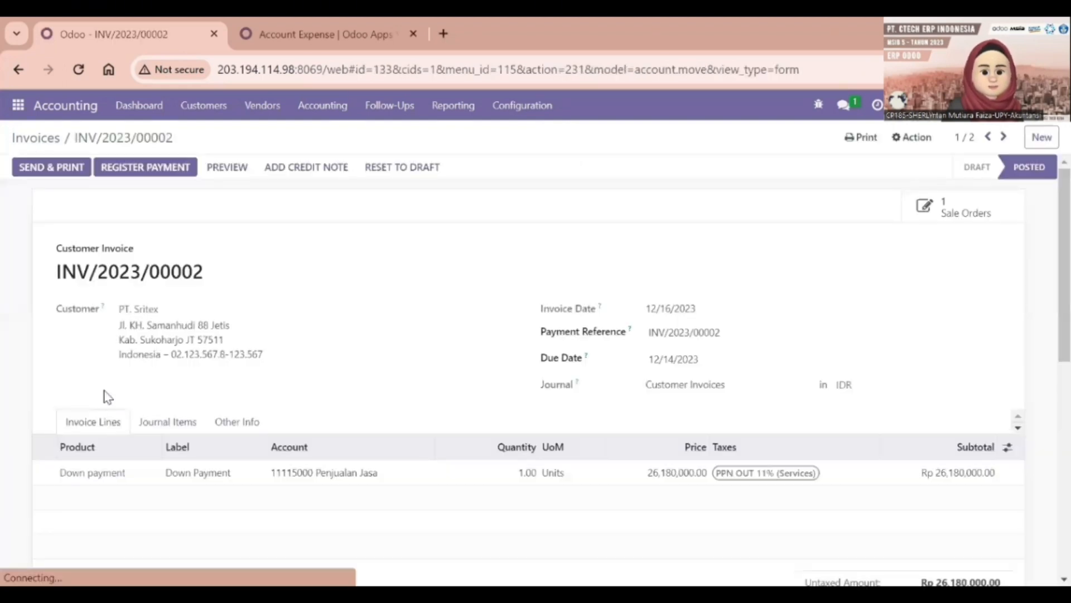
click(133, 167)
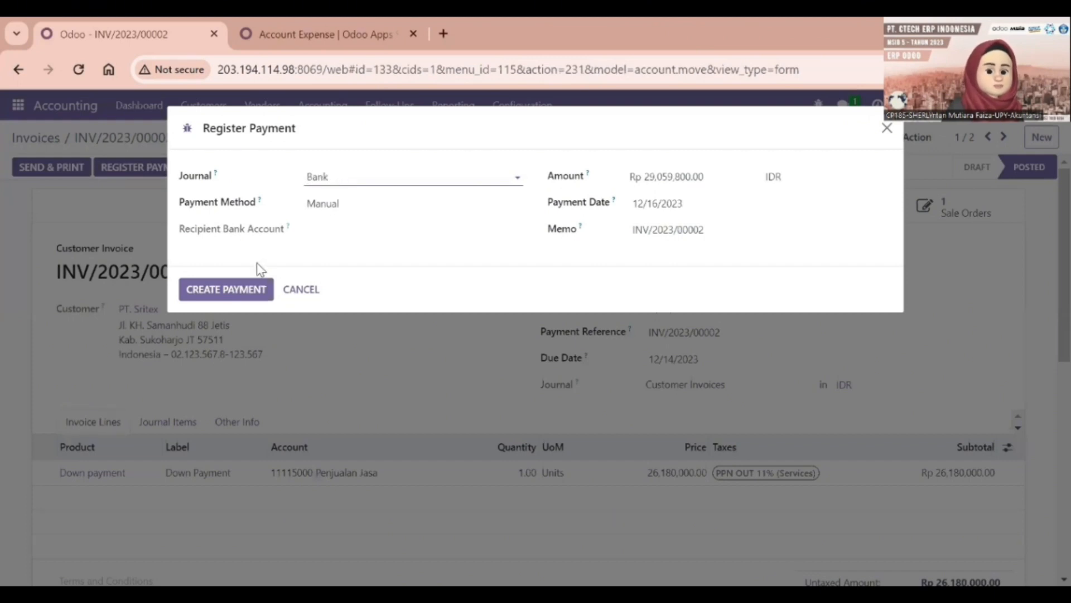
click(225, 290)
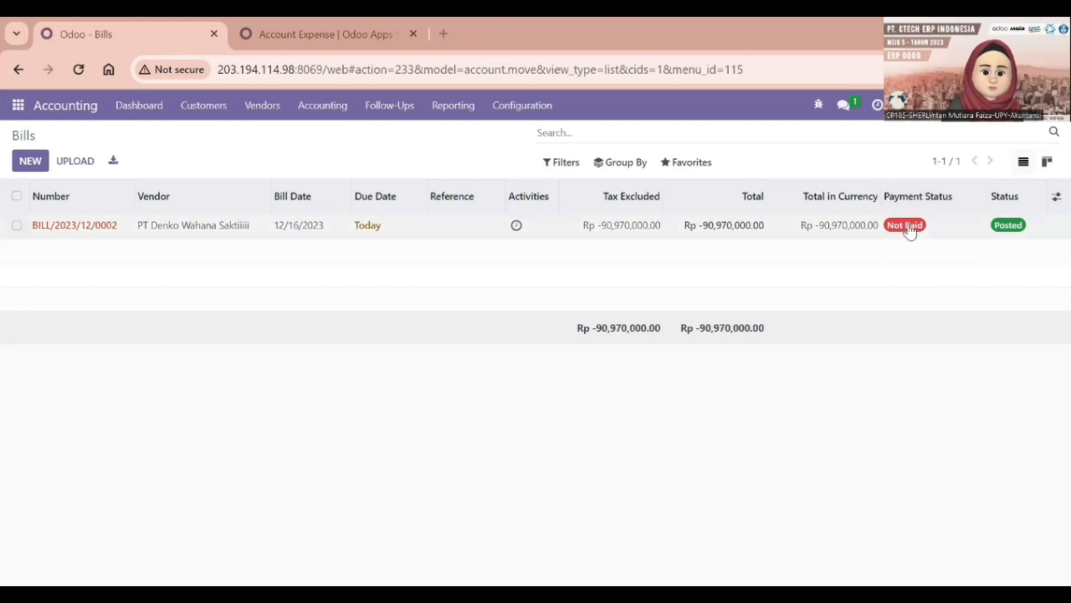
Register the Rp 90,970,000 bank payment on BILL/2023/12/0002, then go back to the bills list
double_click(102, 226)
click(102, 229)
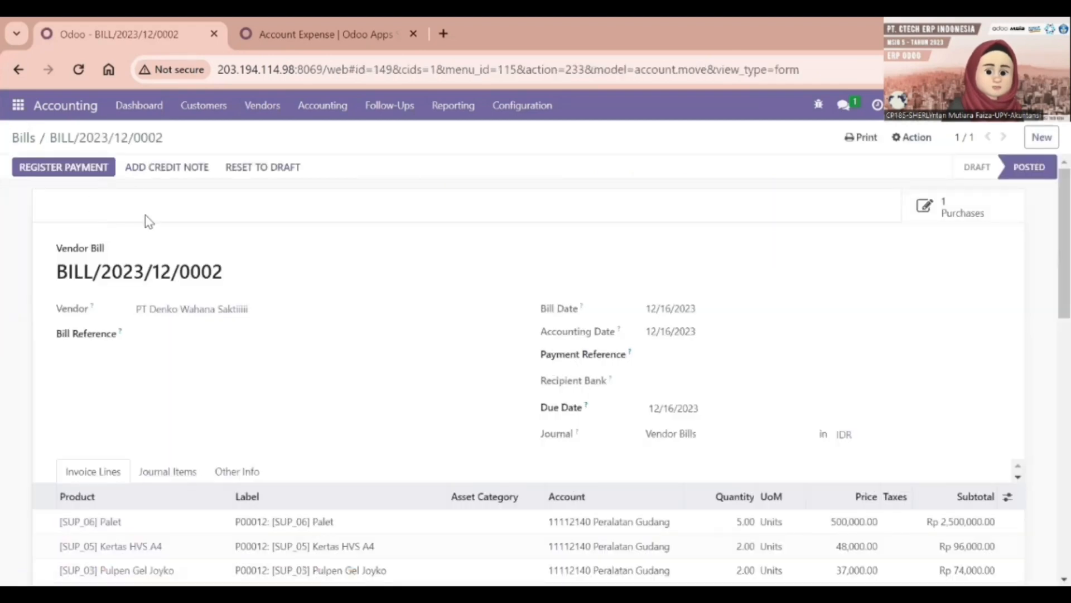
click(88, 168)
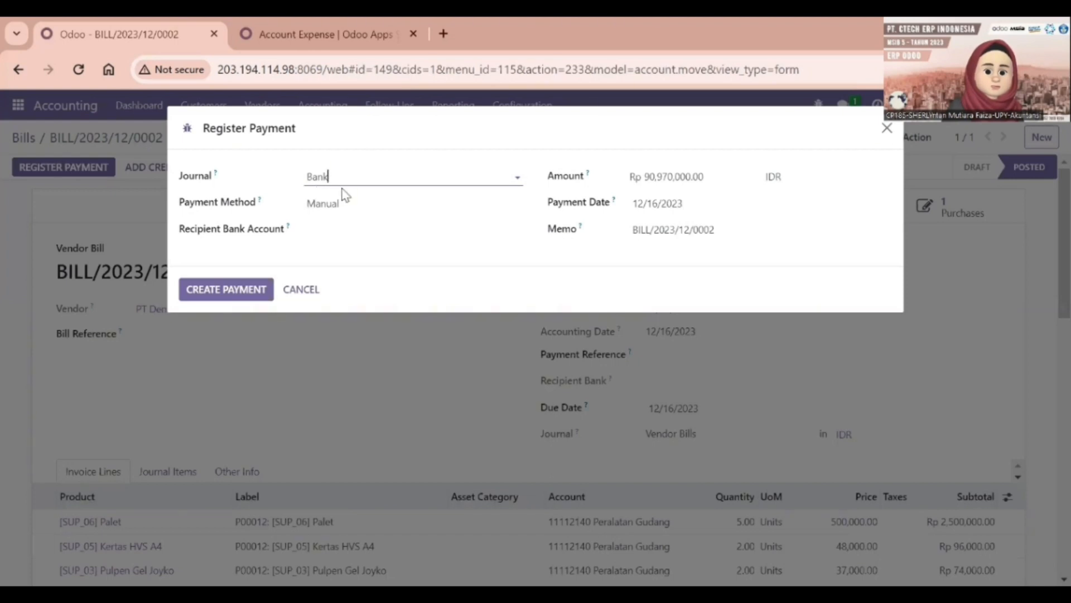
click(256, 290)
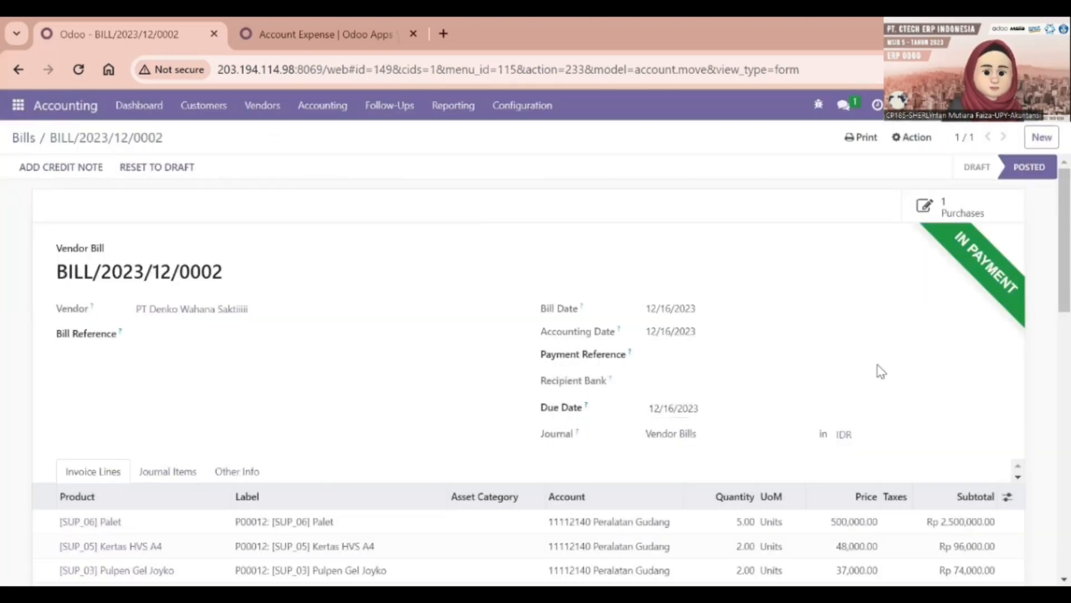
scroll(305, 313, down, 1)
scroll(306, 312, up, 1)
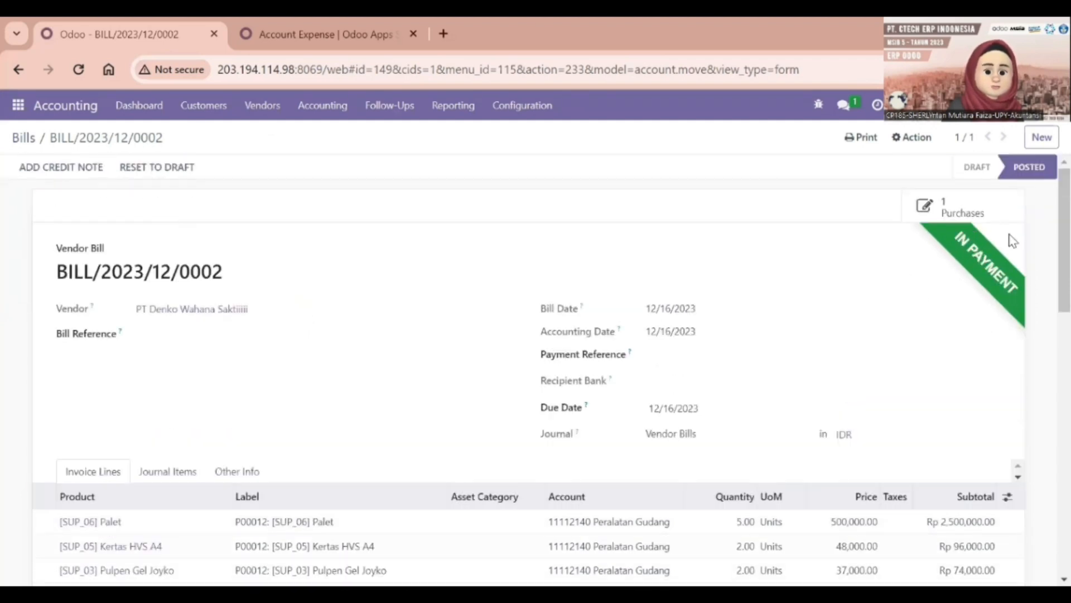
click(25, 138)
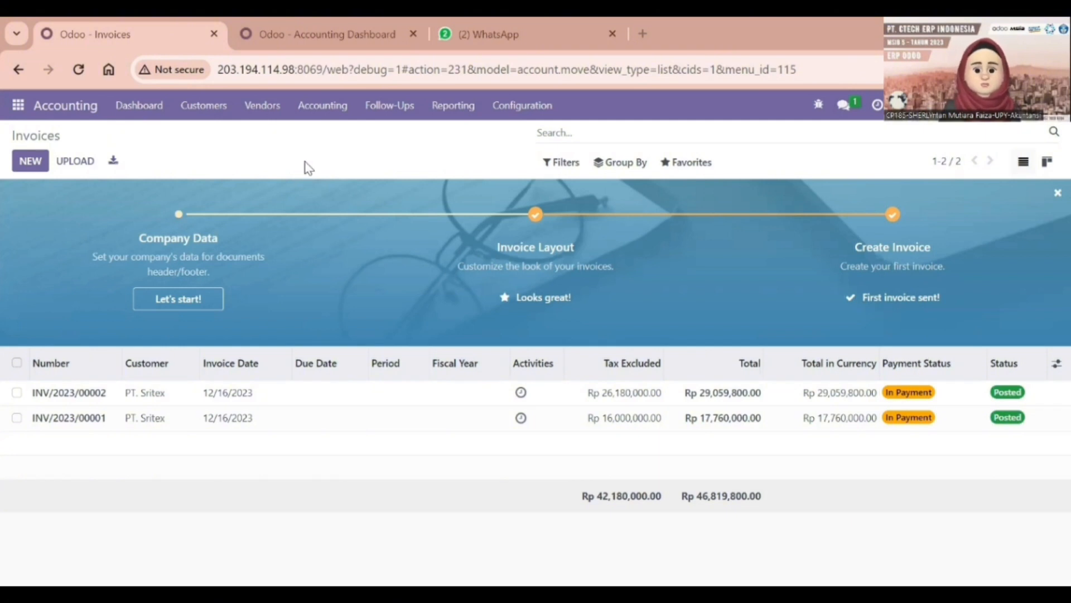
Open Bank Mandiri's transactions to reconcile and add a new statement line for INV/2023/00001
click(310, 23)
scroll(685, 393, down, 2)
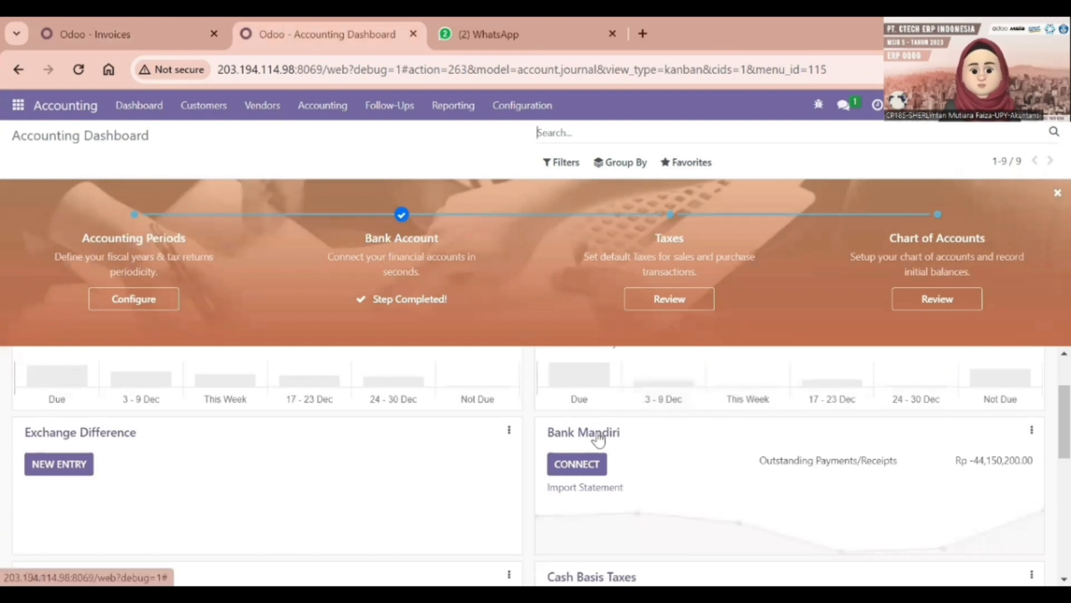
click(1033, 431)
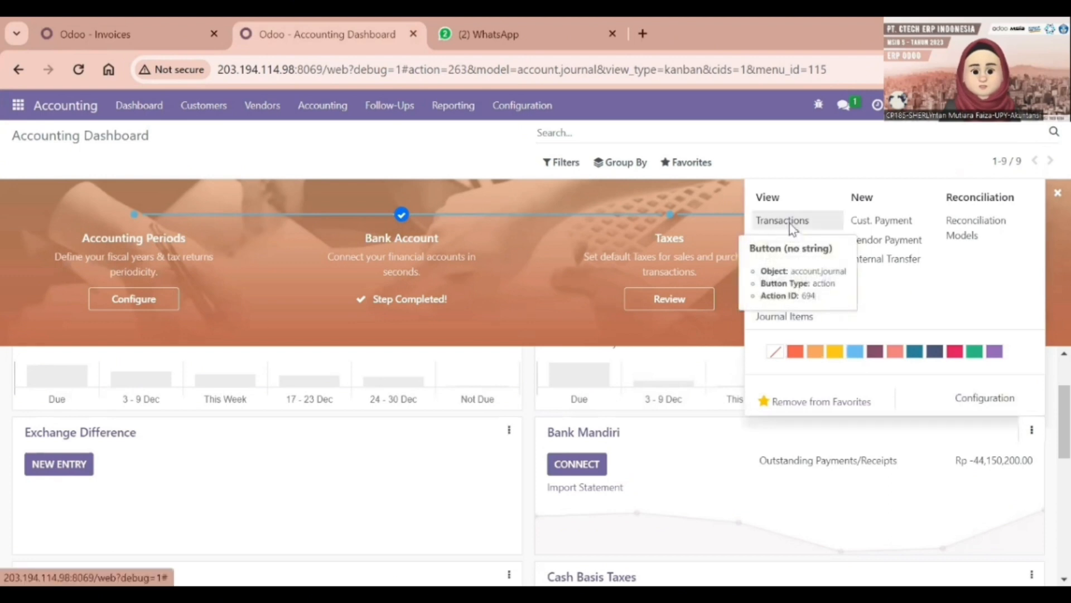
click(789, 221)
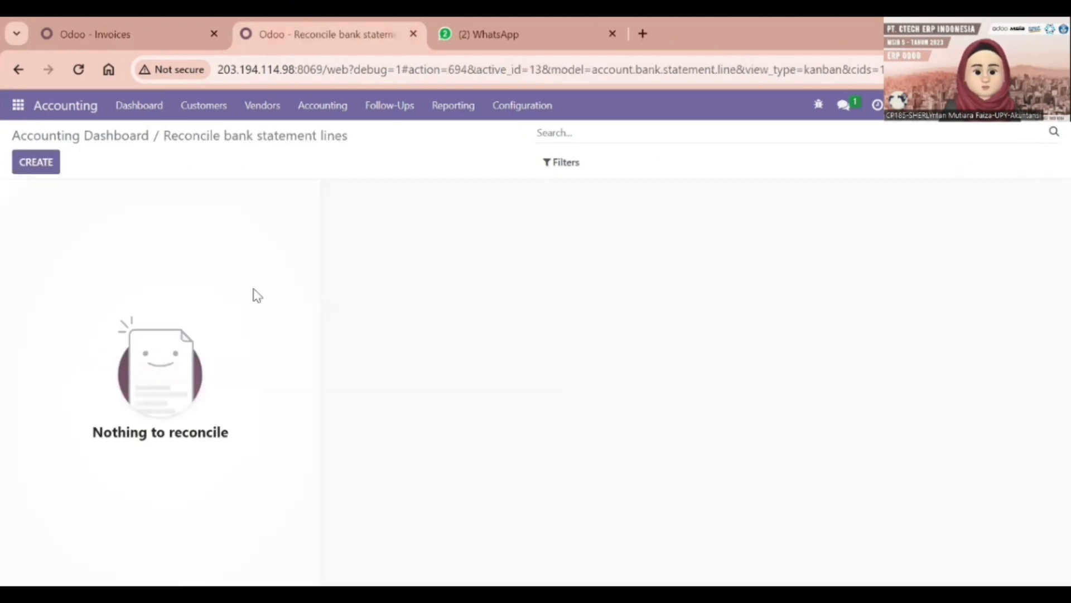
click(36, 166)
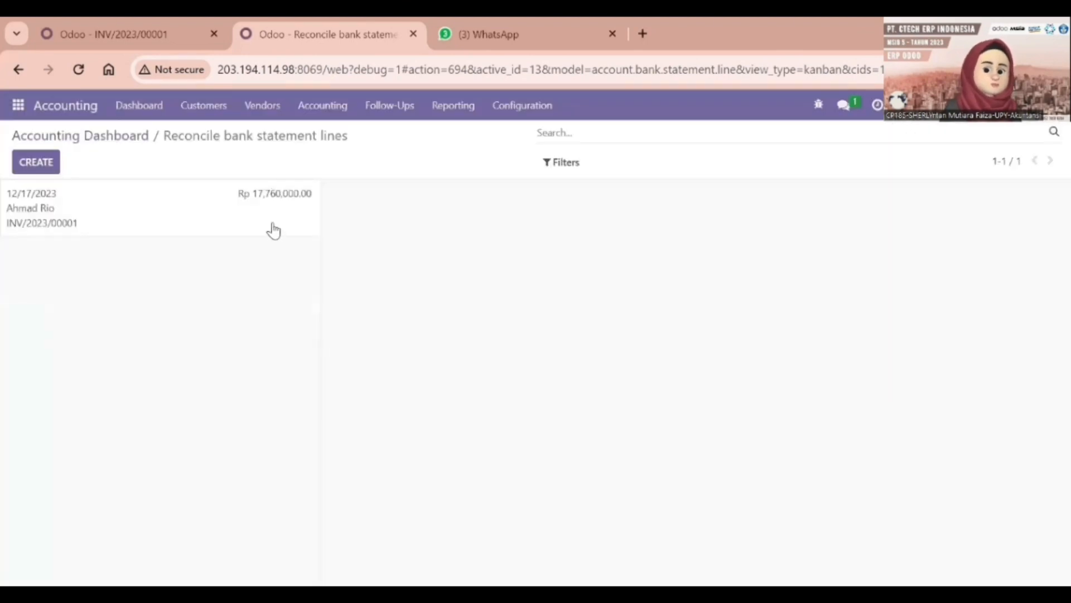
Open the Rp 17,760,000.00 statement line, clear the partner filter and edit the Bank Suspense line
double_click(263, 200)
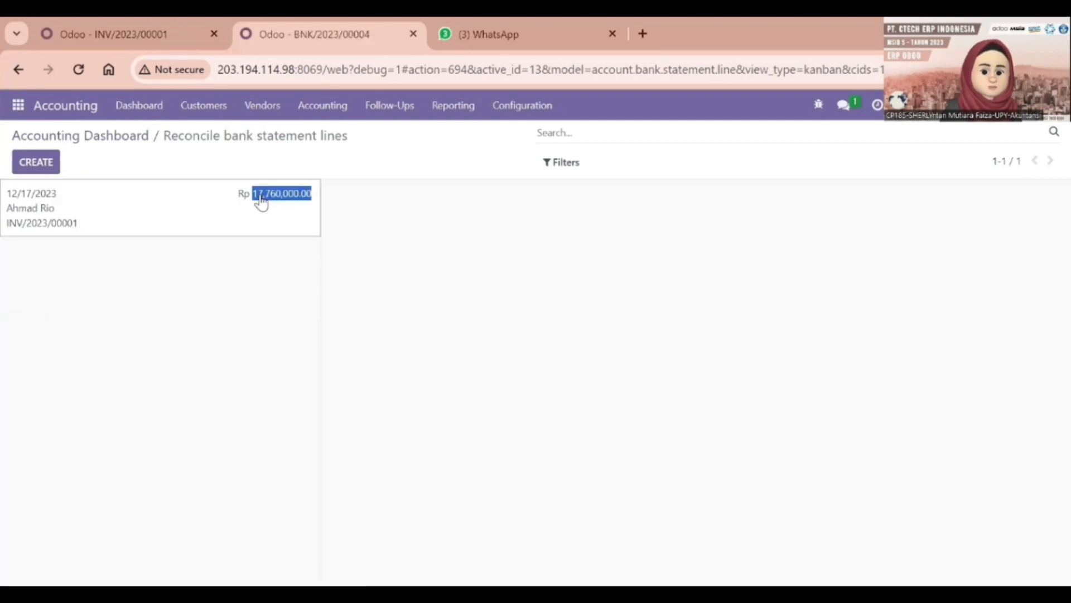
click(169, 225)
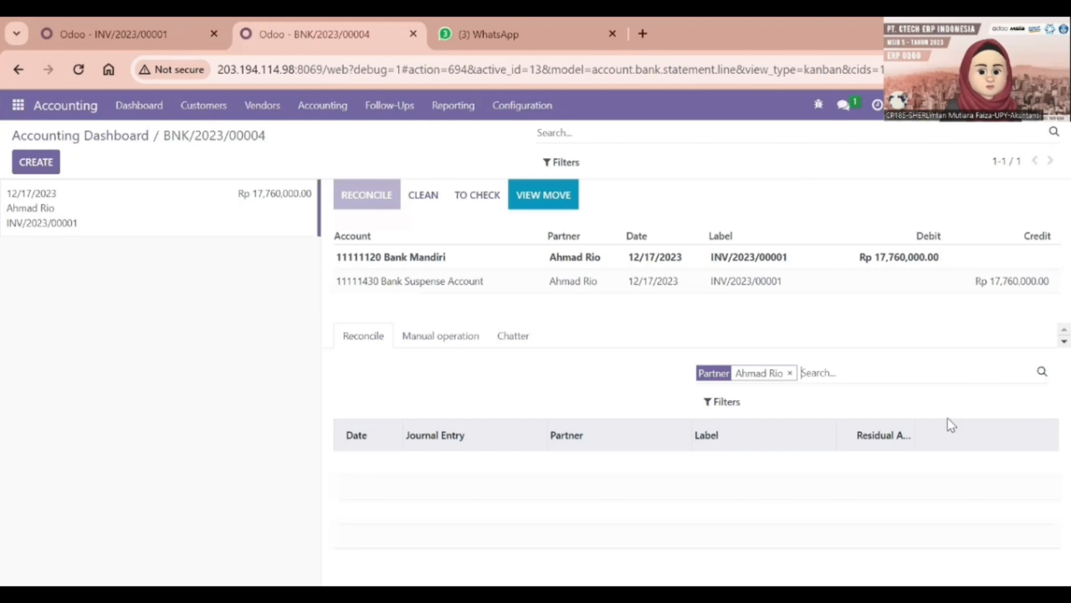
click(790, 372)
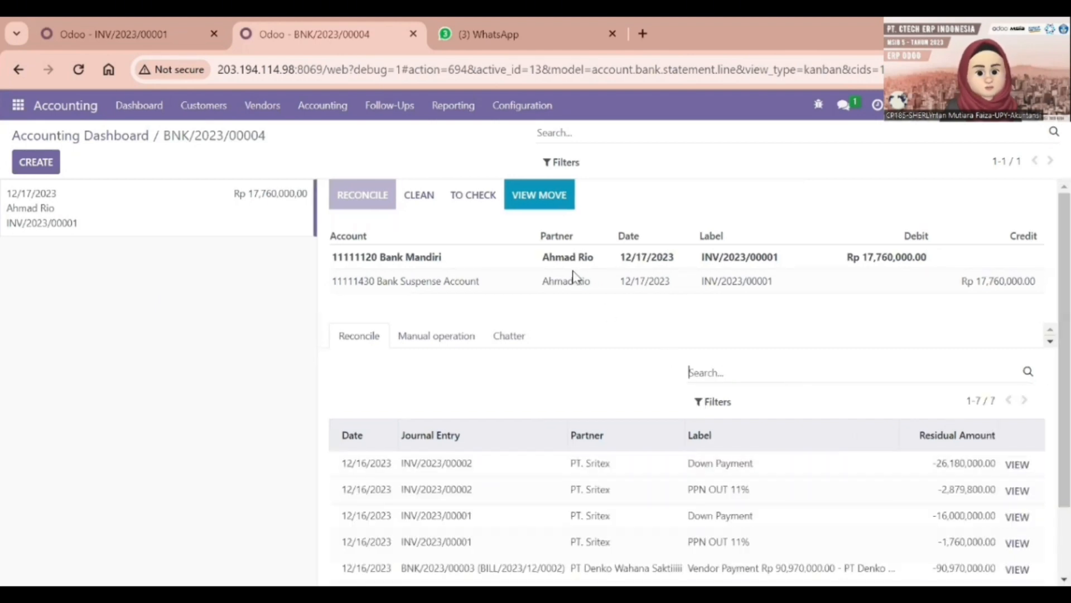
click(501, 282)
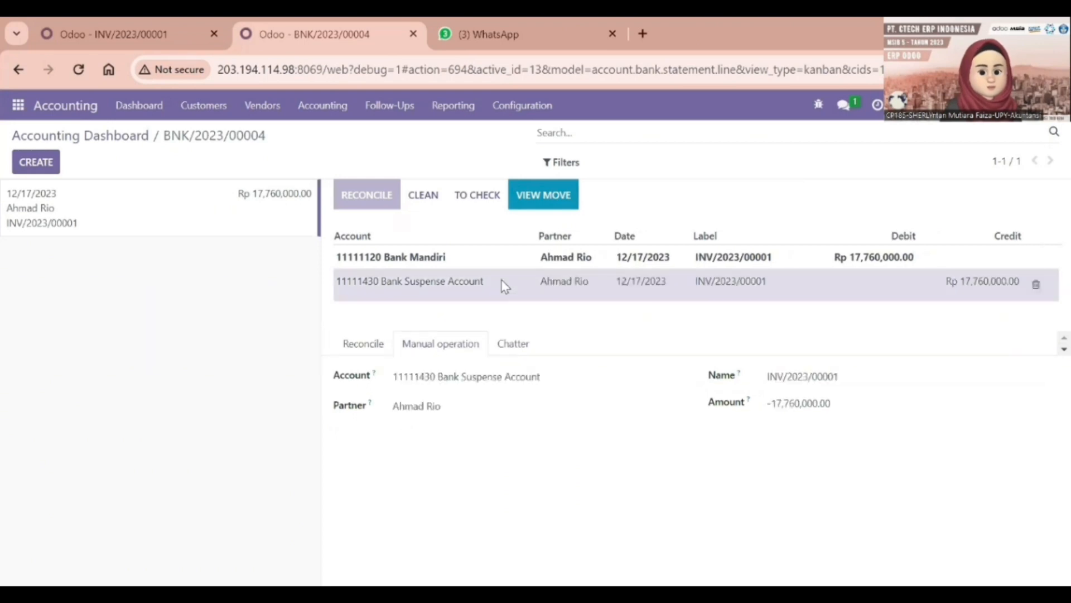
Check INV/2023/00001's journal items, then set the counterpart to 11111200 Piutang Usaha and validate
click(94, 28)
scroll(273, 348, up, 1)
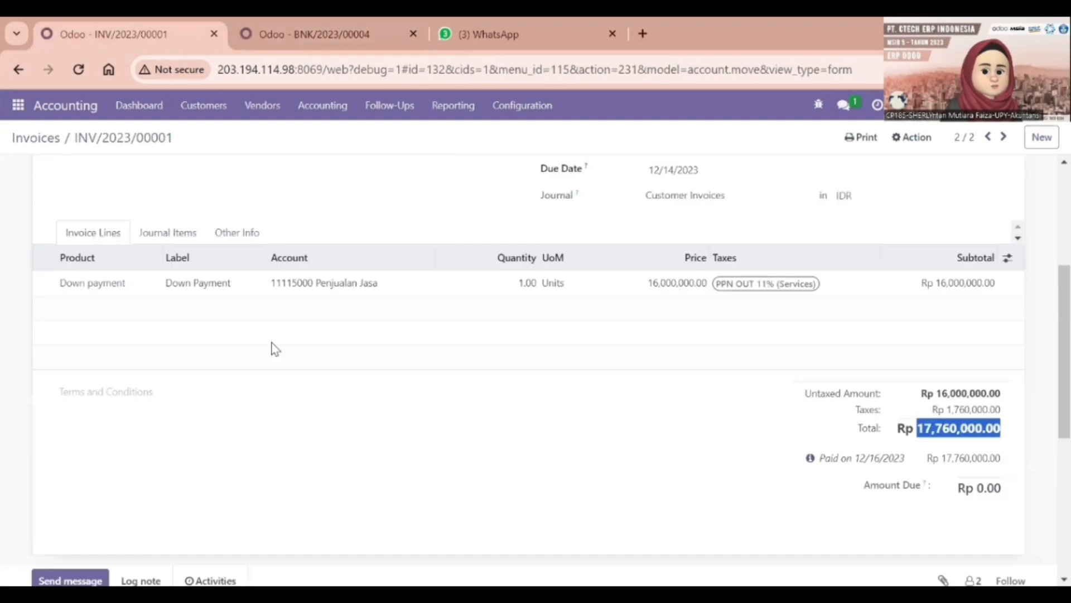
click(167, 232)
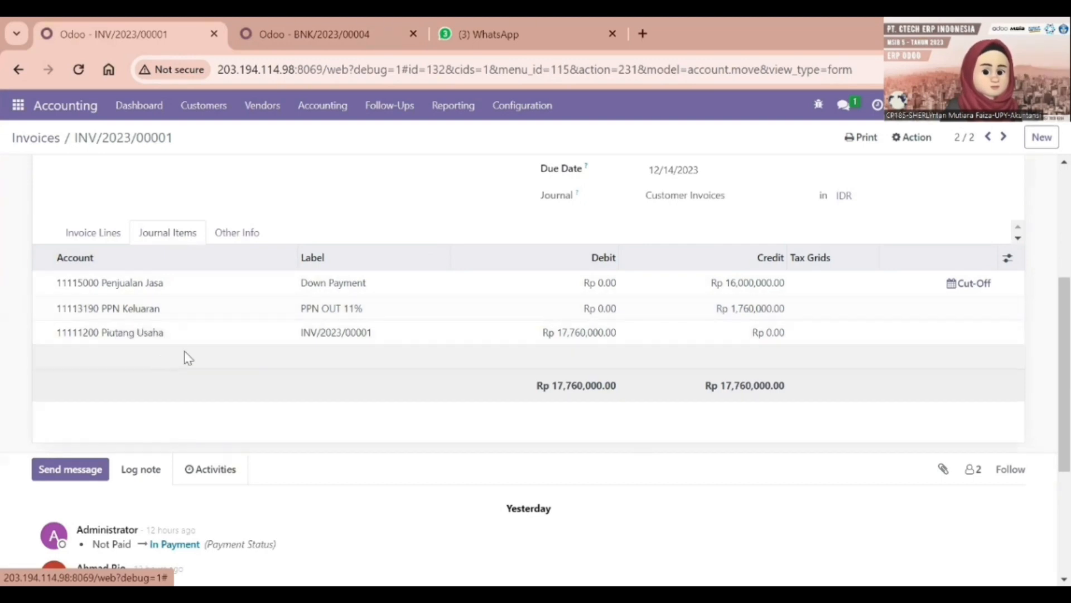
click(326, 26)
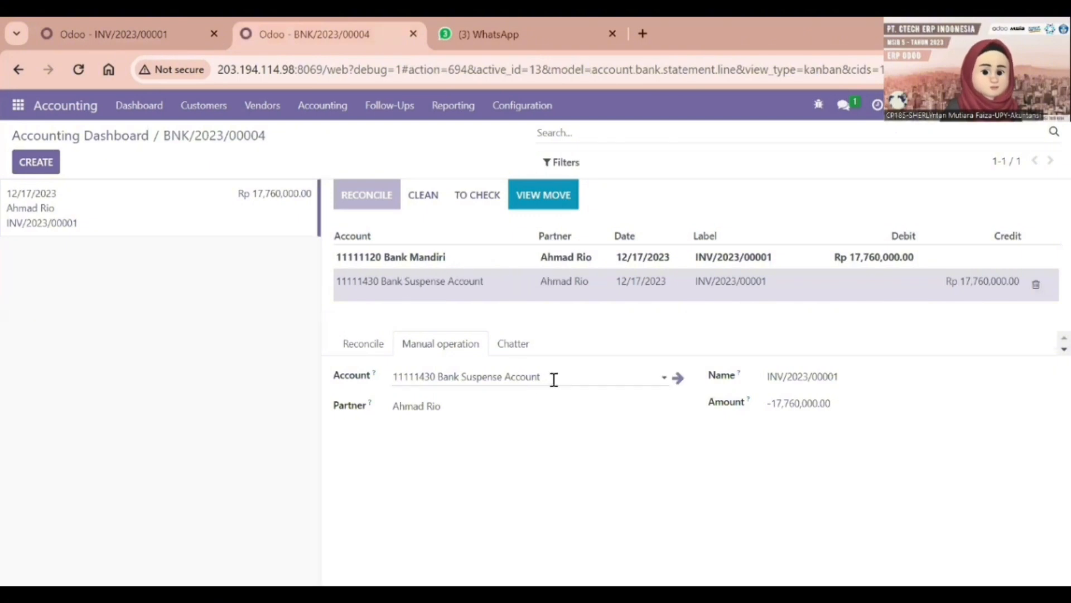
drag(554, 379, 395, 400)
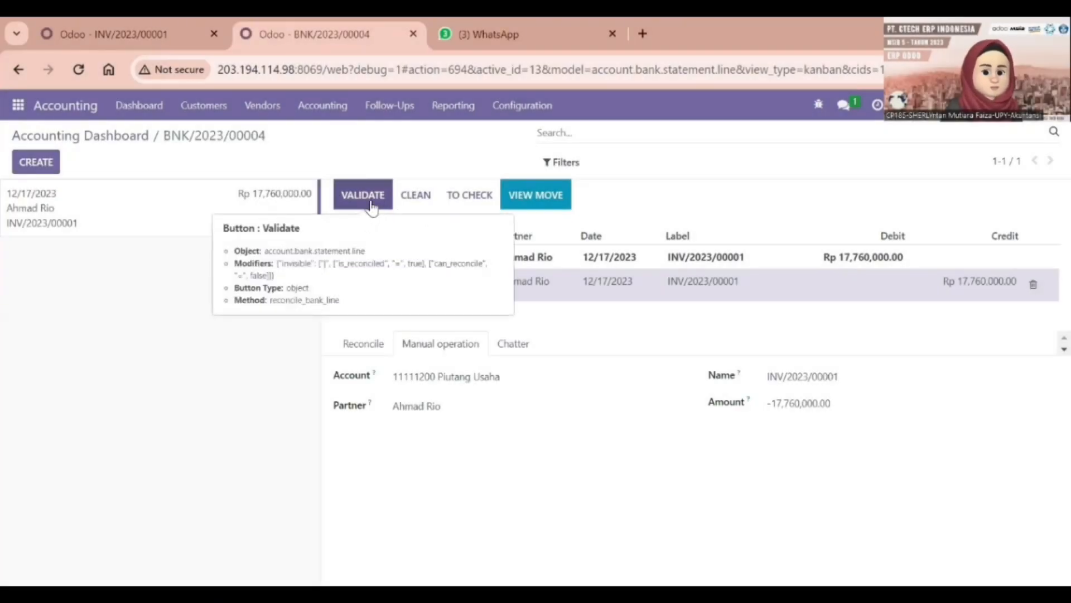
click(374, 195)
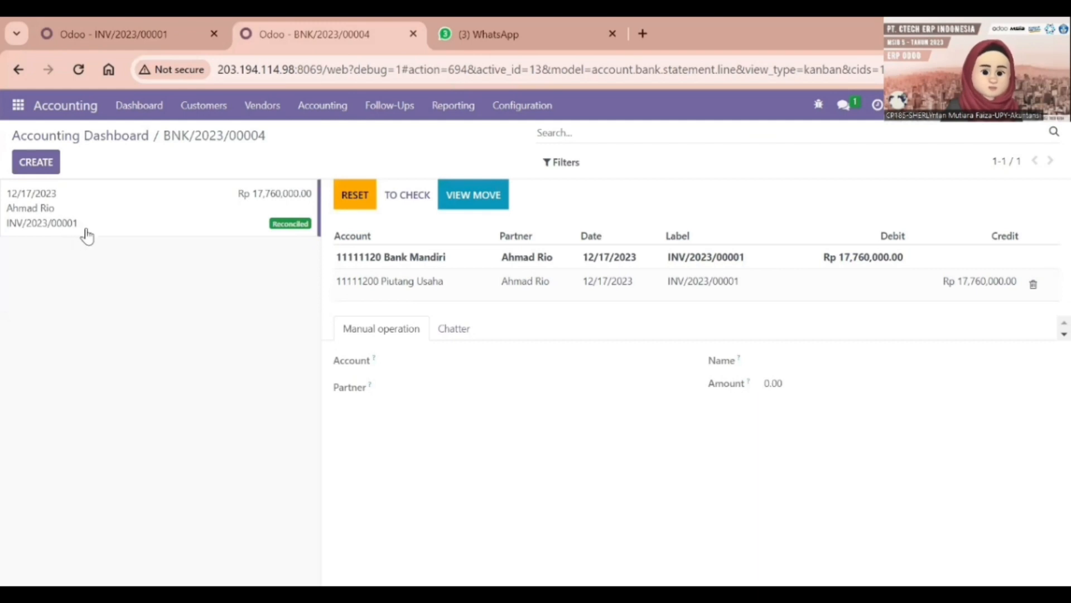
Open invoice INV/2023/00002 from the invoice list
click(168, 18)
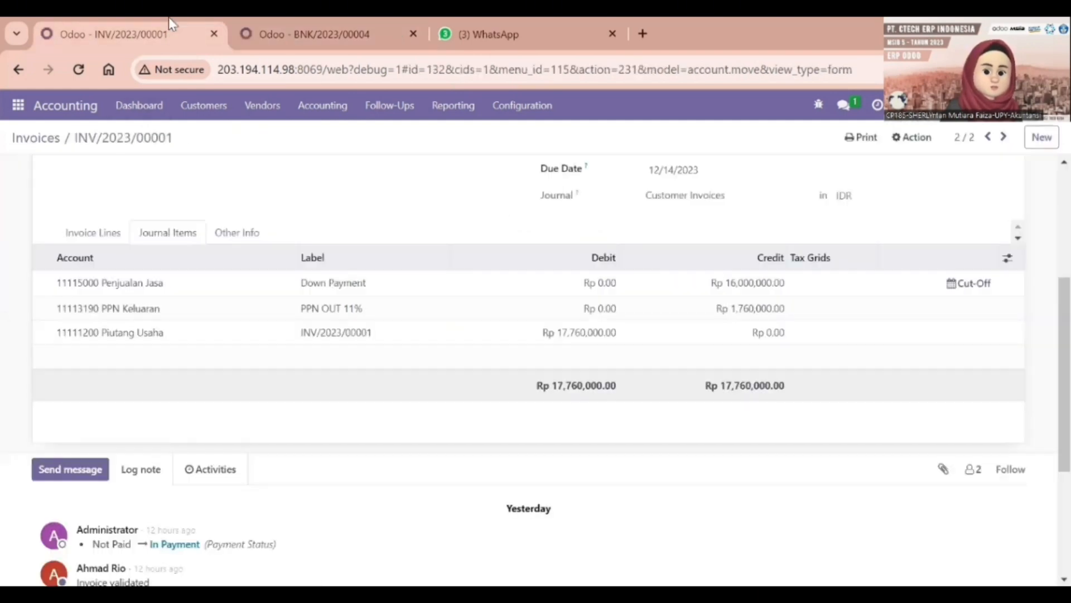
click(34, 144)
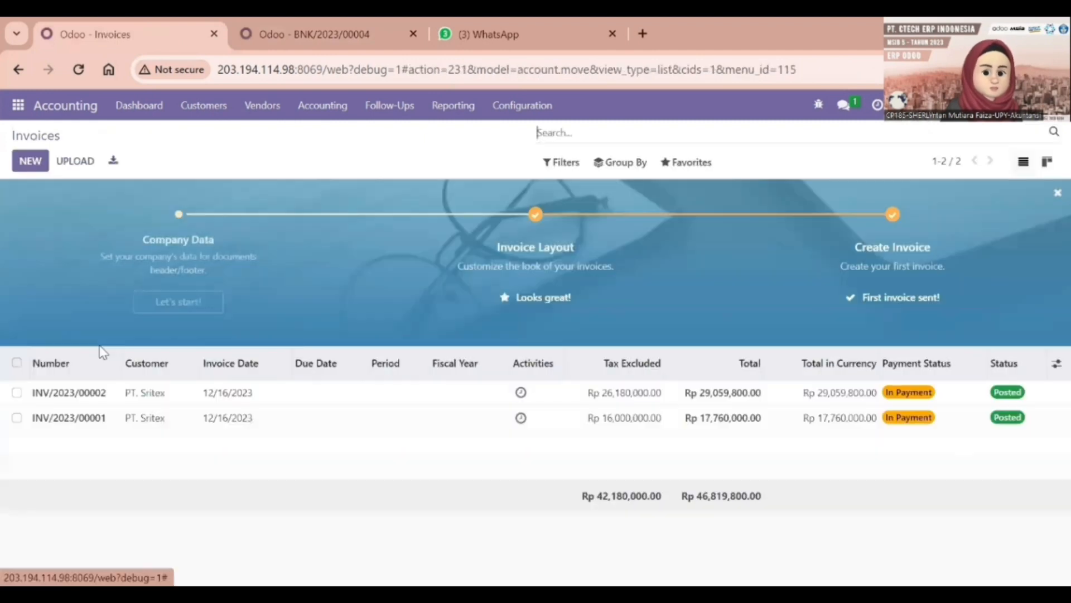
double_click(98, 393)
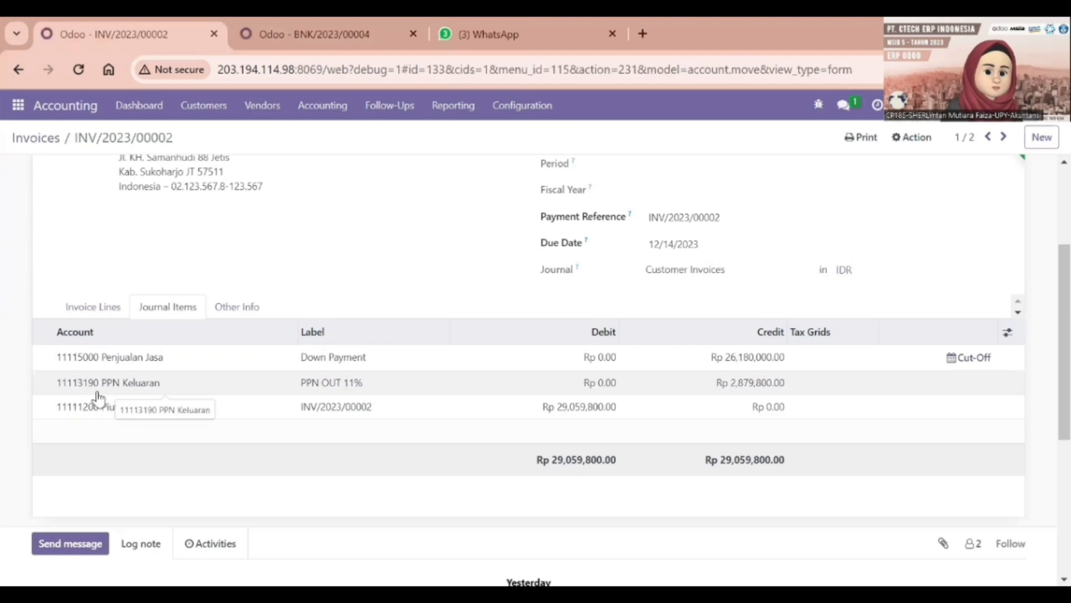
Back on BNK/2023/00004, start a new Rp 29,059,800.00 statement line for INV/2023/00002
click(322, 23)
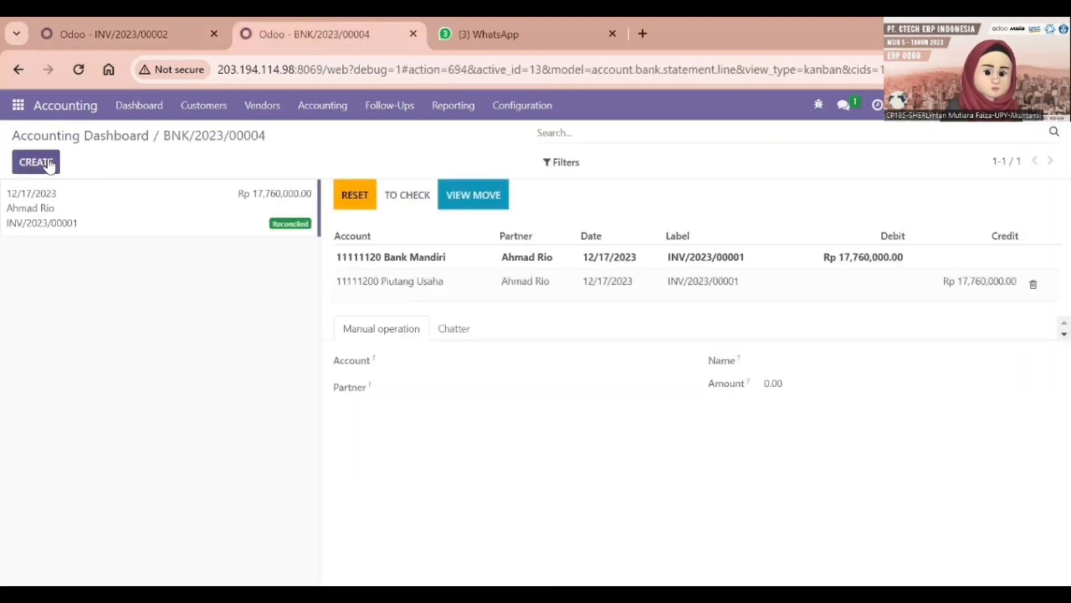
click(36, 163)
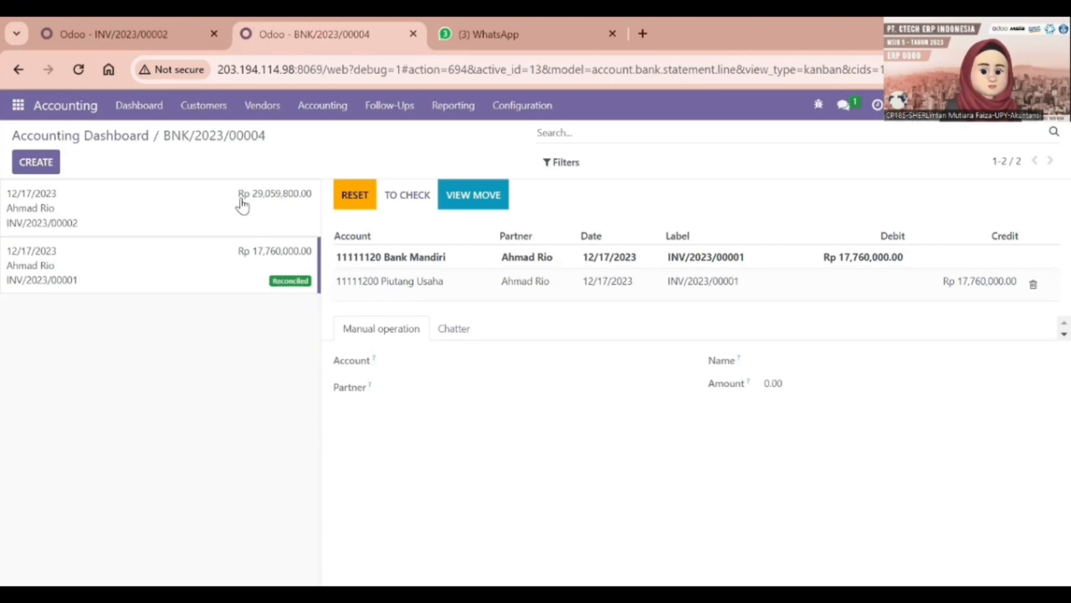
Replace Bank Suspense with 11111200 Piutang Usaha on the Rp 29,059,800.00 line and validate it
click(242, 206)
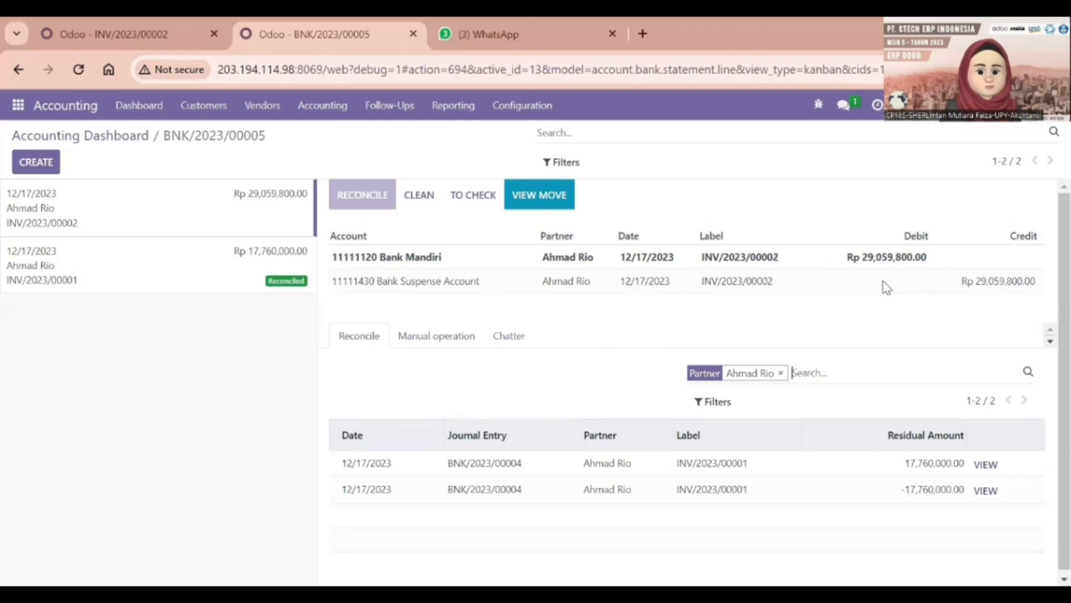
click(887, 288)
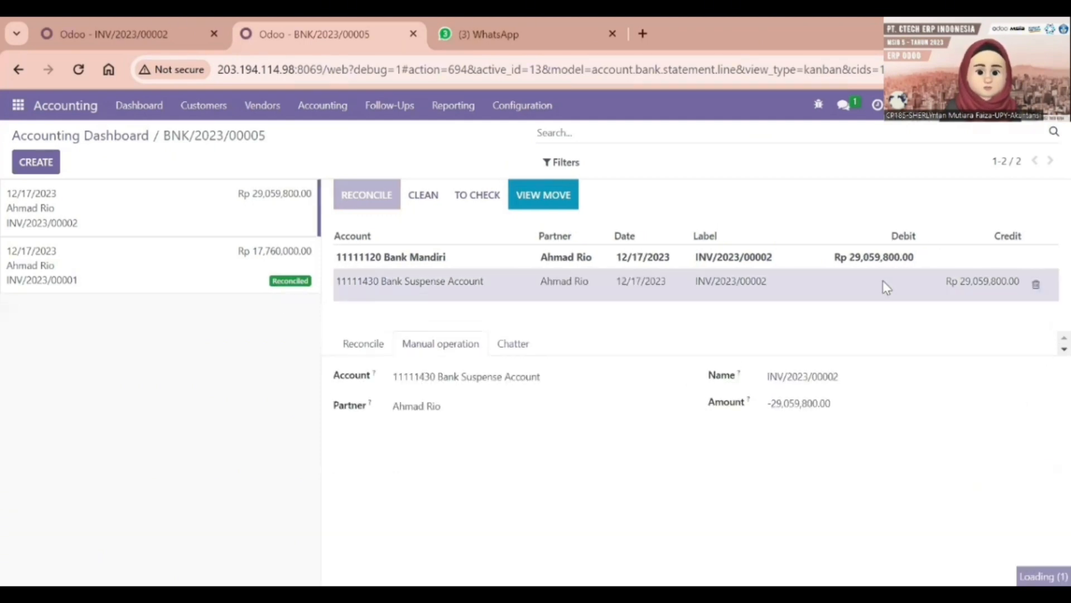
click(525, 376)
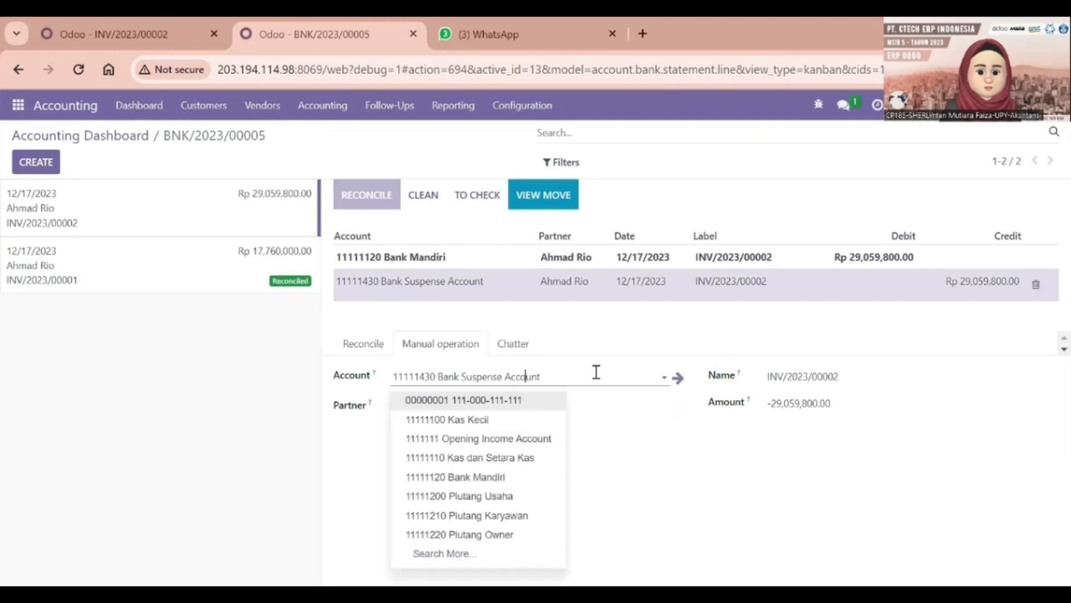
drag(595, 372, 391, 378)
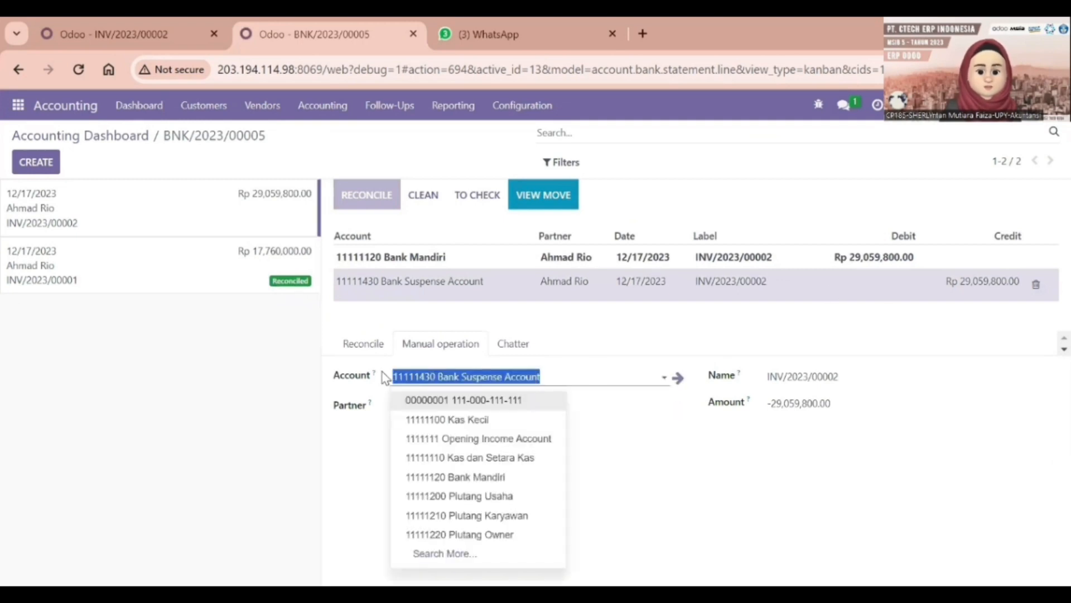
text(p)
click(435, 179)
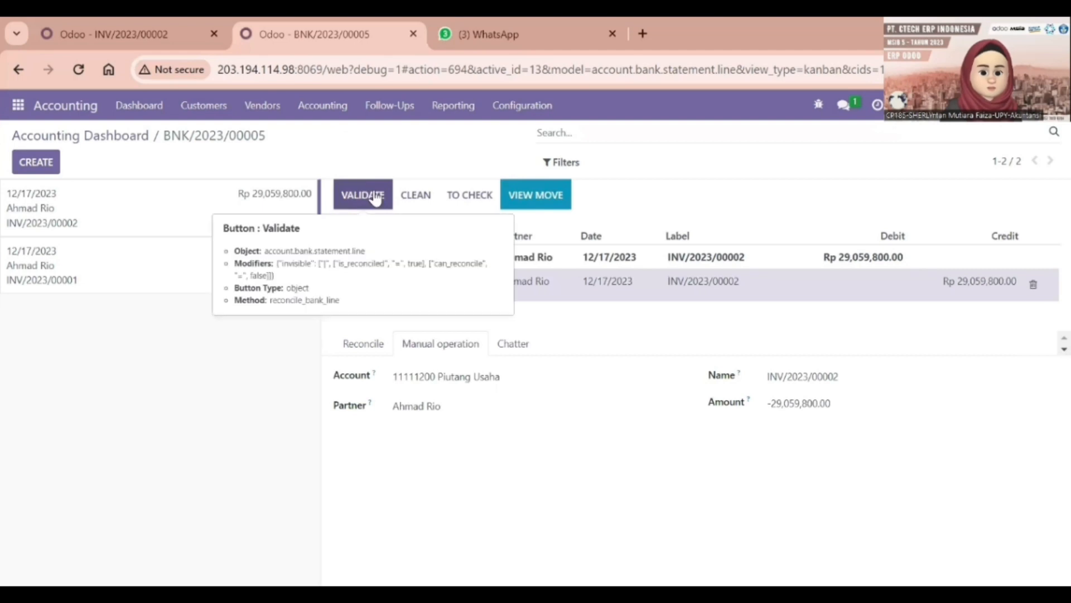
click(375, 196)
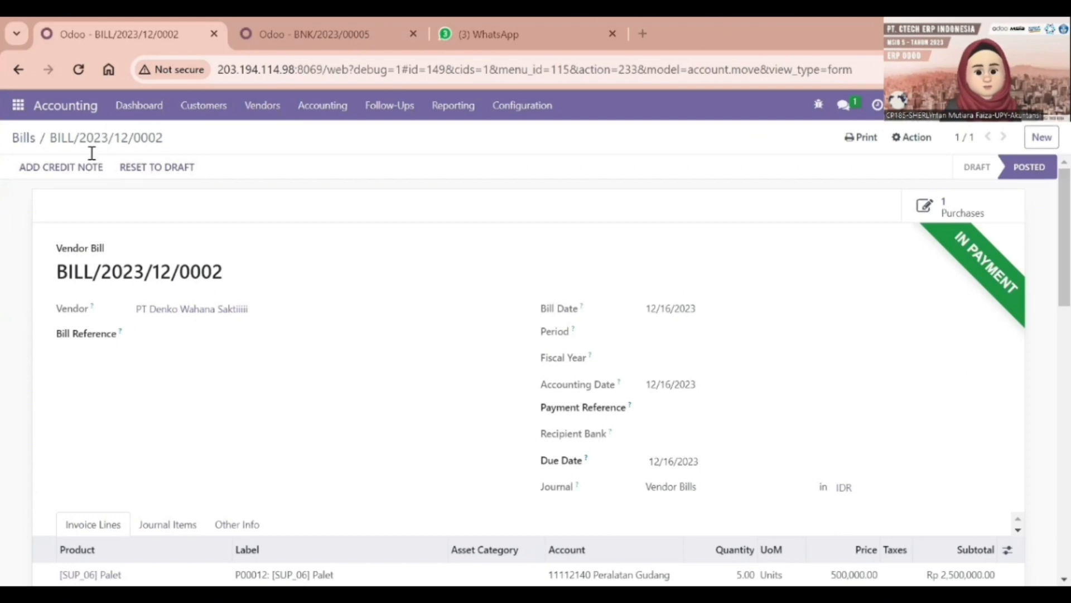
Scroll through BILL/2023/12/0002's invoice lines, then return to the BNK/2023/00005 reconciliation page
scroll(484, 355, down, 3)
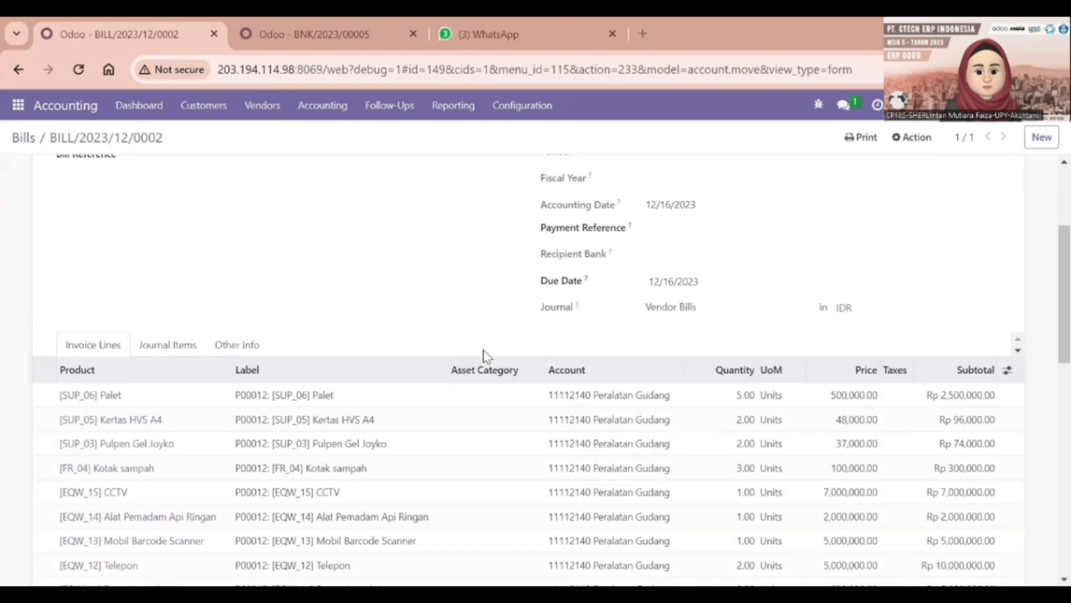
scroll(484, 355, down, 7)
scroll(485, 355, up, 6)
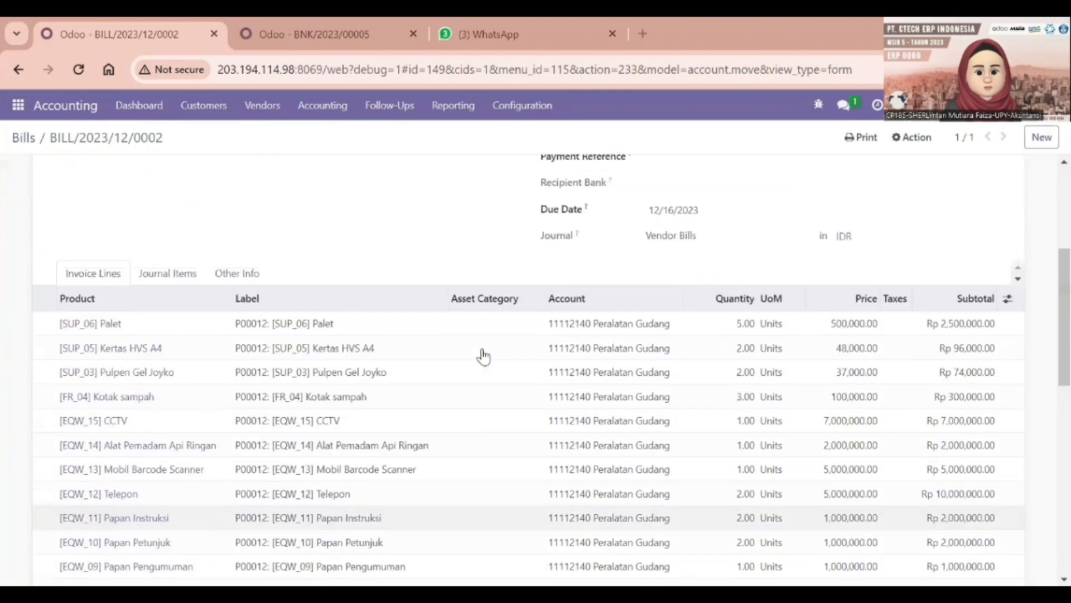
scroll(483, 356, up, 4)
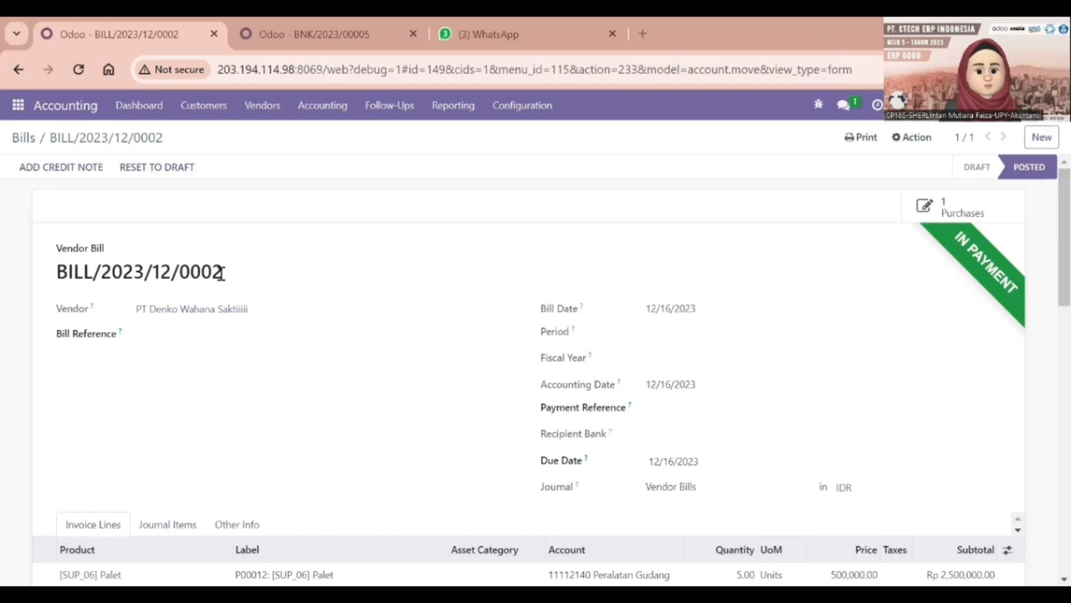
mouse_move(297, 17)
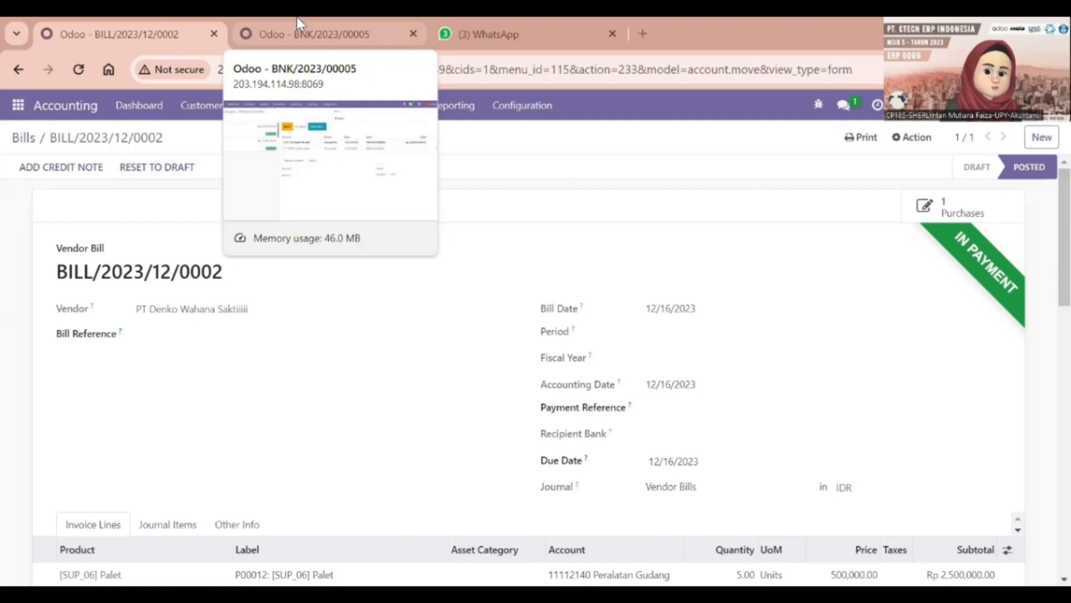
click(297, 17)
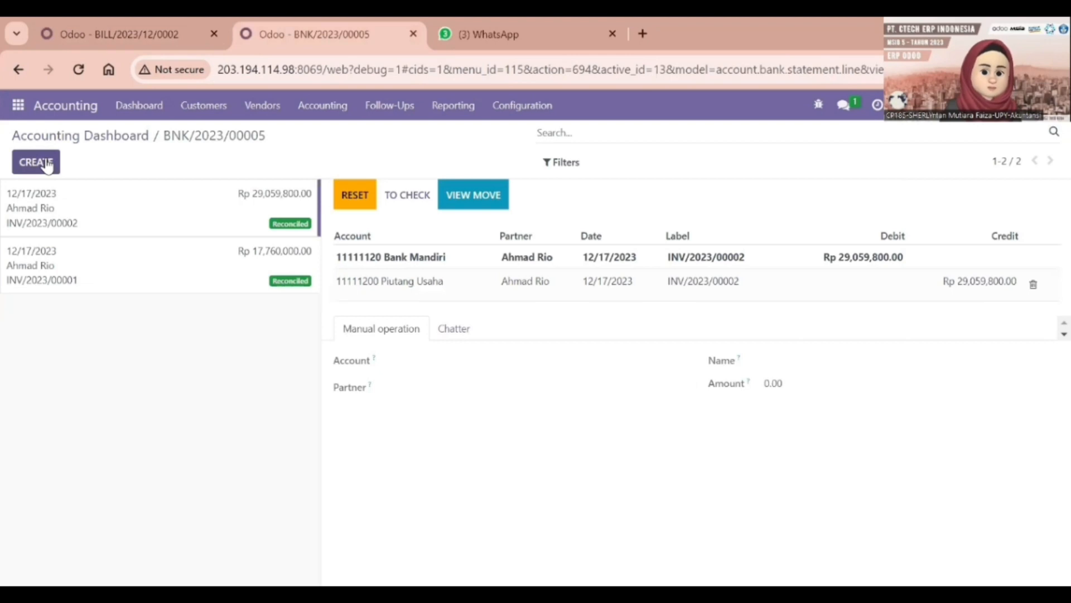
Create and save a BILL/2023/12/0002 statement line of -90,970,000.00, then open it for matching
click(48, 164)
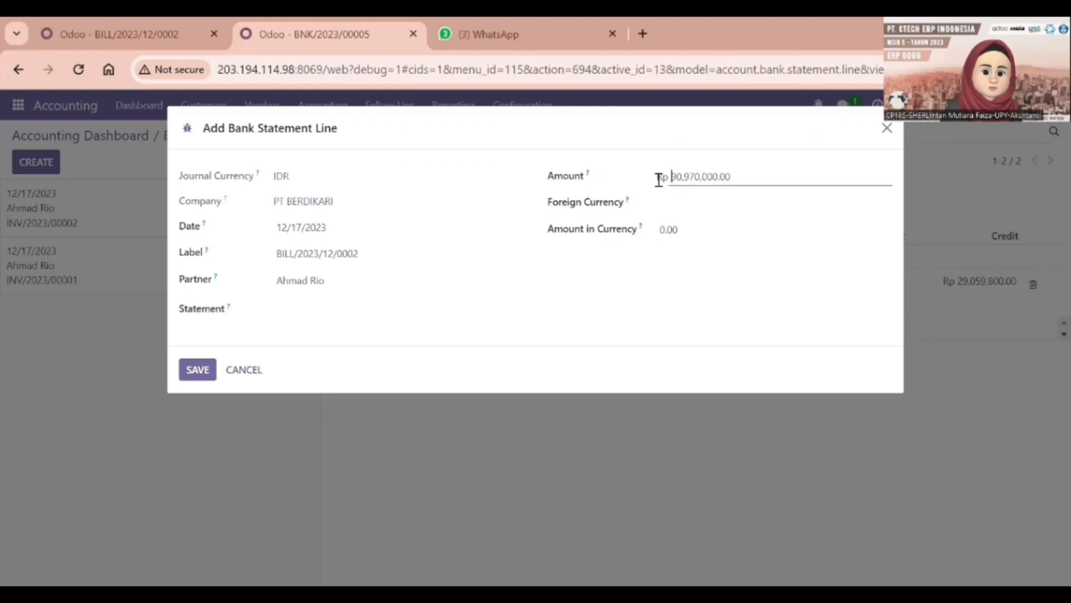
text(-)
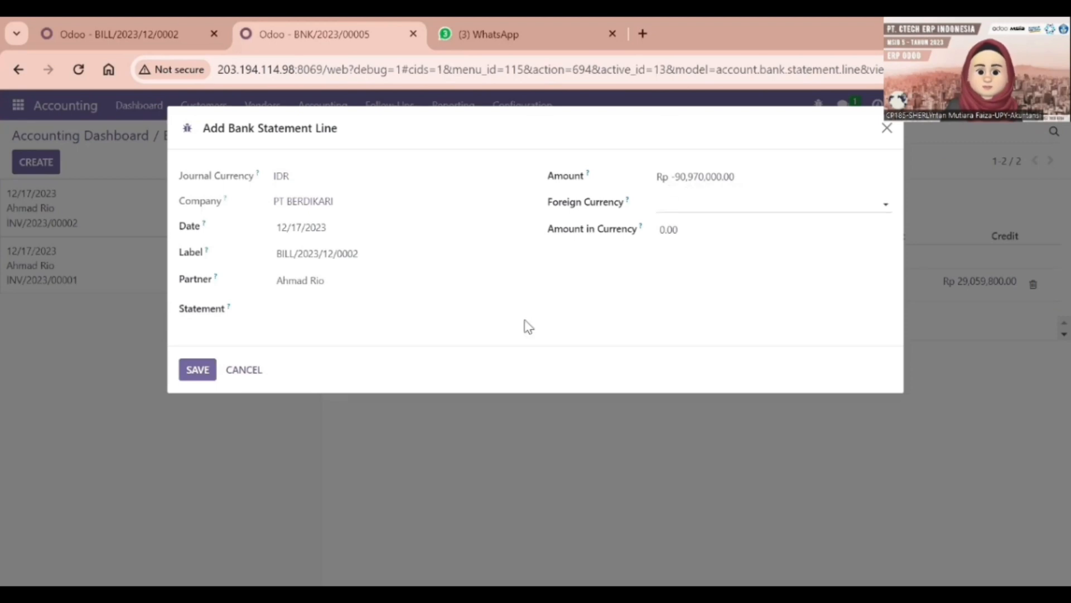
click(198, 369)
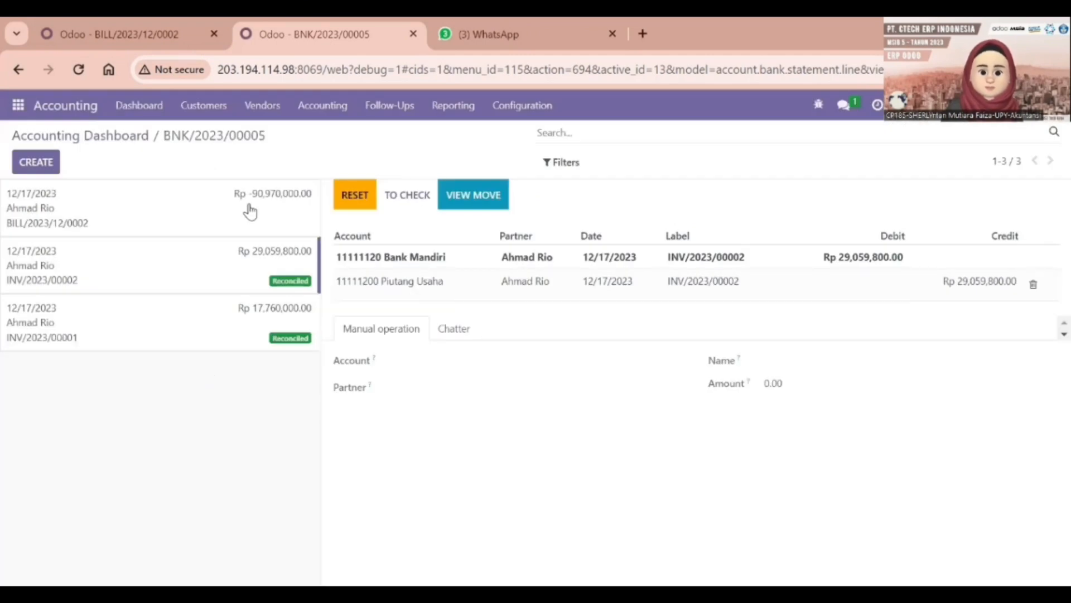
click(250, 211)
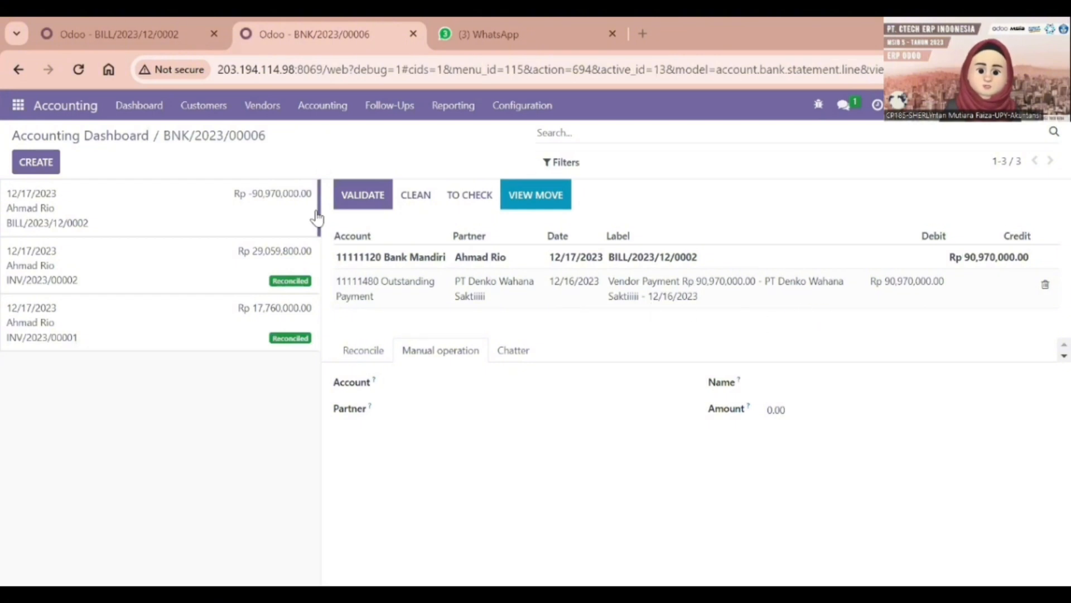
Validate the Rp -90,970,000.00 line against 11111480 Outstanding Payment
click(373, 203)
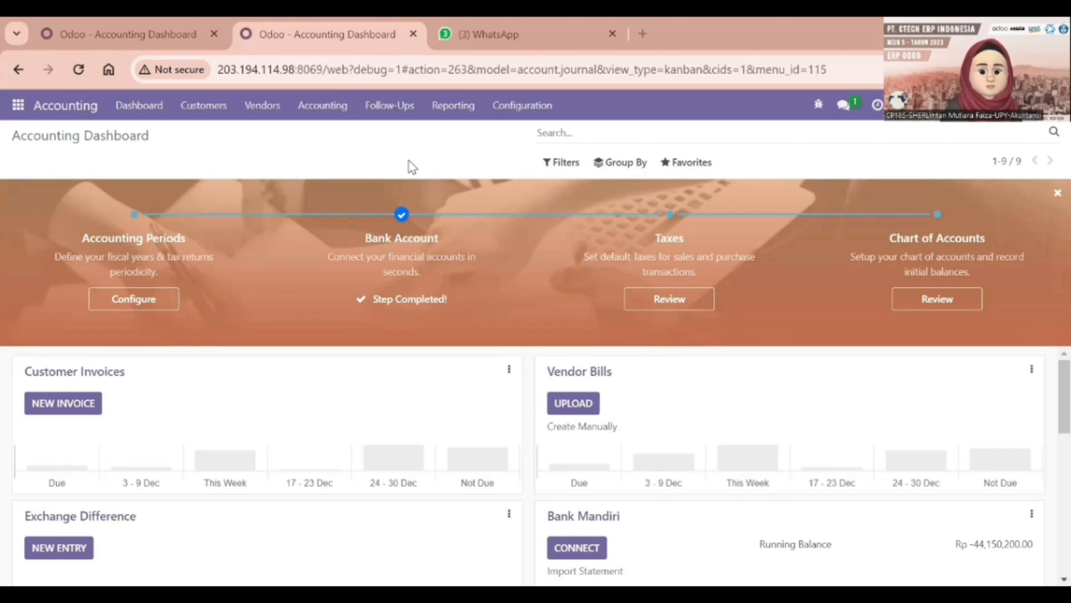
Open the General Ledger report from the accounting reports list
click(452, 107)
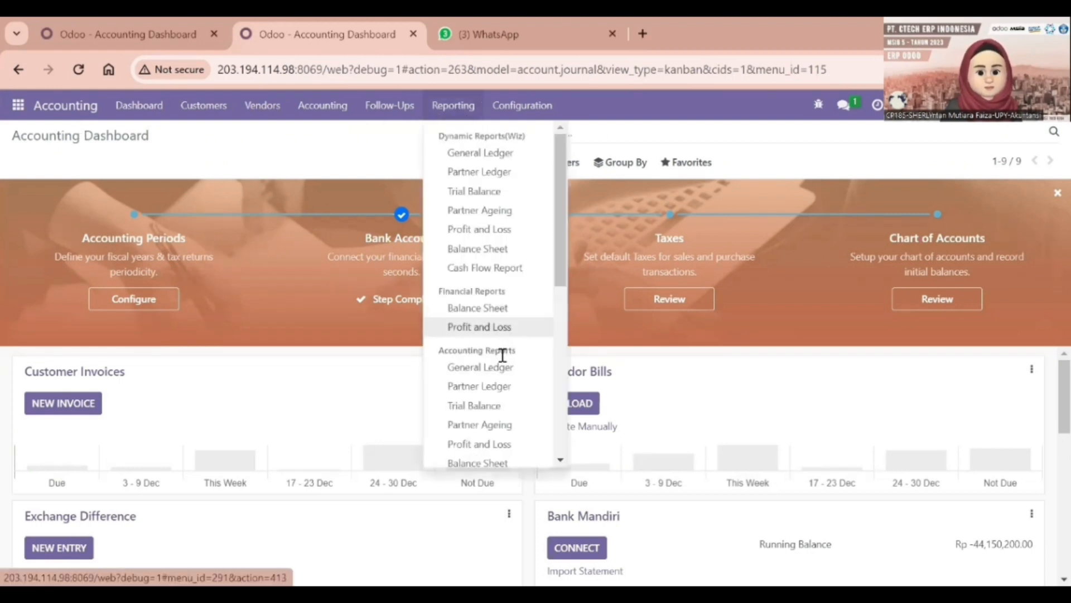
scroll(502, 355, down, 2)
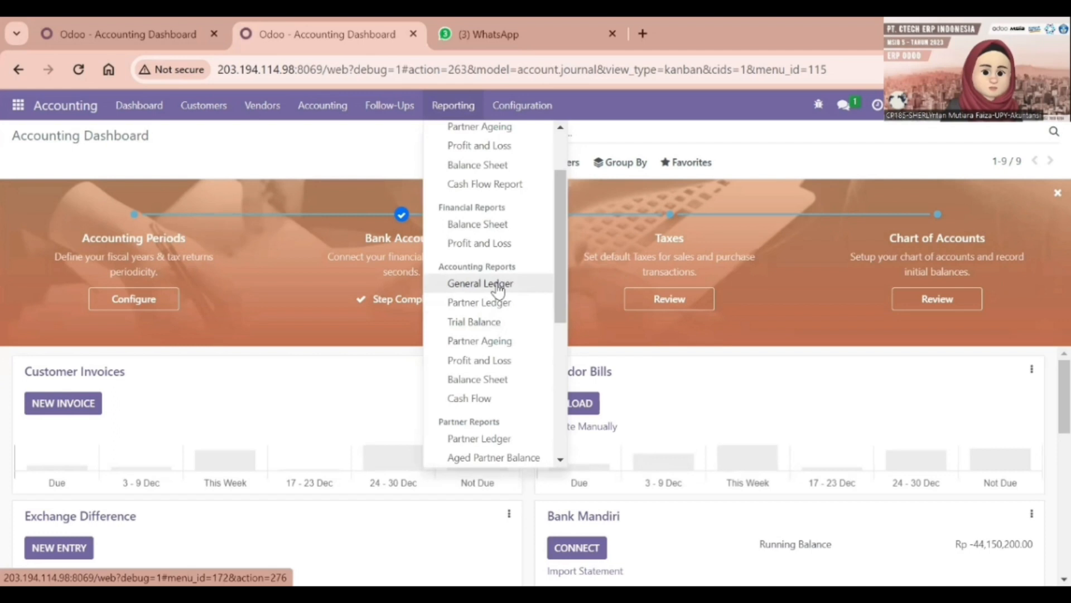
click(499, 291)
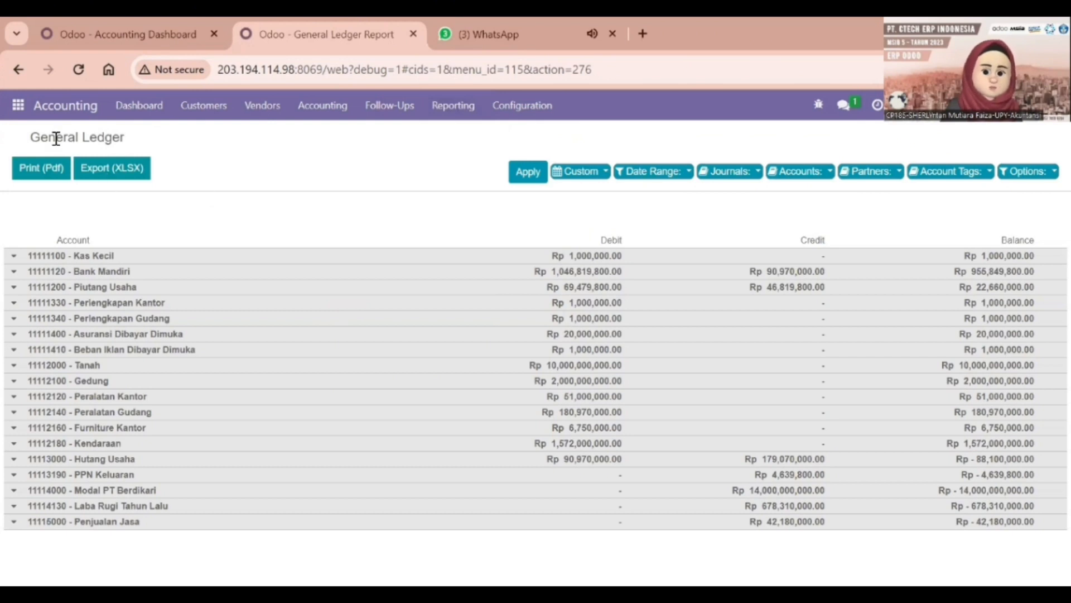
Bring up the Trial Balance for 01/01/2023 to 12/31/2023
click(467, 105)
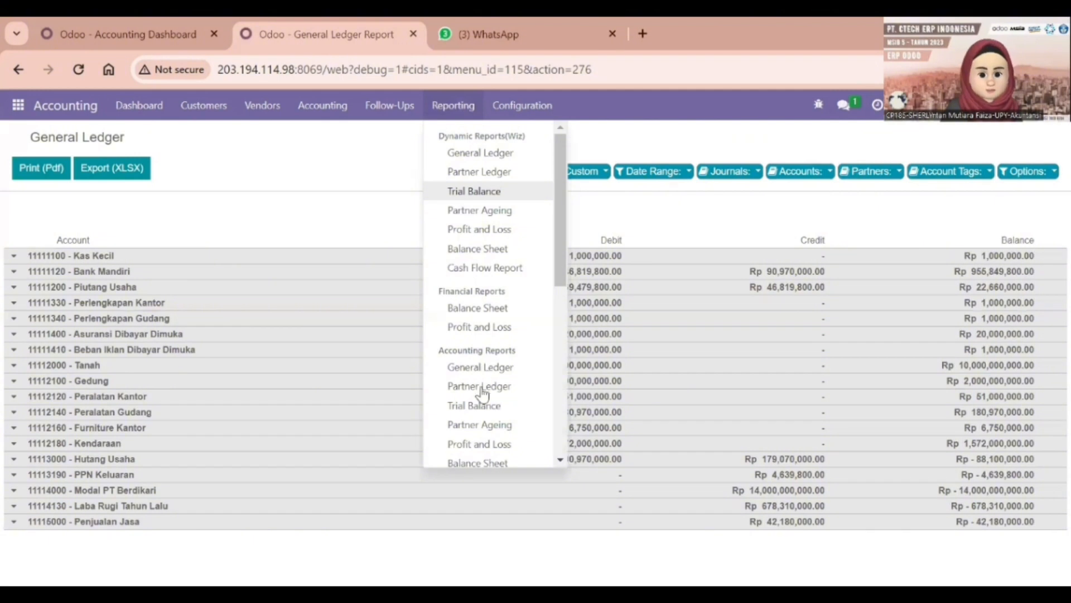
scroll(484, 416, down, 3)
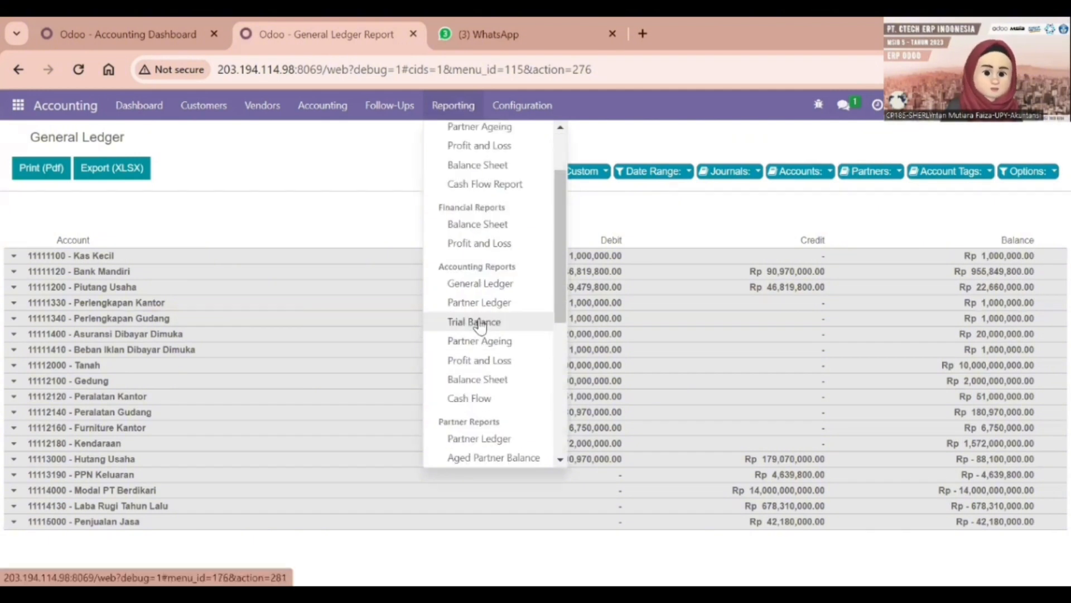
click(479, 323)
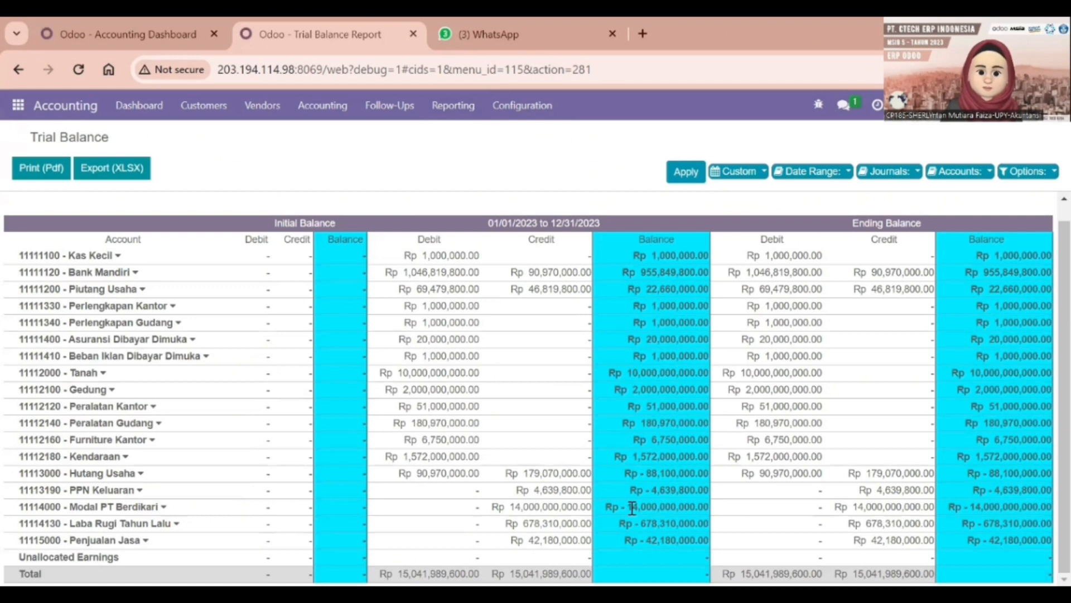
Open the Profit and Loss report
scroll(632, 507, up, 2)
click(450, 115)
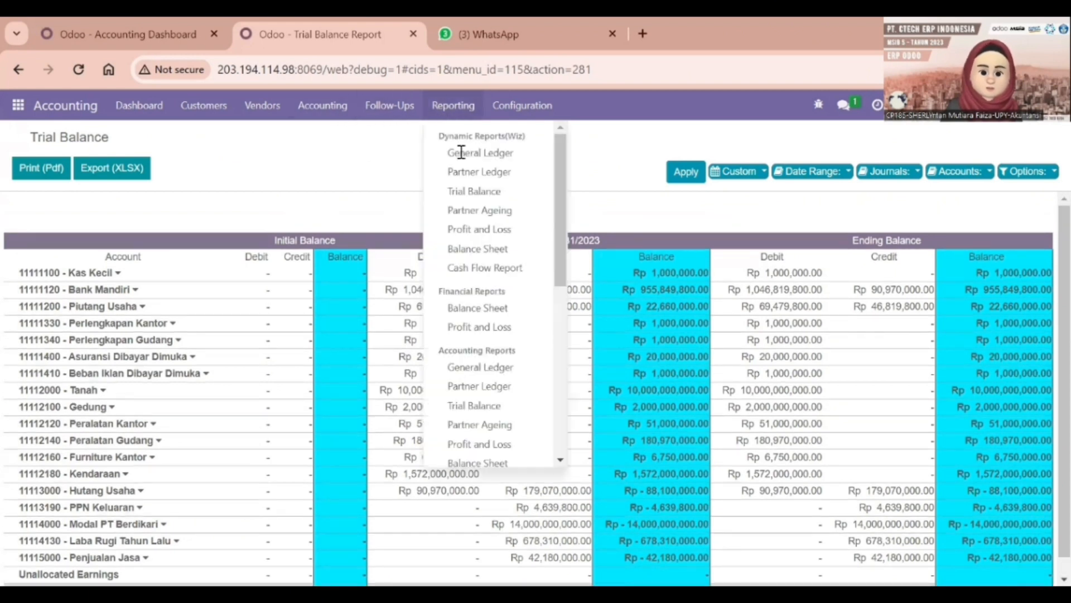
scroll(491, 376, down, 2)
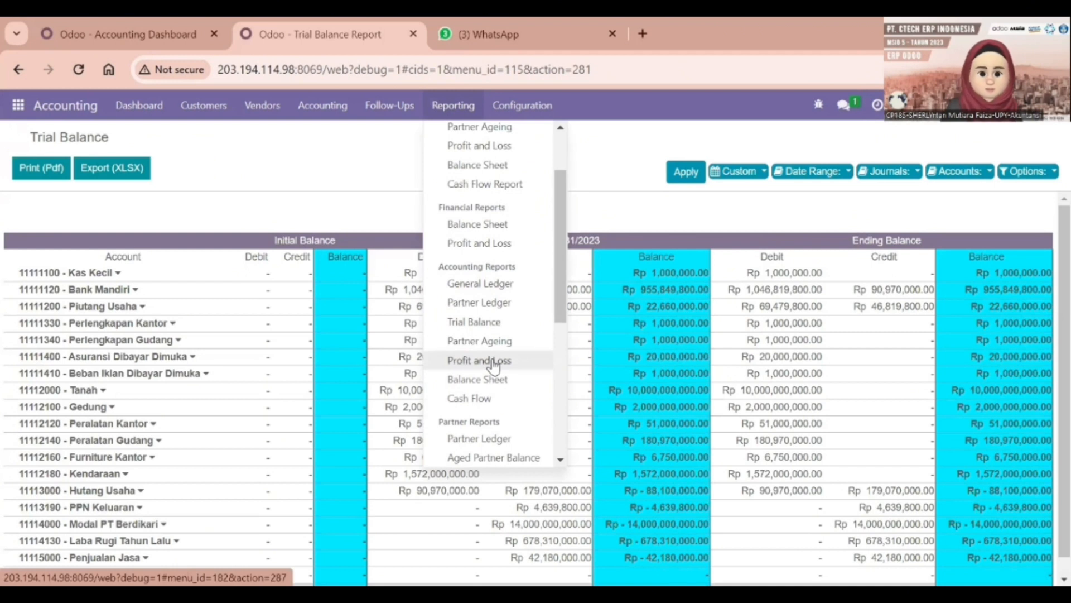
click(493, 361)
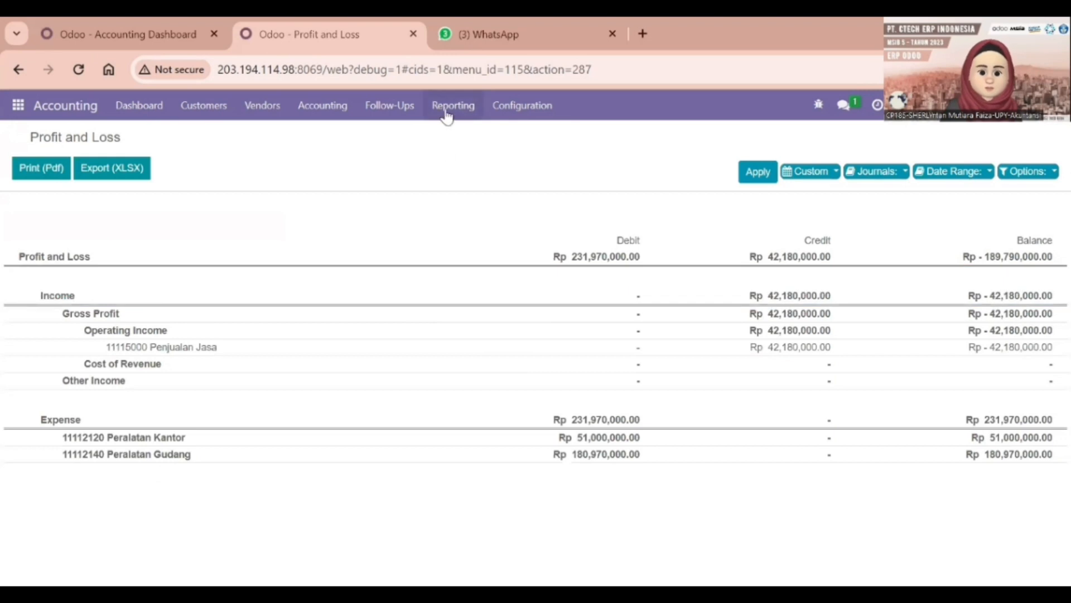
Open the Balance Sheet showing assets of Rp 14,581,259,800.00
click(447, 112)
scroll(487, 407, down, 3)
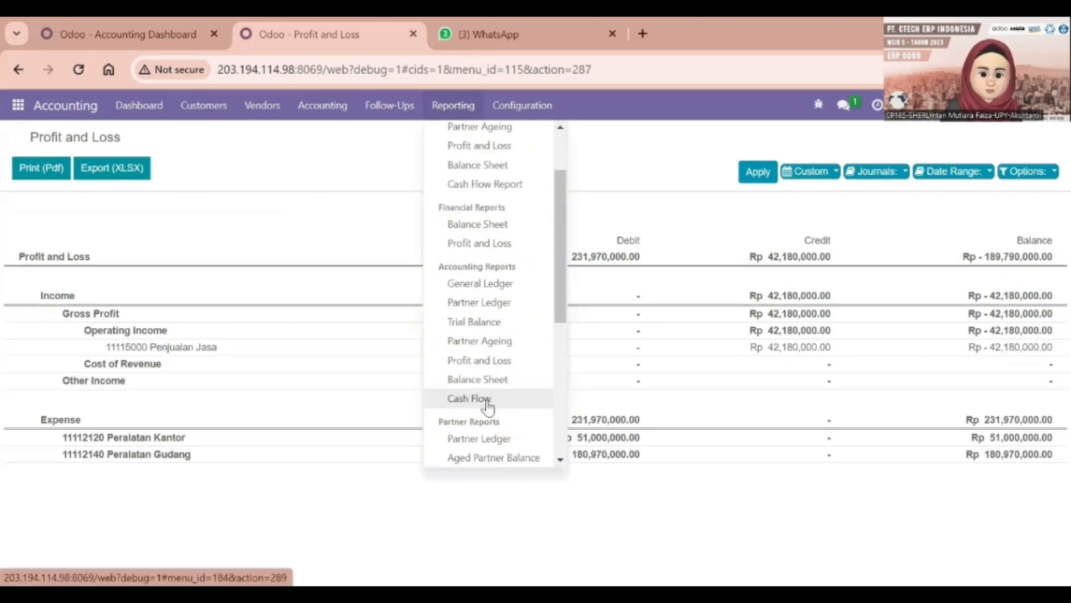
click(477, 380)
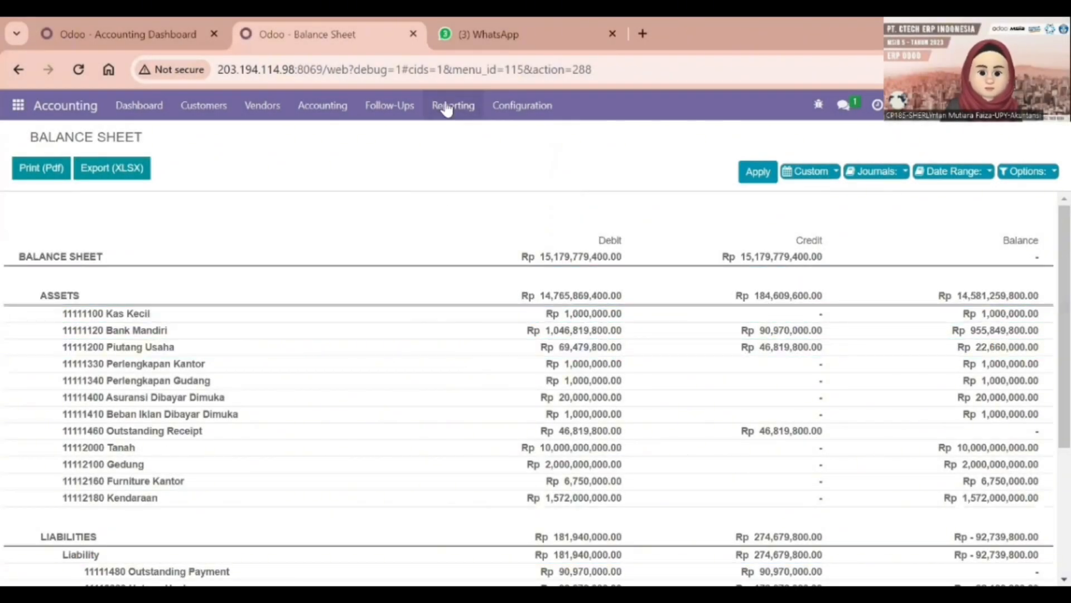
Open the Cash Flow report, showing a Rp -900,229,800.00 net balance
click(453, 105)
scroll(505, 427, down, 5)
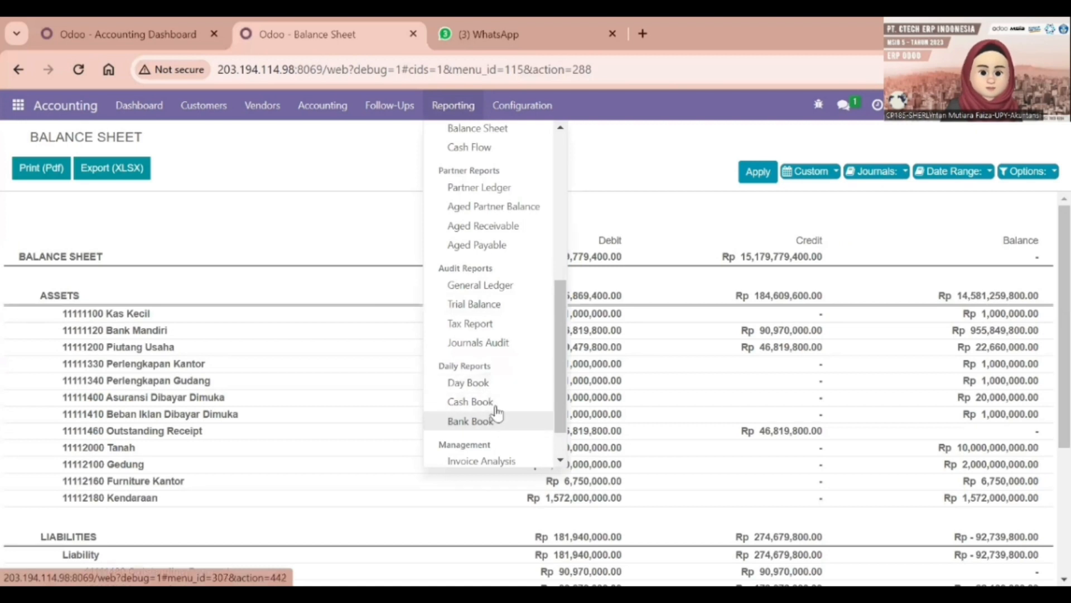
scroll(493, 262, up, 2)
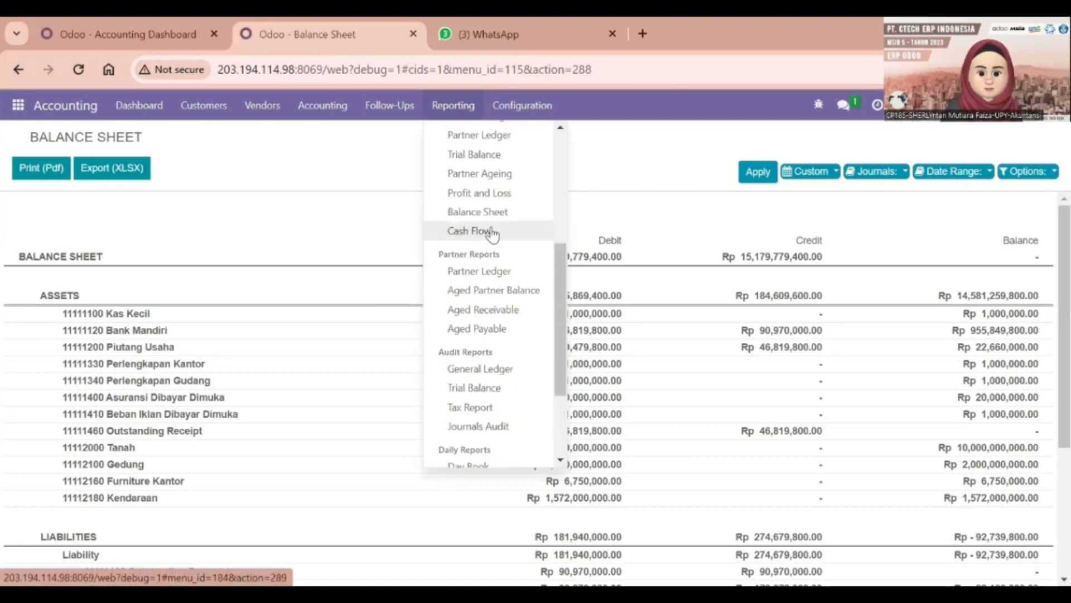
click(492, 231)
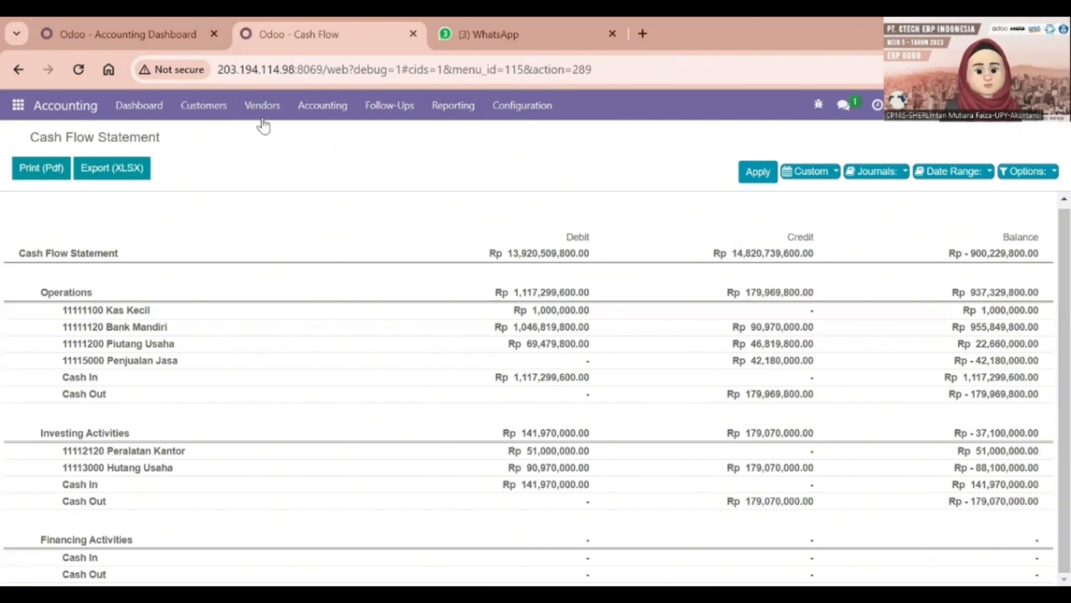
click(505, 106)
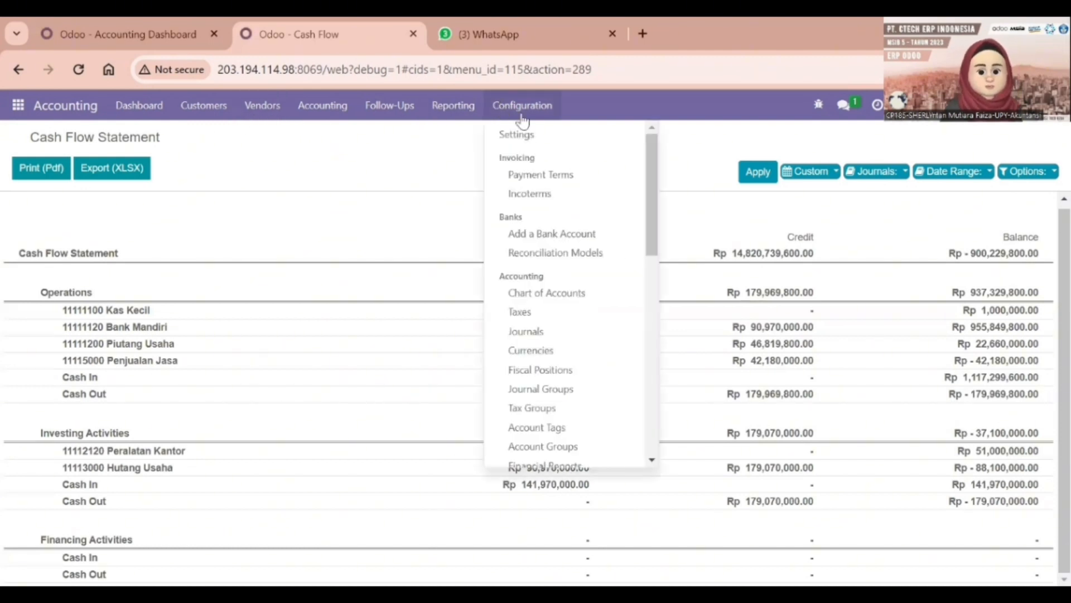
List all accounts in the Chart of Accounts without the Active filter and open Kas Kecil's details
click(547, 295)
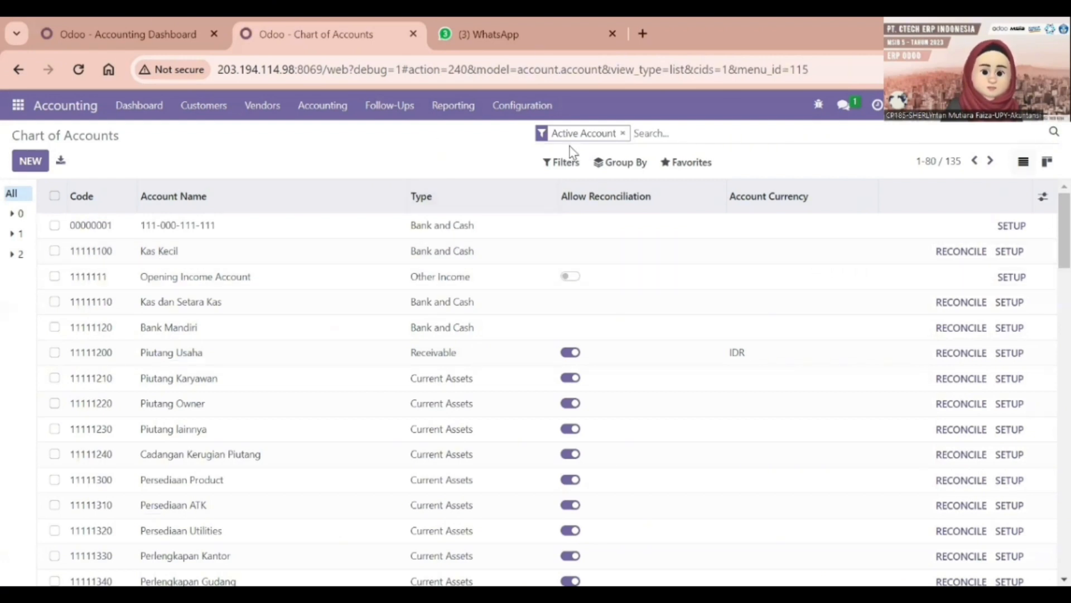
click(622, 133)
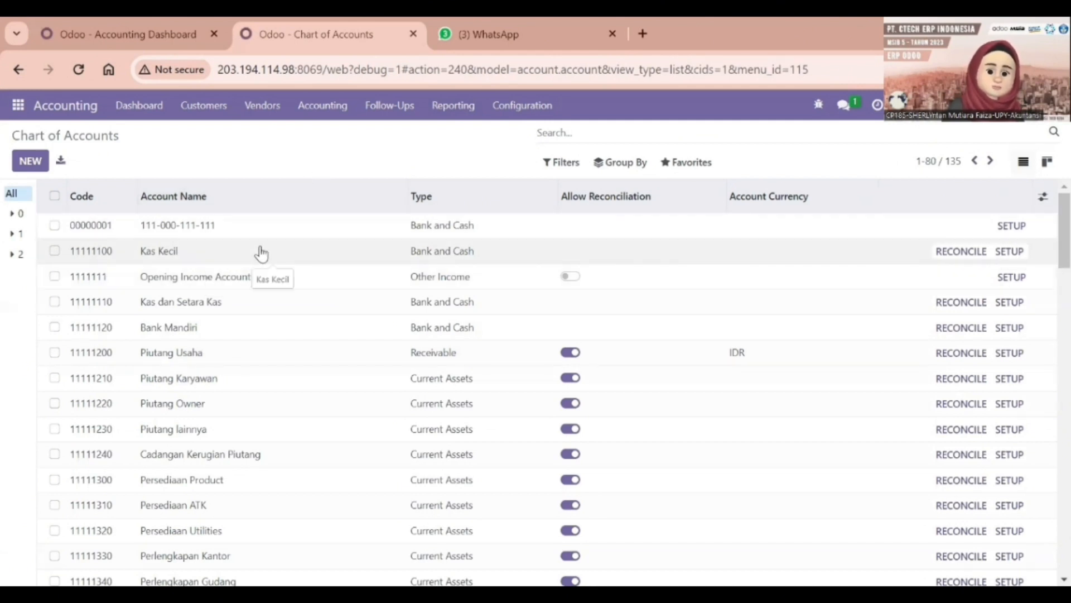
click(262, 252)
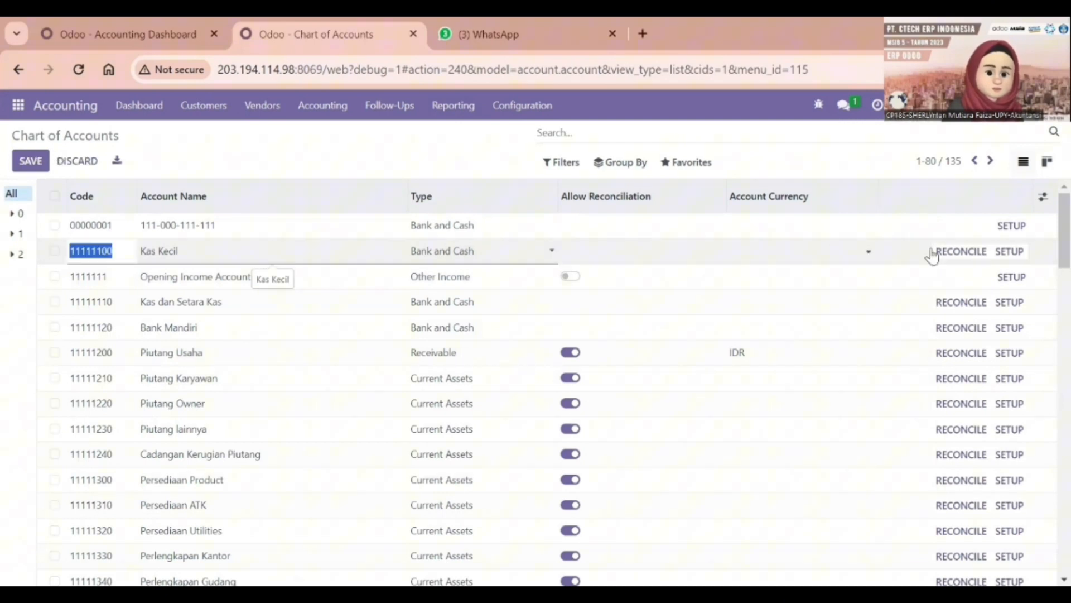
click(1008, 258)
click(1008, 257)
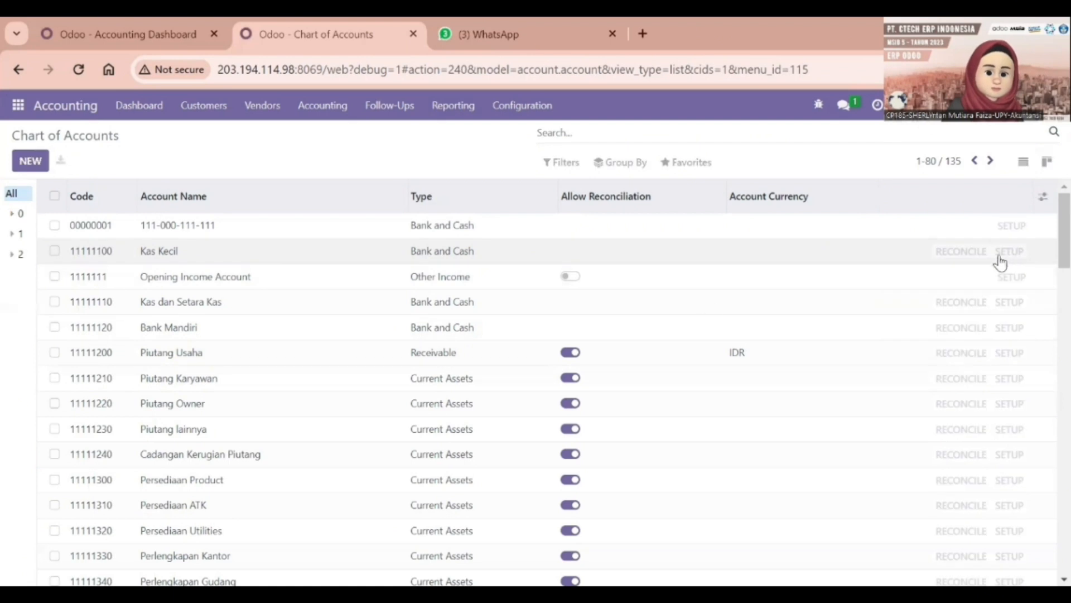
Confirm Kas Kecil's cash flow type stays Operations
scroll(346, 385, down, 1)
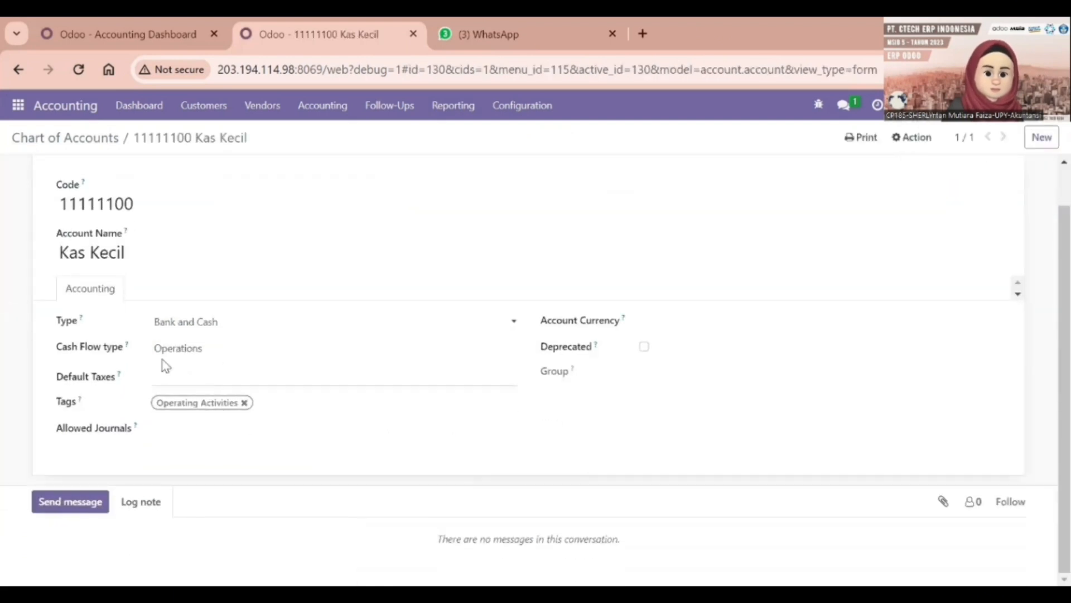
click(232, 348)
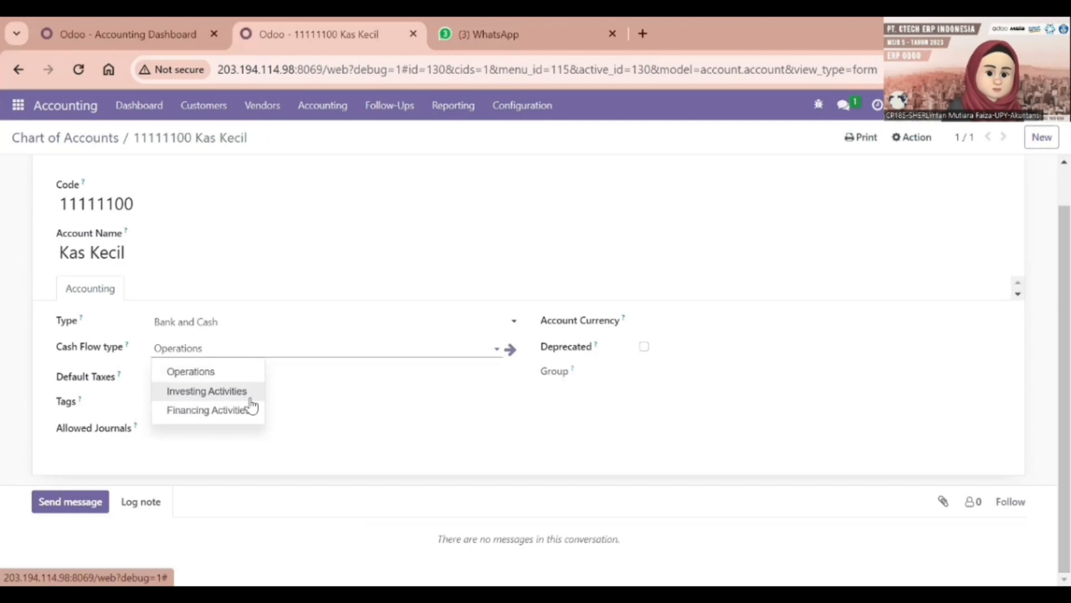
click(230, 464)
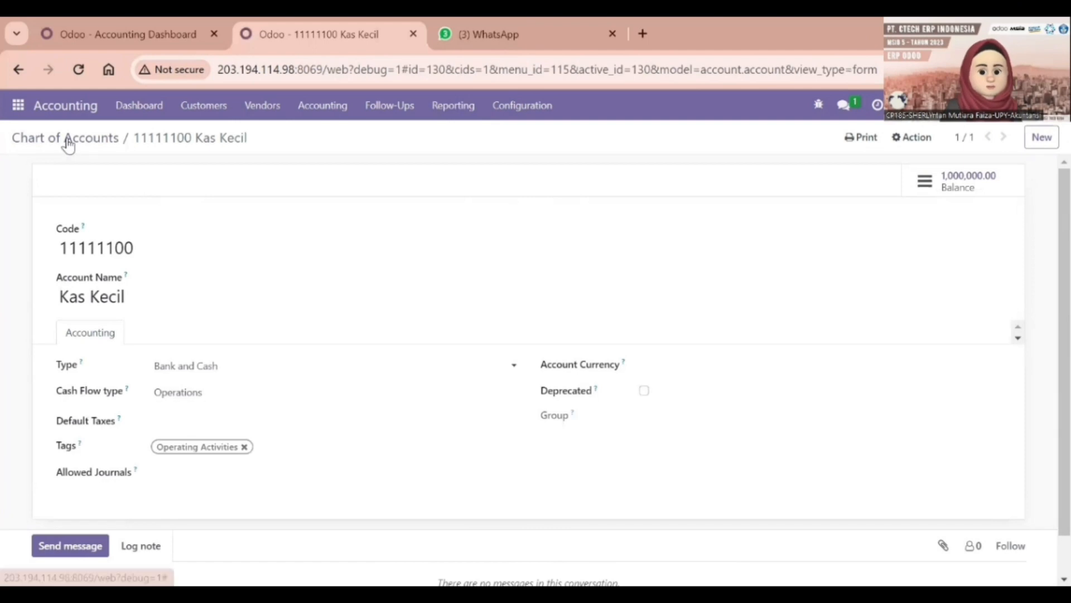
Go back to the chart of accounts and return to the Accounting Dashboard
click(71, 142)
click(441, 108)
click(442, 107)
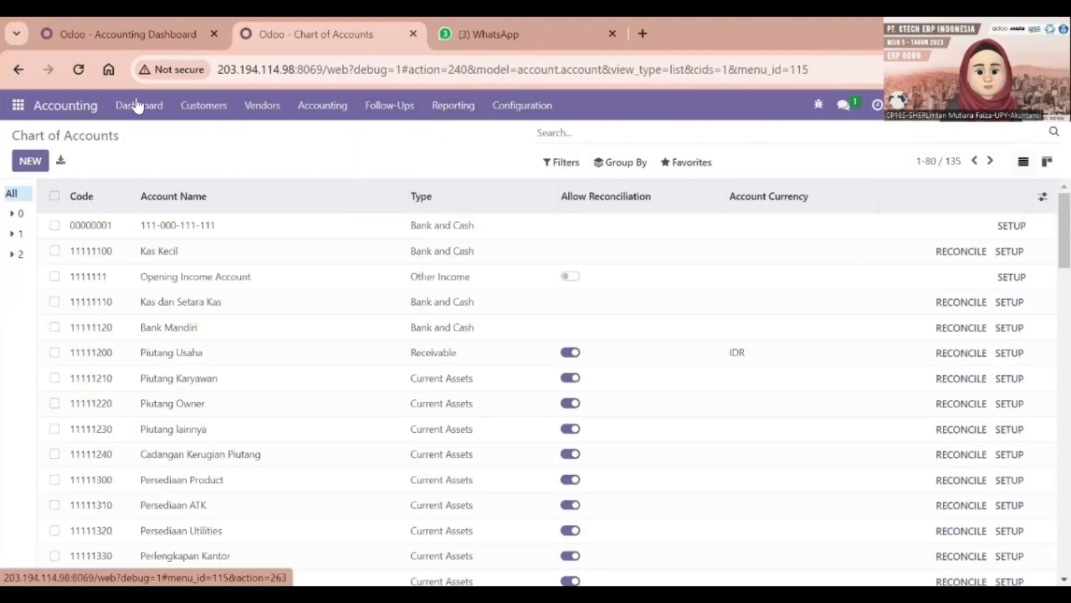
click(139, 106)
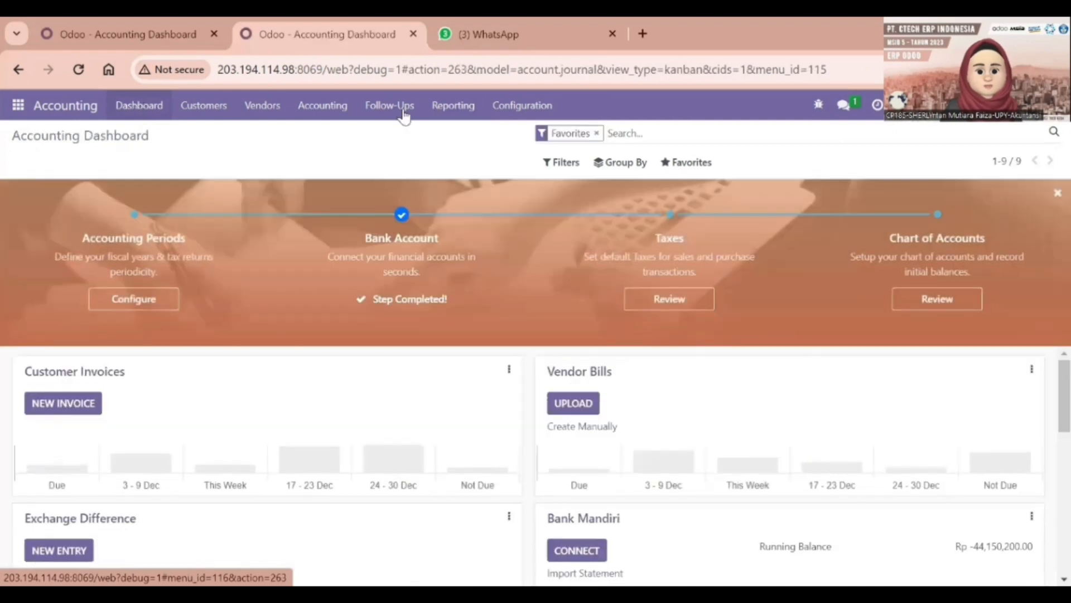